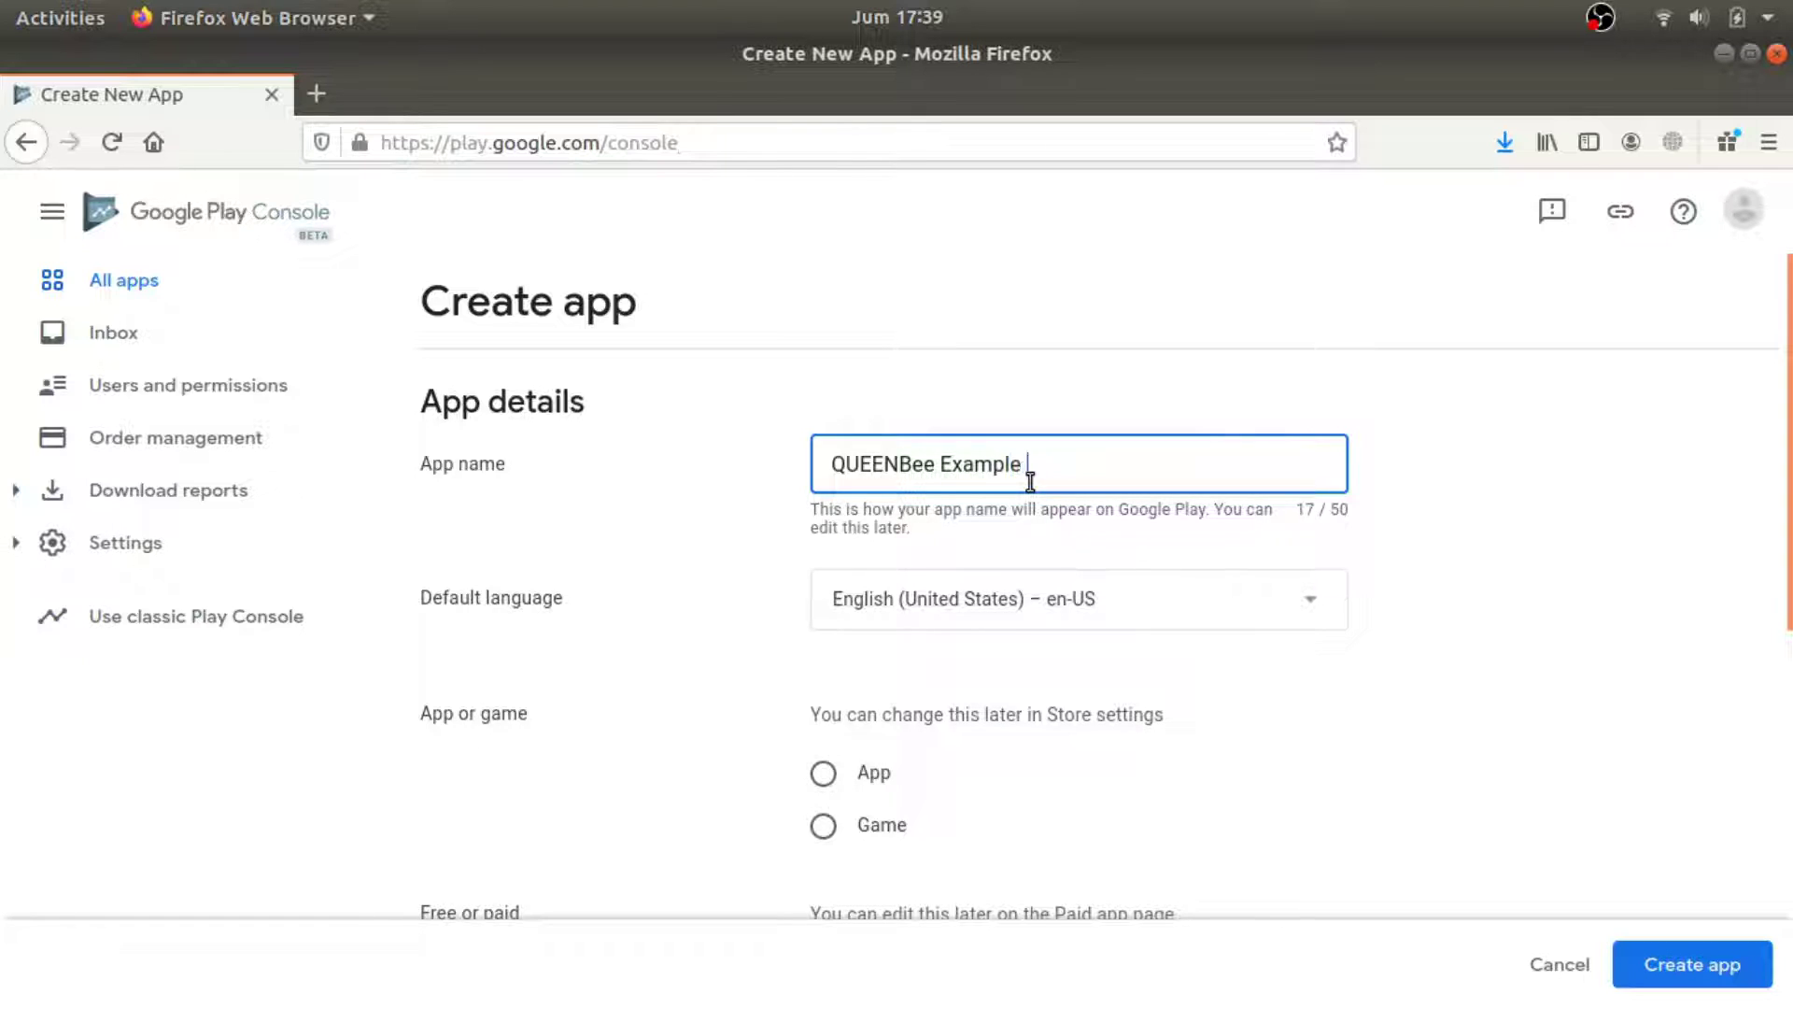
# Complete the app name as 'QUEENBee Example App Upload' and mark it as a free app.
pyautogui.write('p Upload')
pyautogui.scroll(-3, 1109, 805)
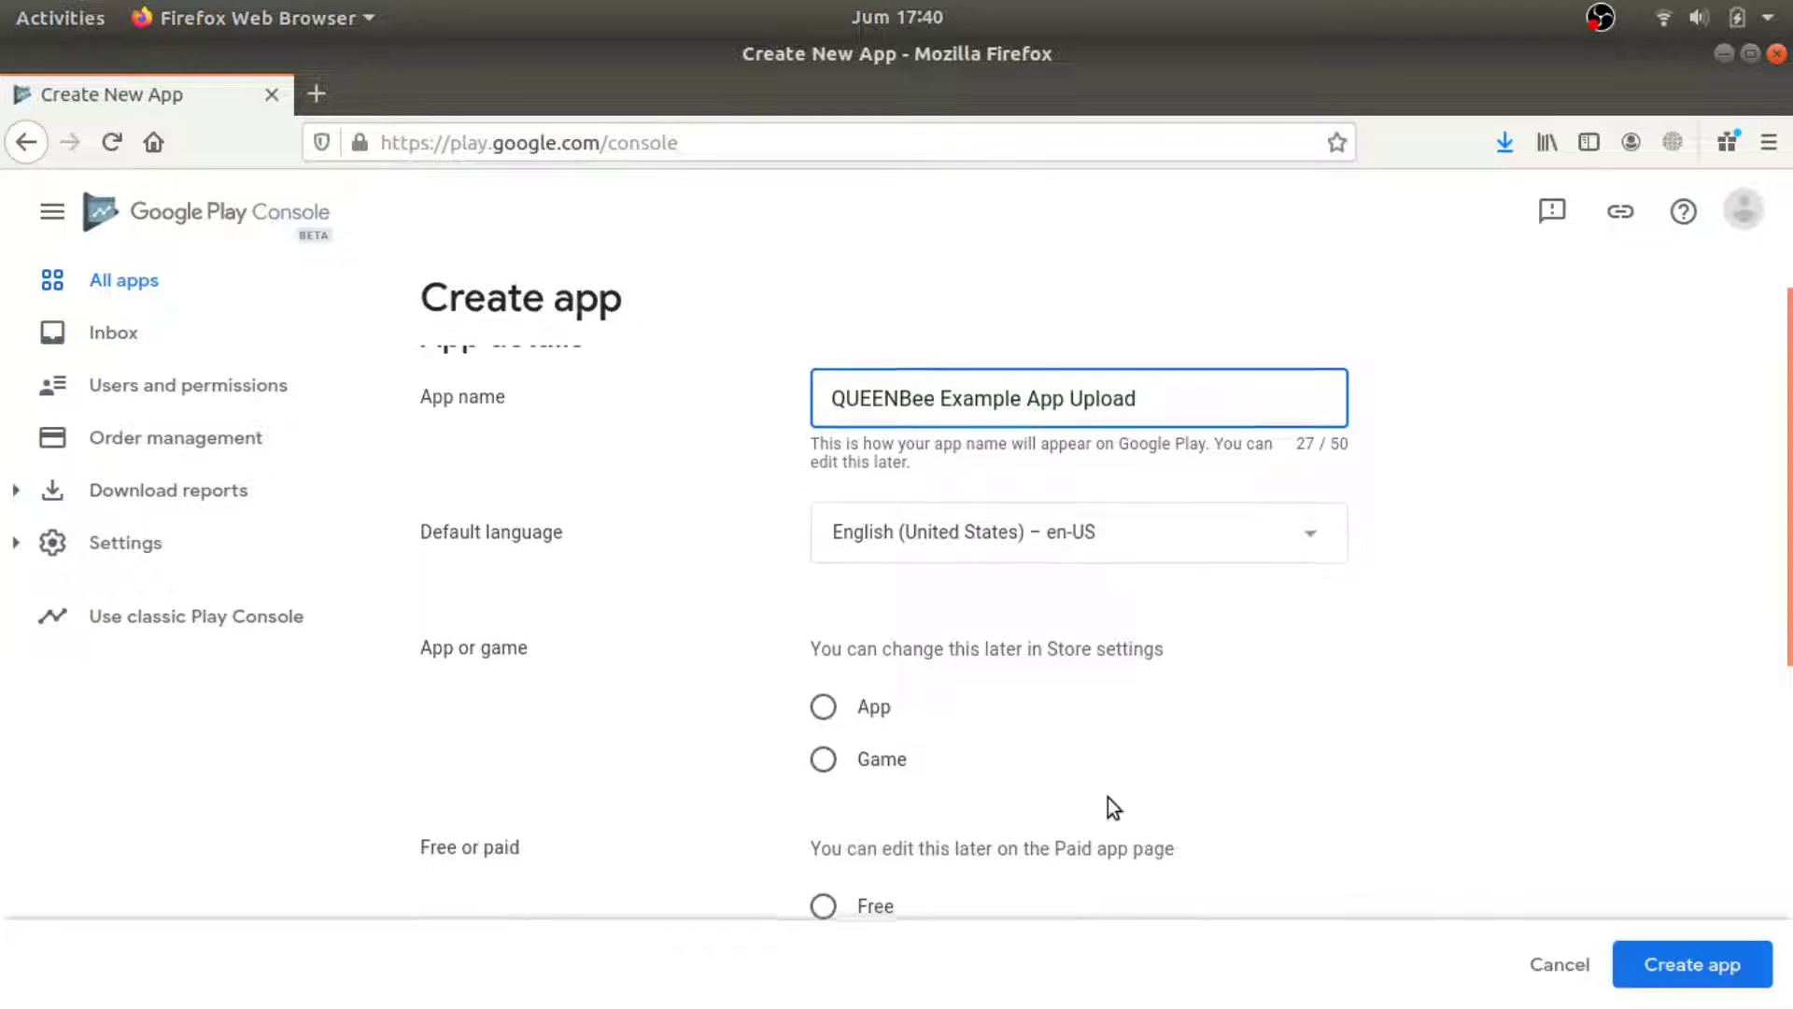
pyautogui.click(822, 625)
pyautogui.scroll(-2, 1078, 680)
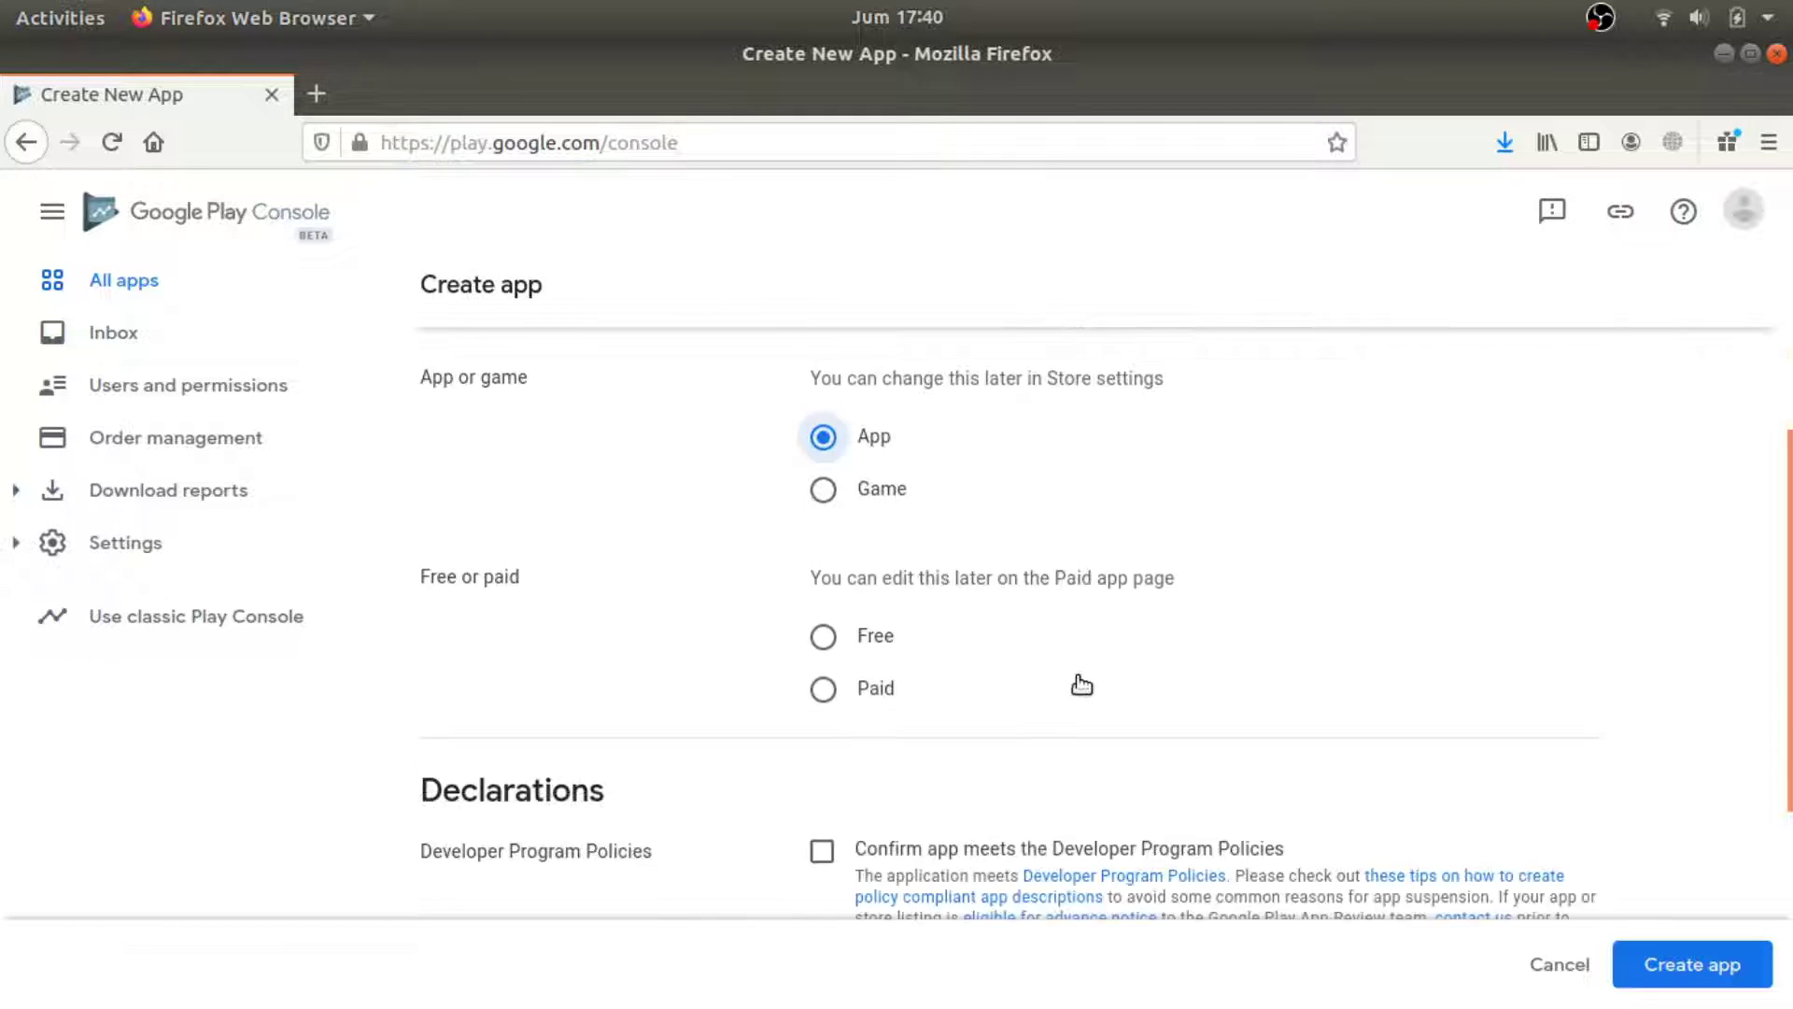
pyautogui.click(947, 635)
# Accept the Developer Program Policies and US export laws declarations and create the app.
pyautogui.scroll(-3, 1030, 637)
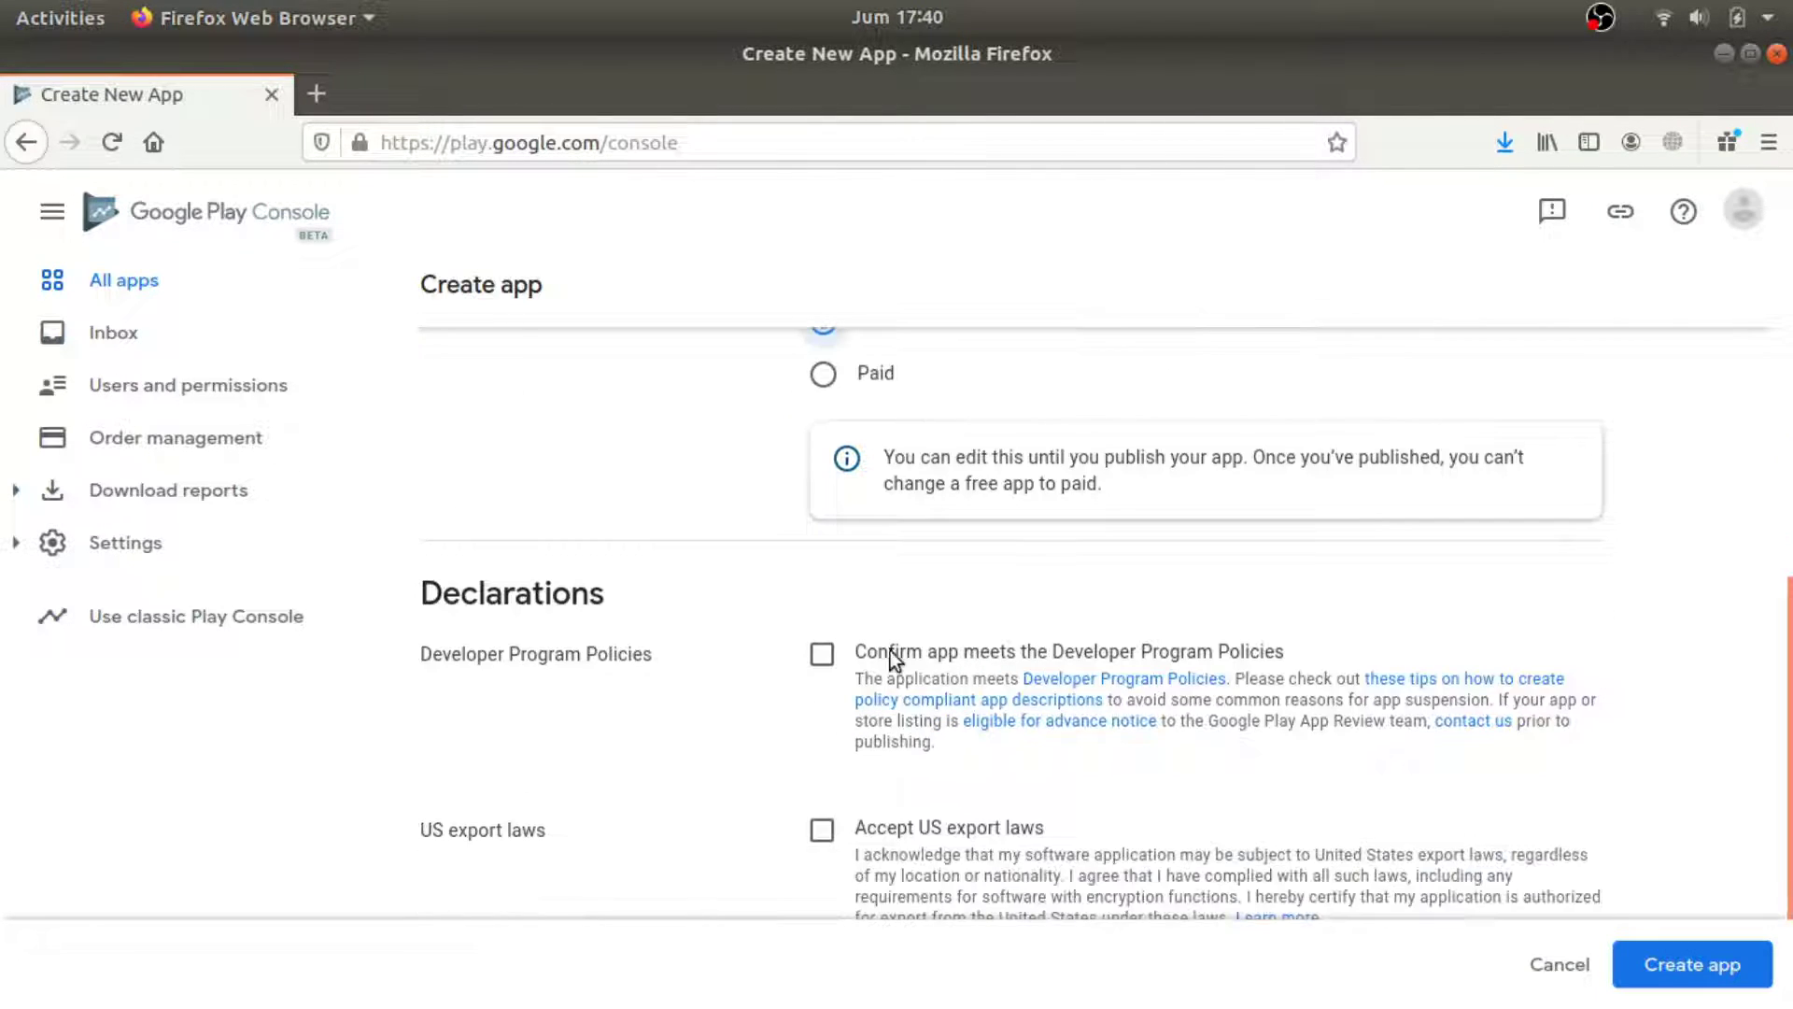
pyautogui.click(824, 663)
pyautogui.scroll(-1, 826, 680)
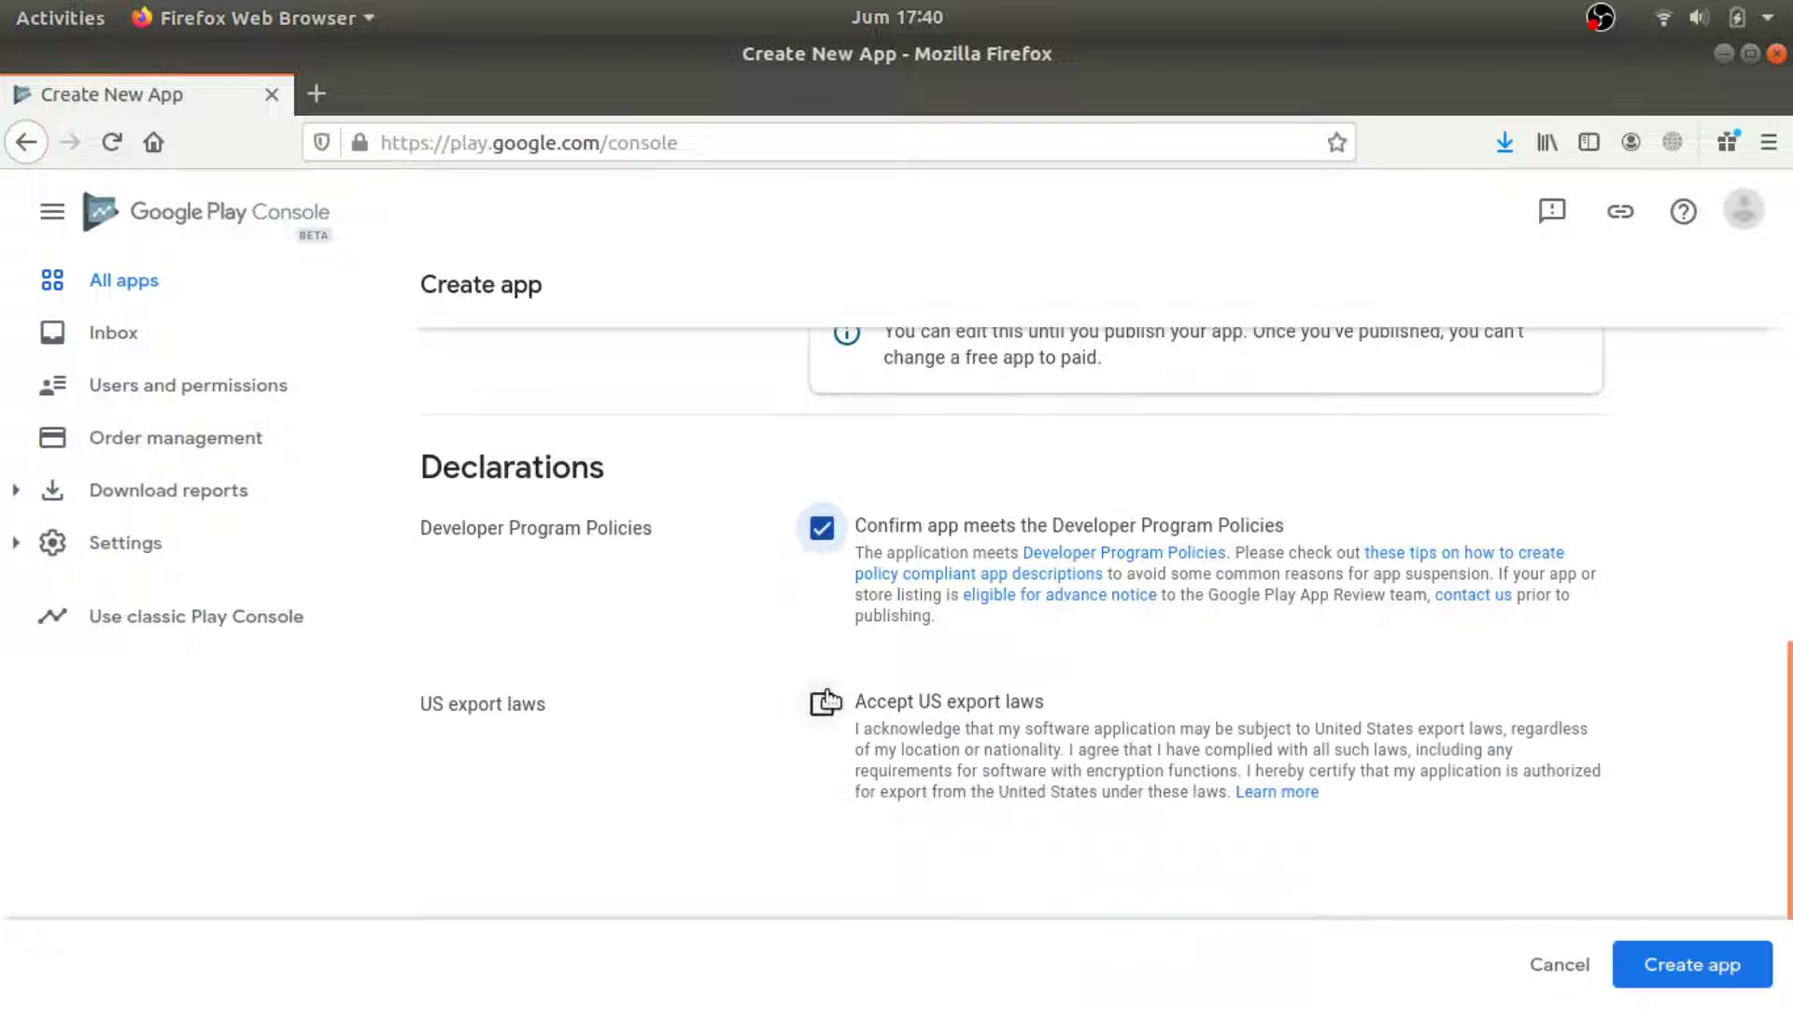
pyautogui.click(822, 704)
pyautogui.click(1686, 970)
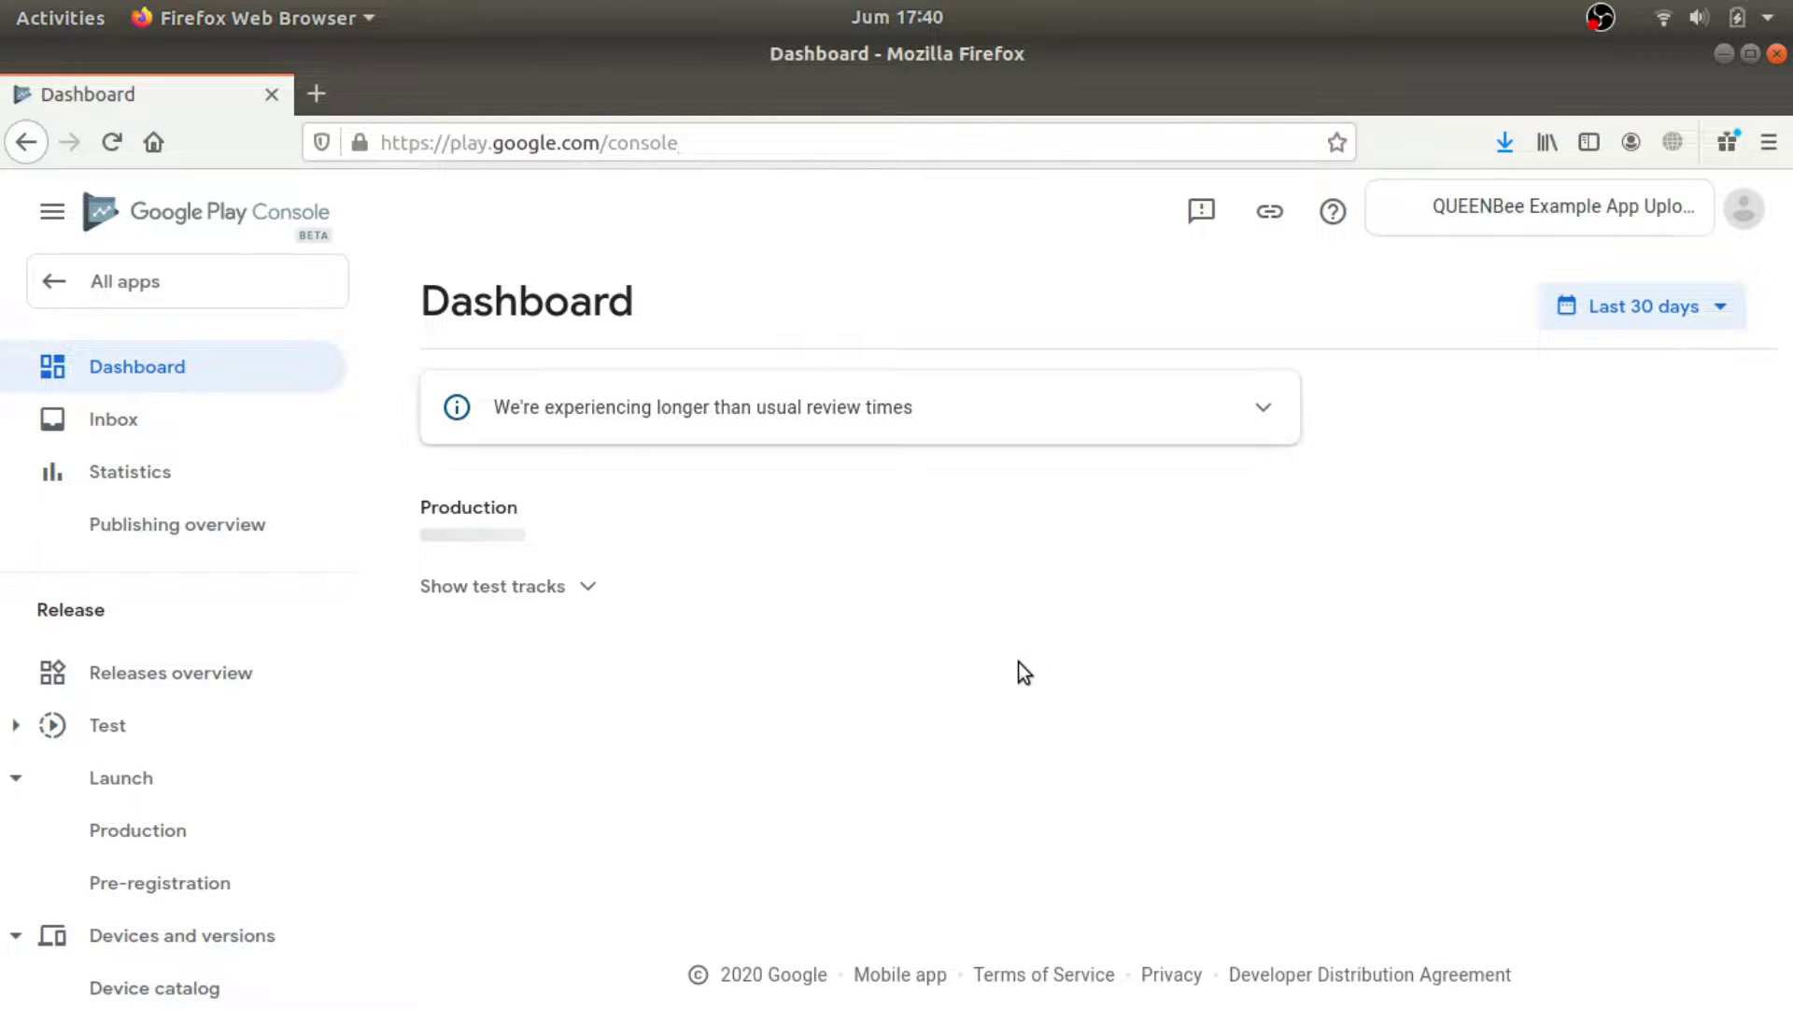
# In App access, declare all functionality available without special access, save, and return to the dashboard.
pyautogui.scroll(-4, 1018, 661)
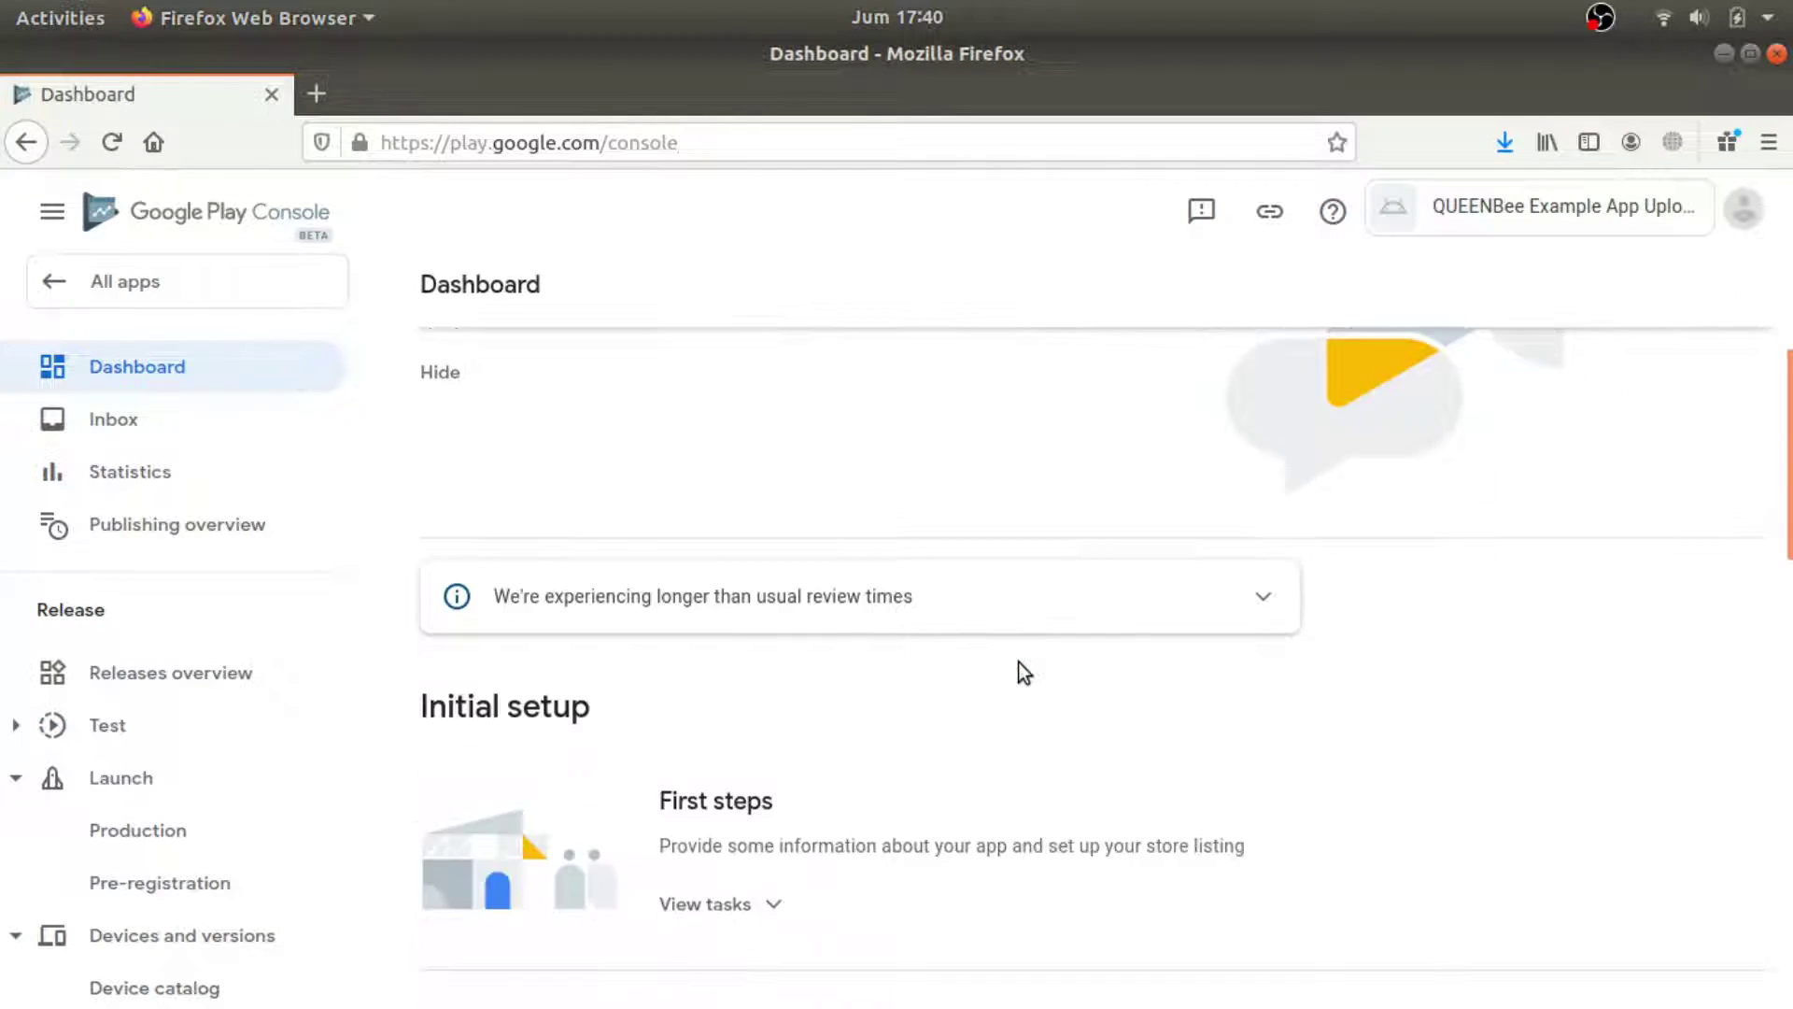
pyautogui.click(775, 775)
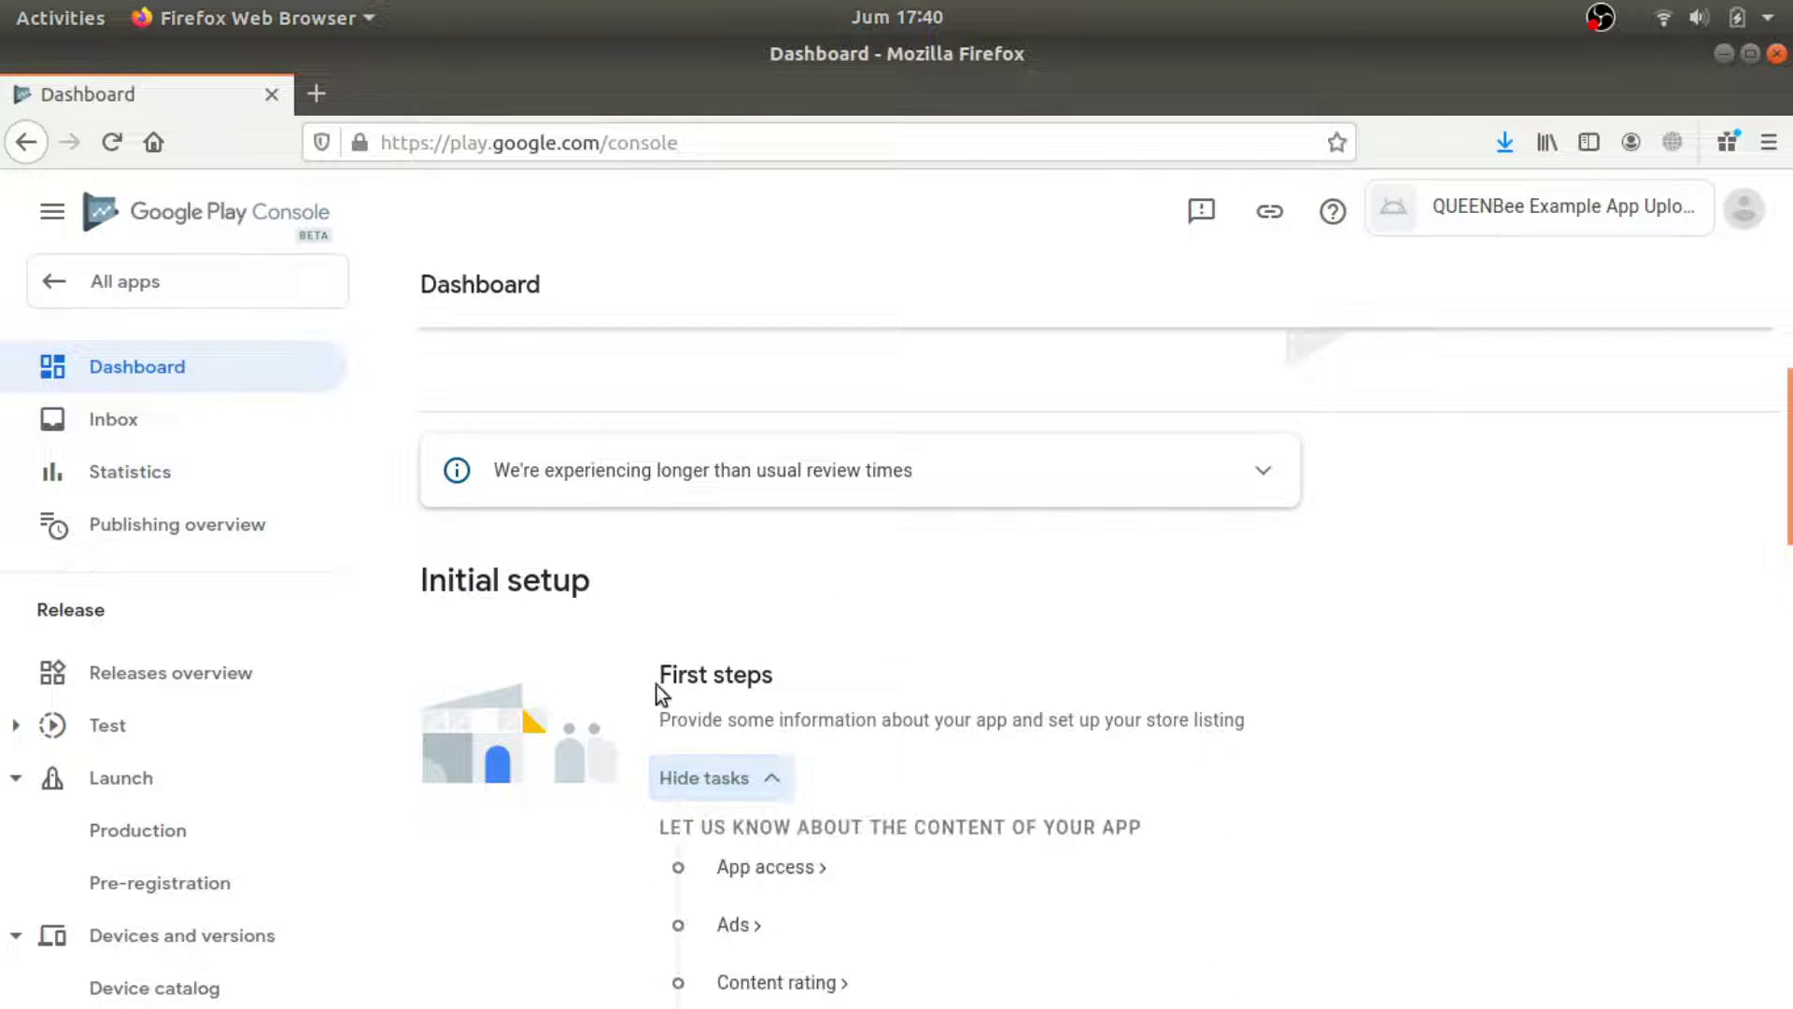
pyautogui.scroll(-2, 804, 747)
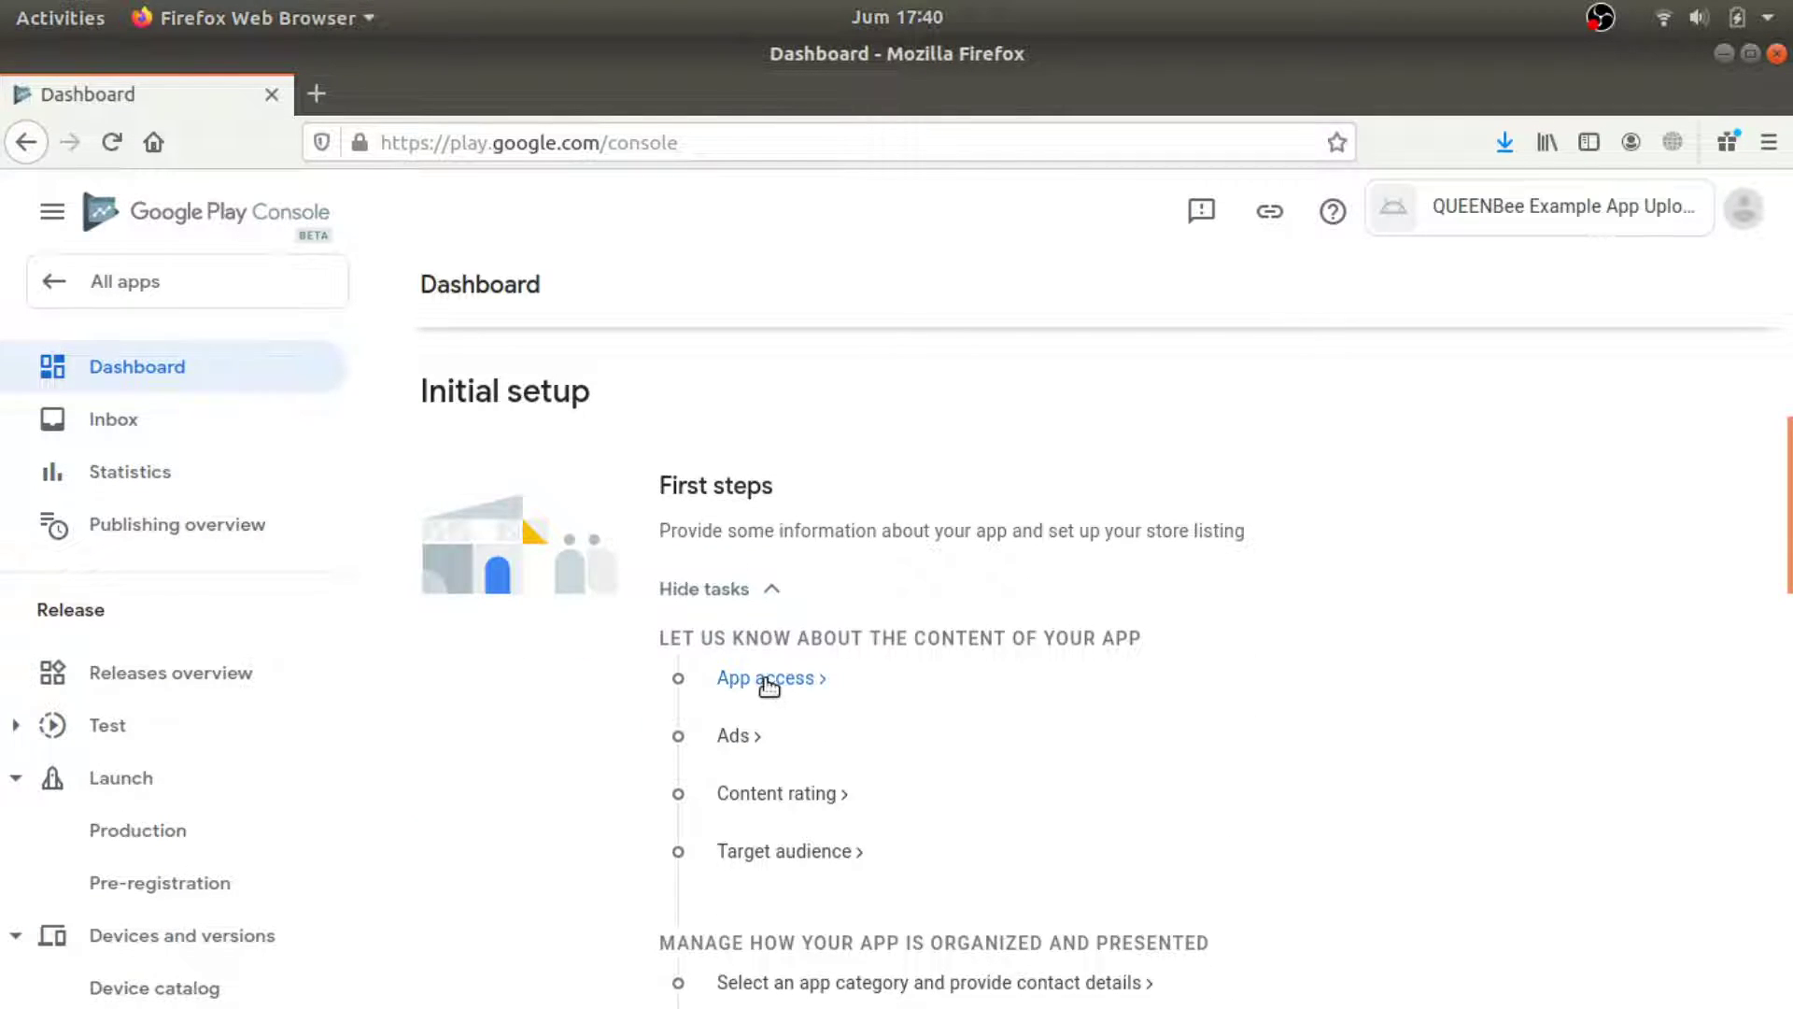
pyautogui.click(784, 679)
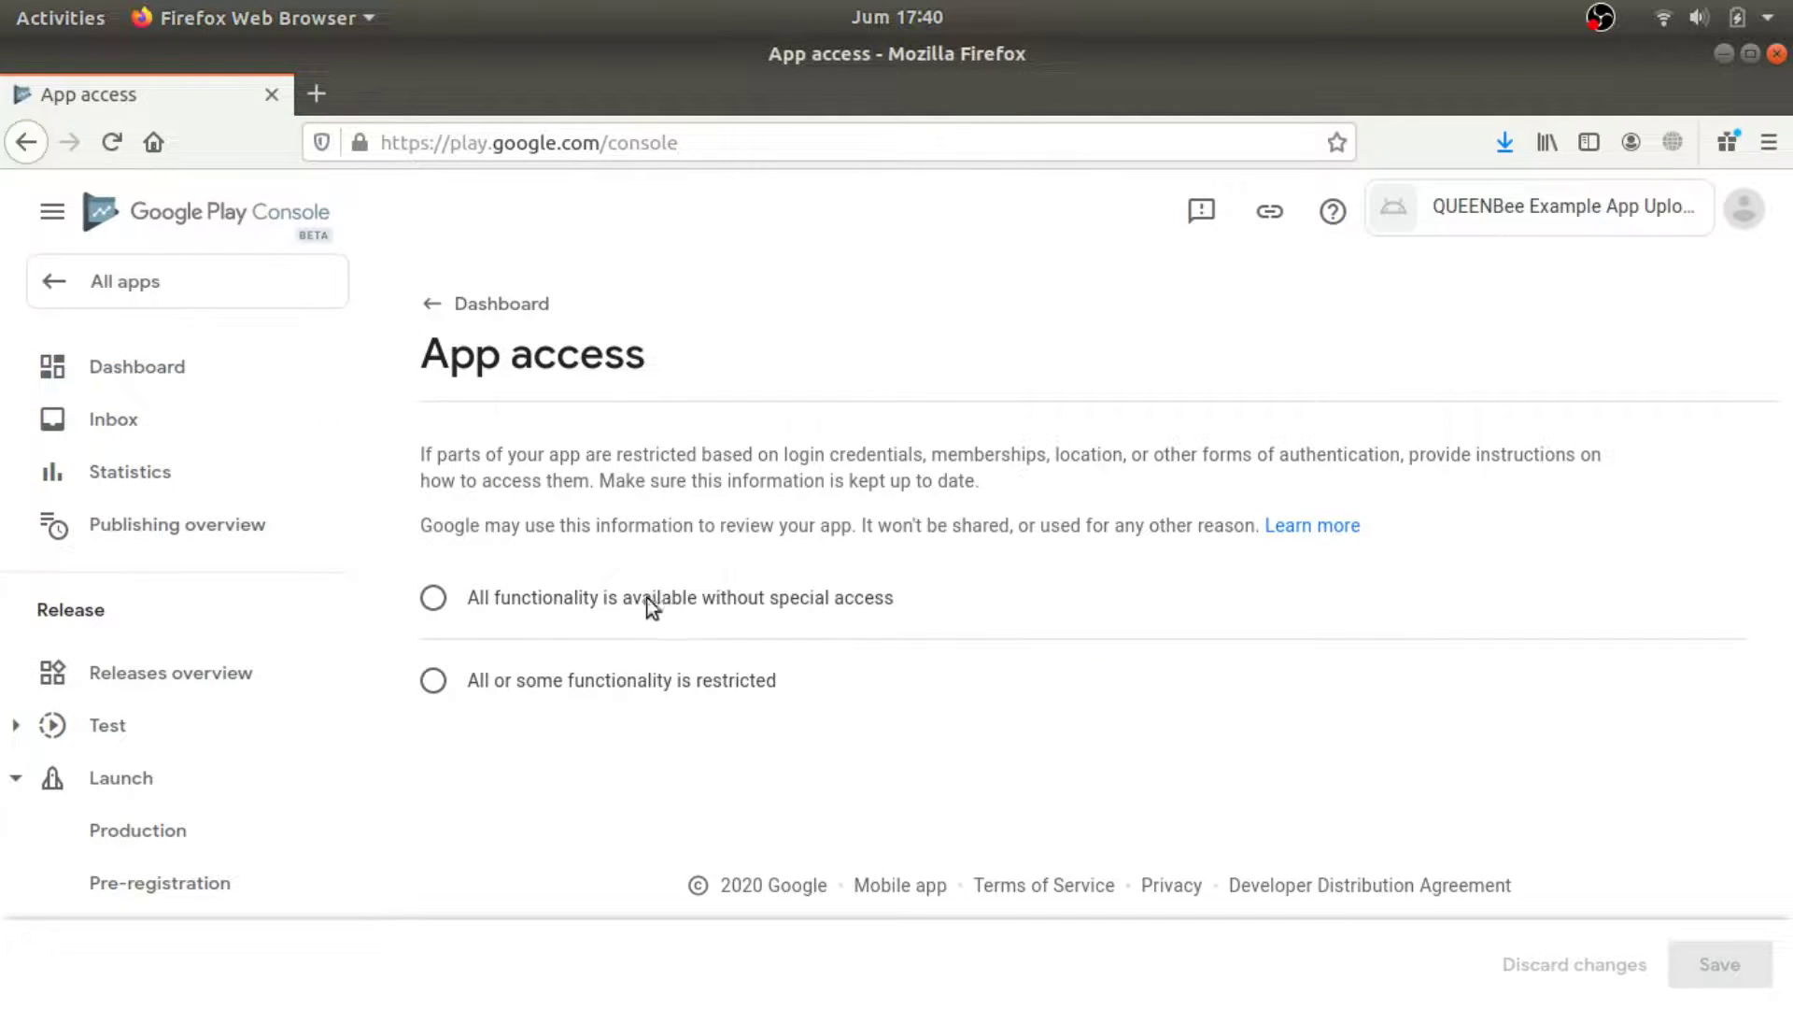
pyautogui.click(503, 598)
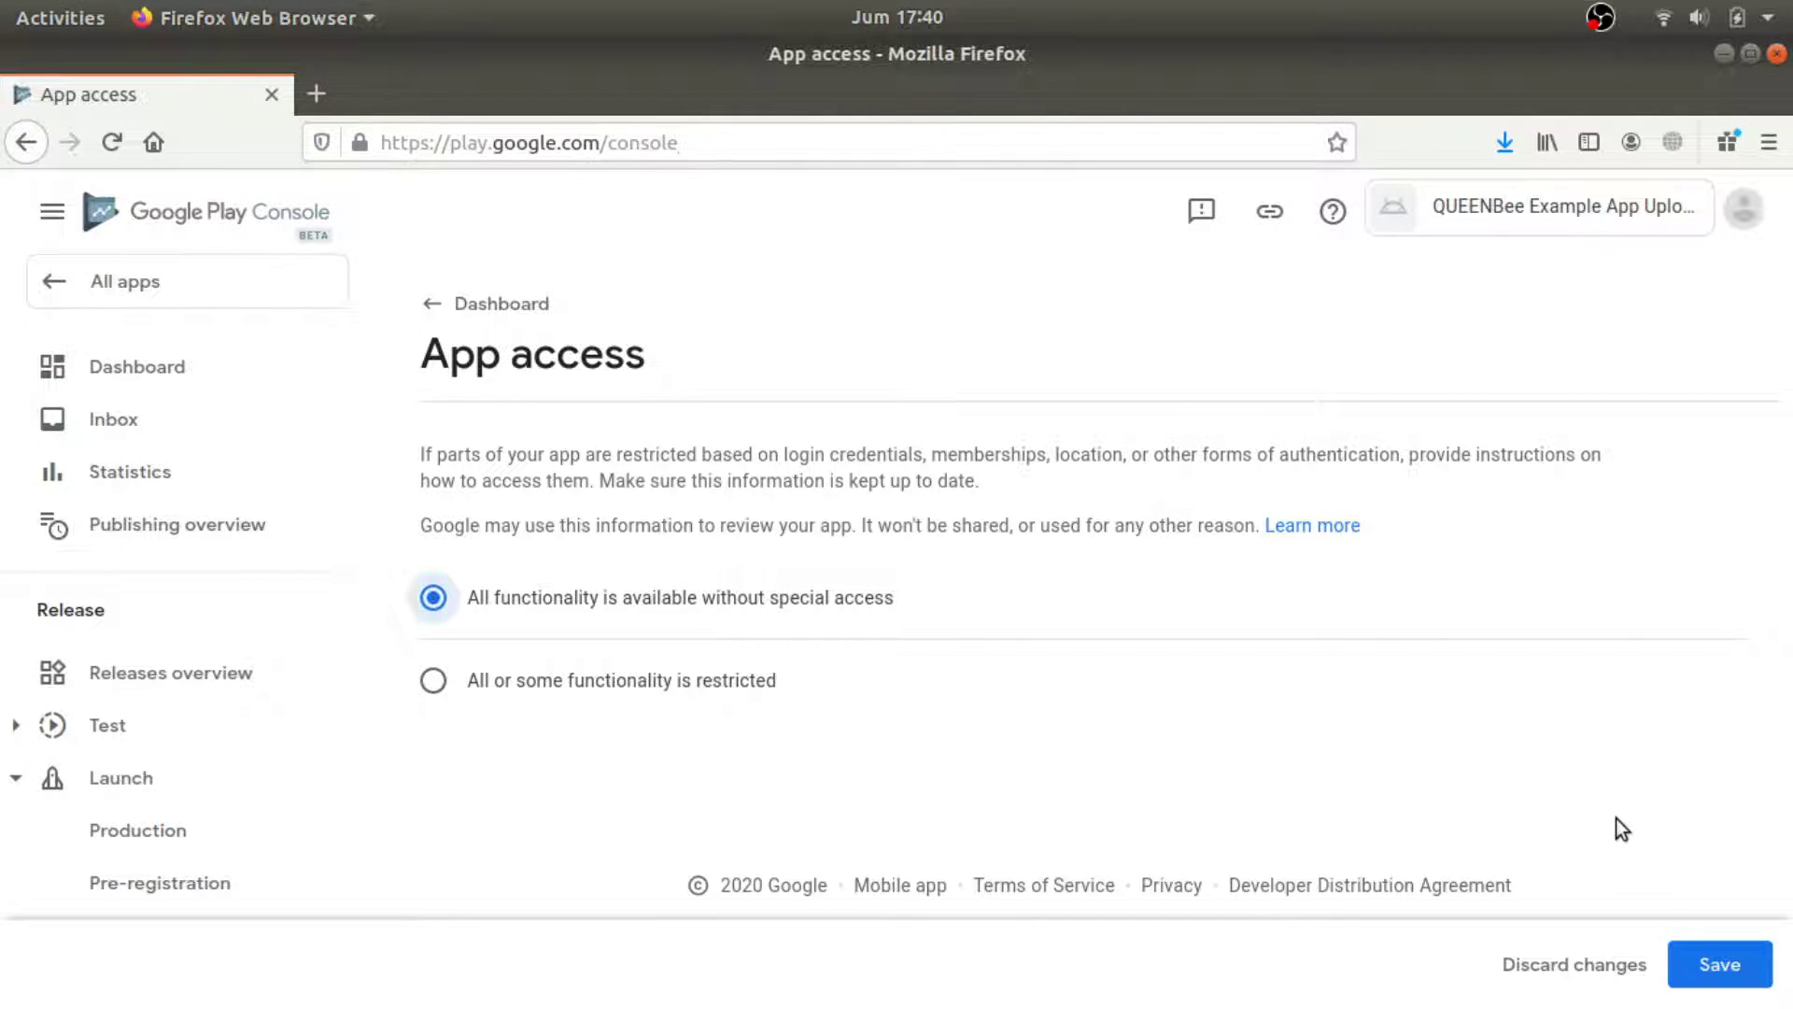
pyautogui.click(1739, 975)
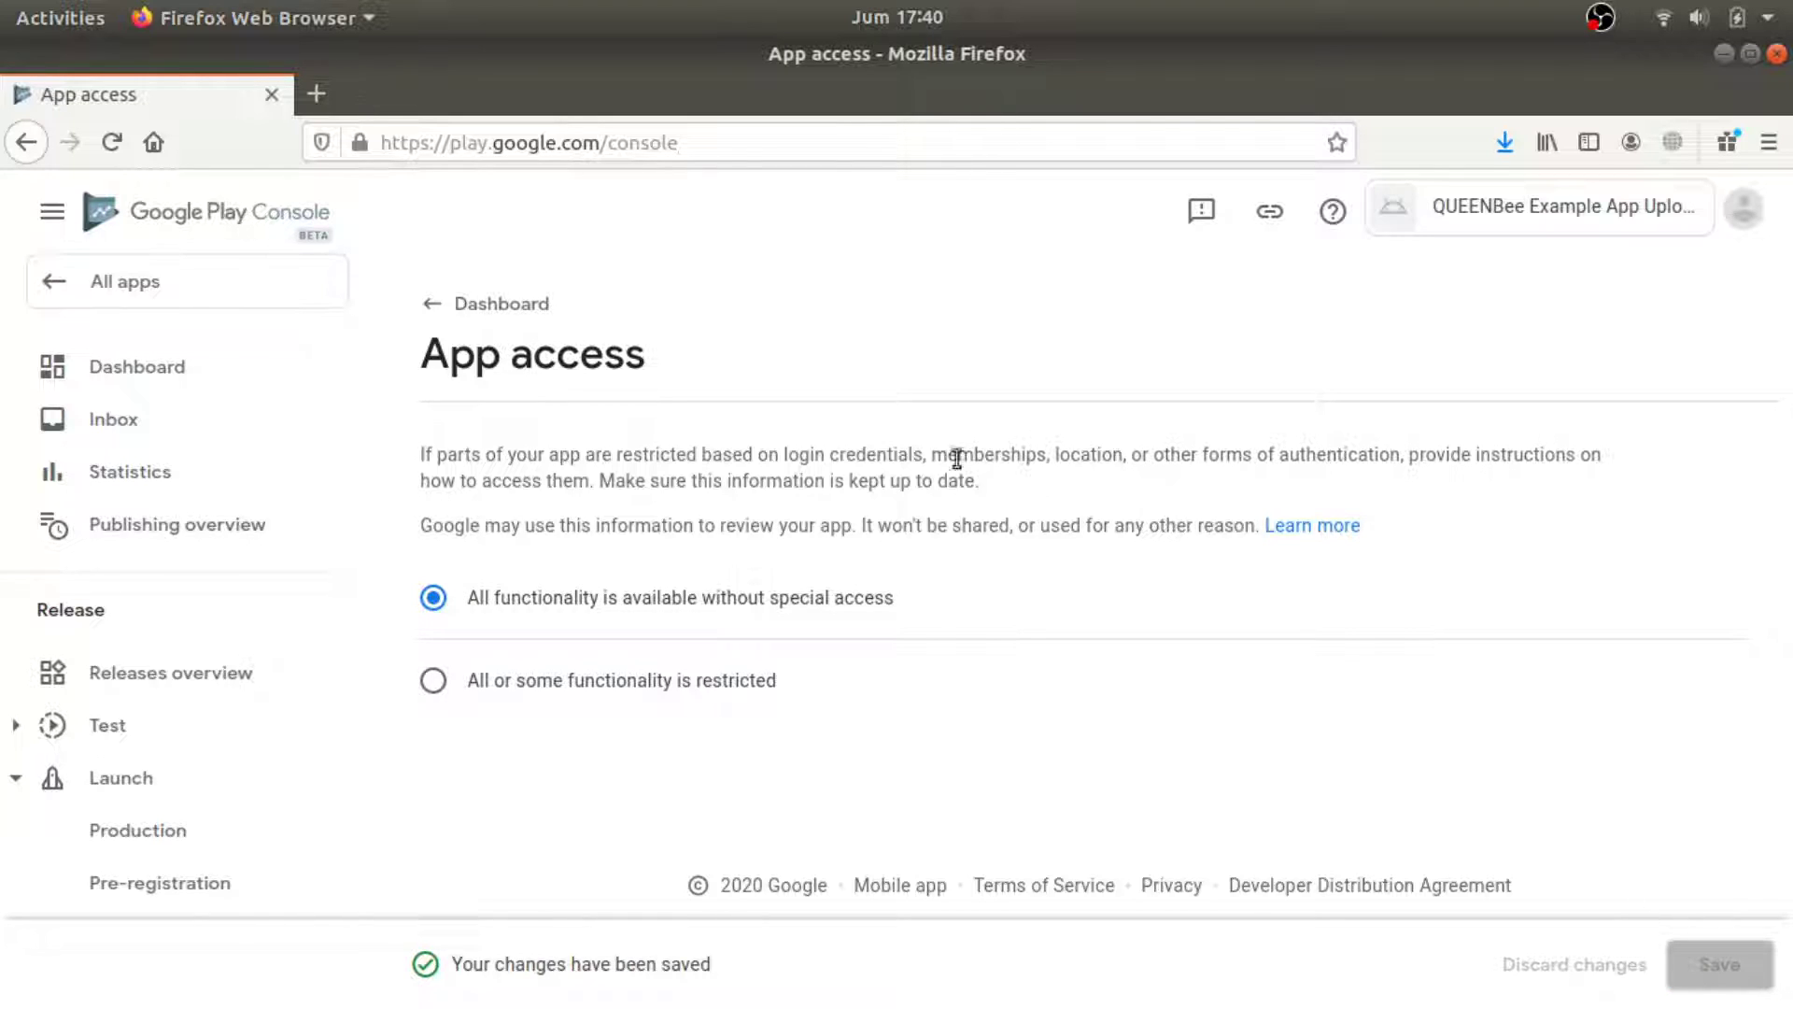
pyautogui.click(472, 306)
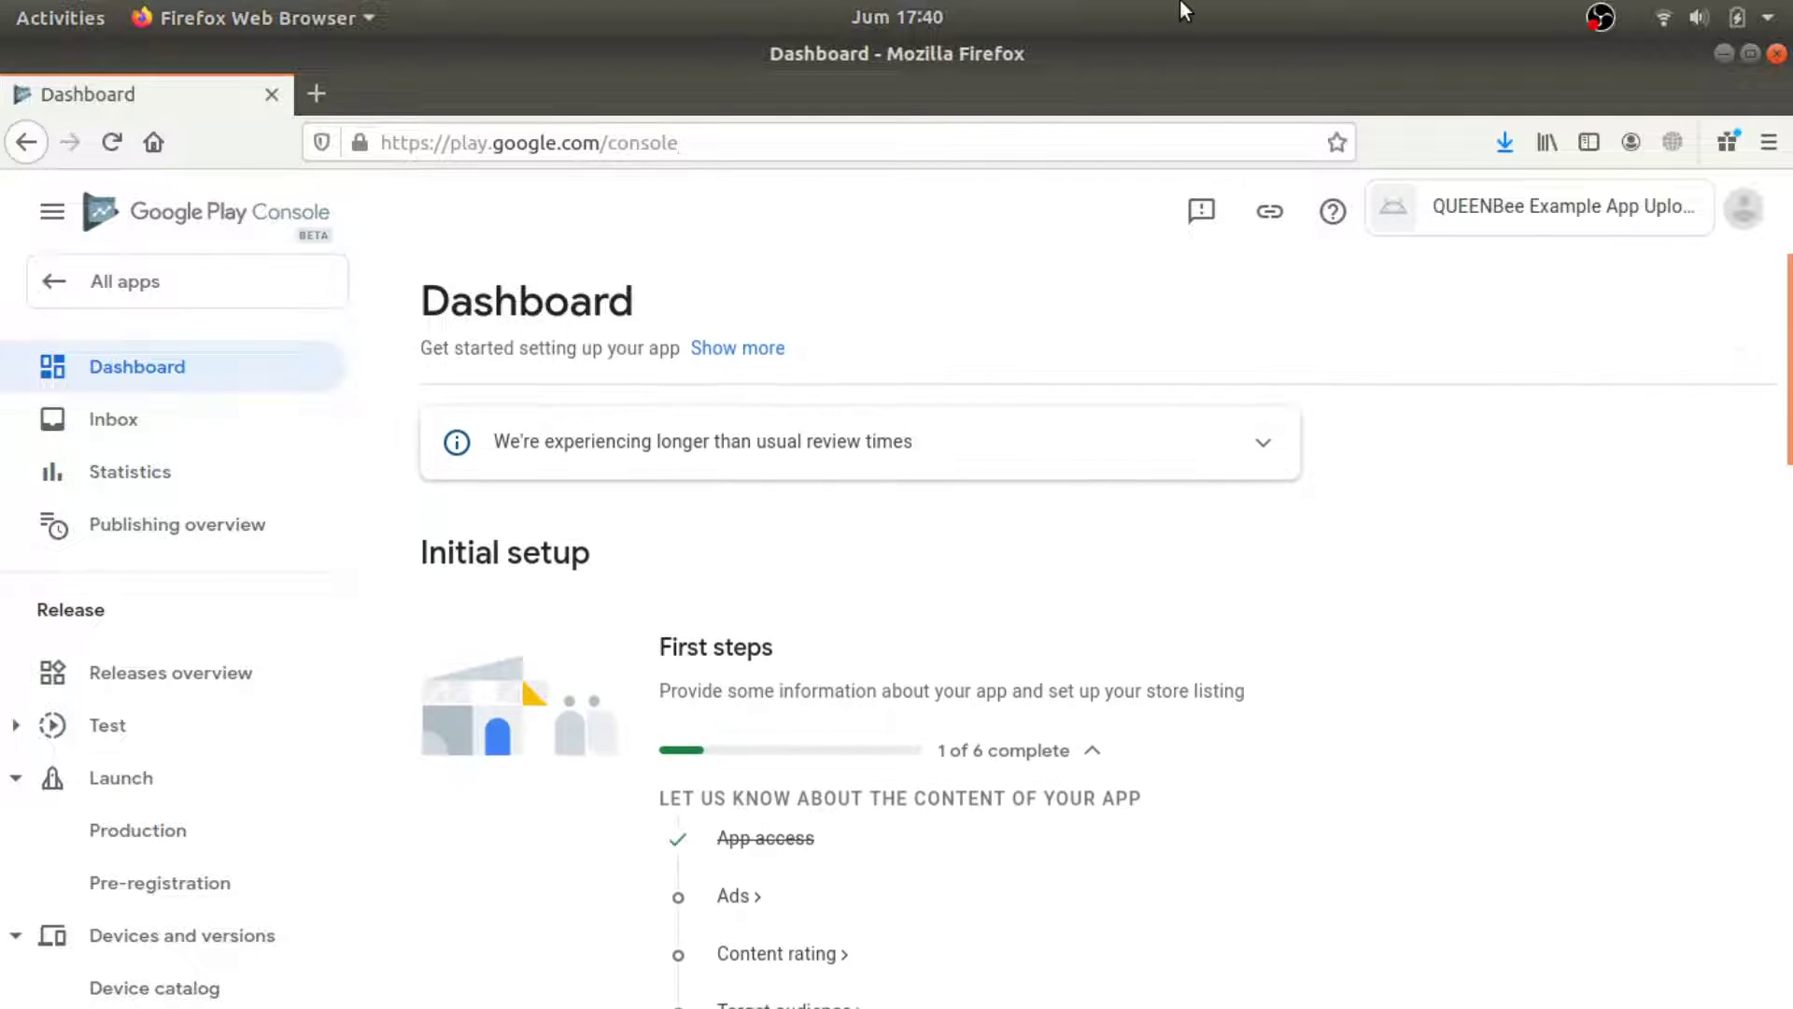
pyautogui.scroll(-5, 1243, 673)
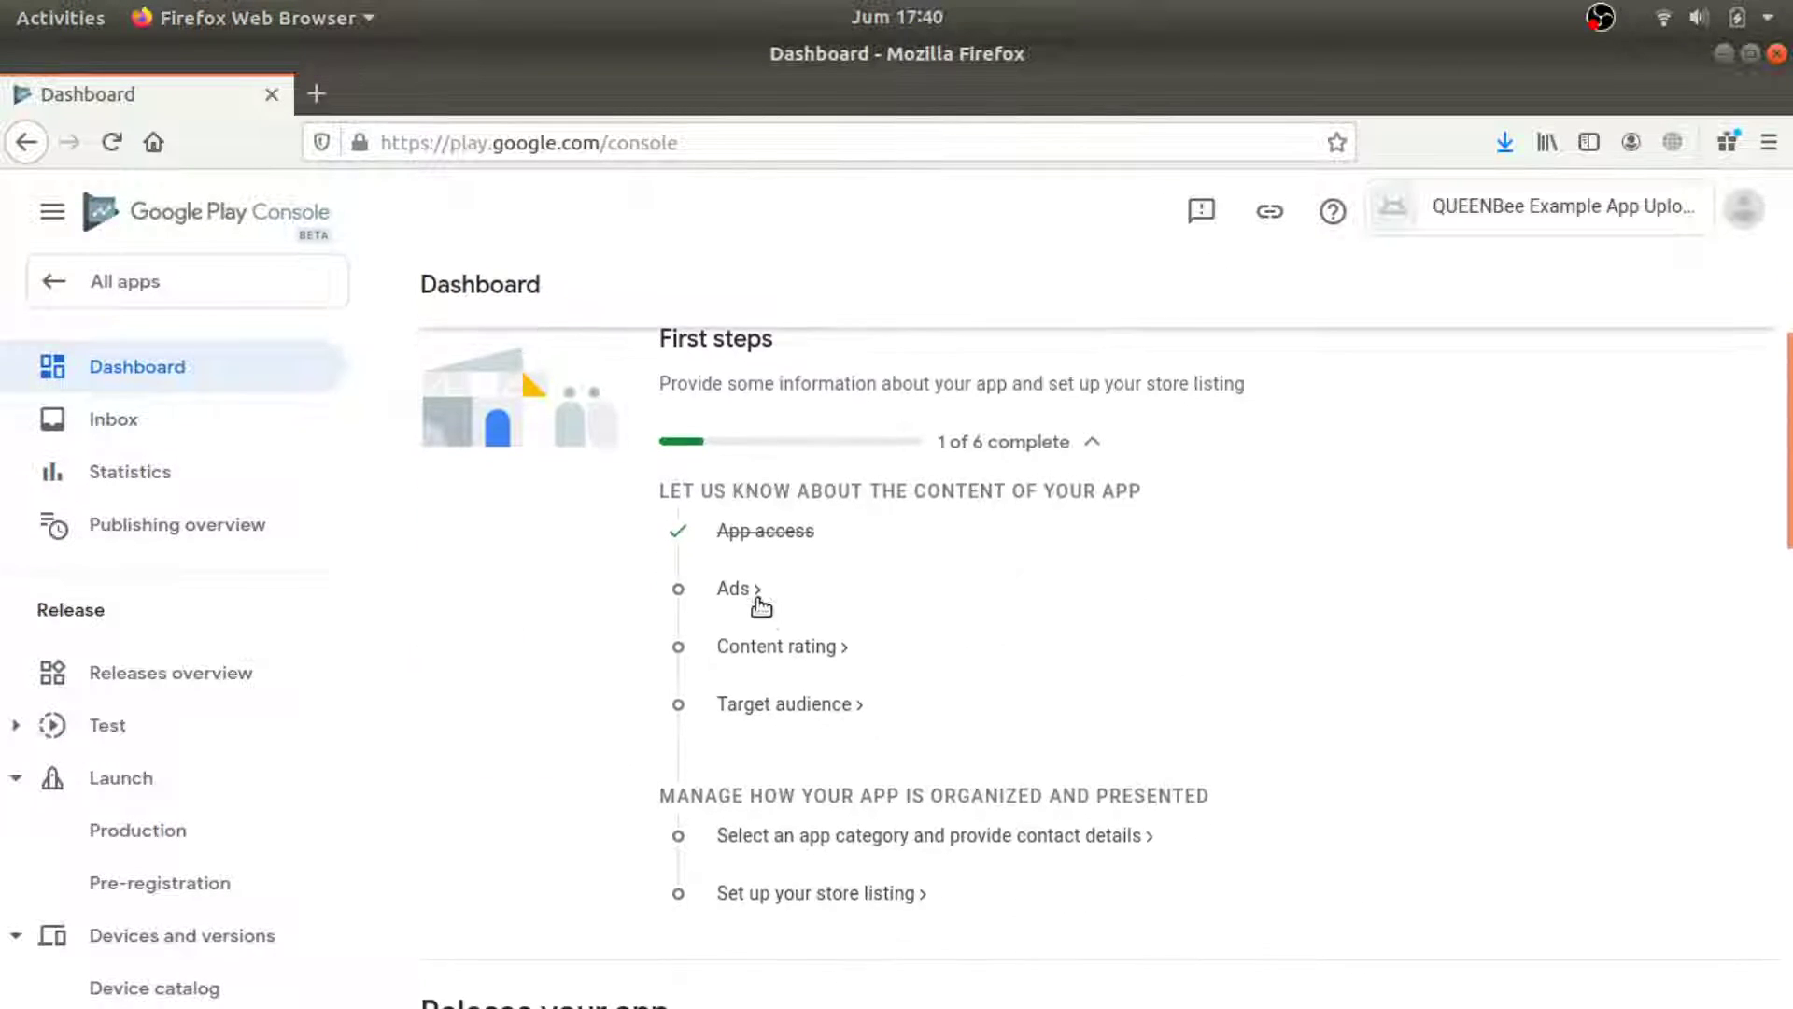
# Answer 'Yes, my app contains ads' in the Ads task and save.
pyautogui.click(766, 591)
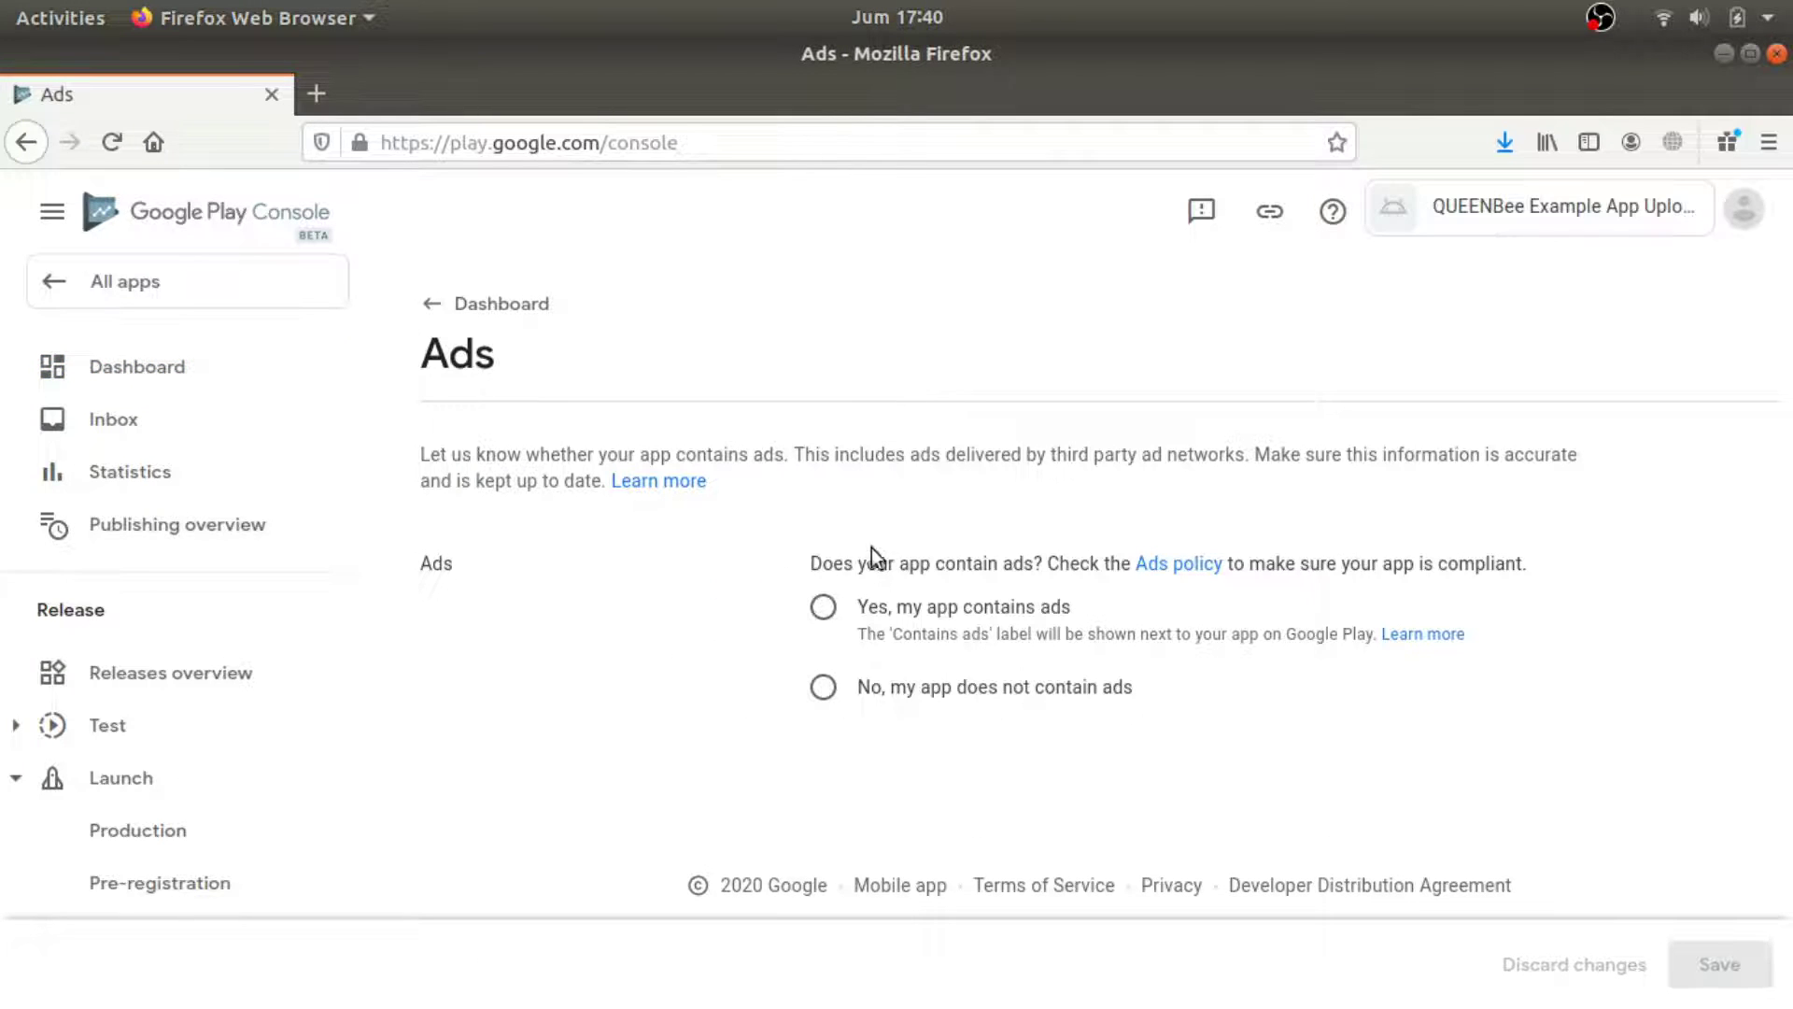
pyautogui.moveTo(1121, 609); pyautogui.dragTo(811, 609)
pyautogui.click(821, 608)
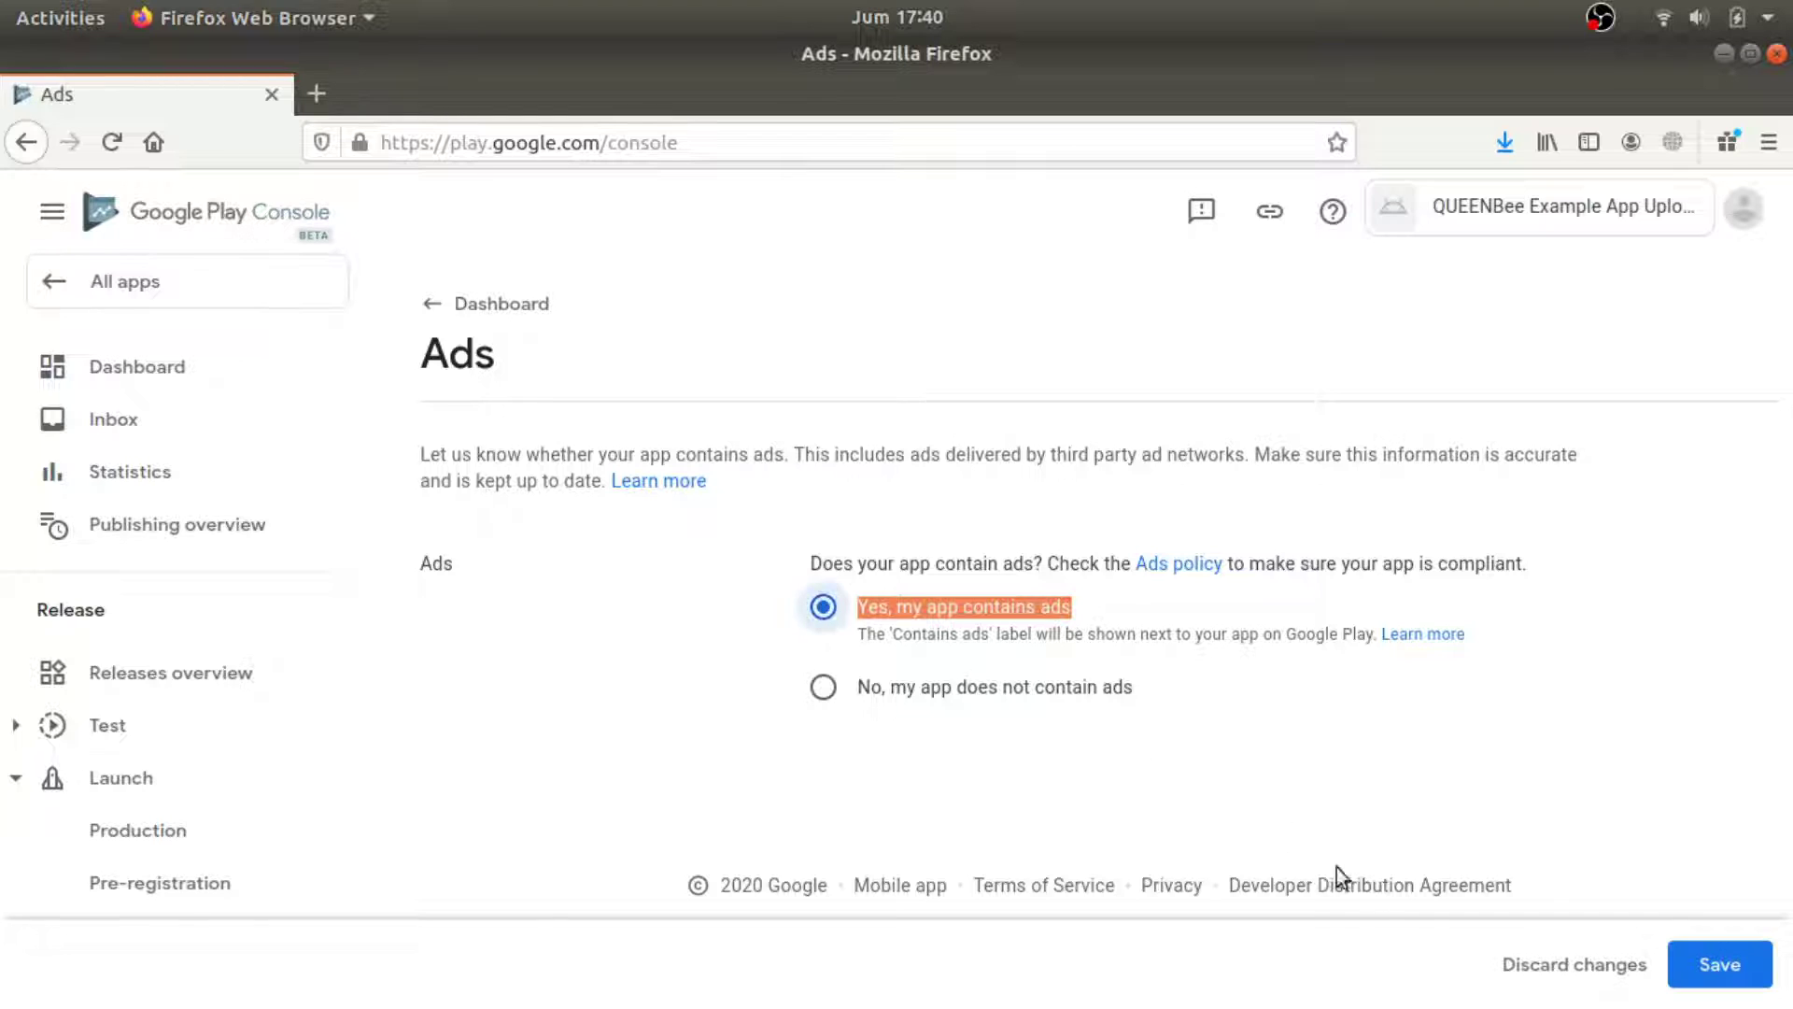
pyautogui.click(1770, 985)
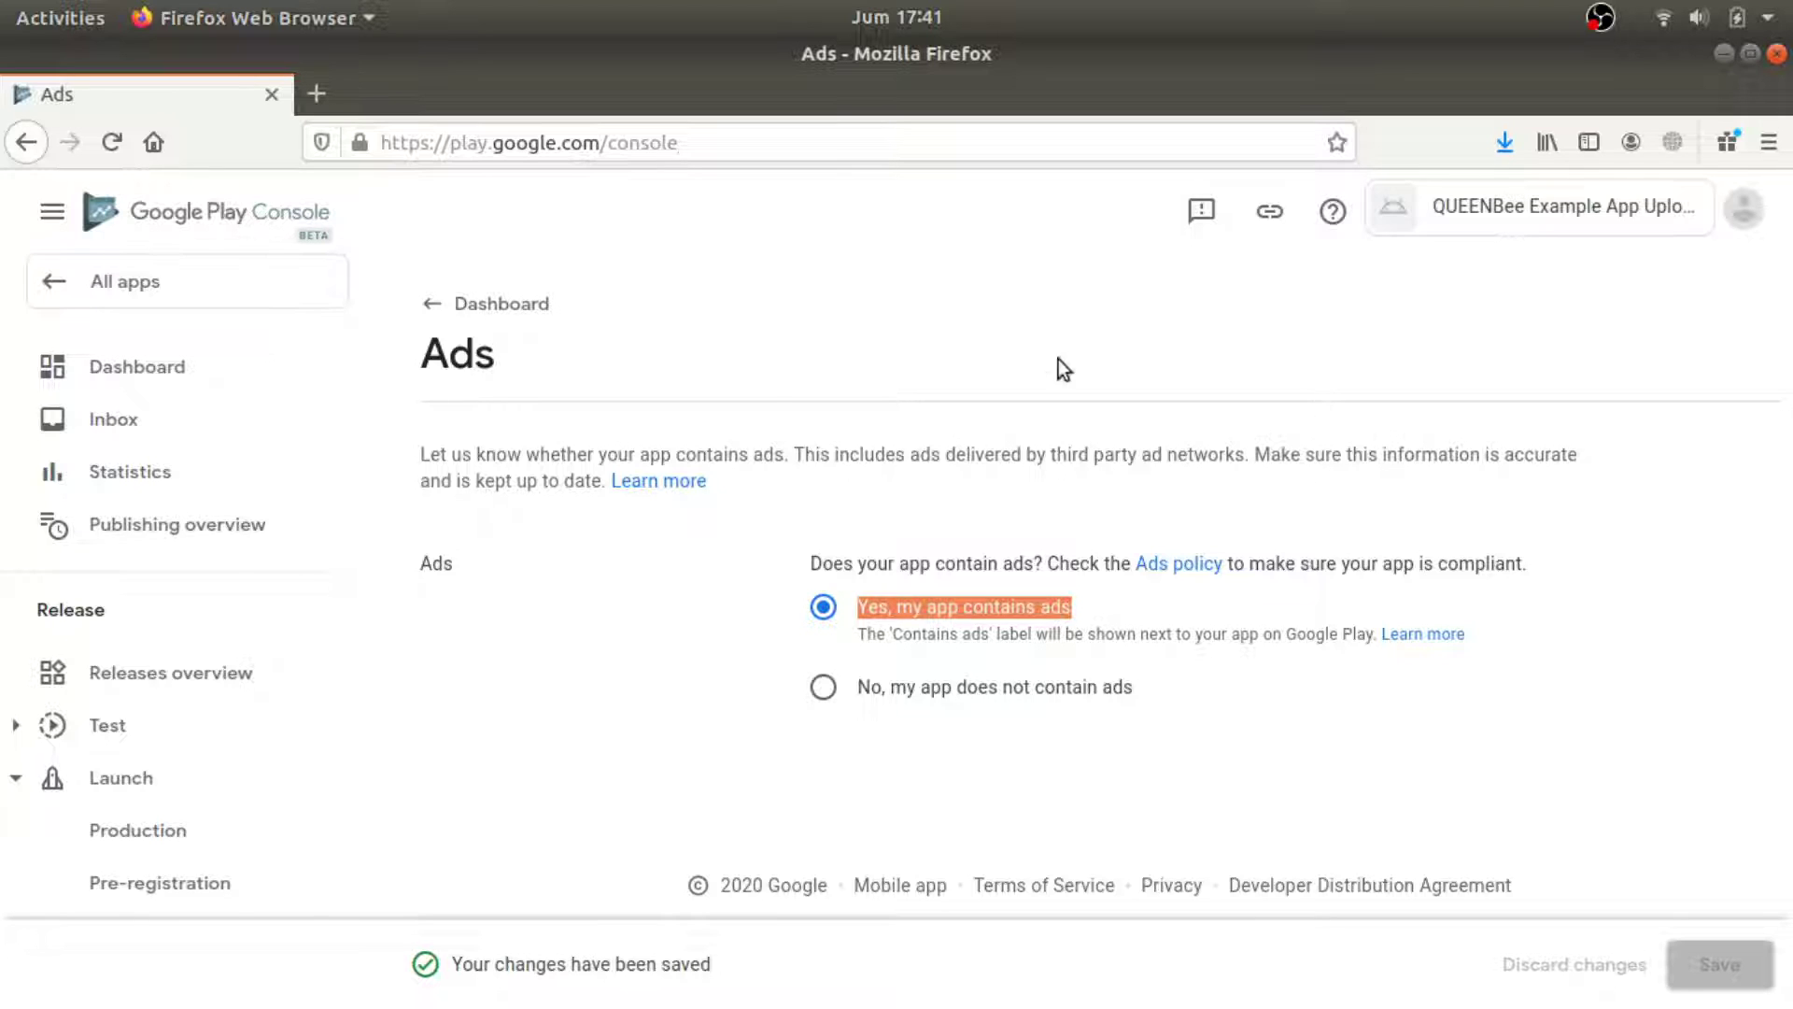
# Return to the dashboard and start the Content rating task.
pyautogui.click(467, 306)
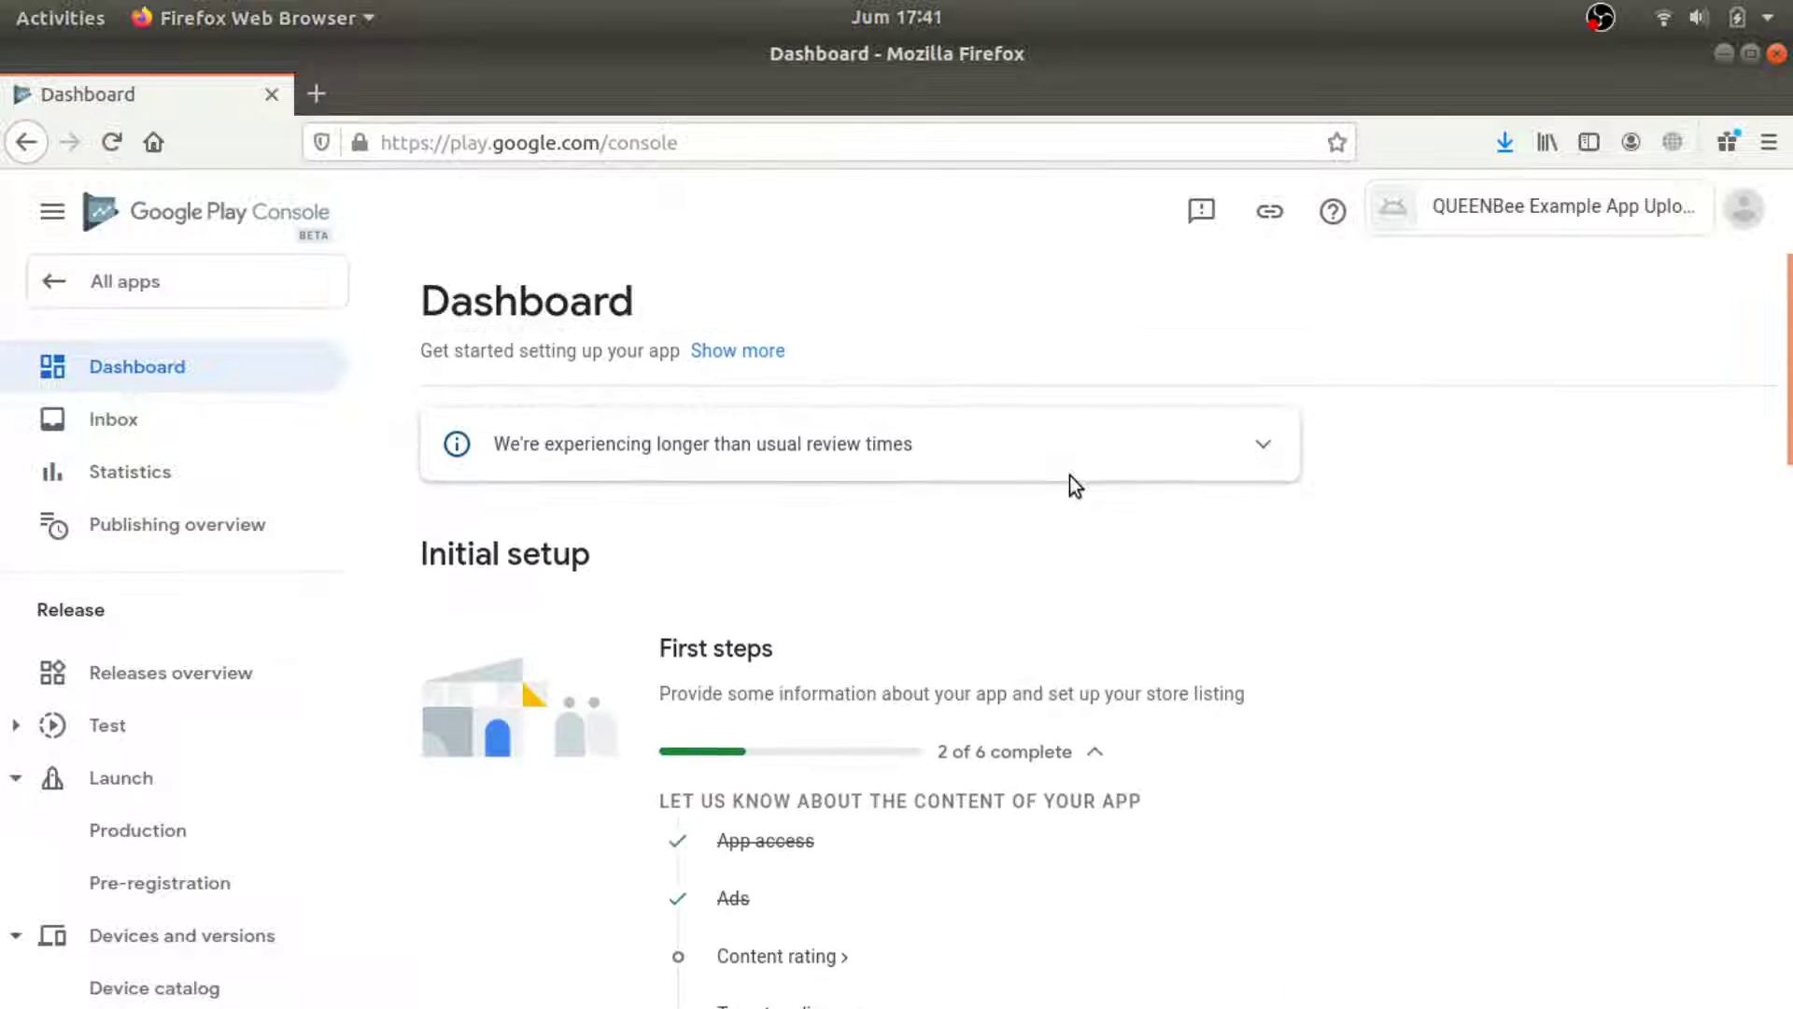
pyautogui.scroll(-3, 1067, 496)
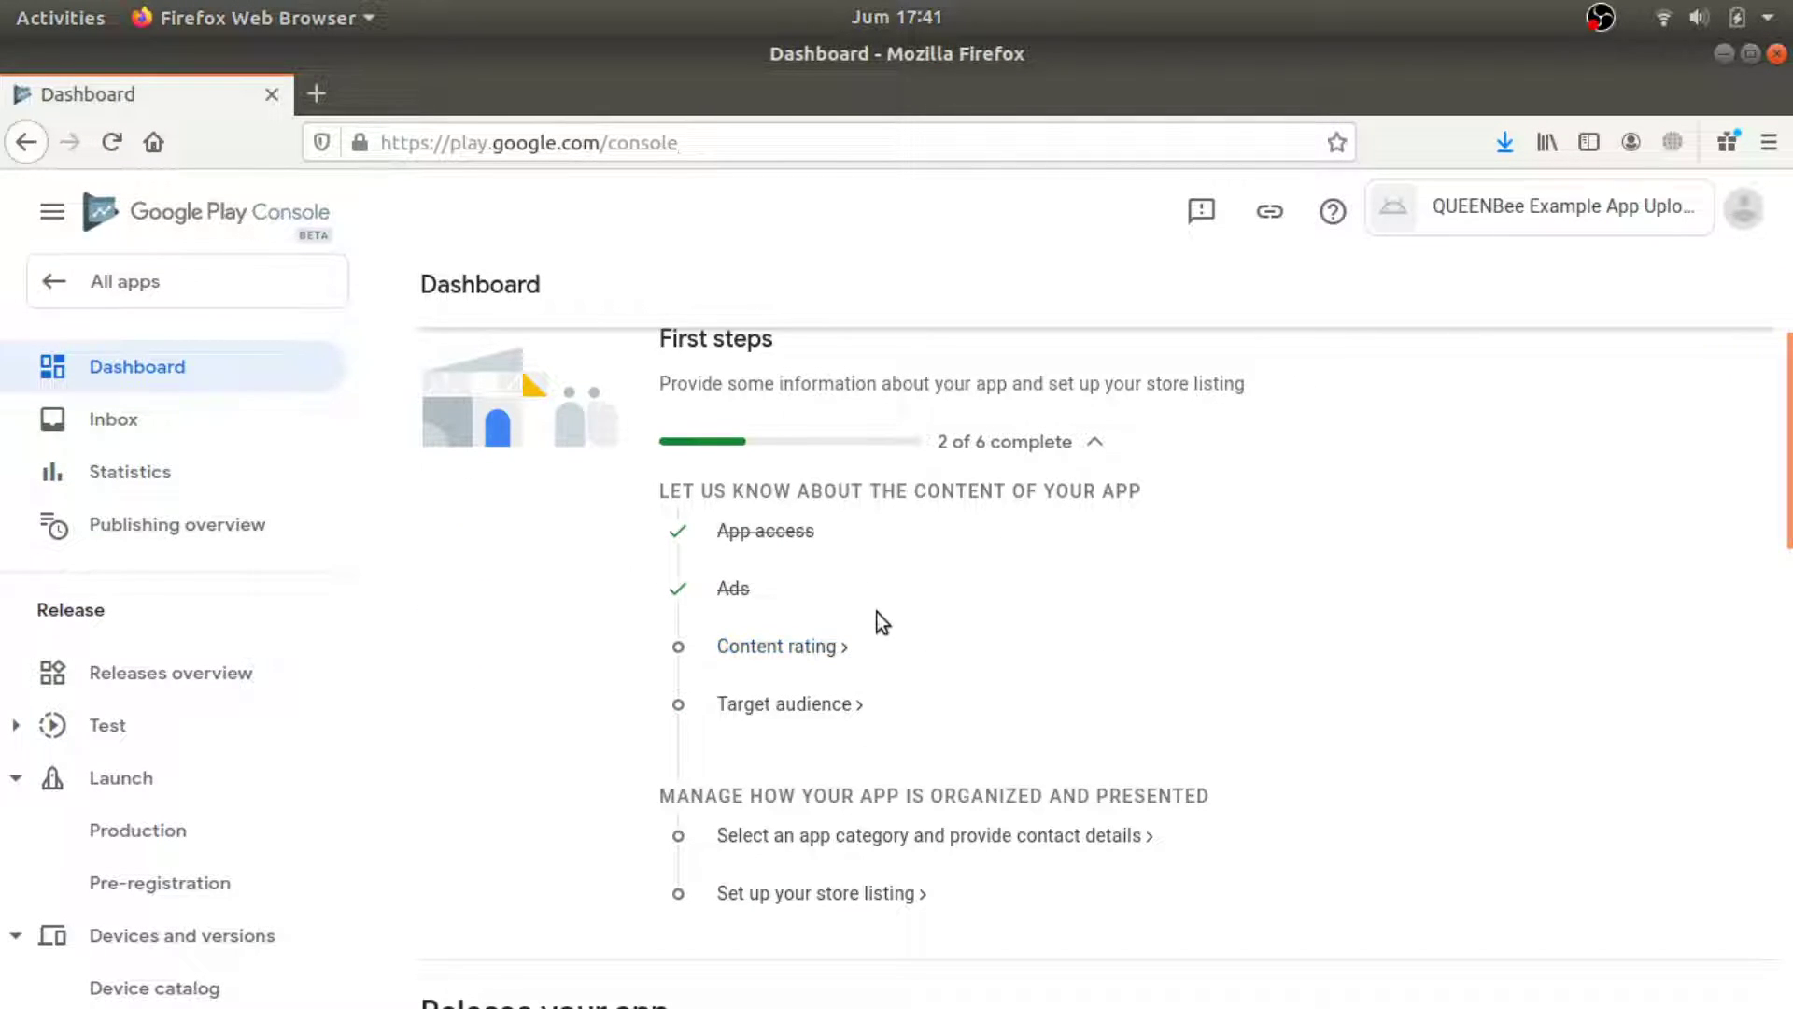
pyautogui.click(811, 650)
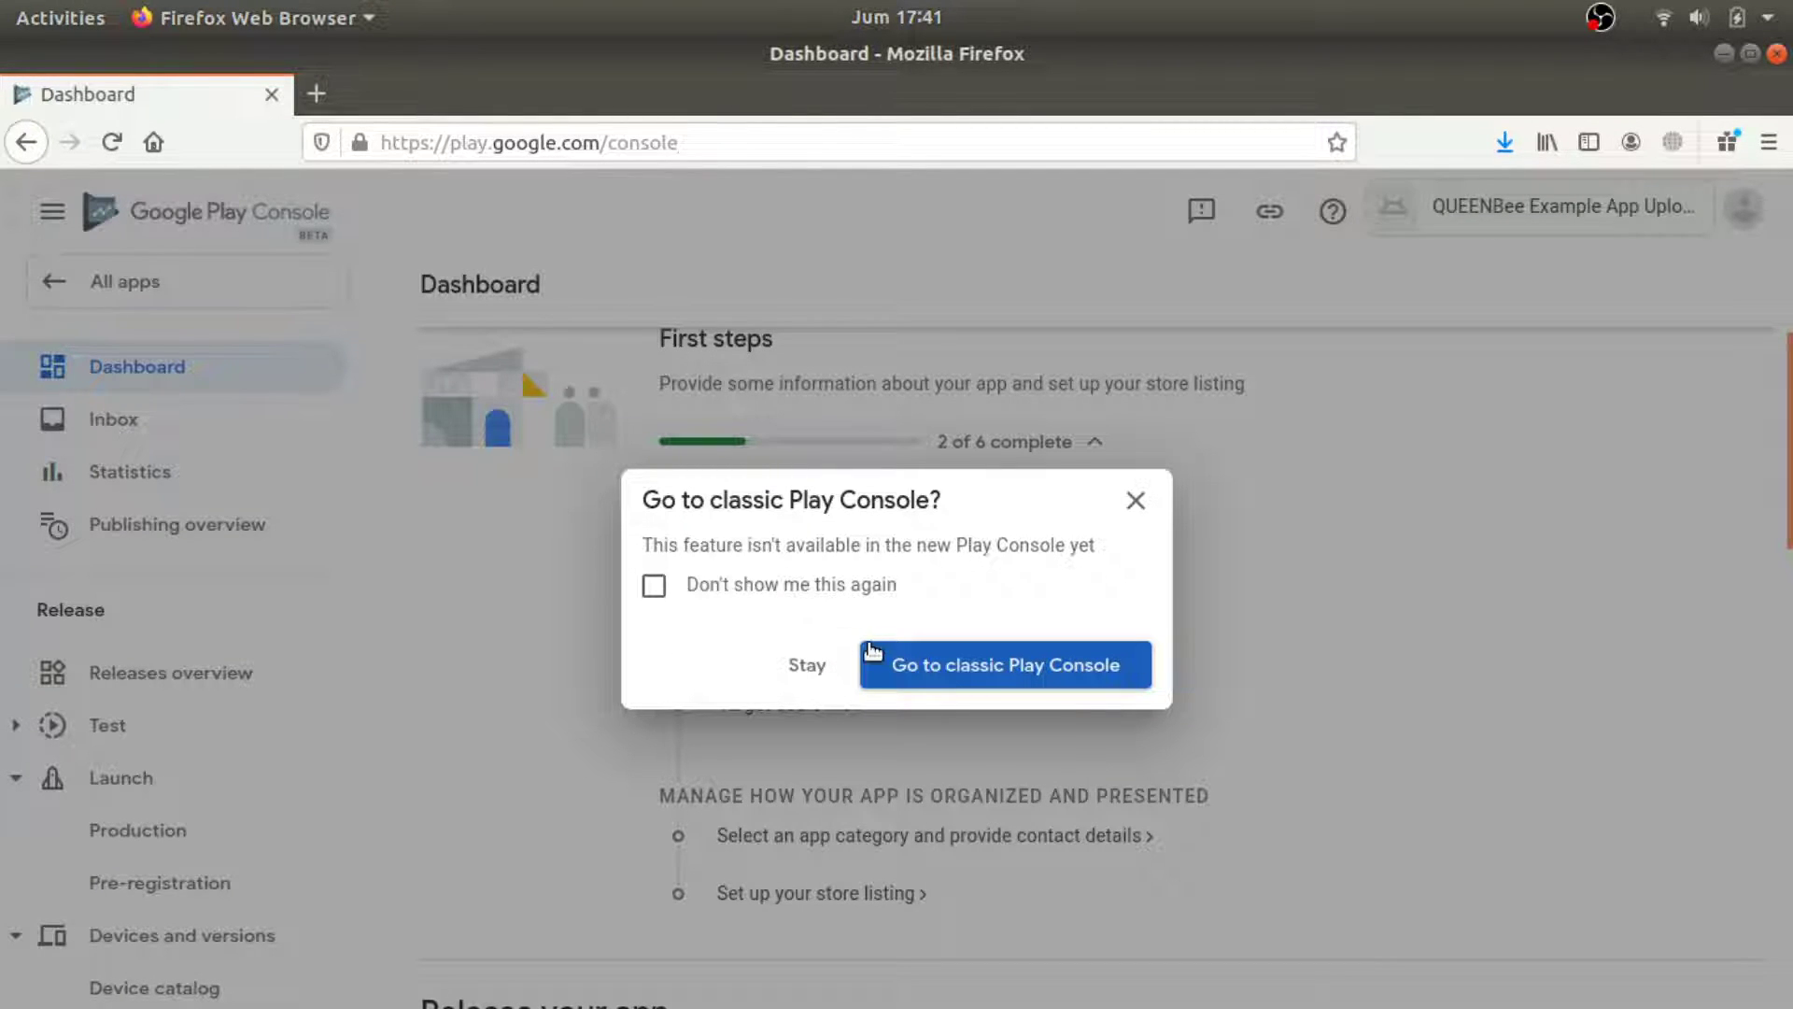
# Open Content rating in the classic Play Console in a new tab, then go back to the Dashboard tab.
pyautogui.click(815, 665)
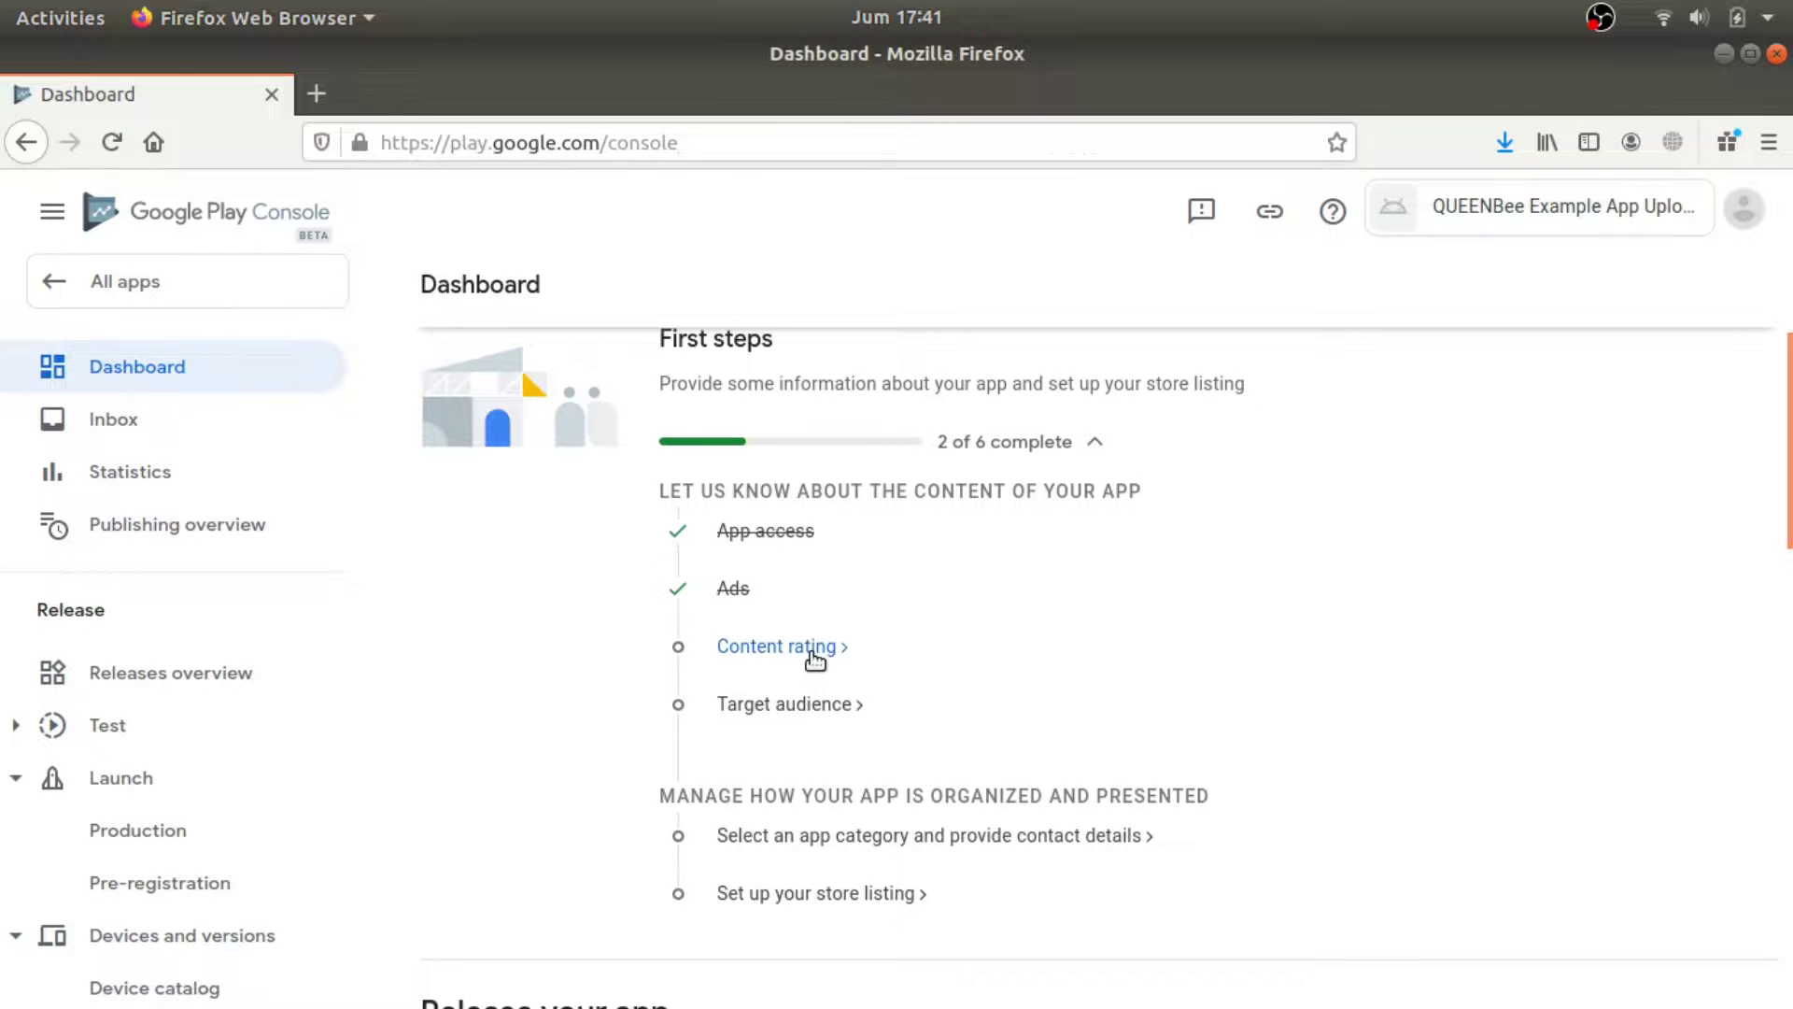
pyautogui.rightClick(813, 654)
pyautogui.press('Escape')
pyautogui.click(811, 647)
pyautogui.click(1016, 686)
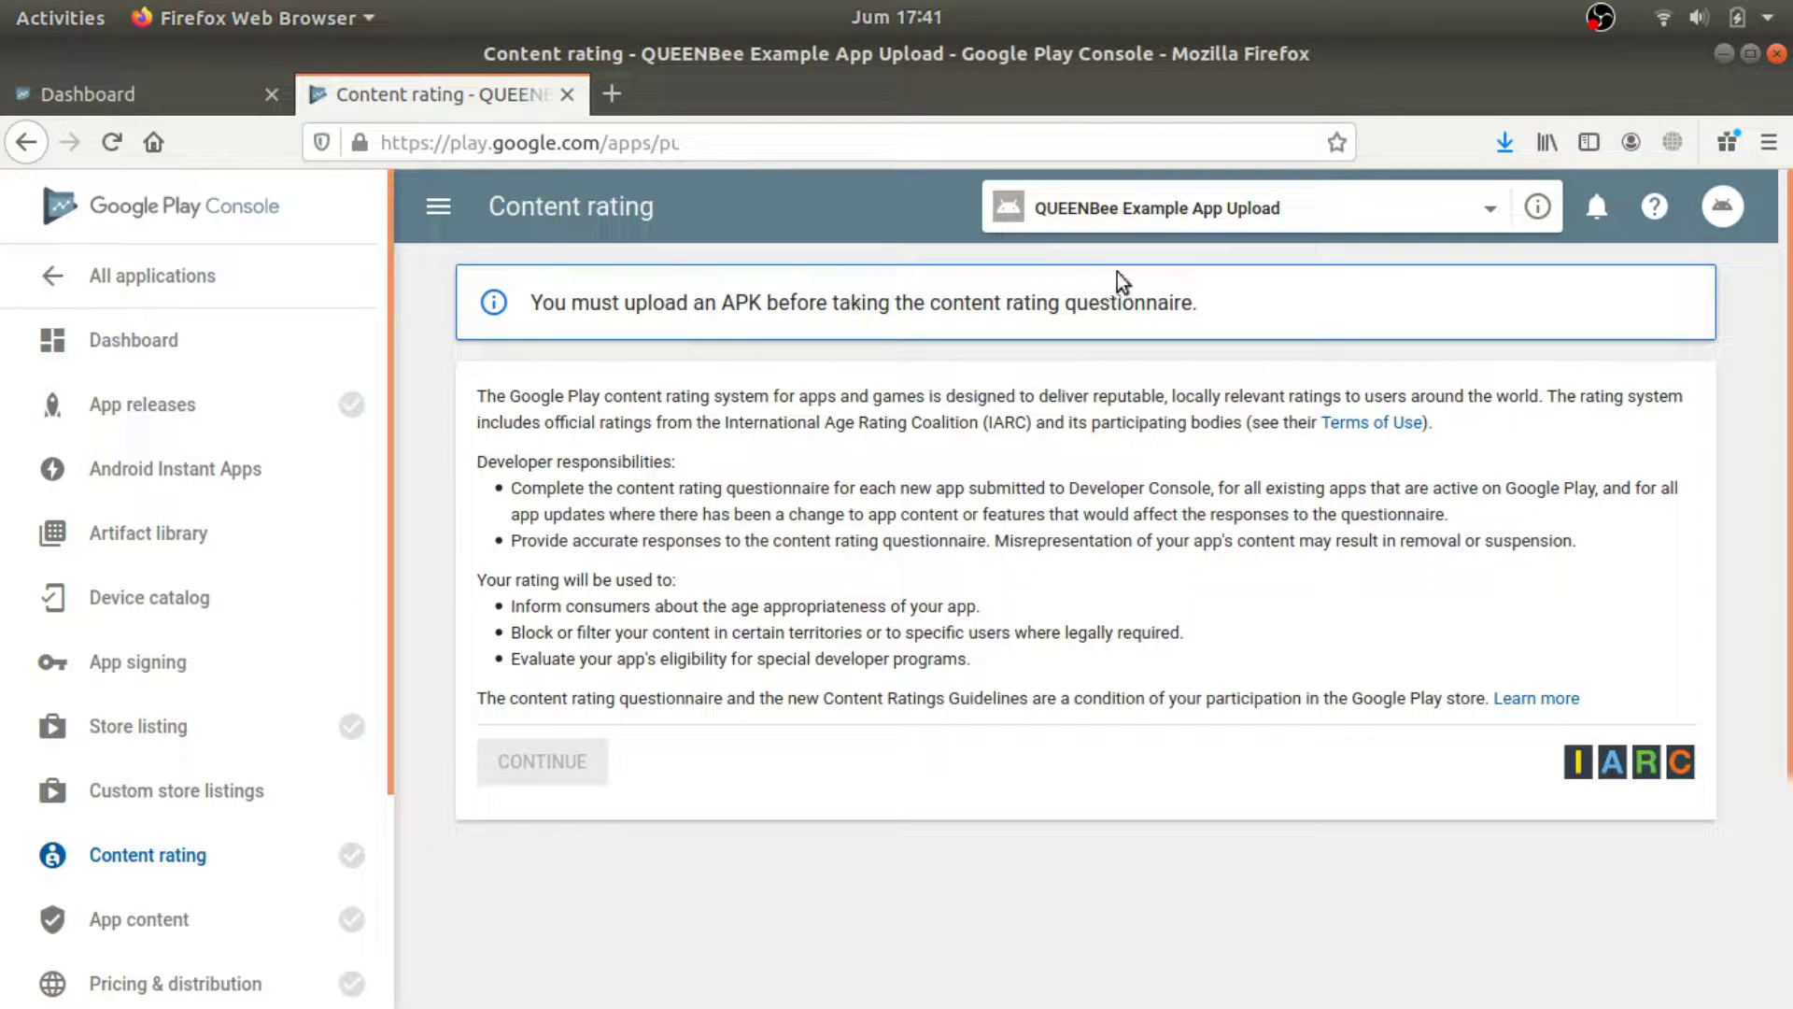
pyautogui.click(240, 98)
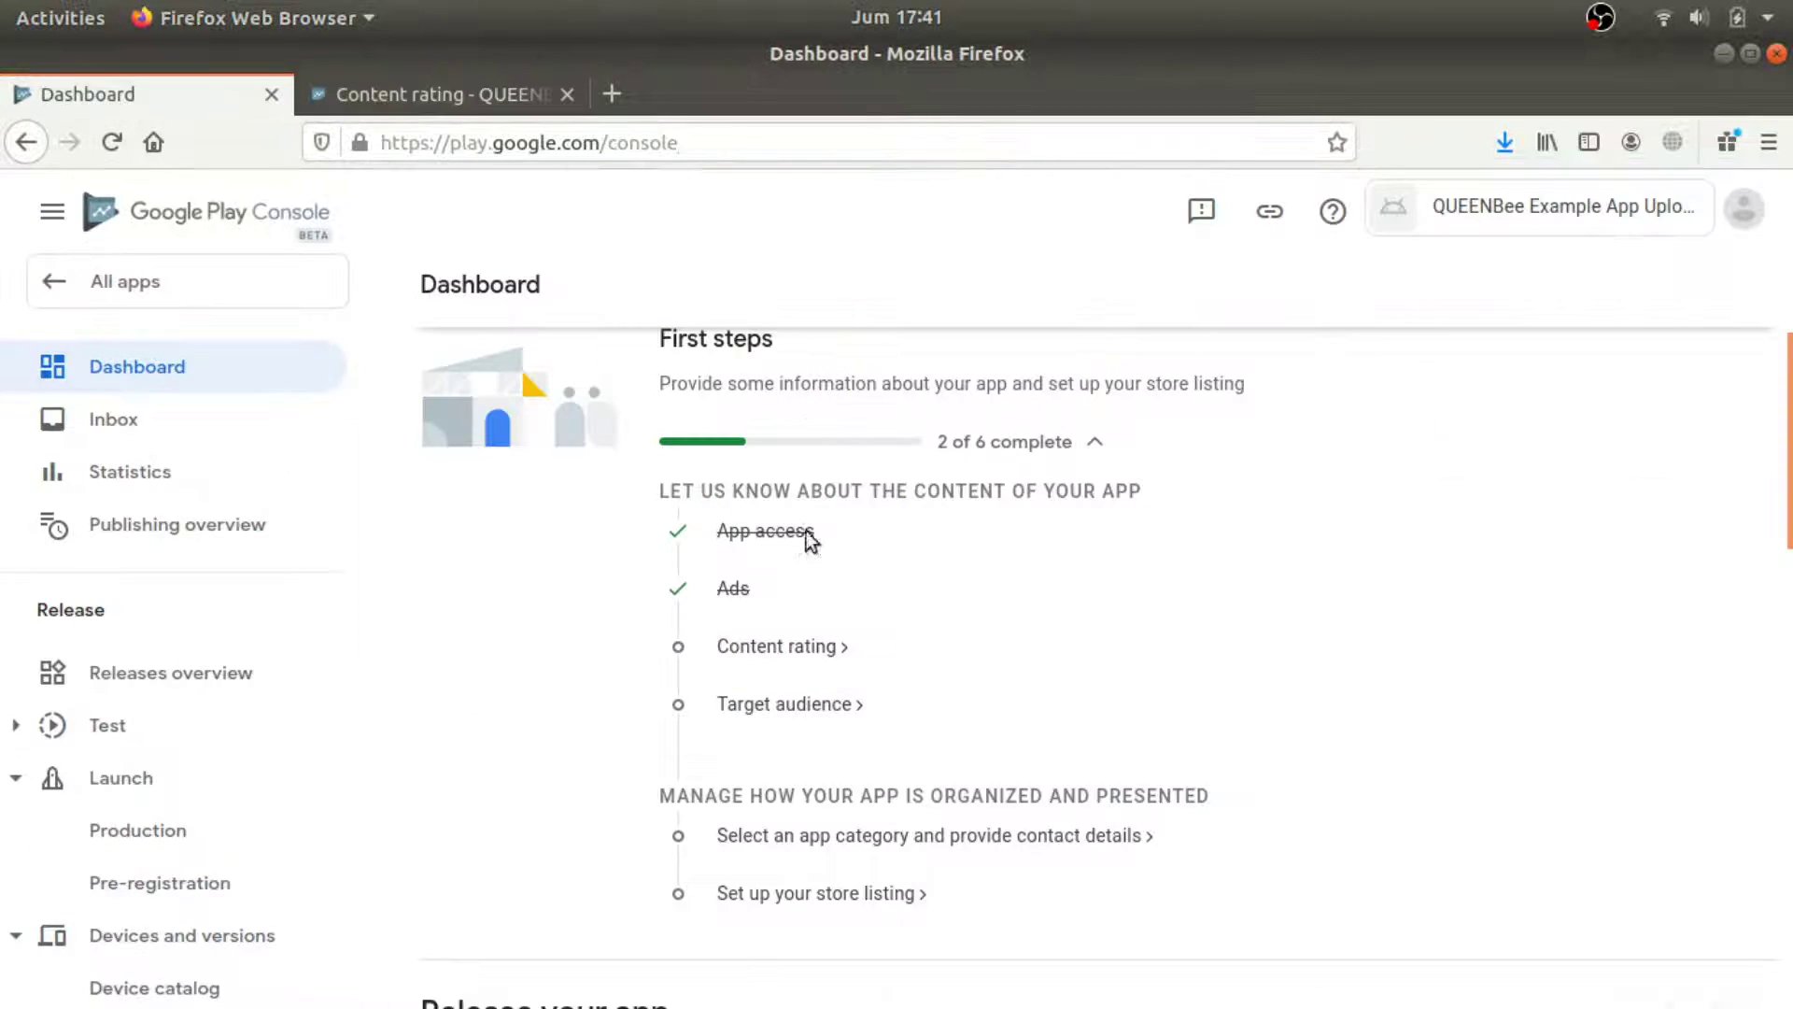
# Tick the 13-15, 16-17 and 18 and over target age groups.
pyautogui.scroll(-1, 822, 633)
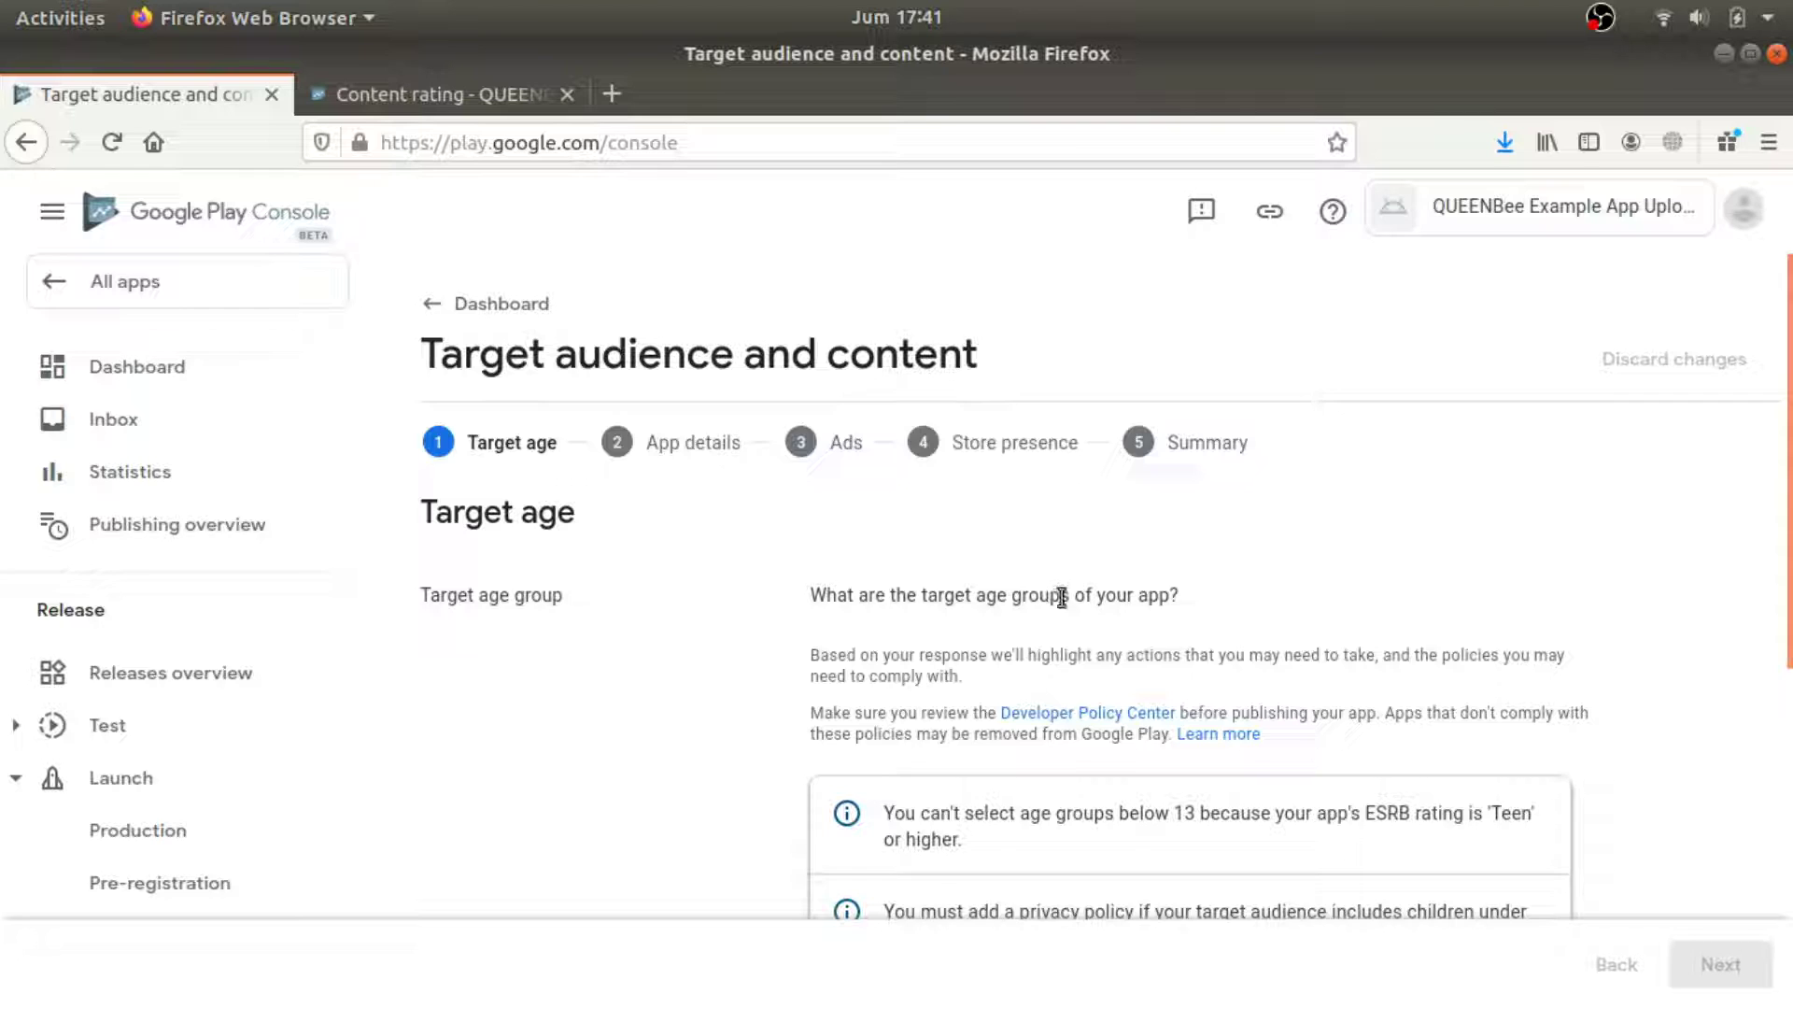
pyautogui.scroll(-3, 1059, 596)
pyautogui.scroll(-3, 893, 775)
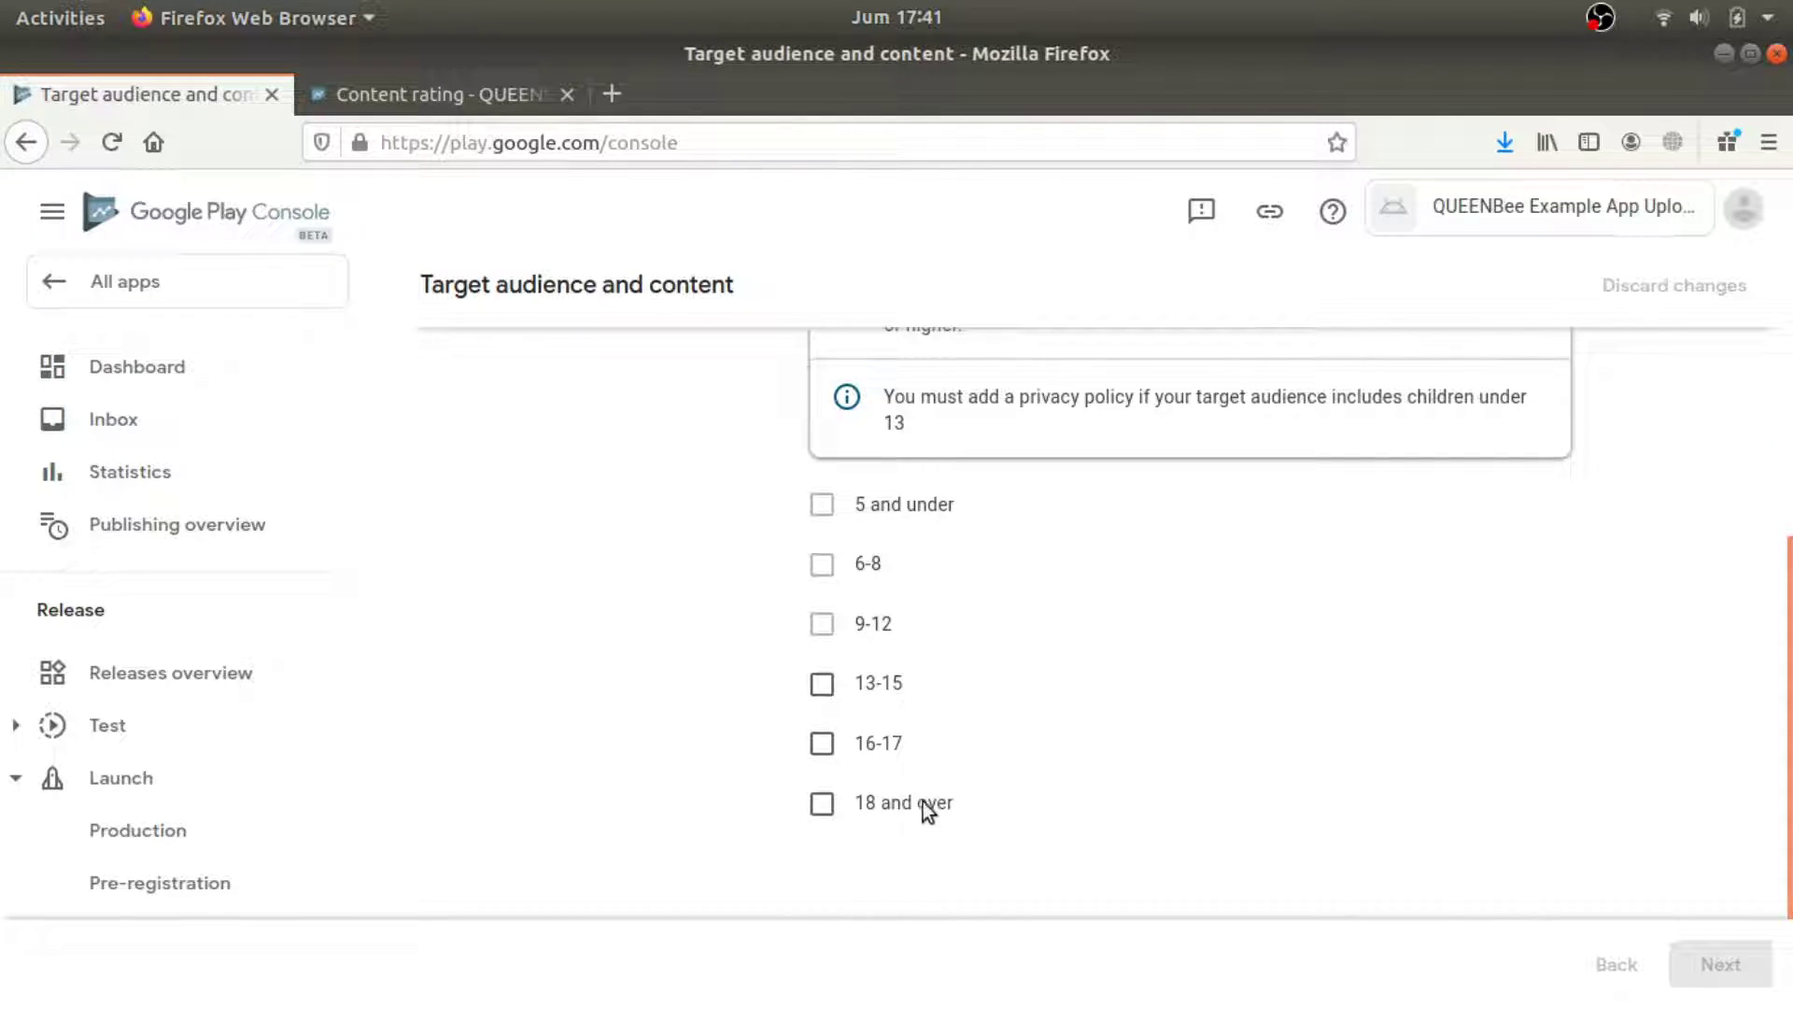
pyautogui.click(923, 802)
pyautogui.click(857, 742)
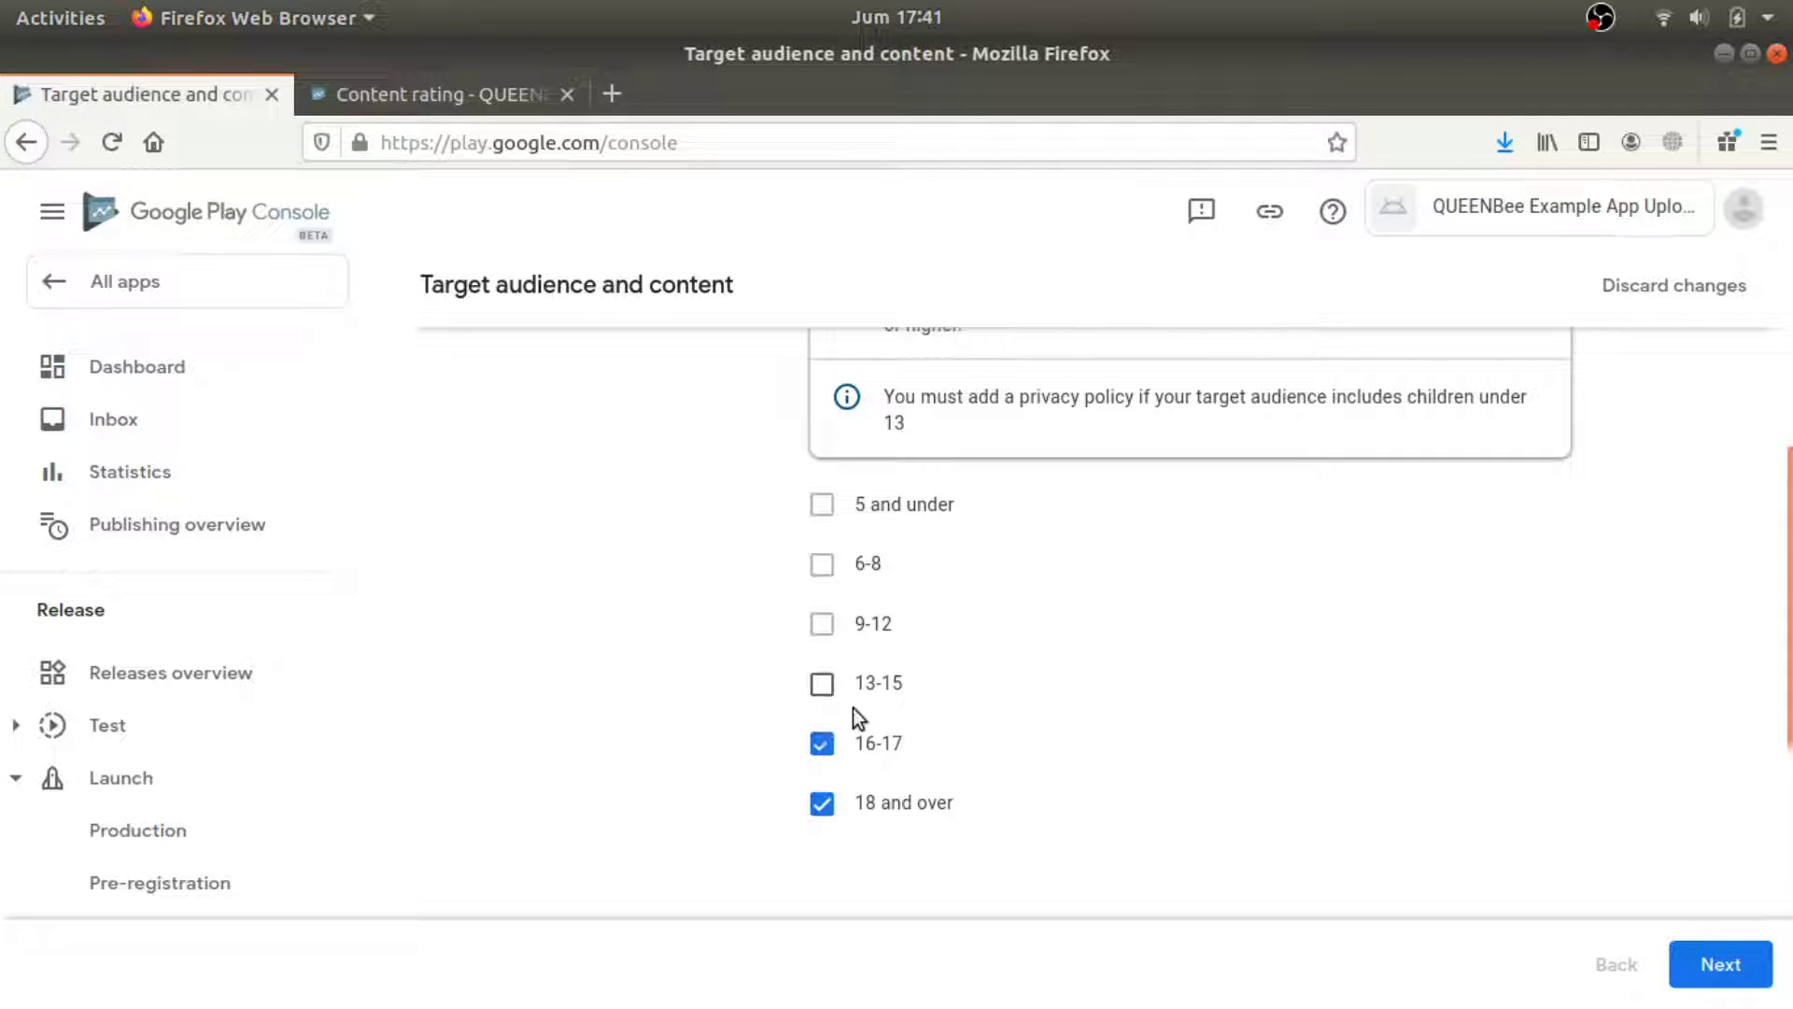
pyautogui.click(822, 684)
pyautogui.scroll(3, 961, 534)
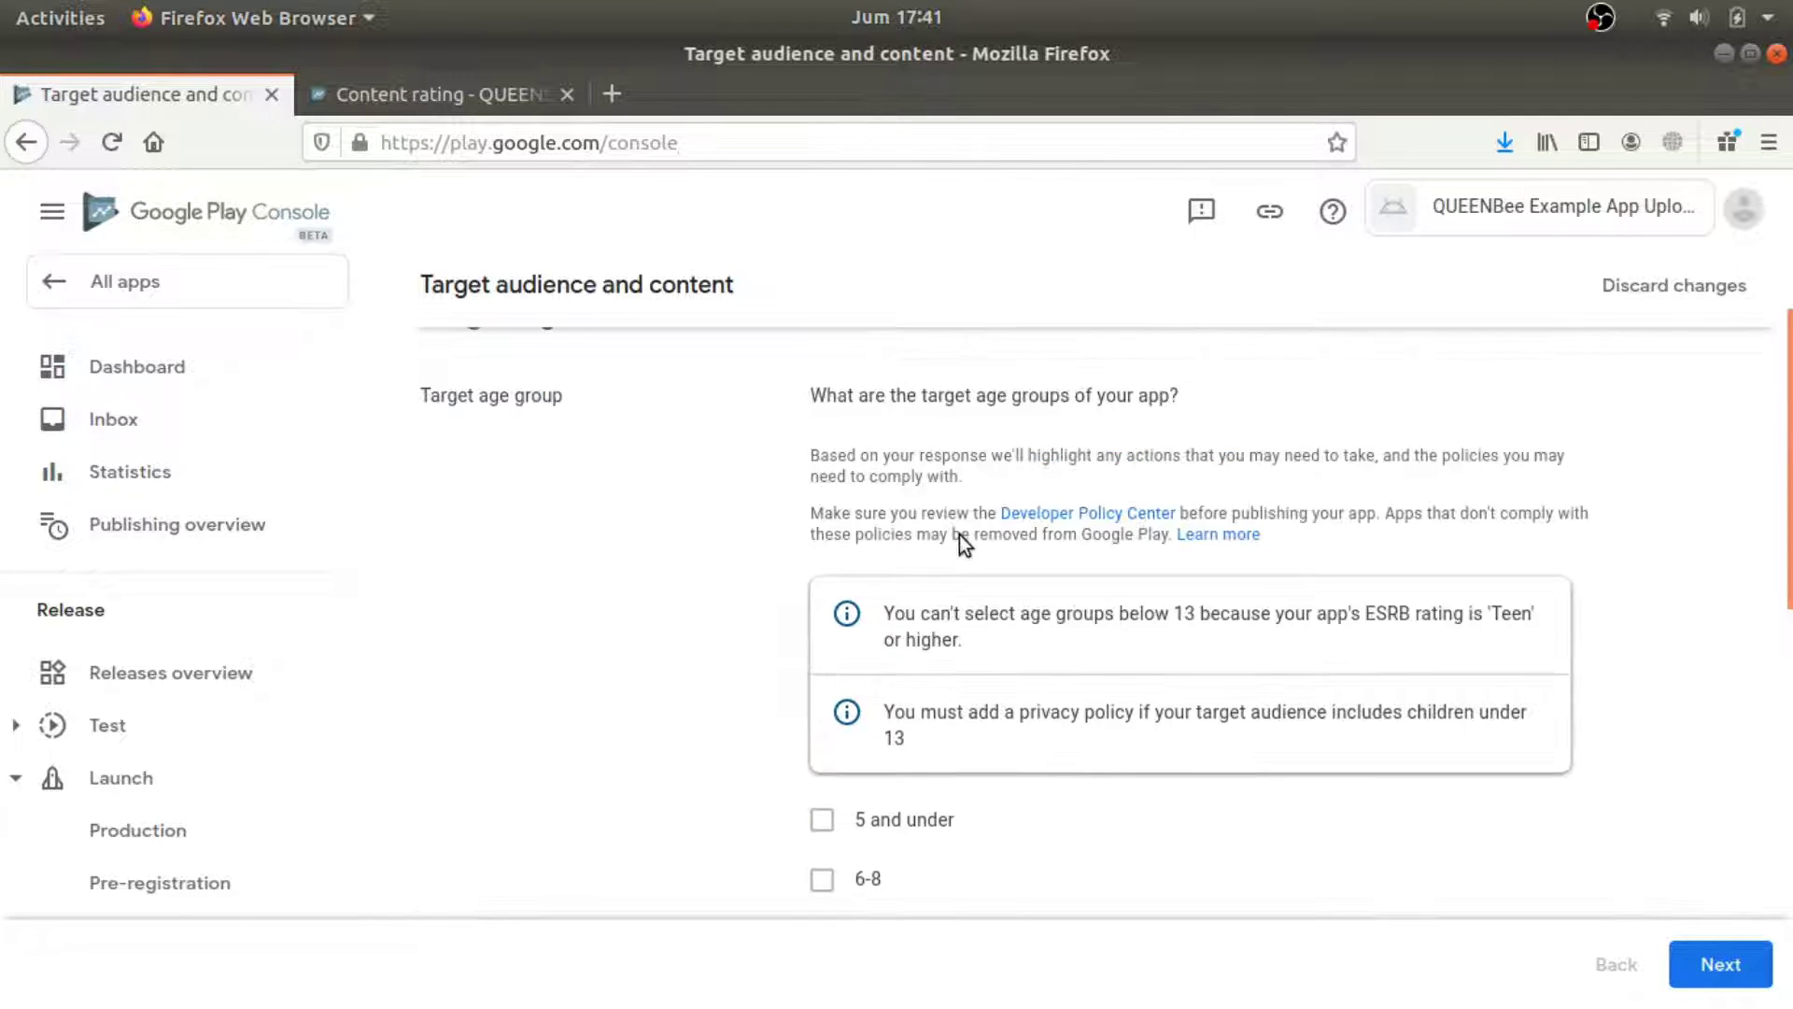
pyautogui.scroll(2, 961, 555)
pyautogui.scroll(-5, 960, 556)
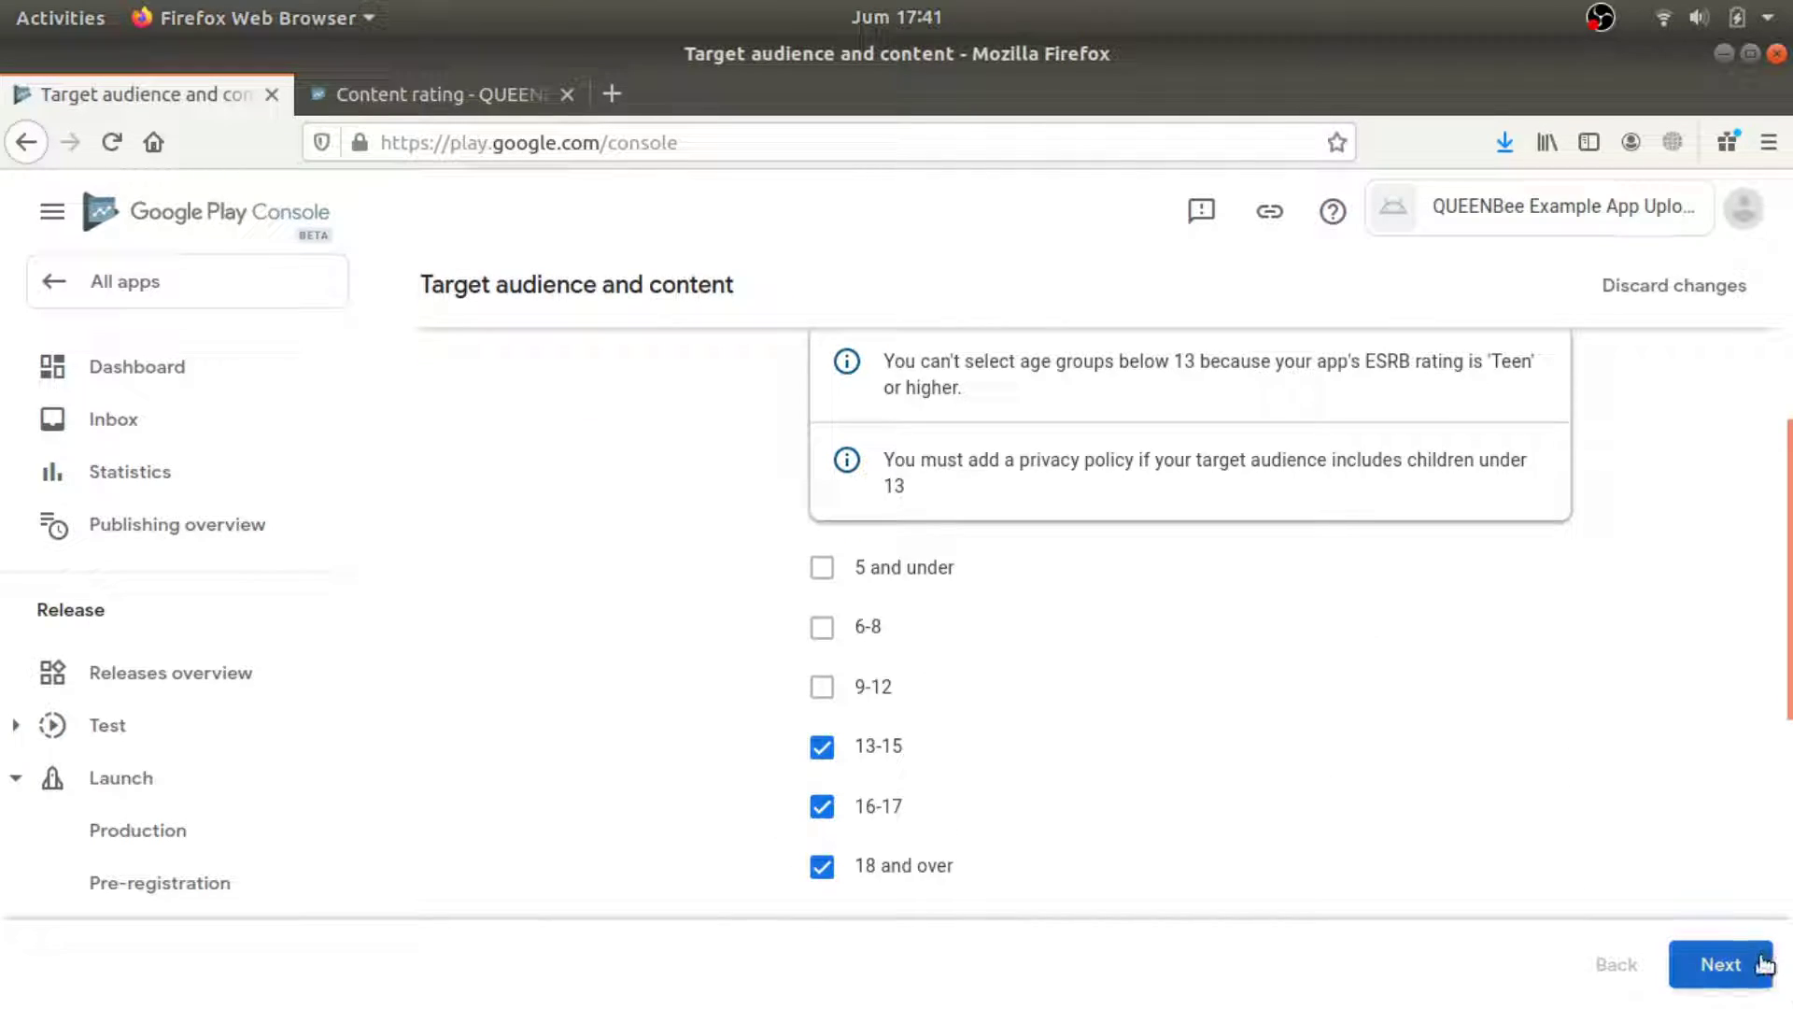
# Advance to the summary, save the target audience, and return to the dashboard.
pyautogui.click(1721, 964)
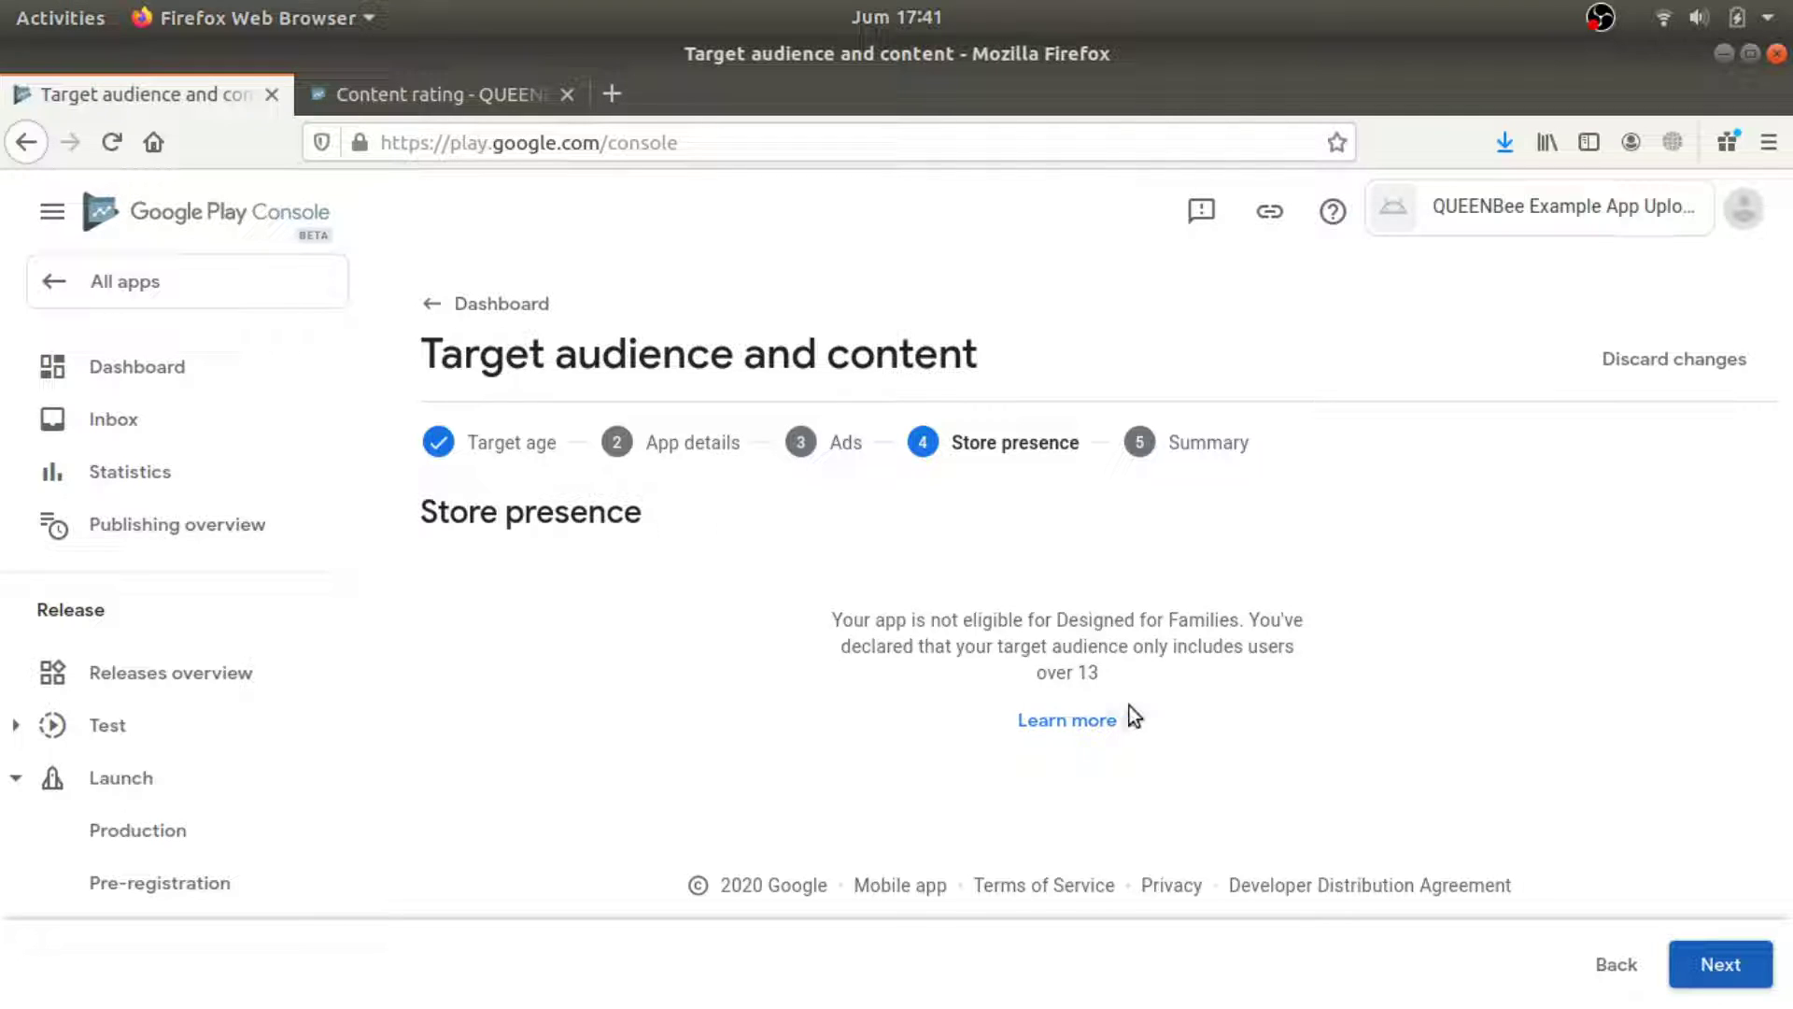
pyautogui.click(1676, 978)
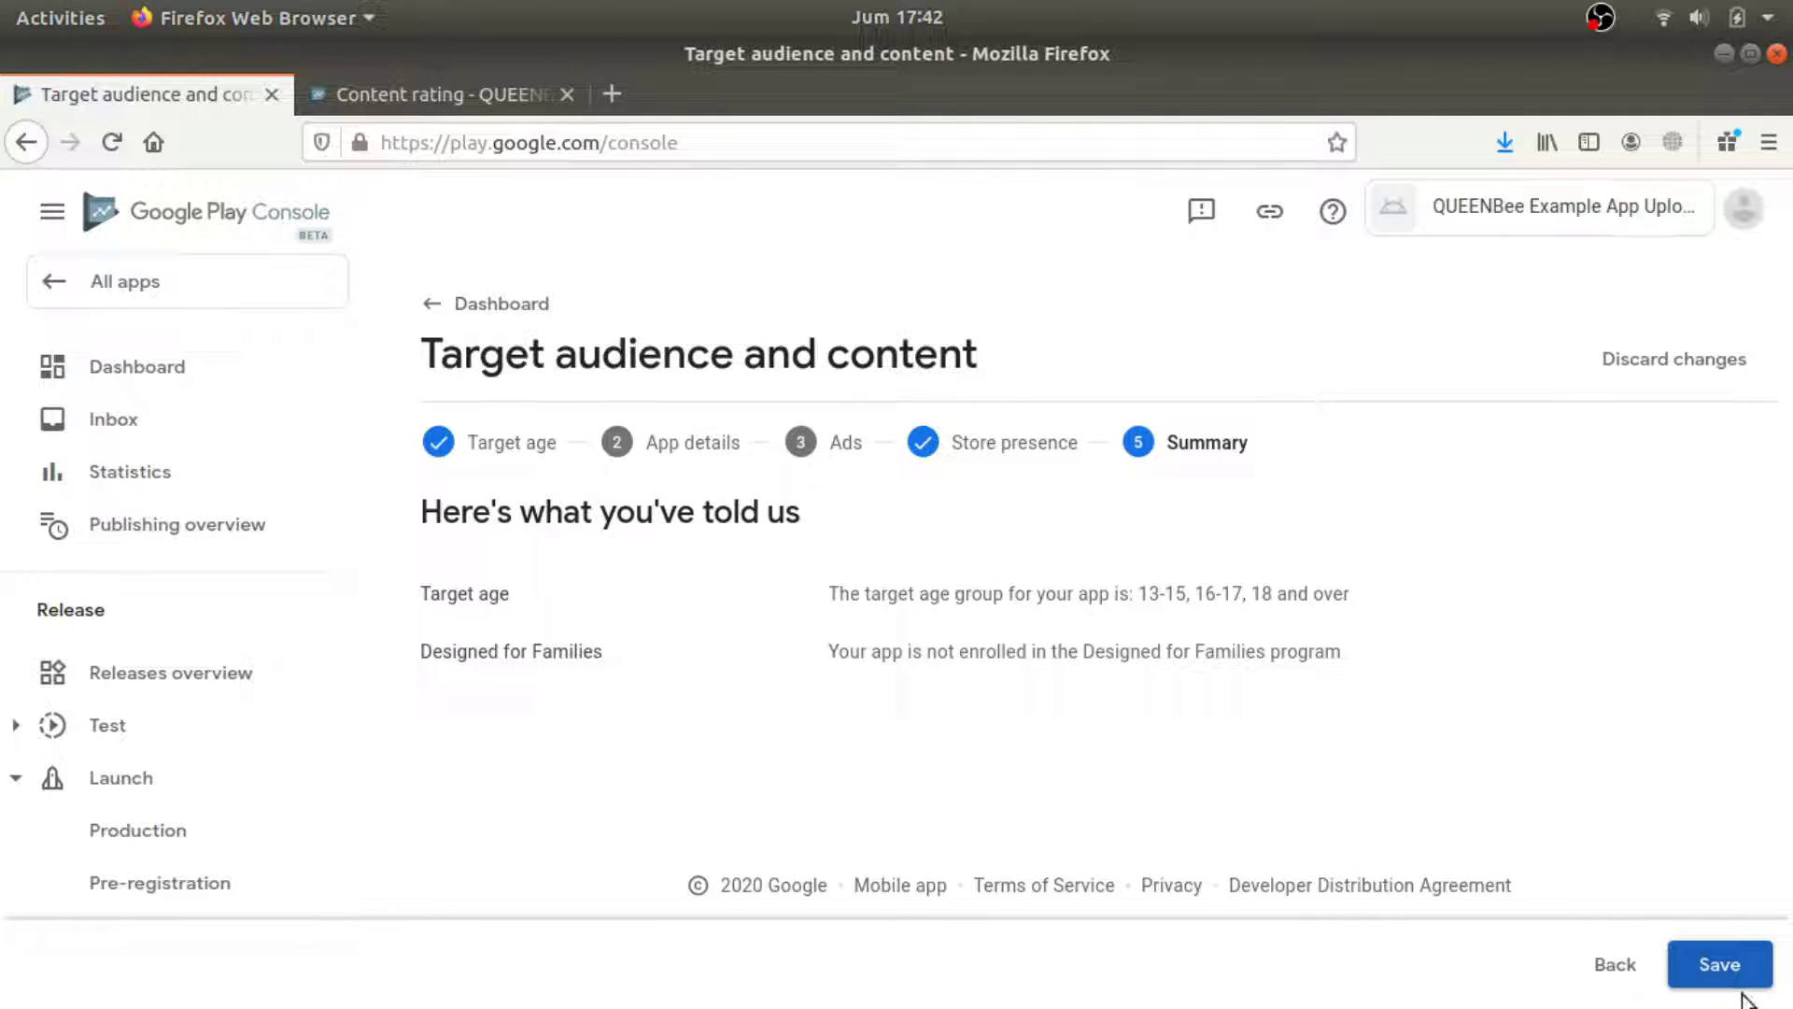
pyautogui.click(1722, 965)
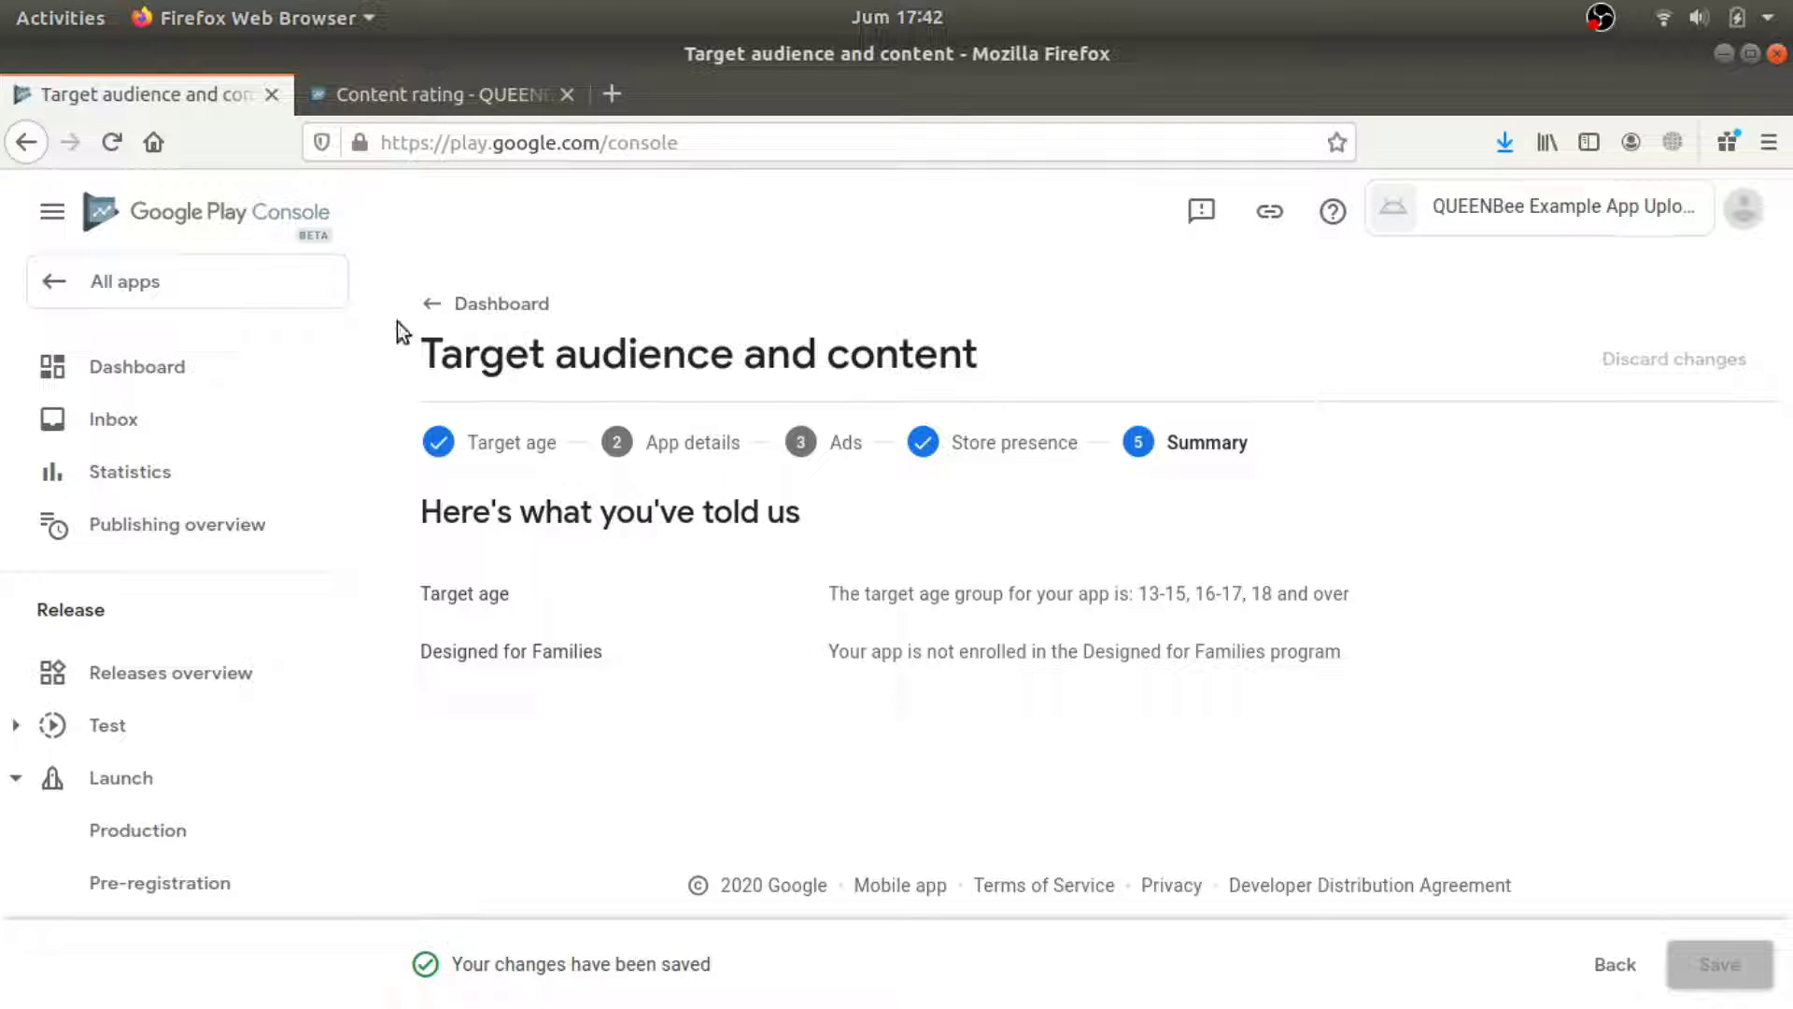
pyautogui.click(471, 303)
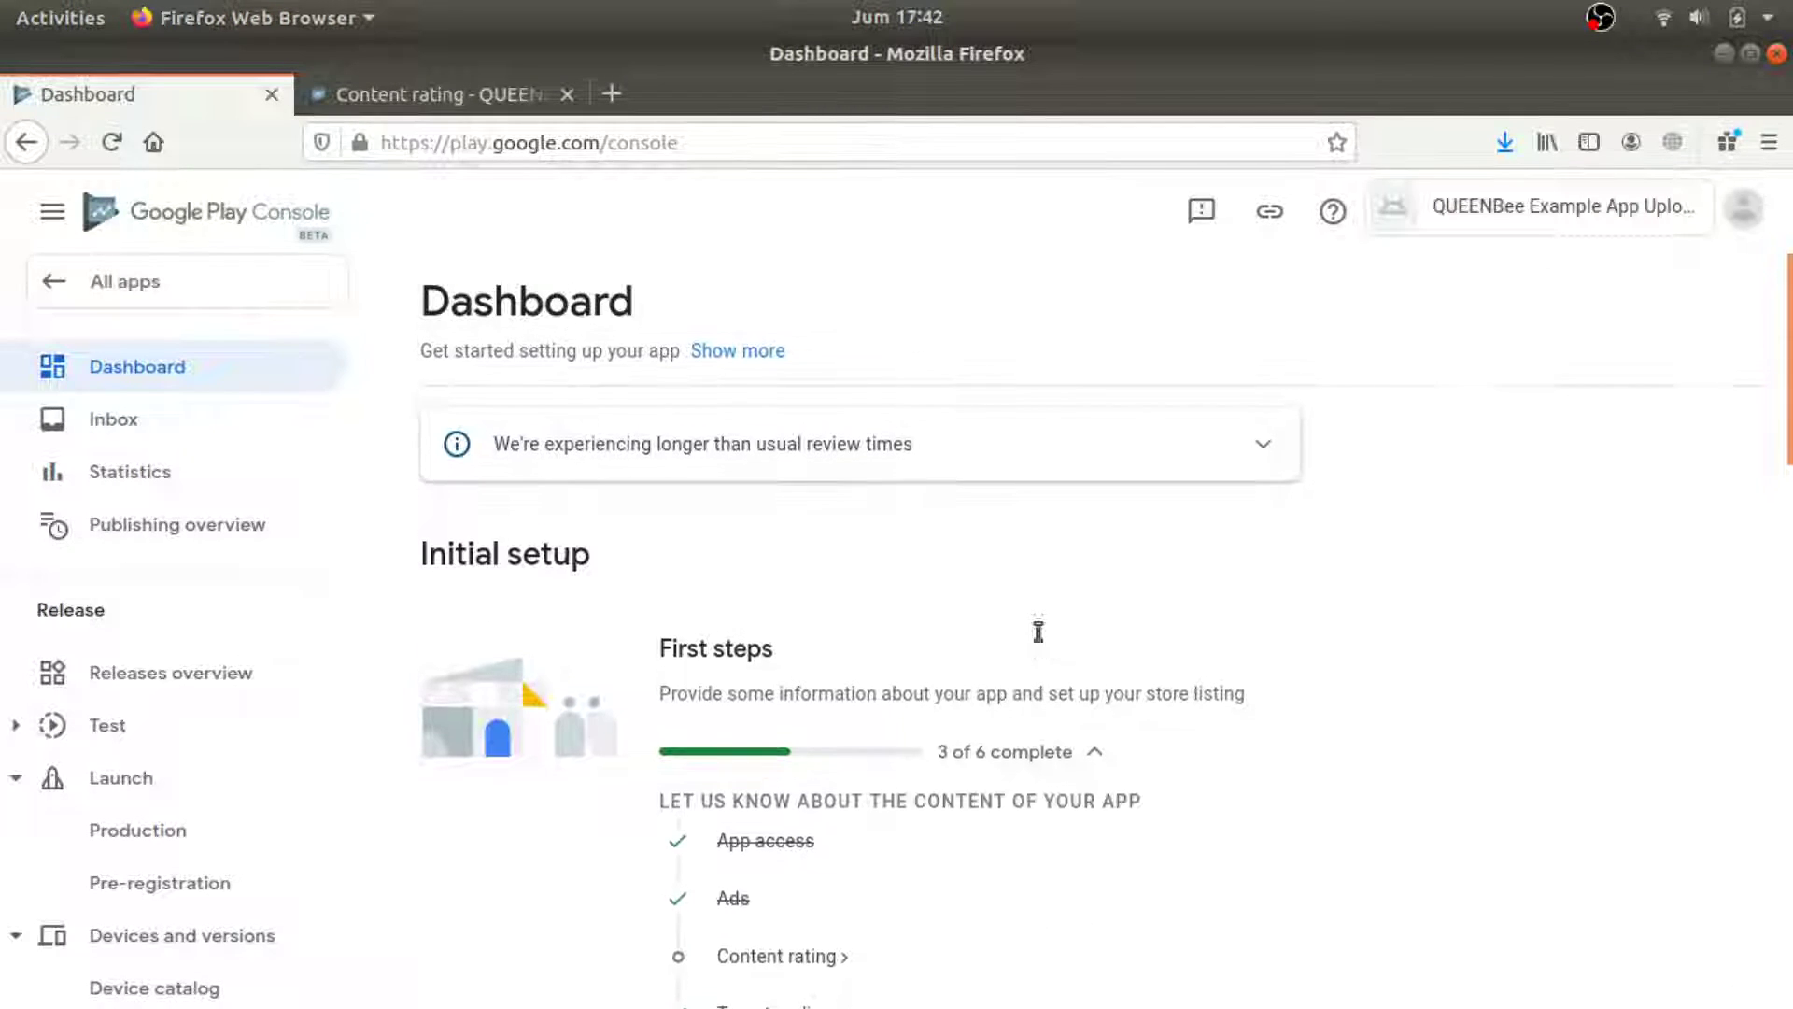
# Open the app category and contact details store settings.
pyautogui.scroll(-3, 1037, 632)
pyautogui.scroll(-1, 784, 696)
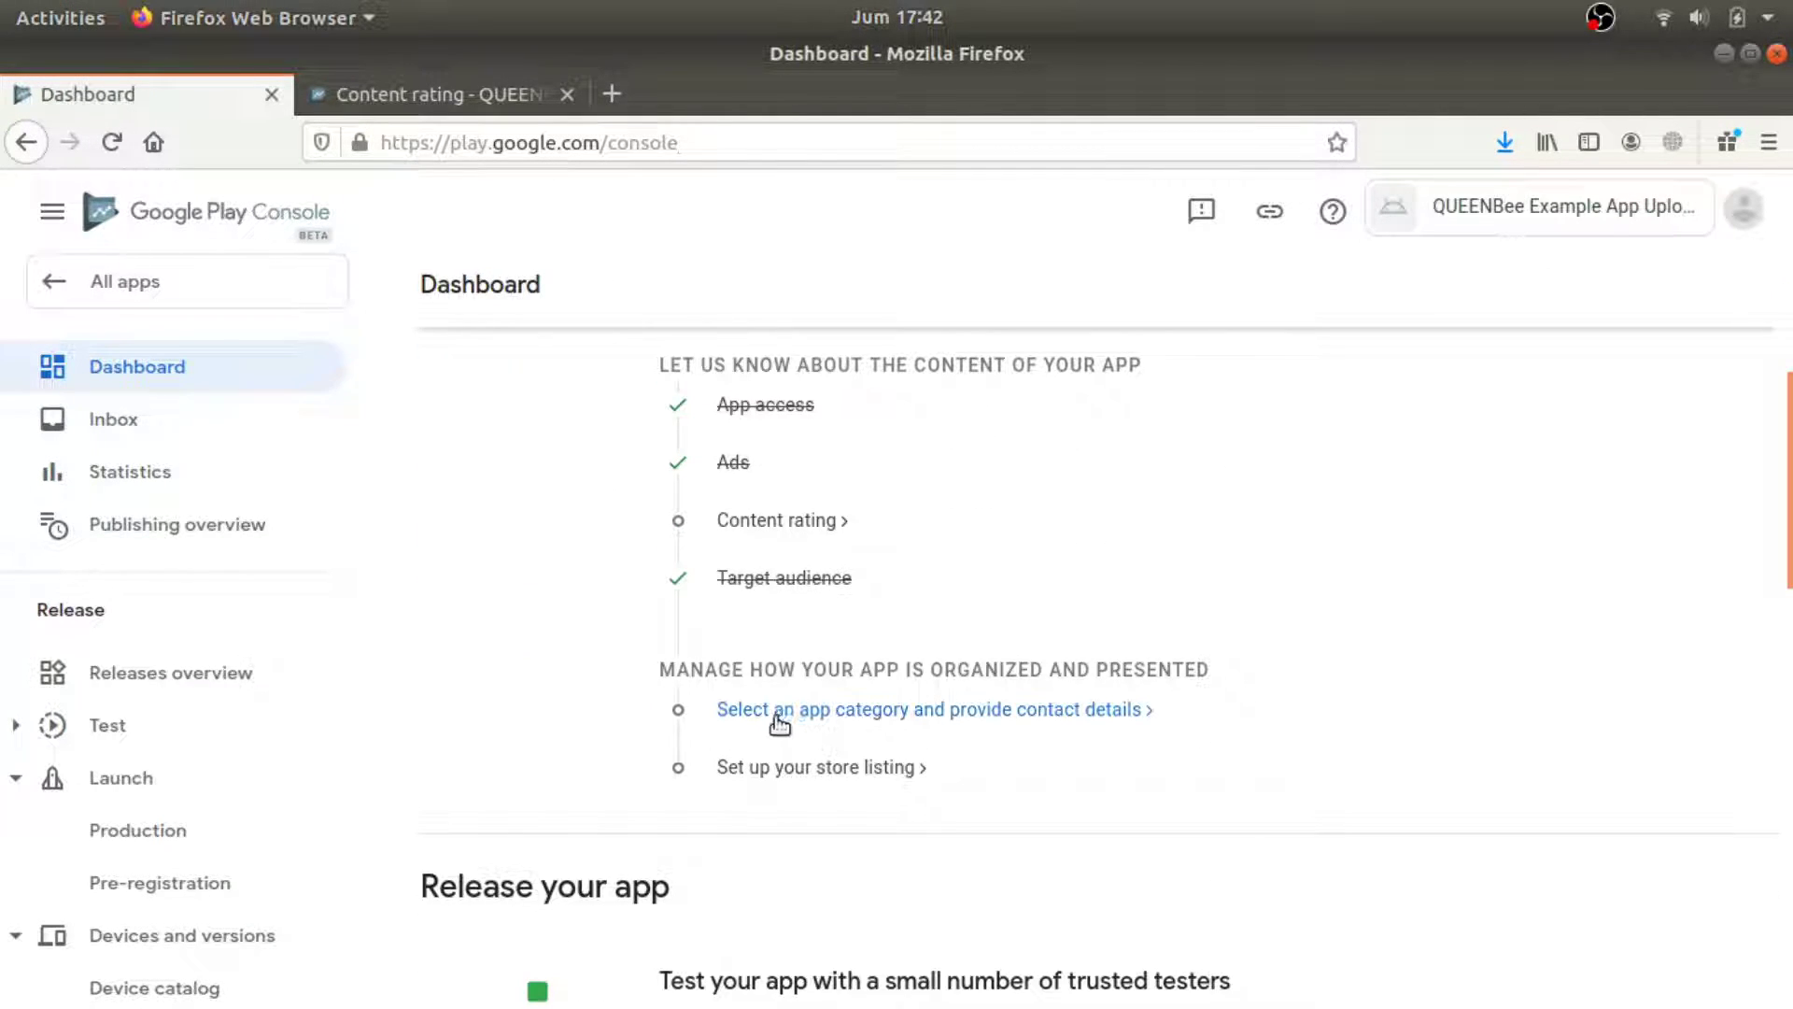
pyautogui.click(778, 717)
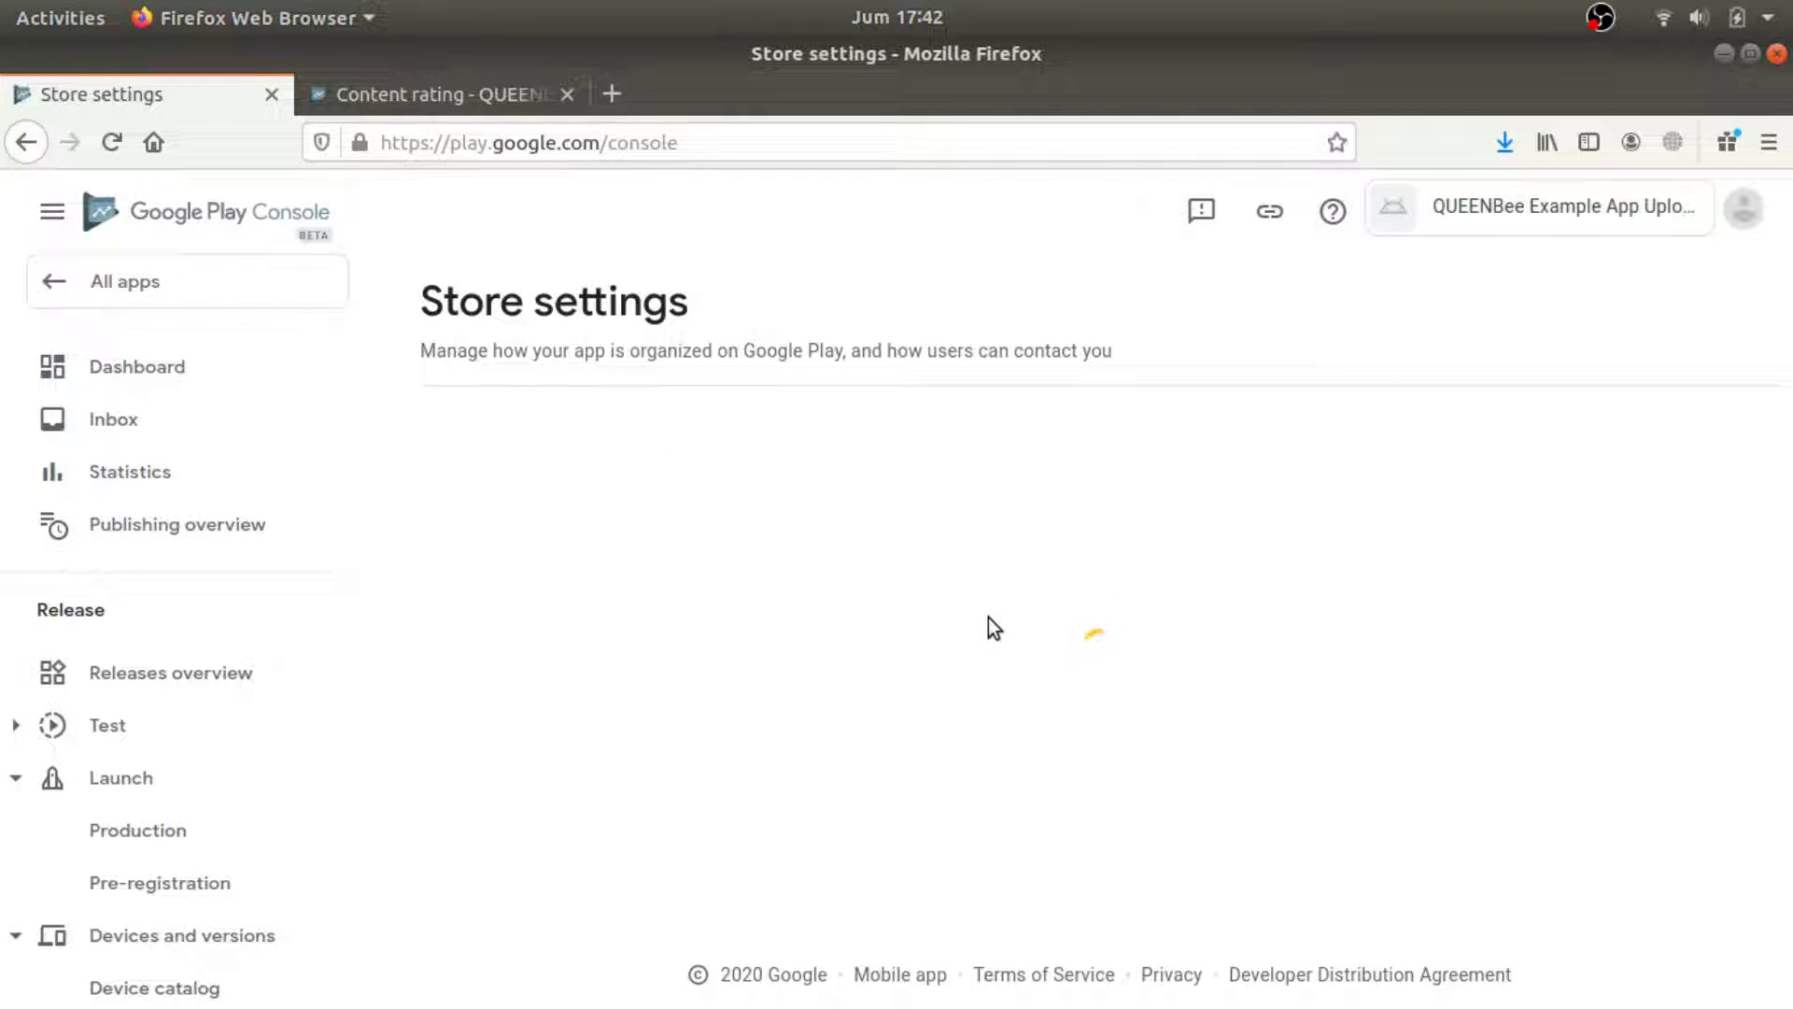
pyautogui.scroll(-2, 995, 622)
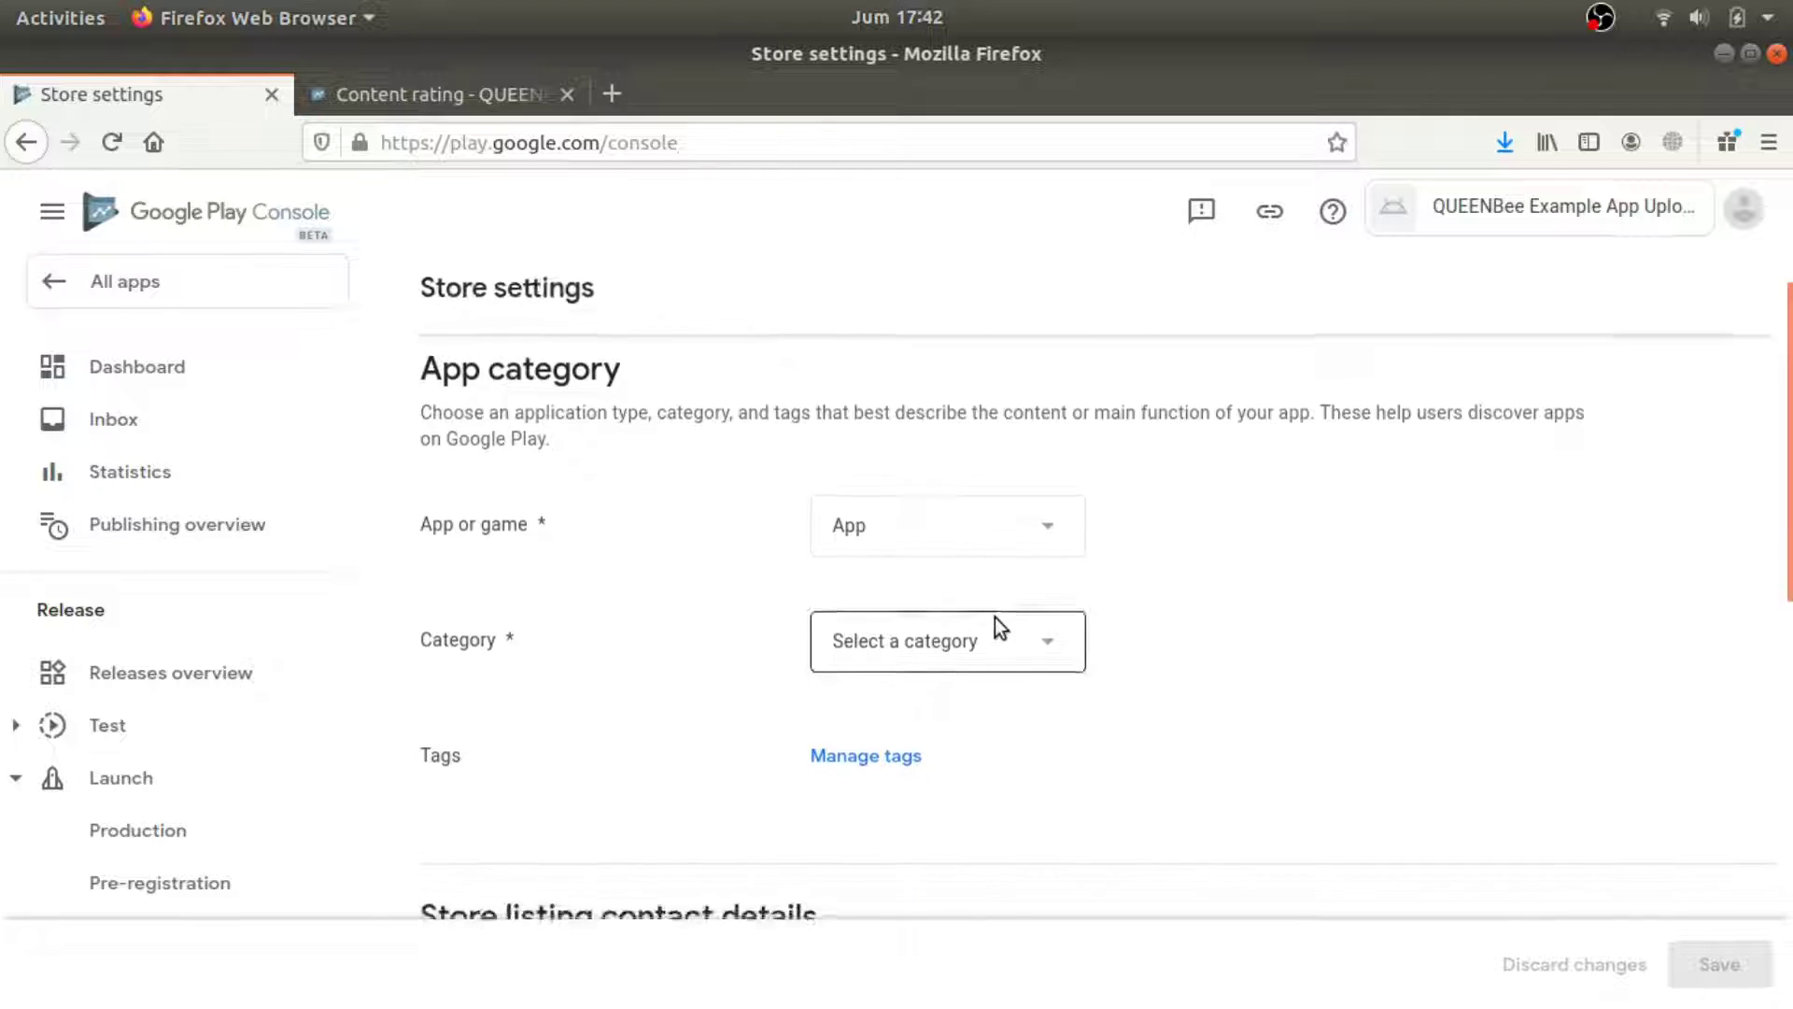
# Set the app category to Libraries & Demo.
pyautogui.click(1037, 576)
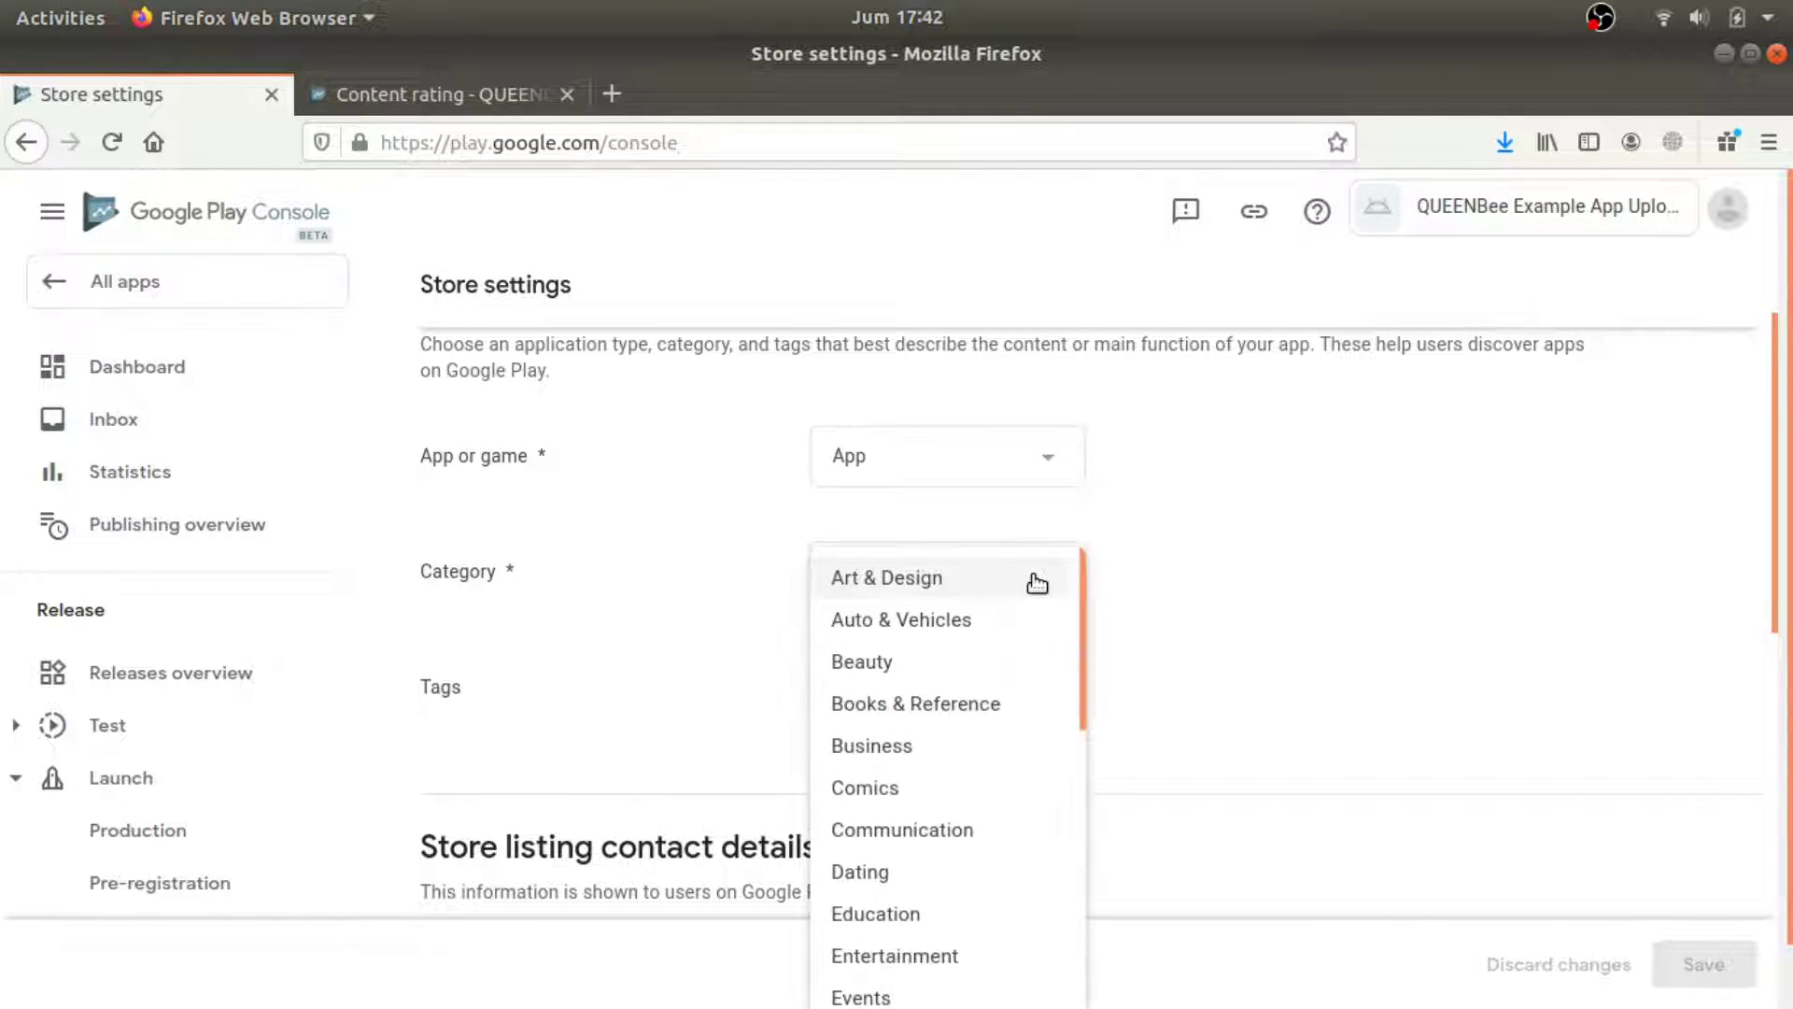
pyautogui.scroll(-1, 1033, 595)
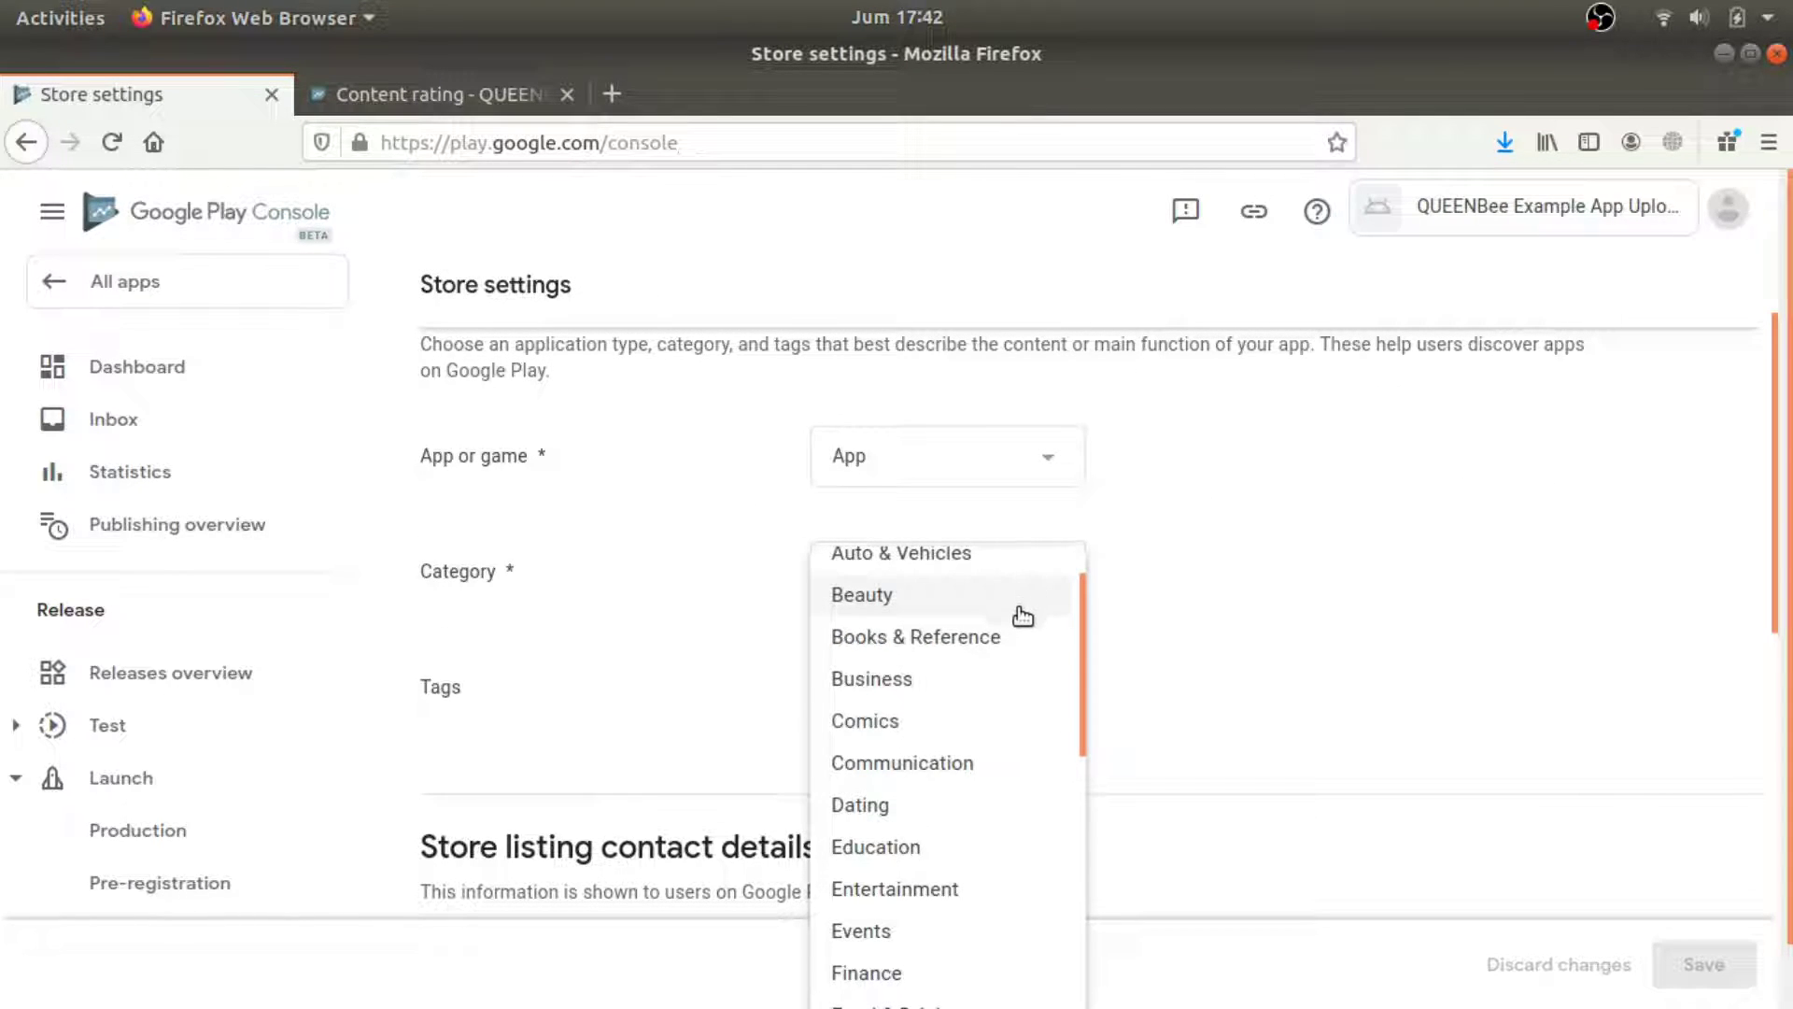
pyautogui.scroll(-1, 1023, 618)
pyautogui.scroll(-1, 1006, 661)
pyautogui.scroll(-3, 1004, 662)
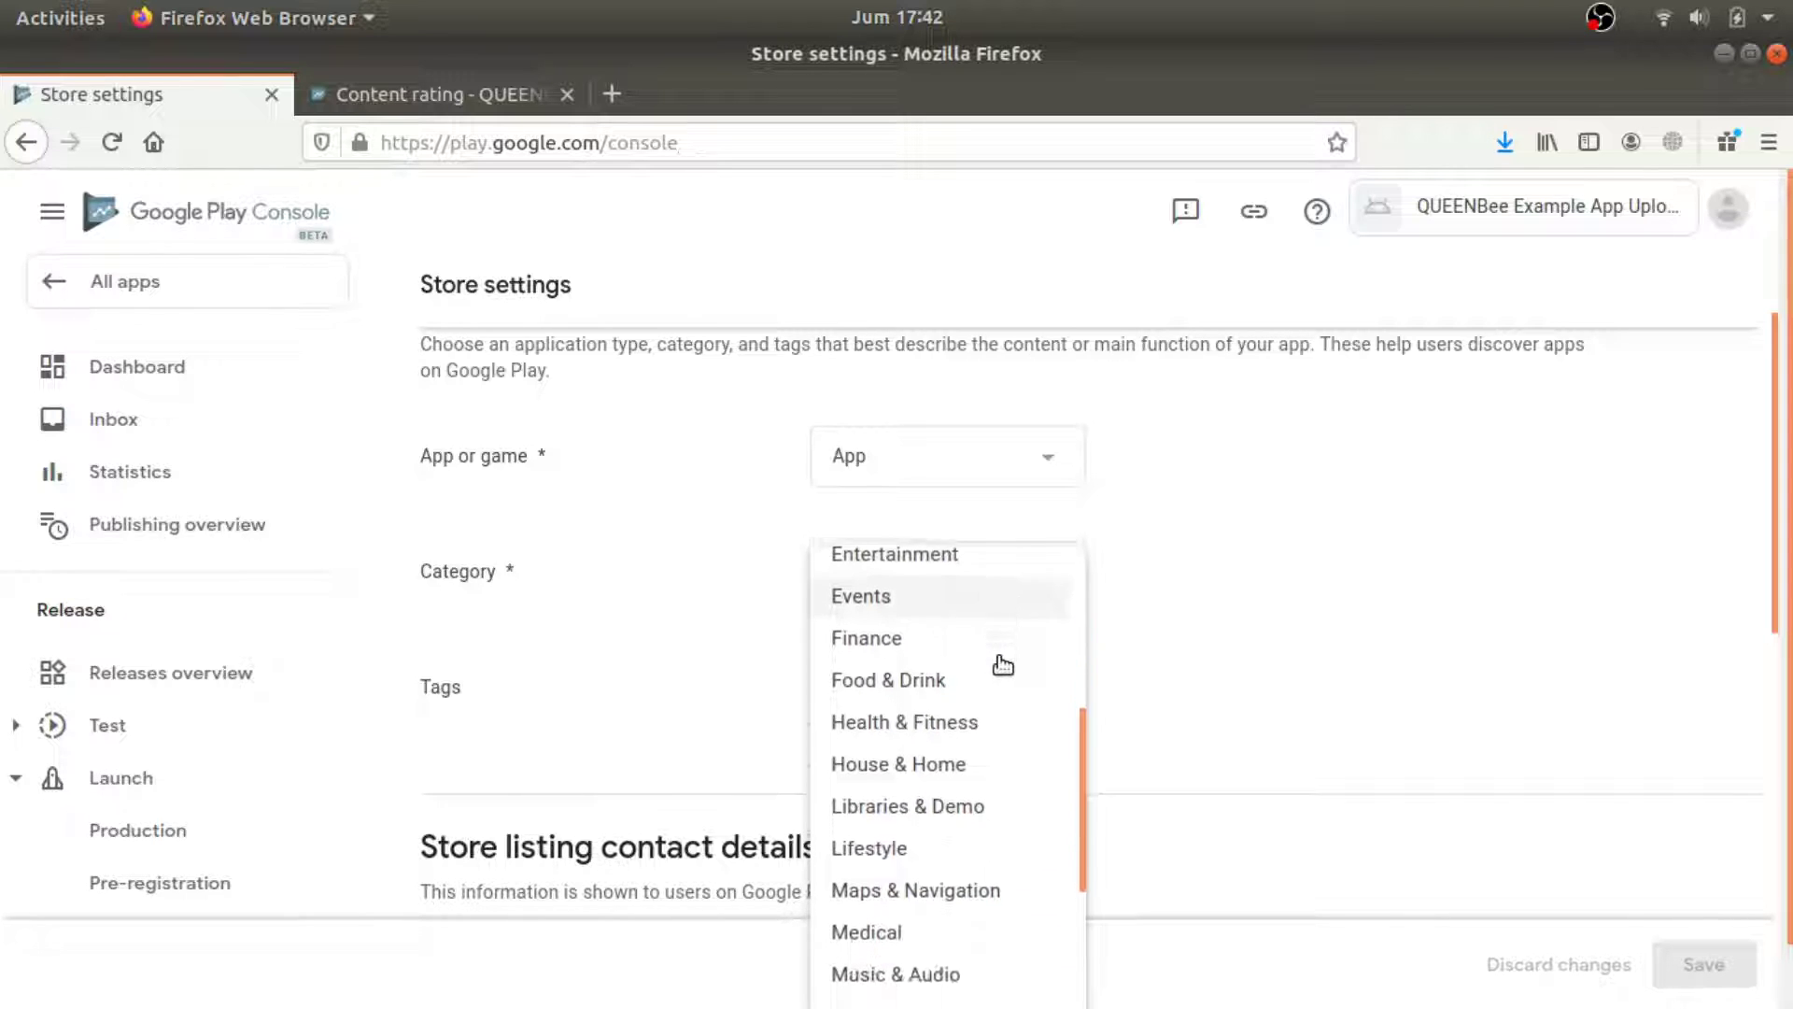
pyautogui.scroll(-1, 1002, 669)
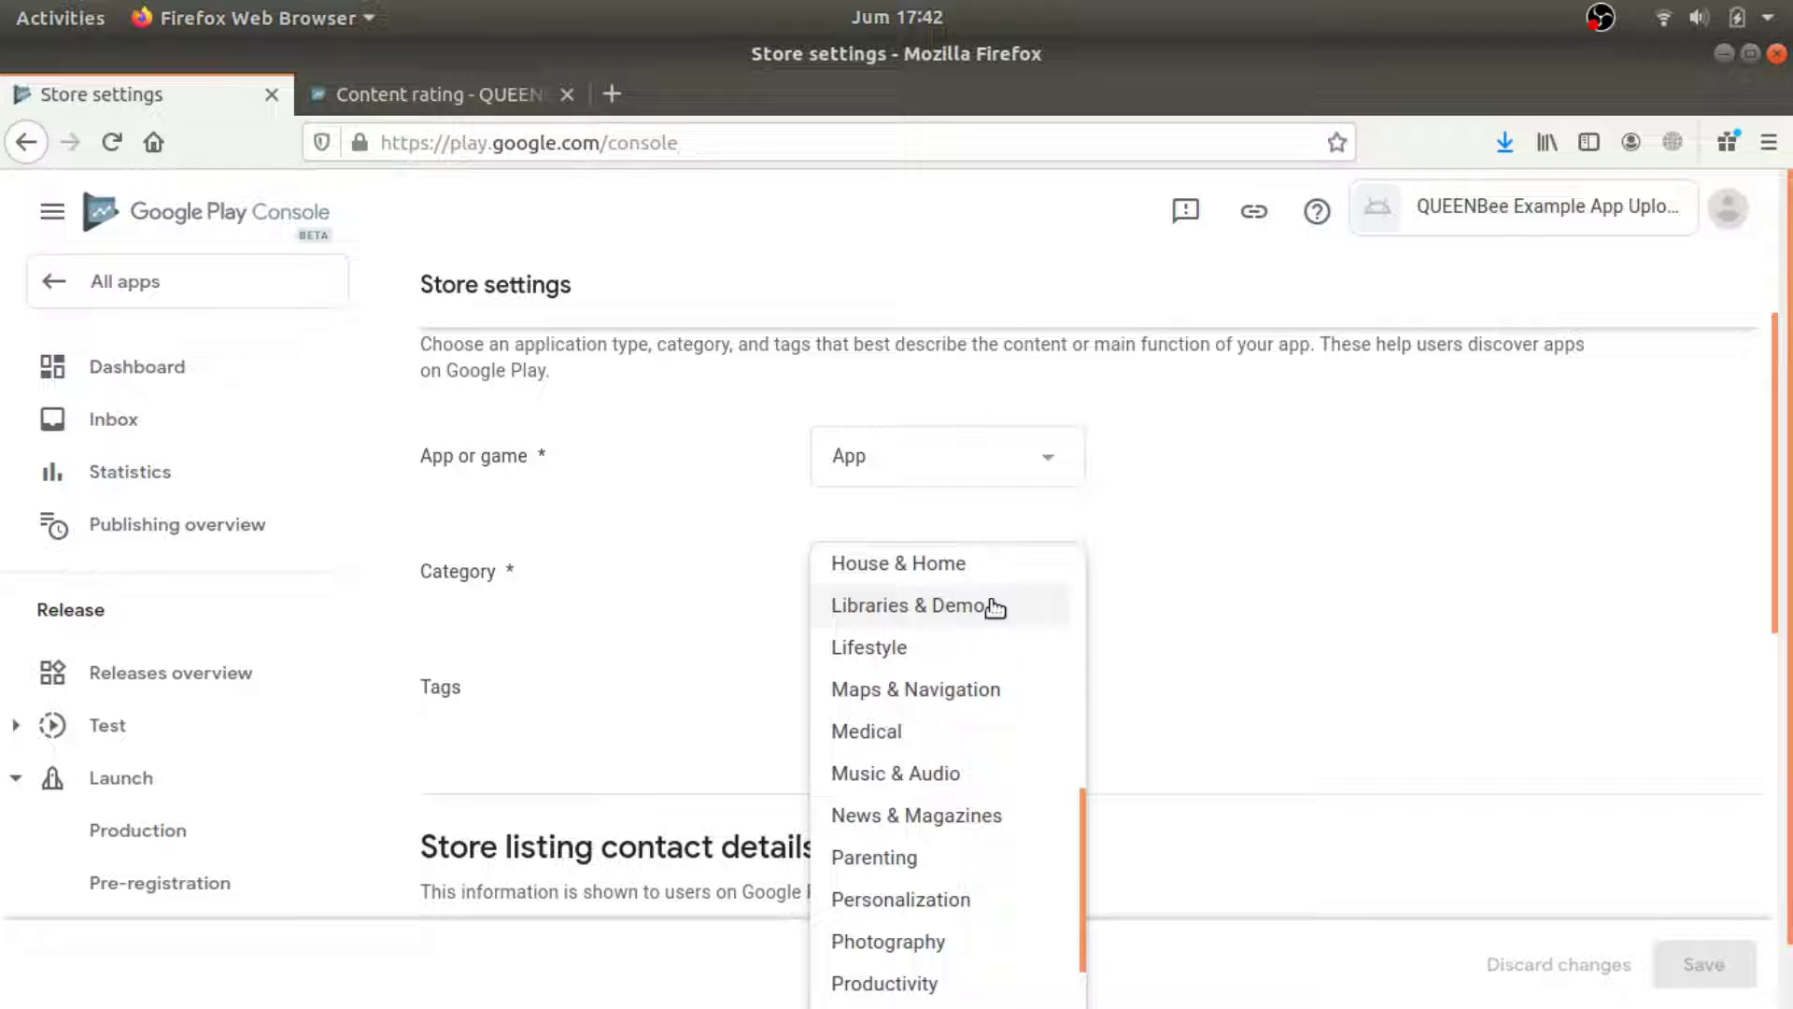
pyautogui.click(995, 608)
pyautogui.scroll(-1, 1065, 691)
pyautogui.click(923, 645)
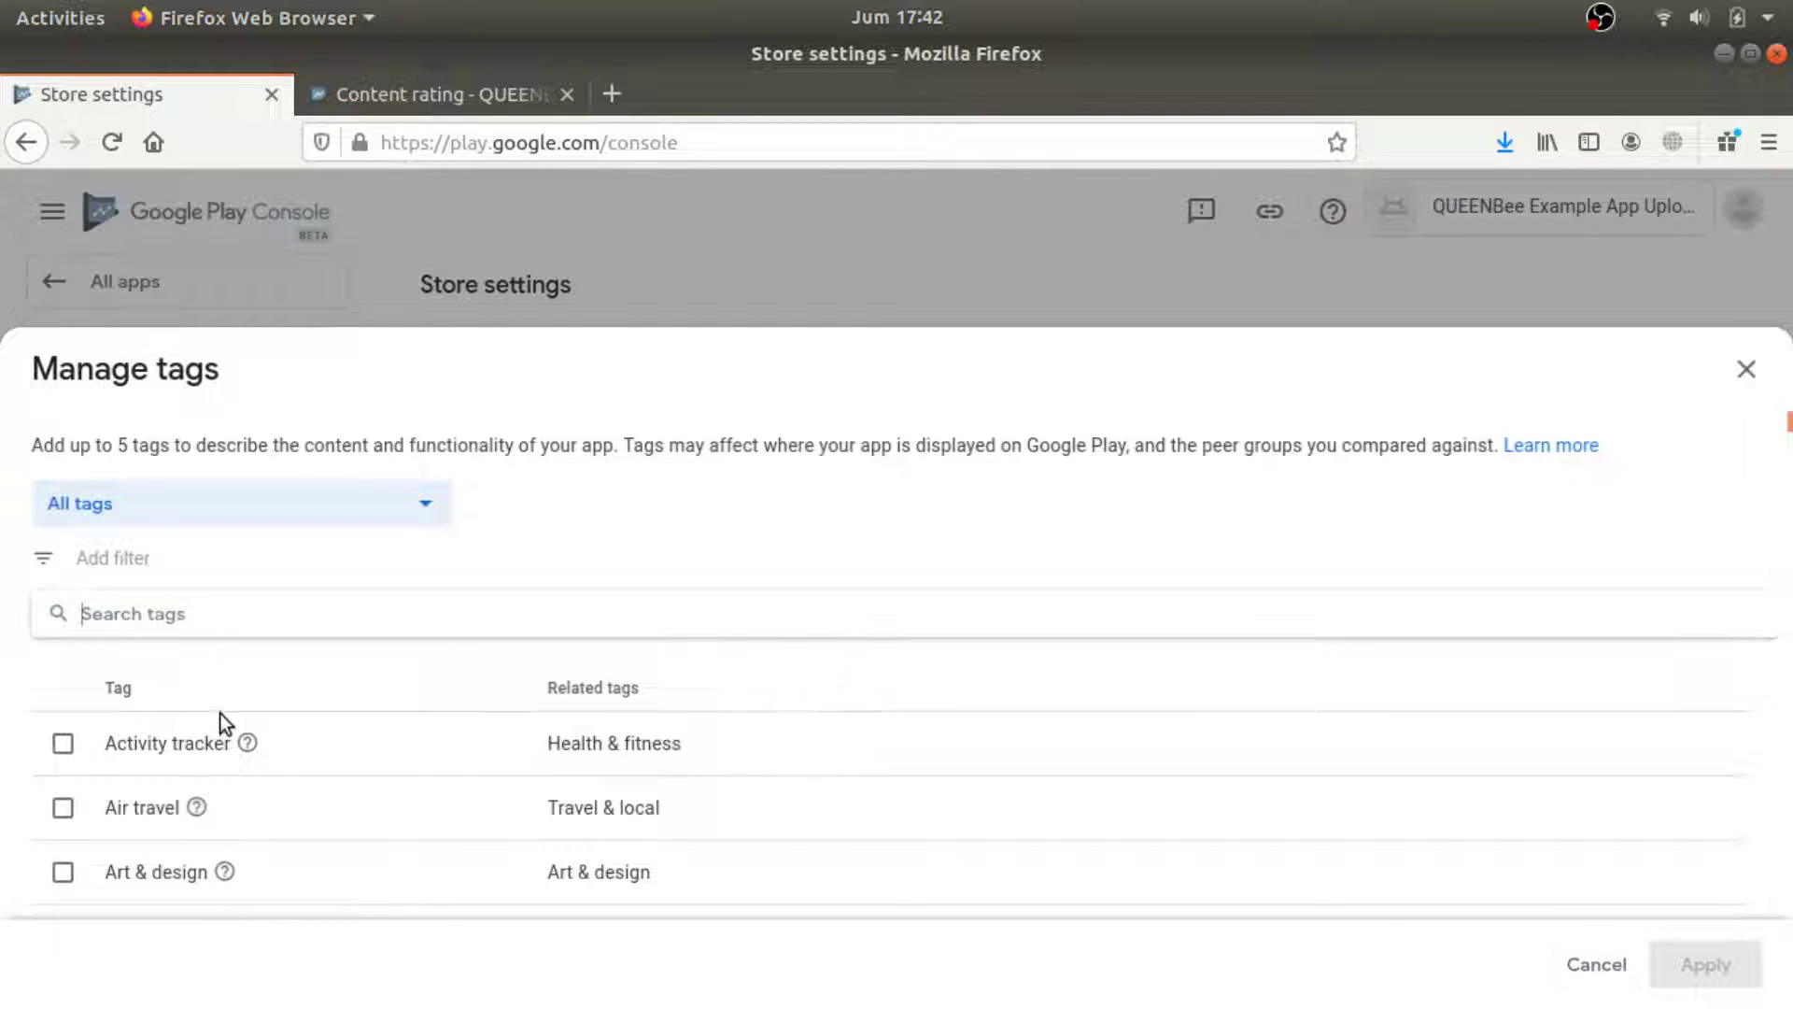
# Find and check the Education tag in the tag list and apply it.
pyautogui.scroll(-5, 495, 809)
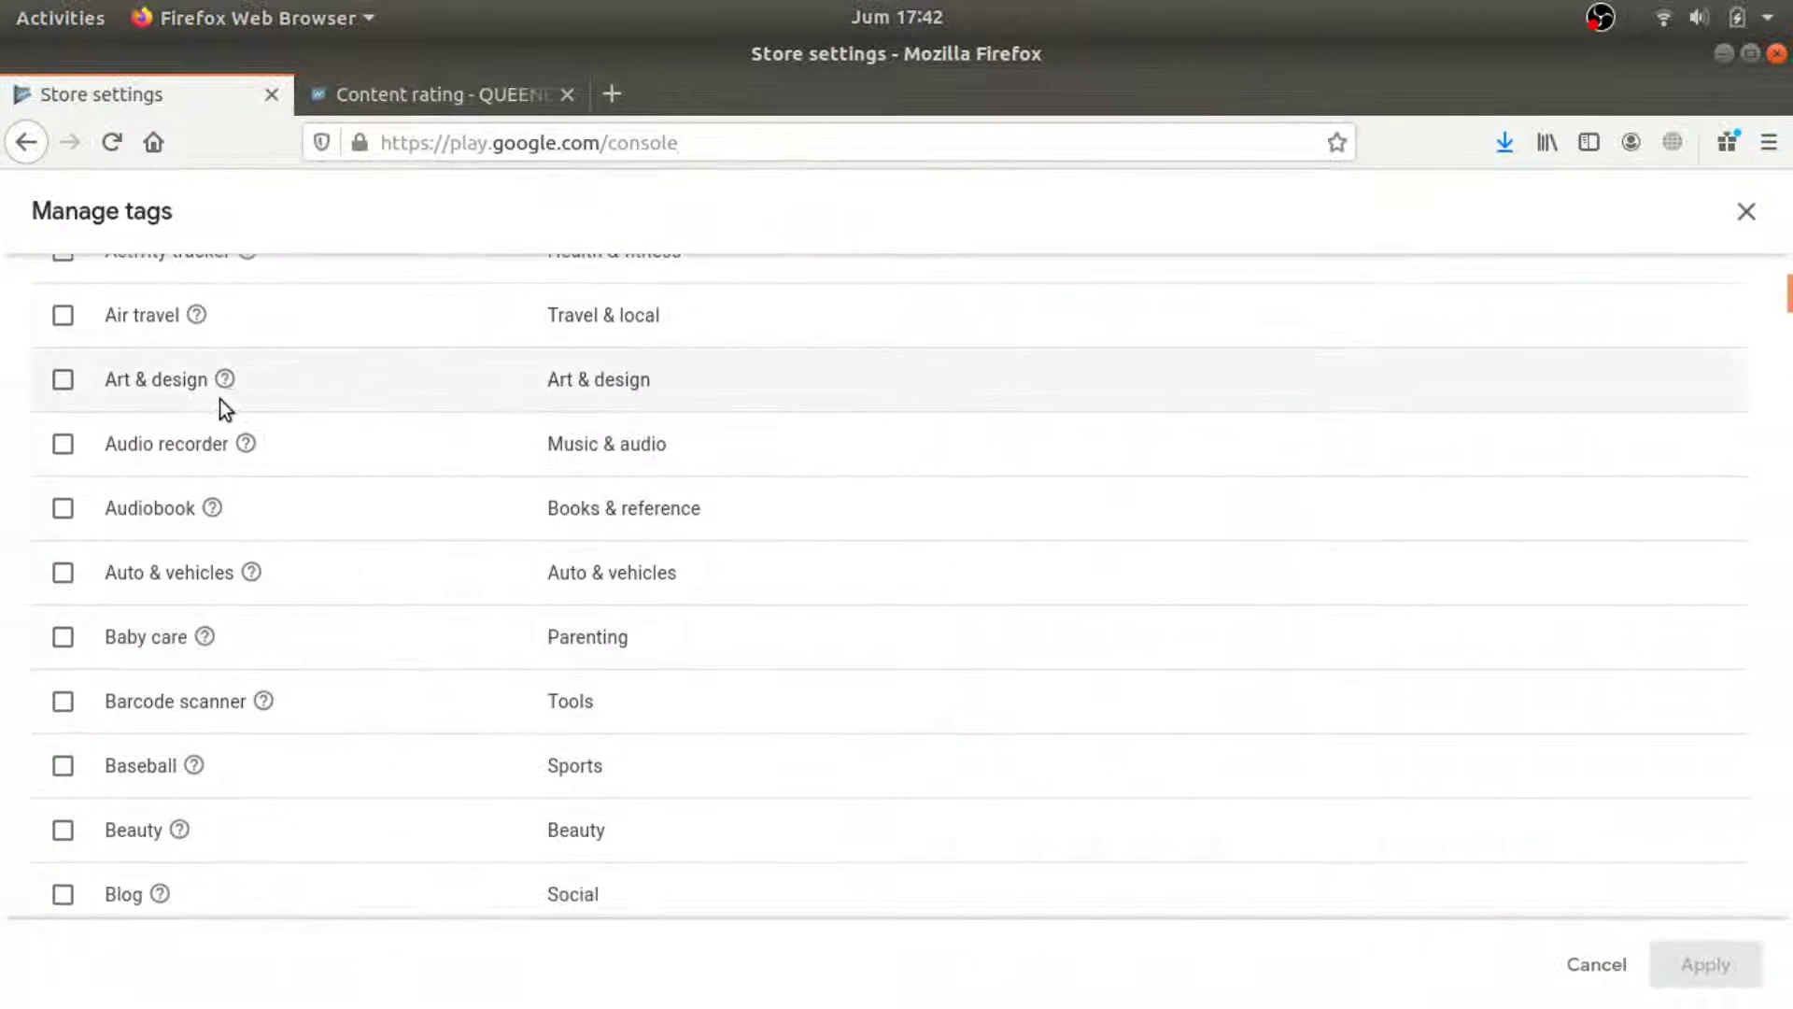
pyautogui.scroll(2, 104, 403)
pyautogui.scroll(-5, 105, 403)
pyautogui.scroll(-4, 107, 415)
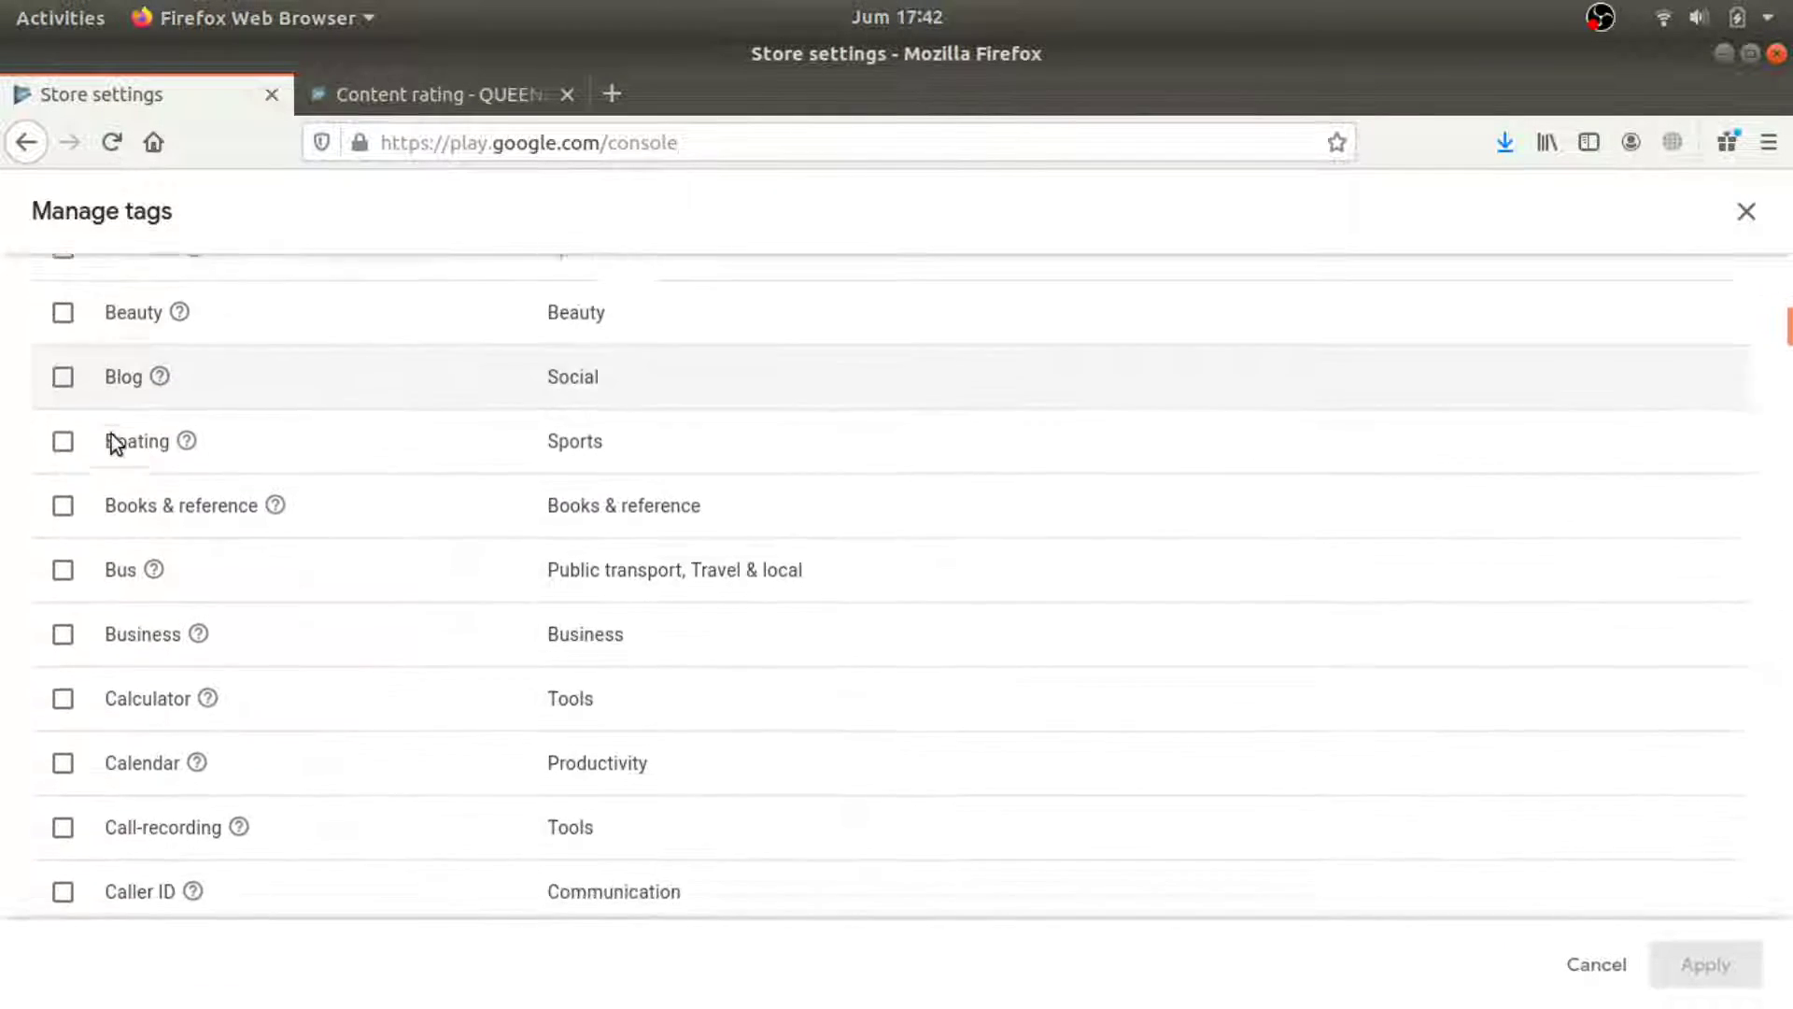
pyautogui.scroll(-3, 96, 393)
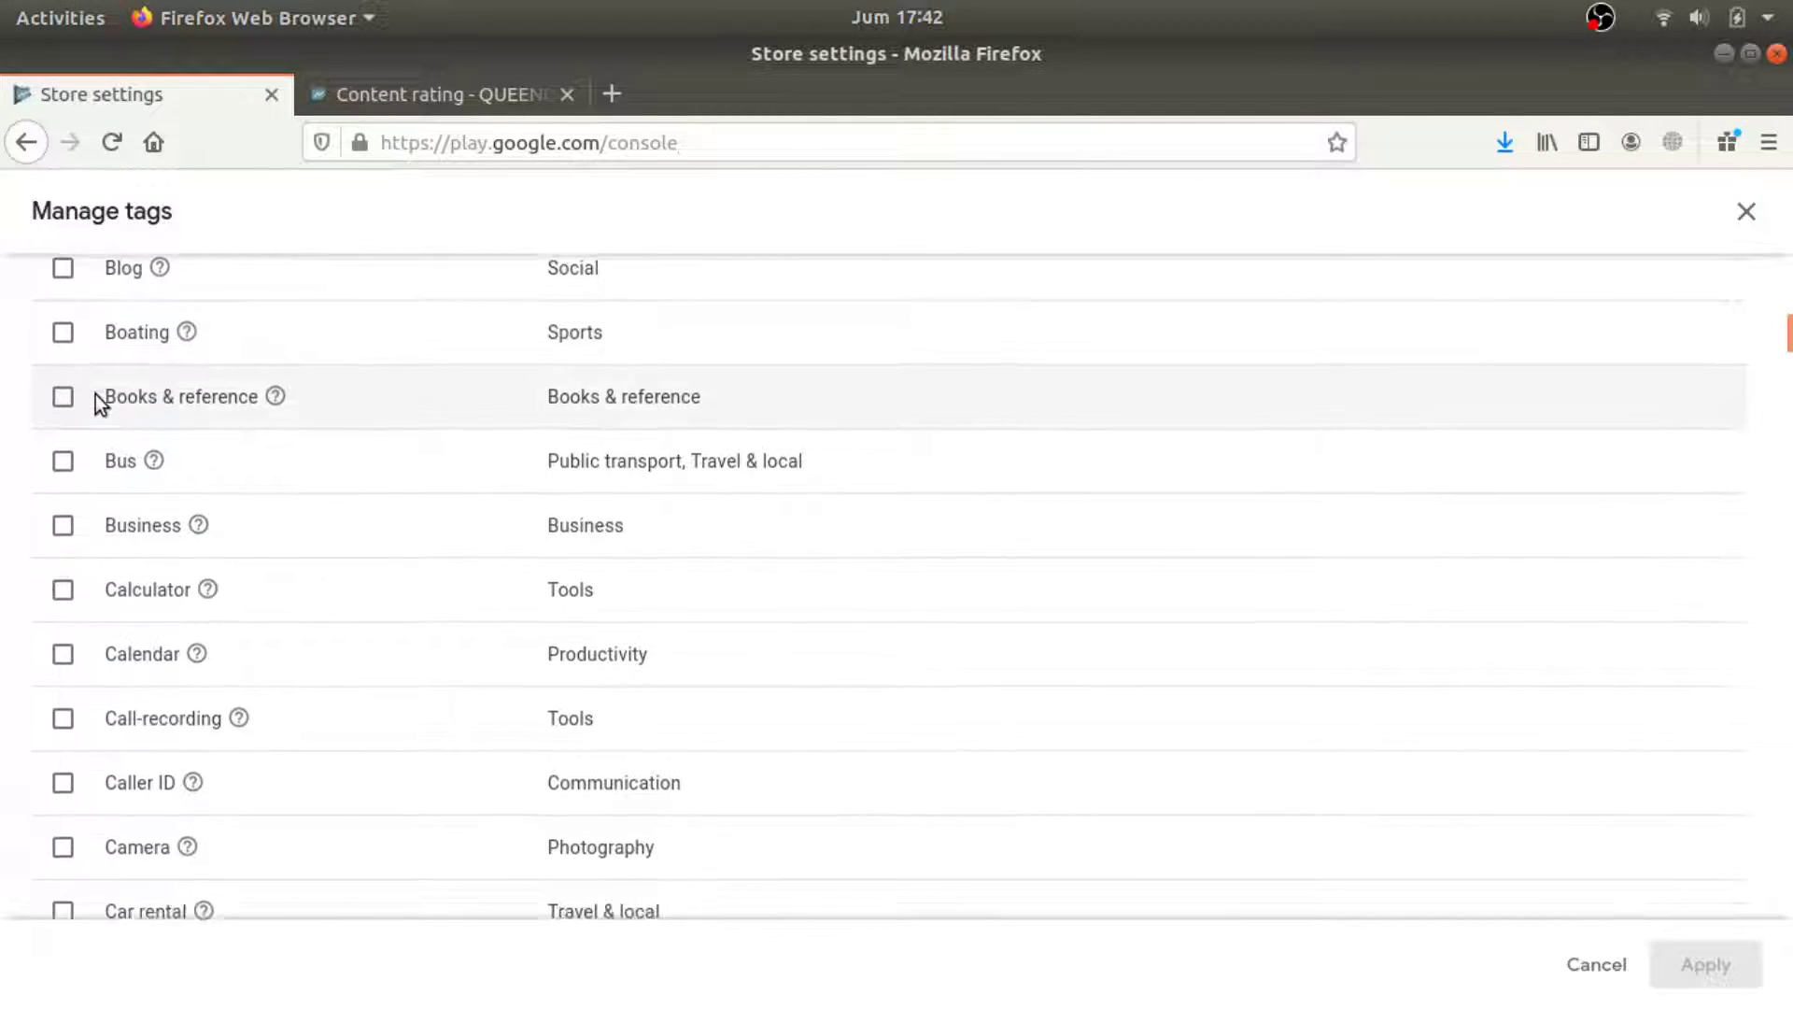
pyautogui.scroll(-4, 103, 418)
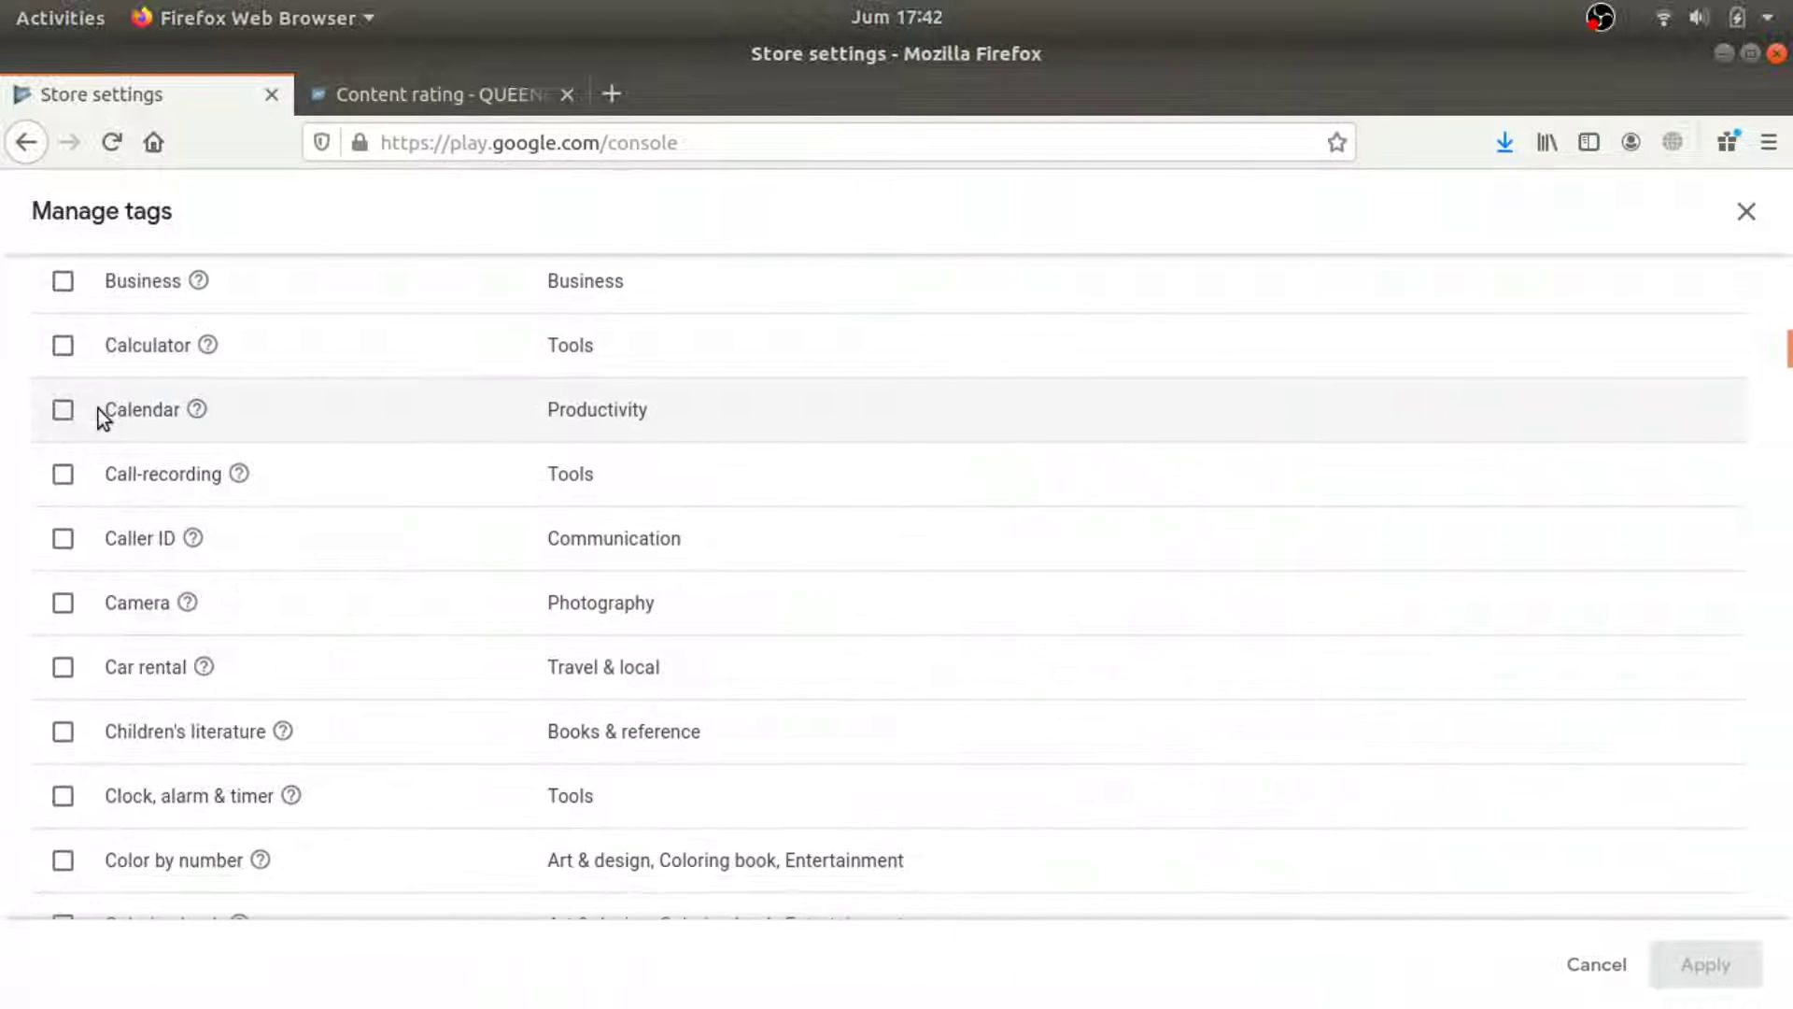
pyautogui.scroll(-5, 98, 408)
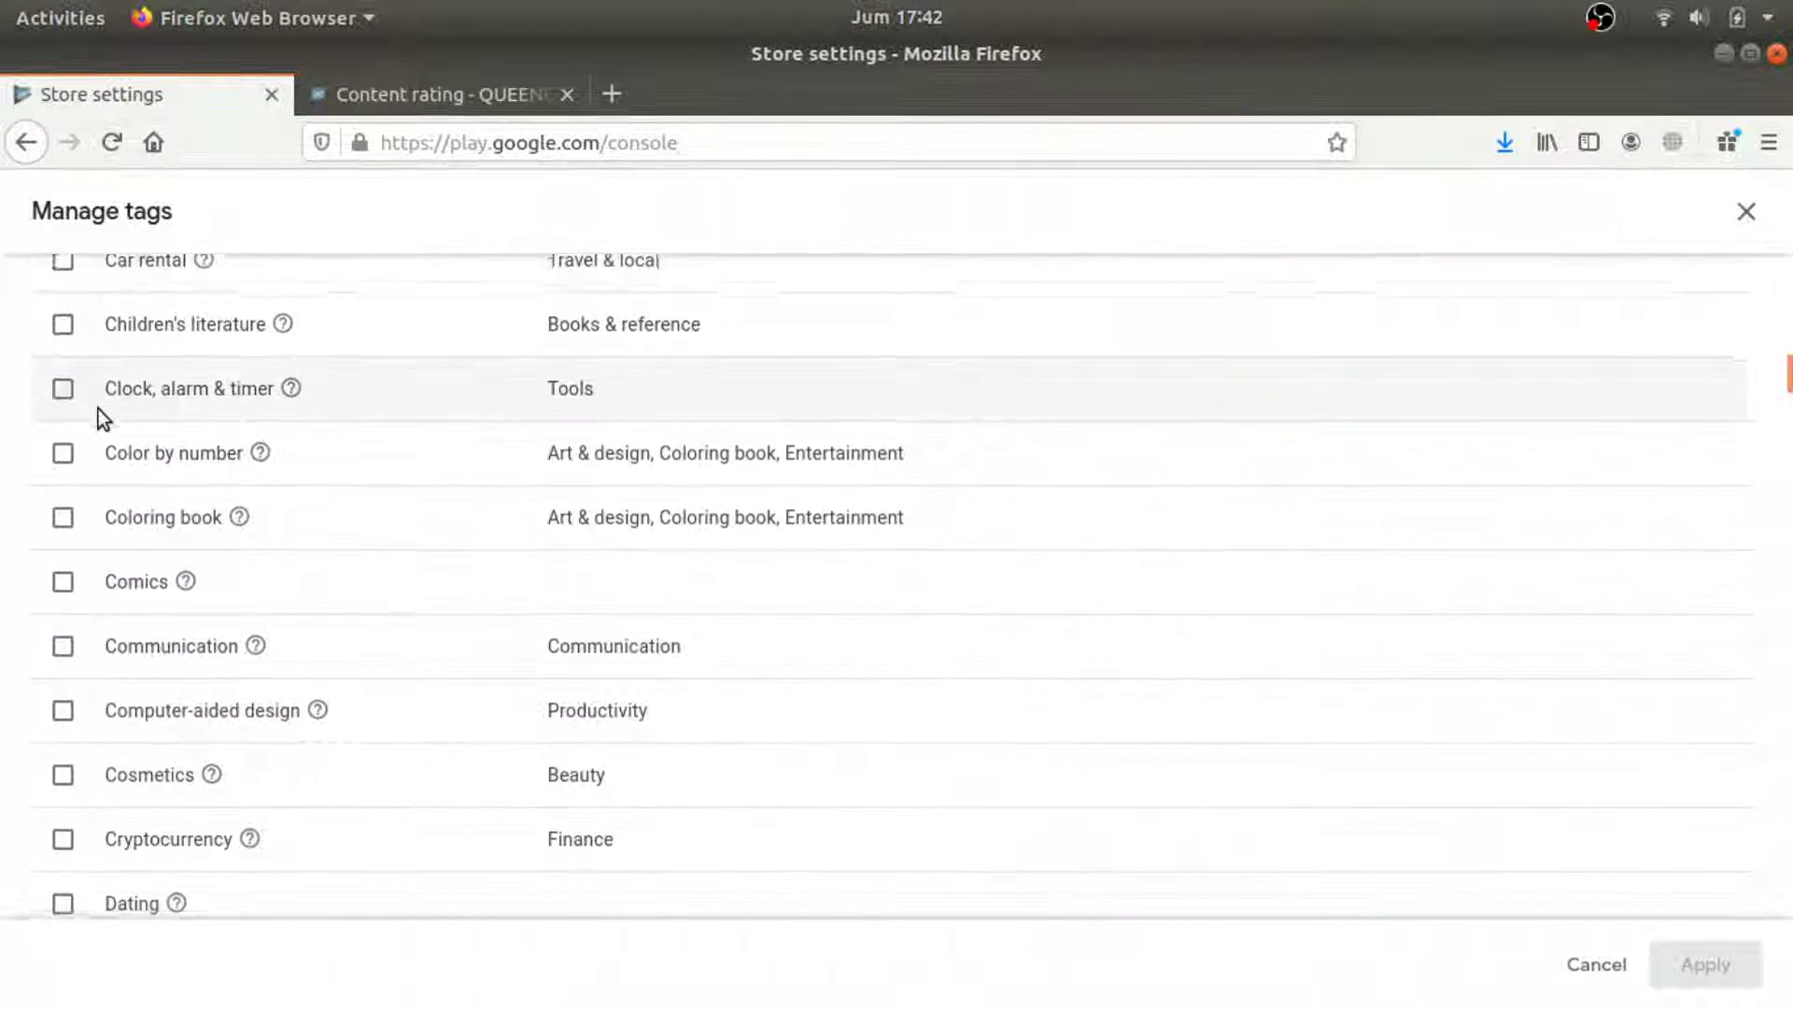
pyautogui.scroll(-4, 98, 408)
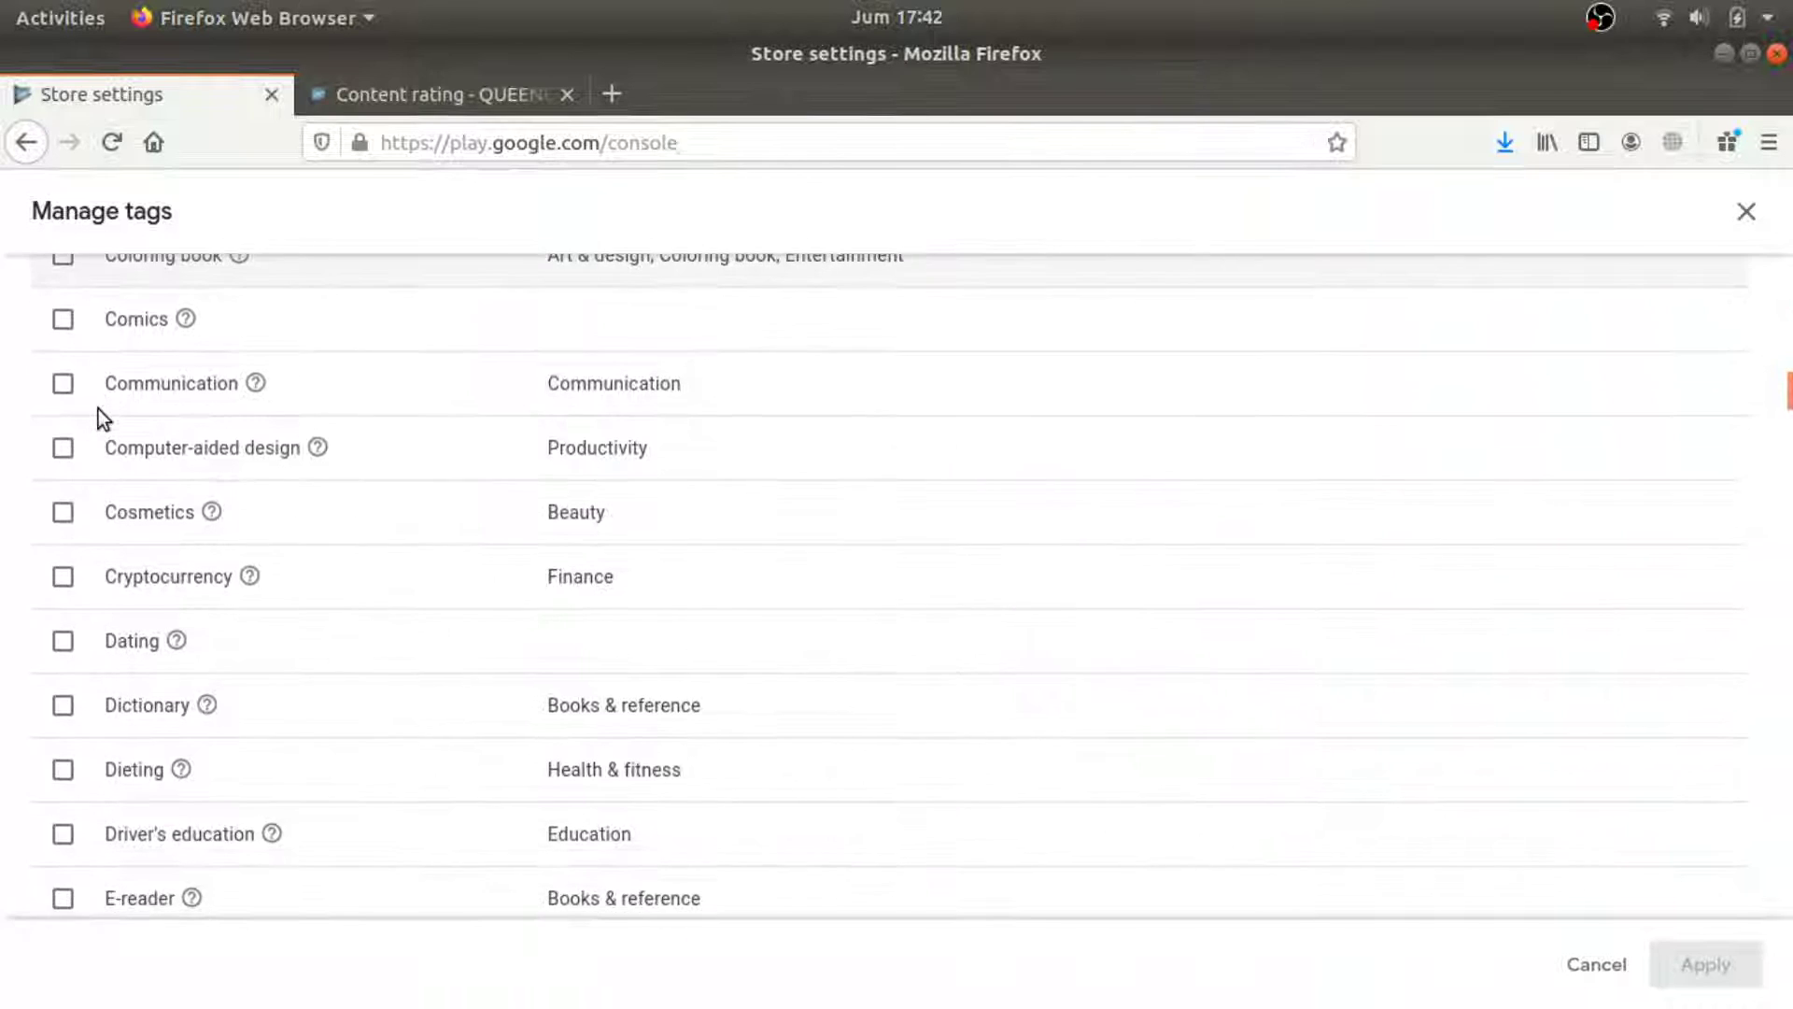
pyautogui.scroll(-3, 98, 408)
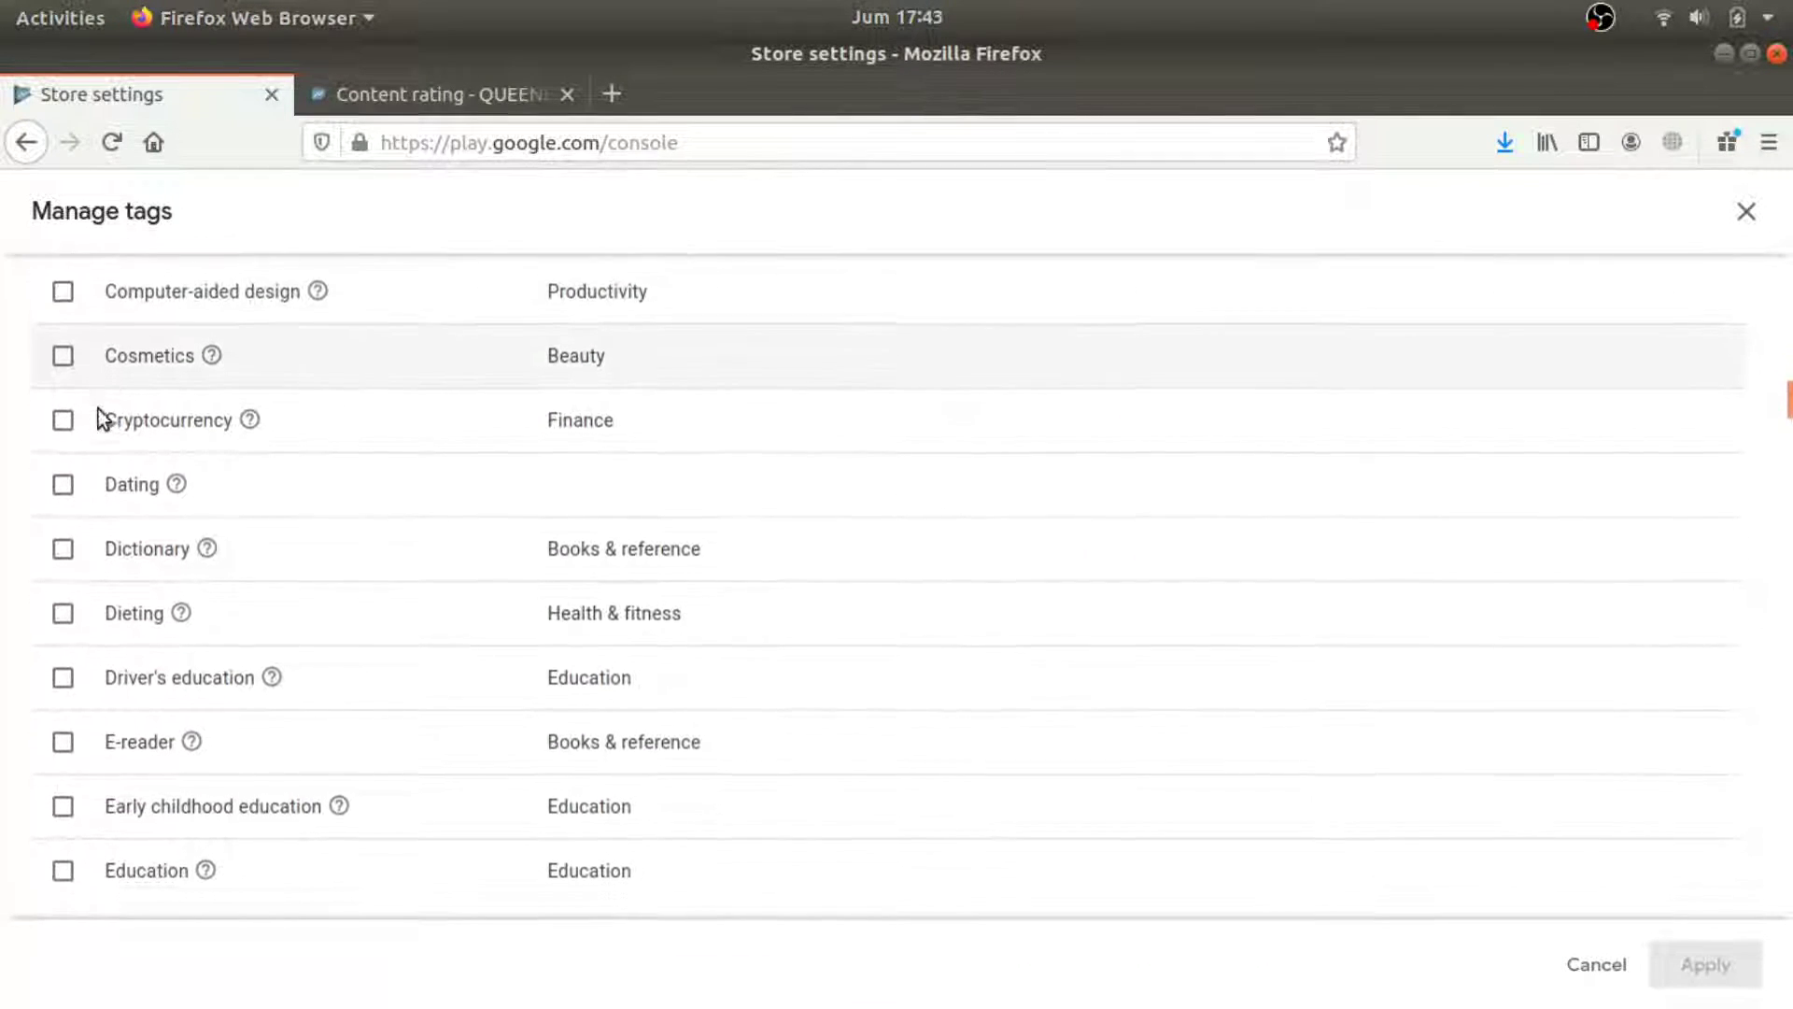
pyautogui.scroll(-7, 98, 407)
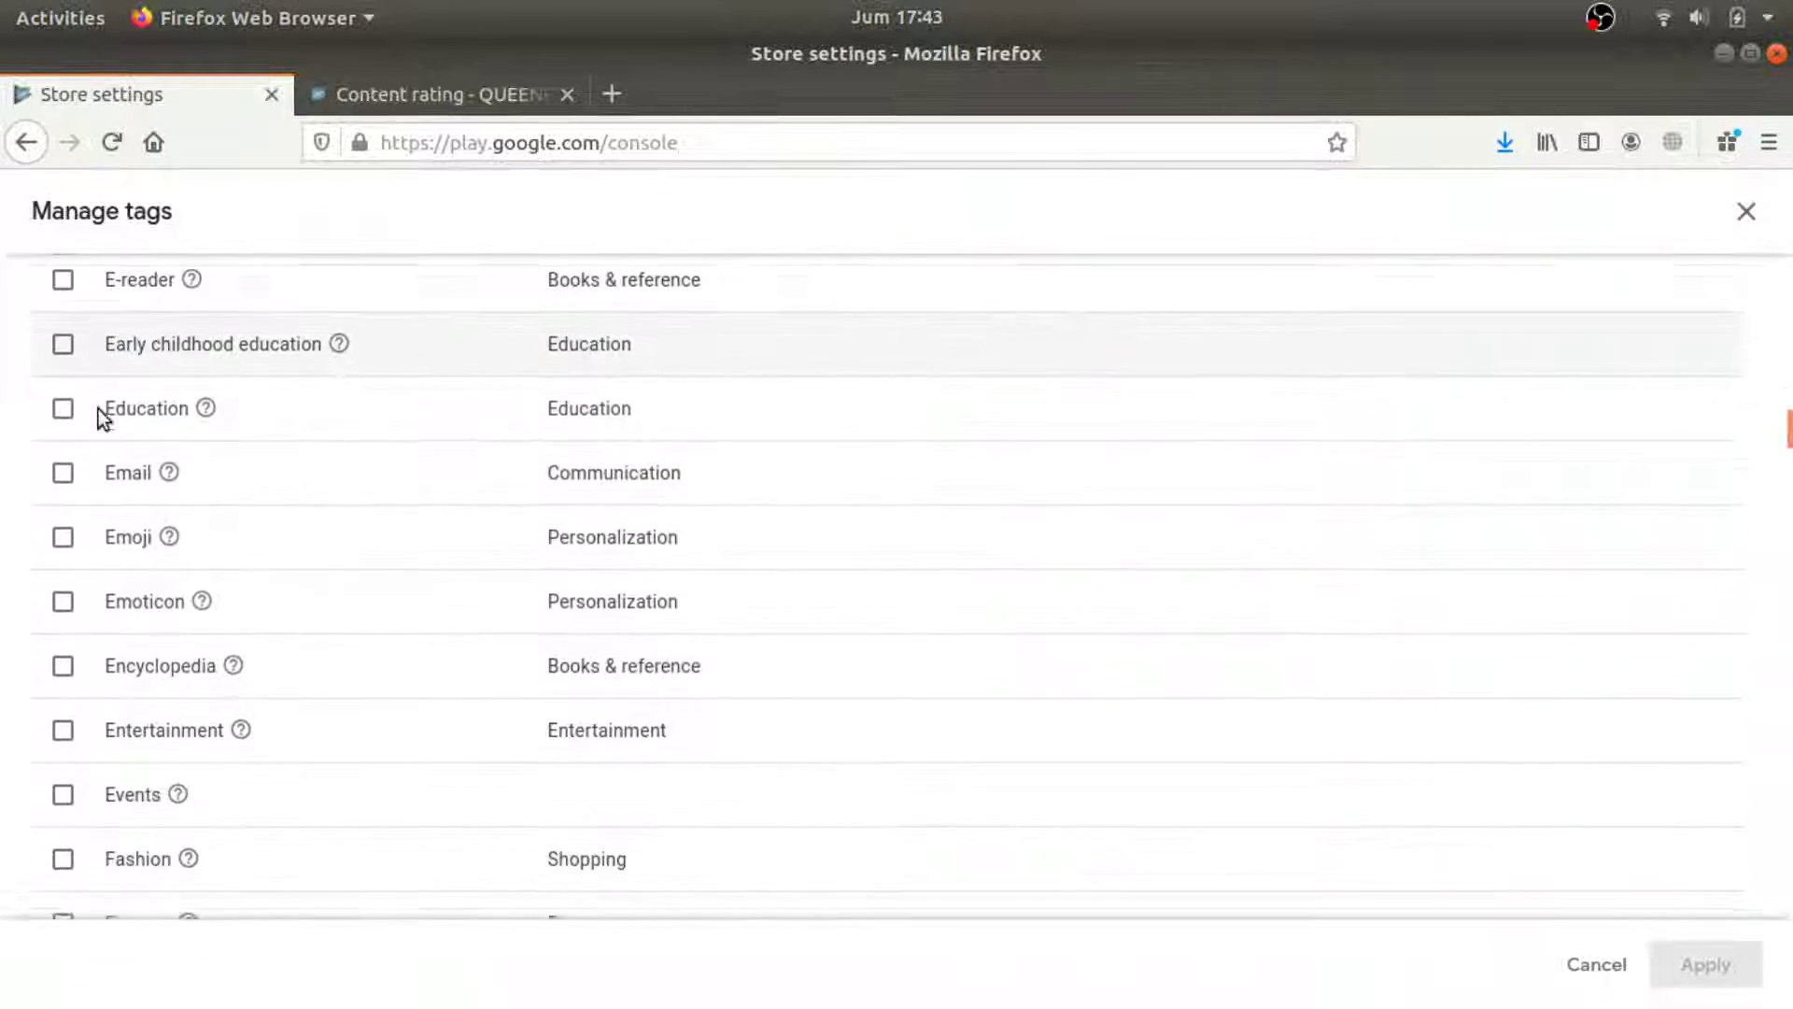
pyautogui.click(64, 295)
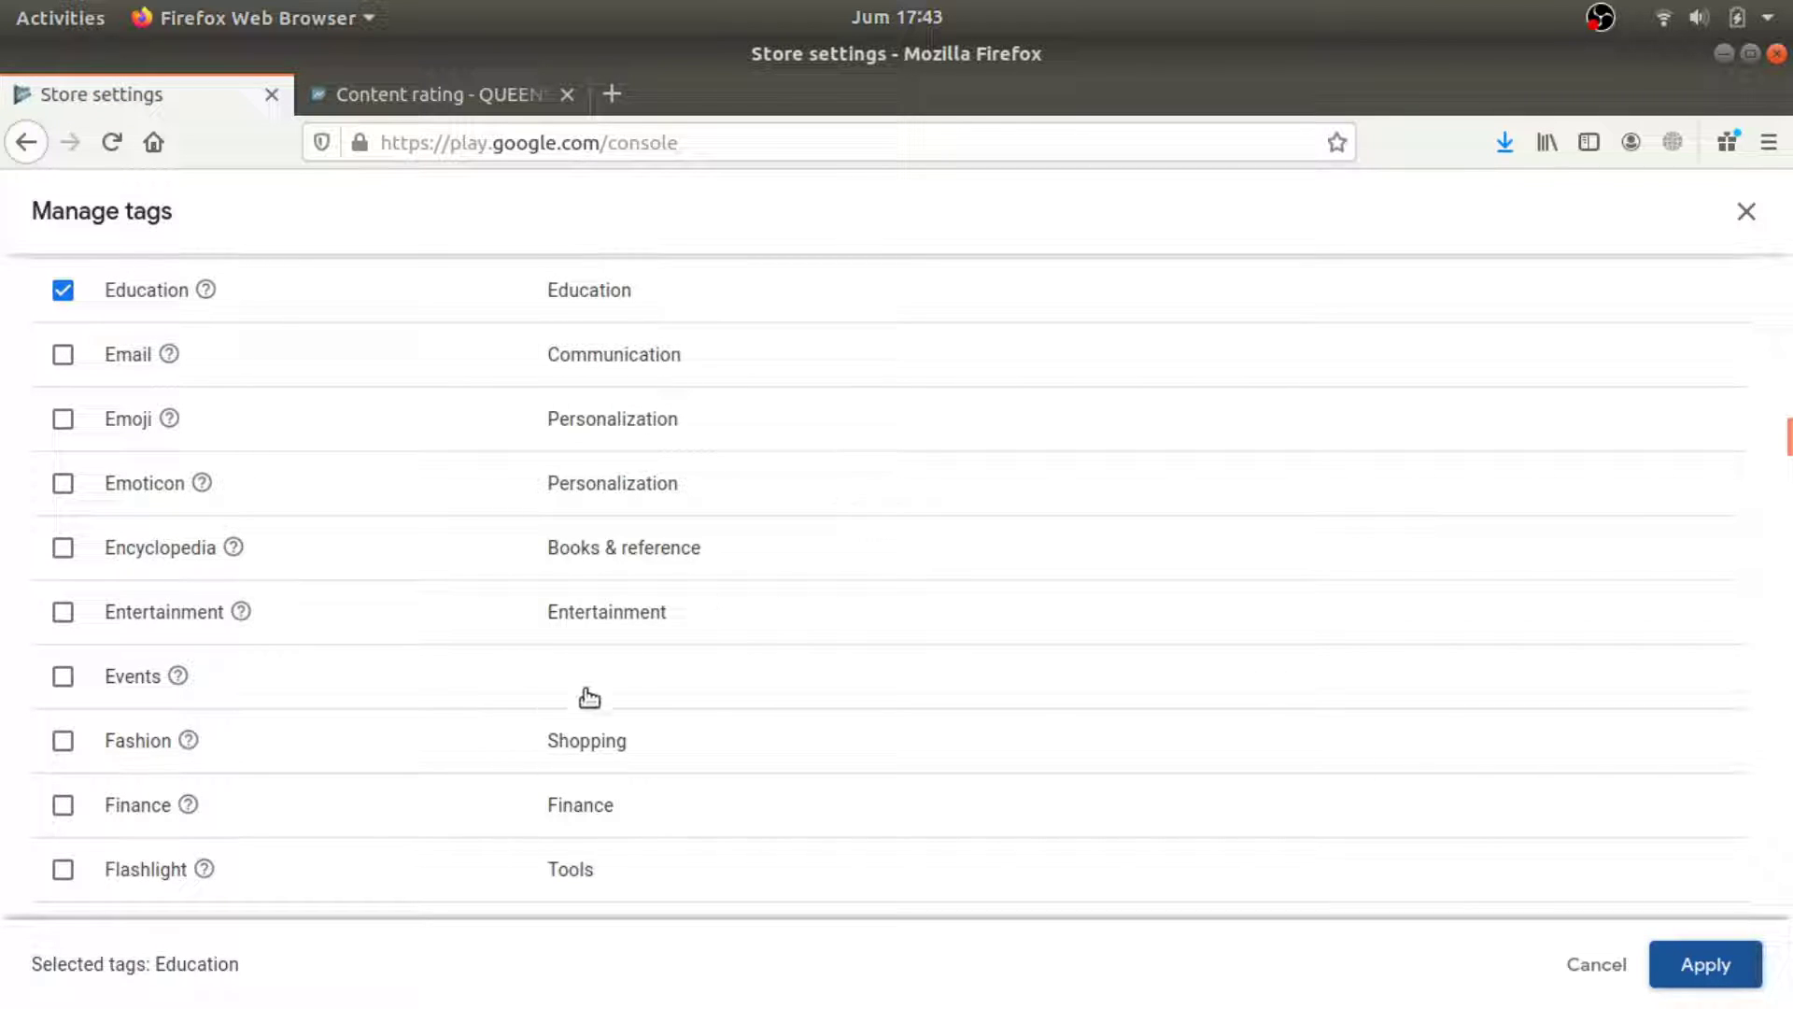
pyautogui.press('Return')
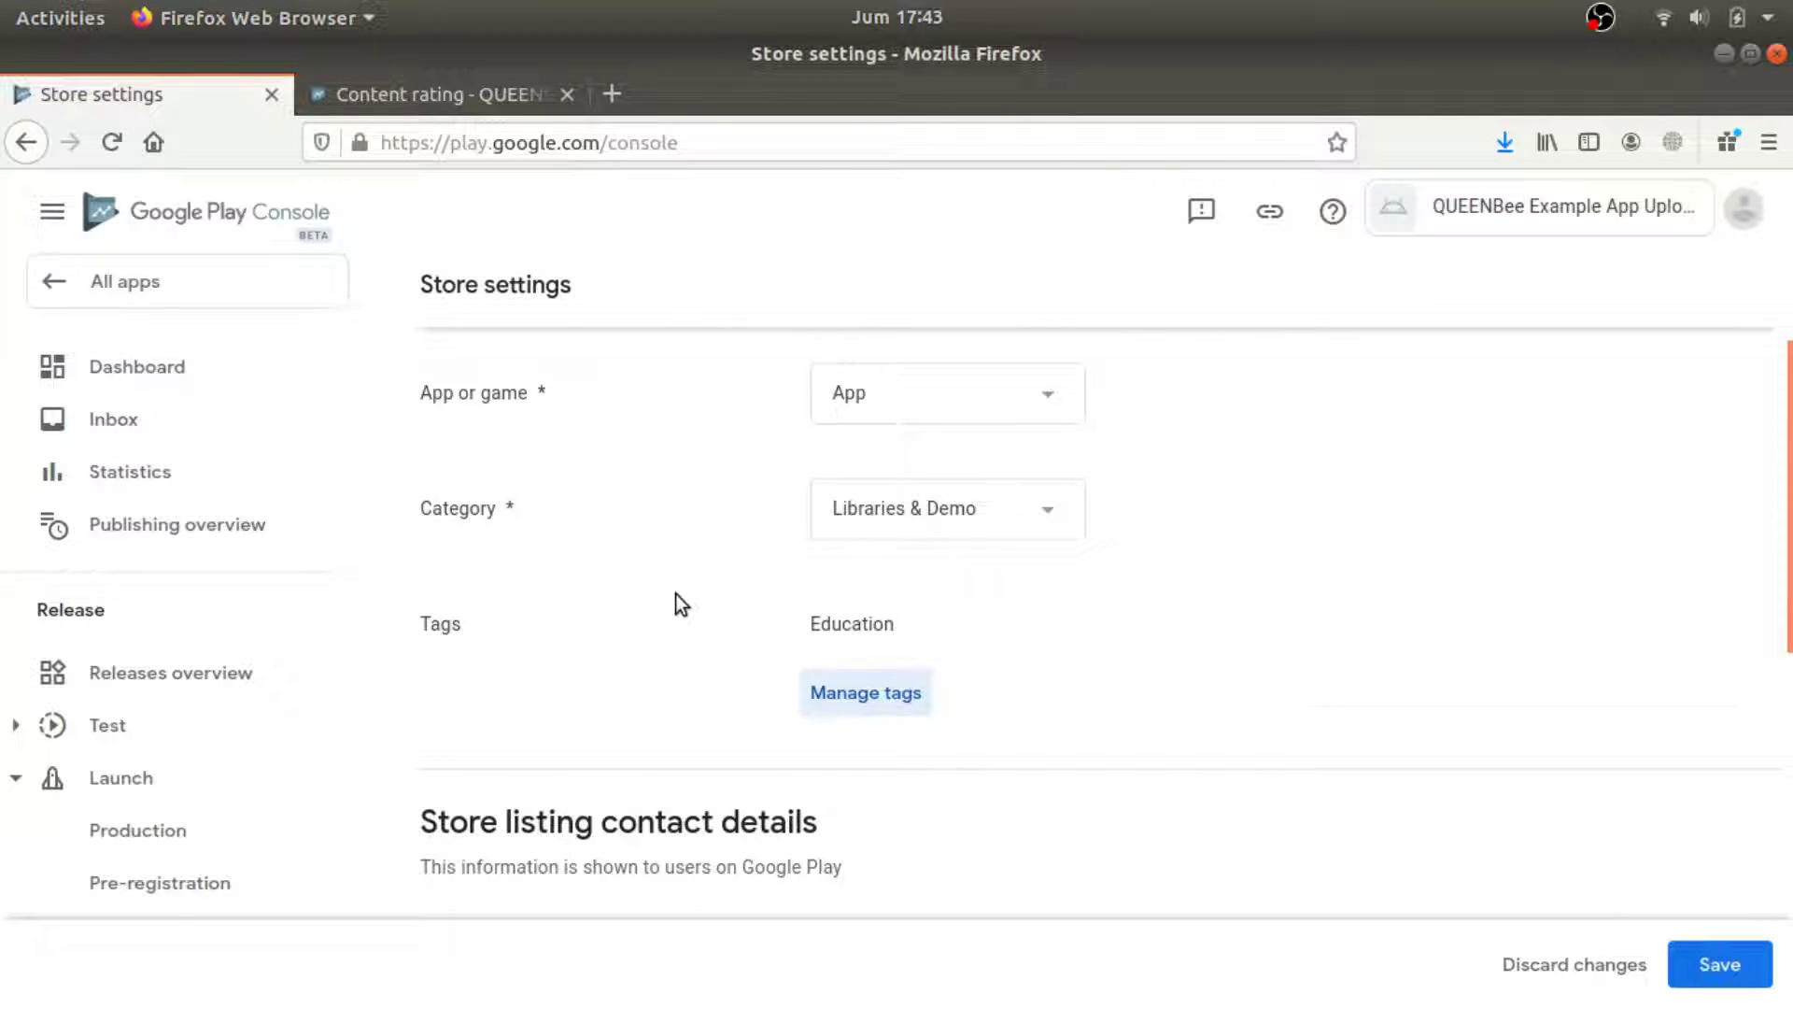
# Enter the store listing contact e-mail address and save the store settings.
pyautogui.scroll(-3, 680, 603)
pyautogui.click(977, 702)
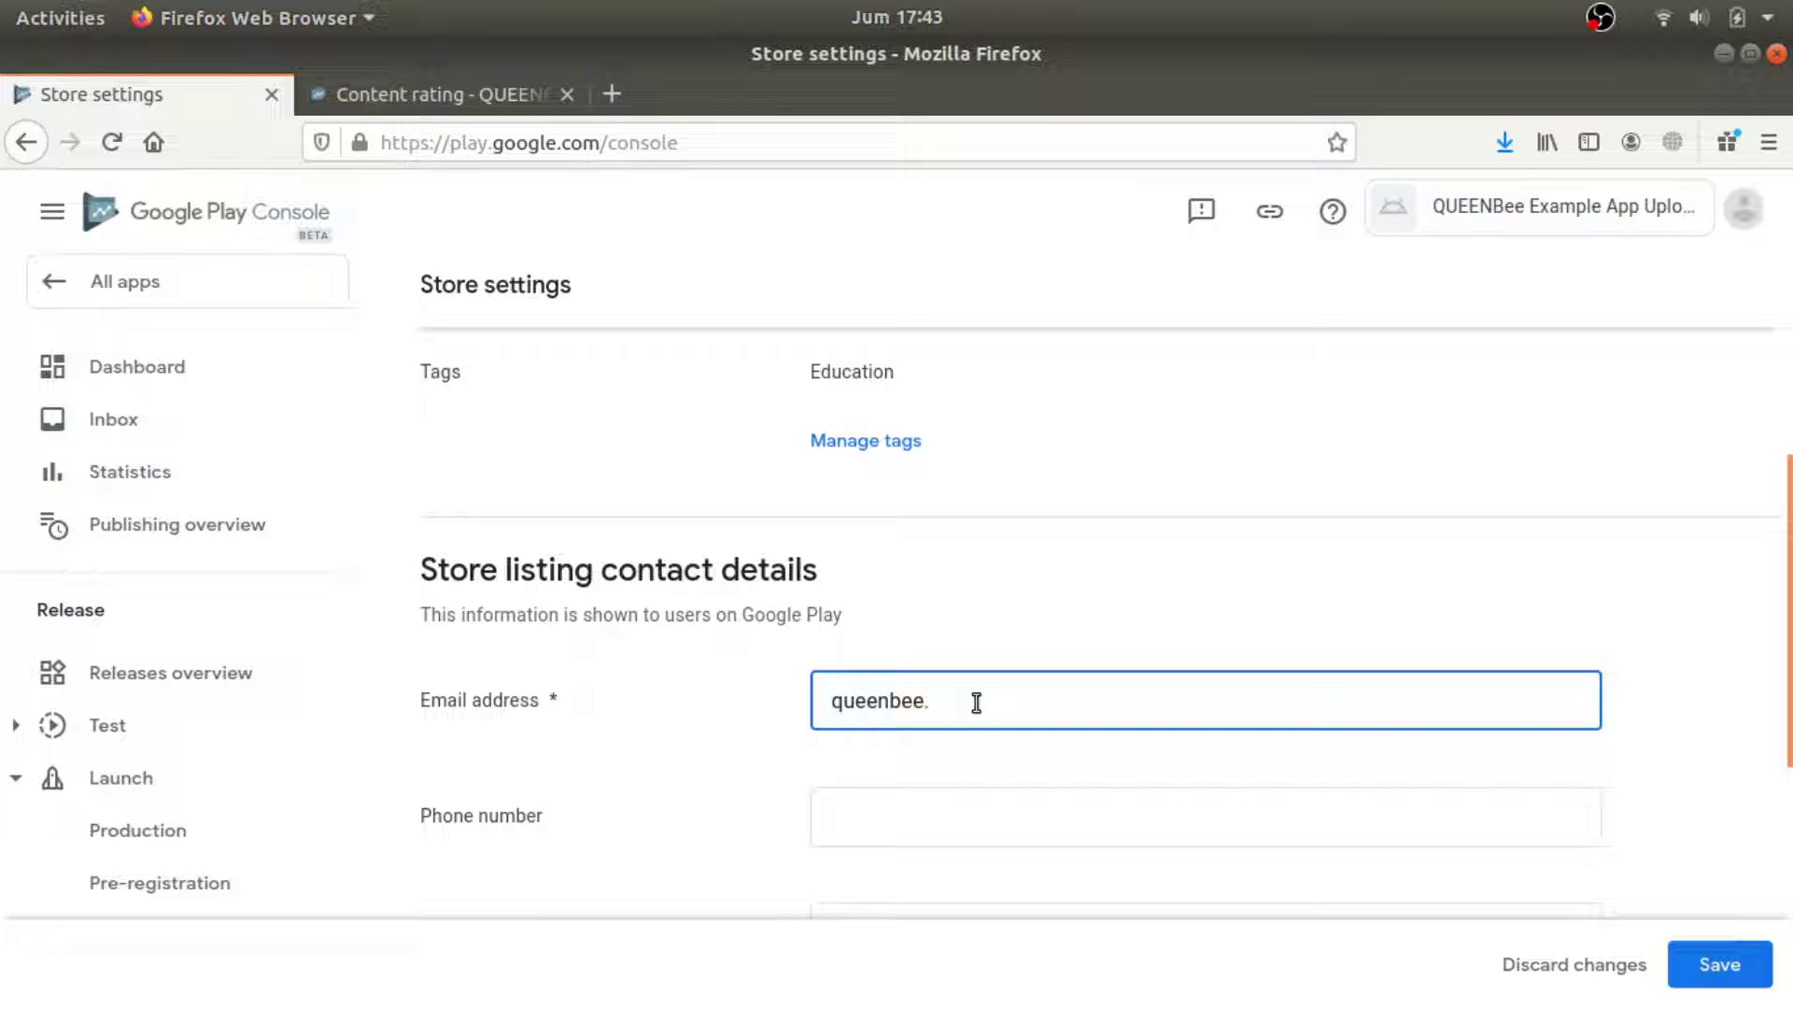
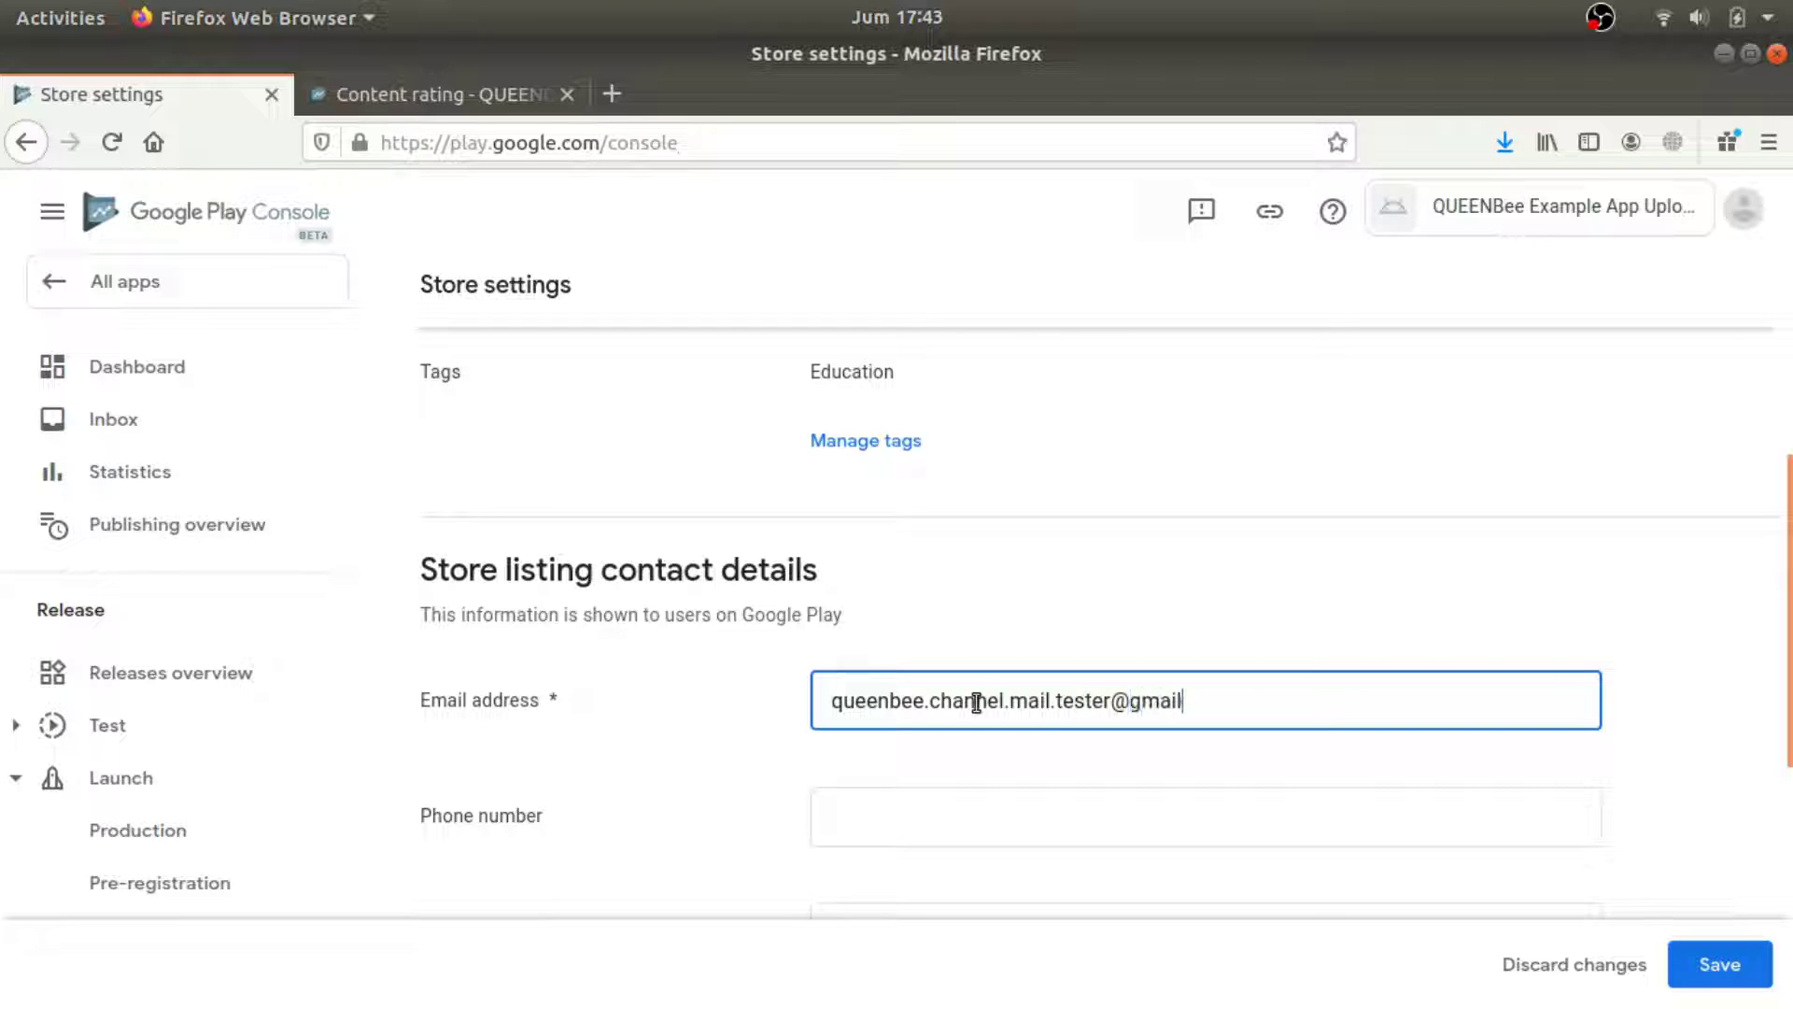
pyautogui.click(1720, 964)
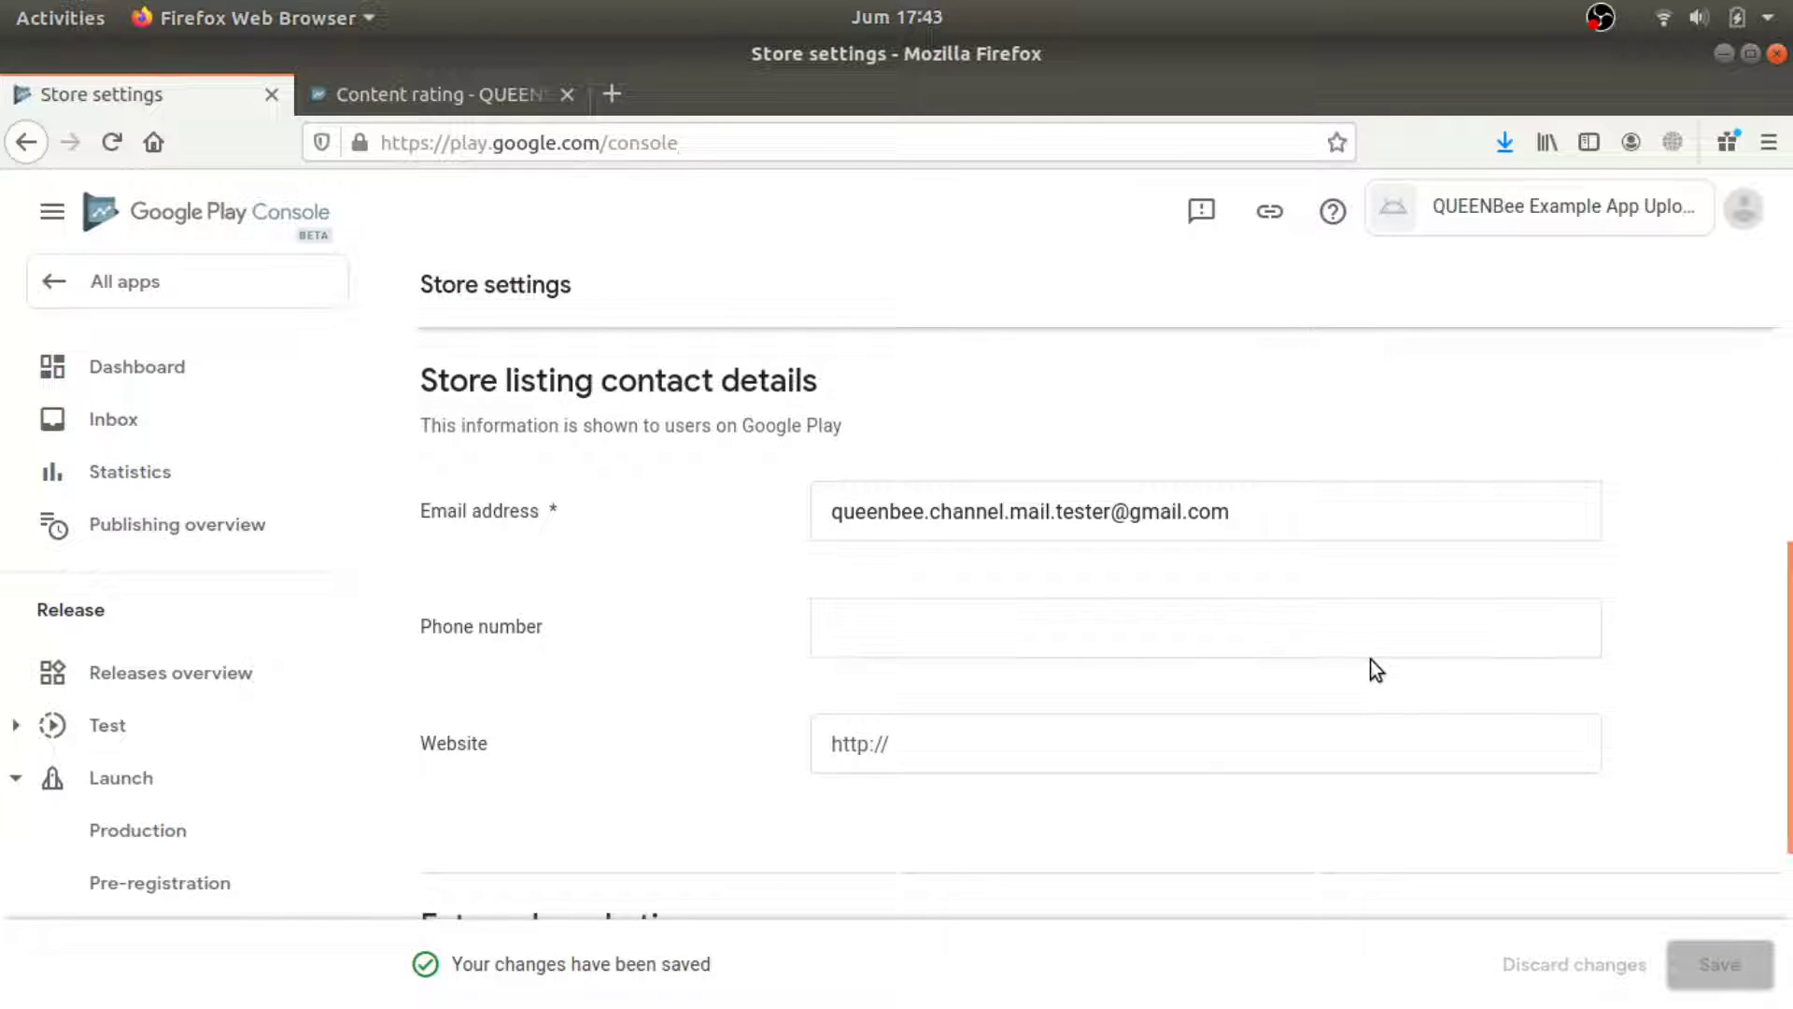
pyautogui.scroll(-4, 1431, 668)
pyautogui.scroll(15, 910, 598)
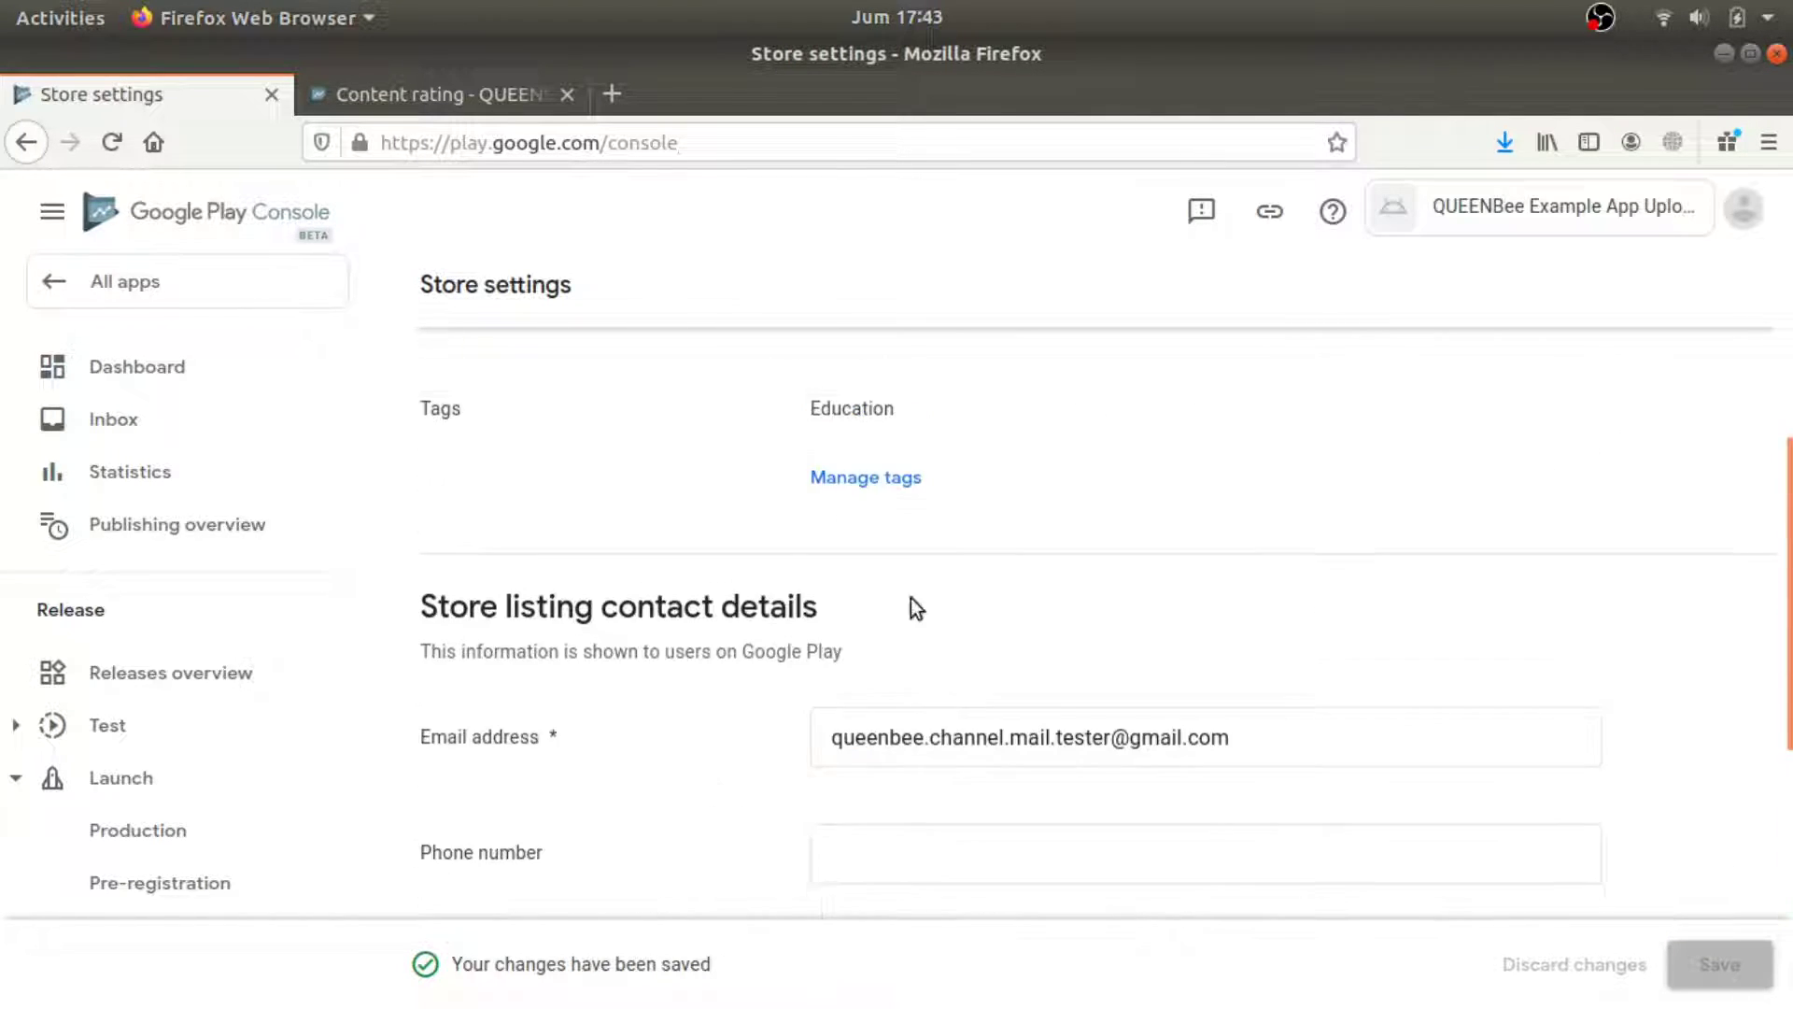
# Go back to the dashboard and open the store listing setup.
pyautogui.click(28, 141)
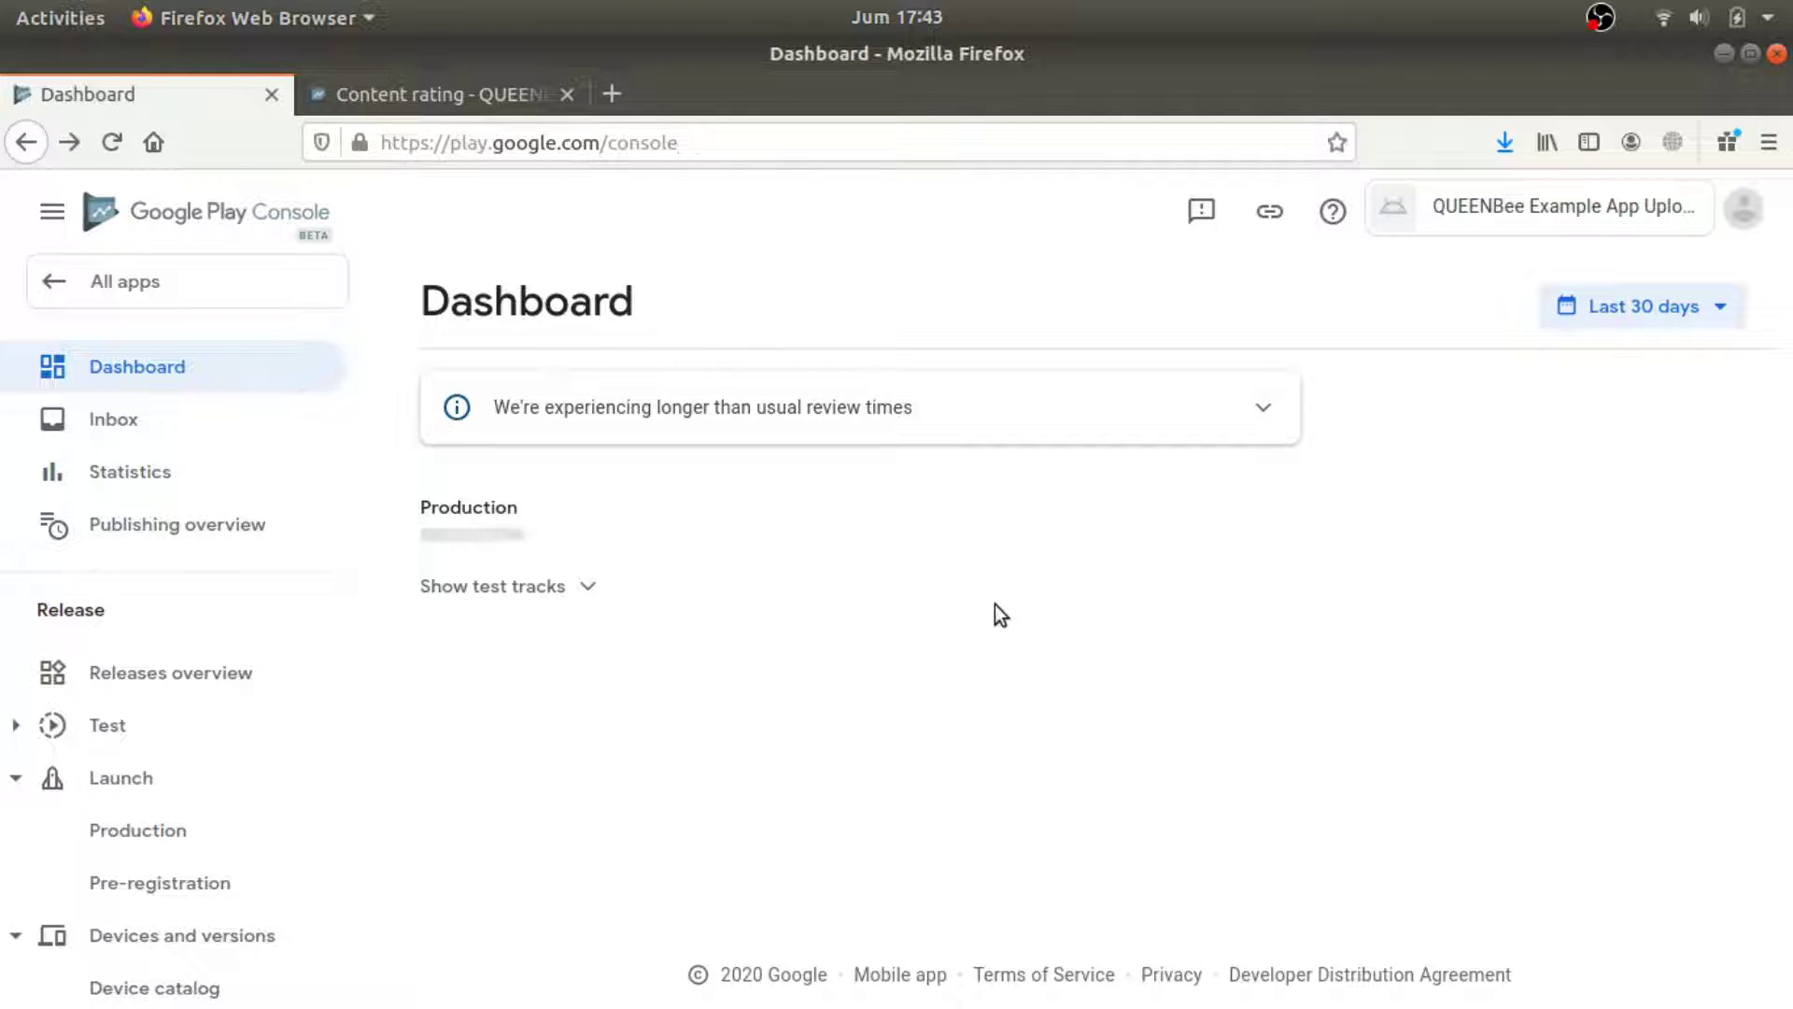
pyautogui.scroll(-5, 1113, 630)
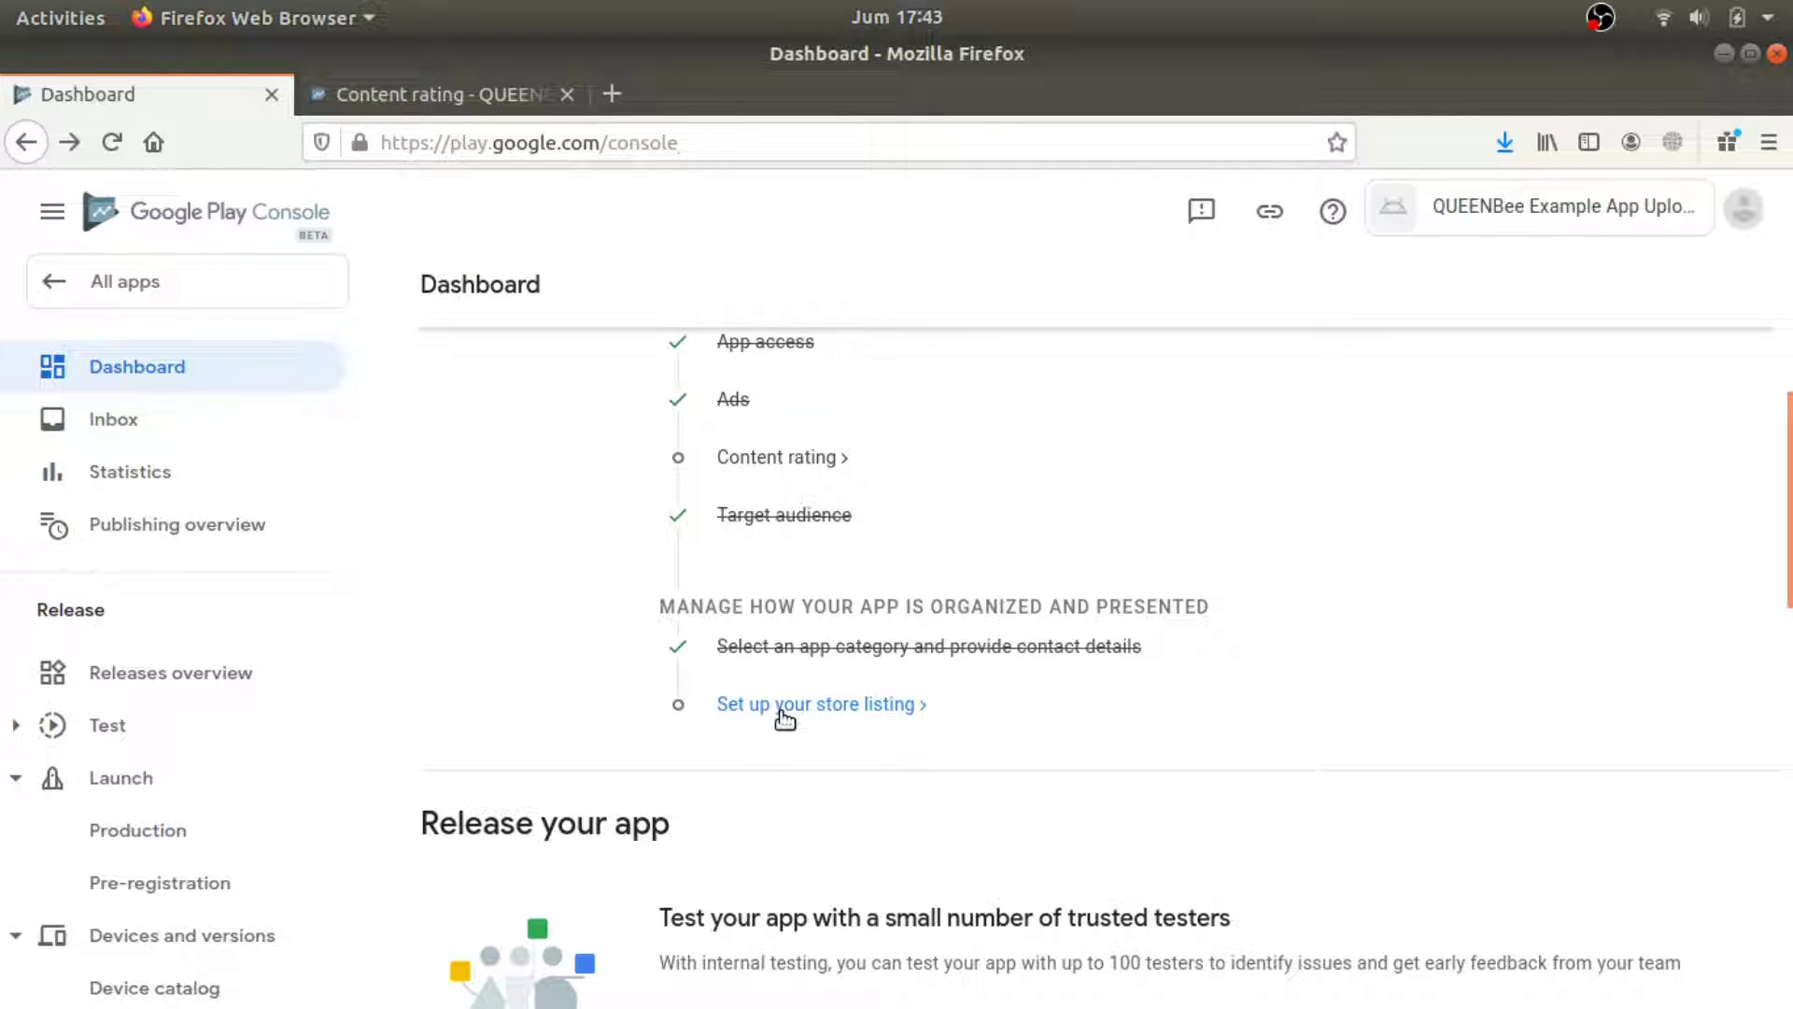
pyautogui.click(820, 701)
# Enter short description 'just for test' and full description 'QUEENBee Example Upload App to Google Play Console'.
pyautogui.scroll(-3, 828, 587)
pyautogui.click(857, 614)
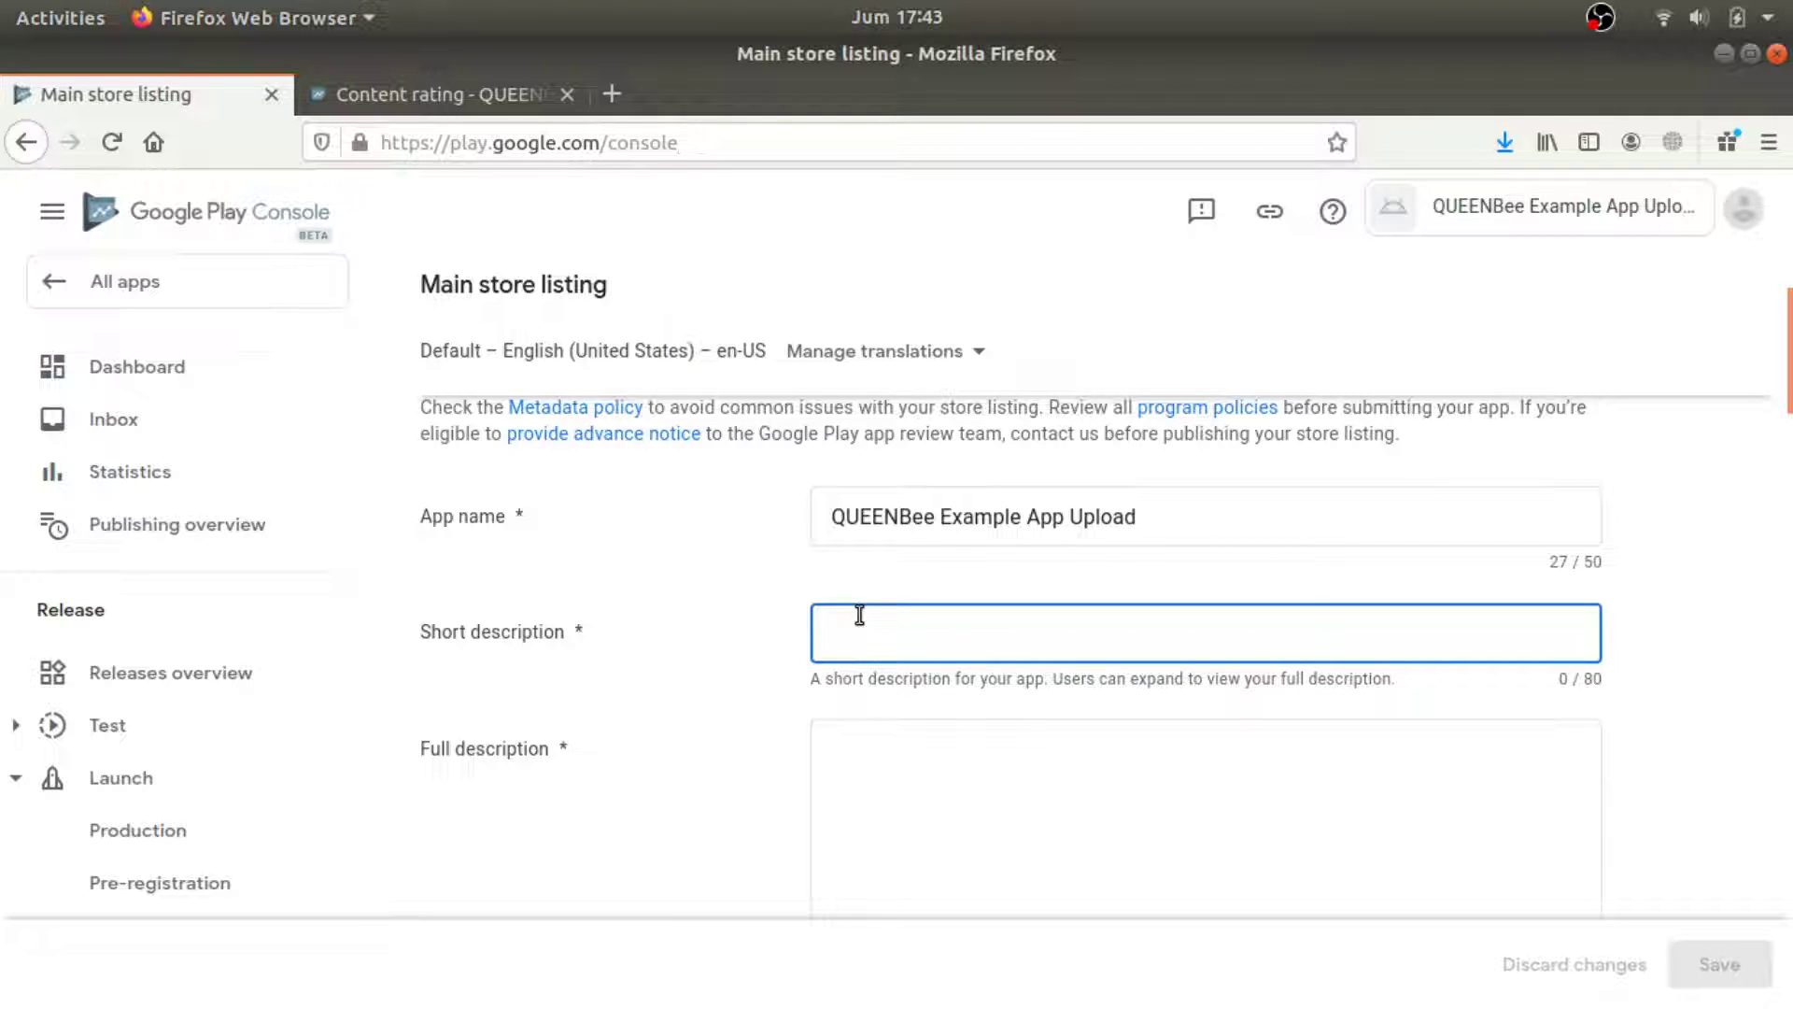
pyautogui.write('just for test')
pyautogui.press('Tab')
pyautogui.write('QUEENBee')
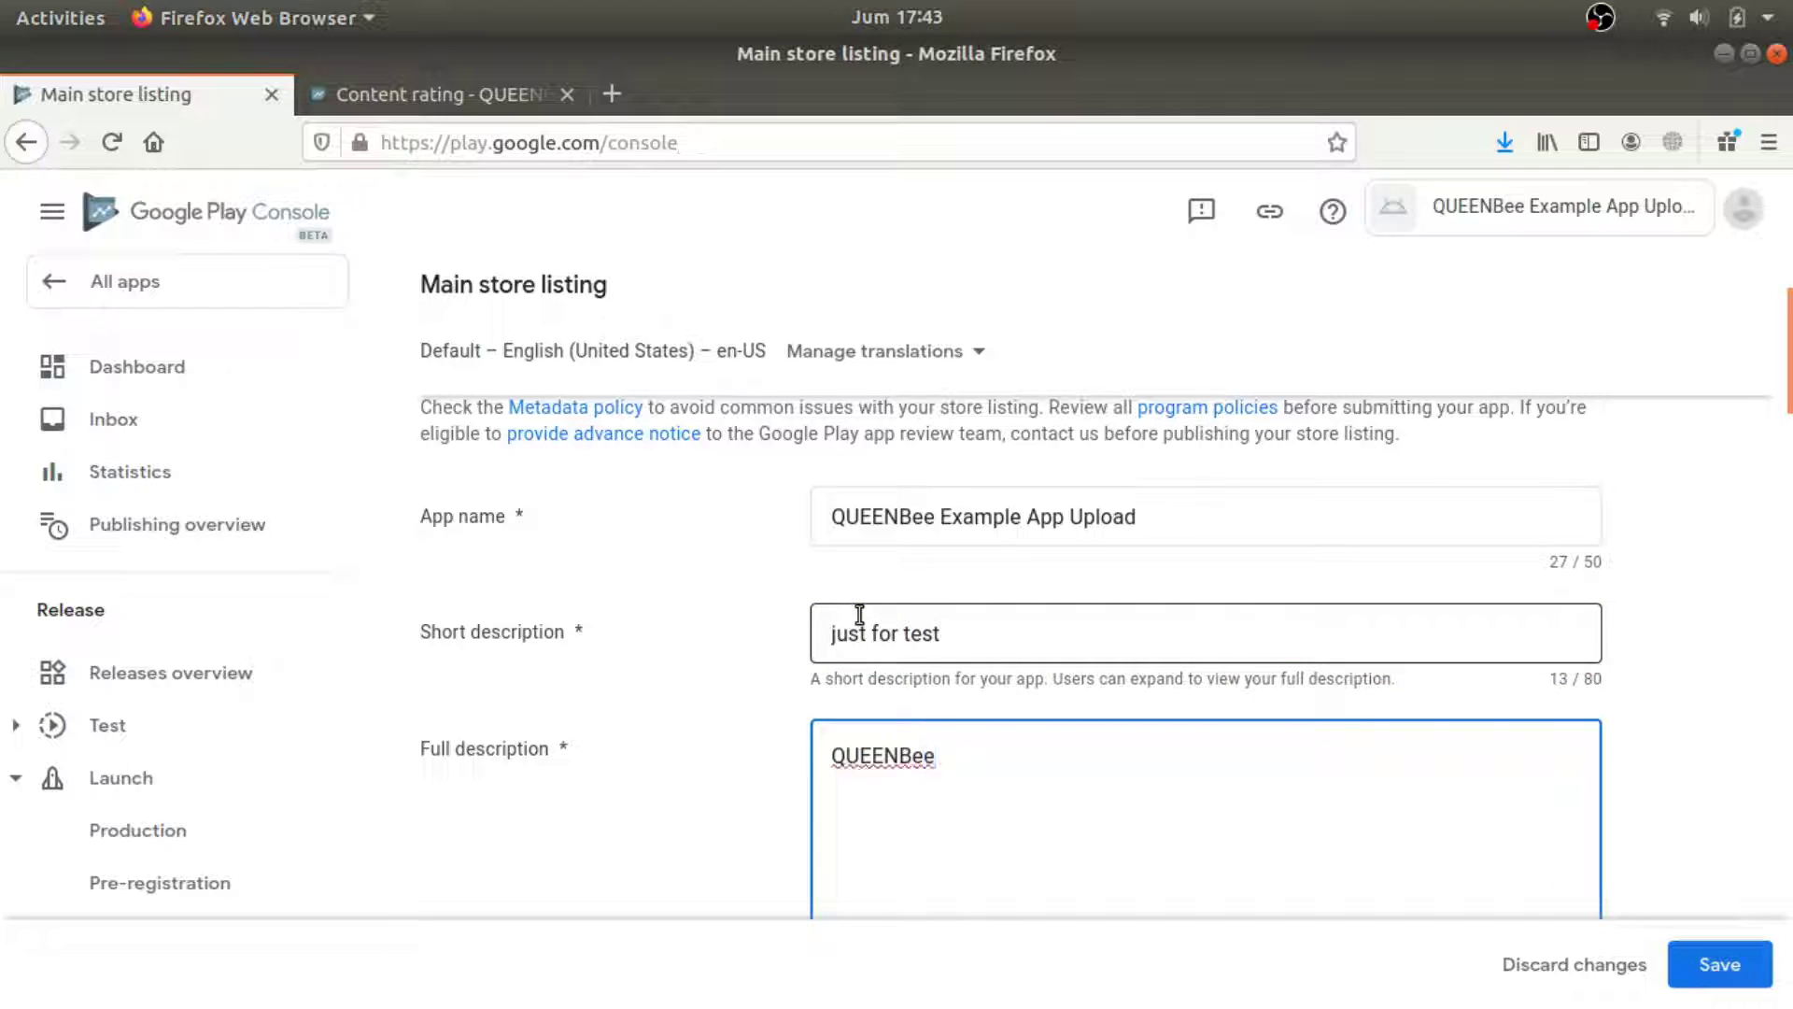
pyautogui.write(' Example Upload App to G')
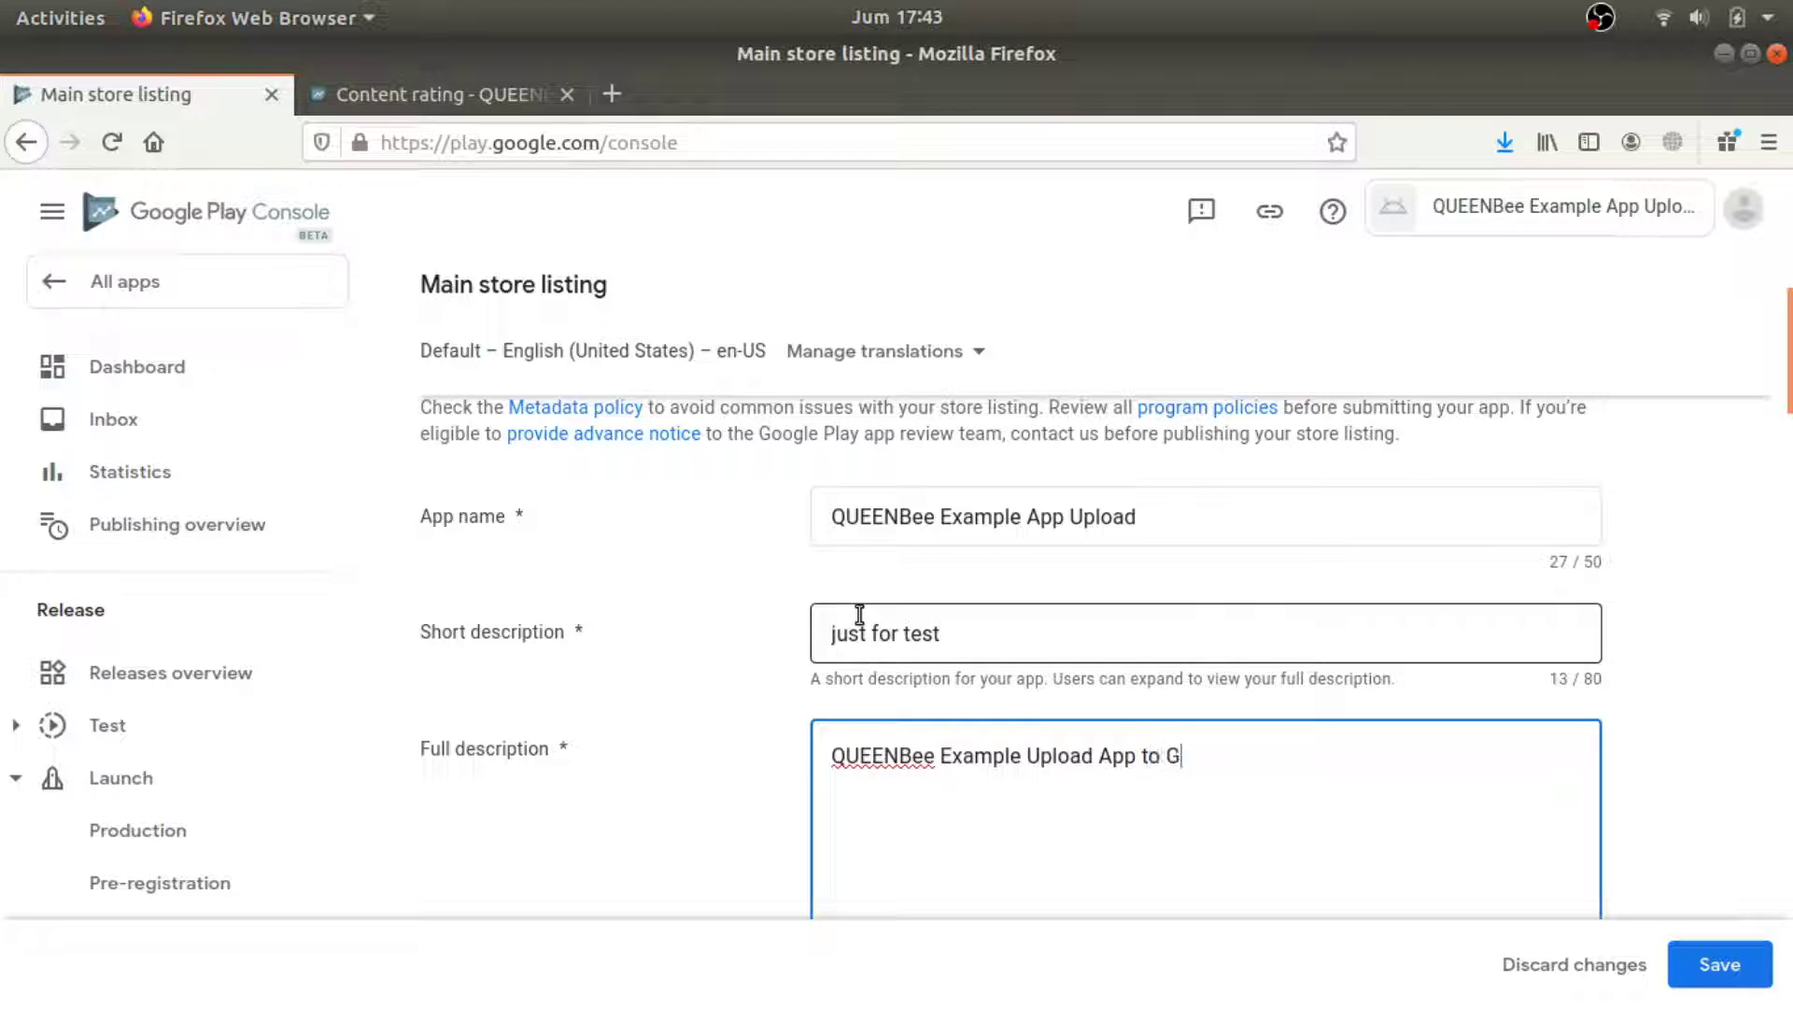
pyautogui.write('oogle Play Console')
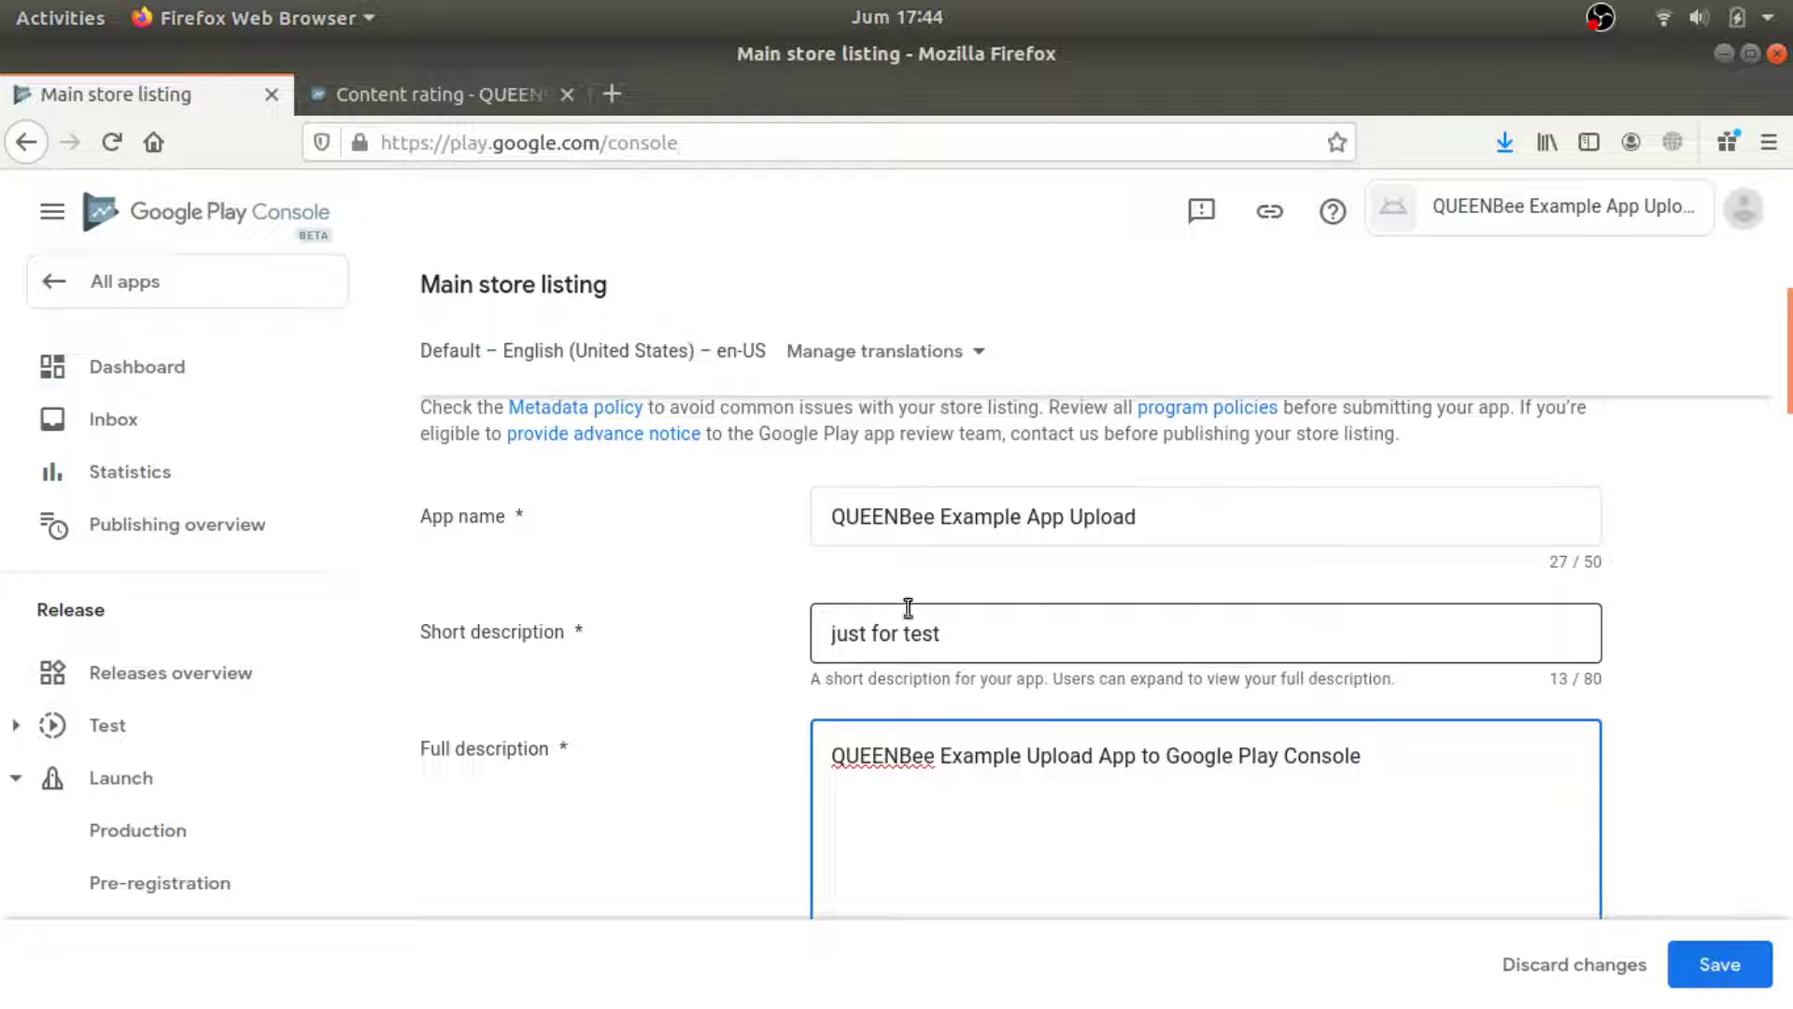
pyautogui.scroll(-6, 1790, 682)
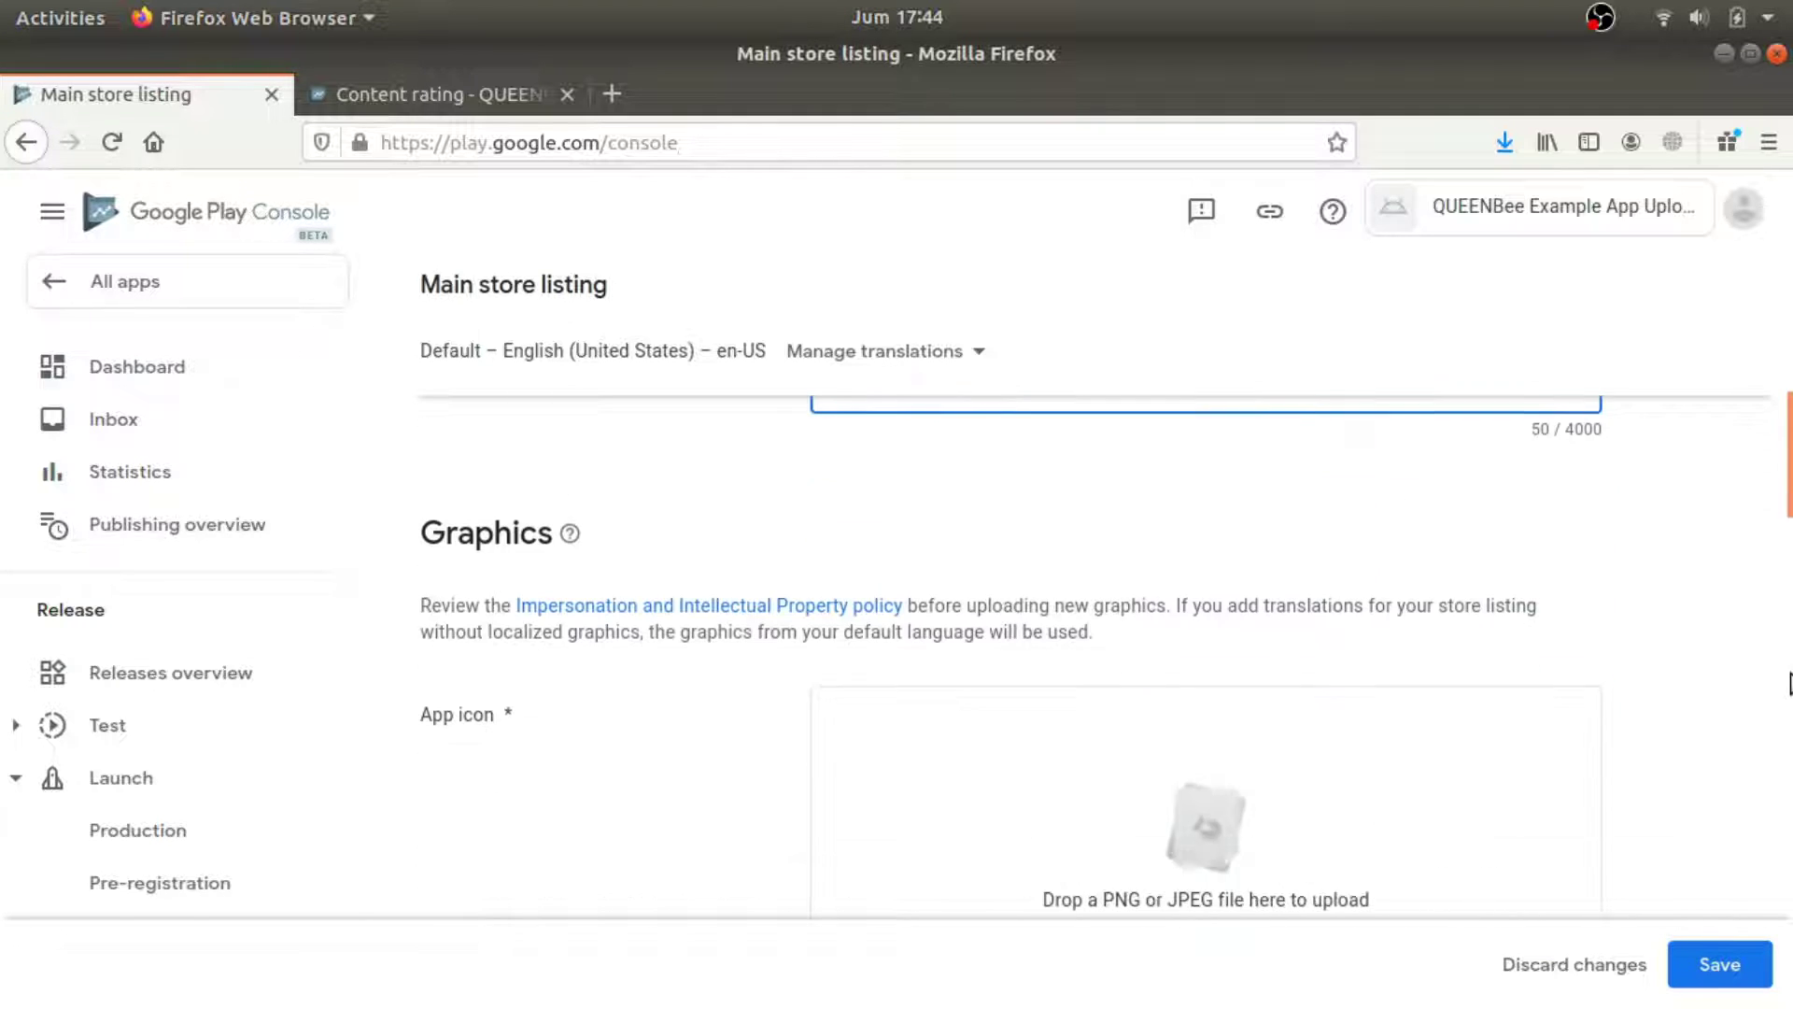
# Upload QUEENBee Channel Icon.png as the app icon.
pyautogui.scroll(-3, 1766, 701)
pyautogui.click(1213, 698)
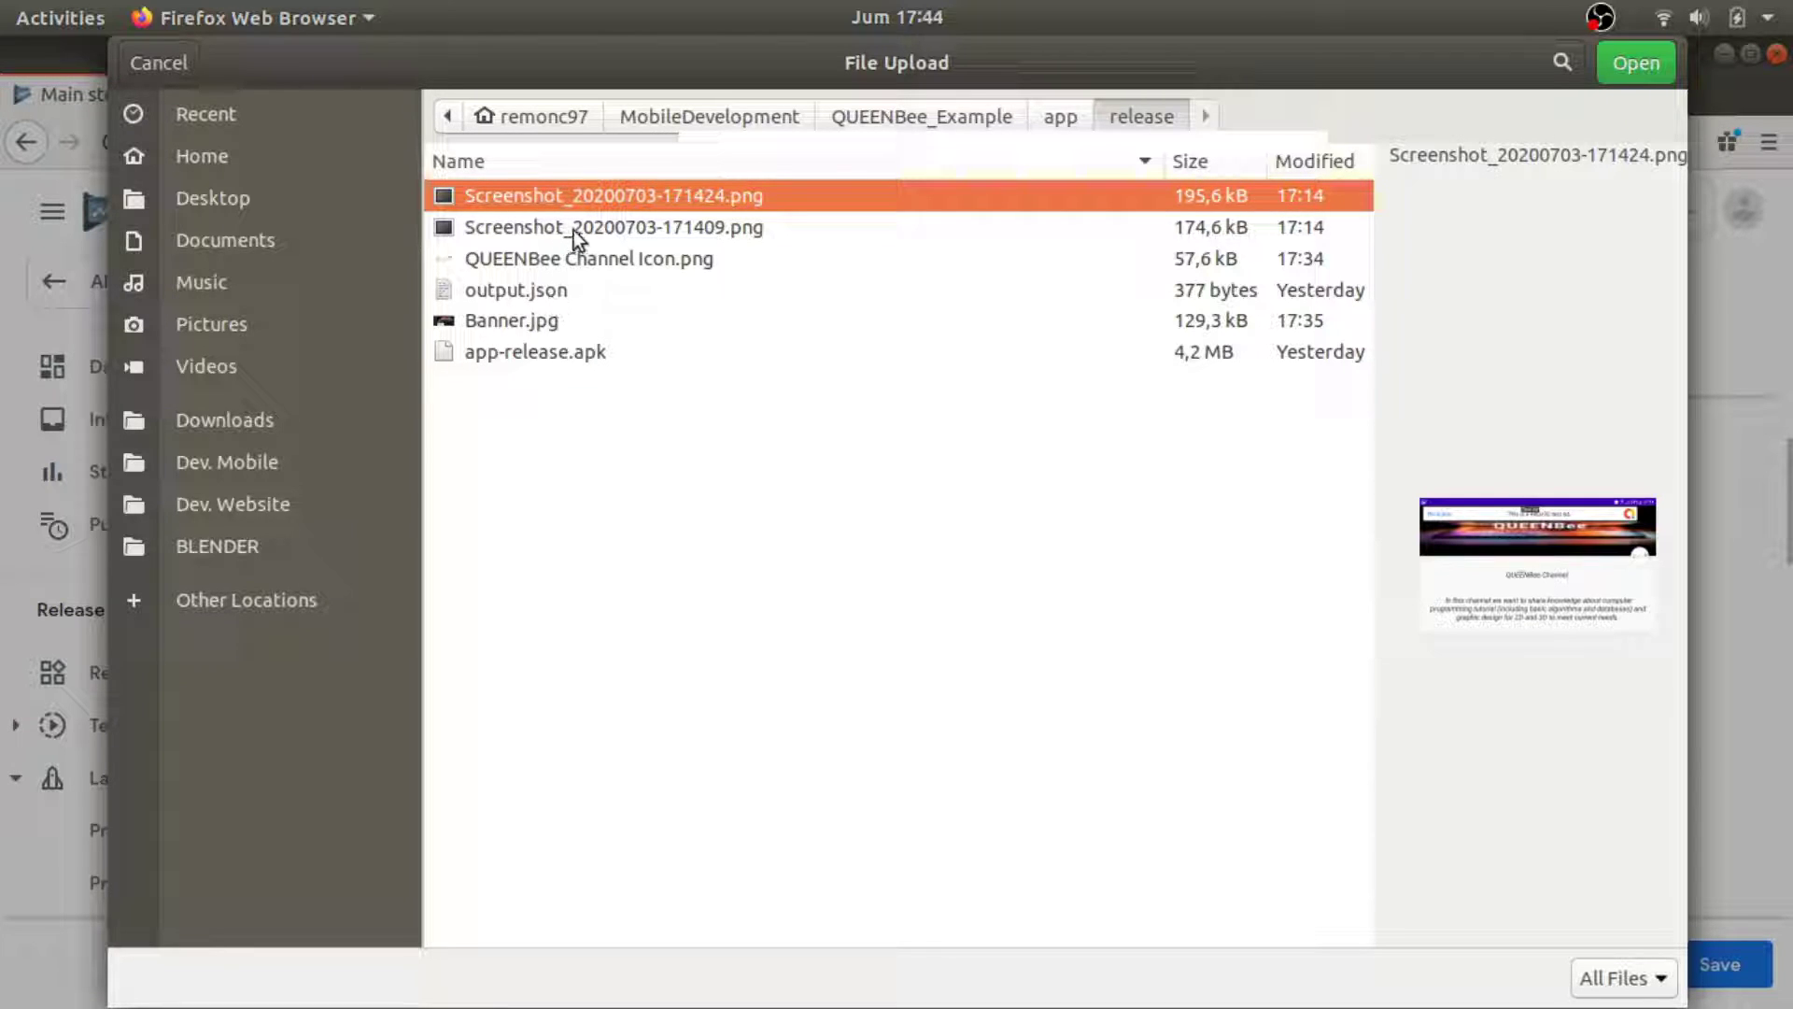
pyautogui.doubleClick(600, 258)
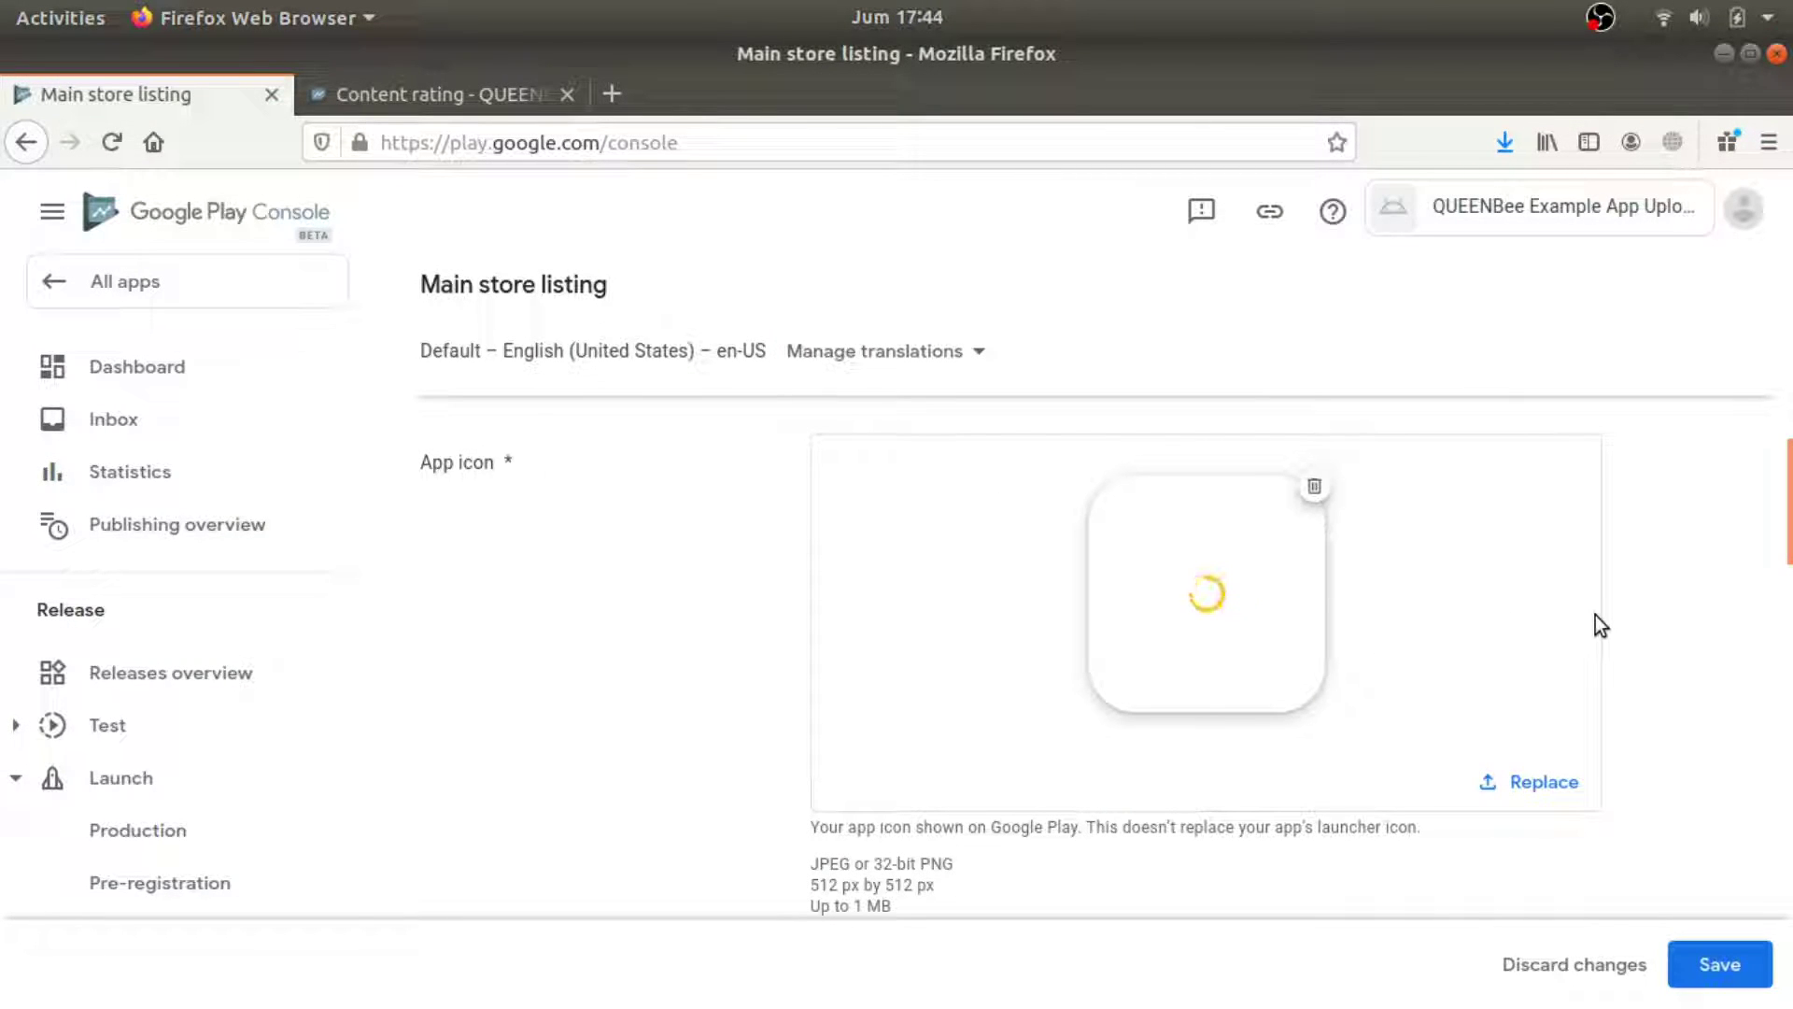
pyautogui.moveTo(960, 893); pyautogui.dragTo(811, 886)
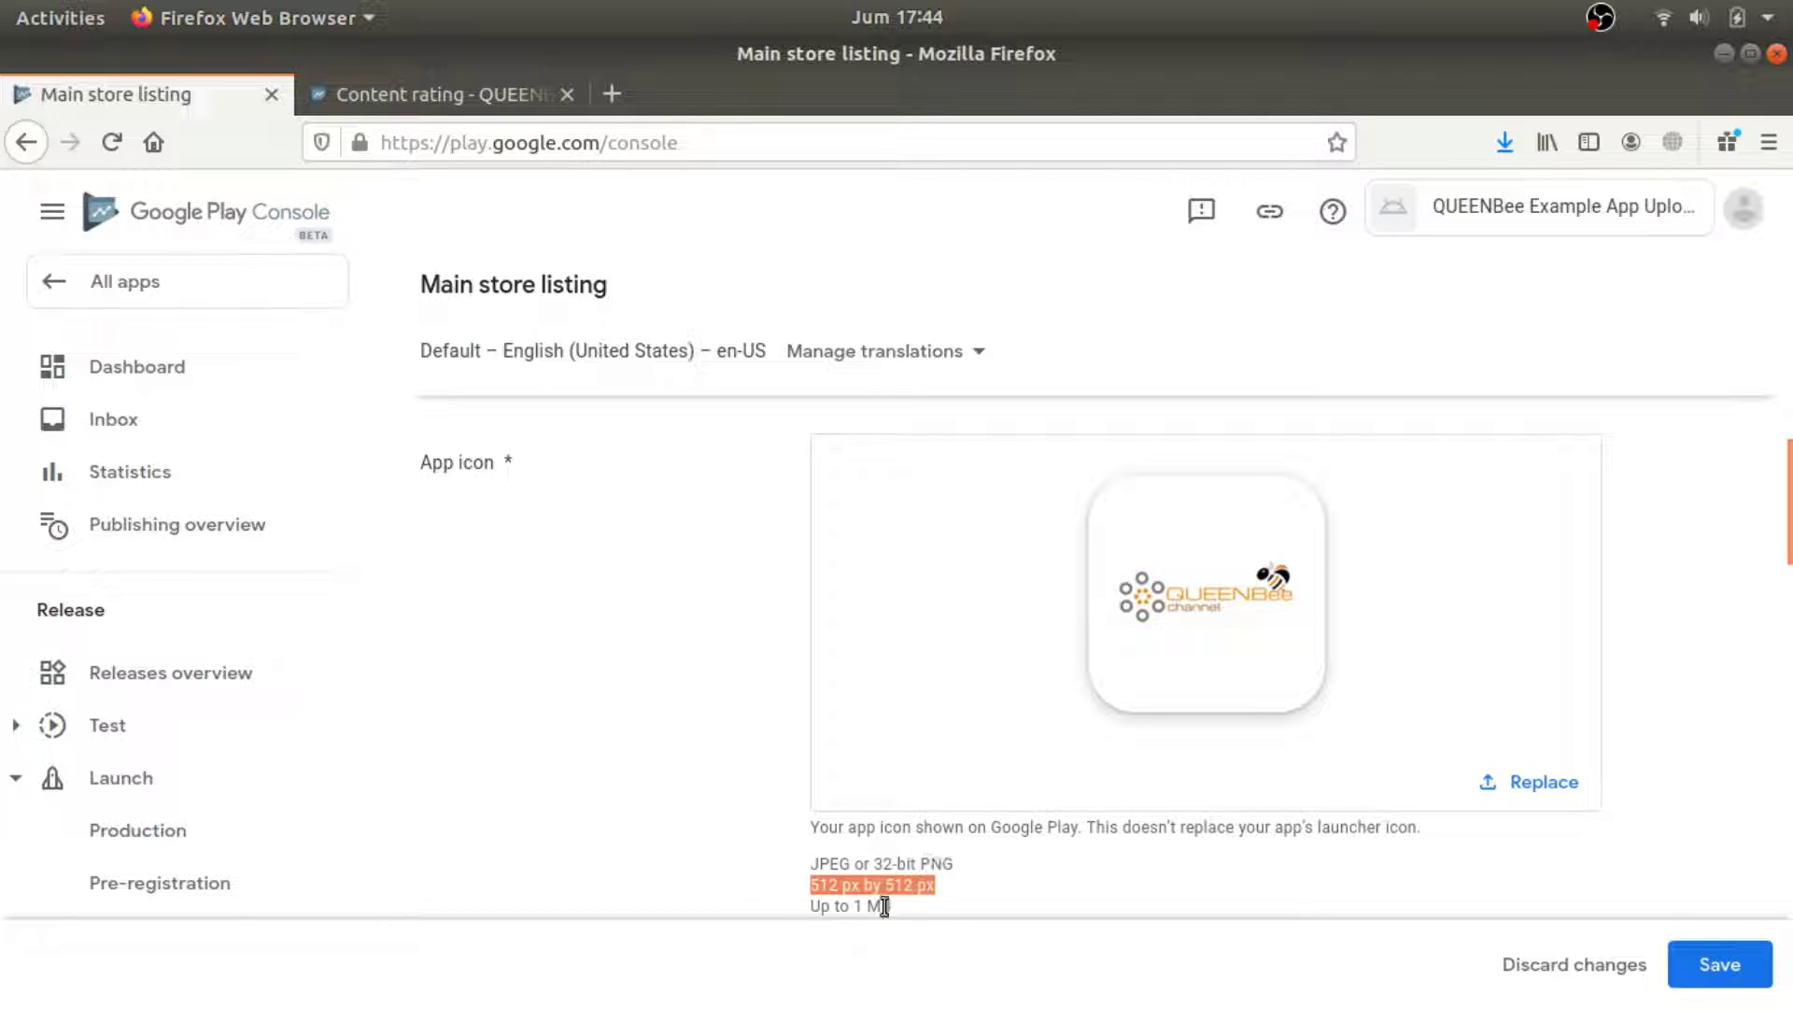
# Upload Banner.jpg as the 1,024 × 500 px feature graphic.
pyautogui.scroll(-4, 1112, 826)
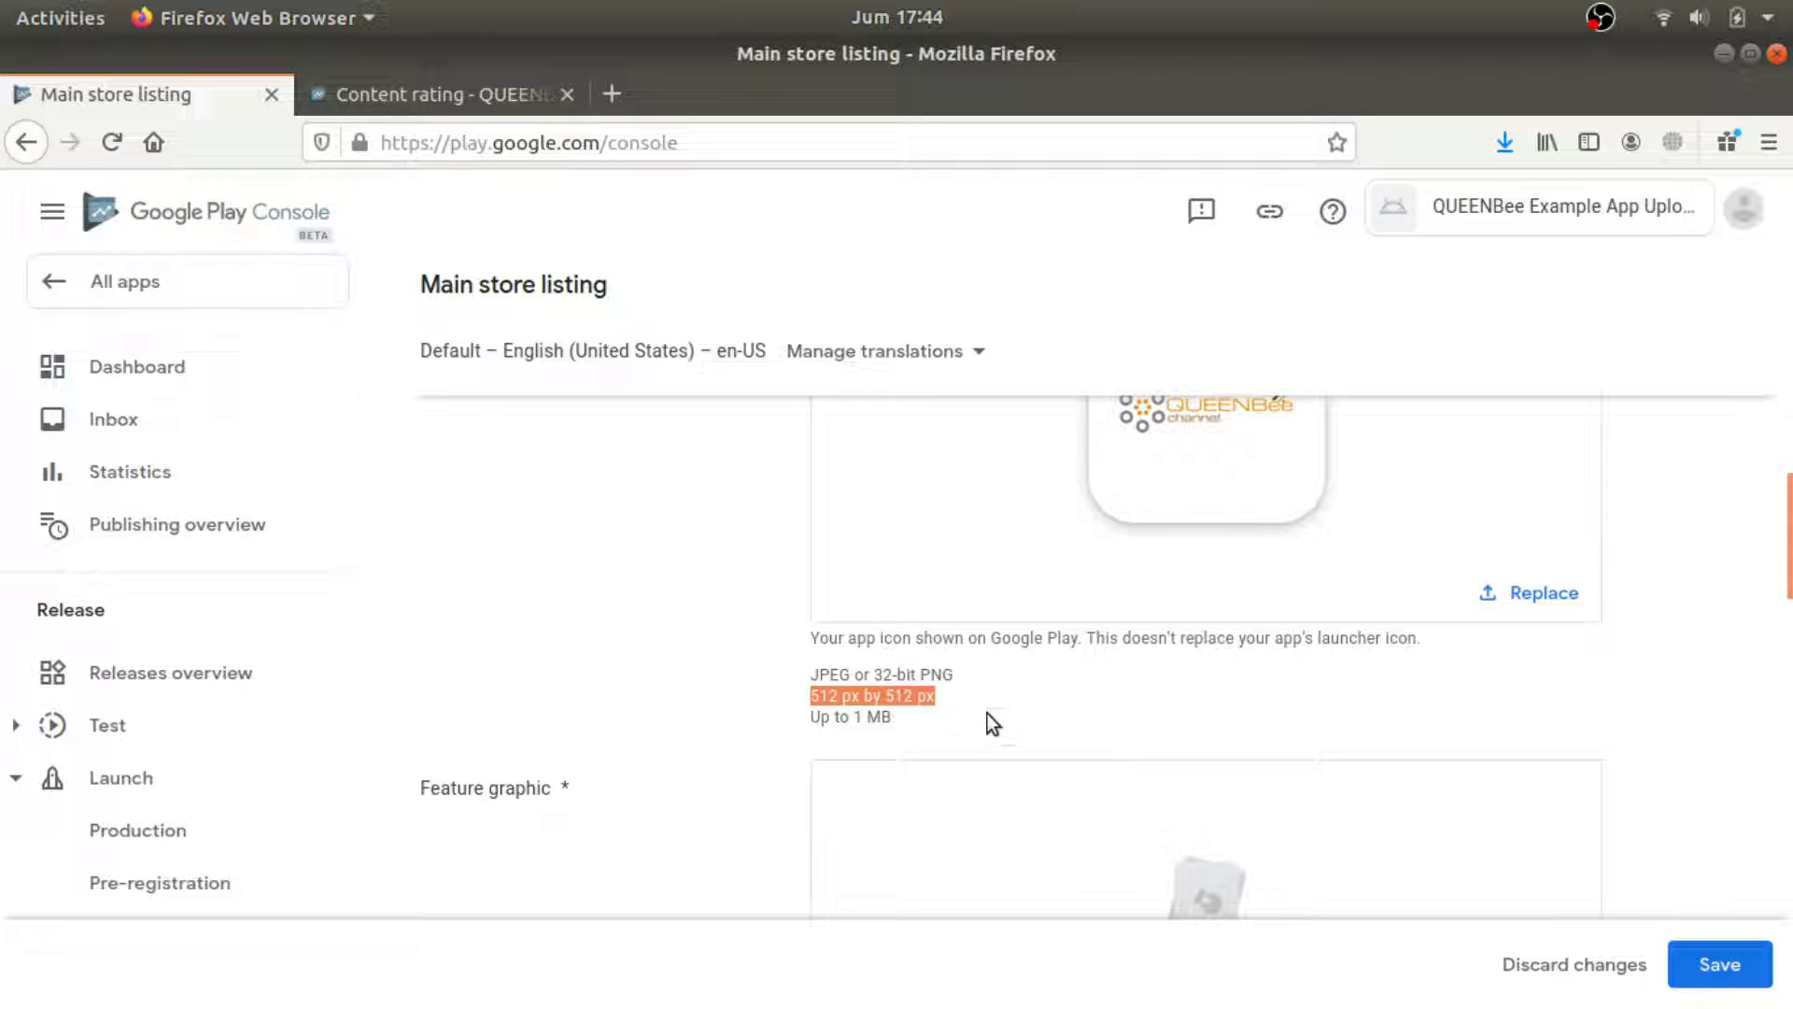
pyautogui.scroll(-5, 1713, 682)
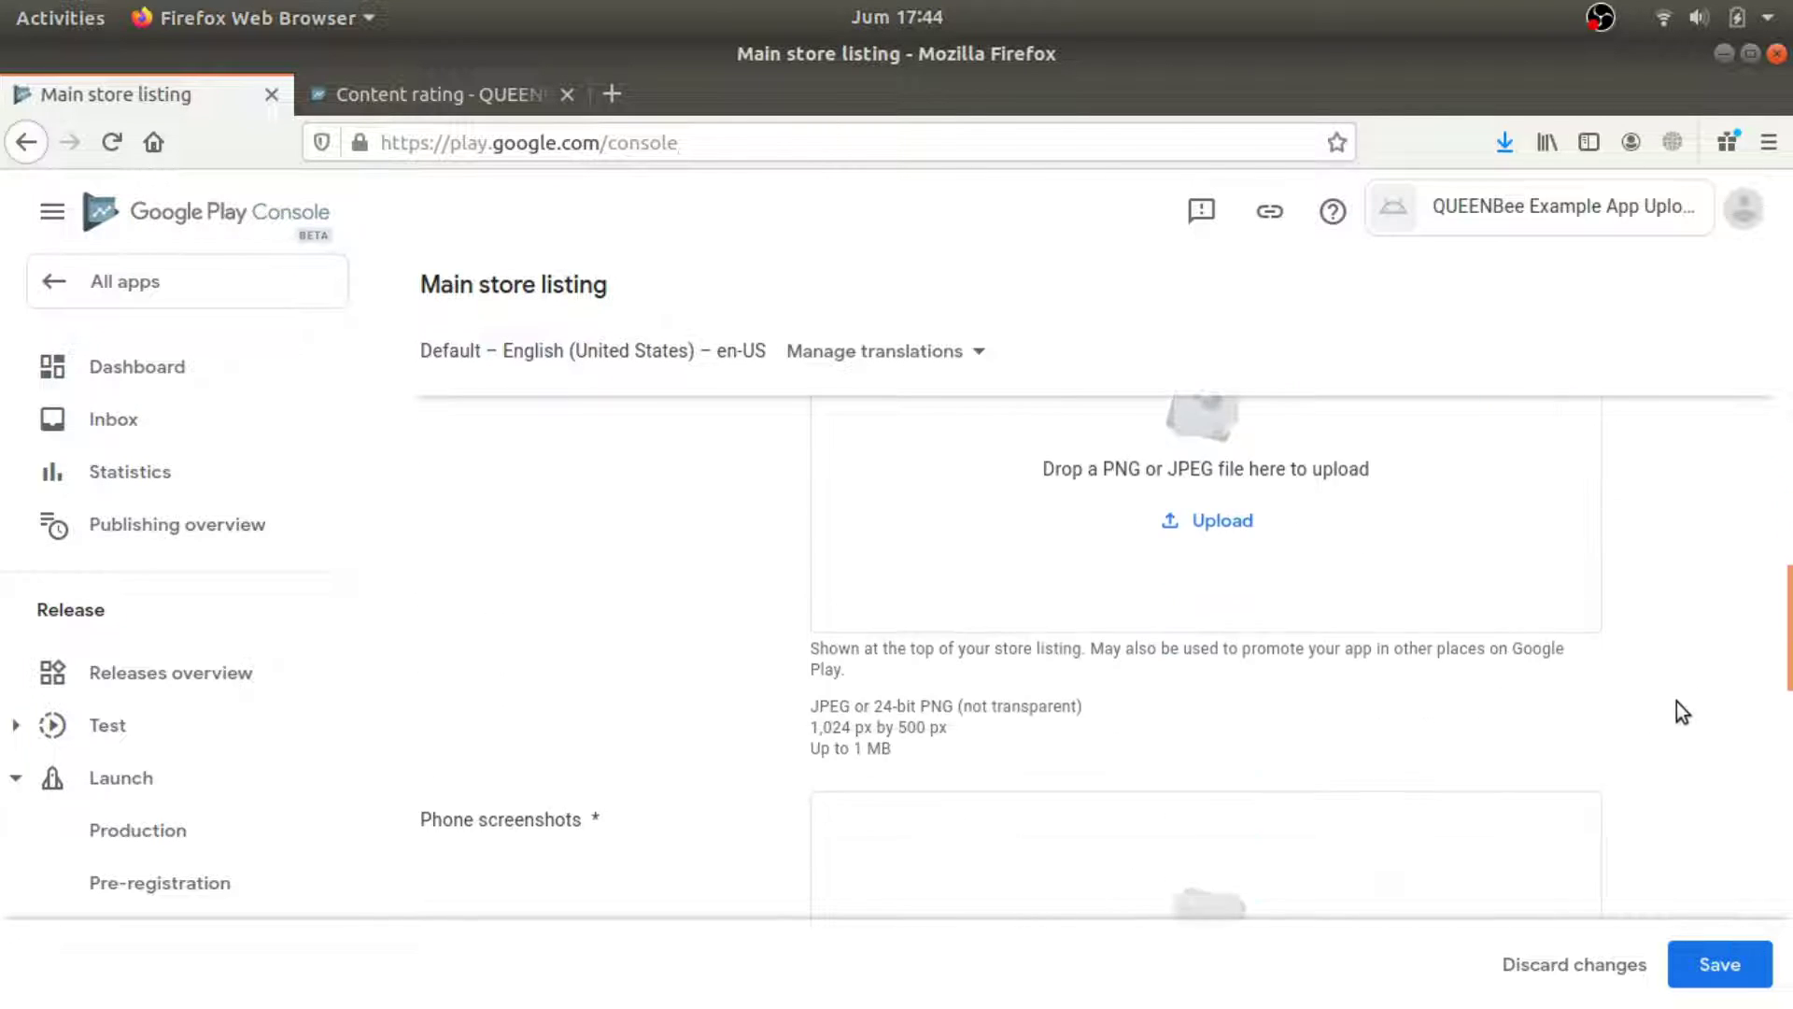
pyautogui.moveTo(867, 732); pyautogui.dragTo(811, 729)
pyautogui.click(946, 735)
pyautogui.click(1225, 520)
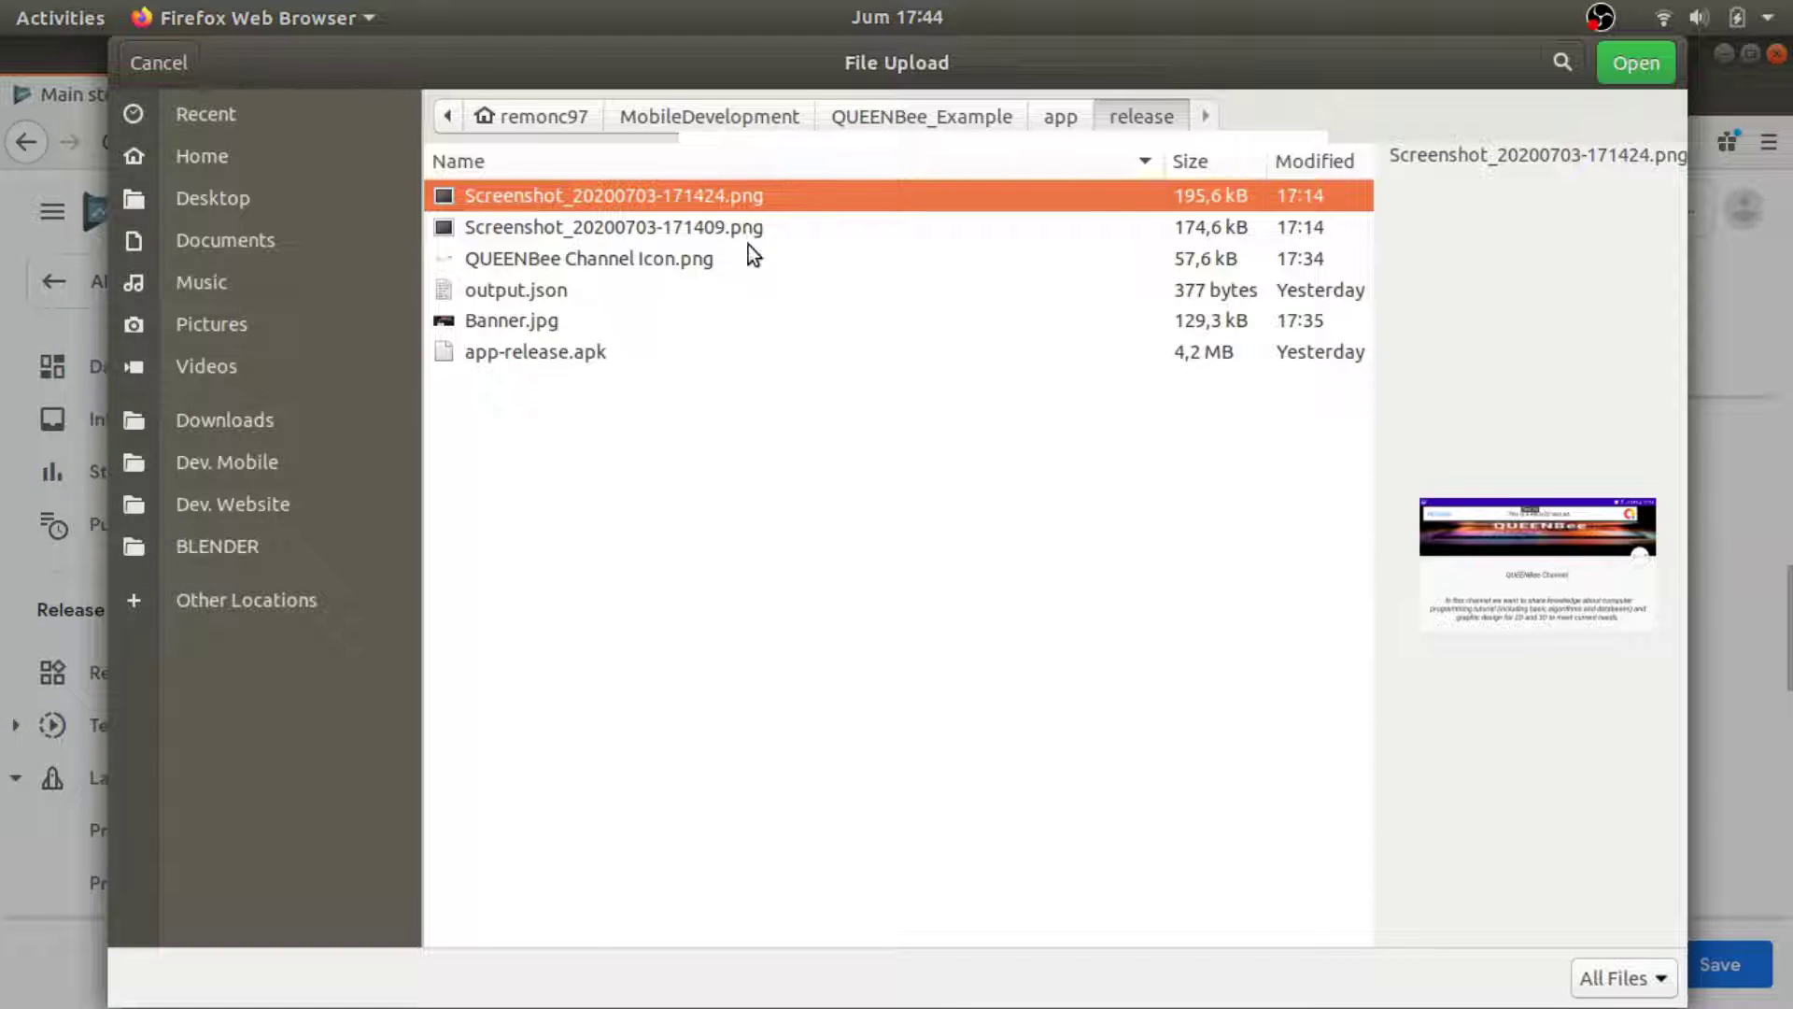
pyautogui.doubleClick(542, 330)
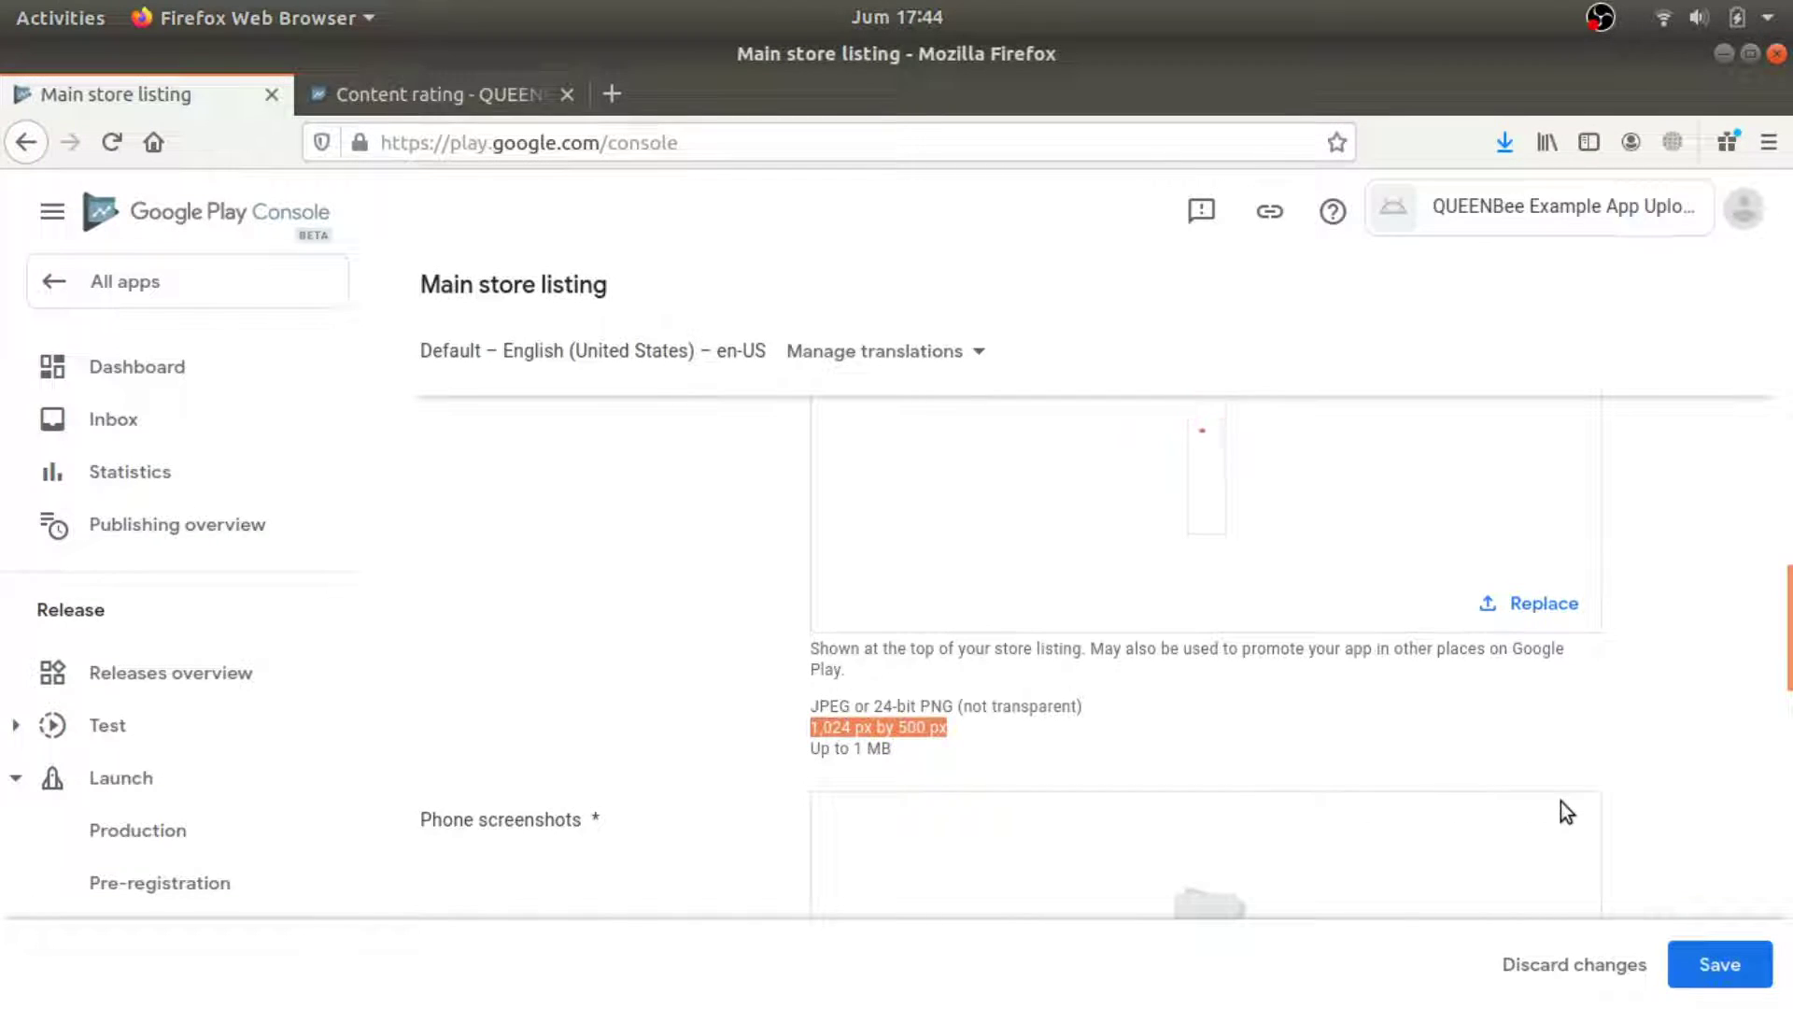
# Upload both Screenshot PNG files under Phone screenshots and save the store listing.
pyautogui.scroll(-1, 1608, 700)
pyautogui.scroll(3, 1608, 701)
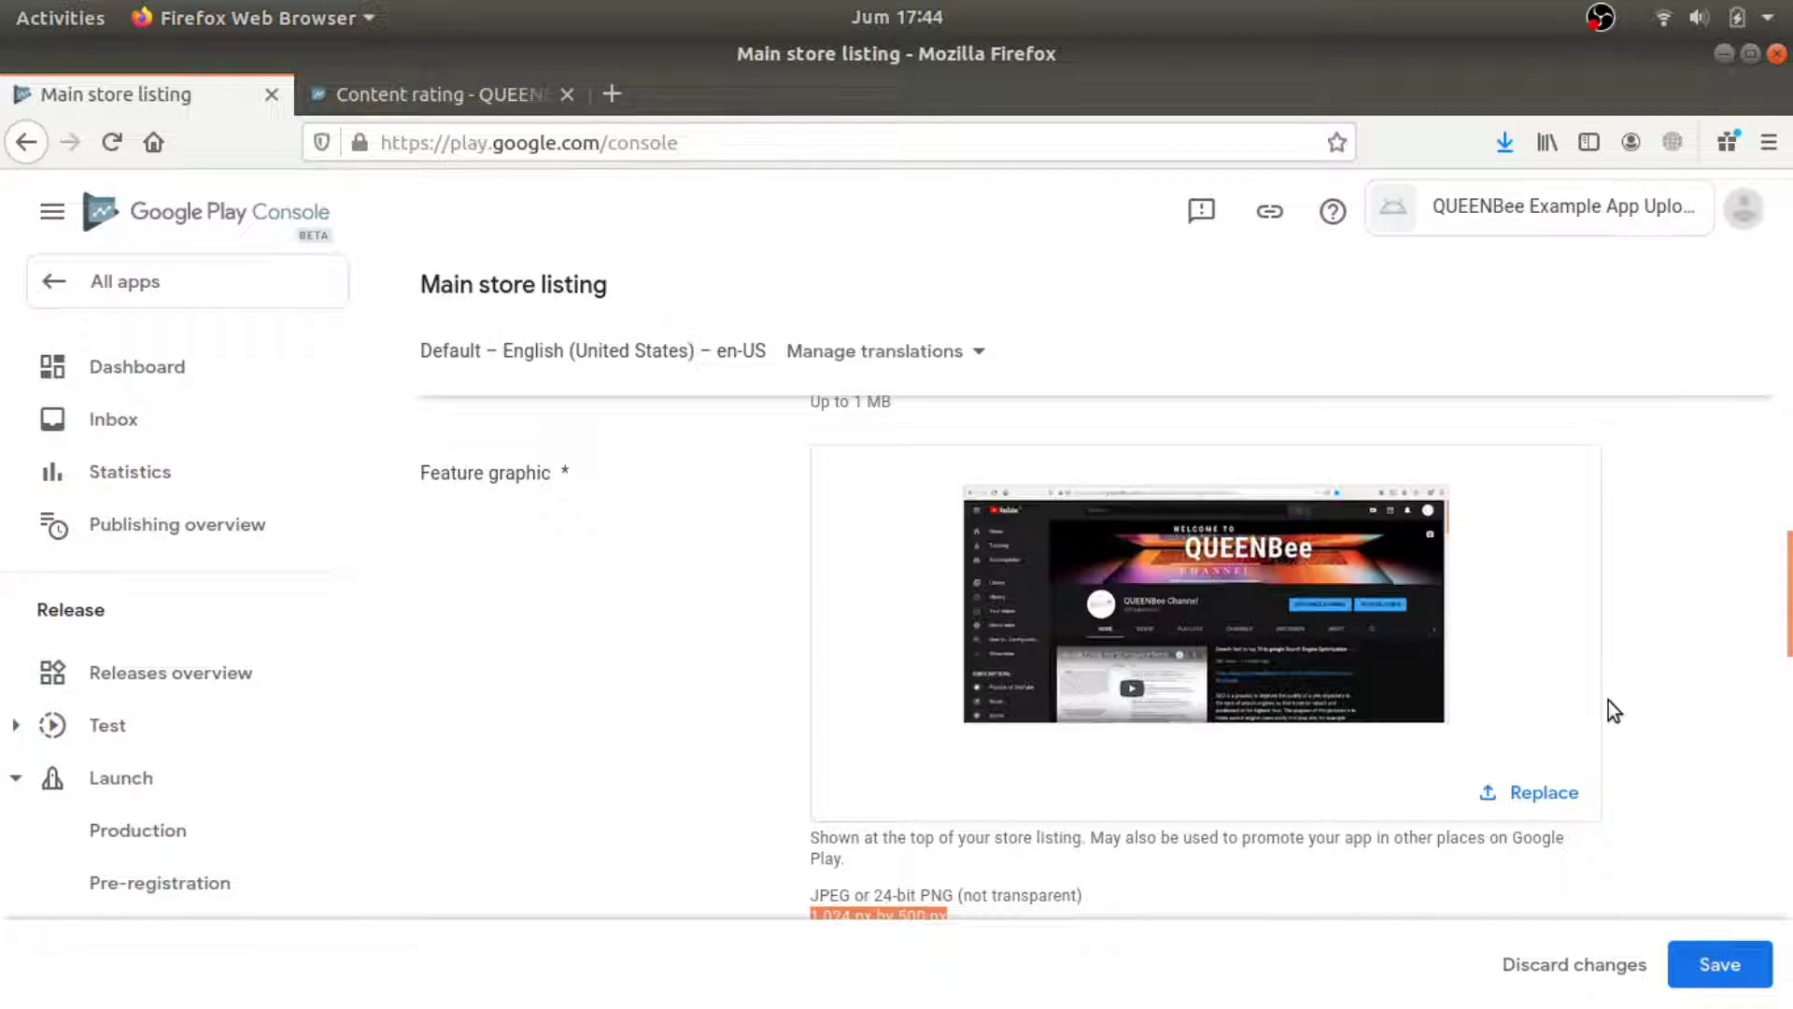
pyautogui.scroll(-3, 1614, 710)
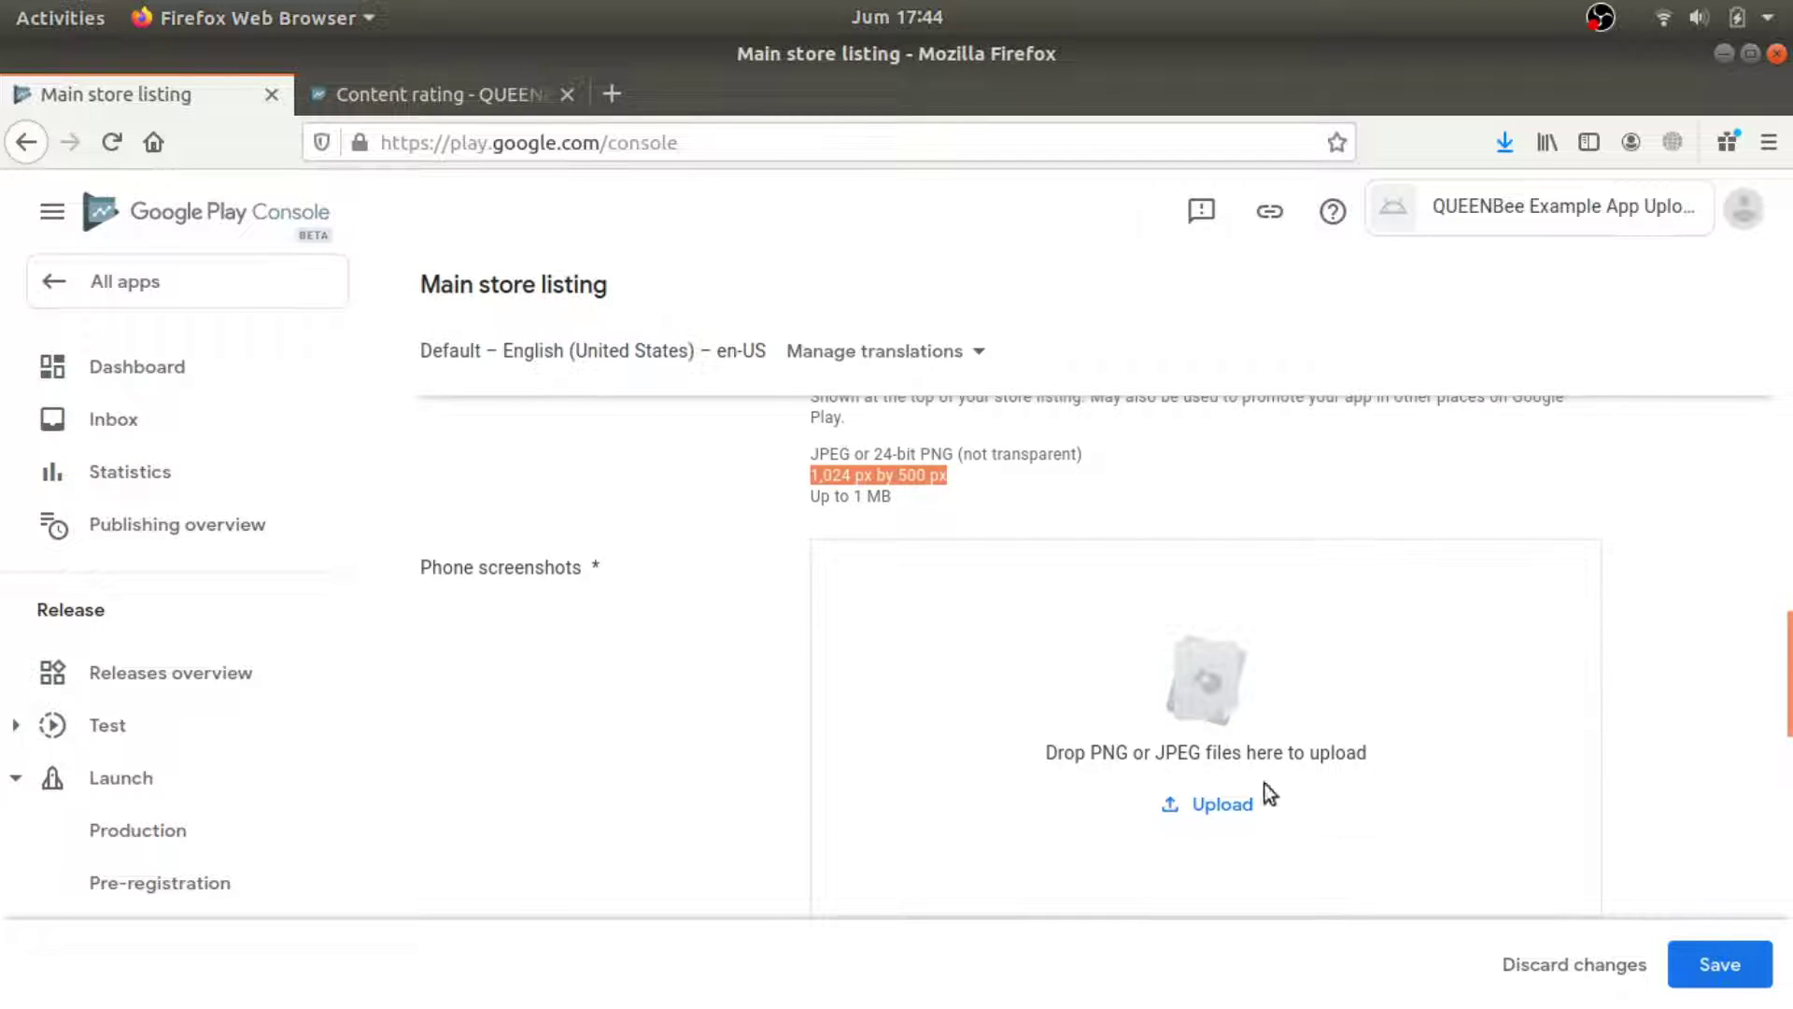
pyautogui.scroll(-1, 1382, 761)
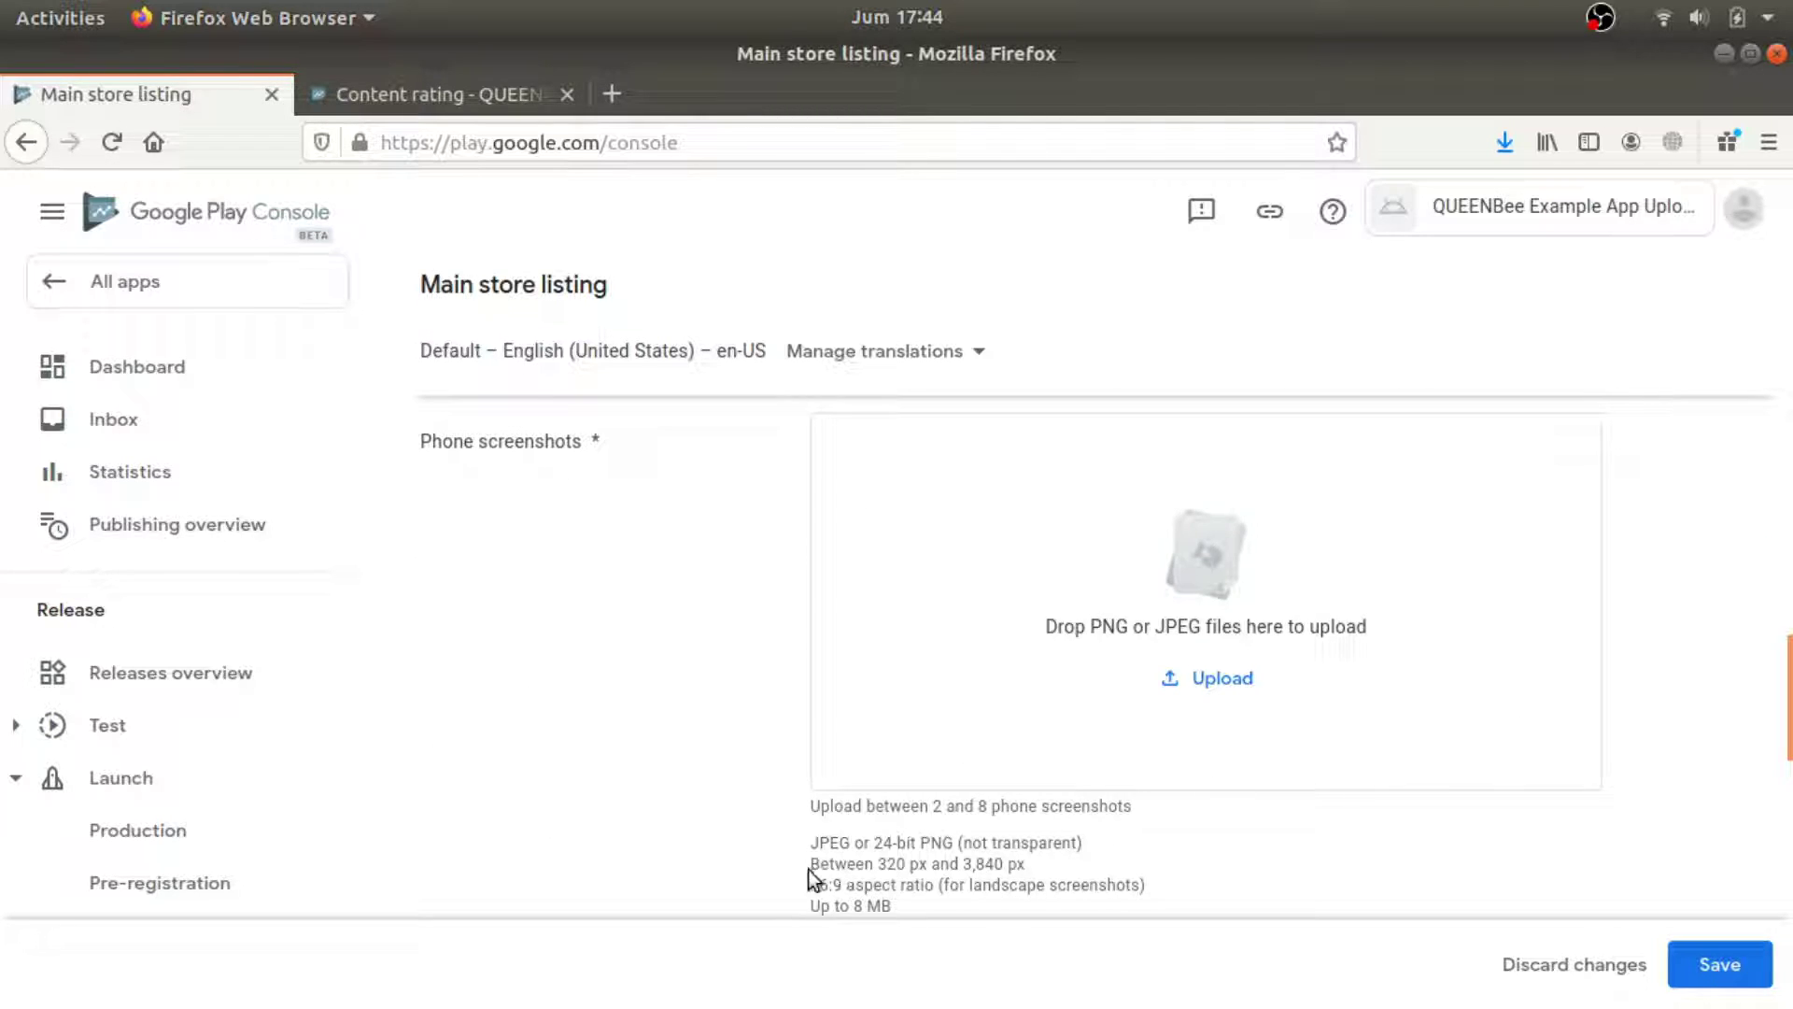
pyautogui.moveTo(805, 867)
pyautogui.mouseDown()
pyautogui.moveTo(868, 869)
pyautogui.moveTo(809, 867)
pyautogui.mouseUp()
pyautogui.click(1223, 679)
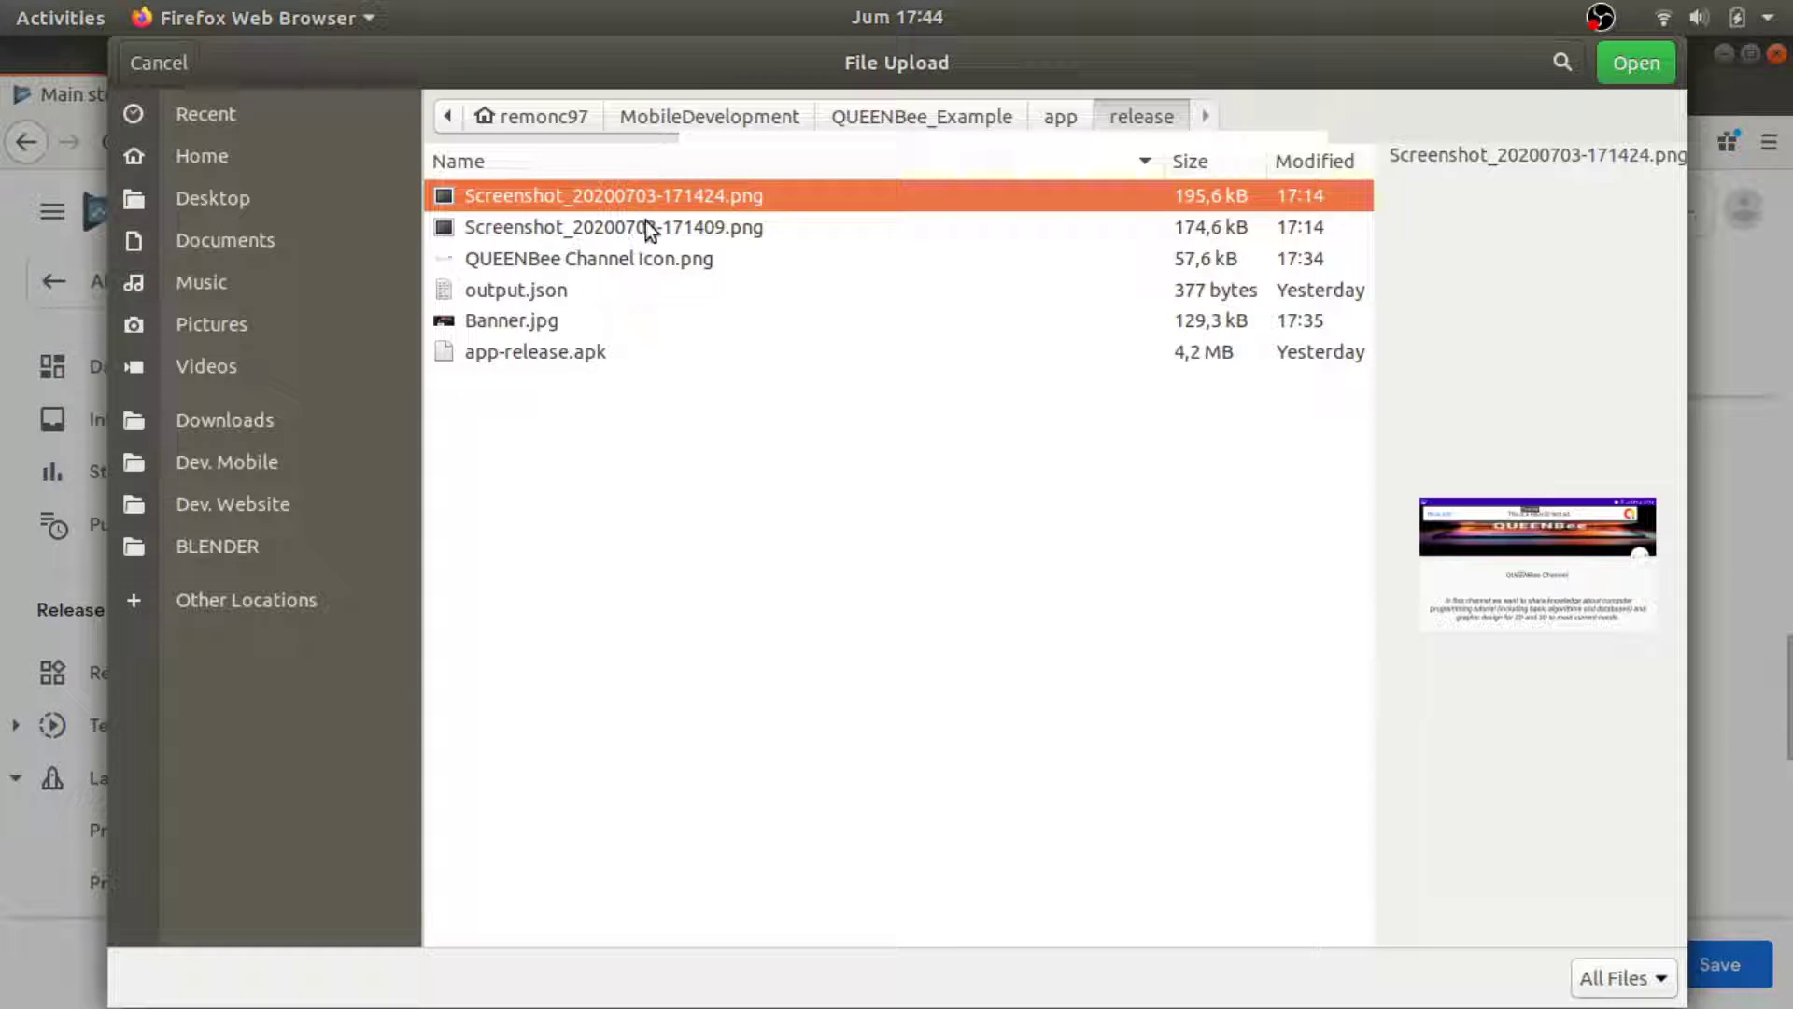
pyautogui.click(654, 225)
pyautogui.keyDown('ctrl'); pyautogui.click(669, 191); pyautogui.keyUp('ctrl')
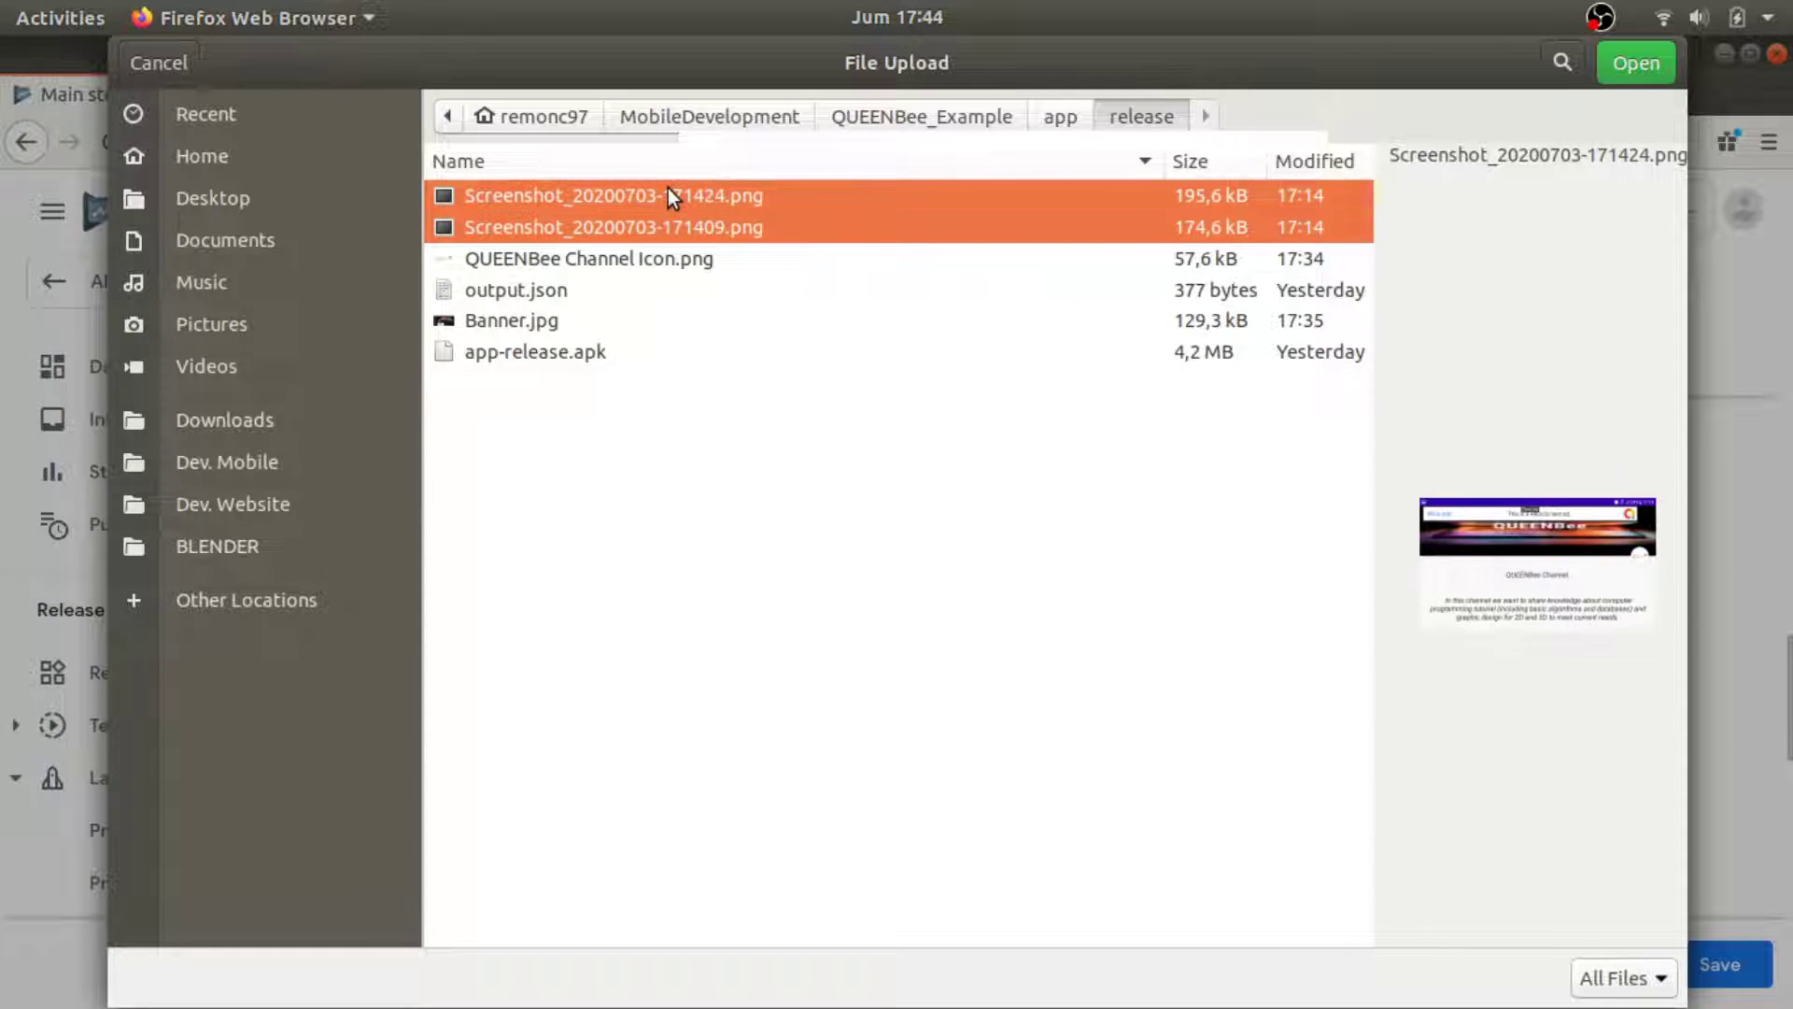
pyautogui.click(1635, 65)
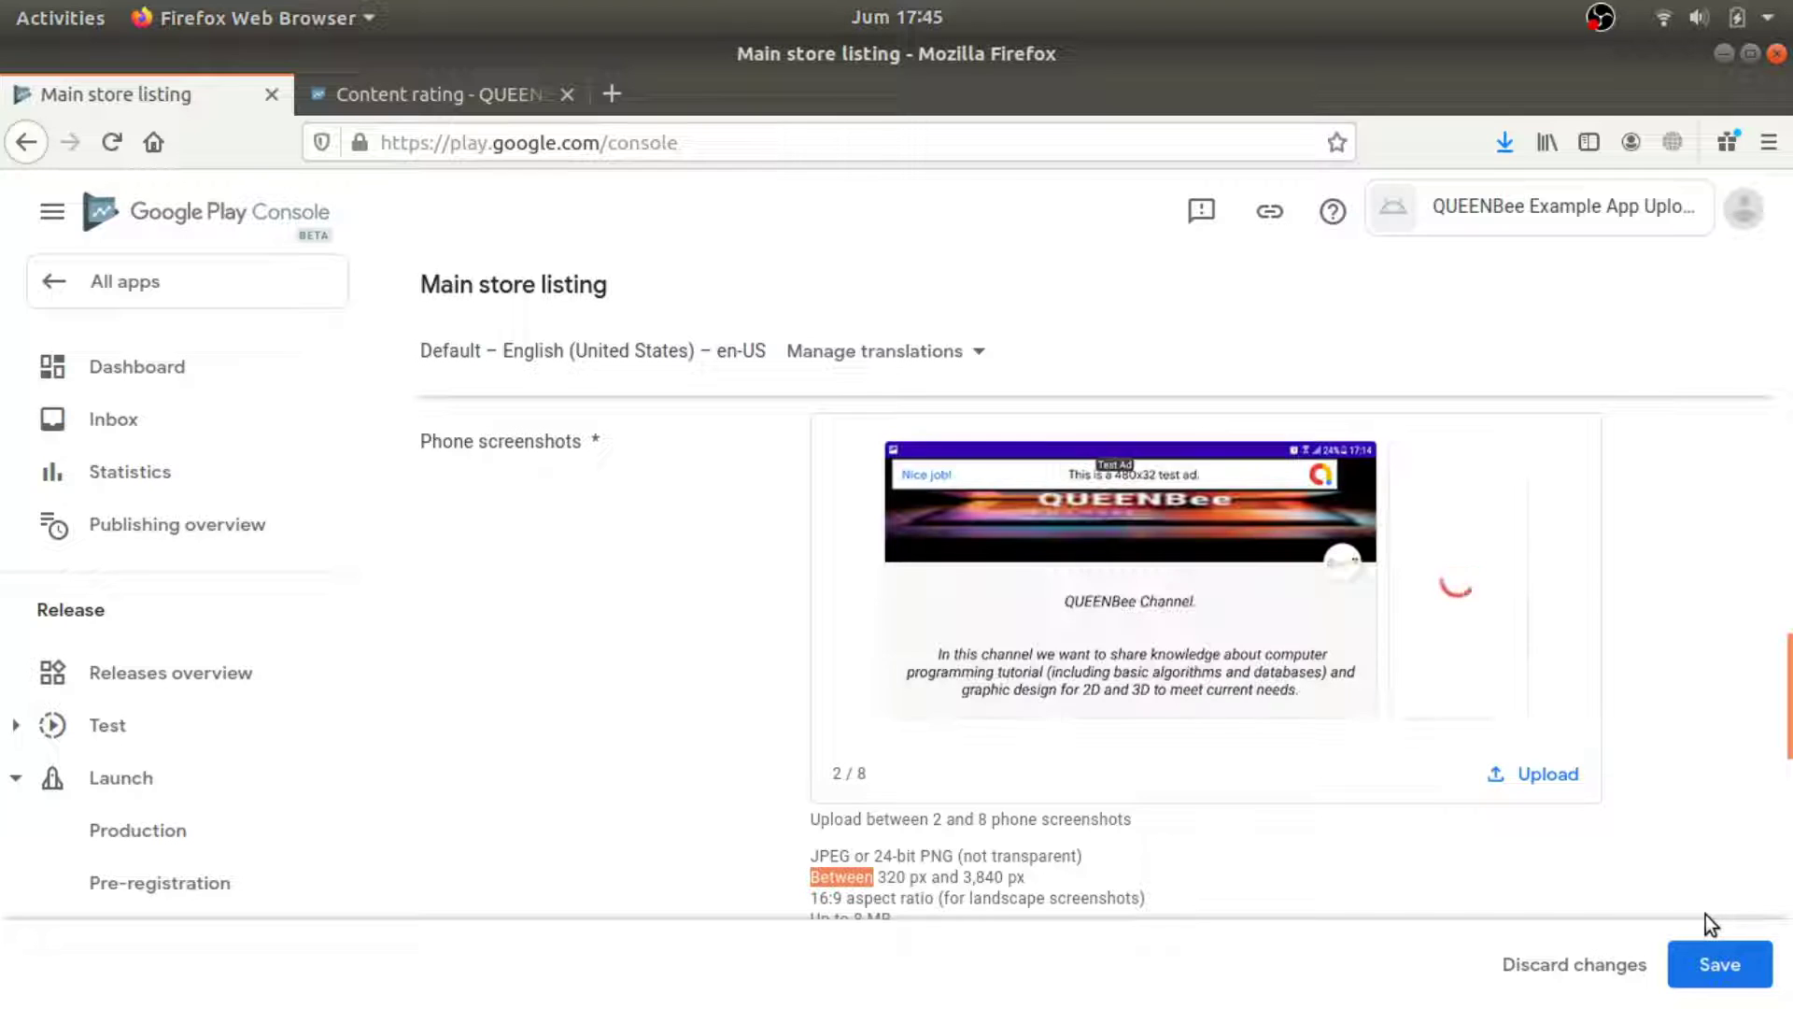
pyautogui.click(1746, 974)
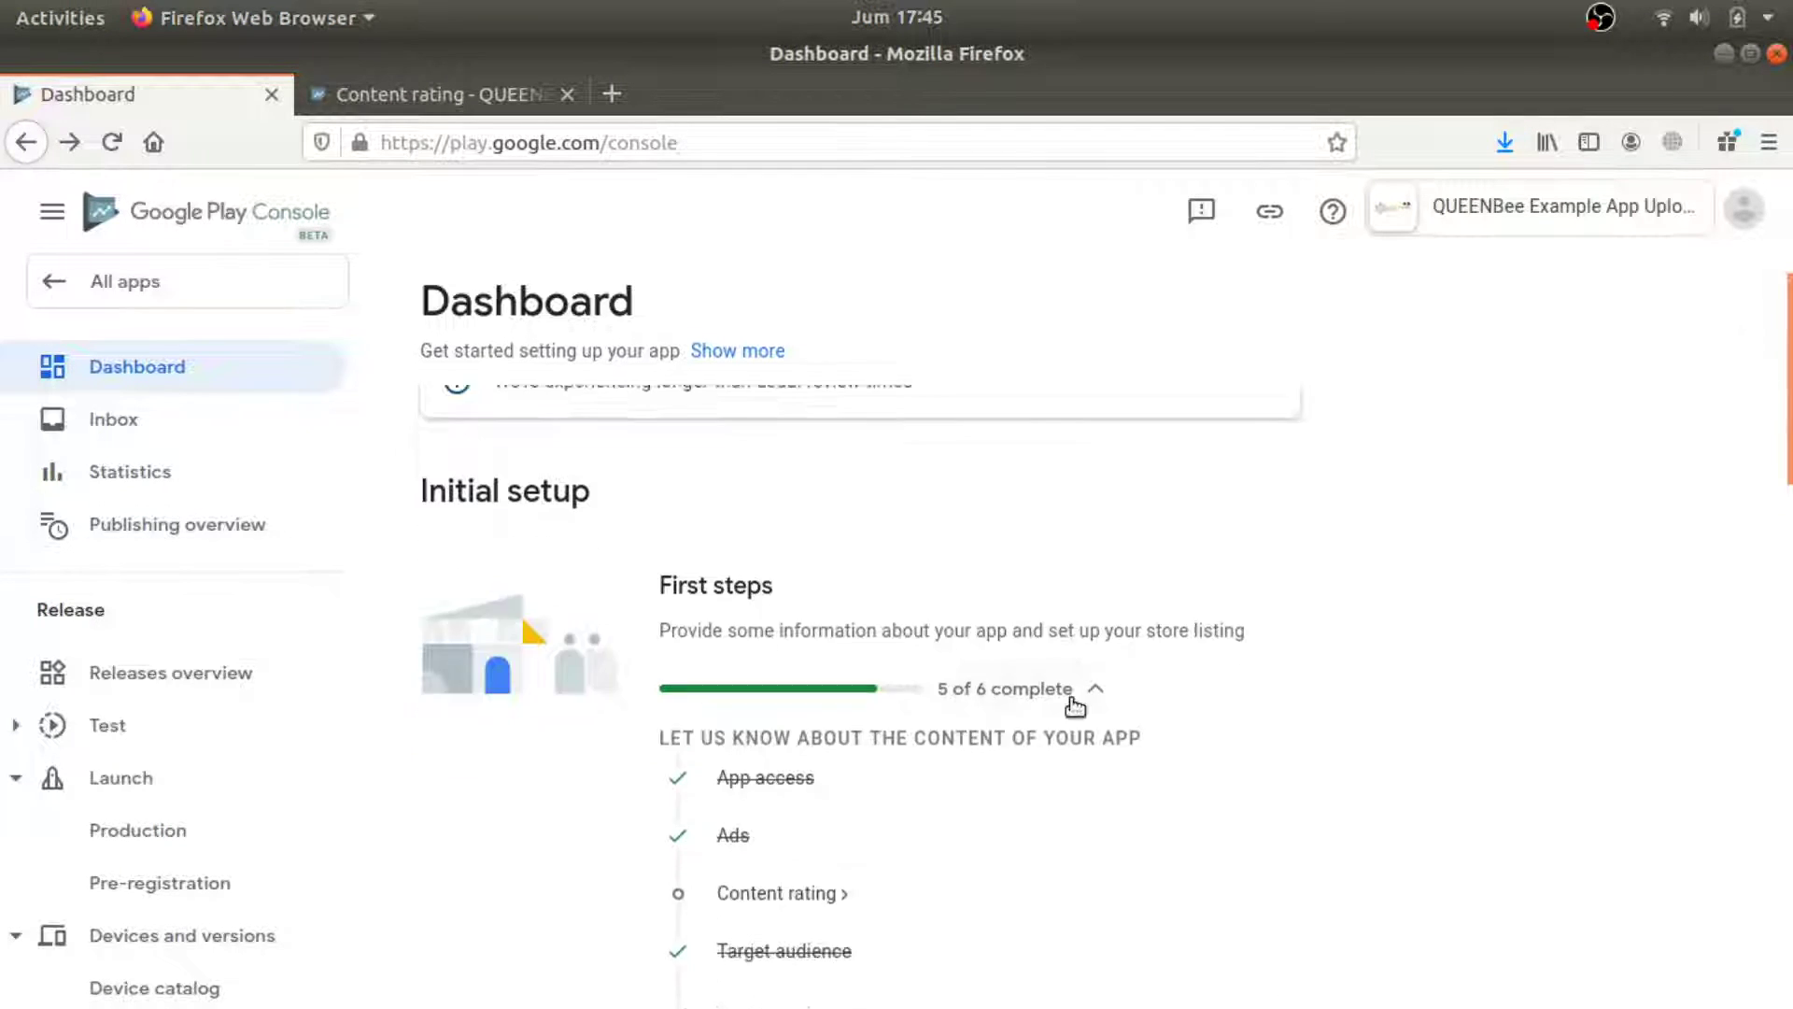
# Reveal the pending internal testing setup tasks on the Dashboard.
pyautogui.scroll(-5, 1065, 691)
pyautogui.scroll(-2, 1070, 708)
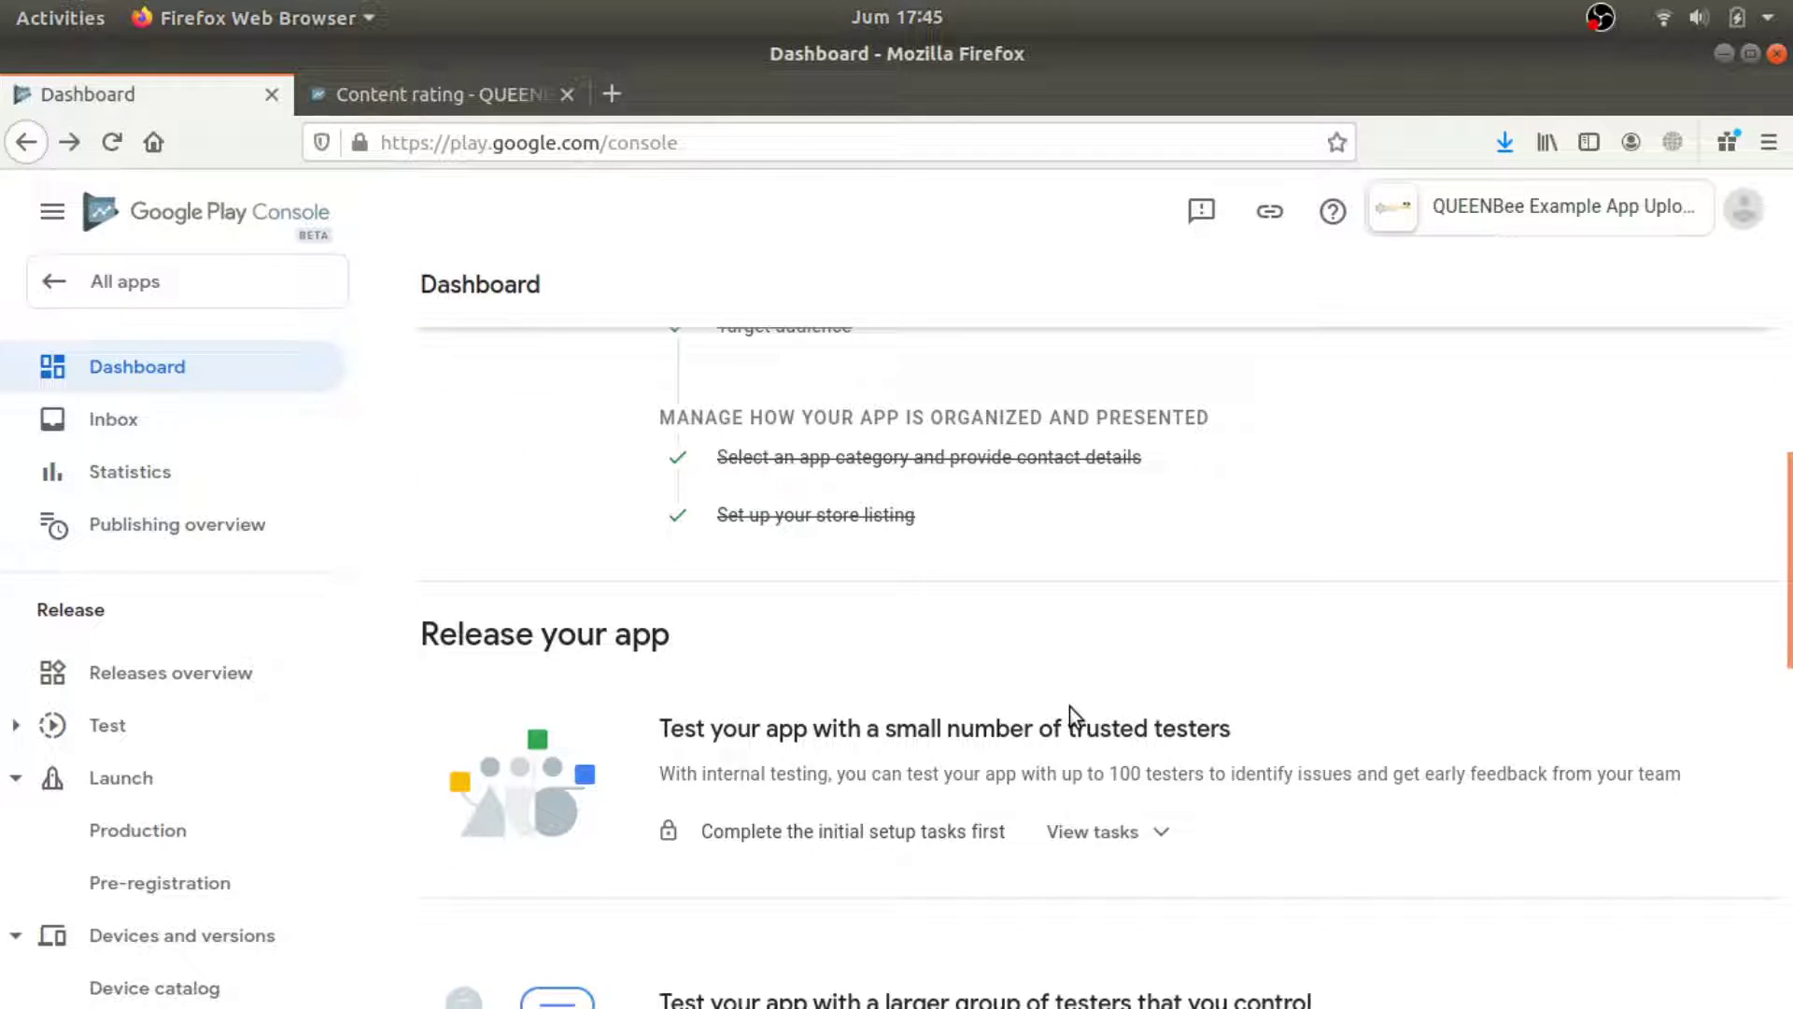
pyautogui.scroll(-1, 841, 616)
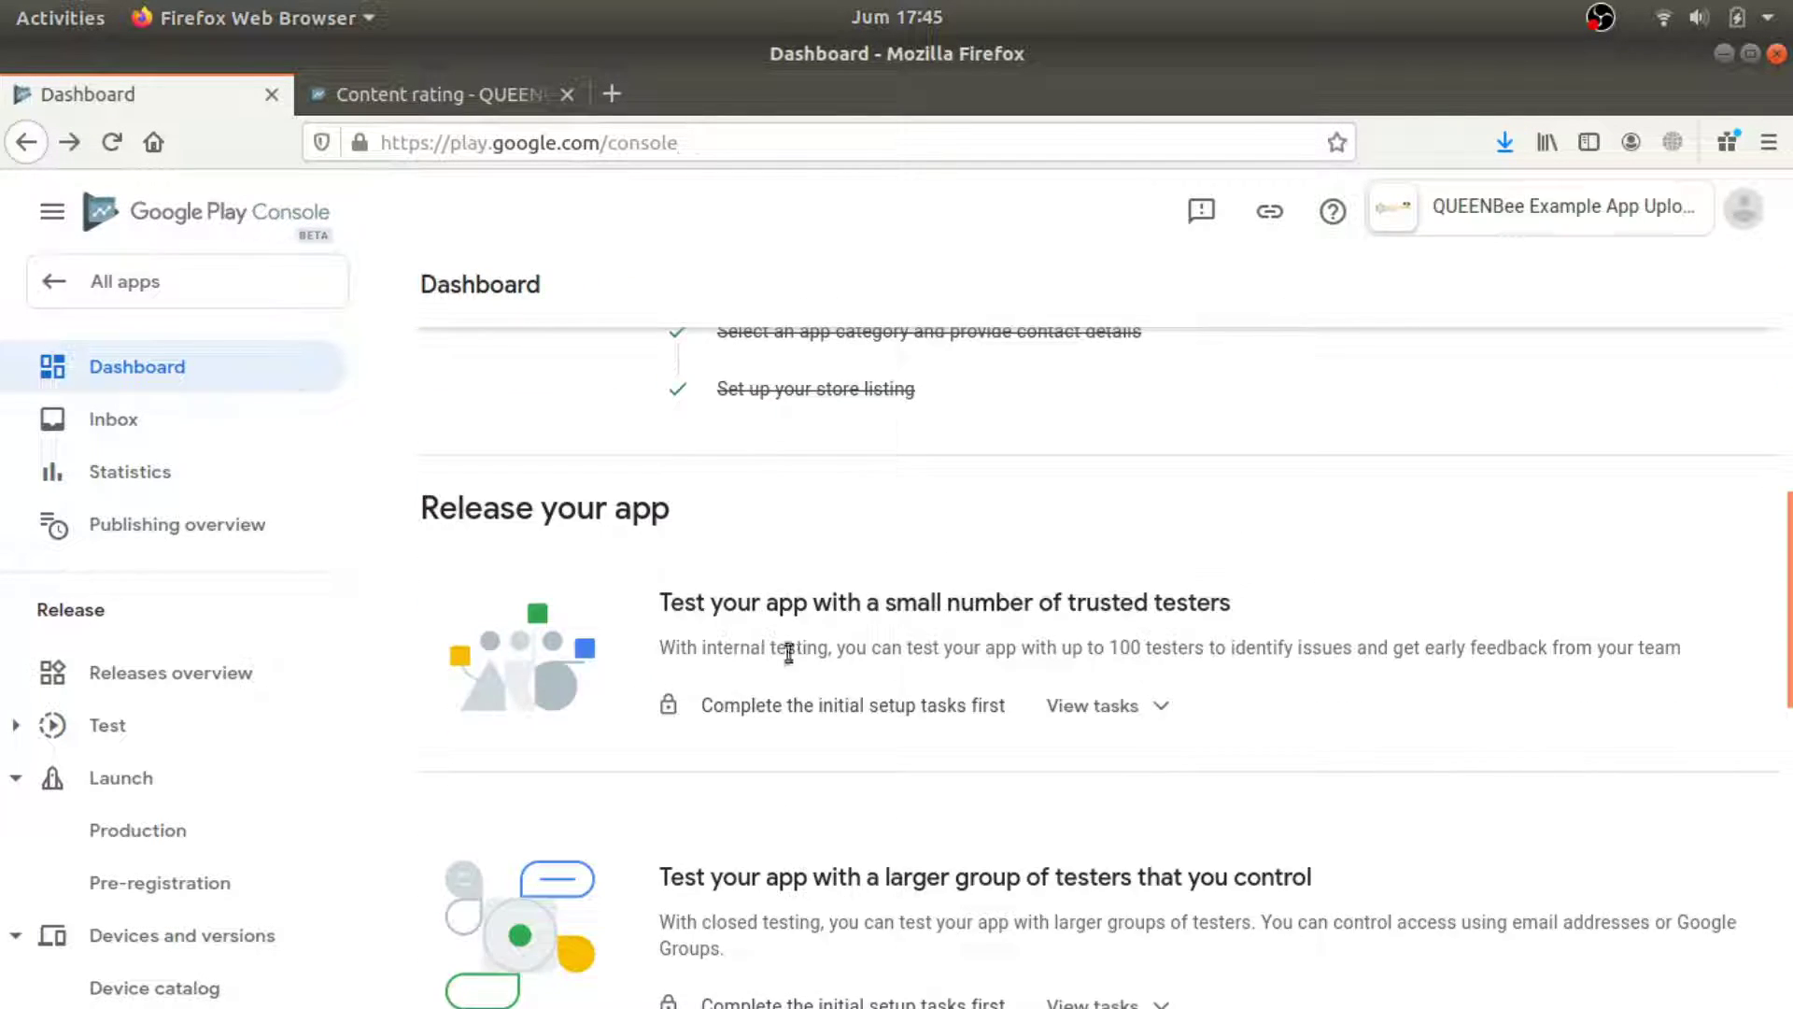
pyautogui.click(1172, 693)
# Reveal the pending tasks under Publish your app for production.
pyautogui.scroll(4, 1137, 699)
pyautogui.scroll(-2, 1134, 699)
pyautogui.scroll(-5, 1134, 700)
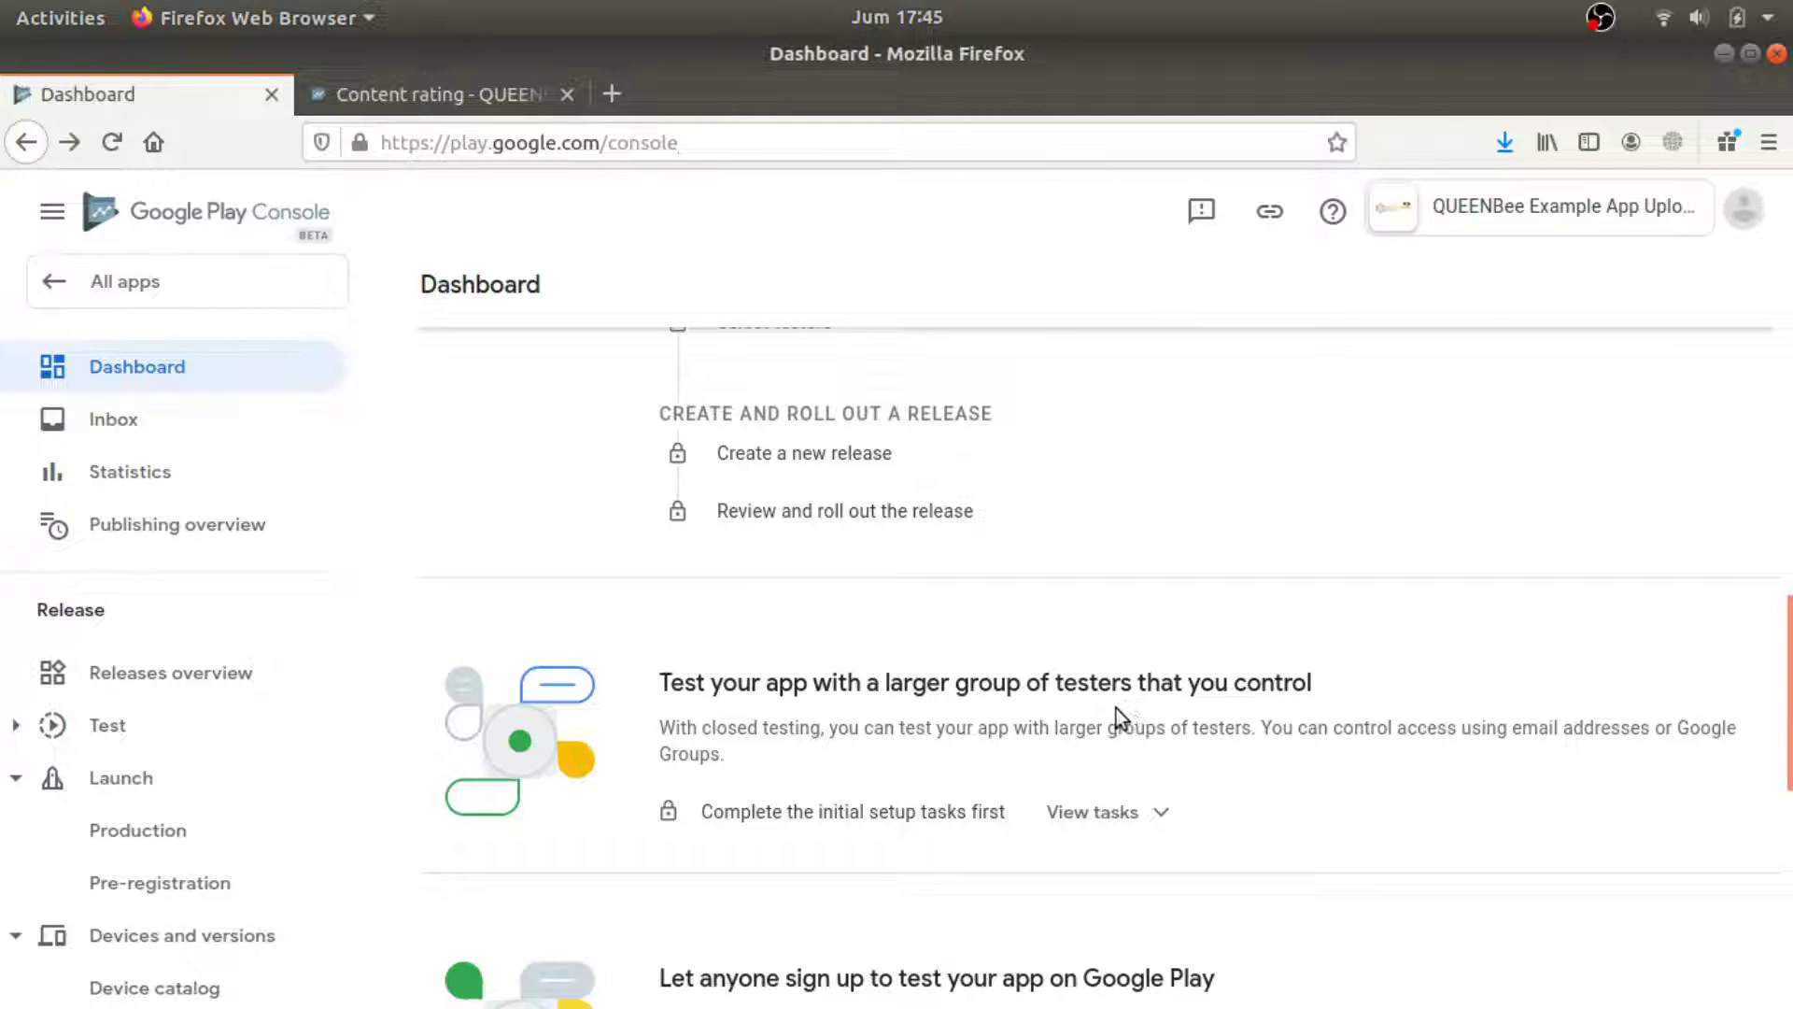
pyautogui.scroll(-5, 1101, 710)
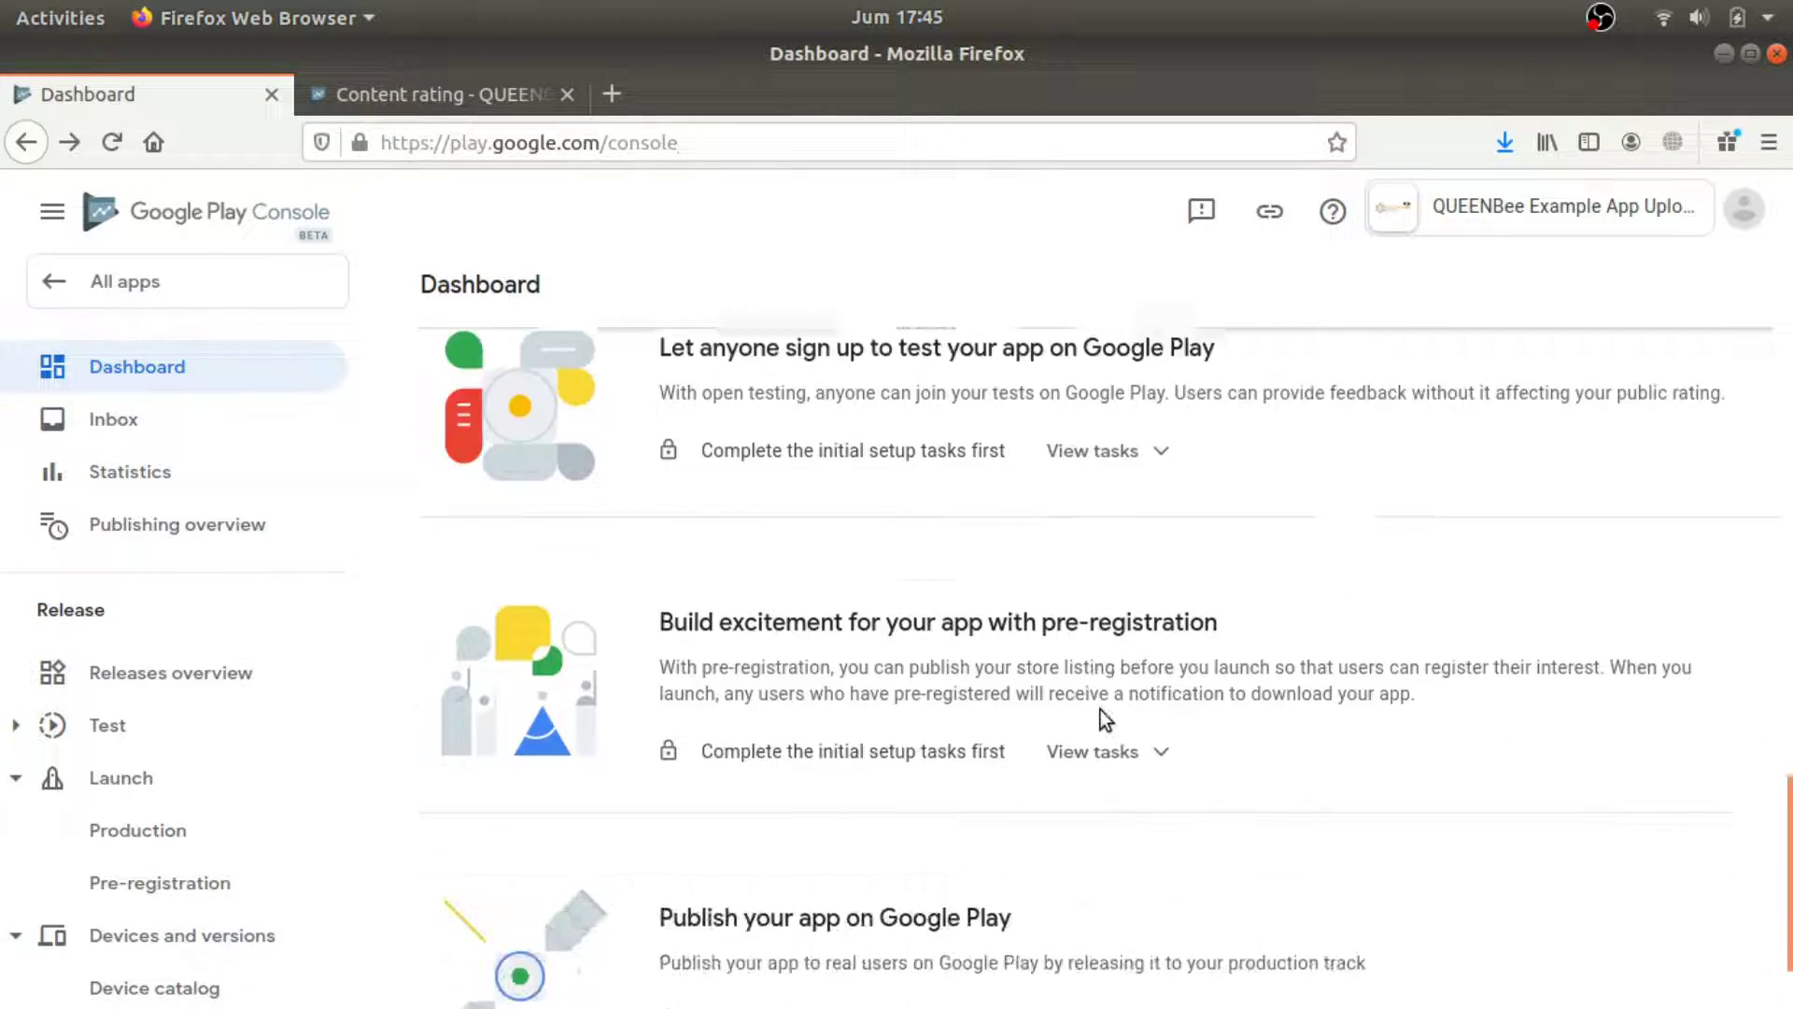
pyautogui.scroll(-1, 1101, 710)
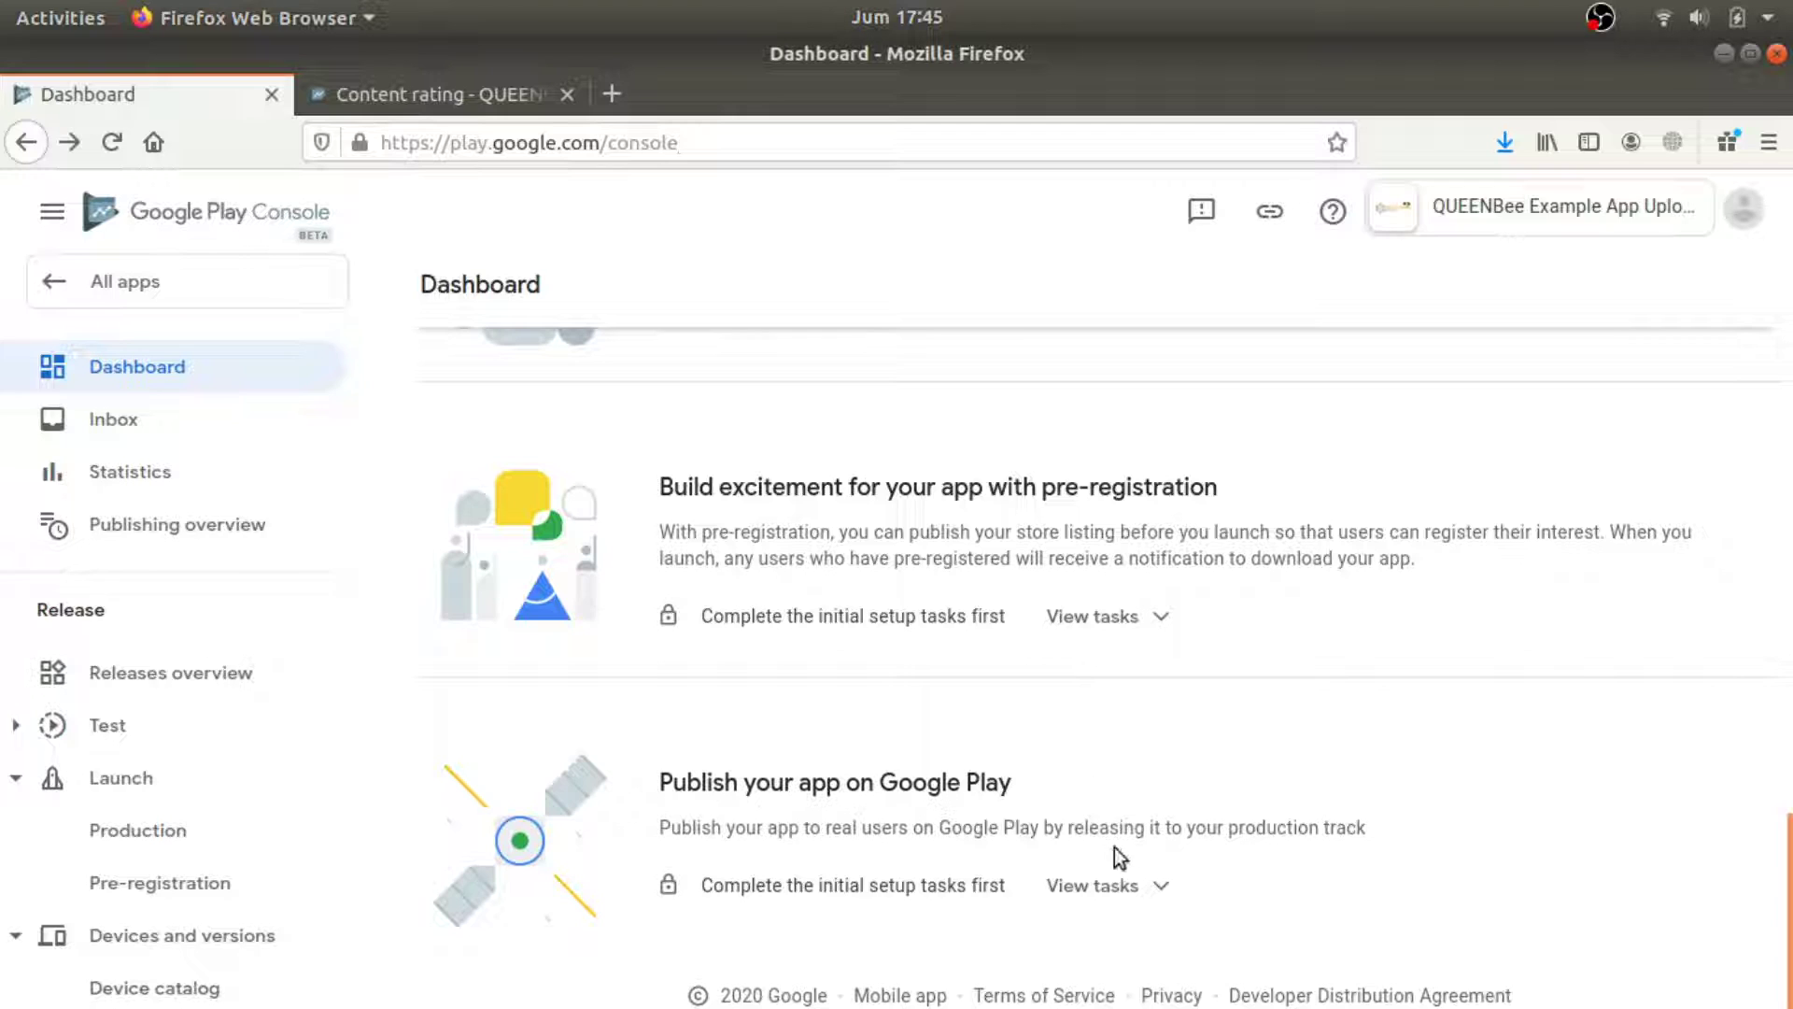
pyautogui.click(1140, 881)
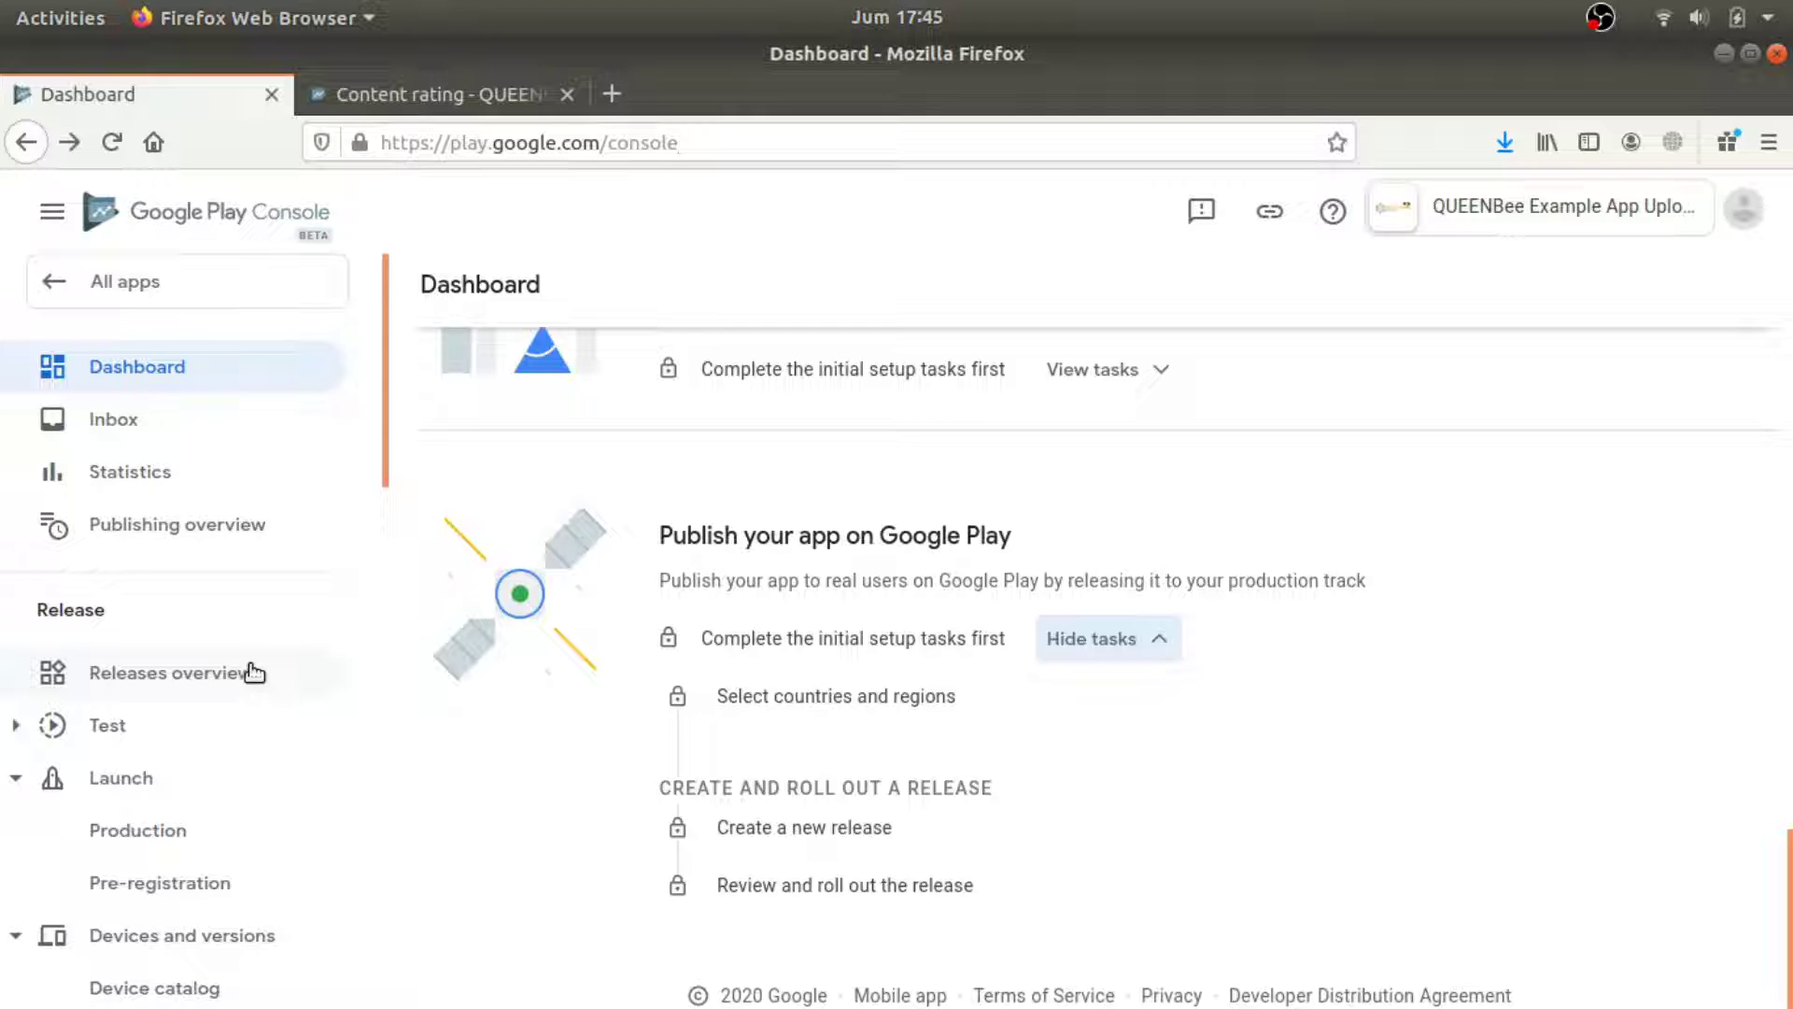
pyautogui.scroll(-3, 236, 673)
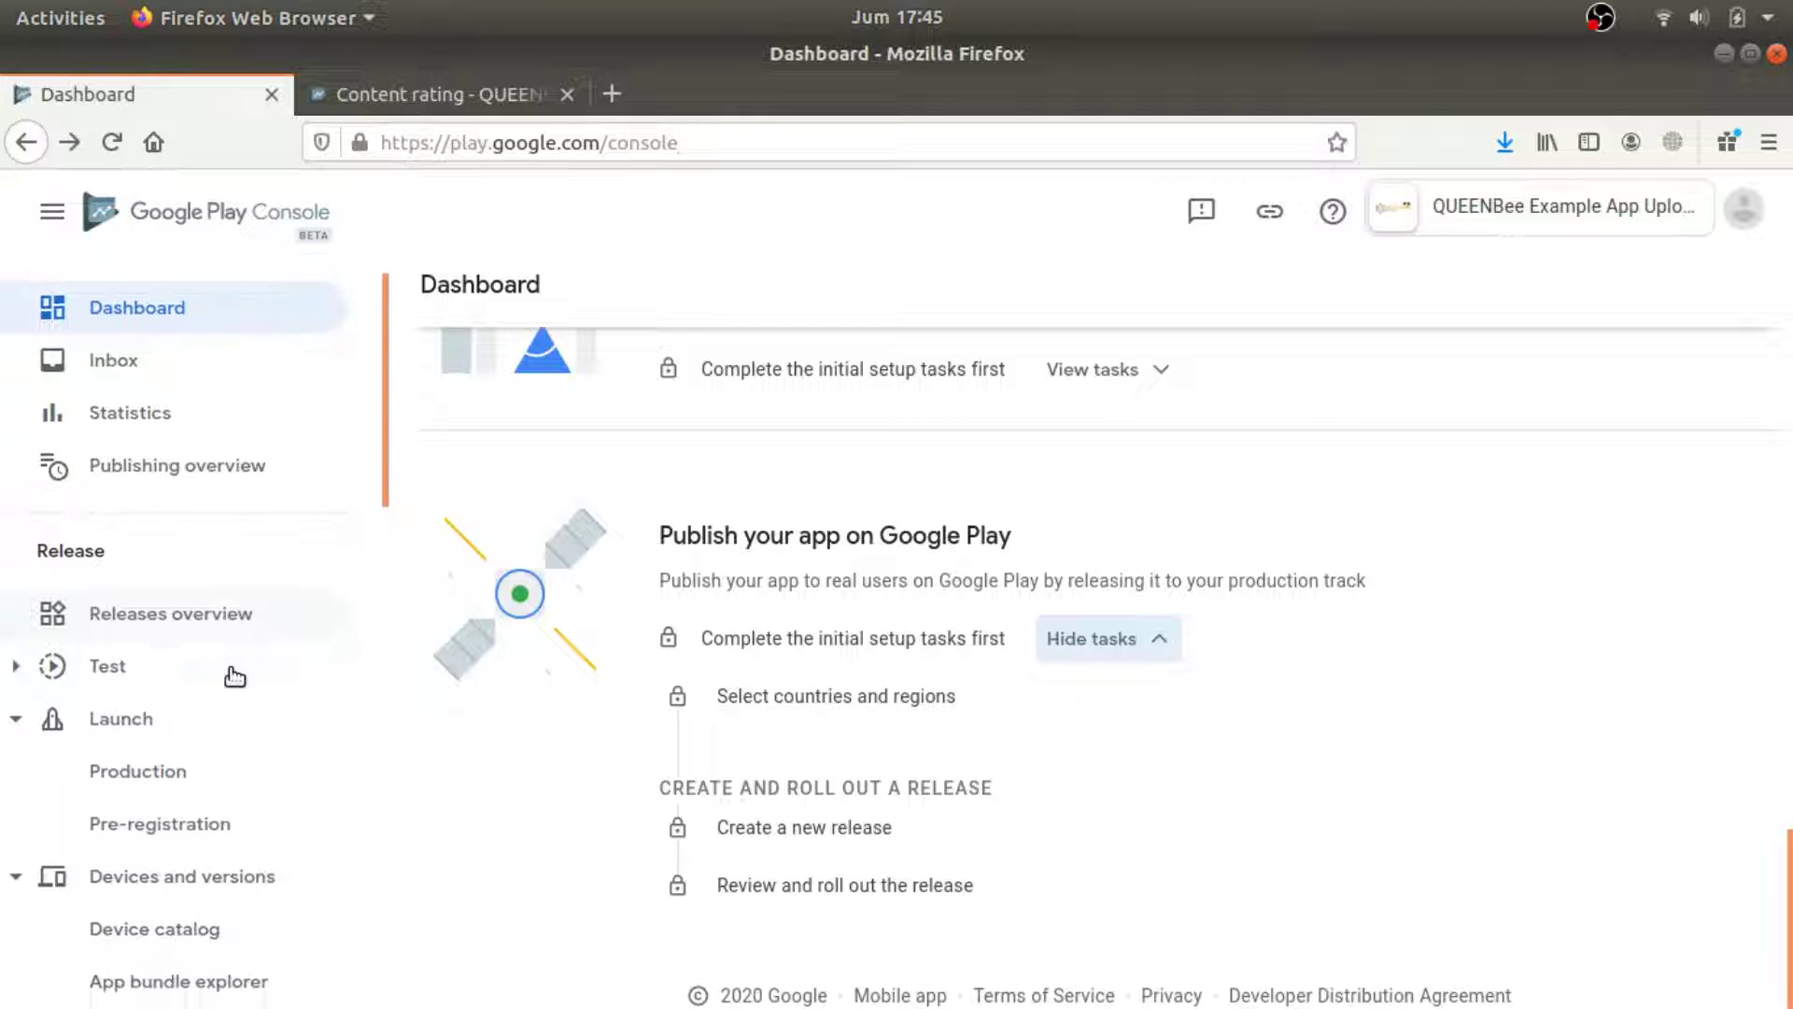
# Open Launch > Production, check the Releases list, and create a new production release.
pyautogui.rightClick(168, 705)
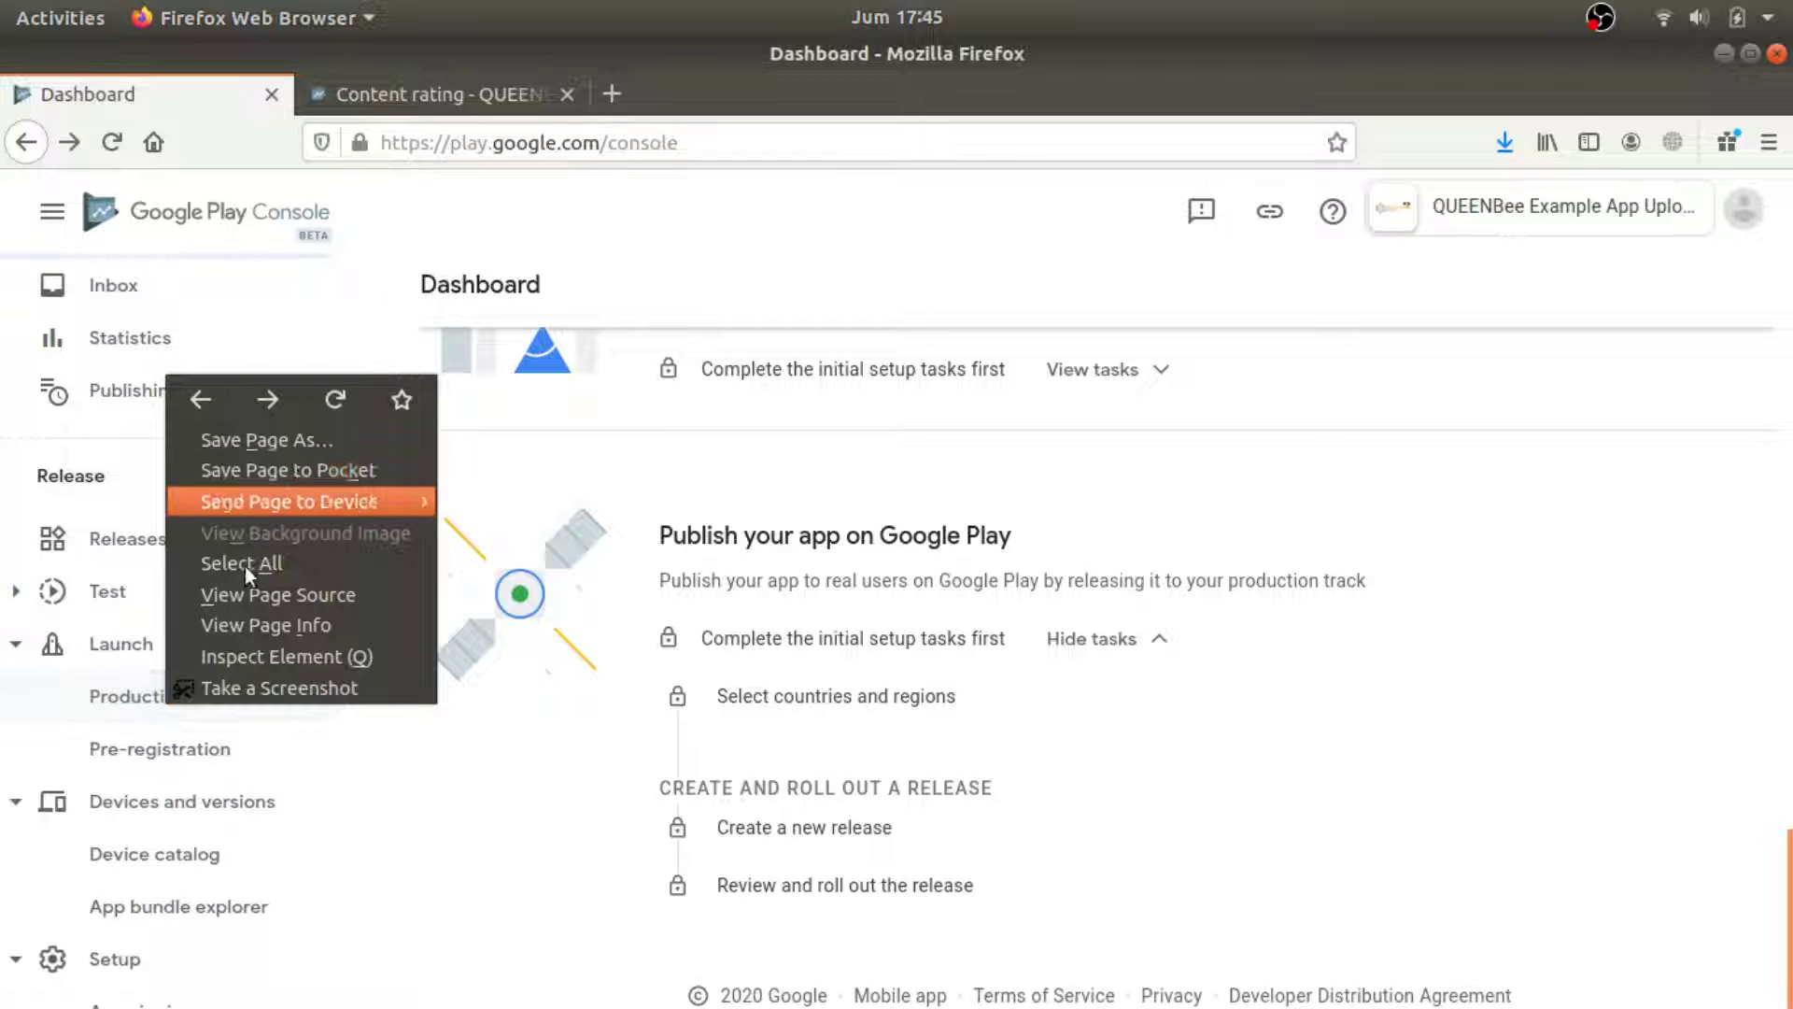
pyautogui.click(117, 703)
pyautogui.click(111, 712)
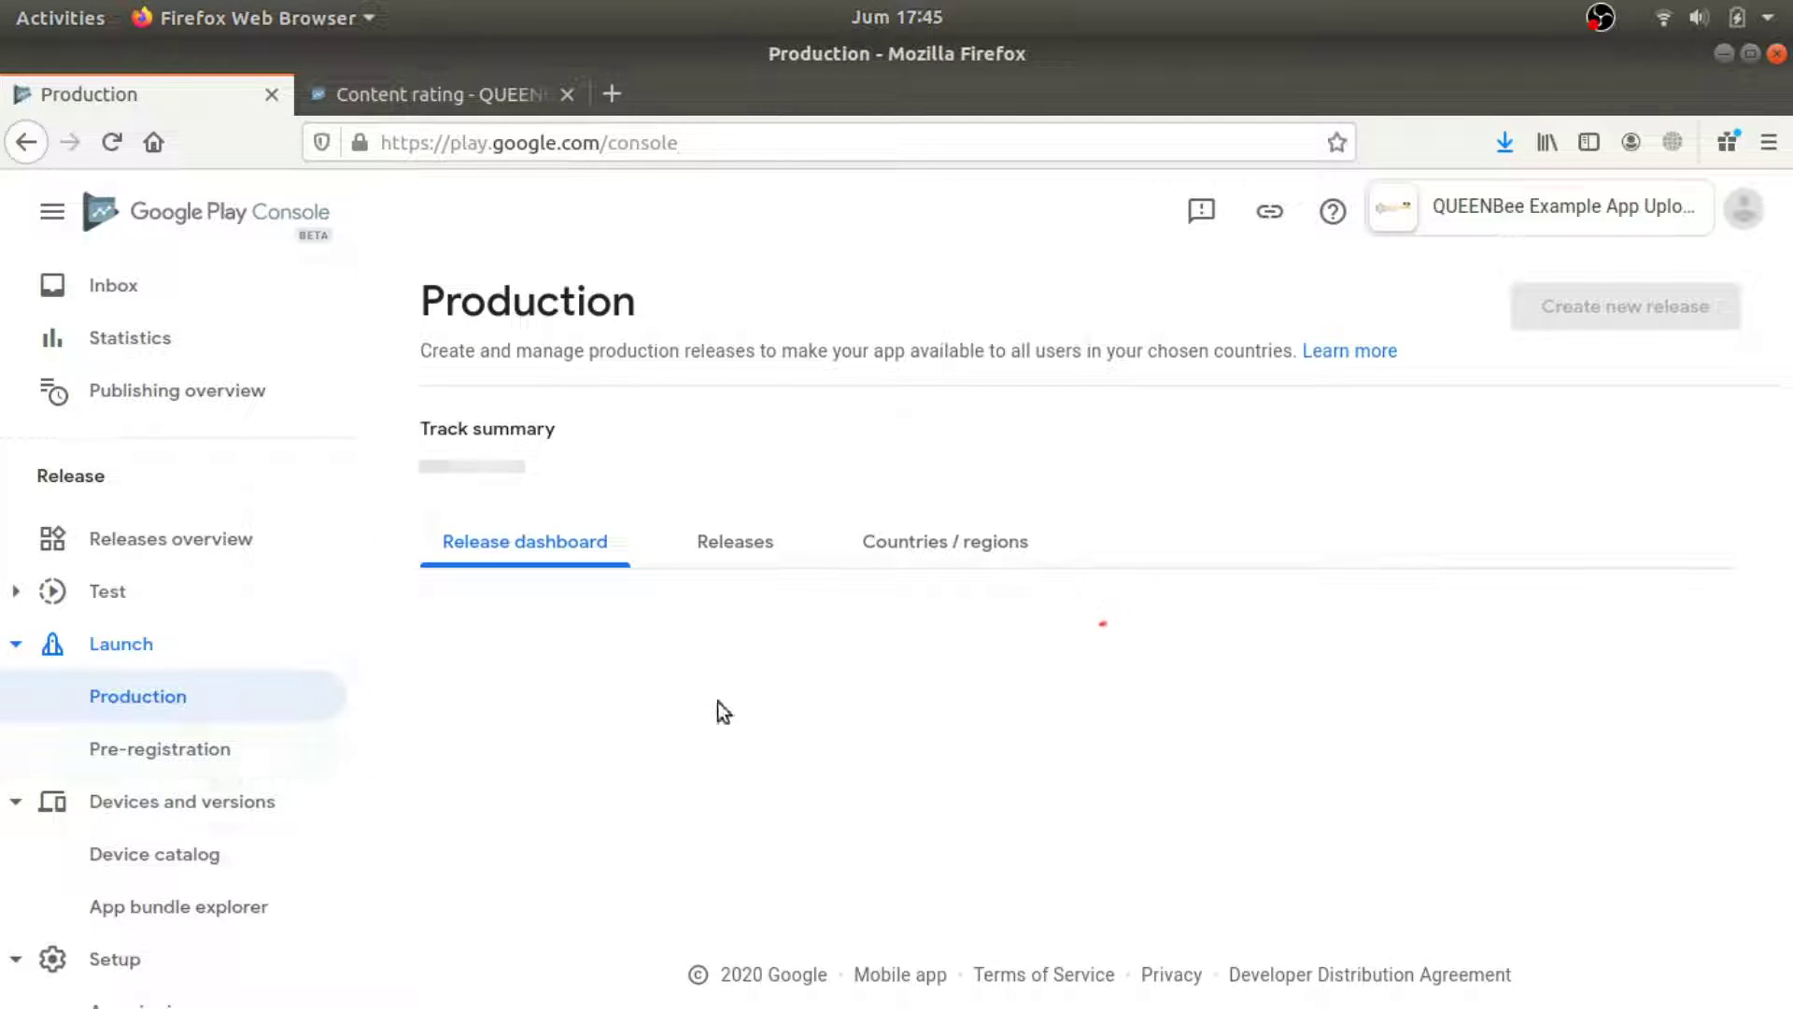
pyautogui.click(701, 561)
pyautogui.click(511, 567)
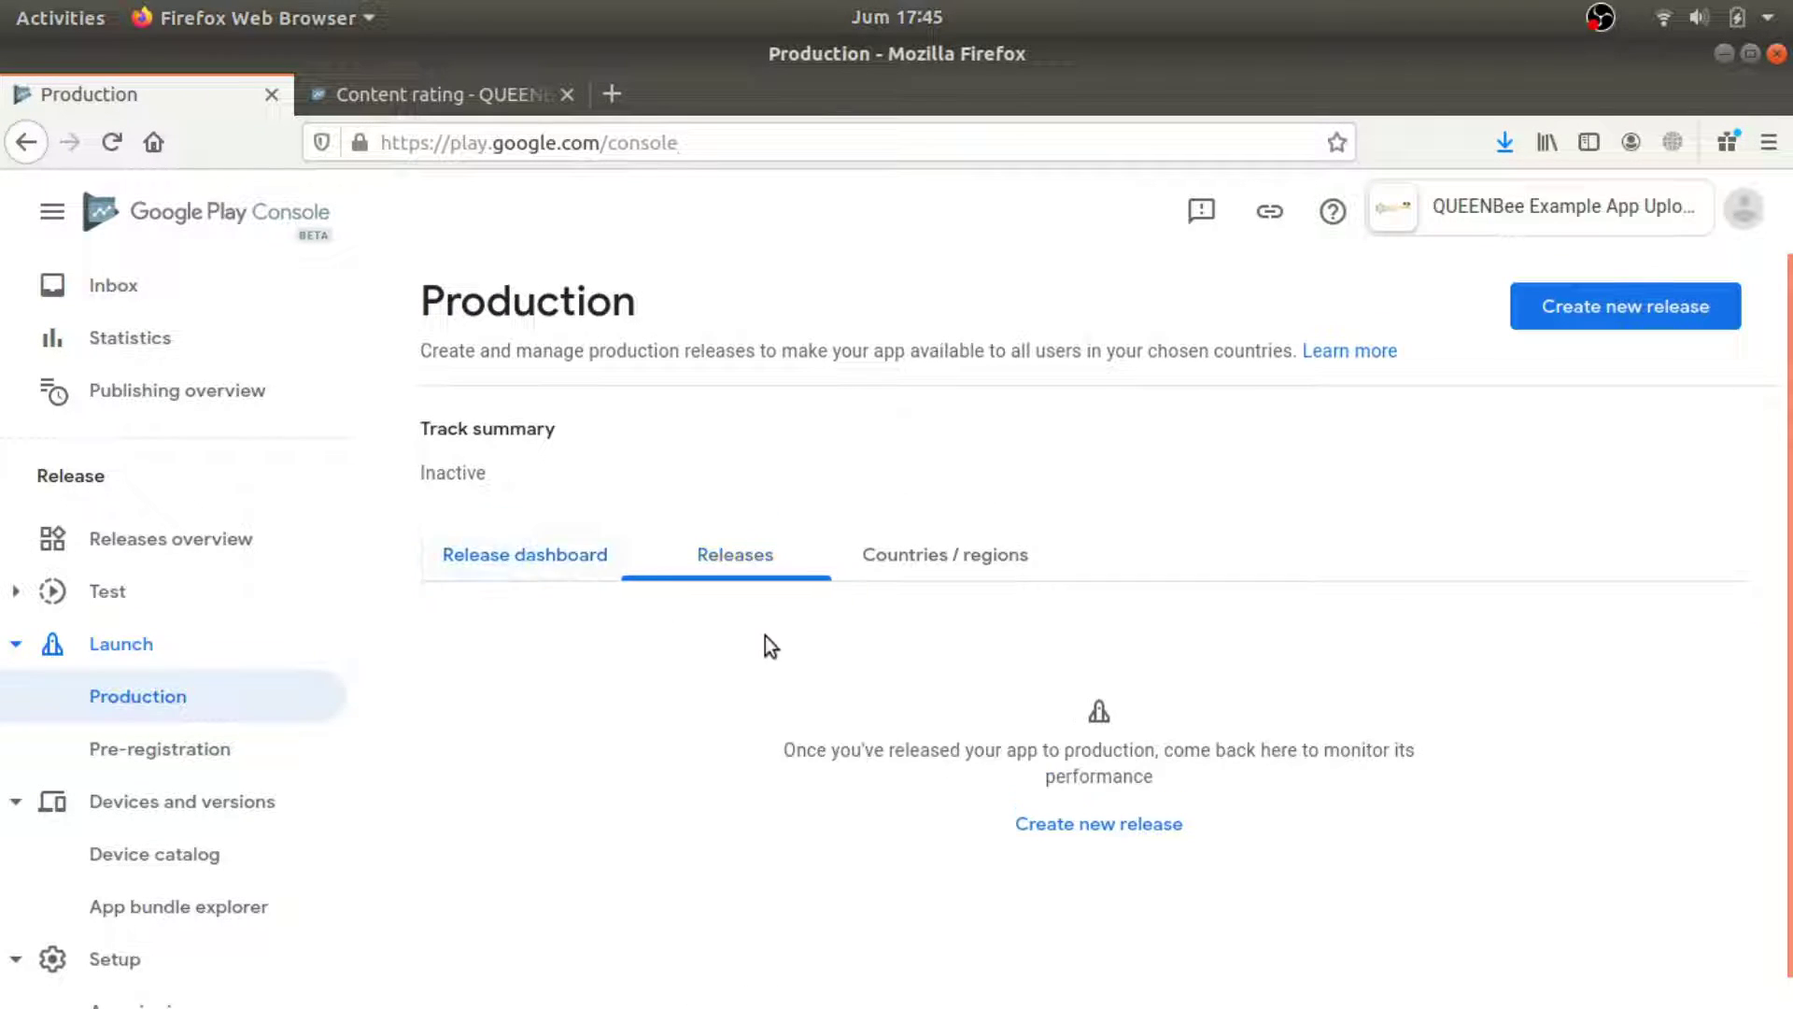
pyautogui.click(1521, 306)
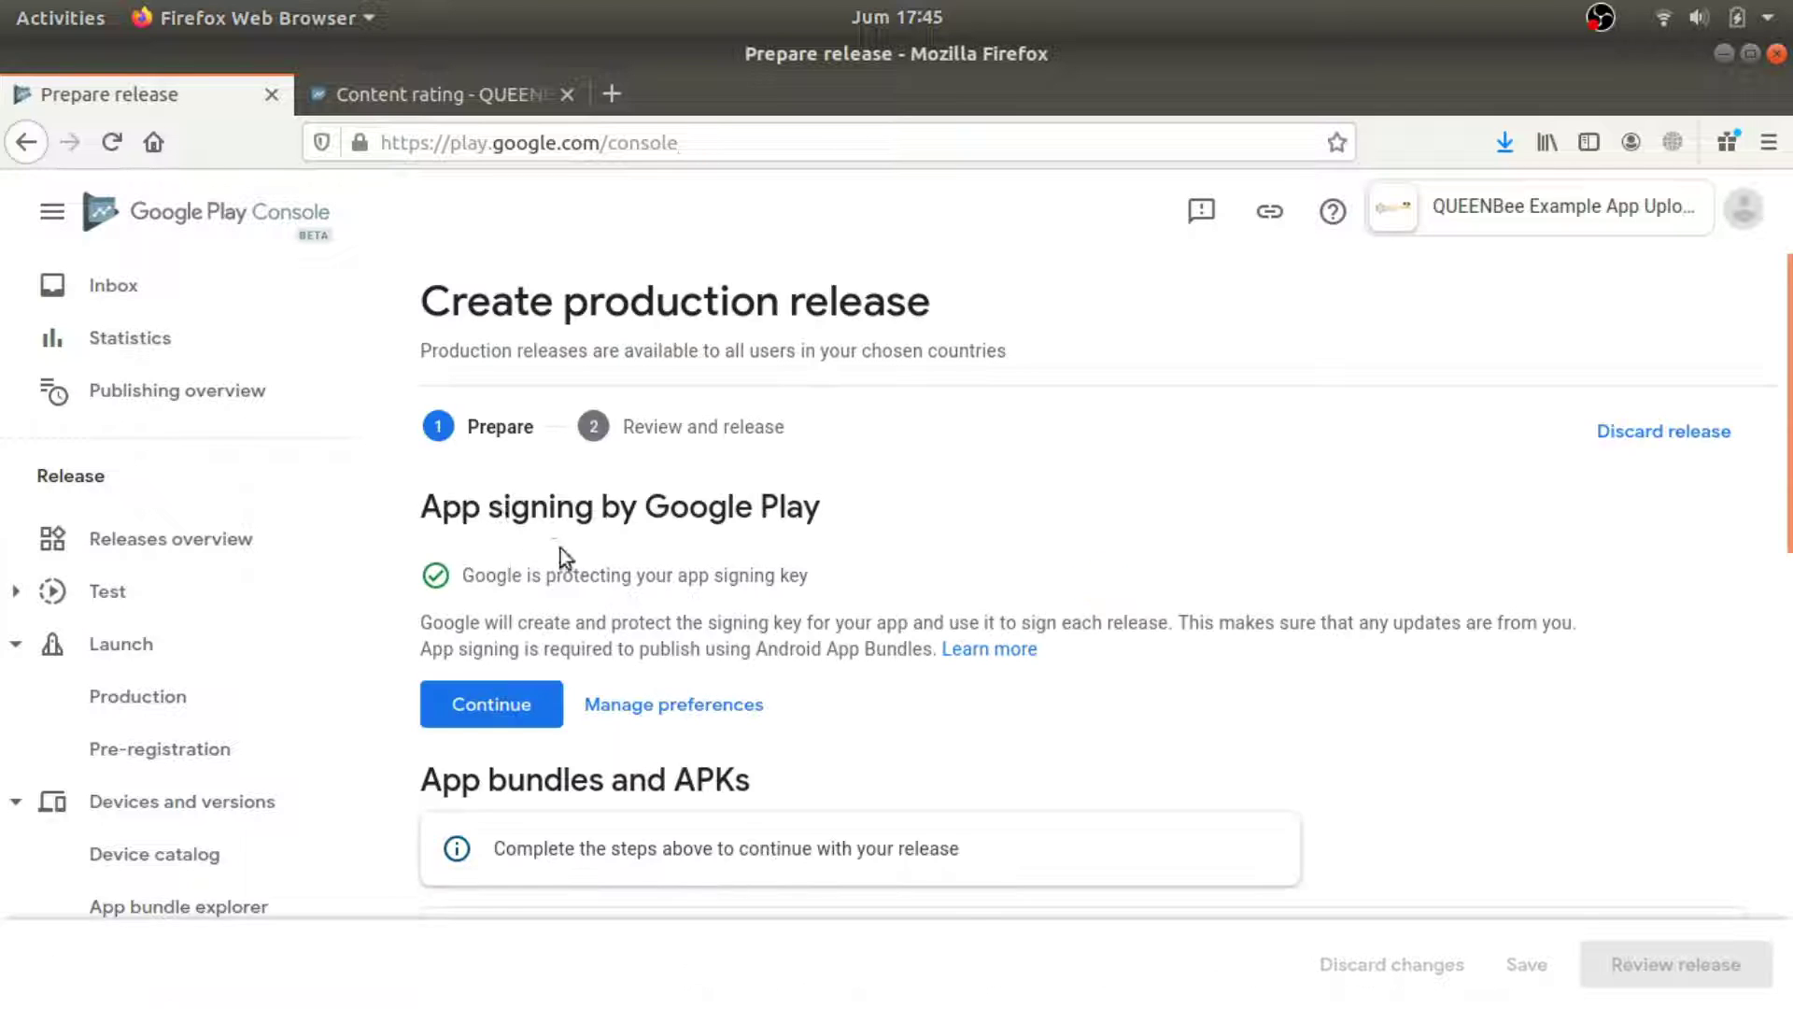
# Accept Google Play app signing and upload app-release.apk as version 1 (1.0).
pyautogui.click(493, 704)
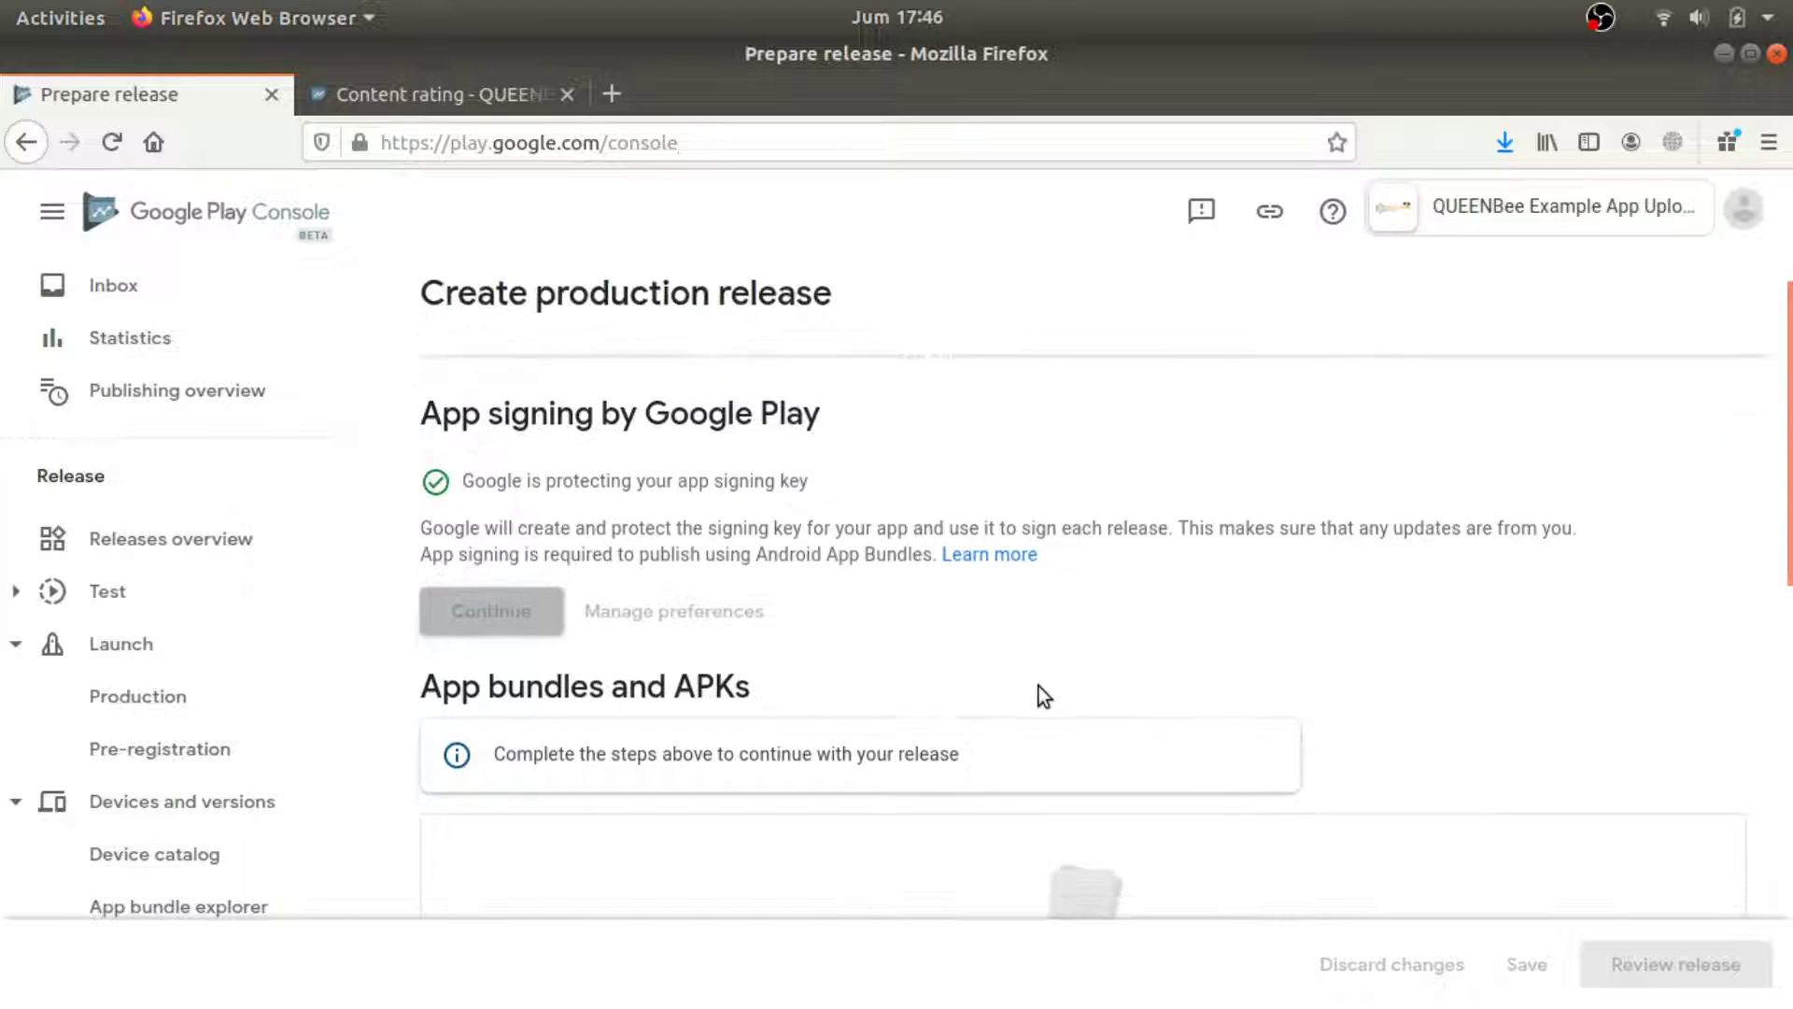
pyautogui.scroll(-2, 1039, 687)
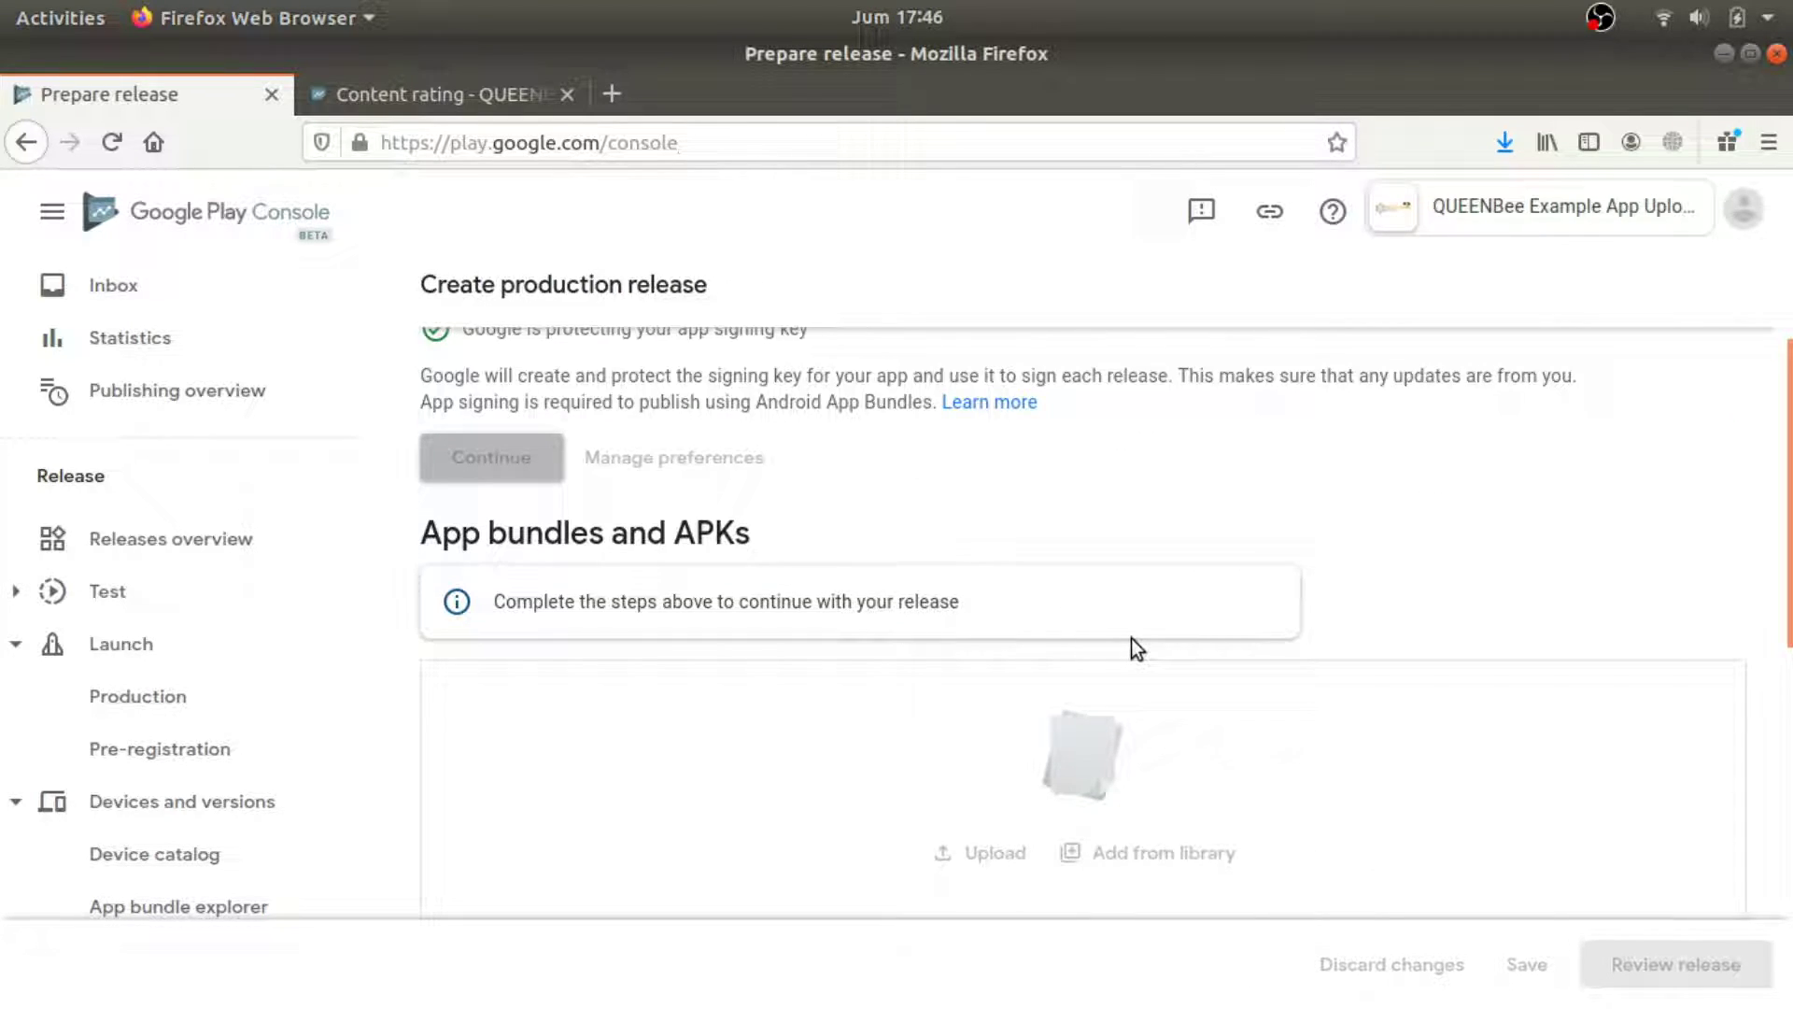
pyautogui.click(994, 620)
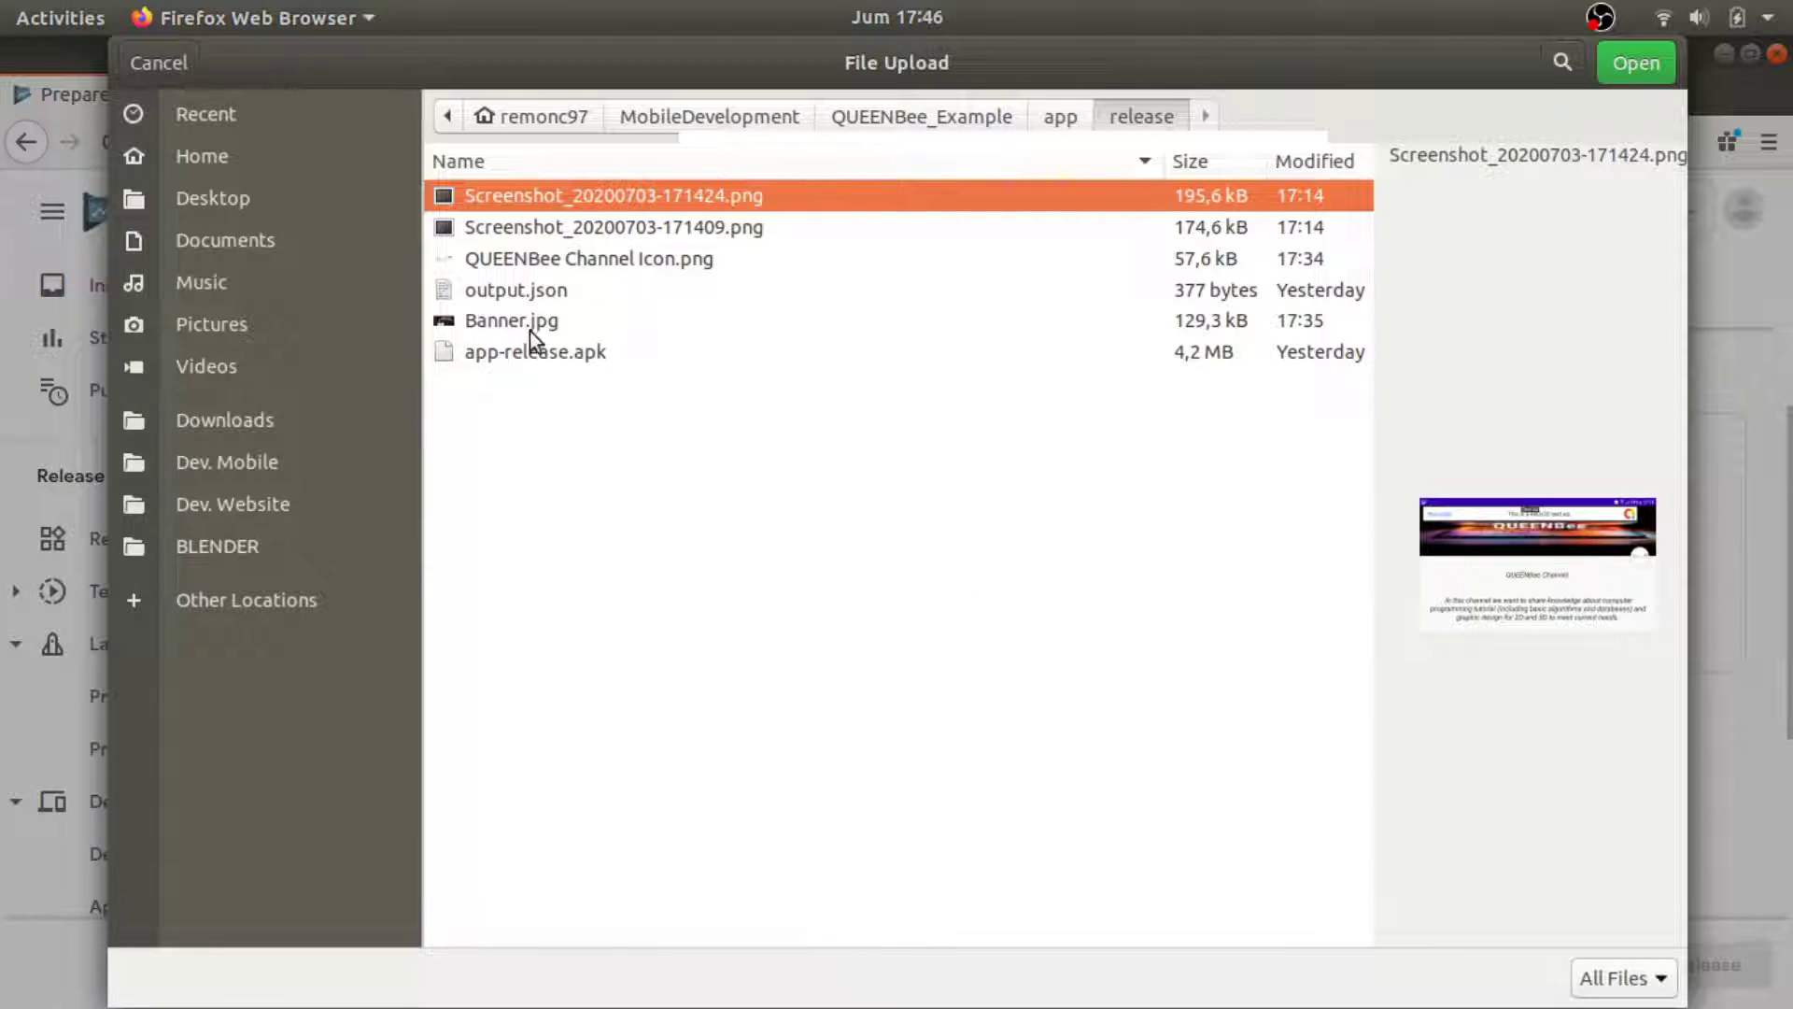
pyautogui.click(533, 351)
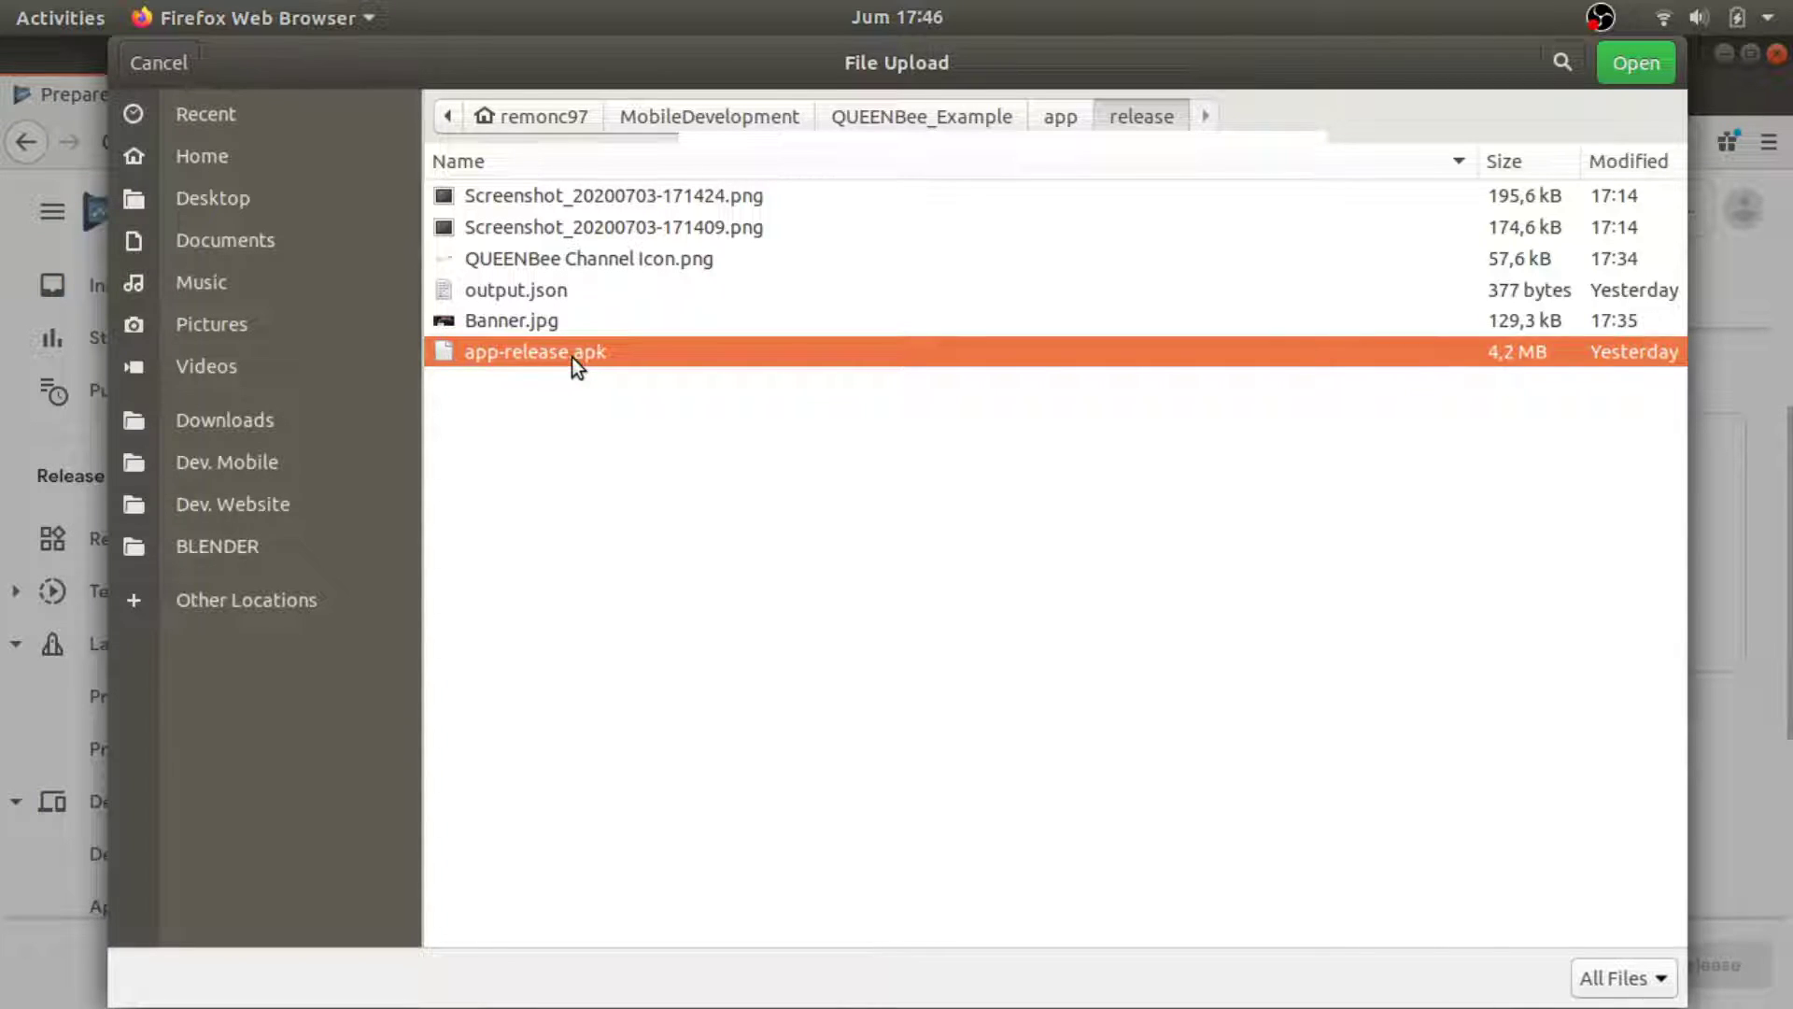
pyautogui.doubleClick(572, 357)
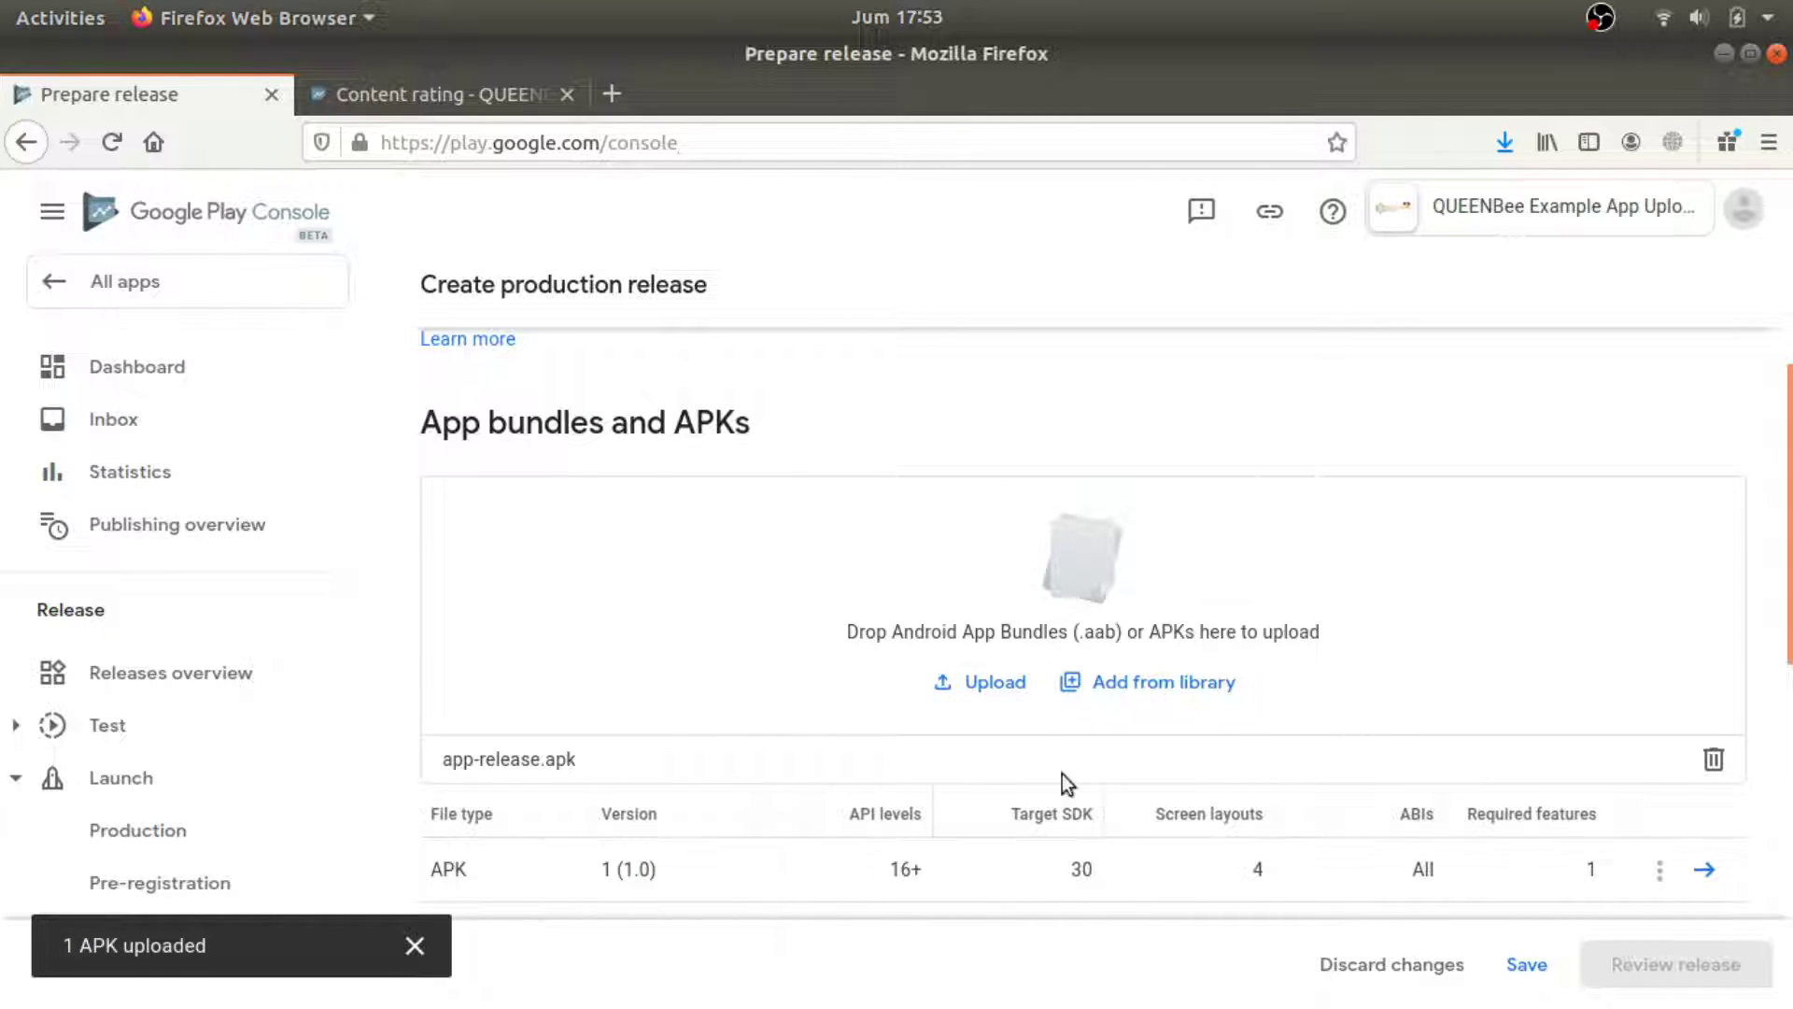
pyautogui.scroll(-8, 1058, 773)
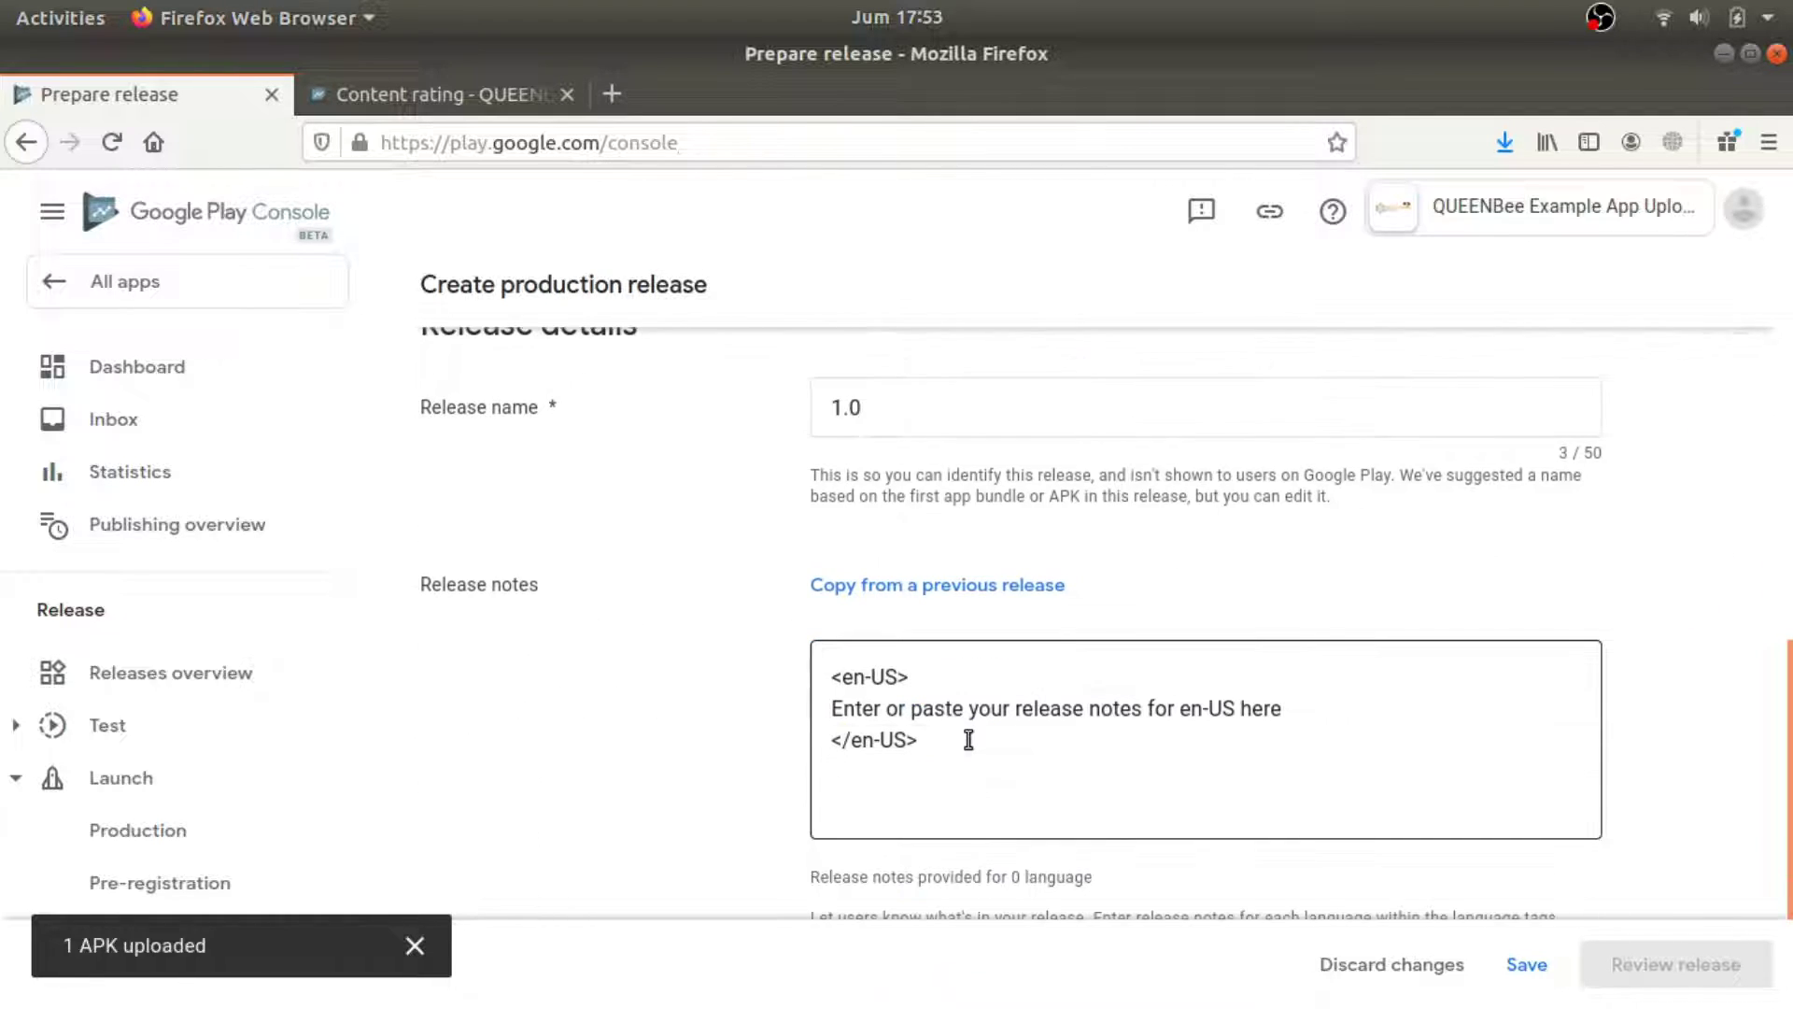
pyautogui.scroll(-2, 966, 738)
pyautogui.scroll(5, 966, 738)
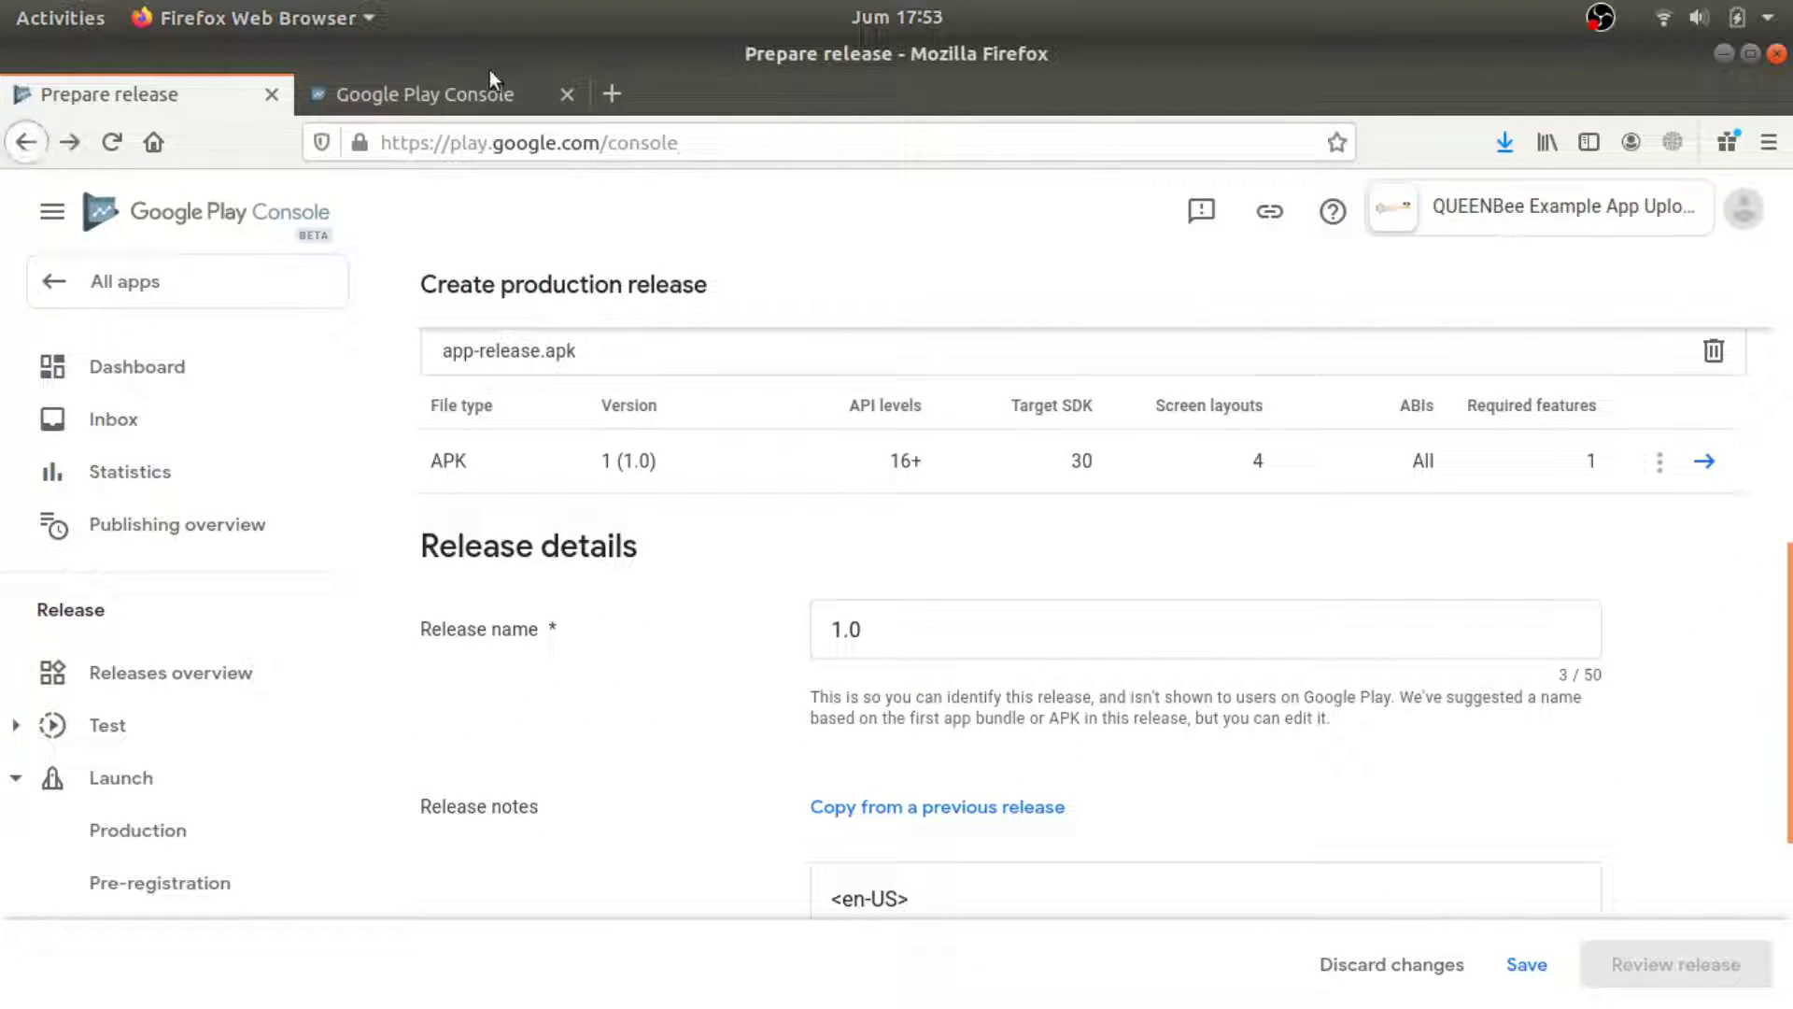
# Close the blank tab and open Content rating in the classic Play Console, suppressing the prompt.
pyautogui.click(478, 86)
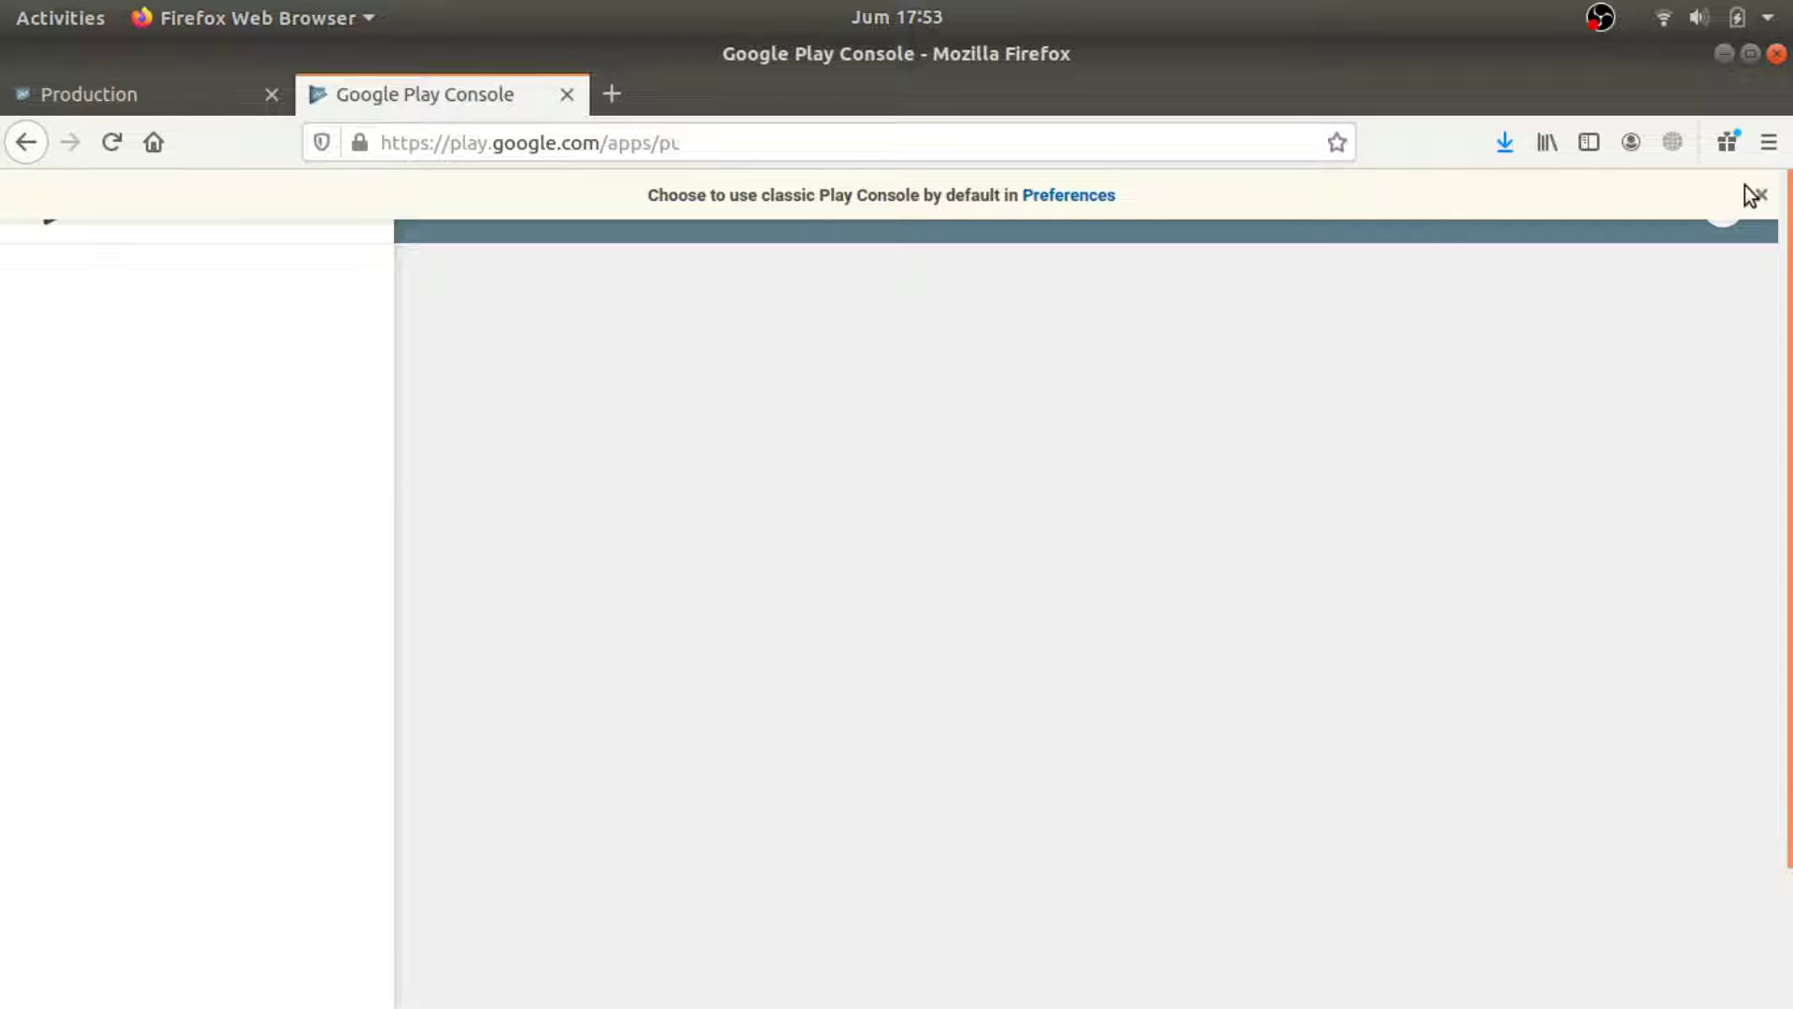
pyautogui.click(567, 94)
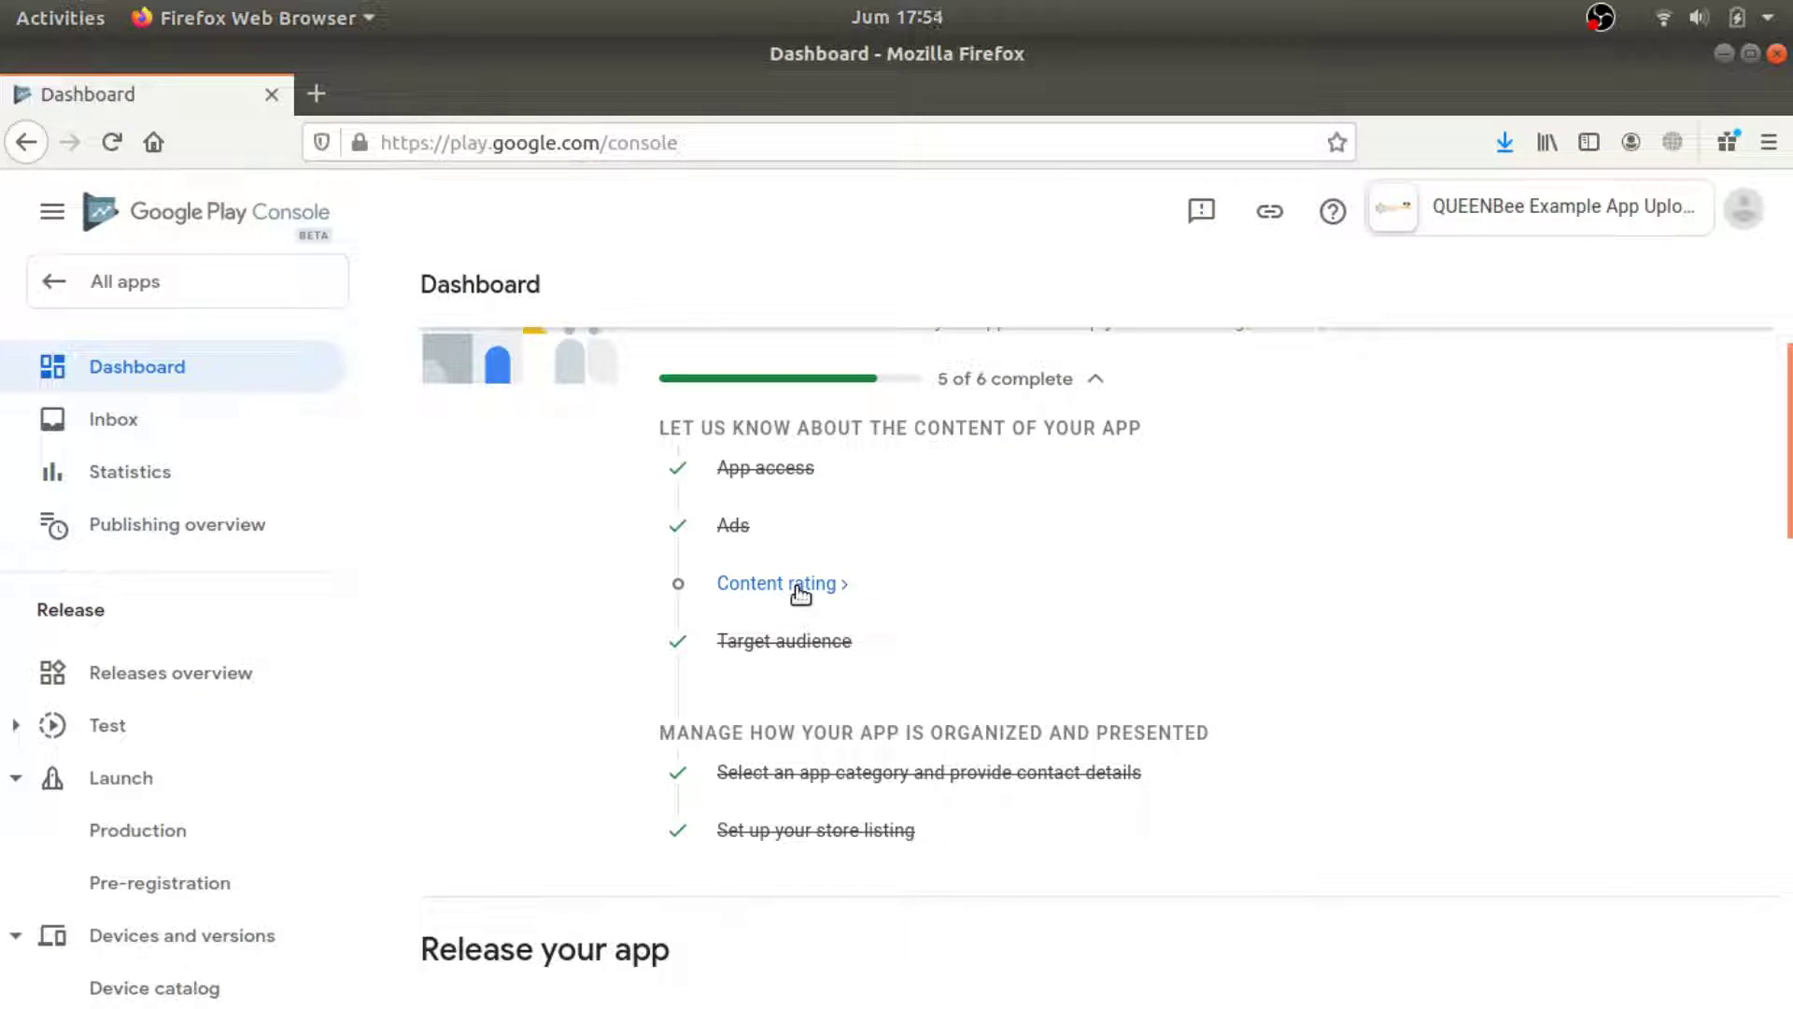
pyautogui.click(831, 583)
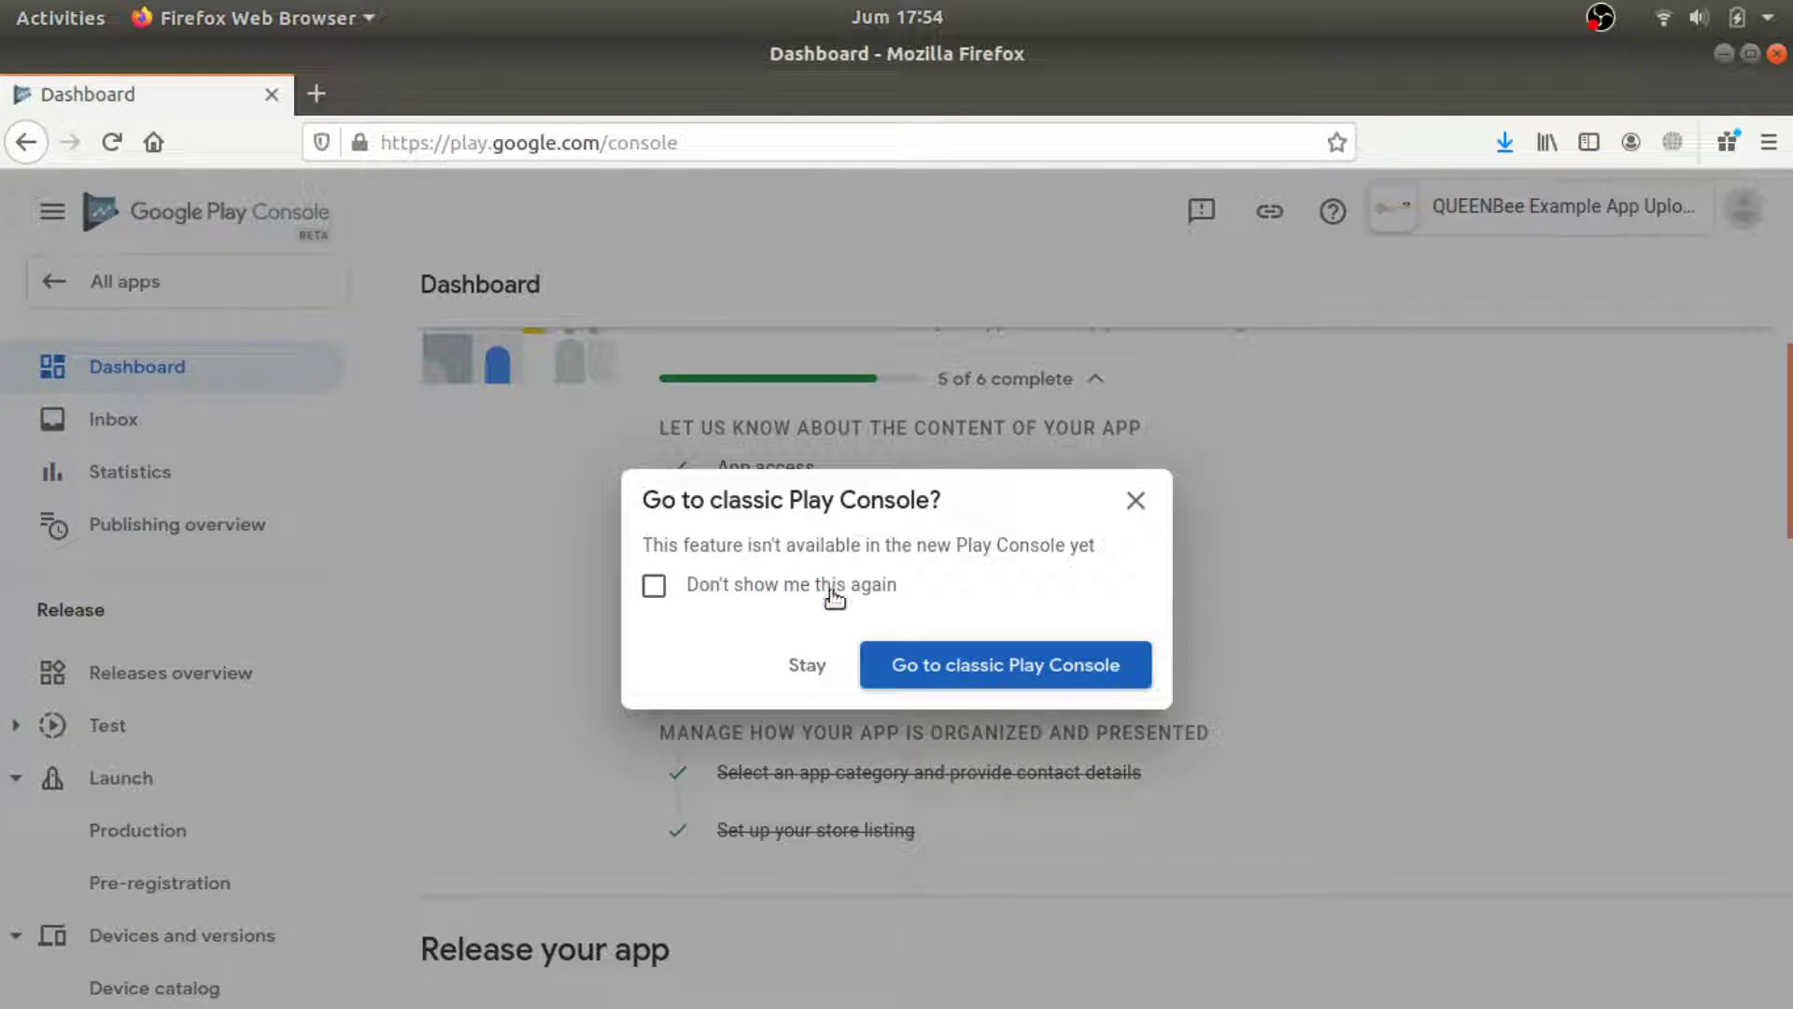
pyautogui.click(757, 591)
pyautogui.click(947, 671)
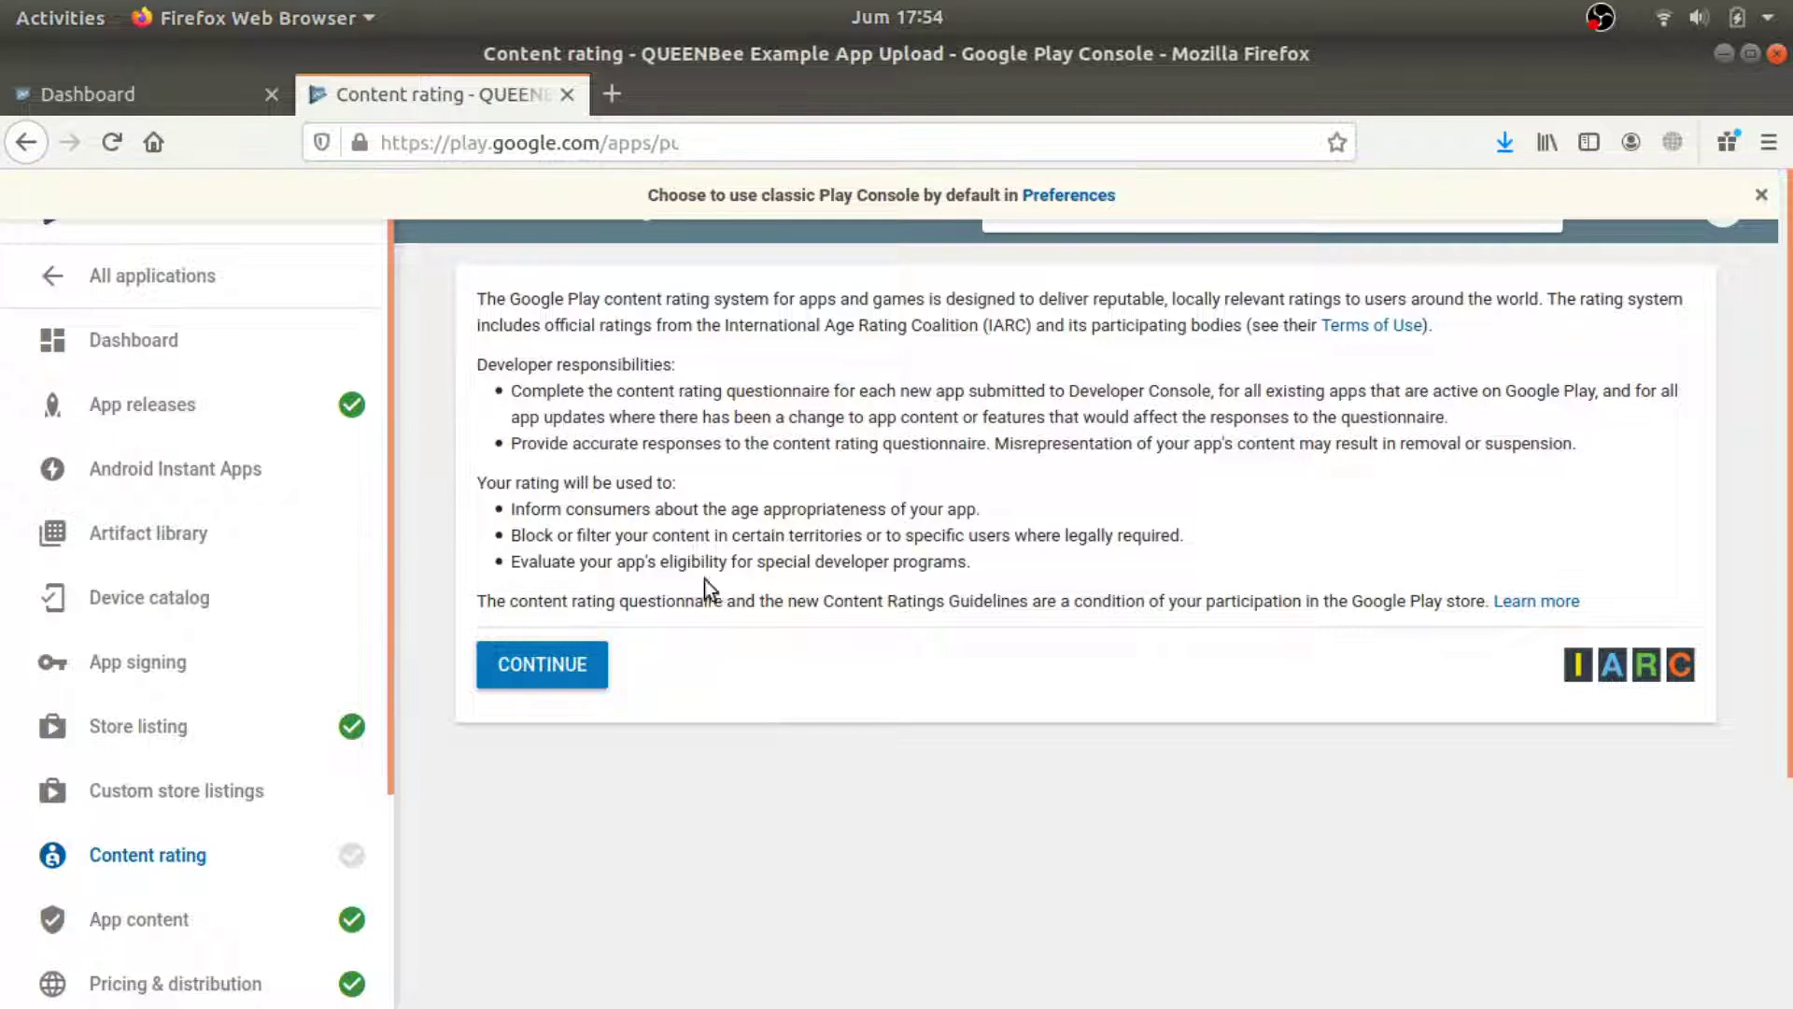
# Begin the content rating questionnaire and type the contact e-mail address.
pyautogui.click(564, 686)
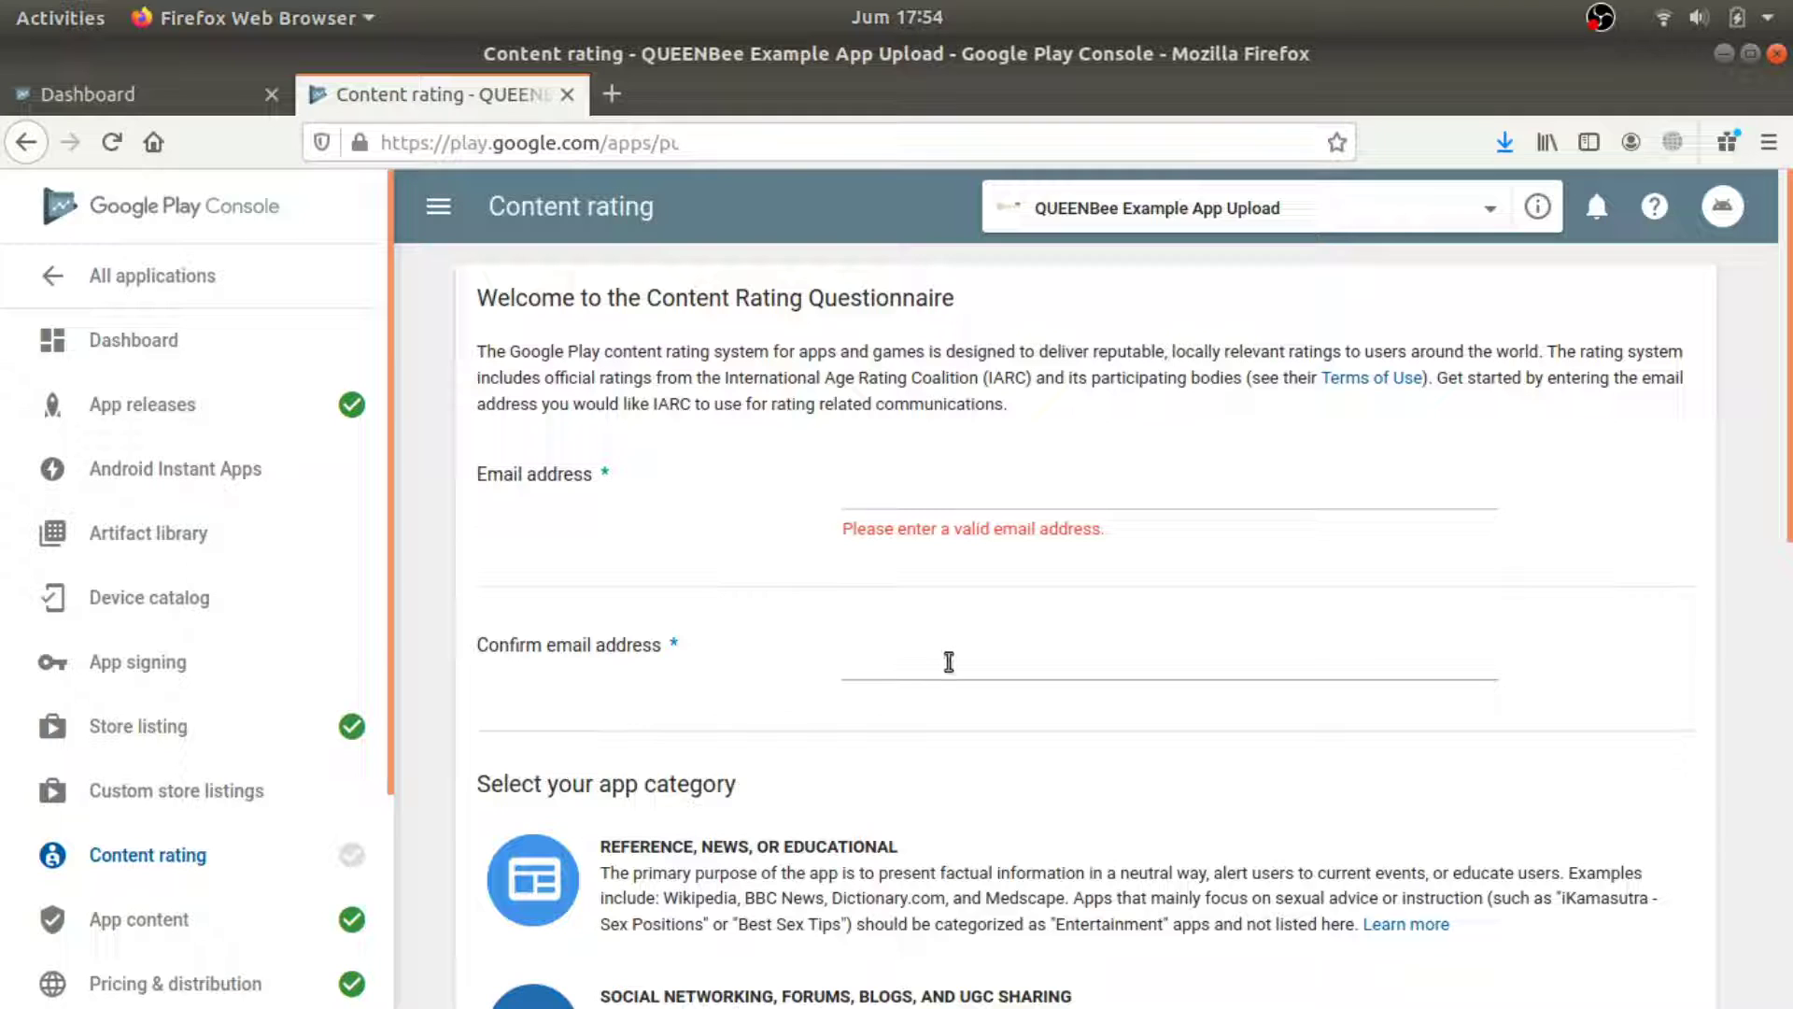
pyautogui.click(935, 479)
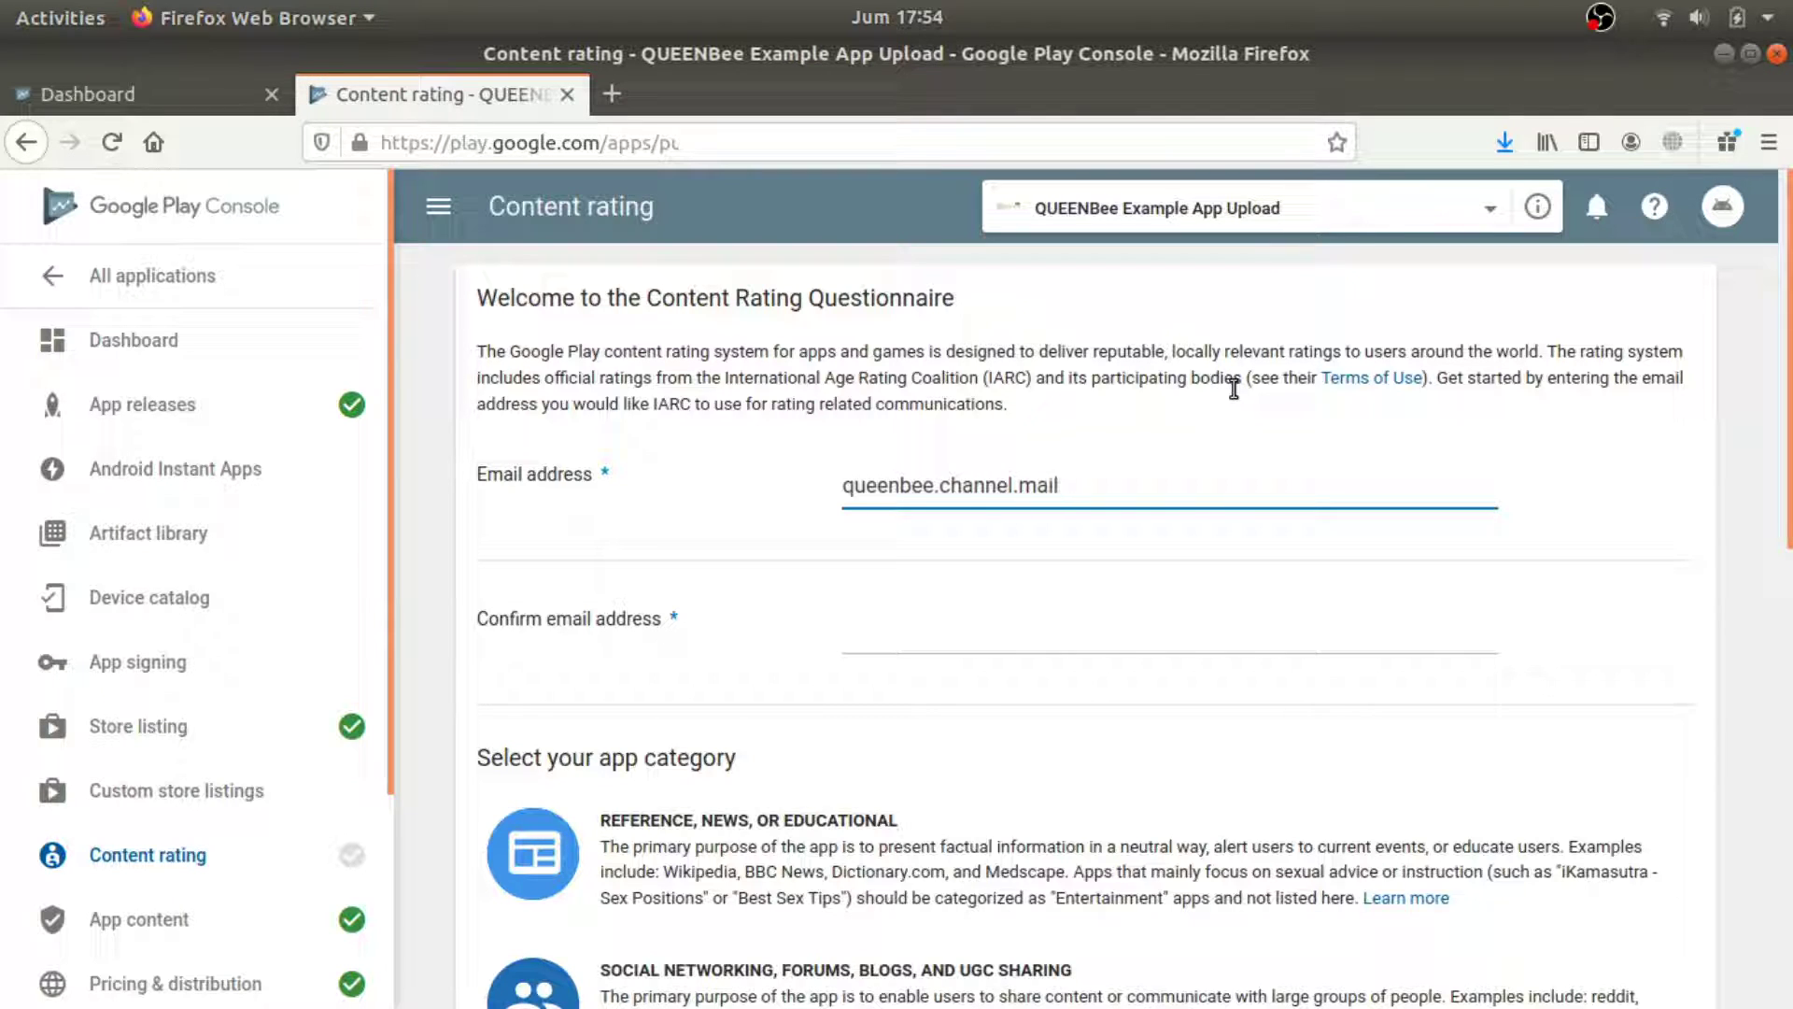
# Copy the same e-mail address into the Confirm email field.
pyautogui.press('Tab')
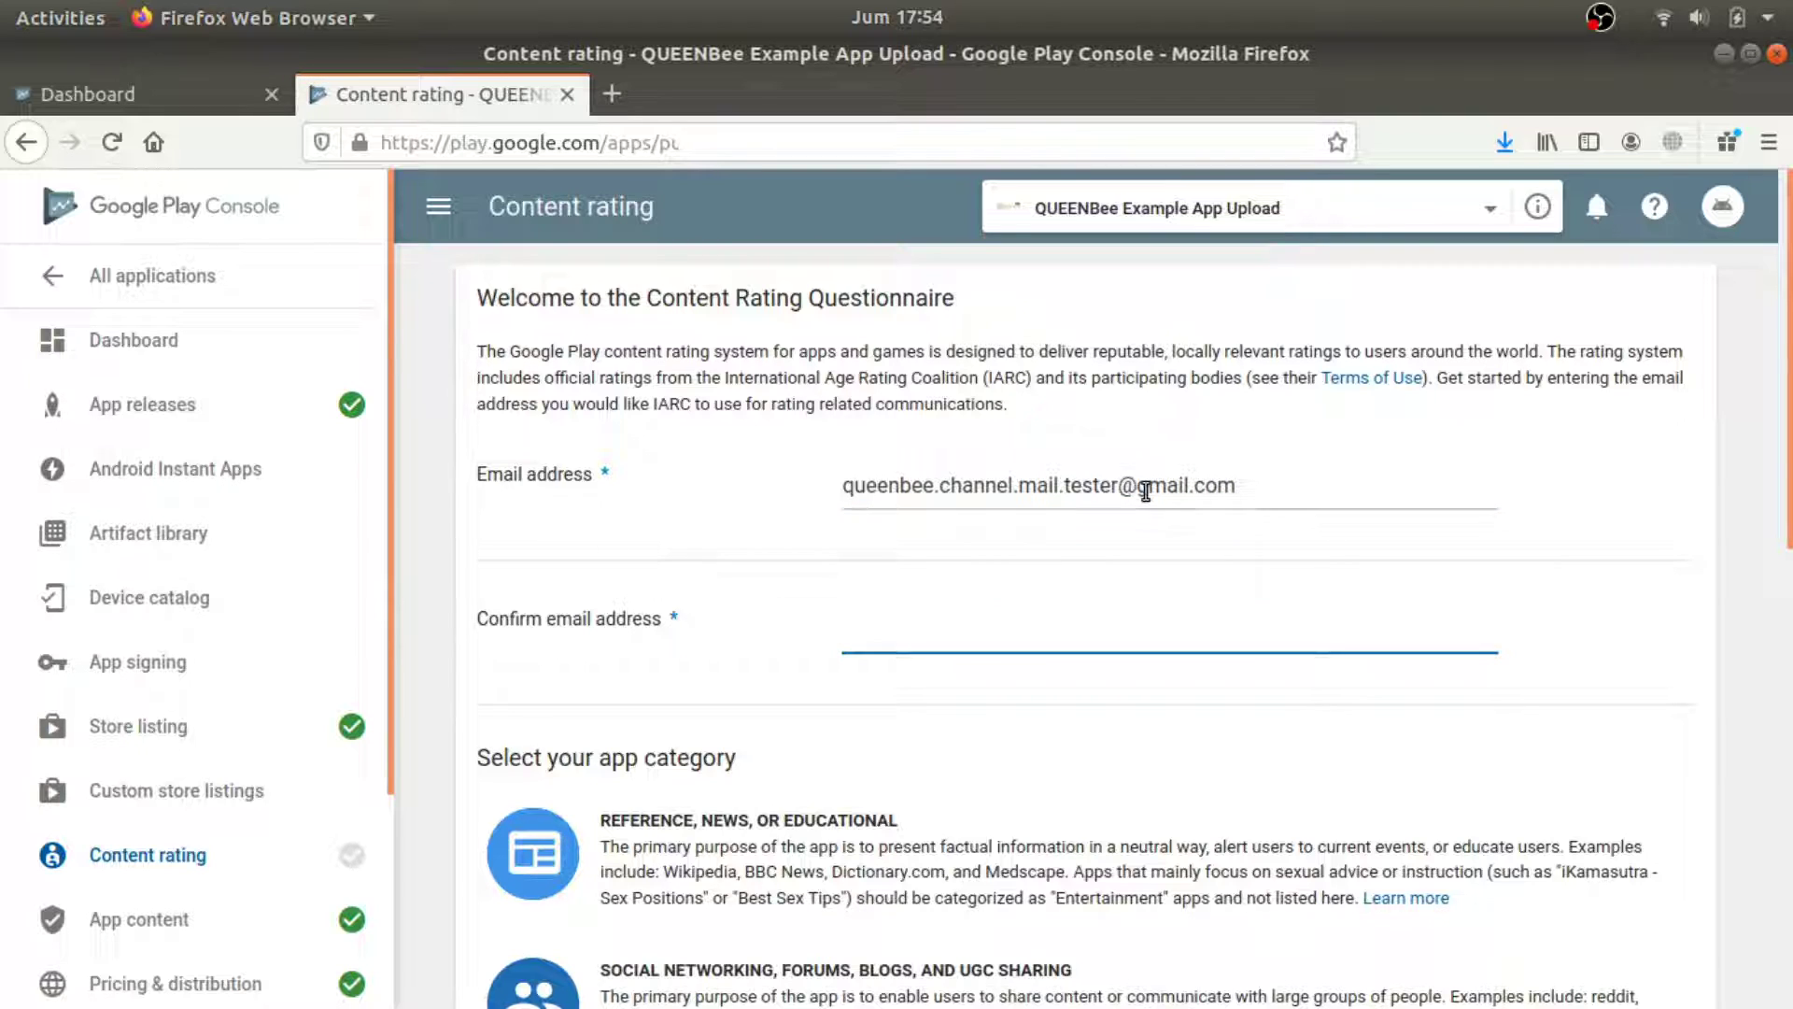
pyautogui.tripleClick(1146, 488)
pyautogui.hotkey('ctrl', 'c')
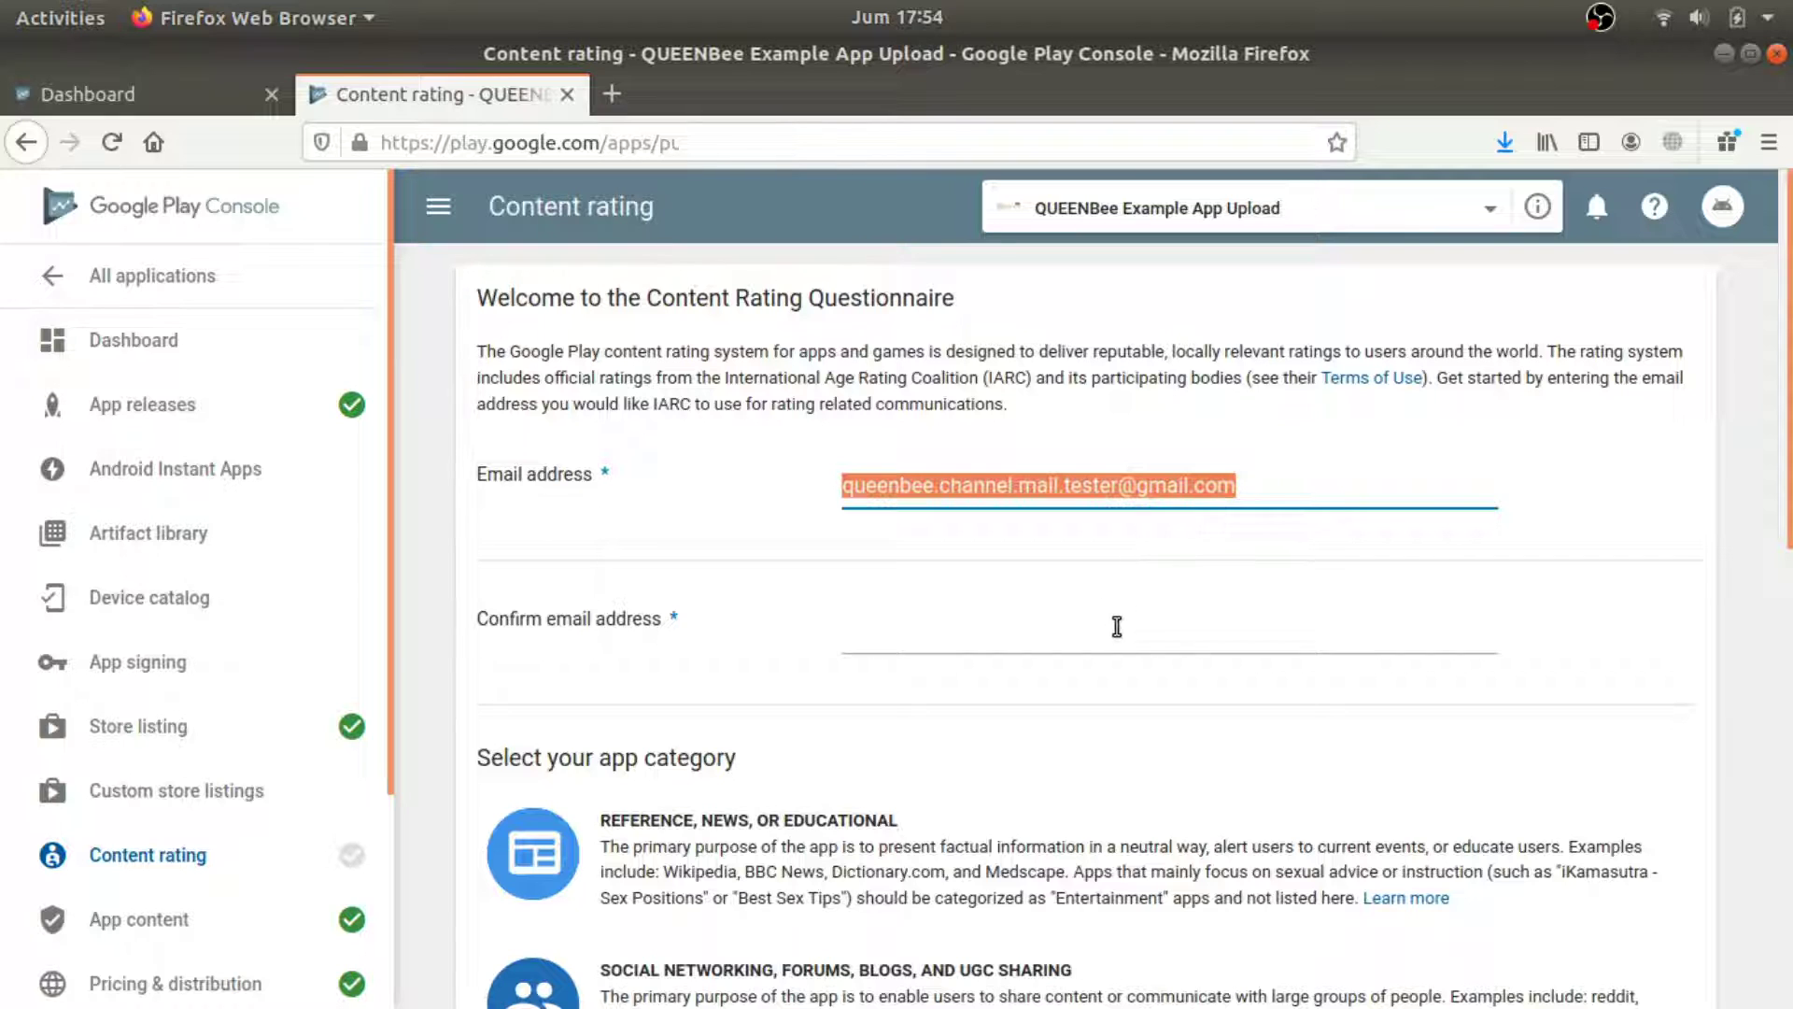
pyautogui.click(1113, 625)
pyautogui.hotkey('ctrl', 'v')
pyautogui.scroll(-1, 1331, 697)
pyautogui.scroll(-10, 1330, 698)
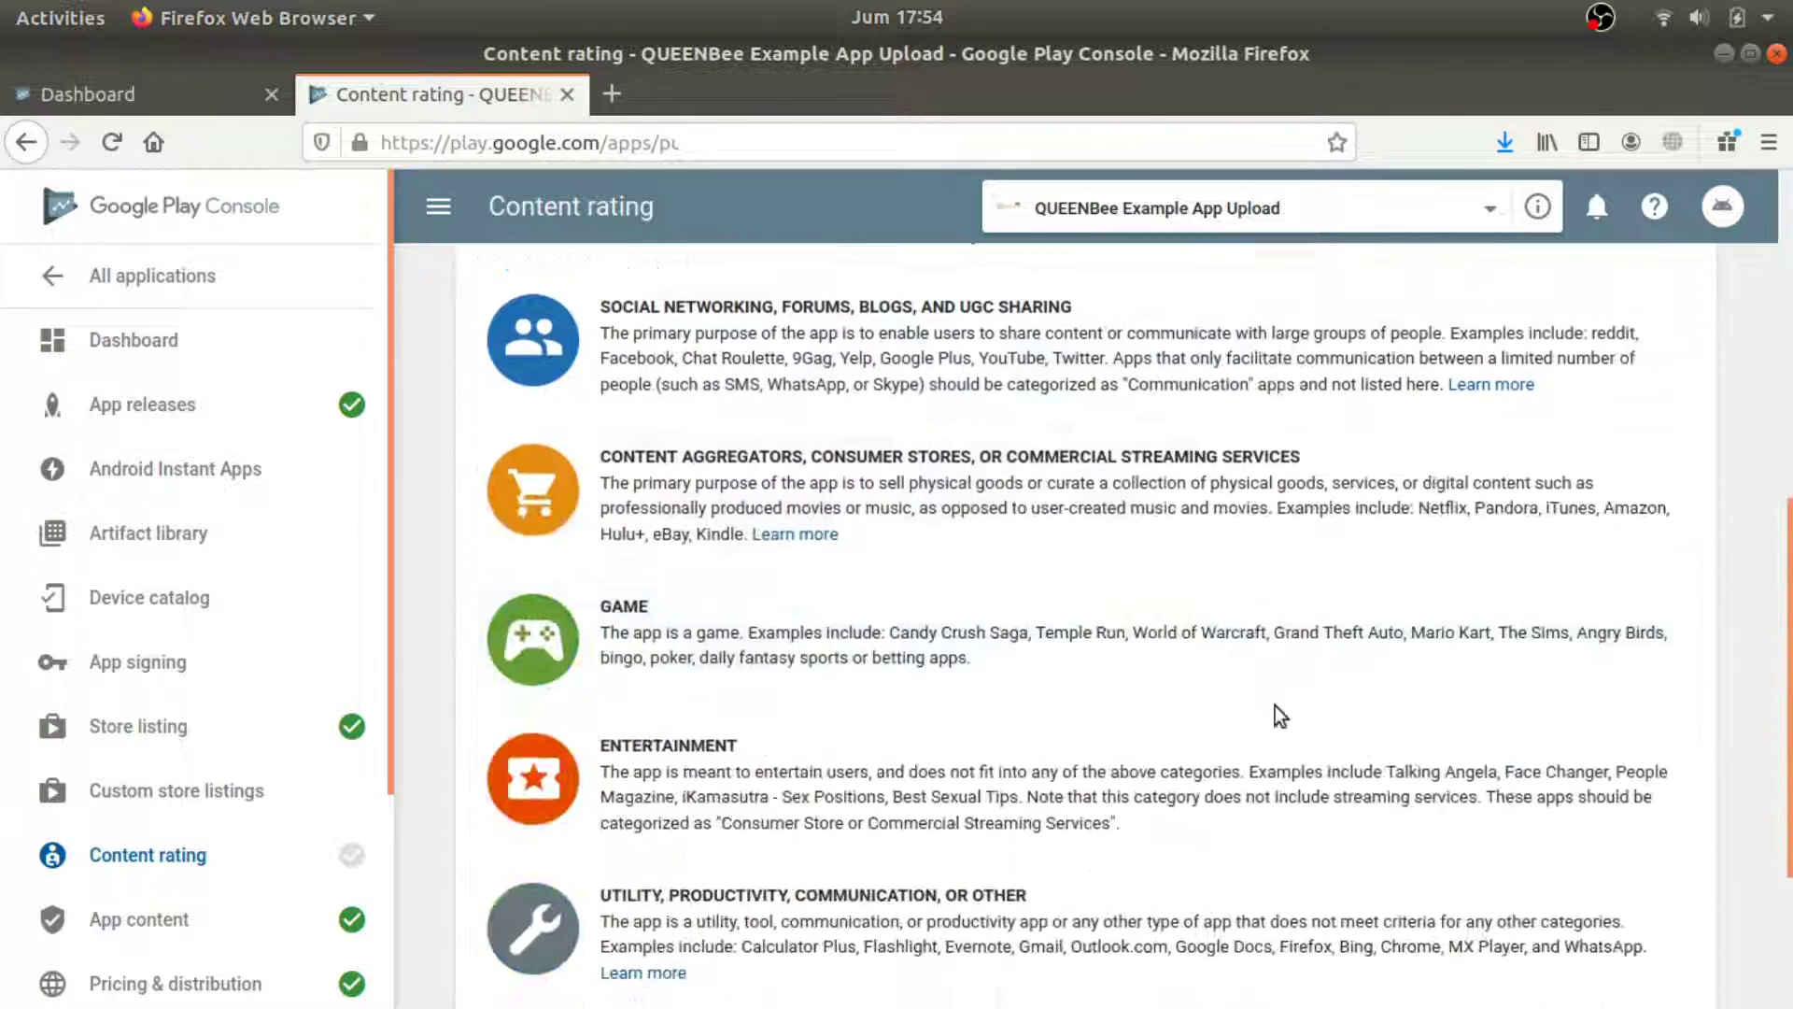
pyautogui.scroll(5, 887, 689)
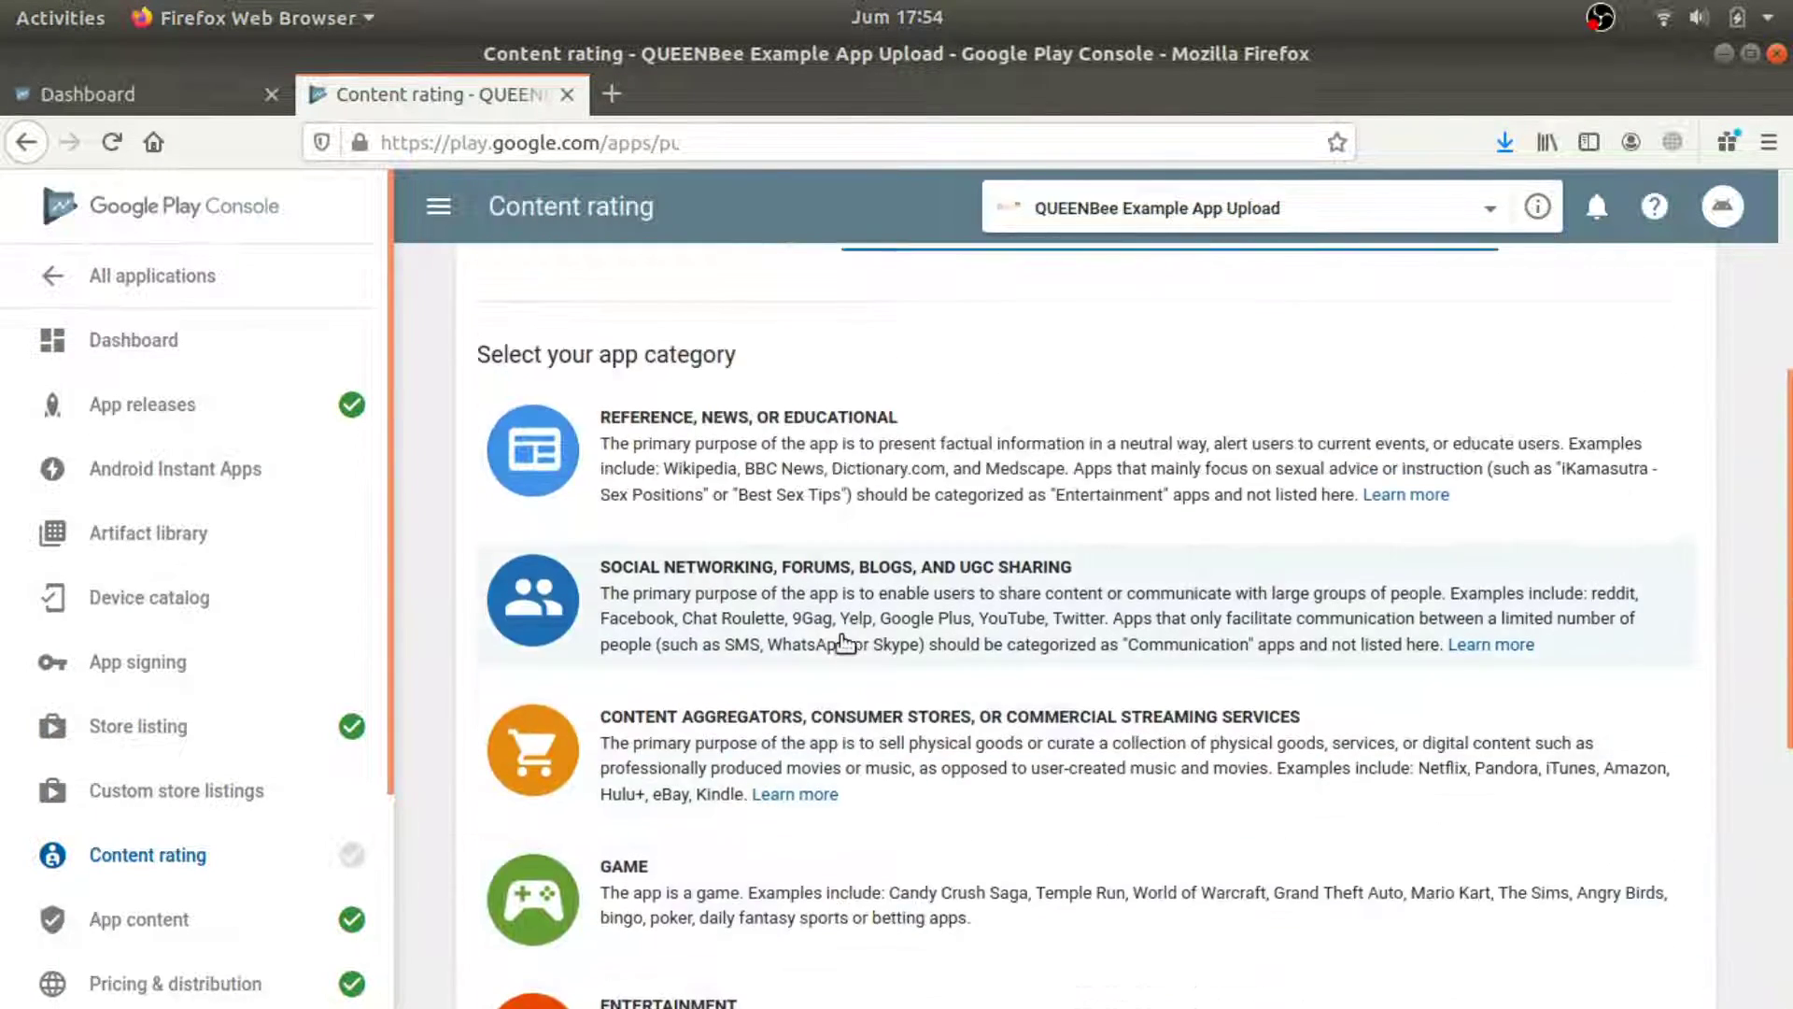
pyautogui.scroll(-3, 747, 710)
pyautogui.scroll(3, 668, 516)
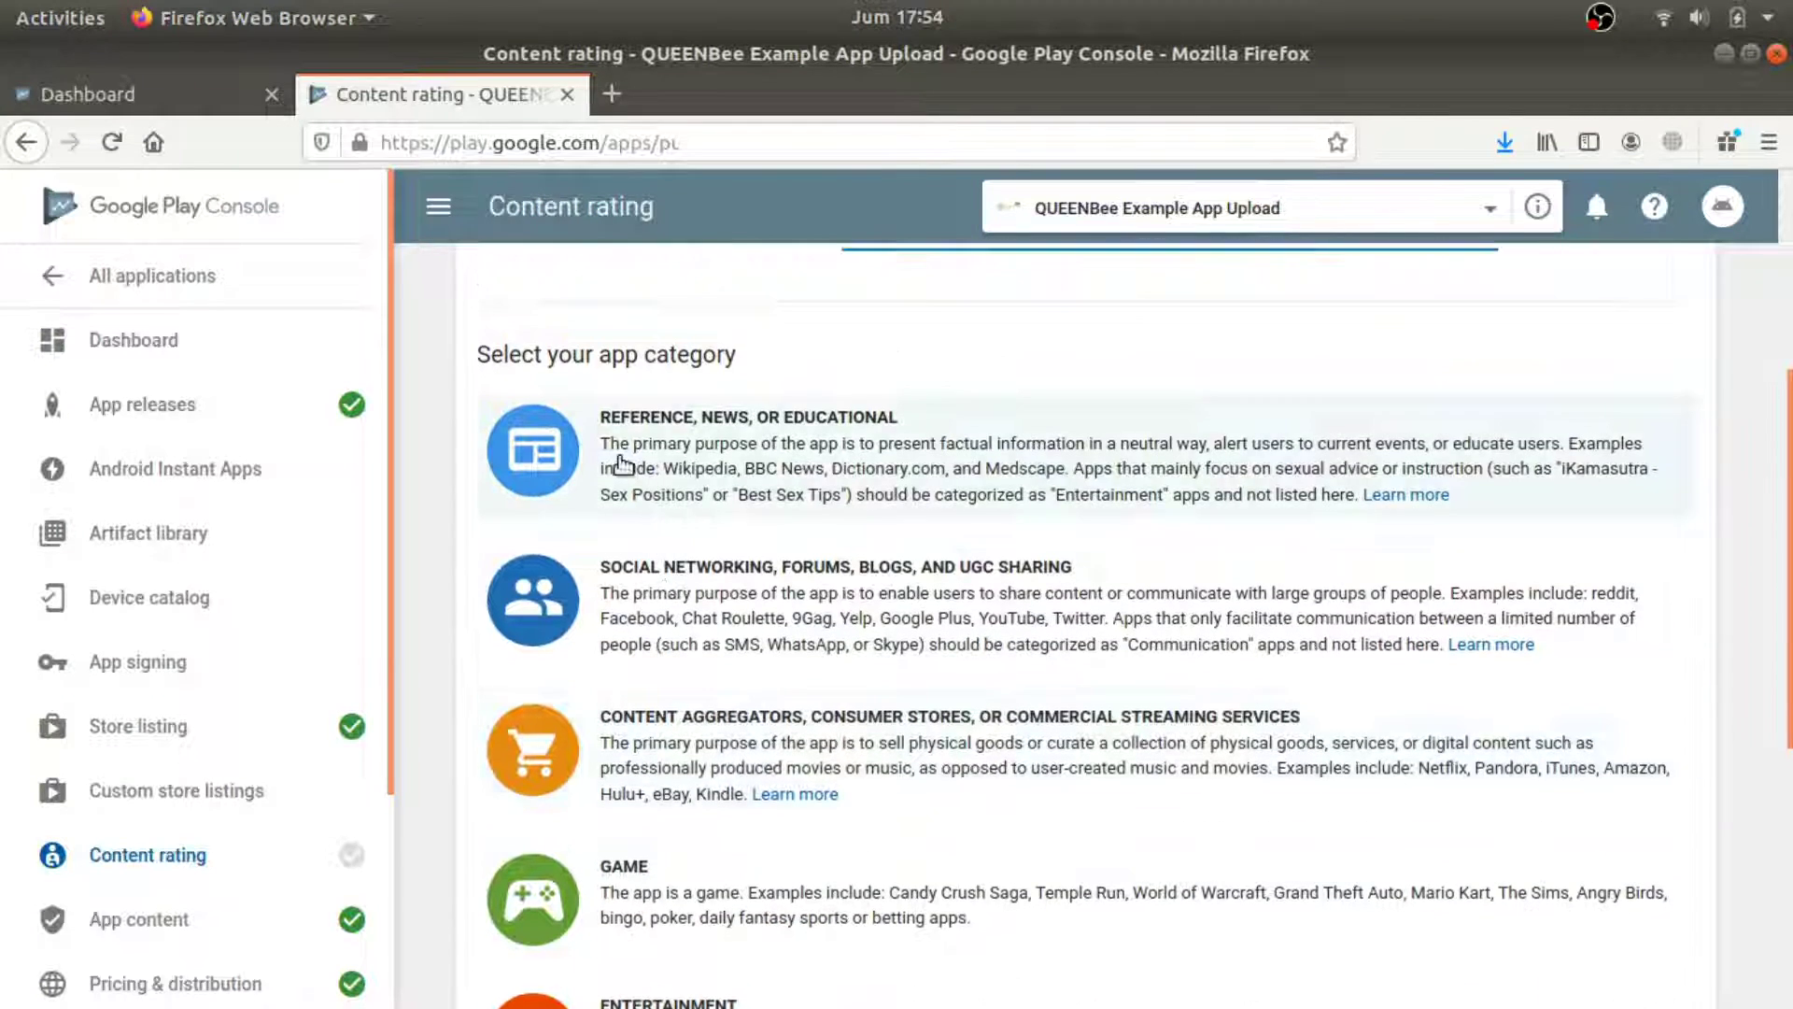
# Choose Reference, News, or Educational and answer No to violence, sexuality and offensive language.
pyautogui.click(885, 453)
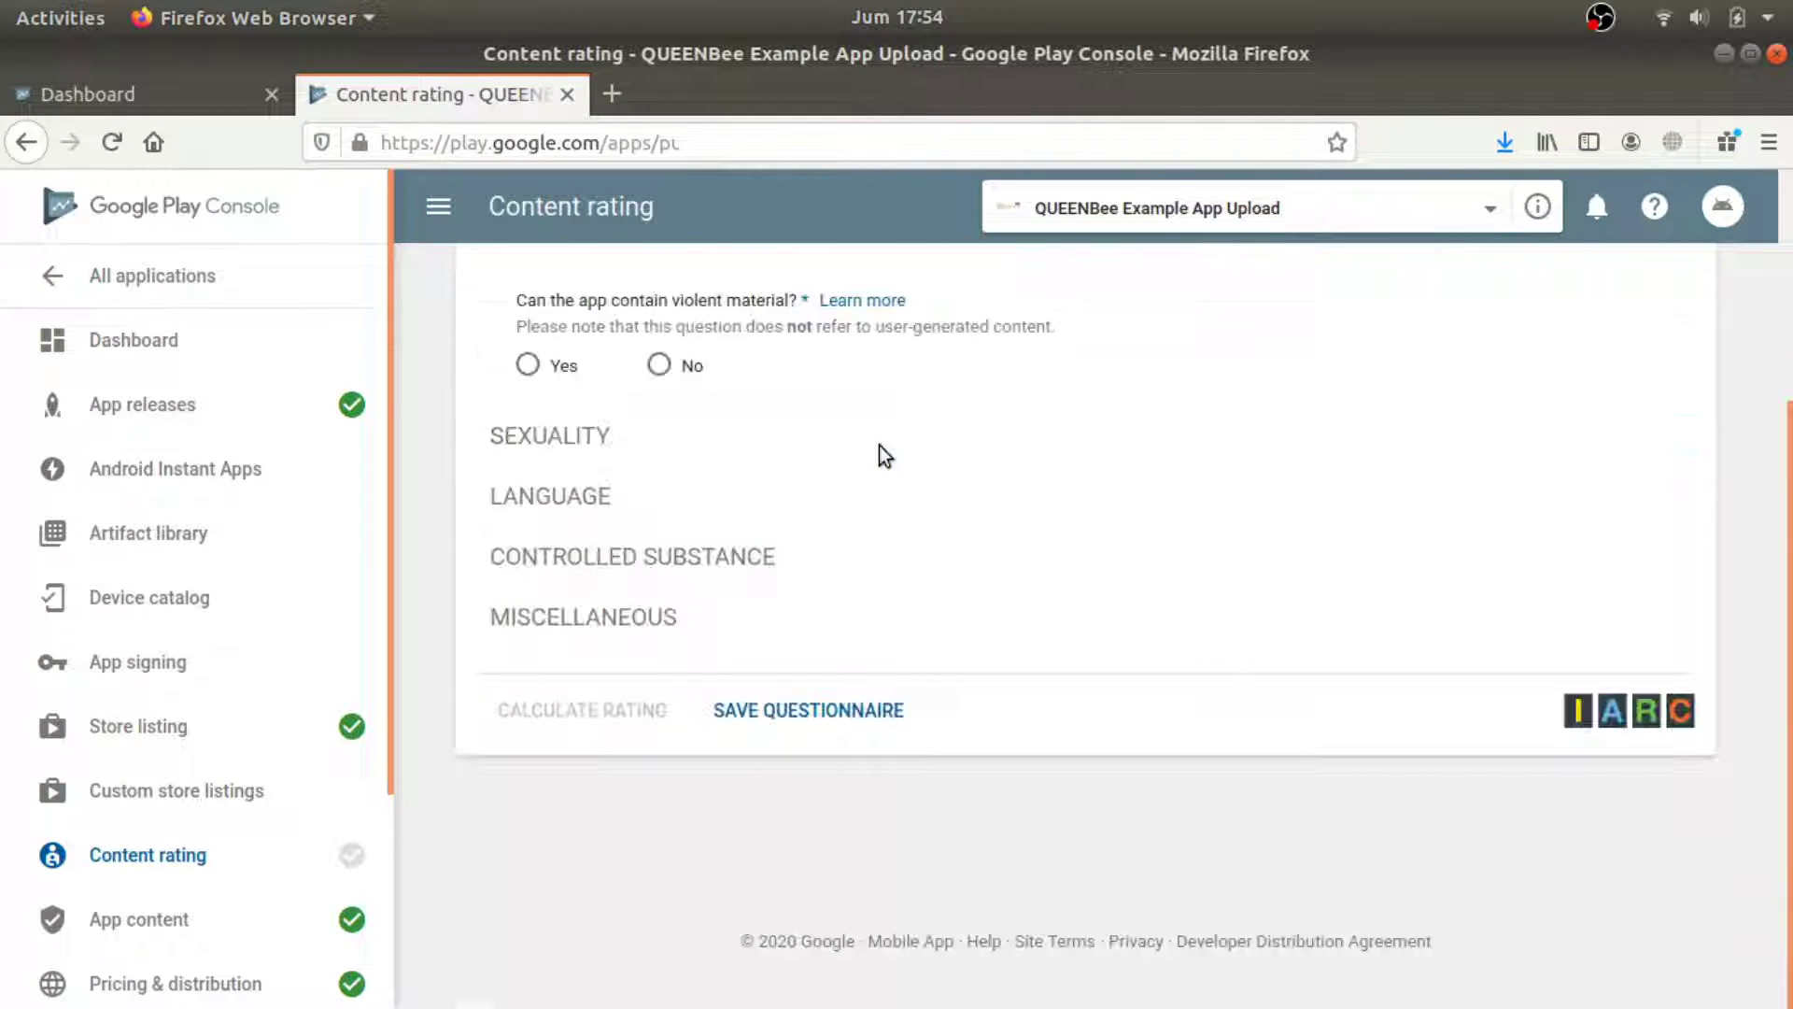
pyautogui.scroll(2, 691, 461)
pyautogui.scroll(2, 761, 457)
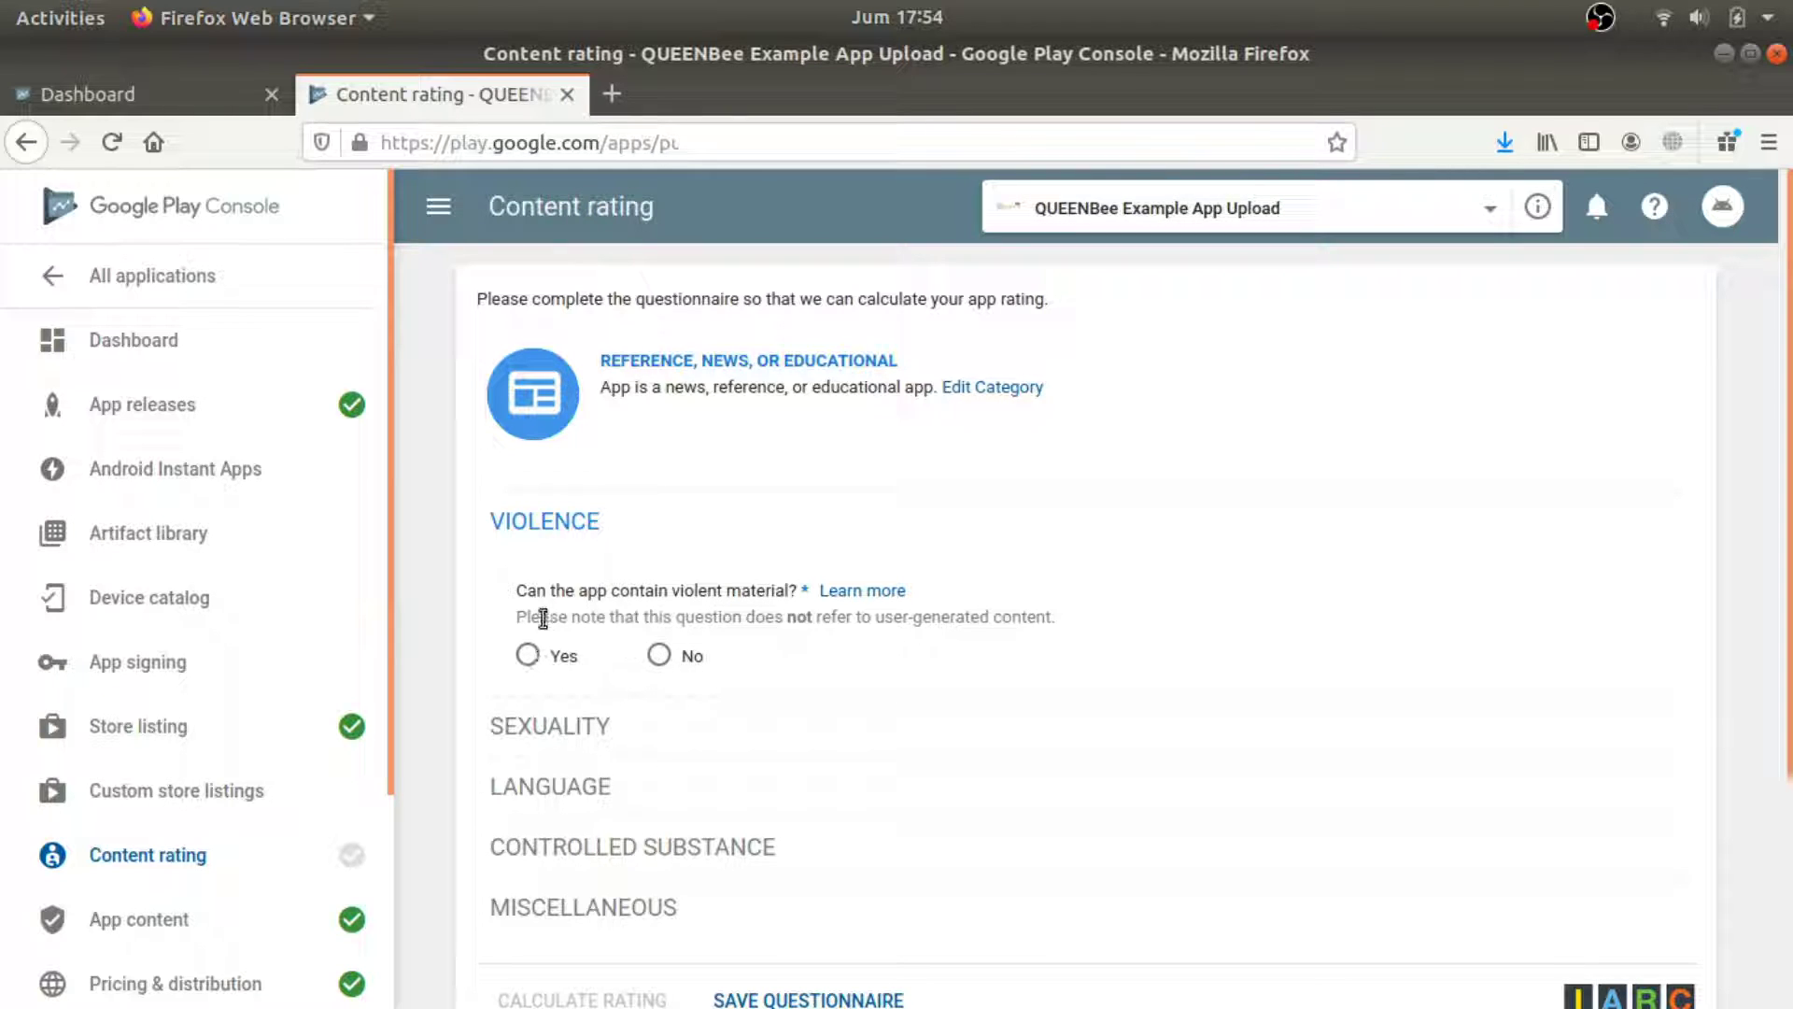
pyautogui.click(660, 657)
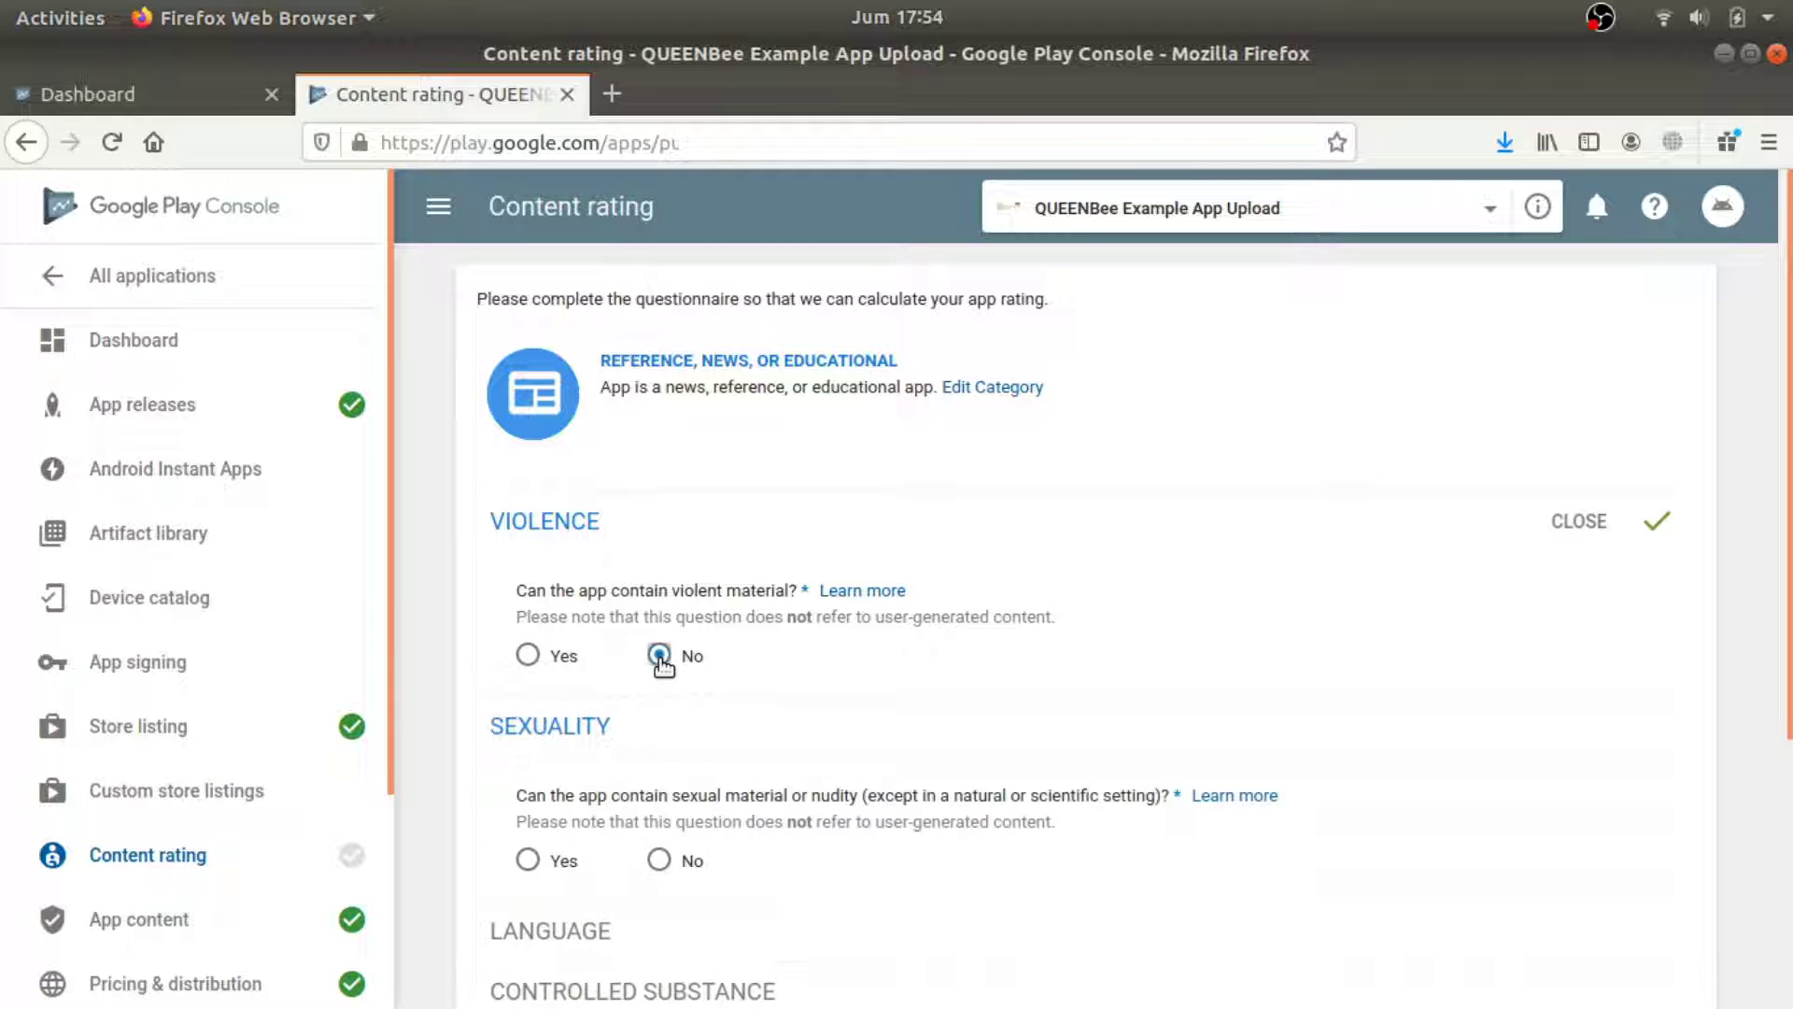
pyautogui.scroll(-2, 738, 673)
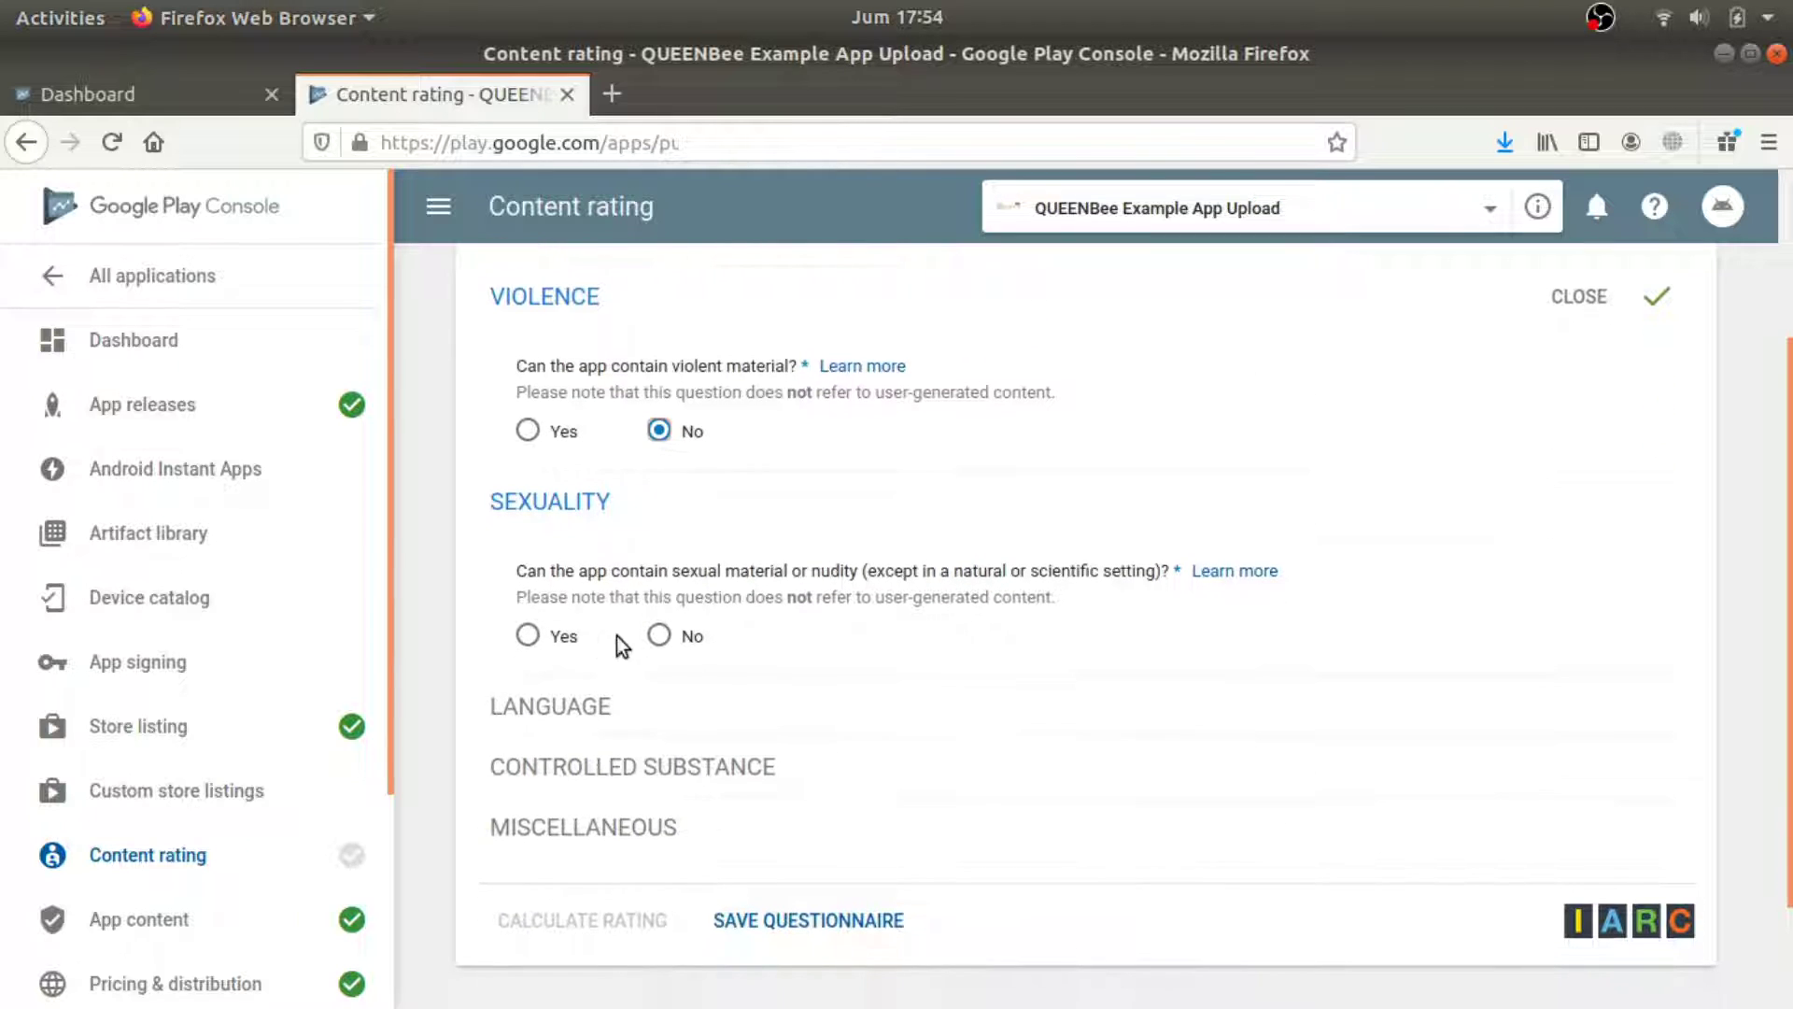
pyautogui.click(659, 634)
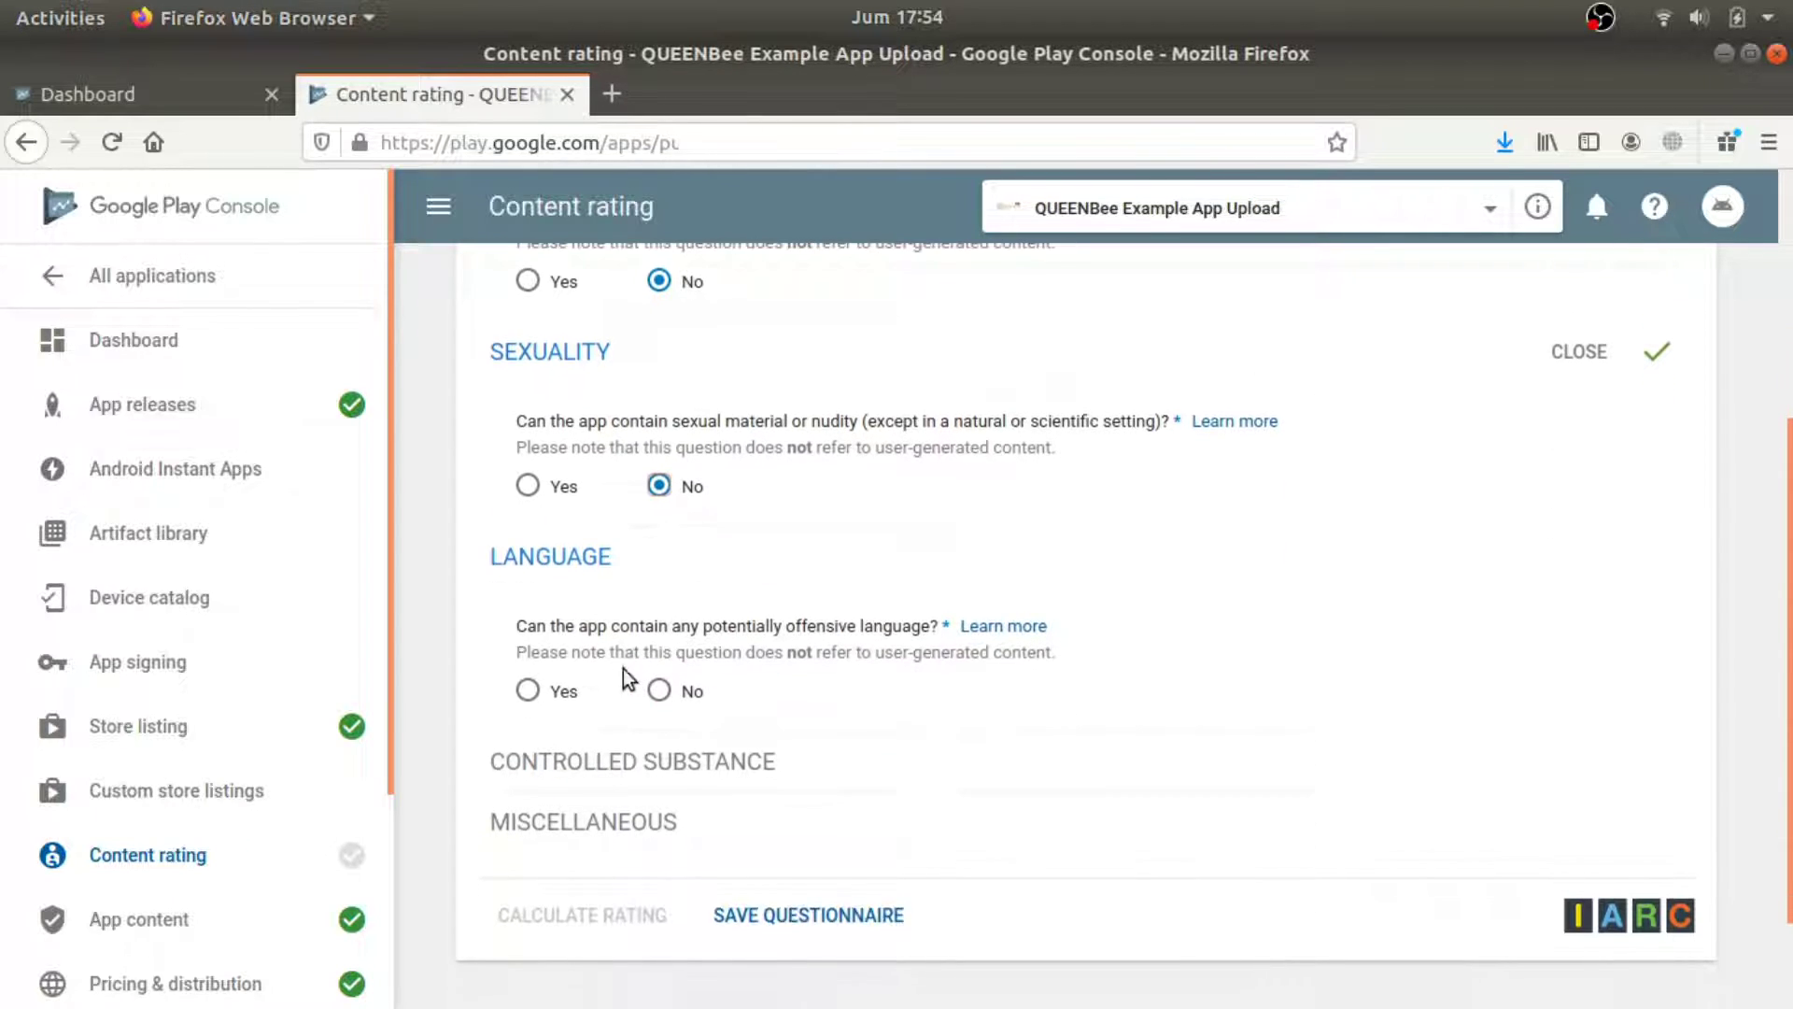
pyautogui.moveTo(694, 628); pyautogui.dragTo(864, 637)
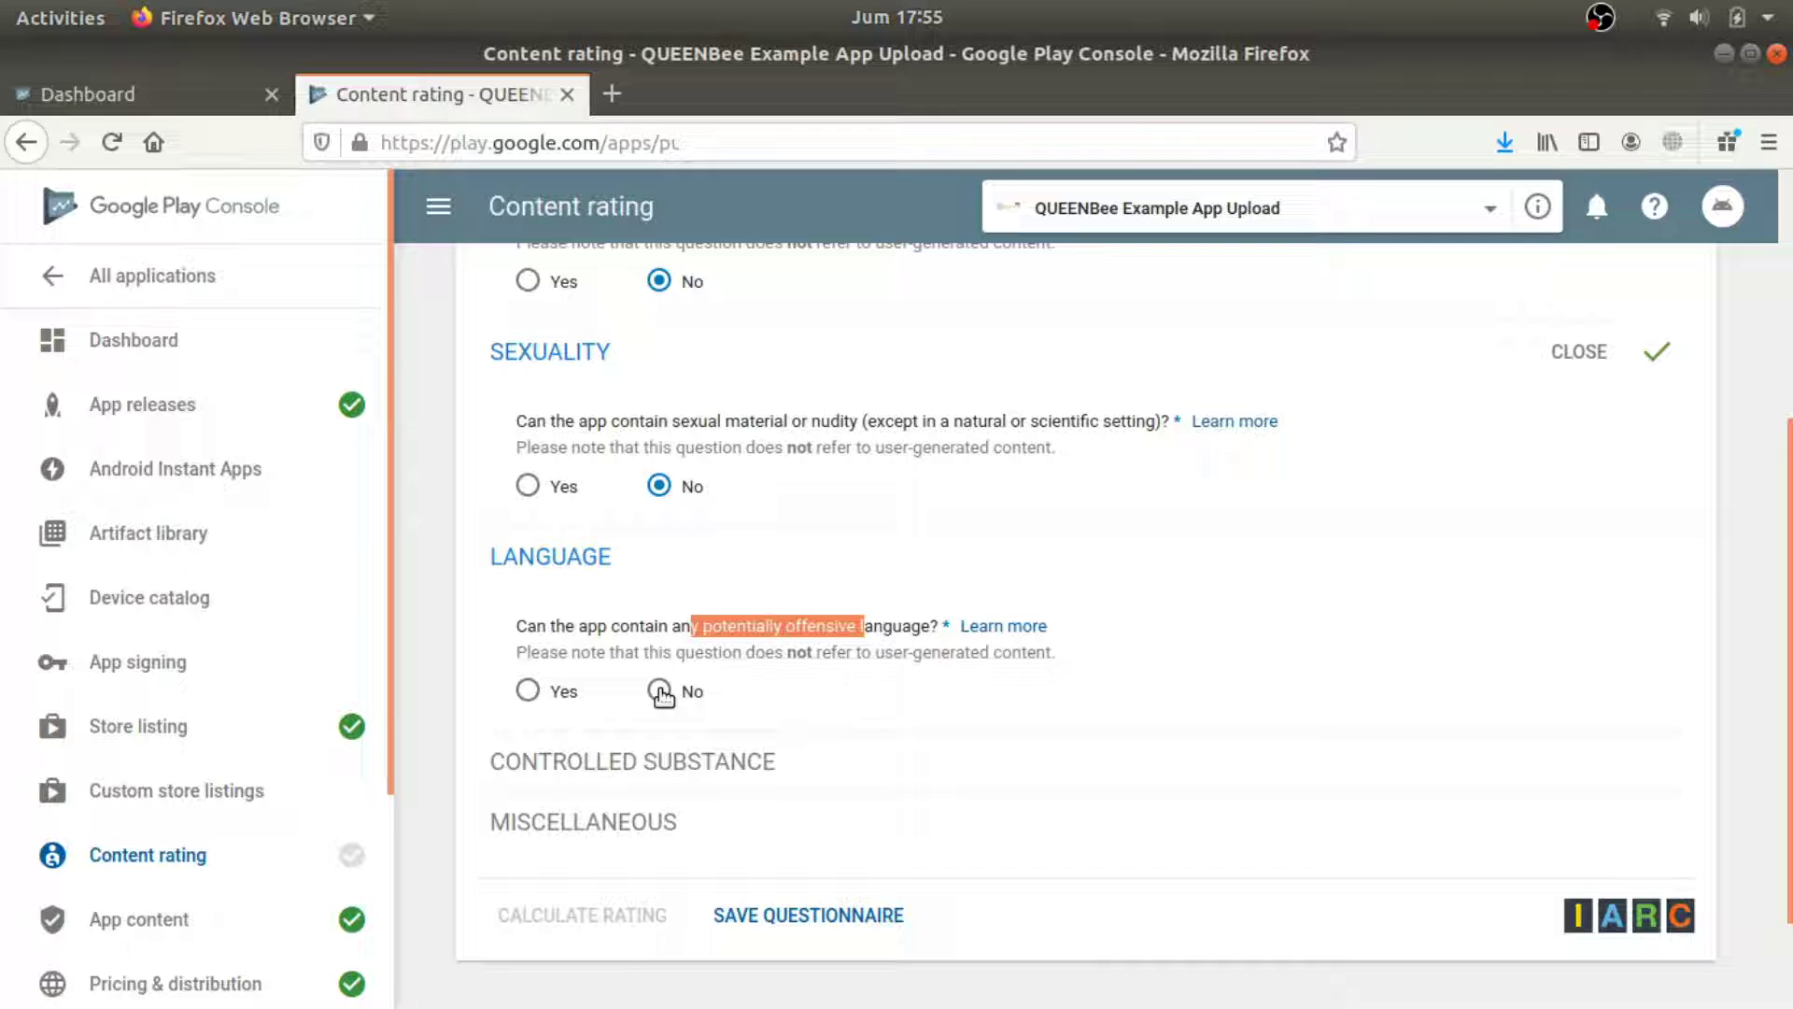
pyautogui.click(659, 693)
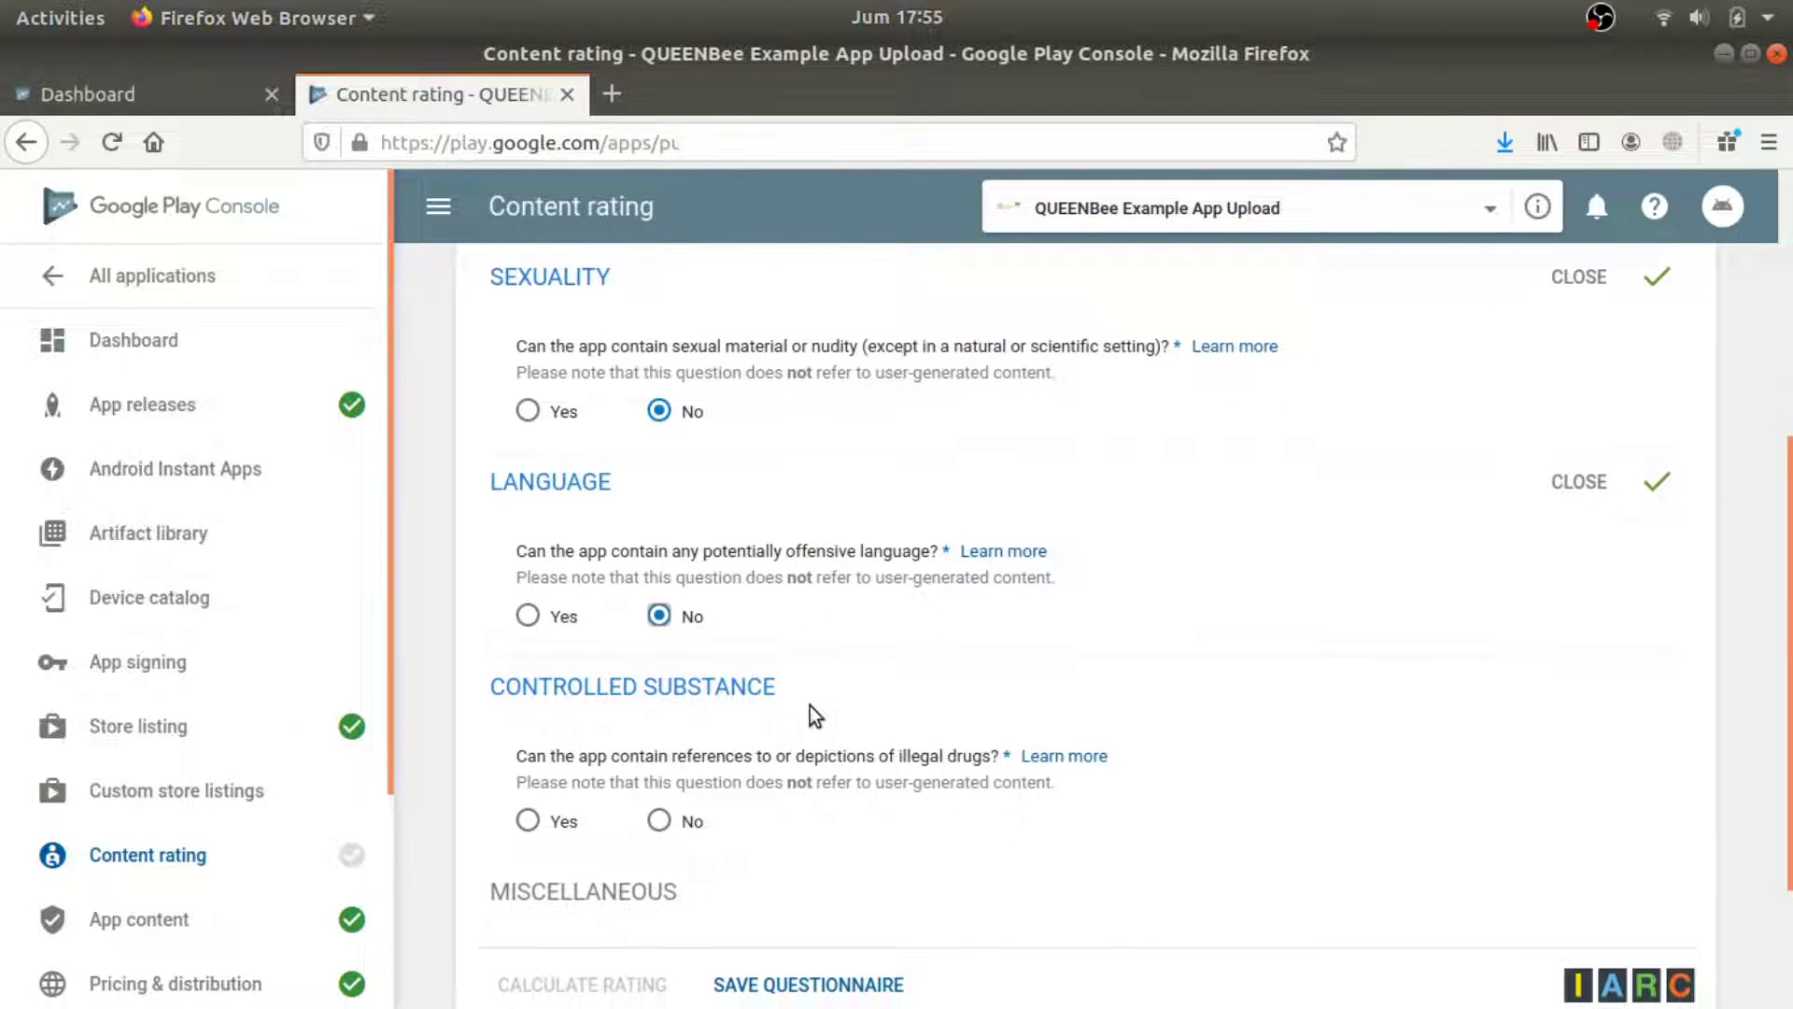
# Answer No to drugs, user interaction, location sharing and digital purchases.
pyautogui.scroll(-3, 811, 706)
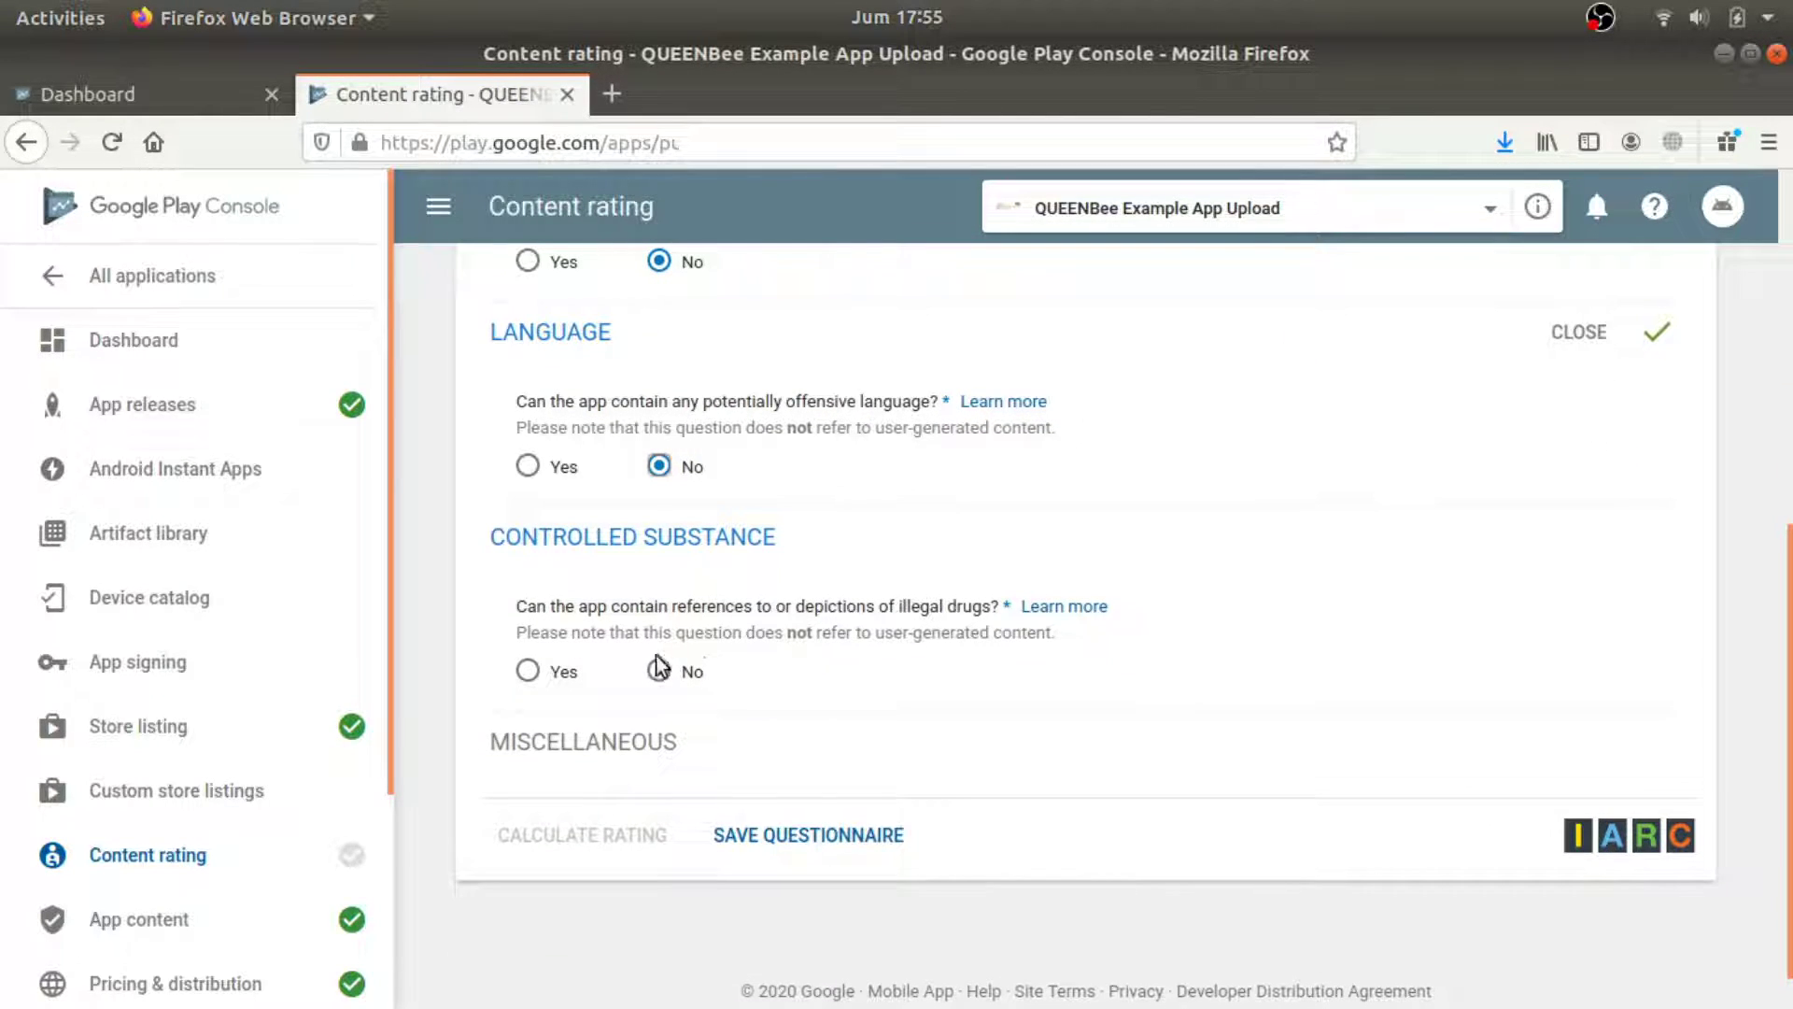
pyautogui.click(660, 669)
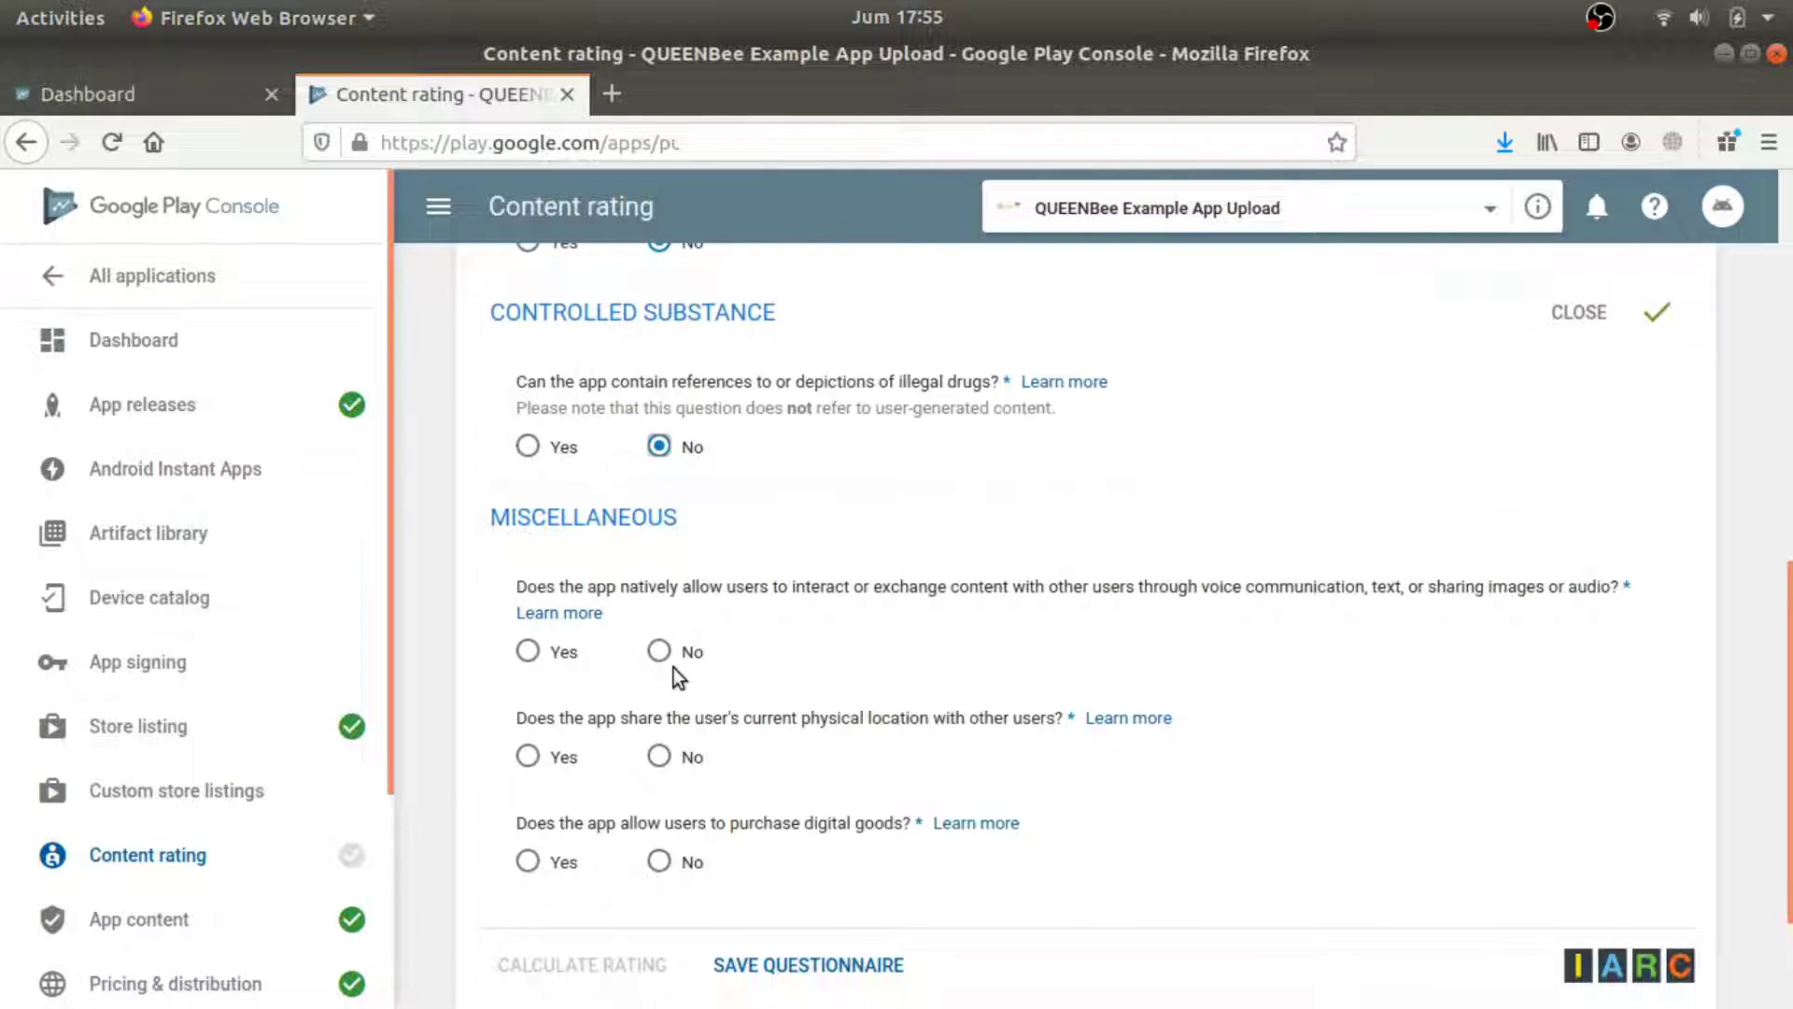
pyautogui.scroll(-2, 674, 667)
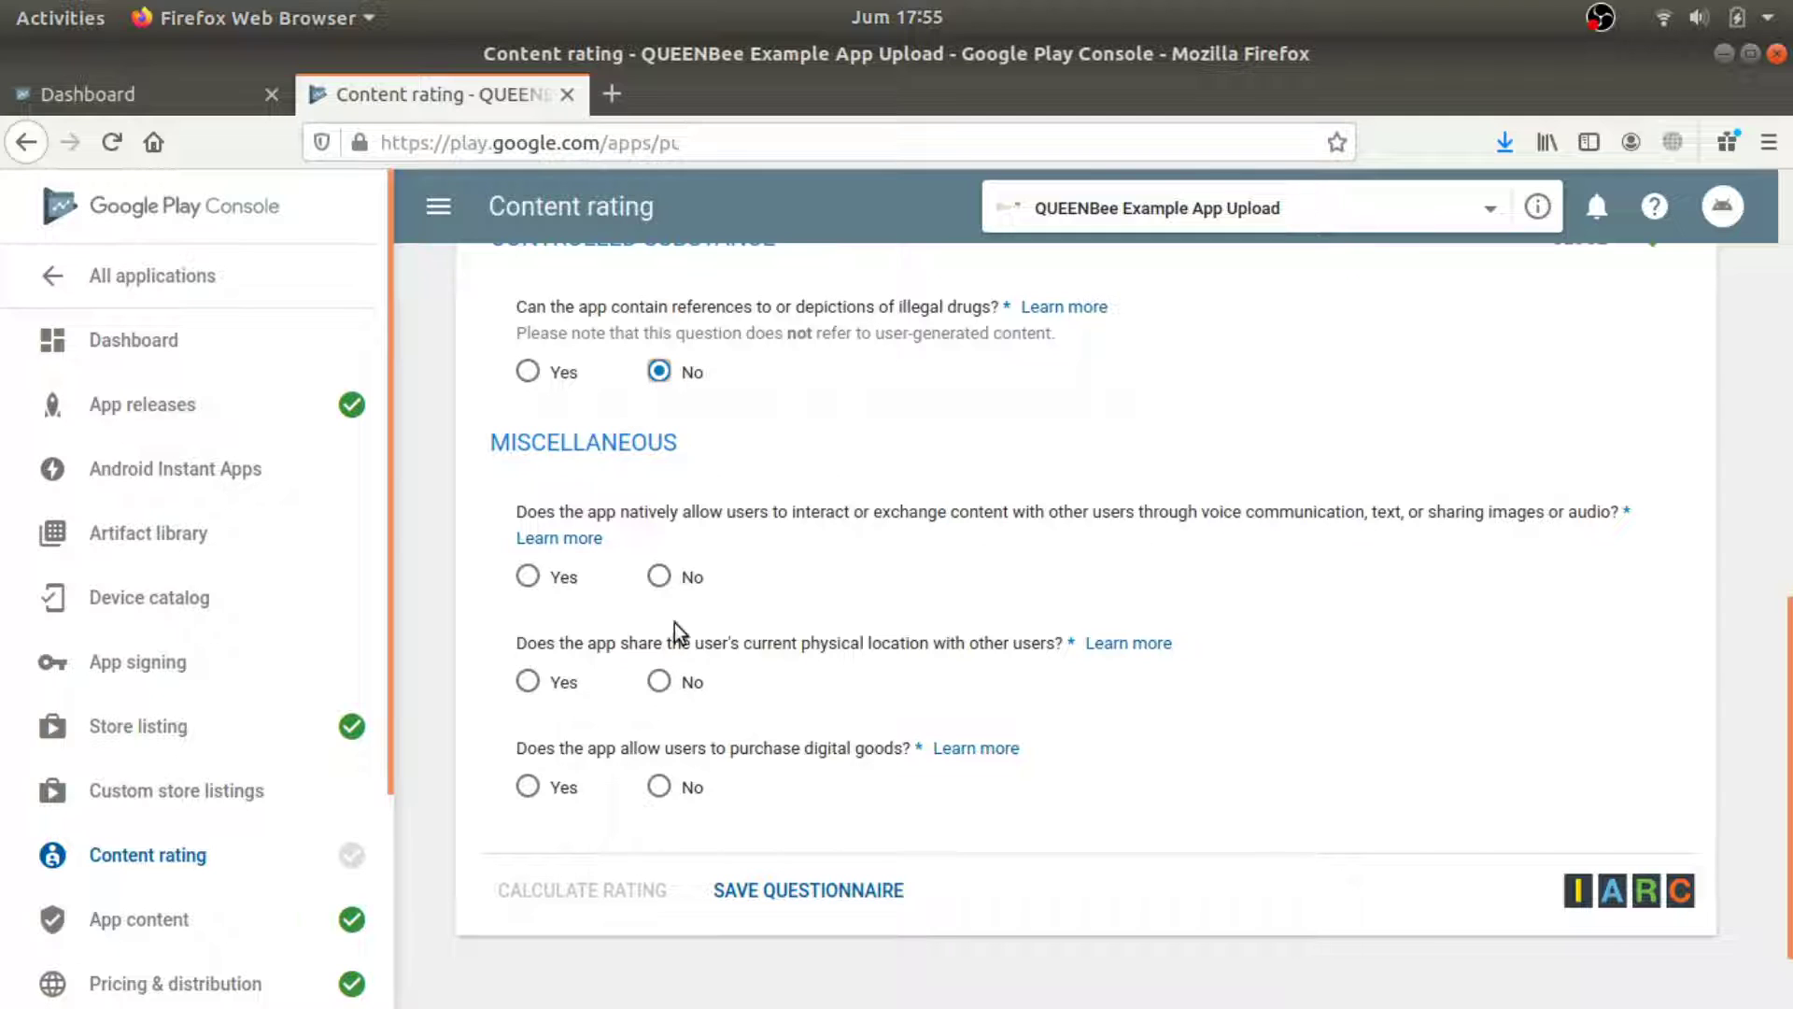
pyautogui.click(665, 578)
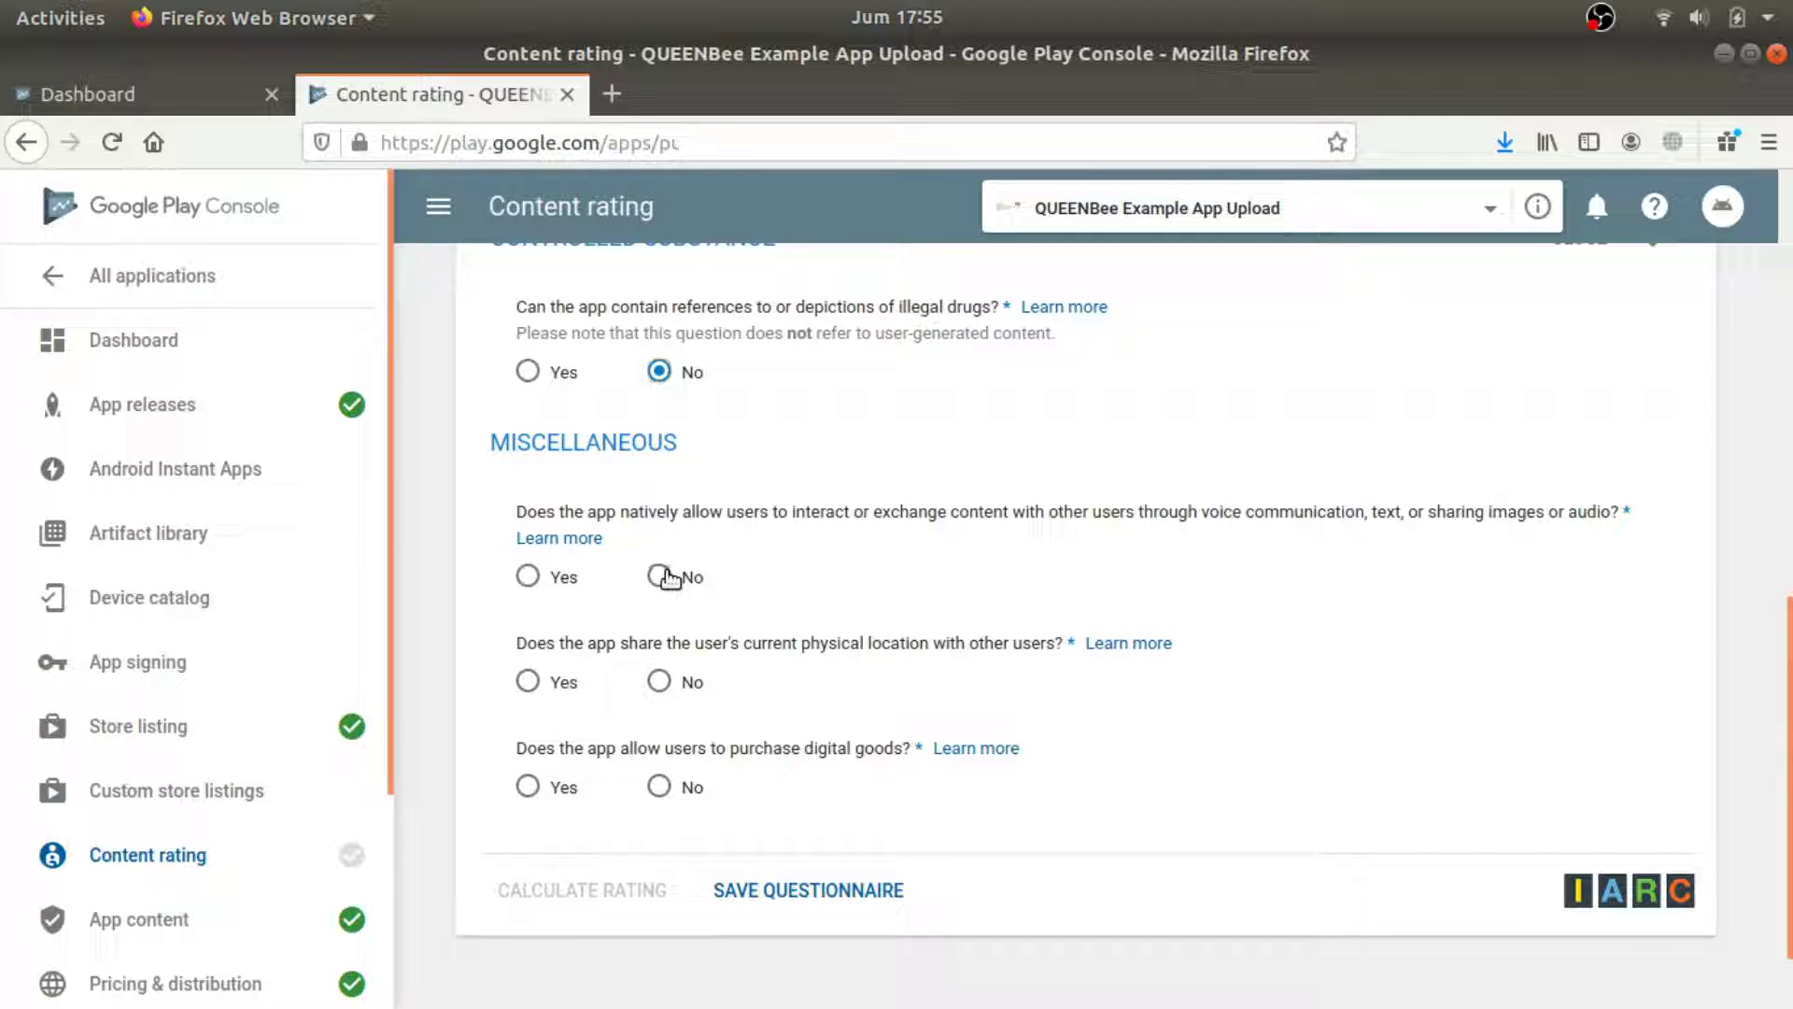
pyautogui.click(663, 682)
pyautogui.scroll(-1, 668, 701)
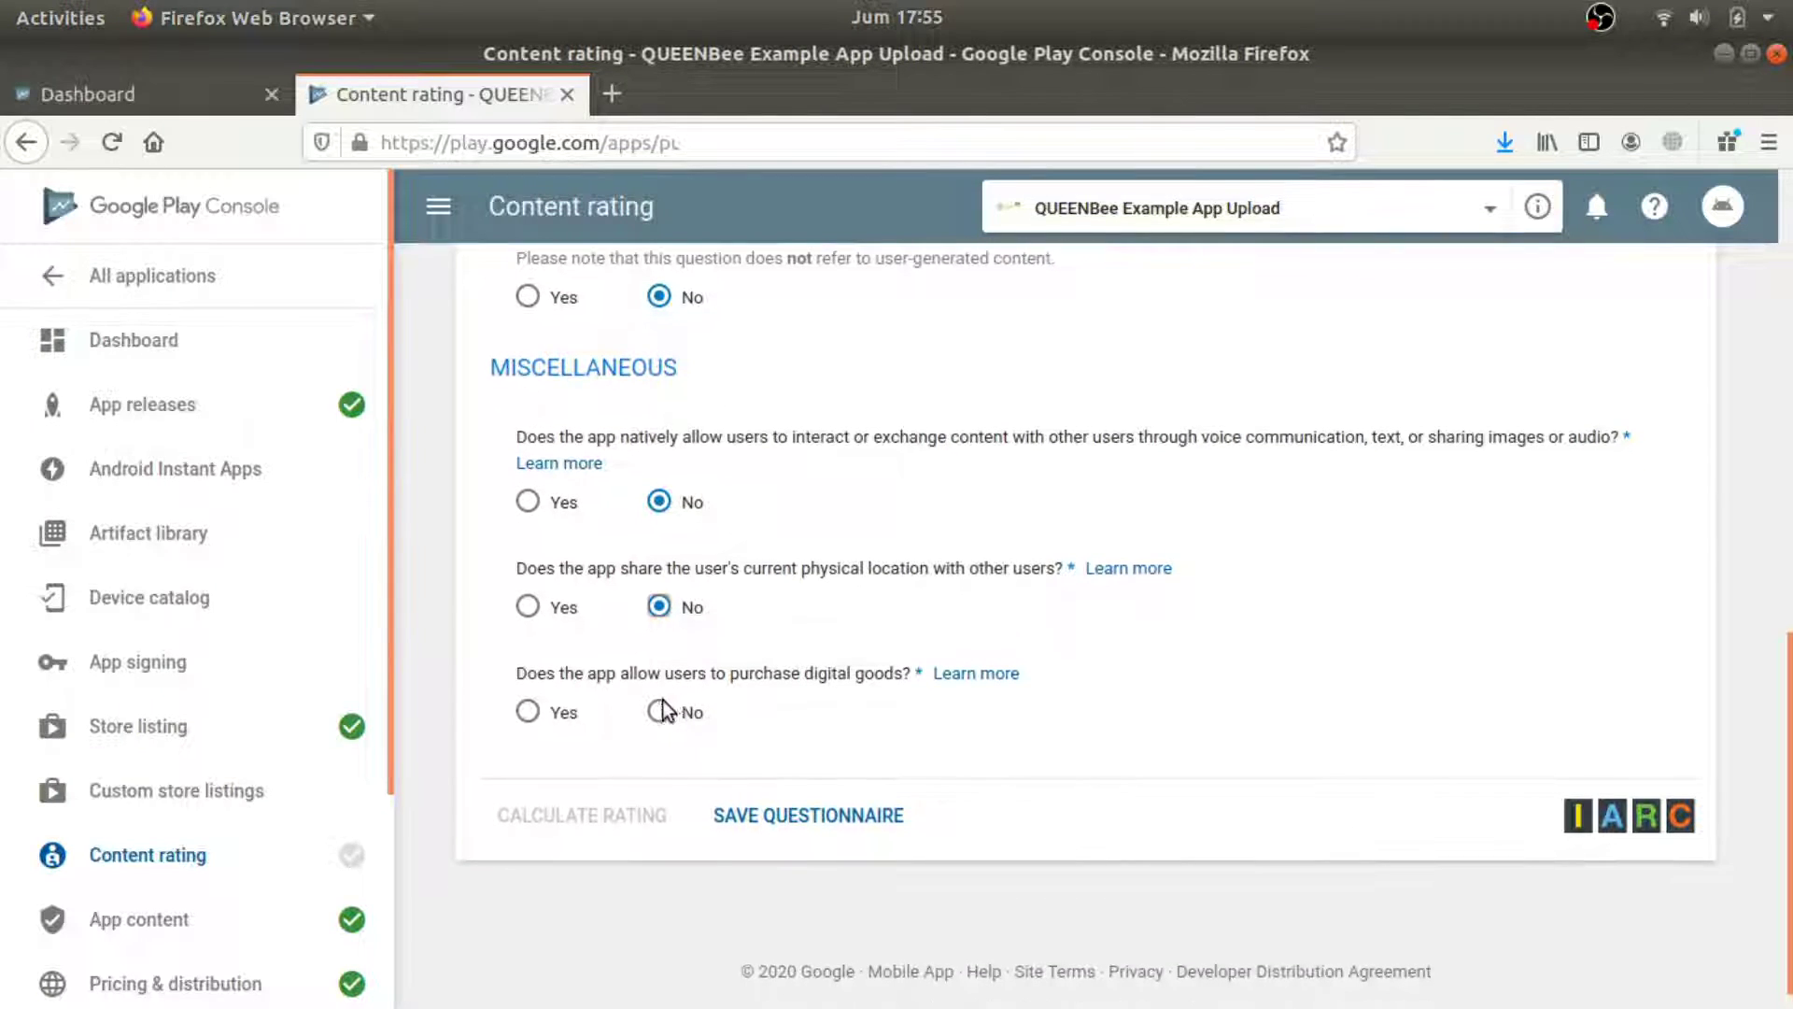
pyautogui.click(661, 712)
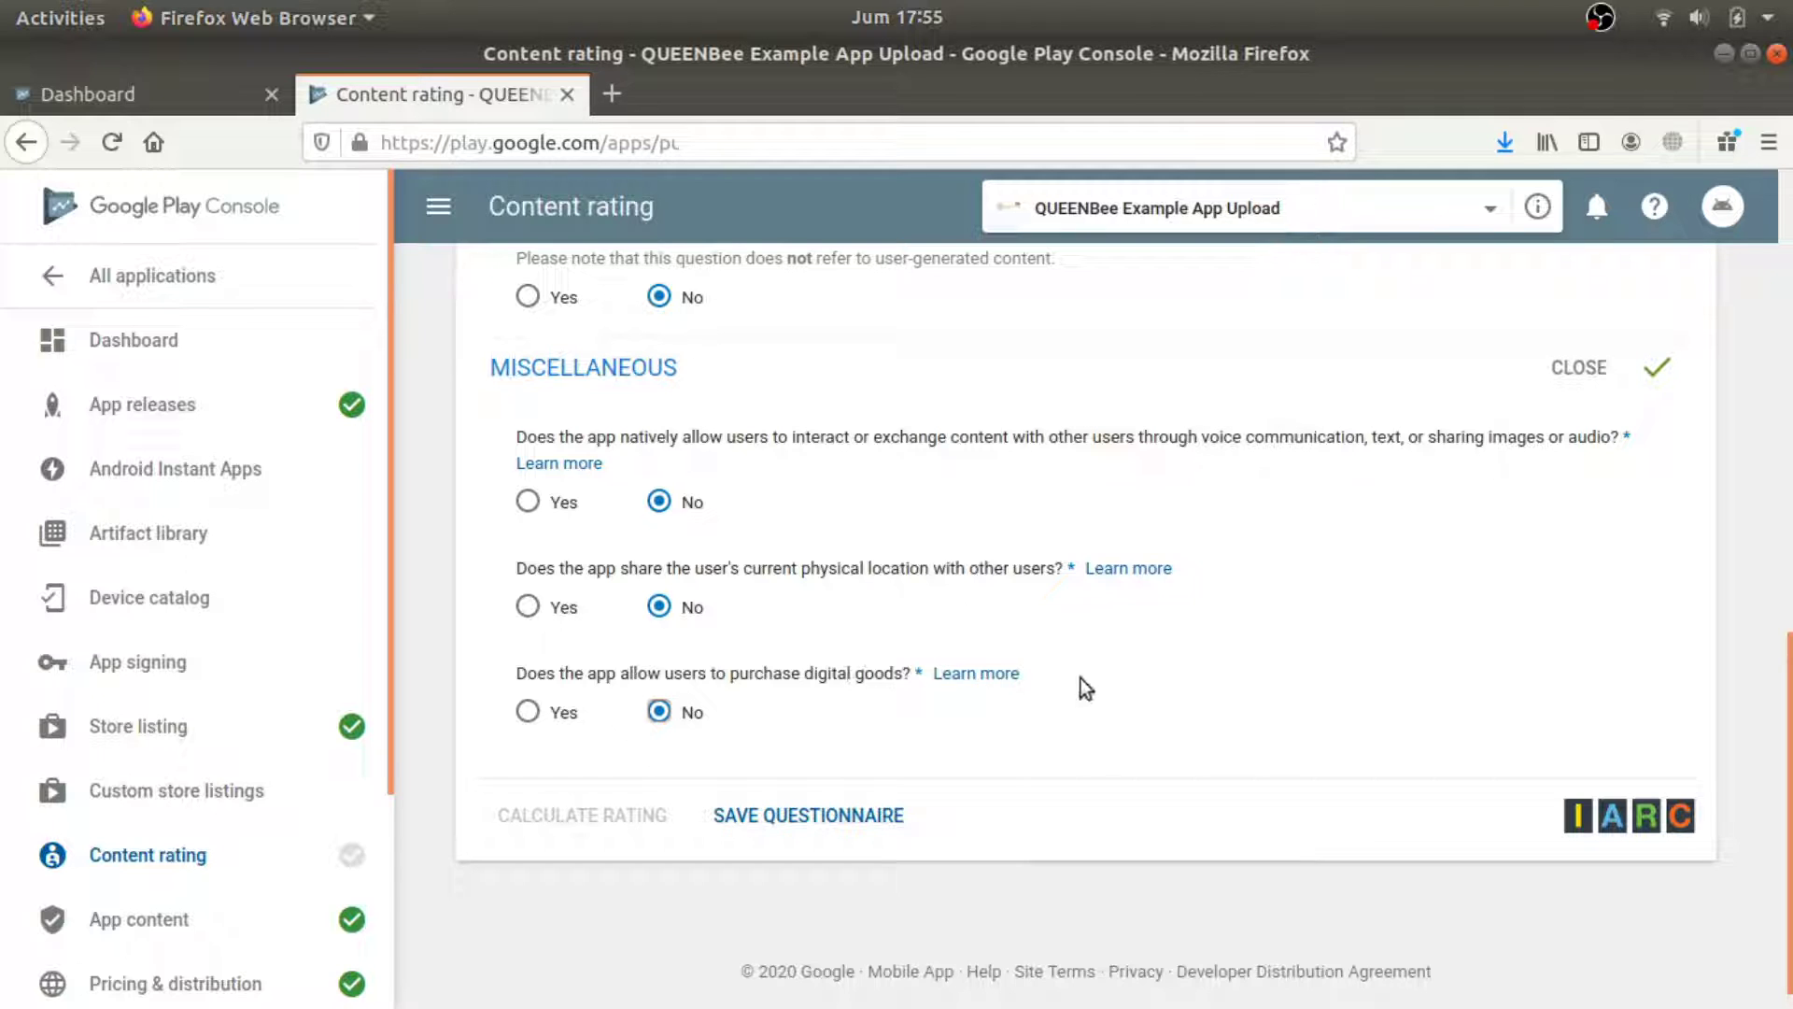
pyautogui.scroll(10, 1141, 693)
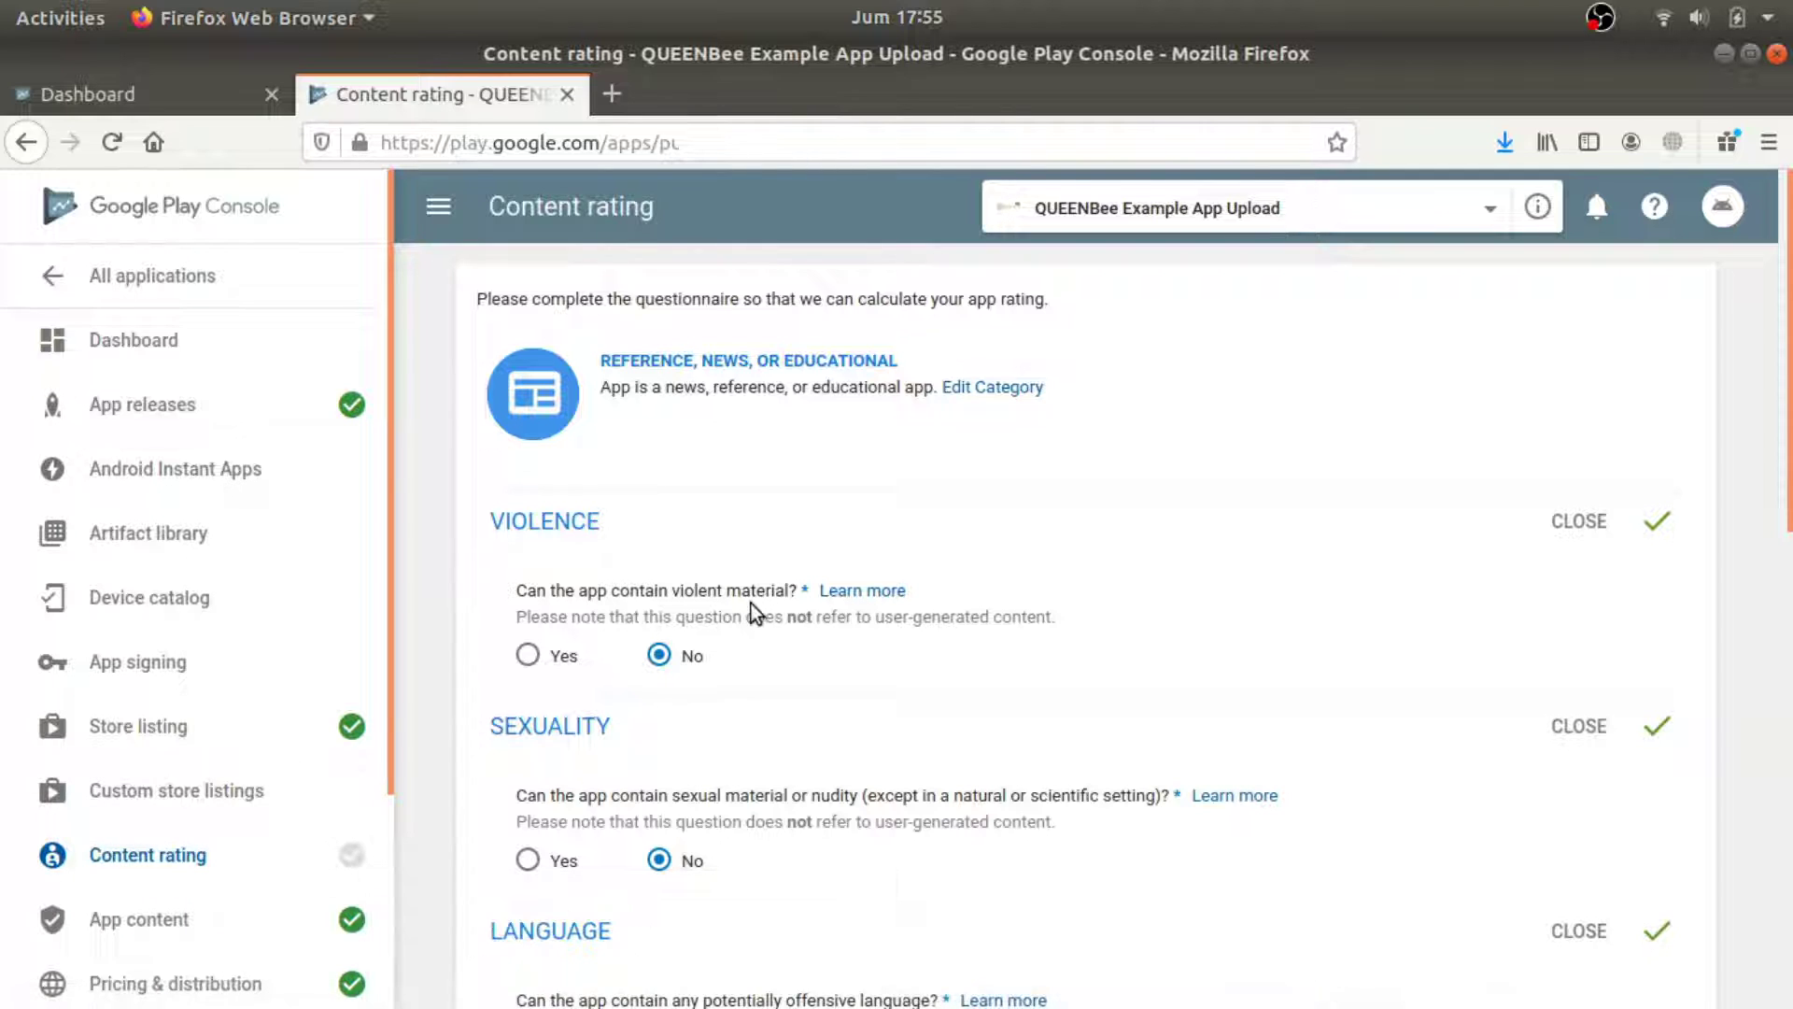
pyautogui.scroll(-10, 1325, 588)
# Save the questionnaire answers and calculate the app's content rating.
pyautogui.click(805, 785)
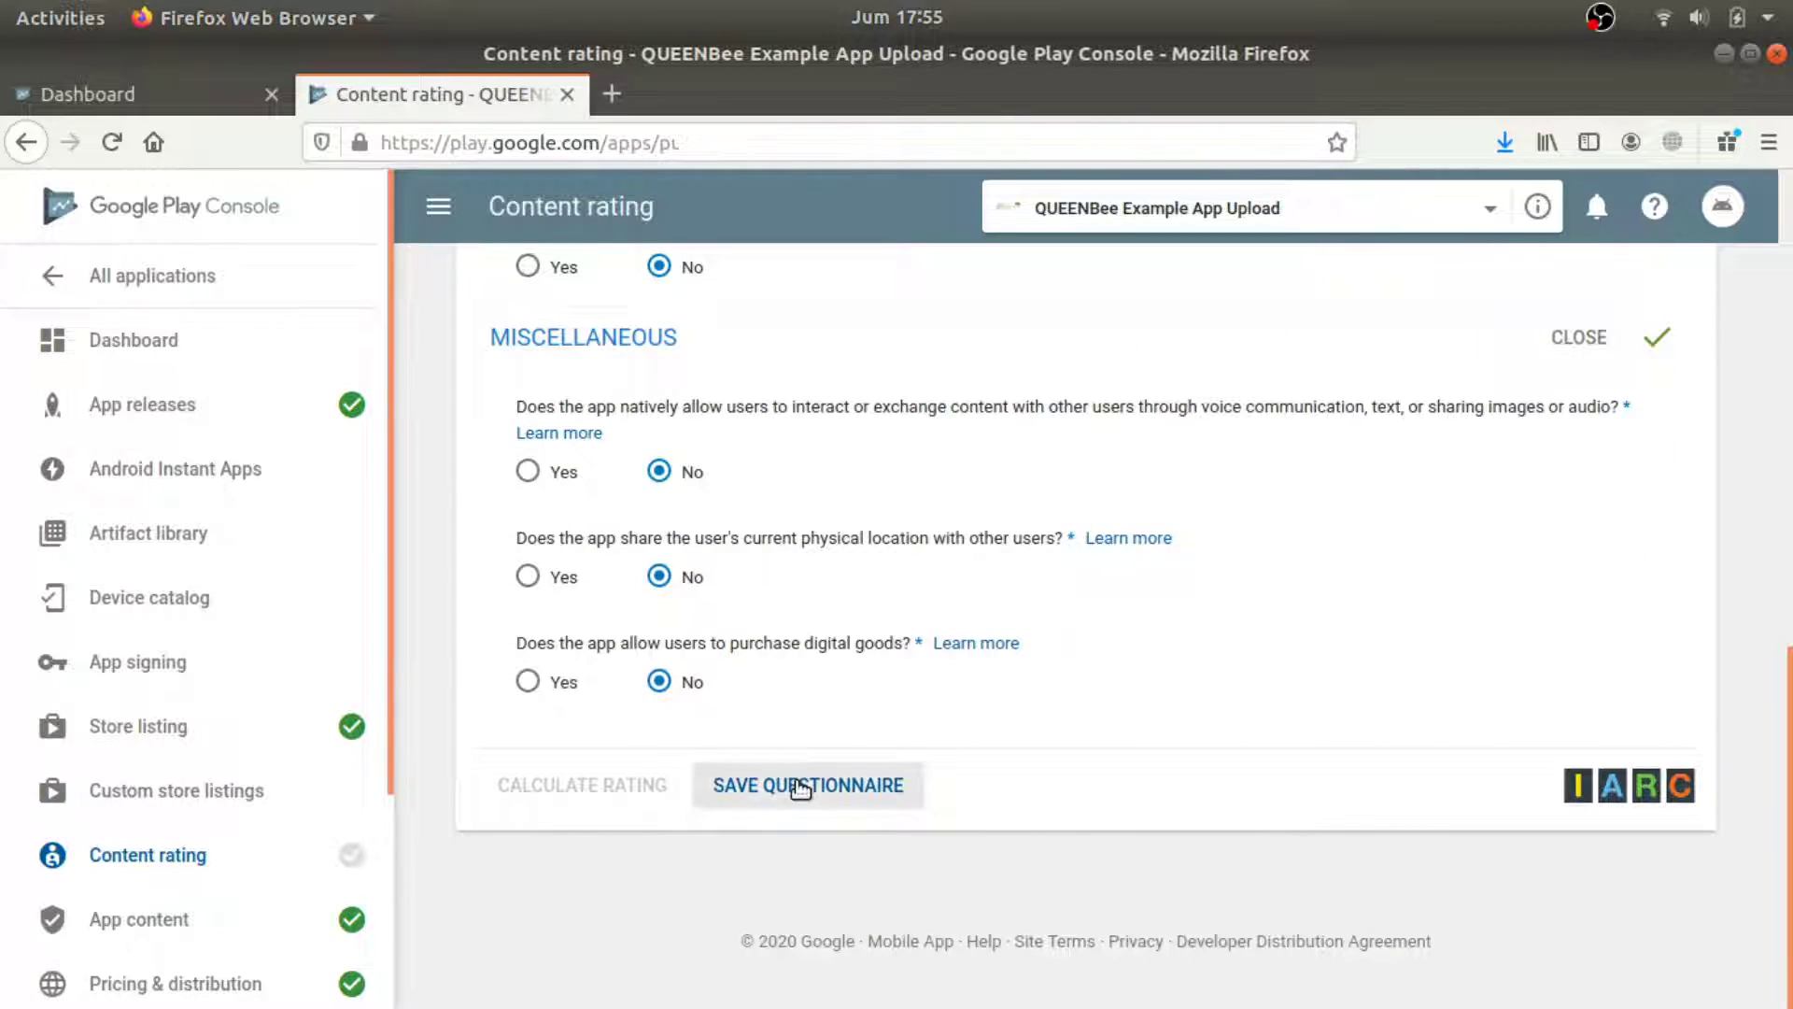
pyautogui.scroll(5, 897, 672)
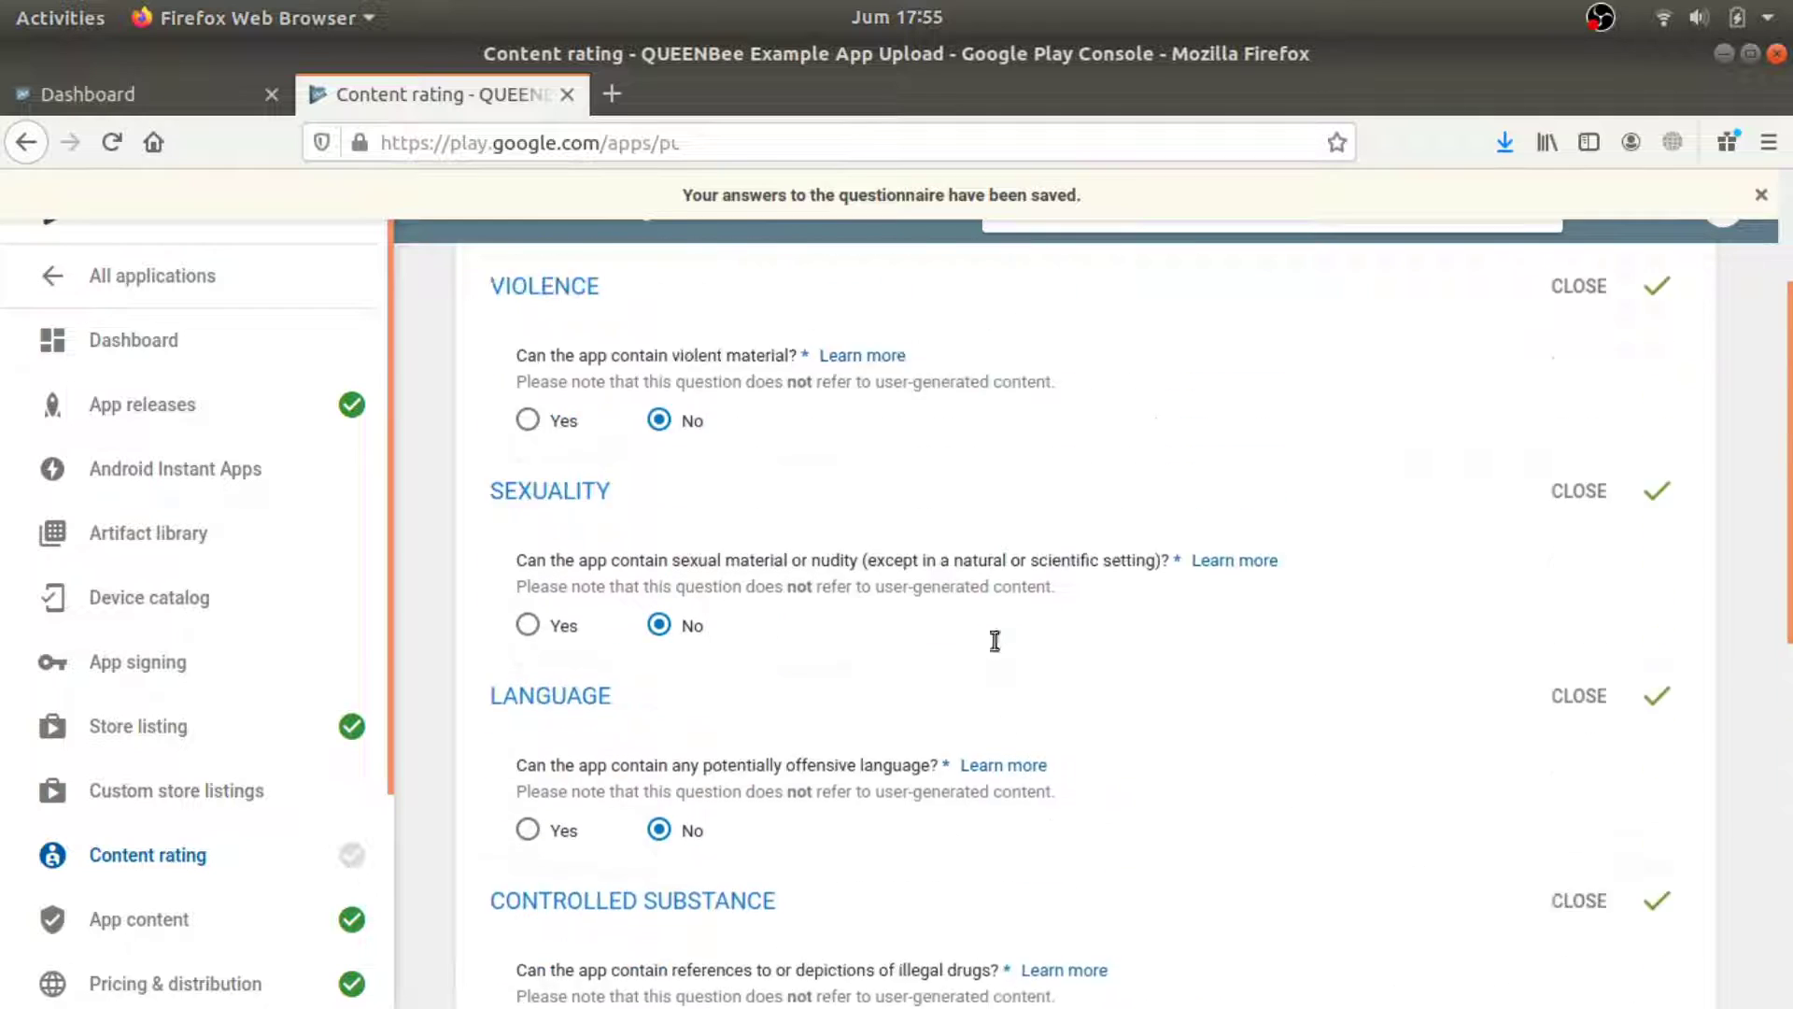
pyautogui.scroll(2, 979, 641)
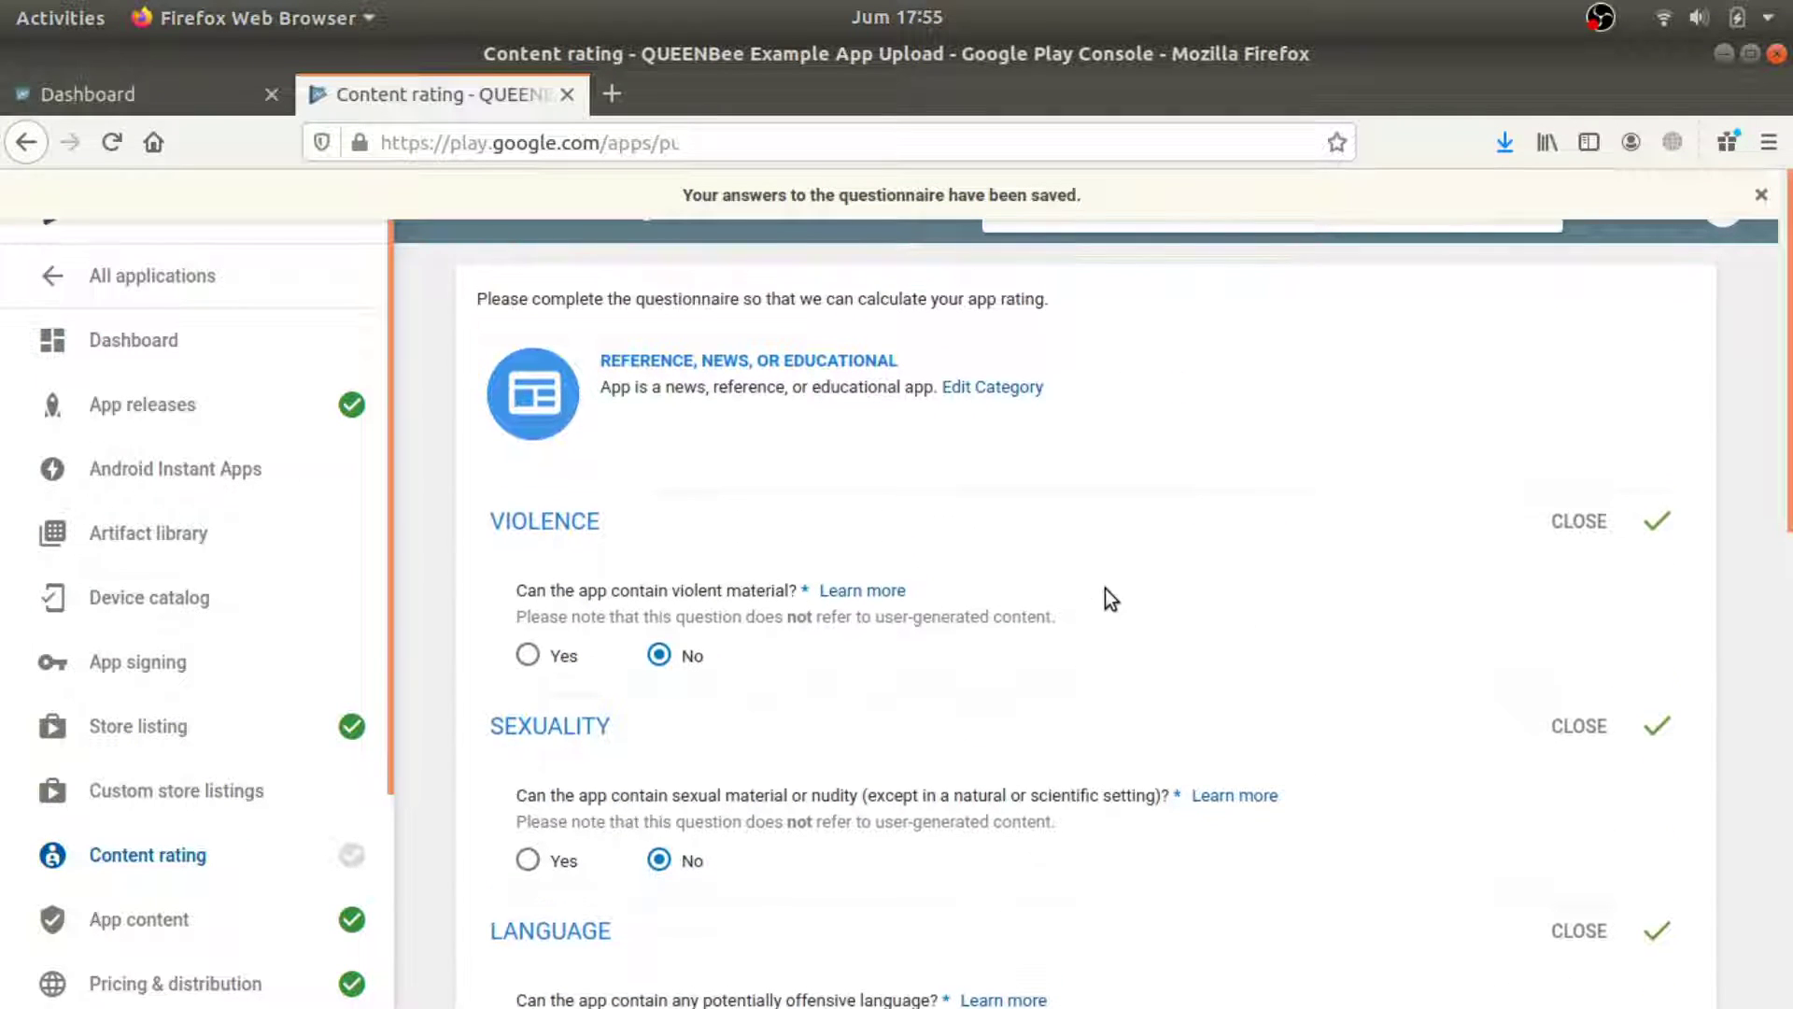
pyautogui.scroll(-7, 1106, 589)
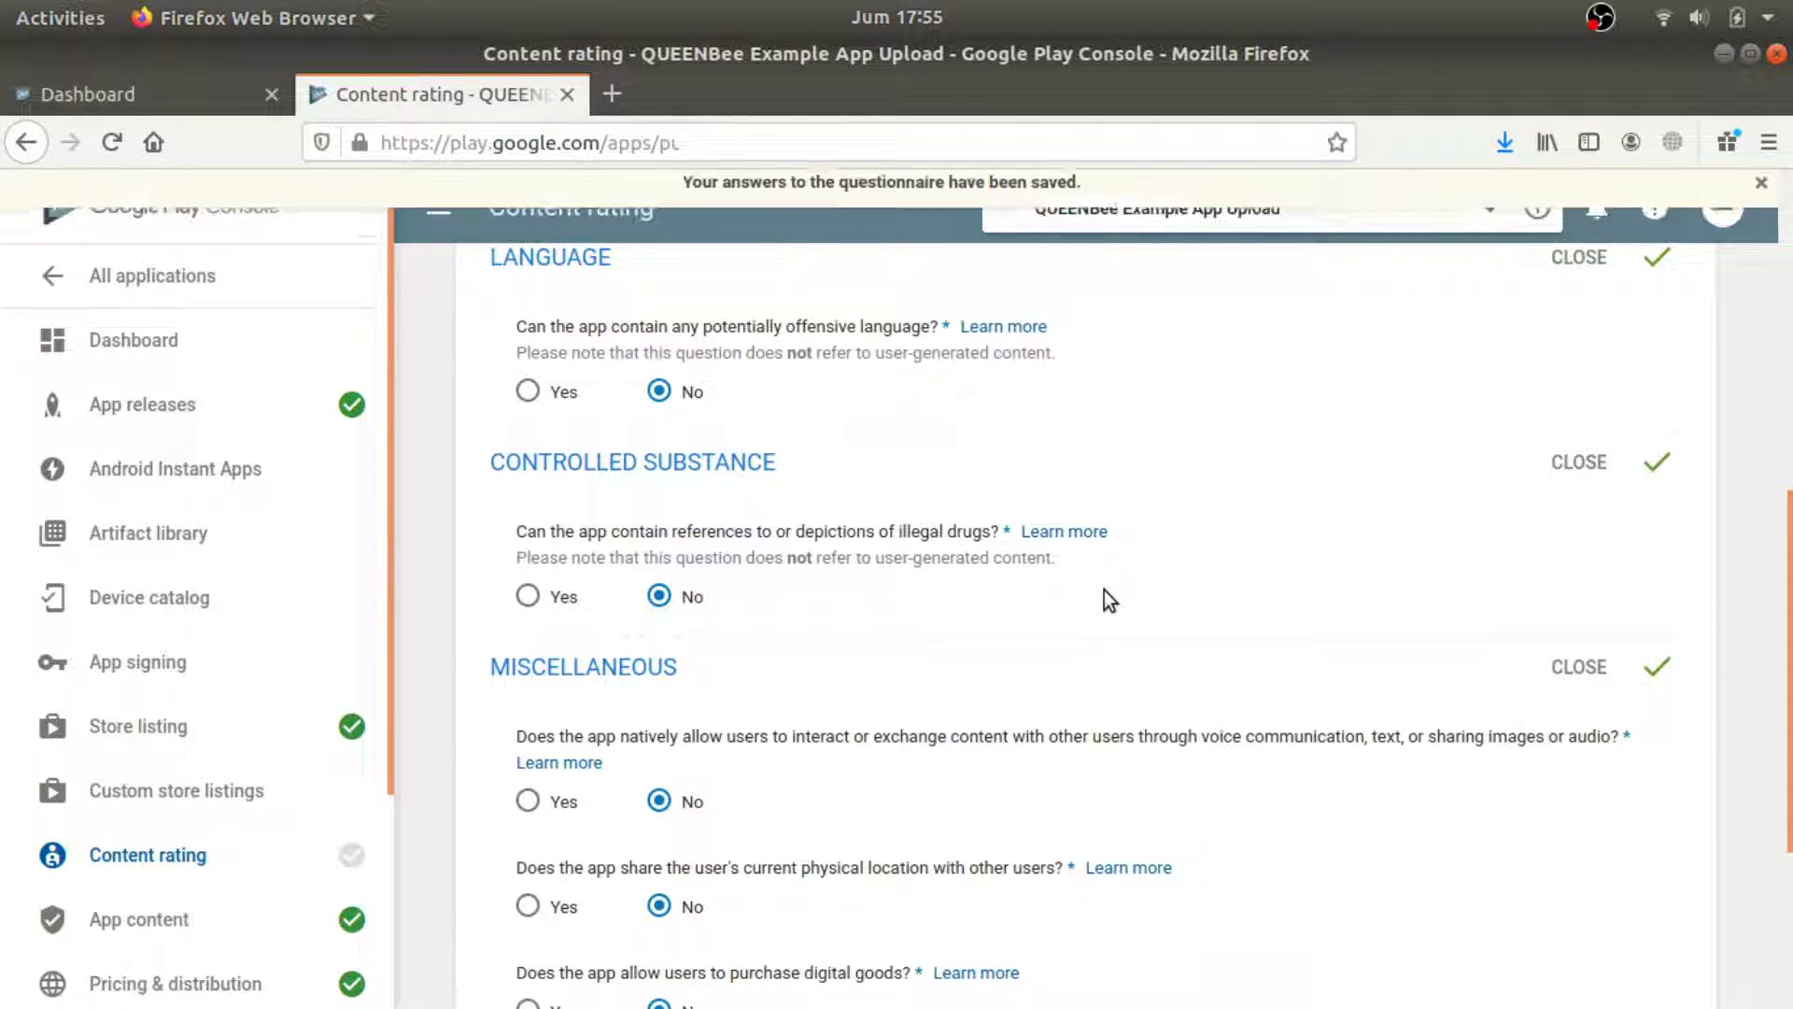
pyautogui.scroll(6, 1104, 590)
pyautogui.scroll(1, 1096, 593)
pyautogui.scroll(-2, 1096, 593)
pyautogui.scroll(2, 1095, 597)
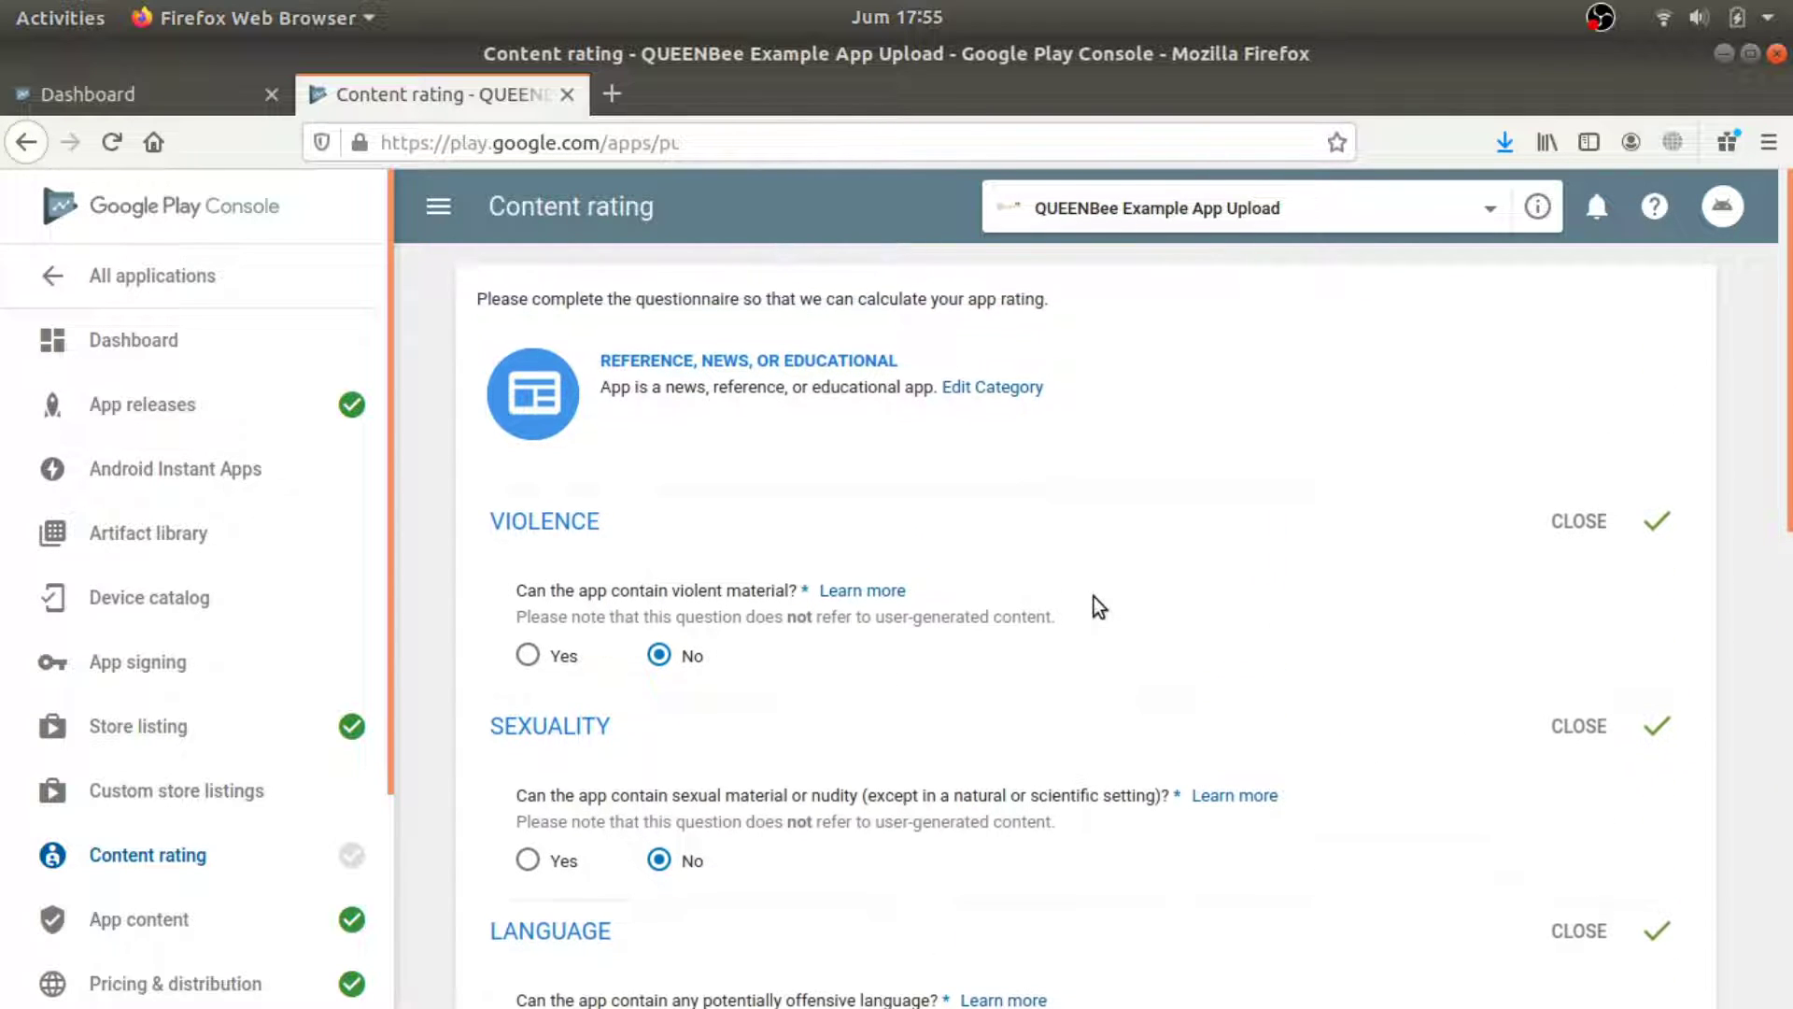
pyautogui.scroll(-11, 1090, 602)
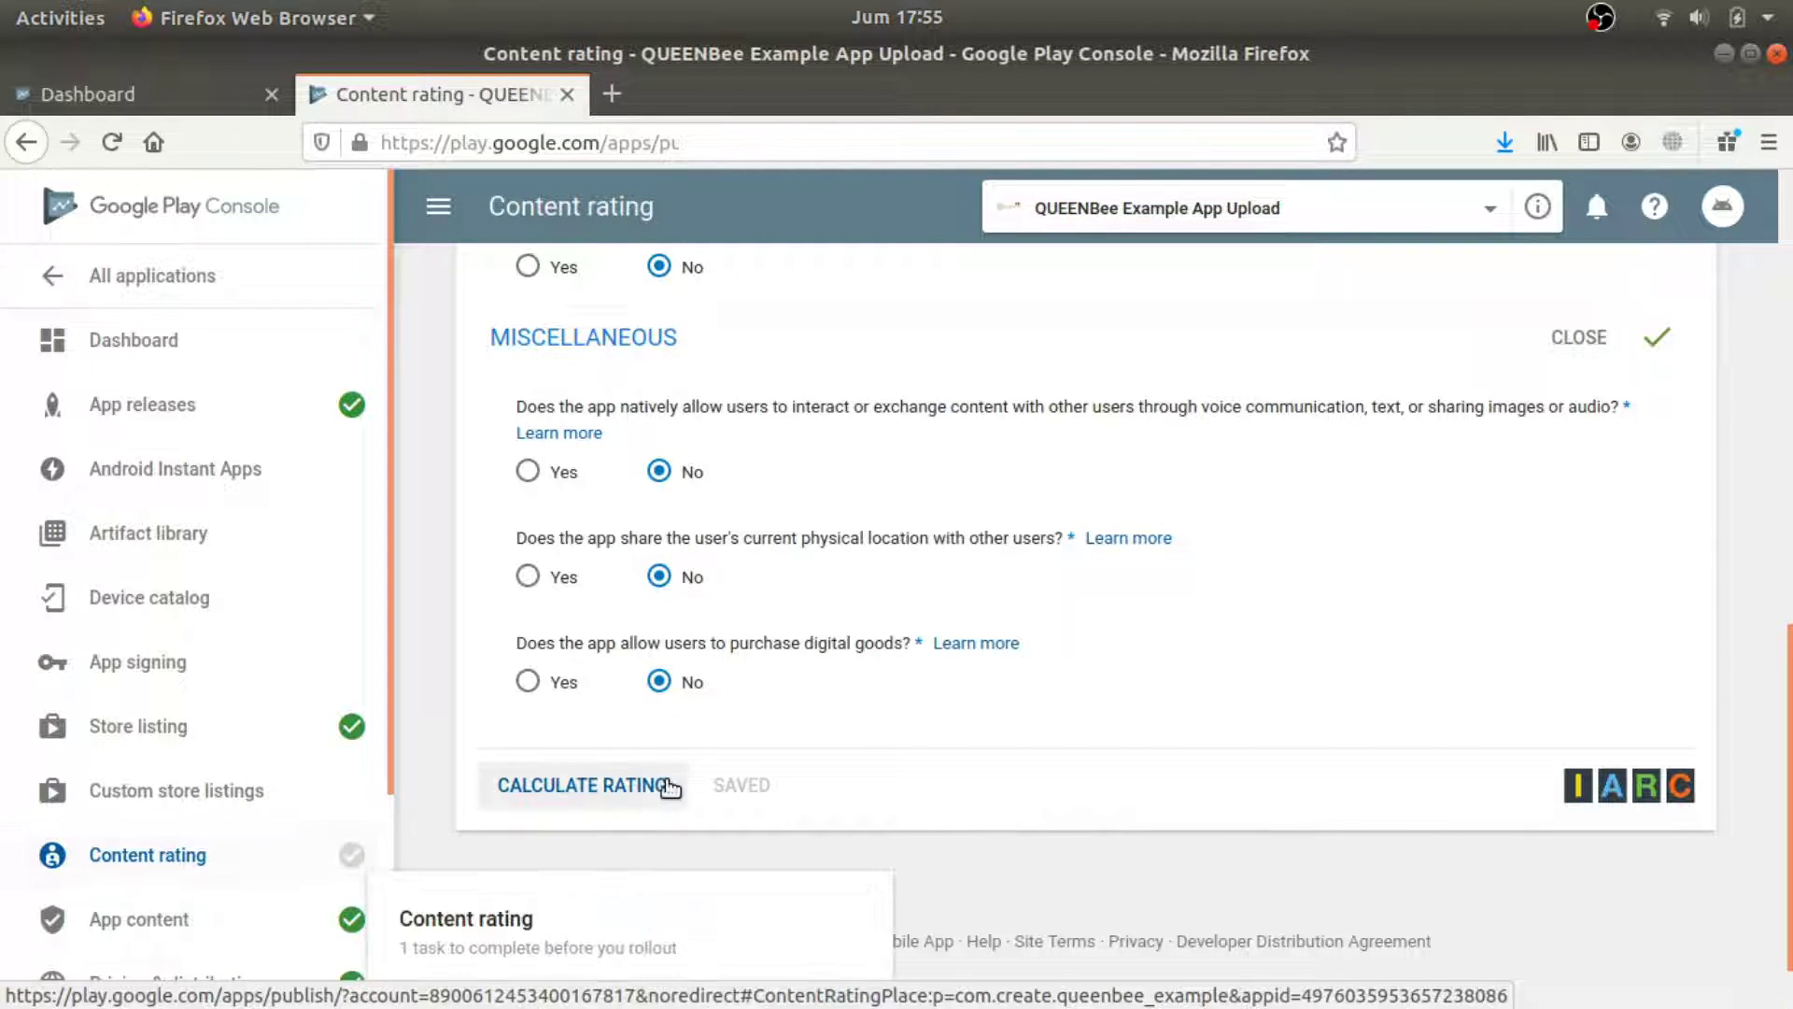
pyautogui.click(657, 787)
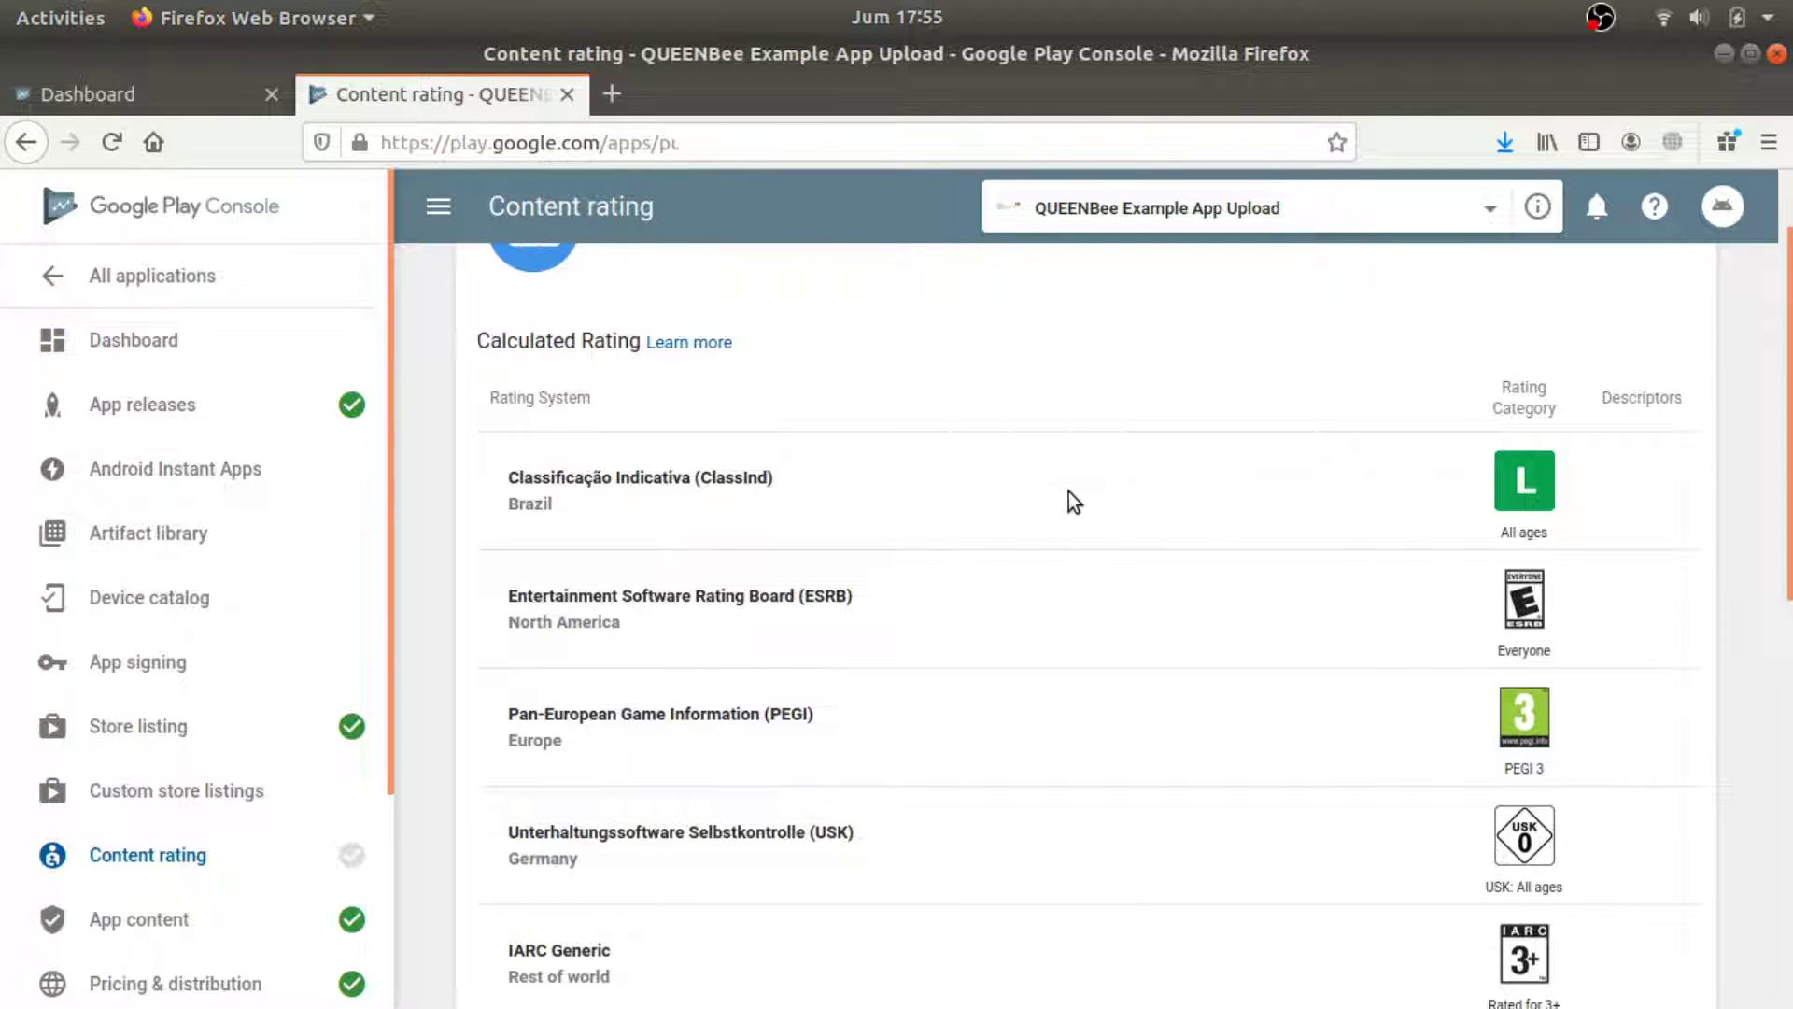
# Apply the calculated rating: ESRB Everyone, PEGI 3, USK 0.
pyautogui.scroll(-2, 1069, 491)
pyautogui.scroll(-6, 1069, 491)
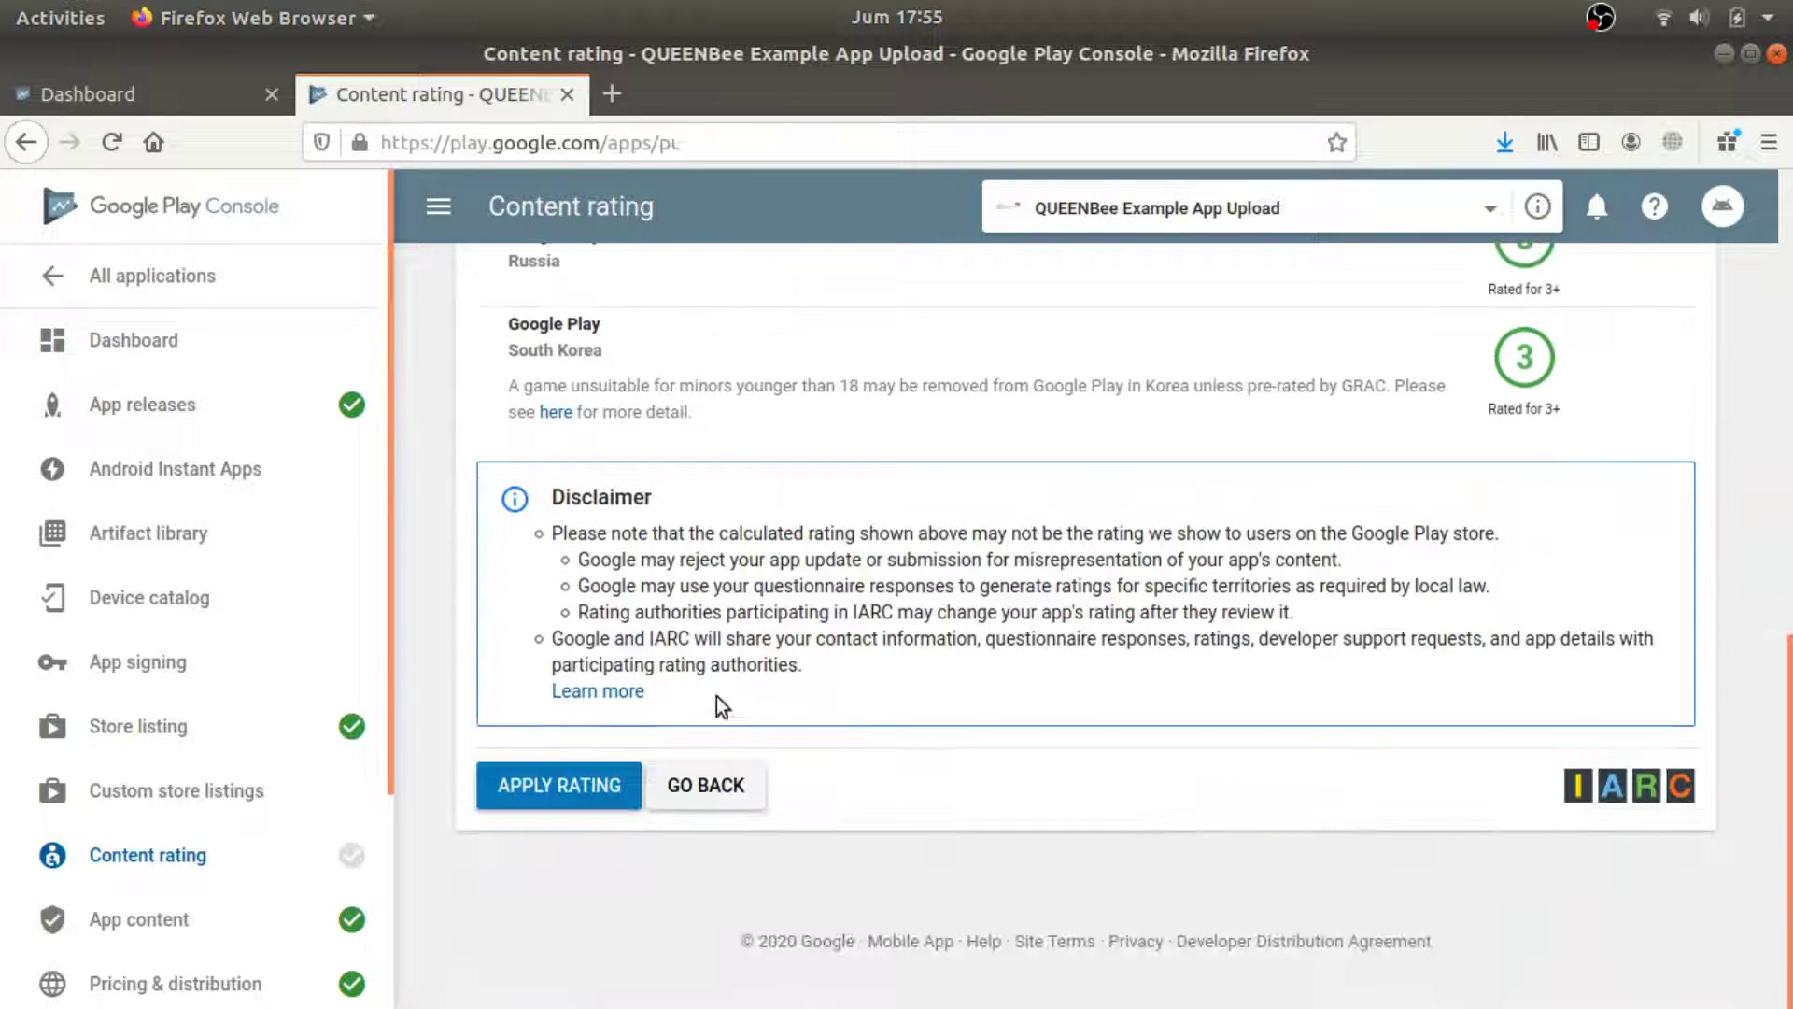
pyautogui.click(568, 783)
pyautogui.scroll(10, 901, 624)
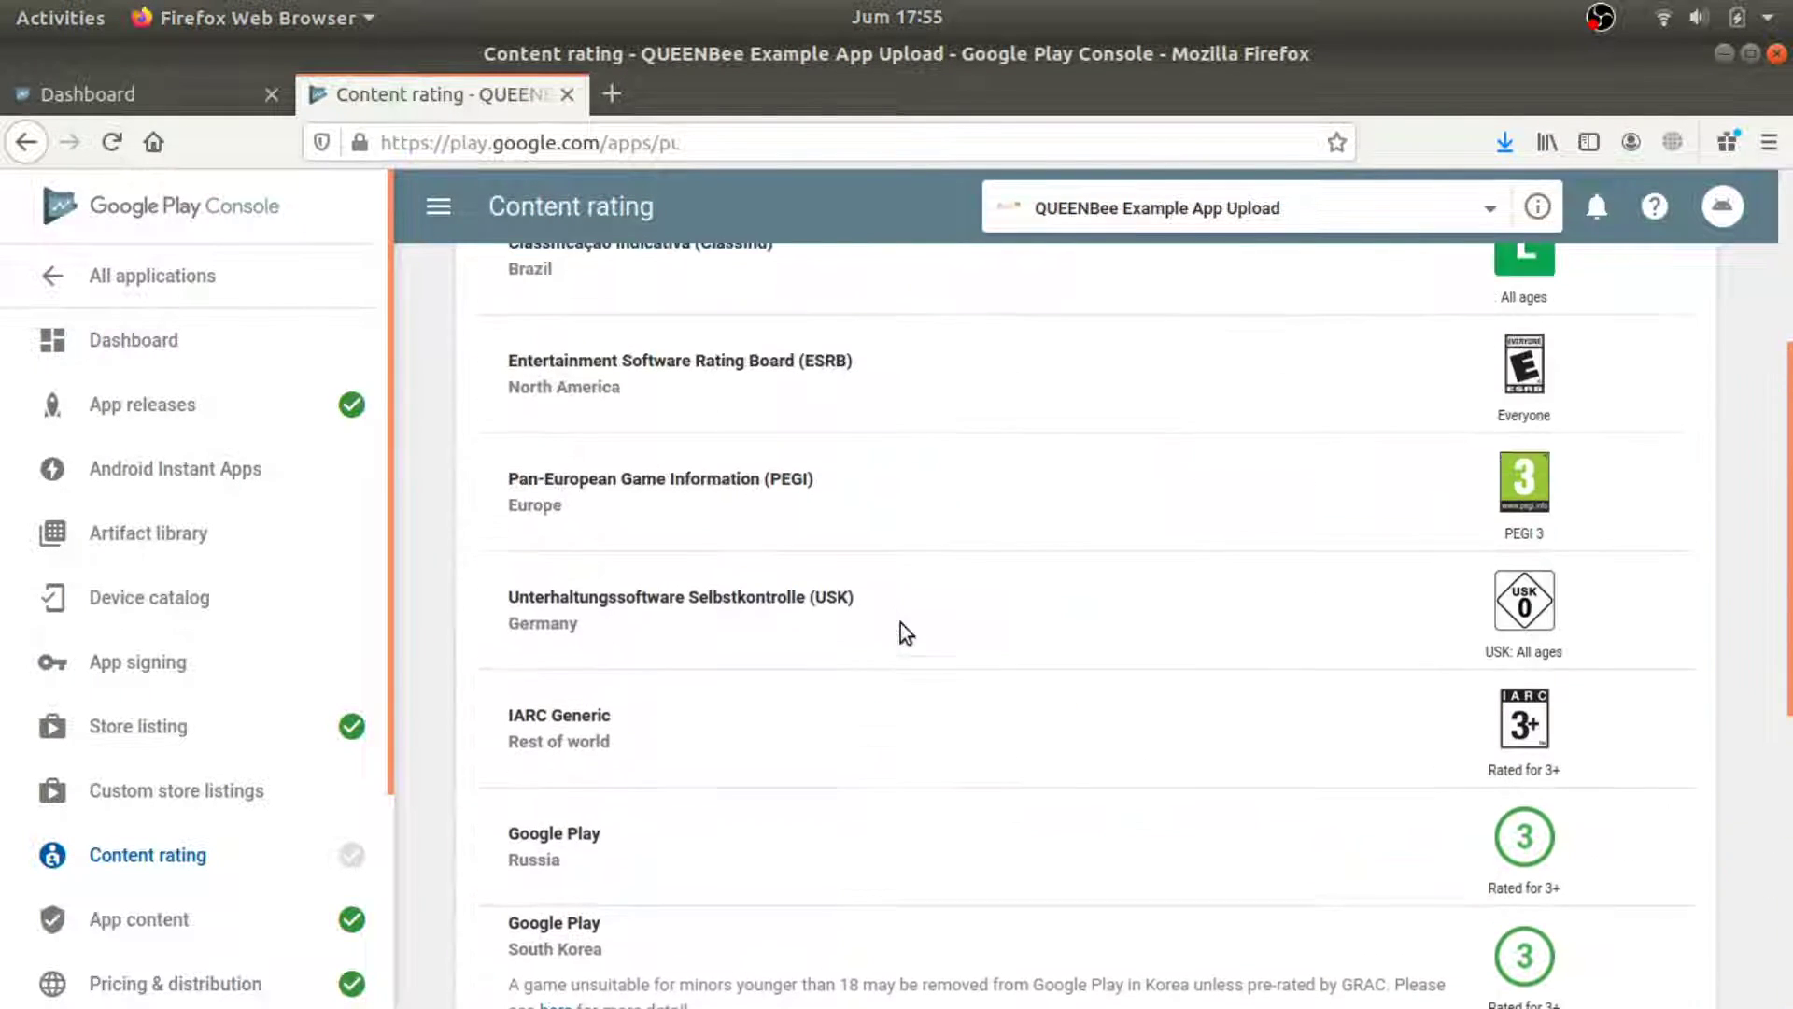
pyautogui.scroll(-10, 899, 624)
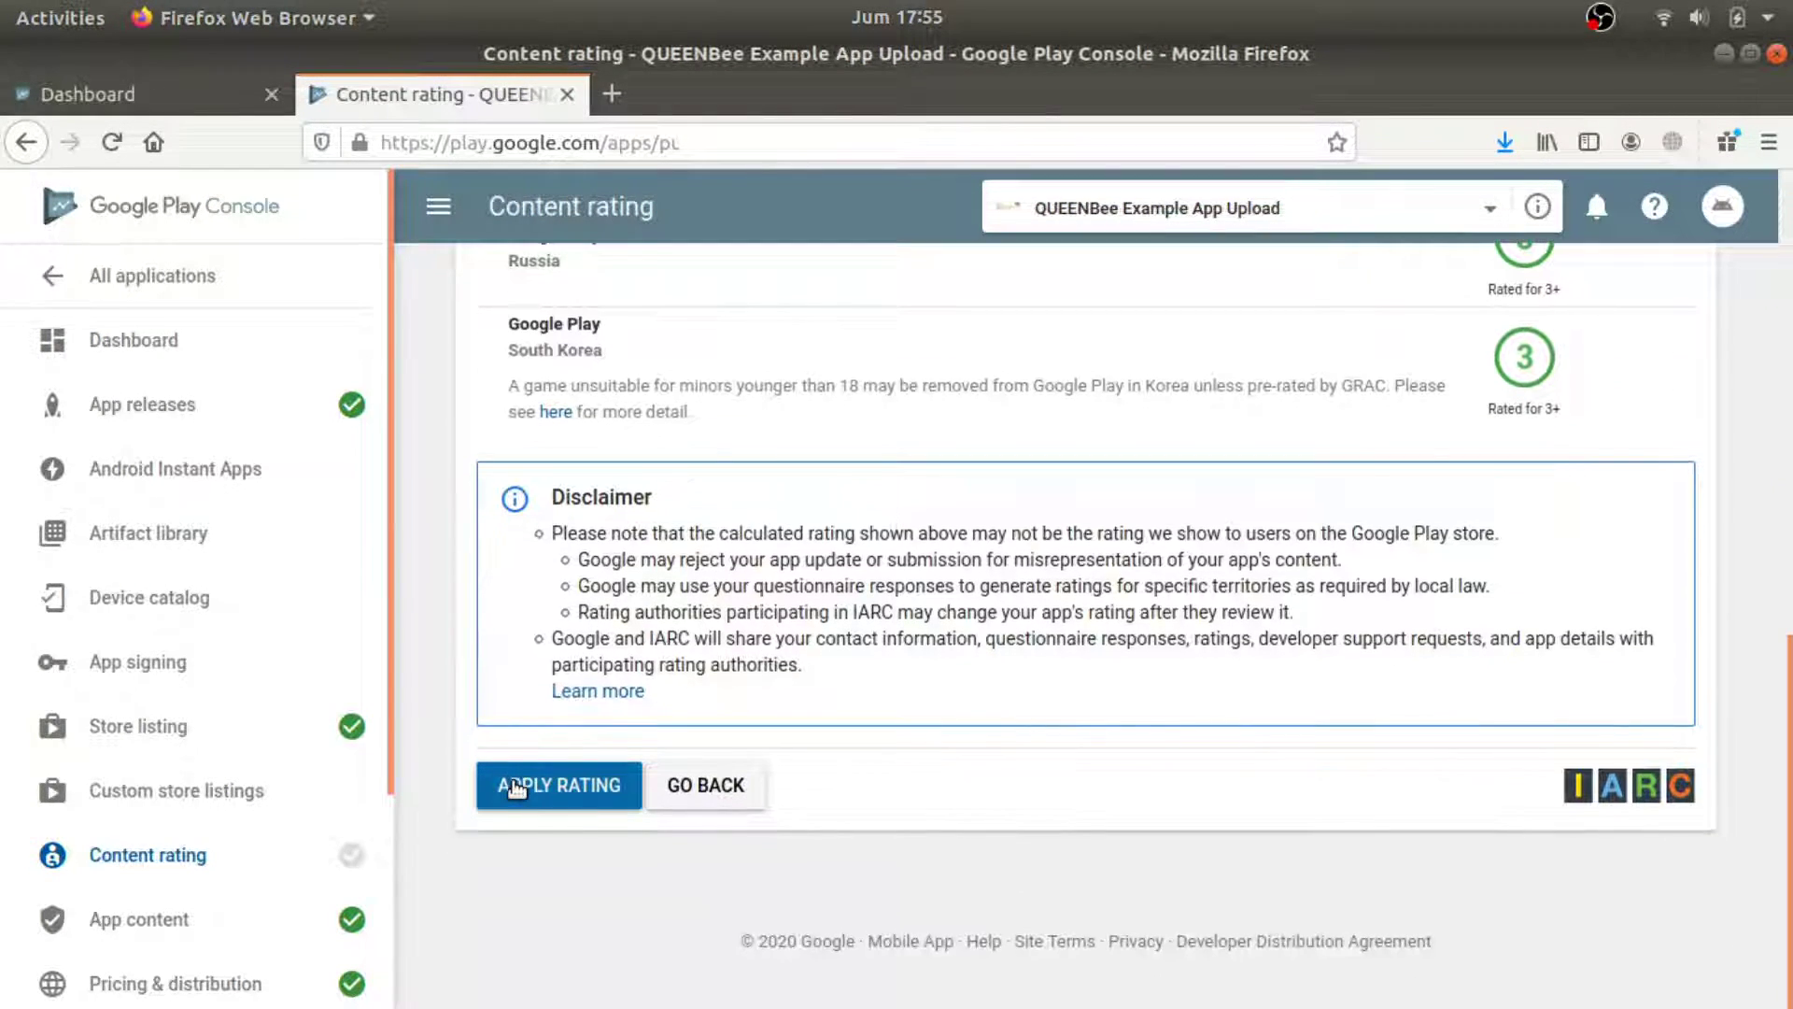
pyautogui.click(516, 783)
pyautogui.scroll(5, 1242, 490)
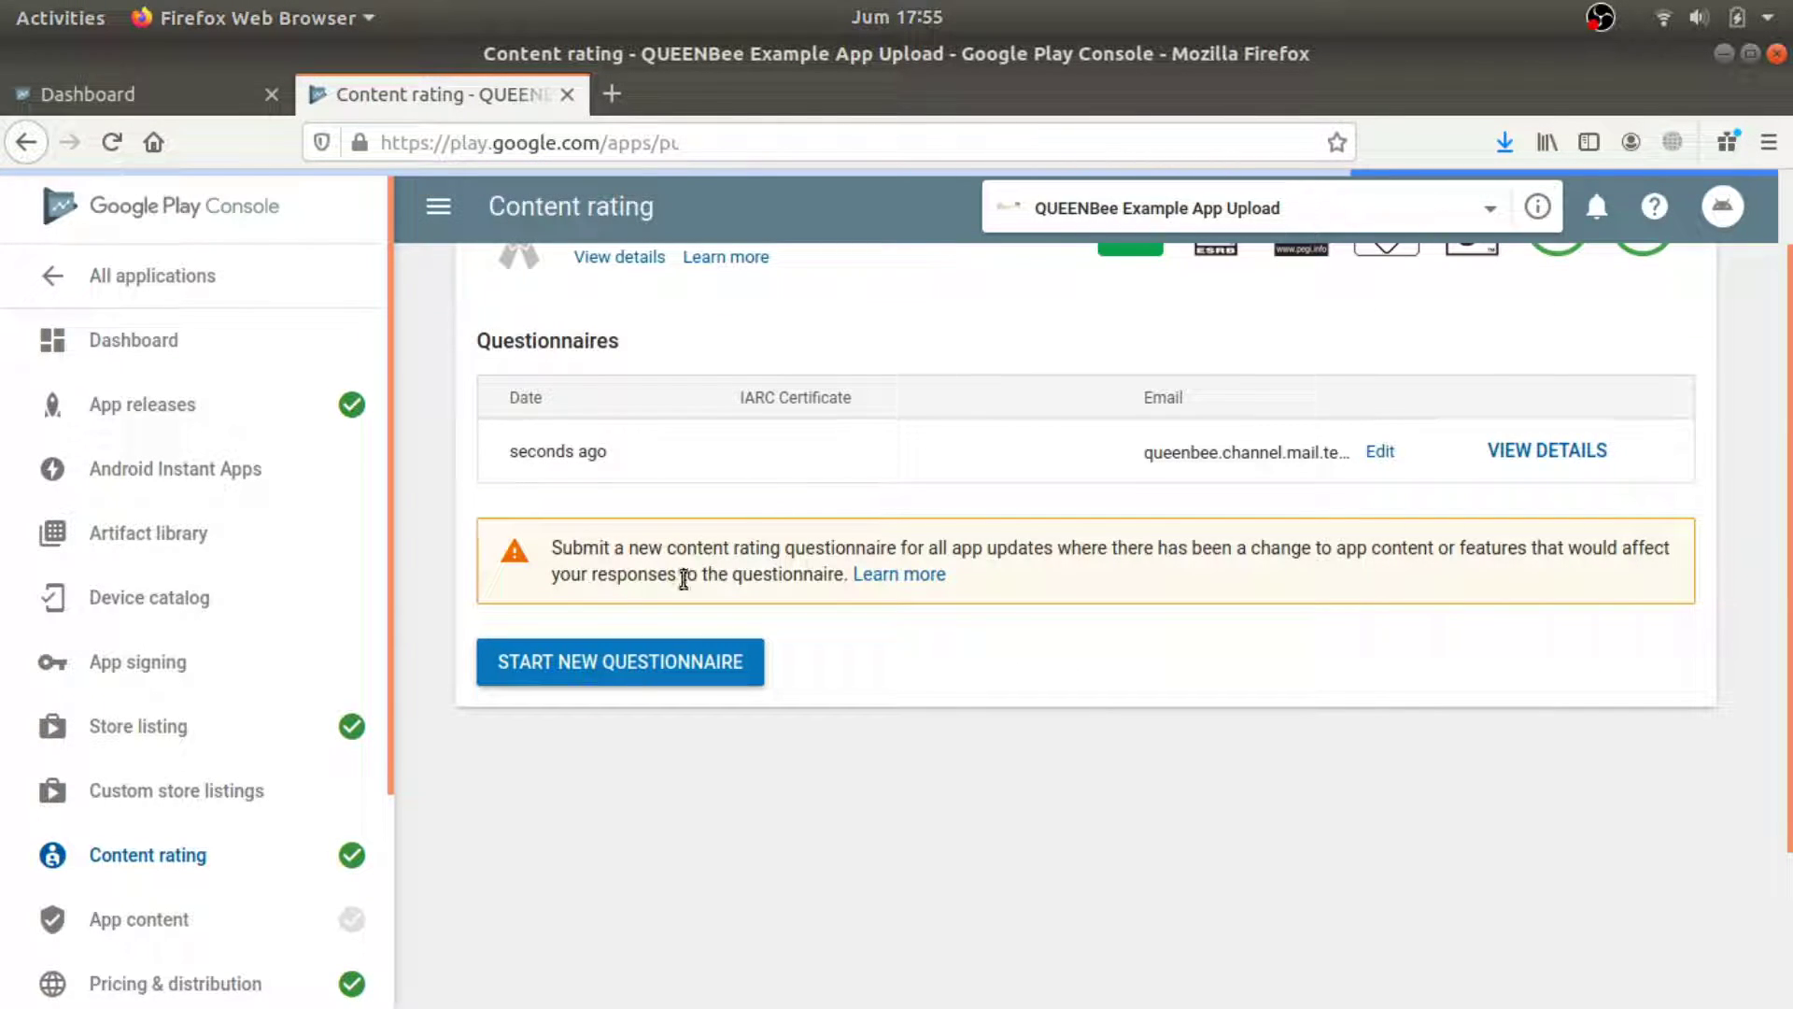
pyautogui.scroll(2, 691, 663)
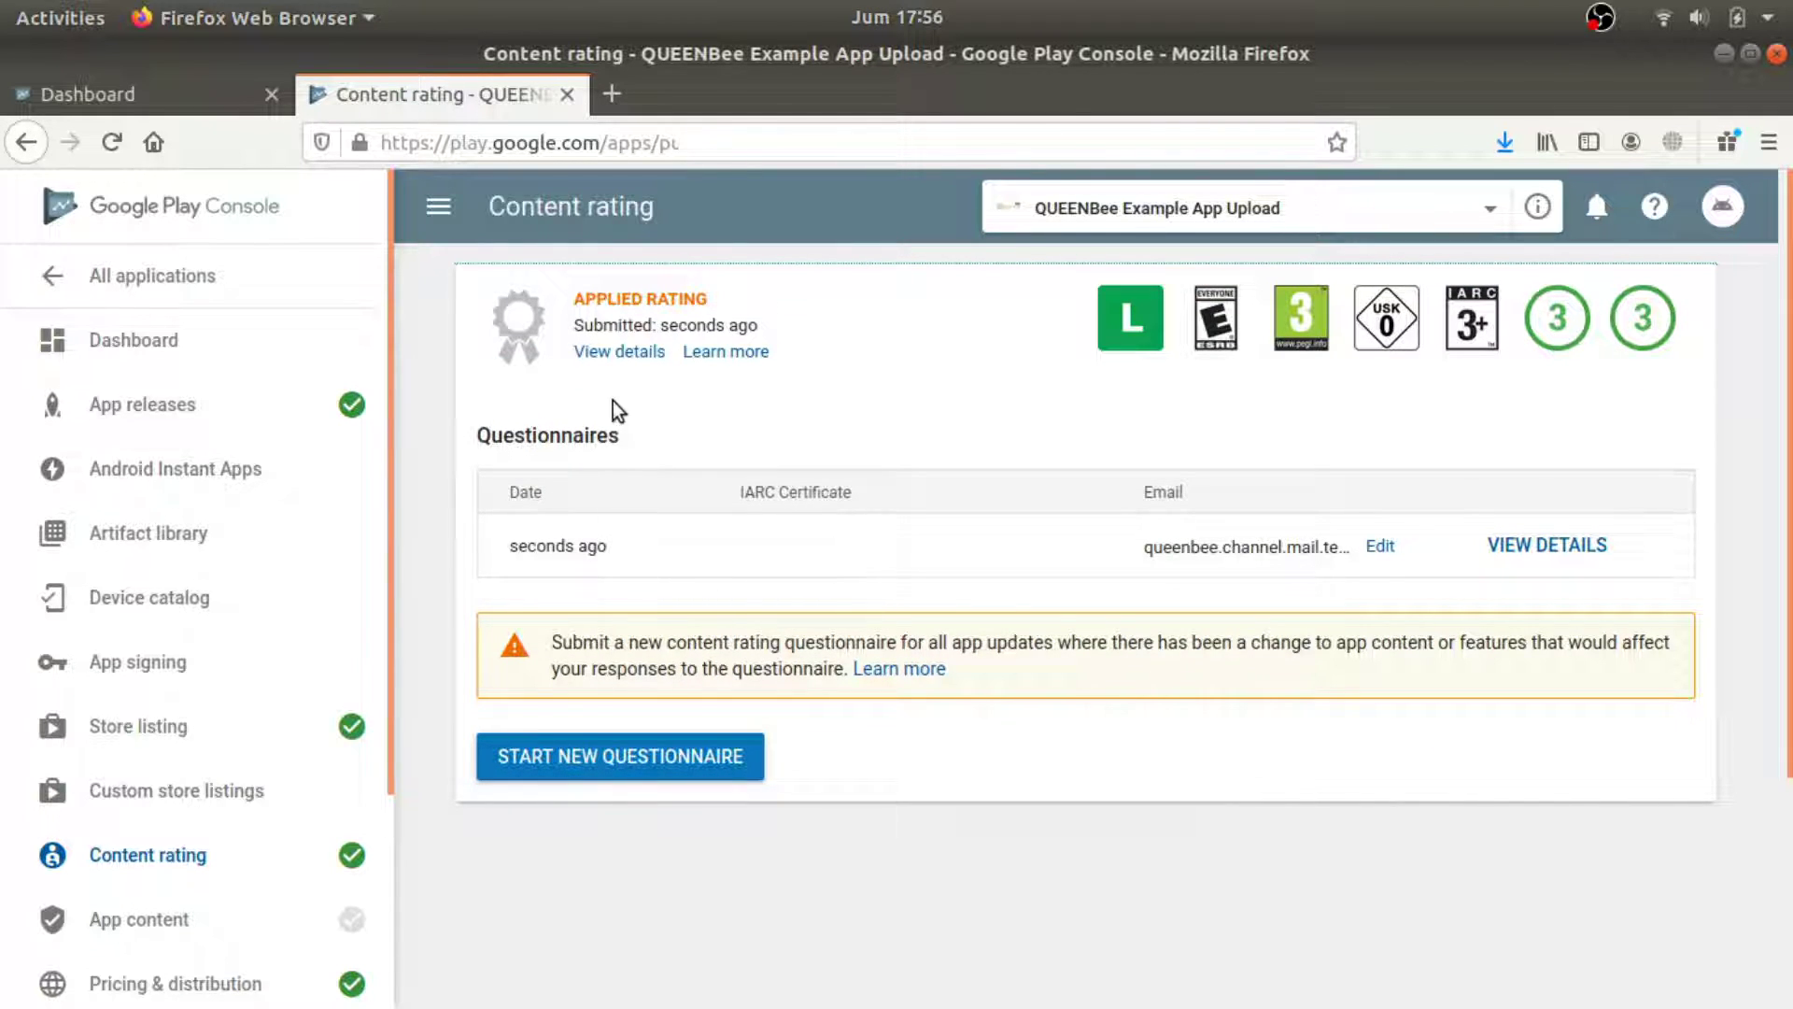
# Close the content rating tab, reload the Dashboard, and open the Target audience setup.
pyautogui.click(564, 95)
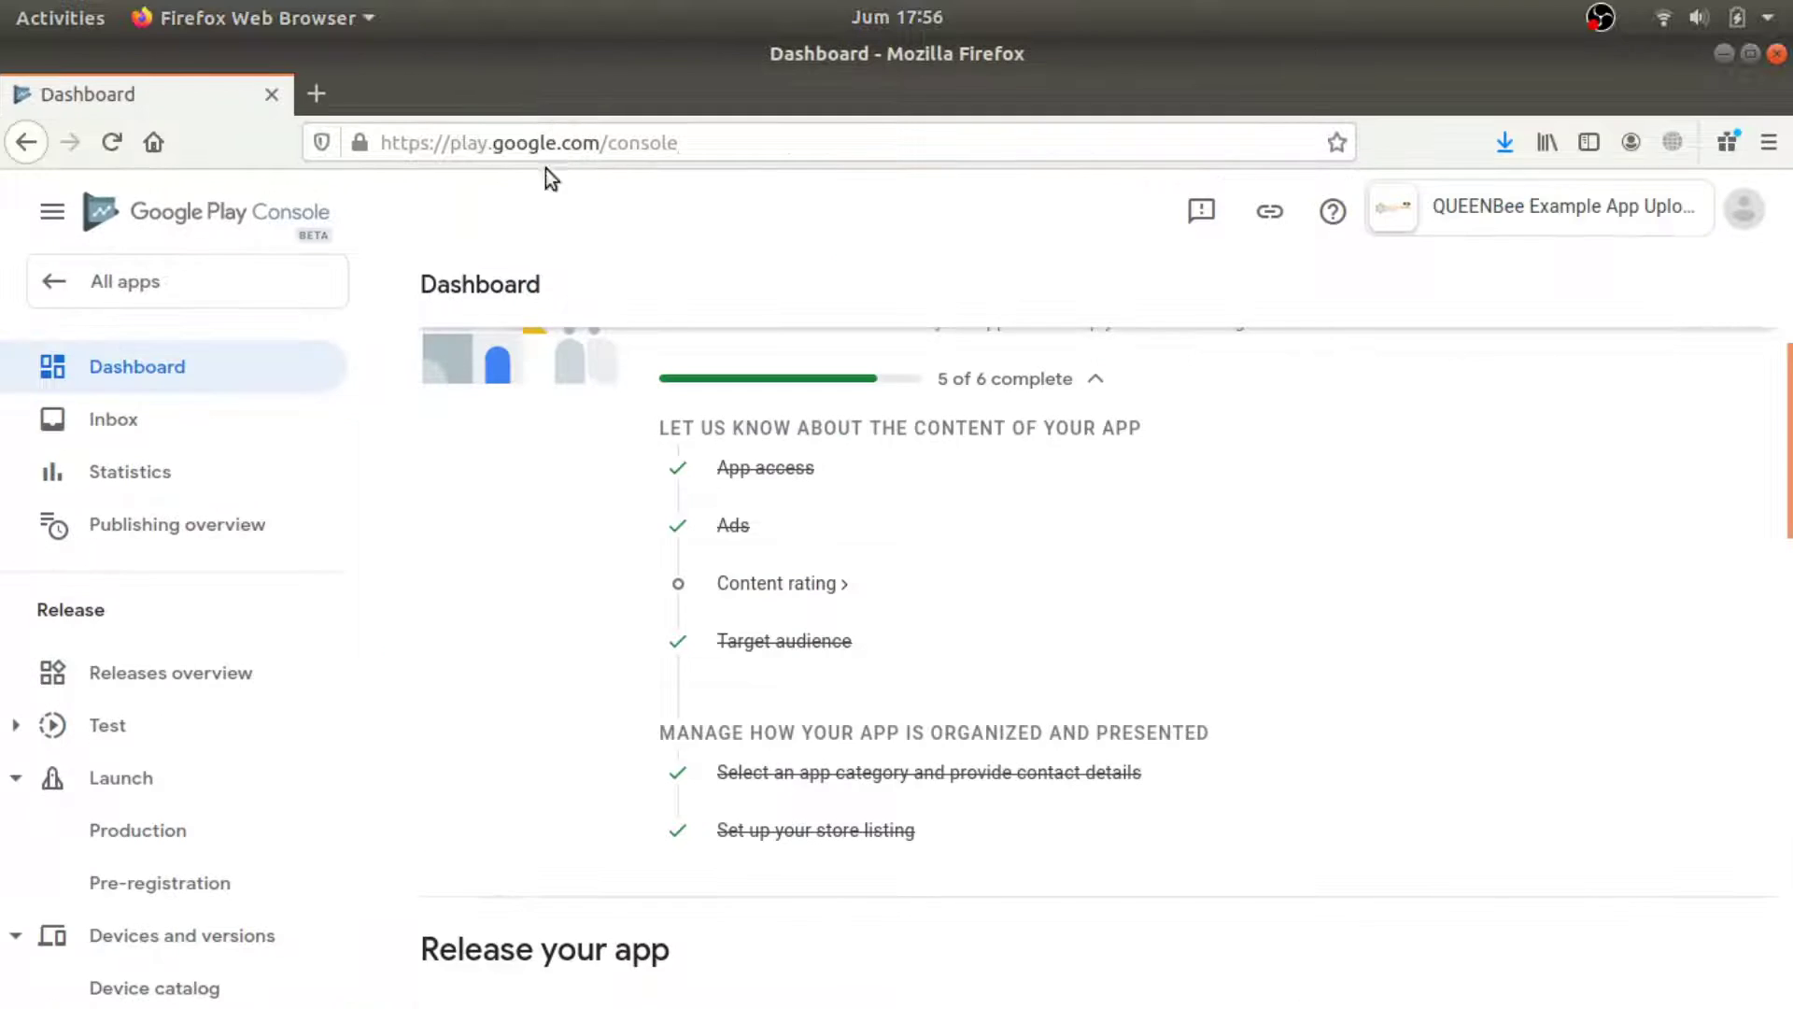
pyautogui.click(115, 146)
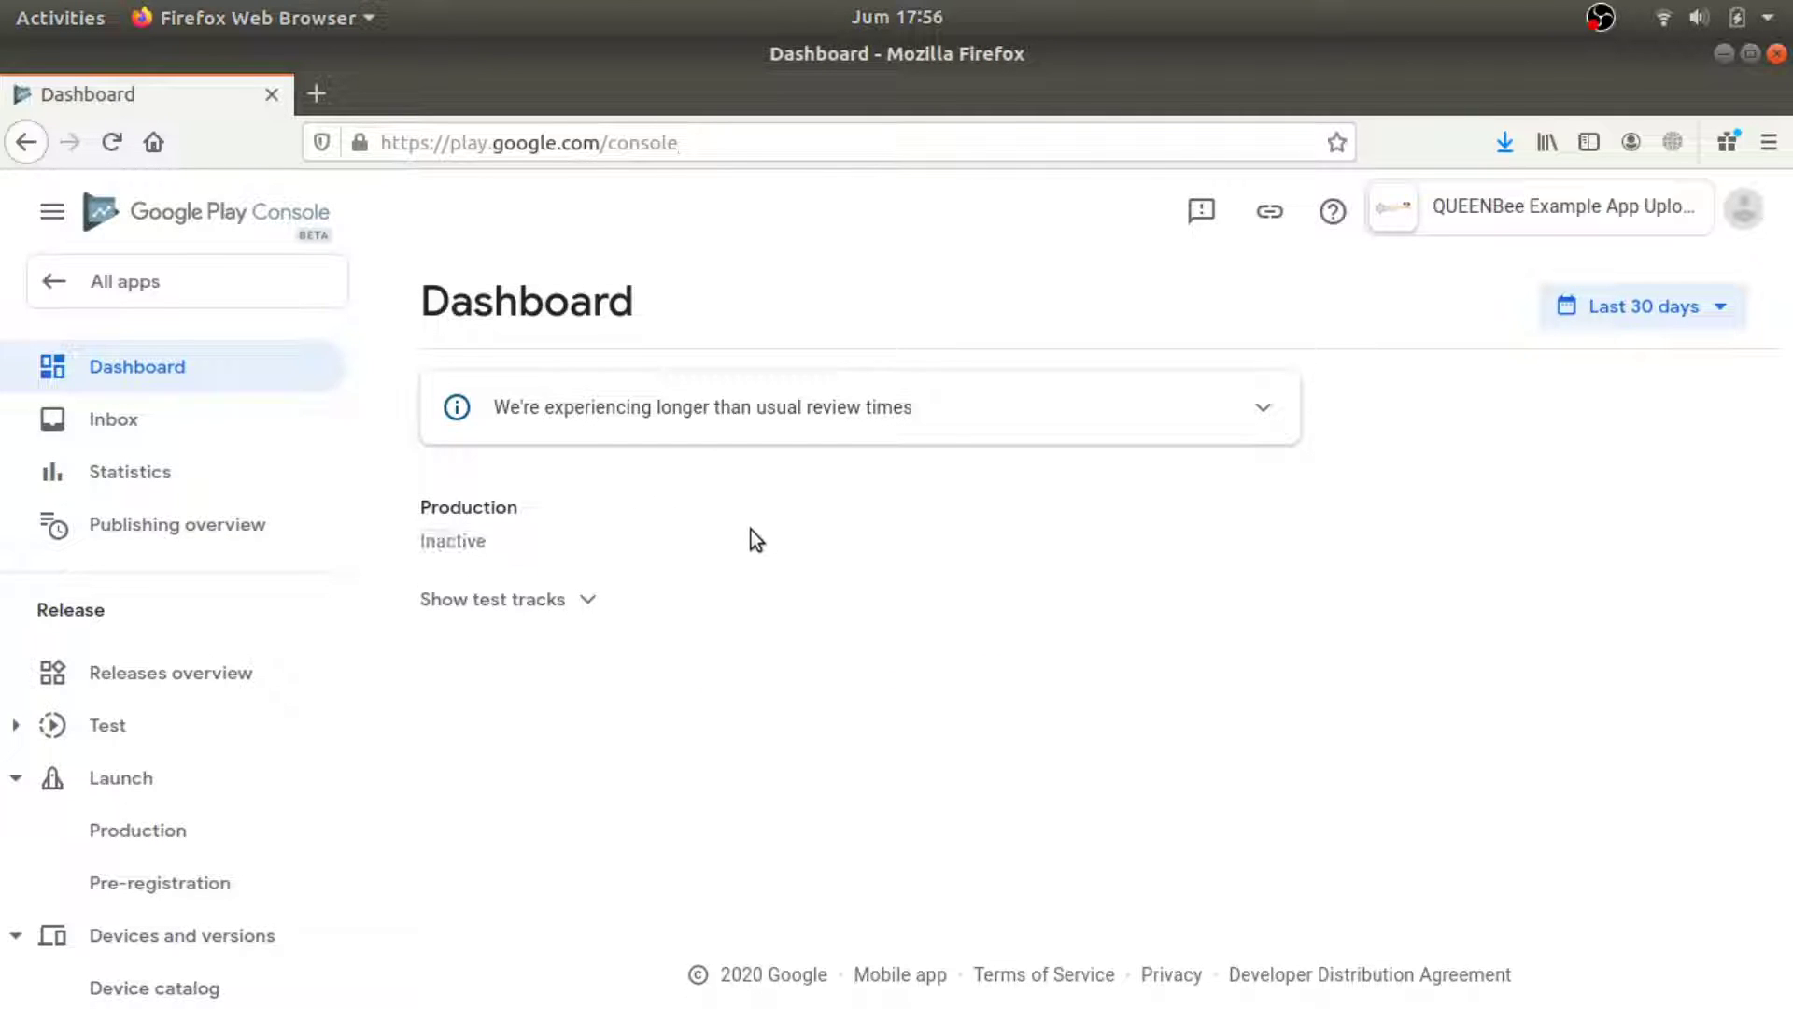
pyautogui.scroll(-3, 743, 570)
pyautogui.scroll(-2, 755, 600)
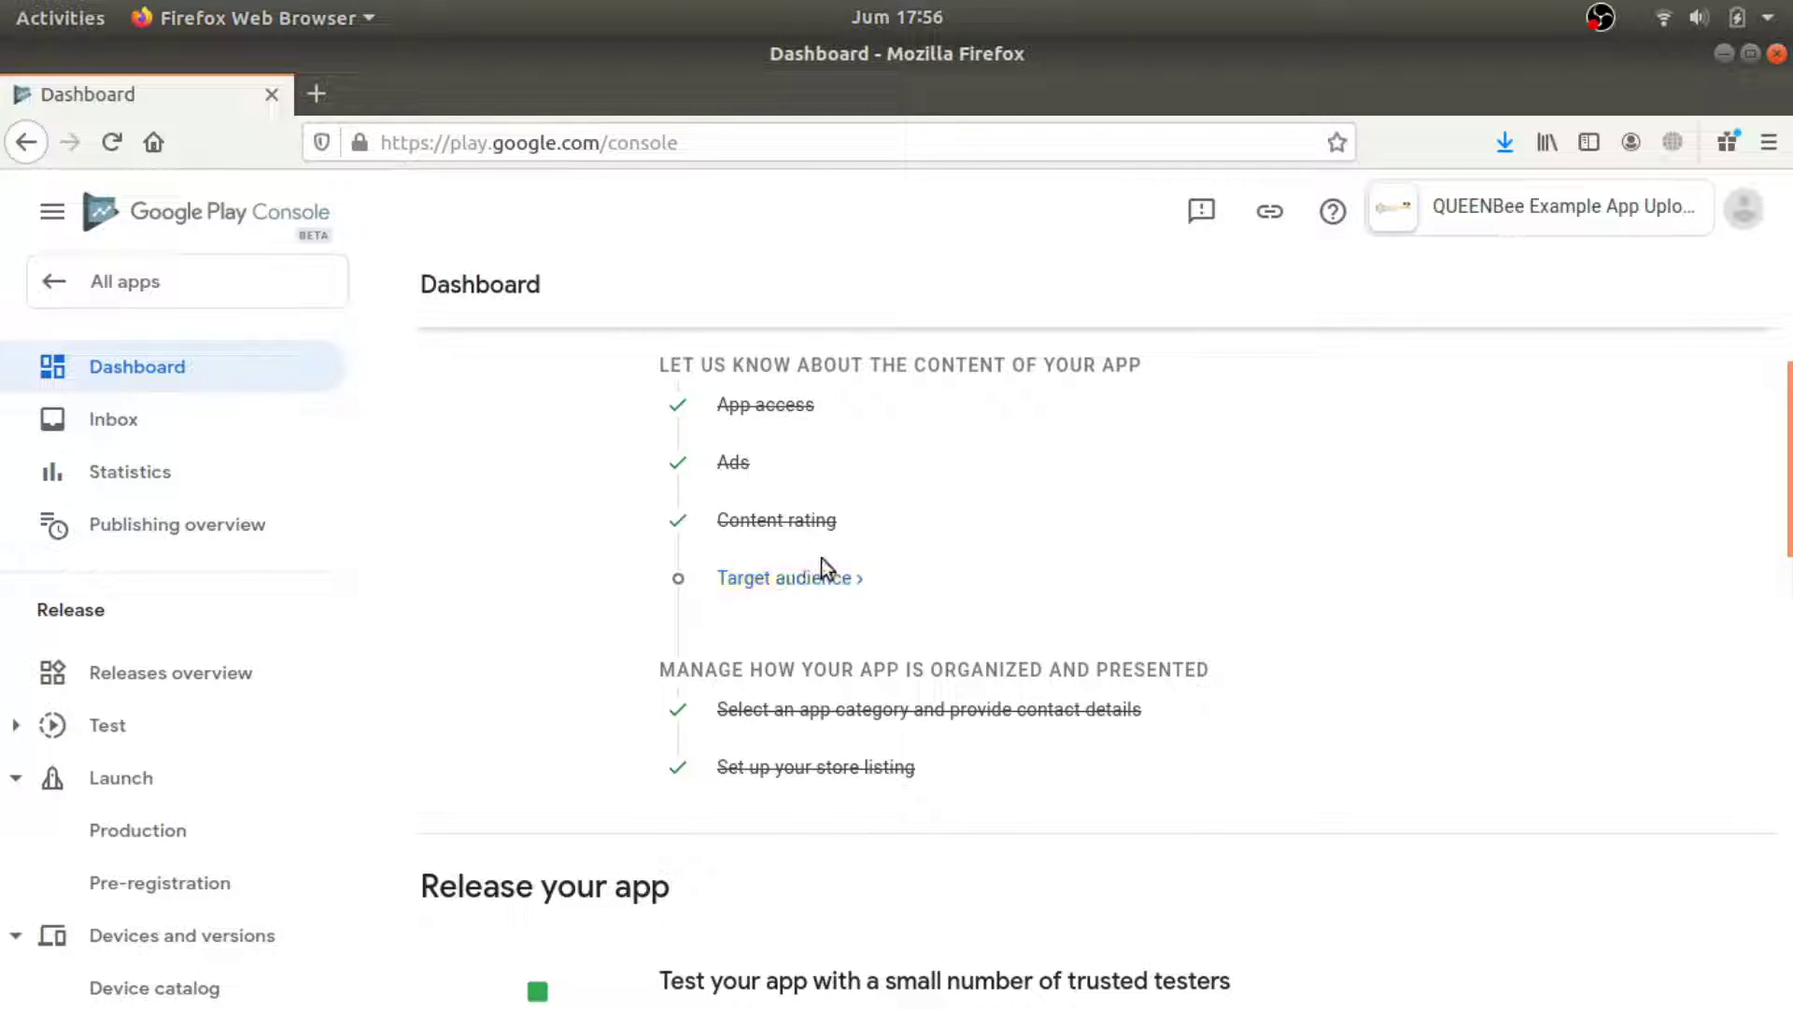
pyautogui.click(836, 584)
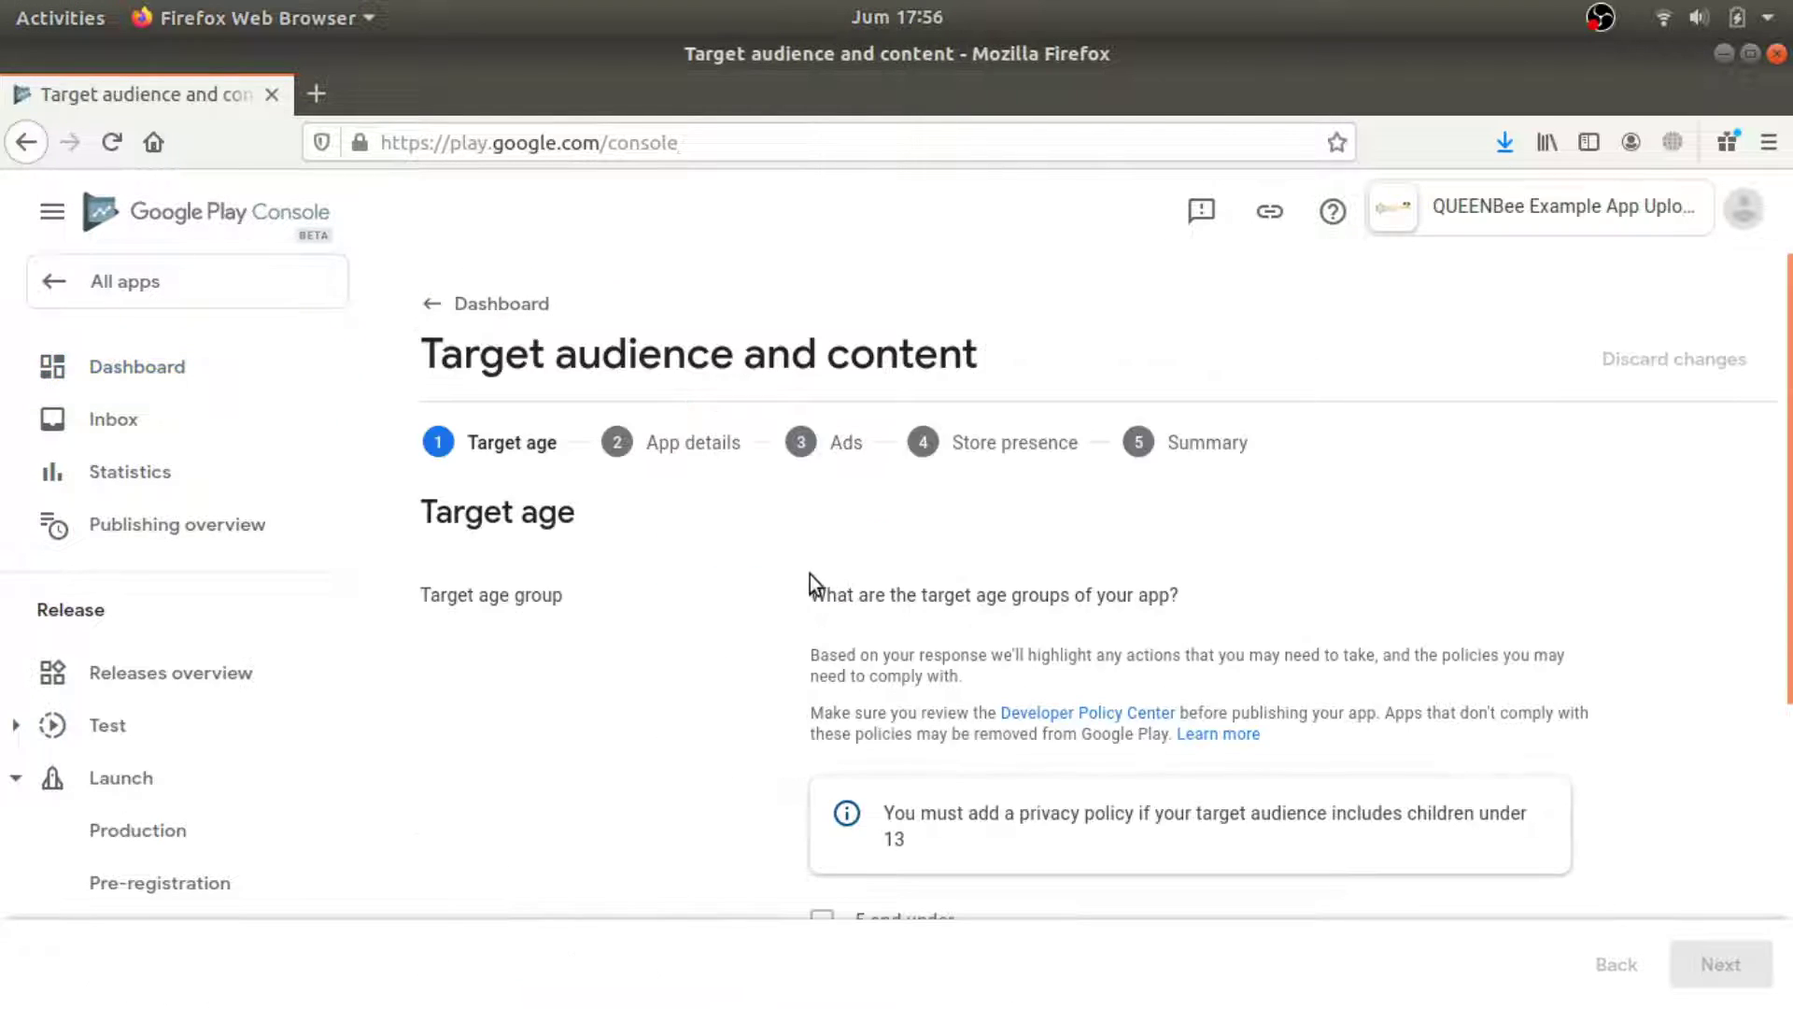
# Select target age groups 13-15, 16-17 and 18 and over.
pyautogui.scroll(-3, 793, 574)
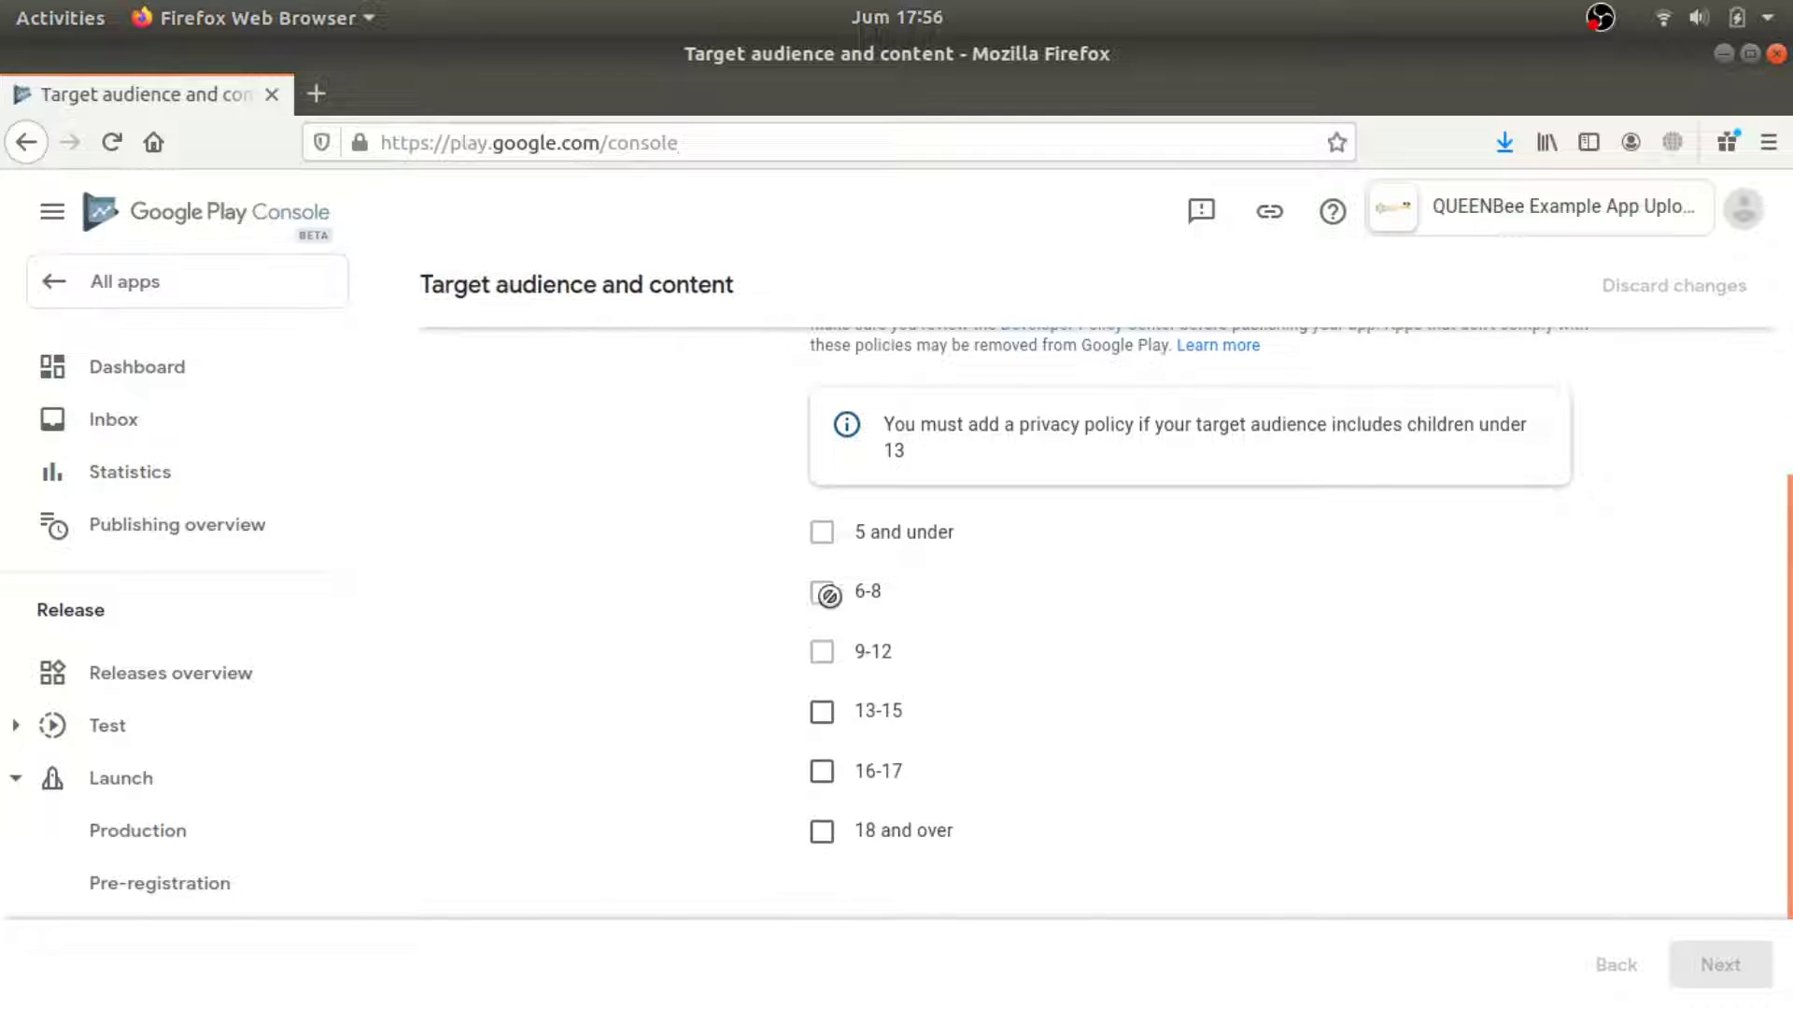
pyautogui.click(822, 712)
pyautogui.click(821, 771)
pyautogui.click(822, 830)
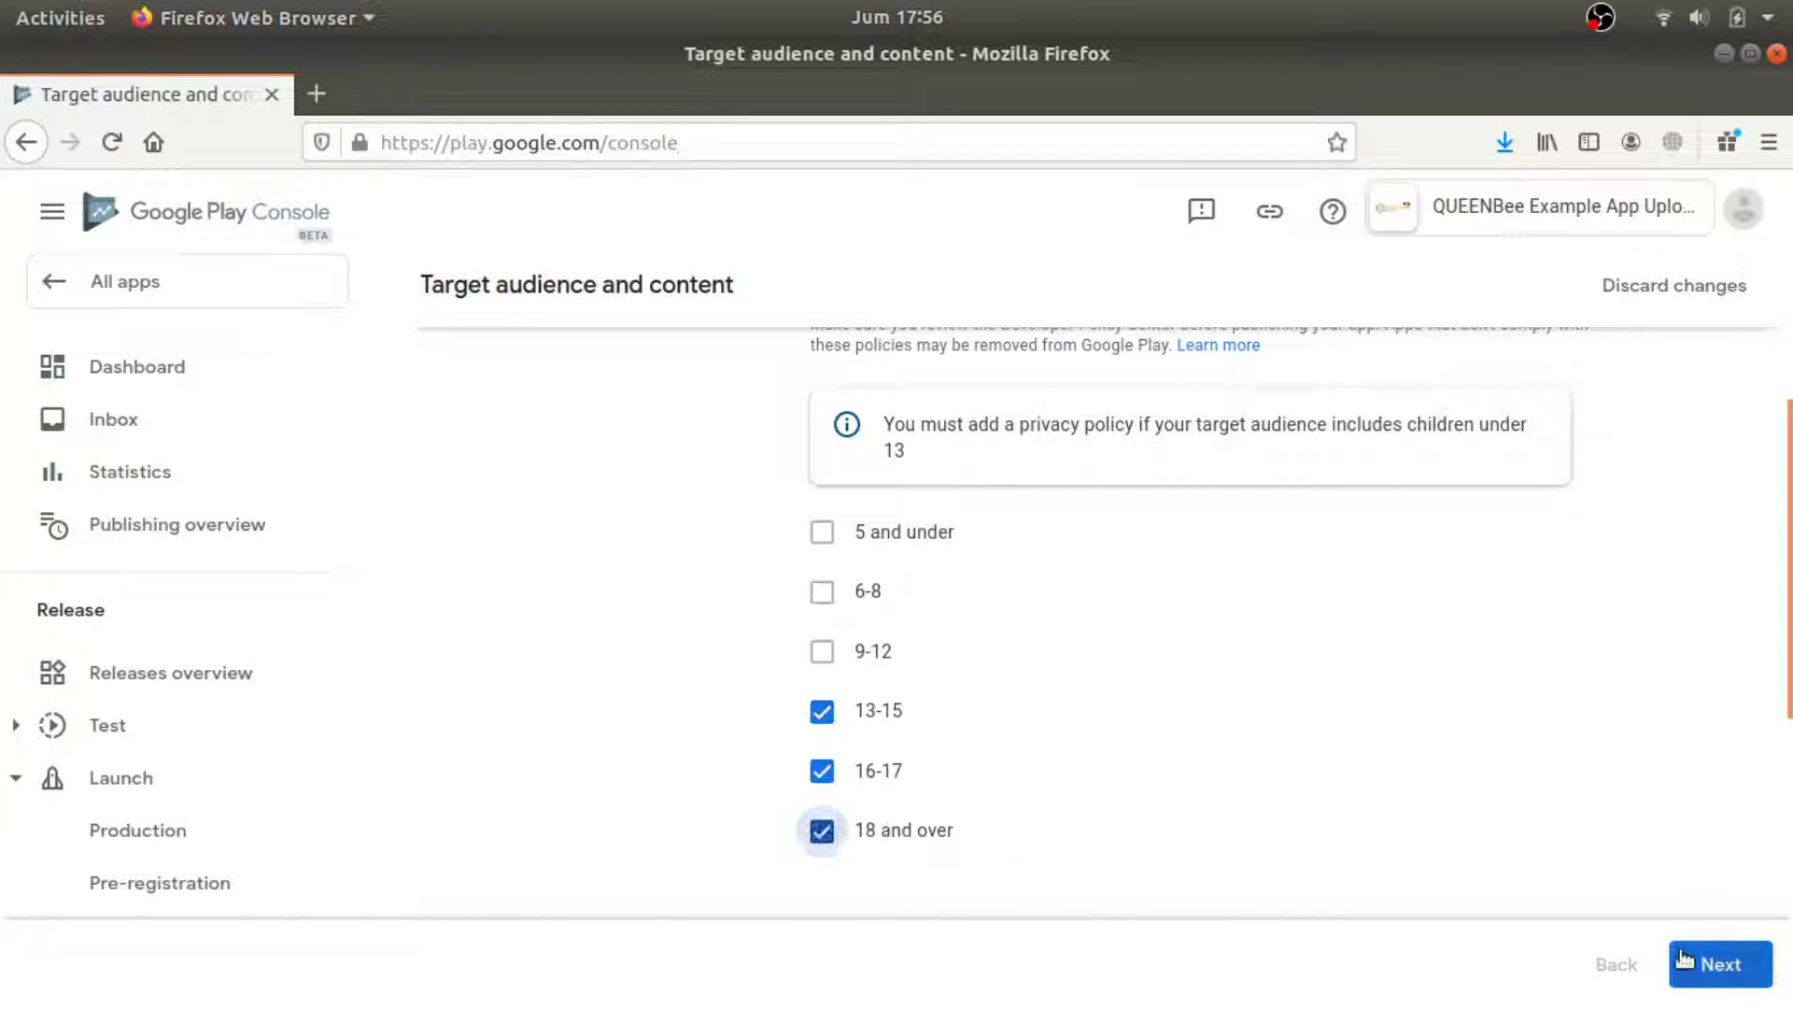
pyautogui.click(1714, 964)
# Answer No to the store listing appealing to children and save the answers.
pyautogui.scroll(-3, 1256, 762)
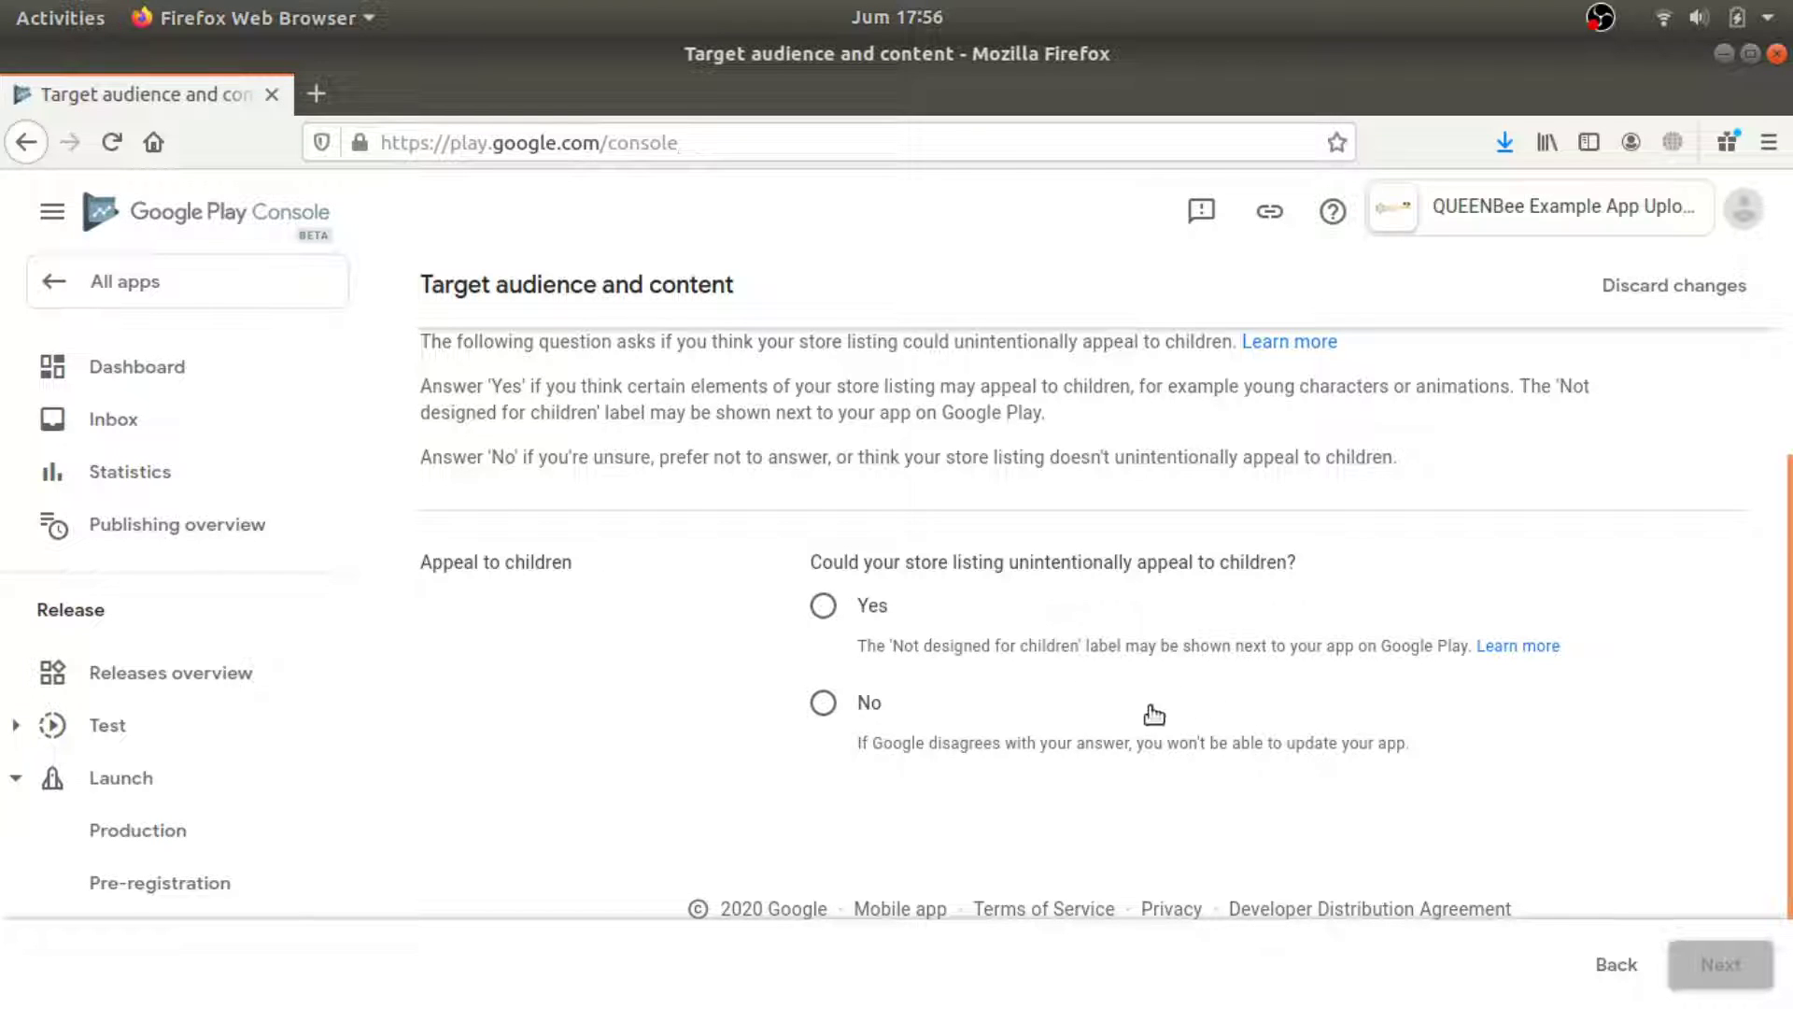
pyautogui.click(822, 702)
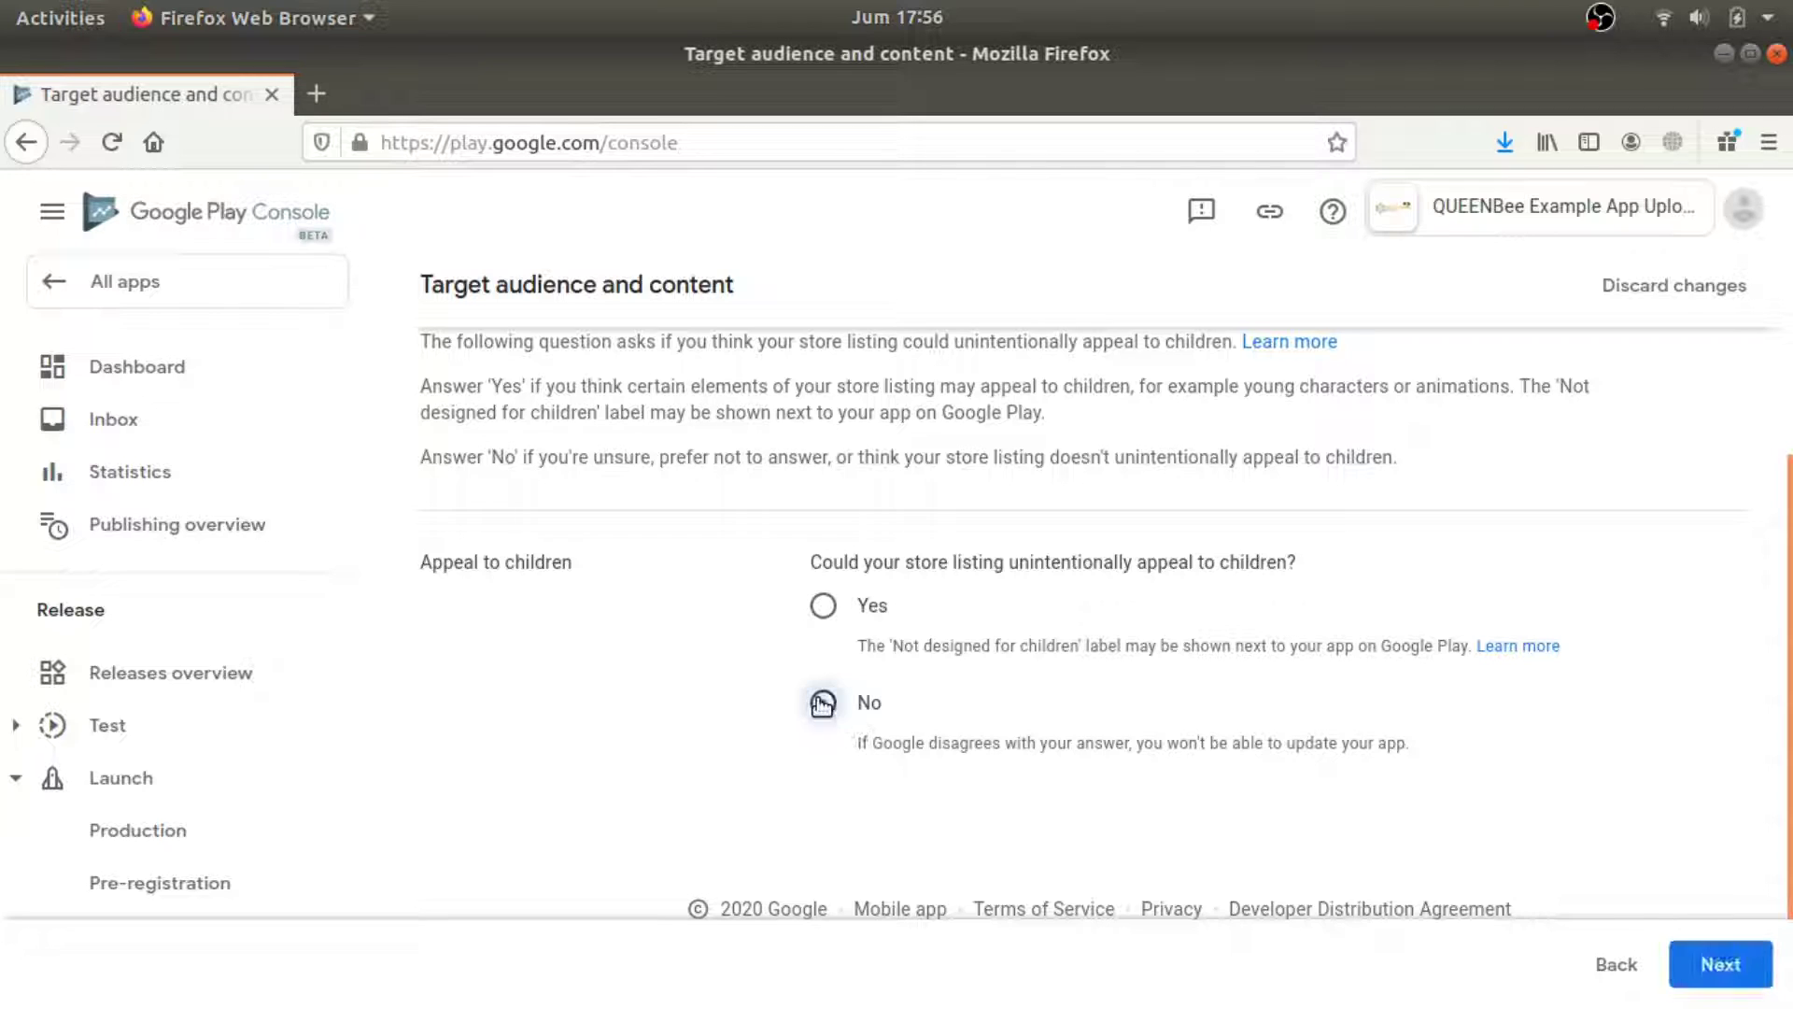
pyautogui.click(1739, 976)
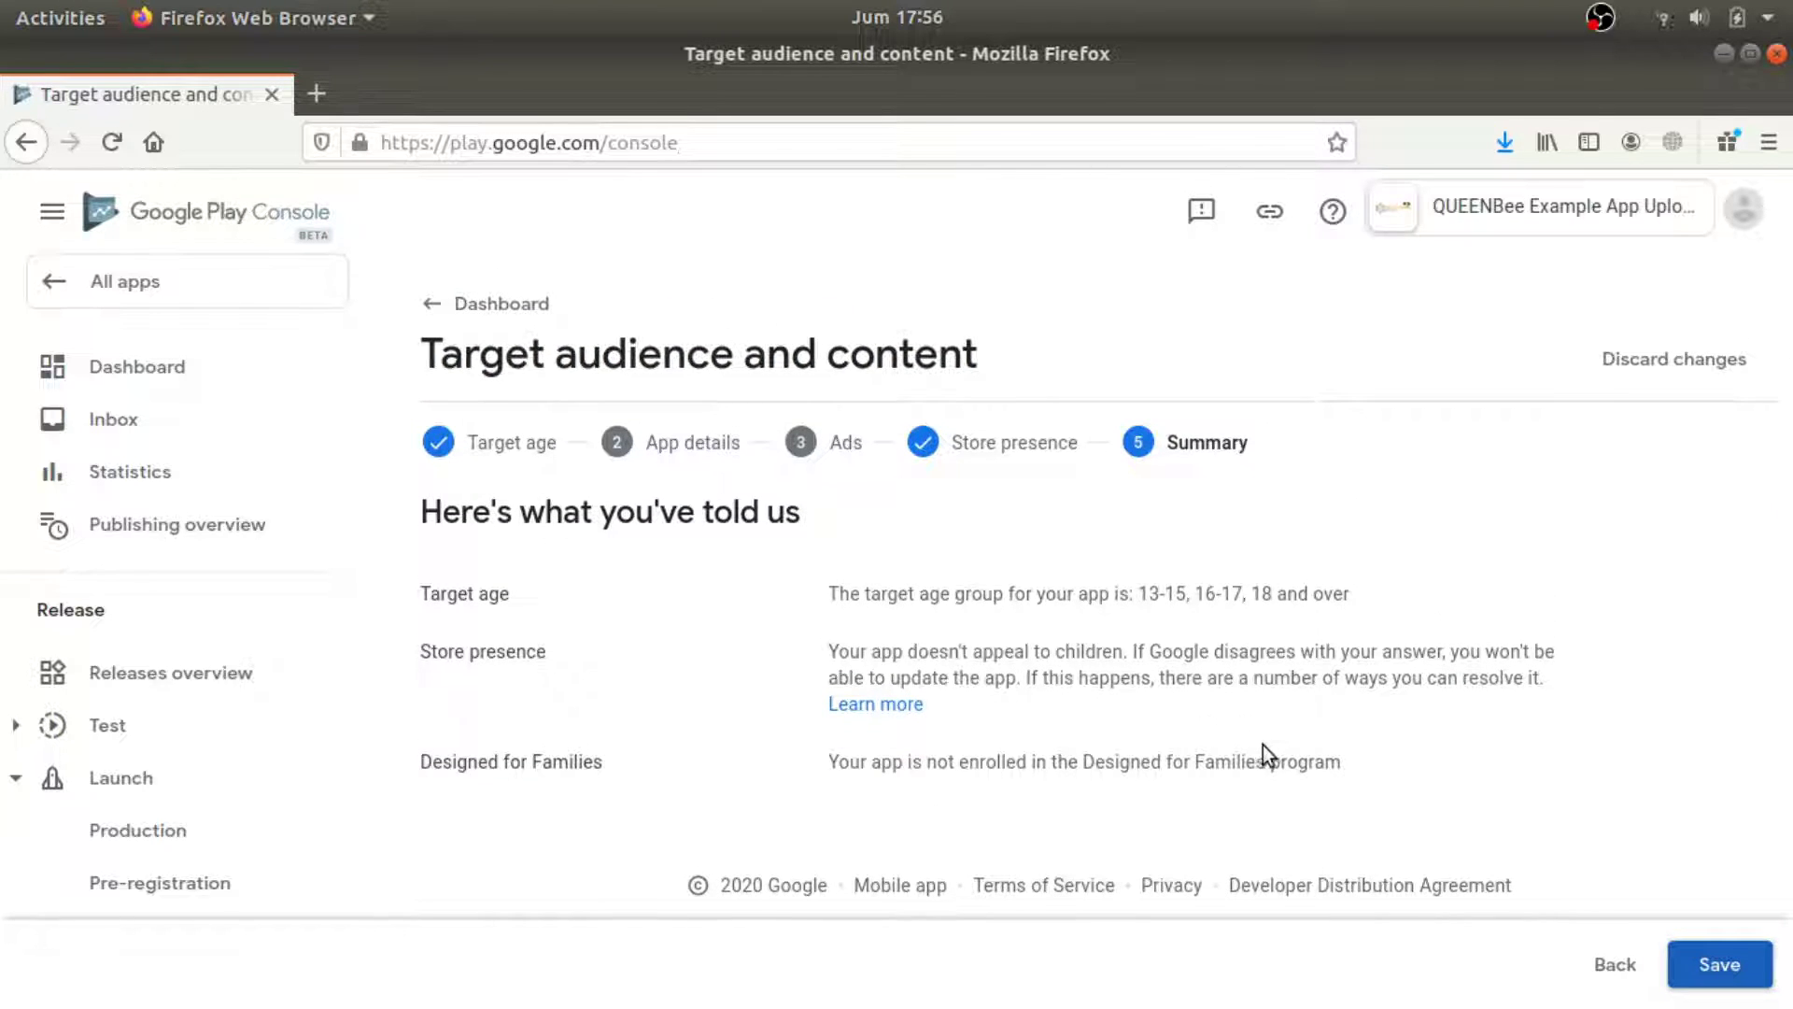
pyautogui.click(1721, 964)
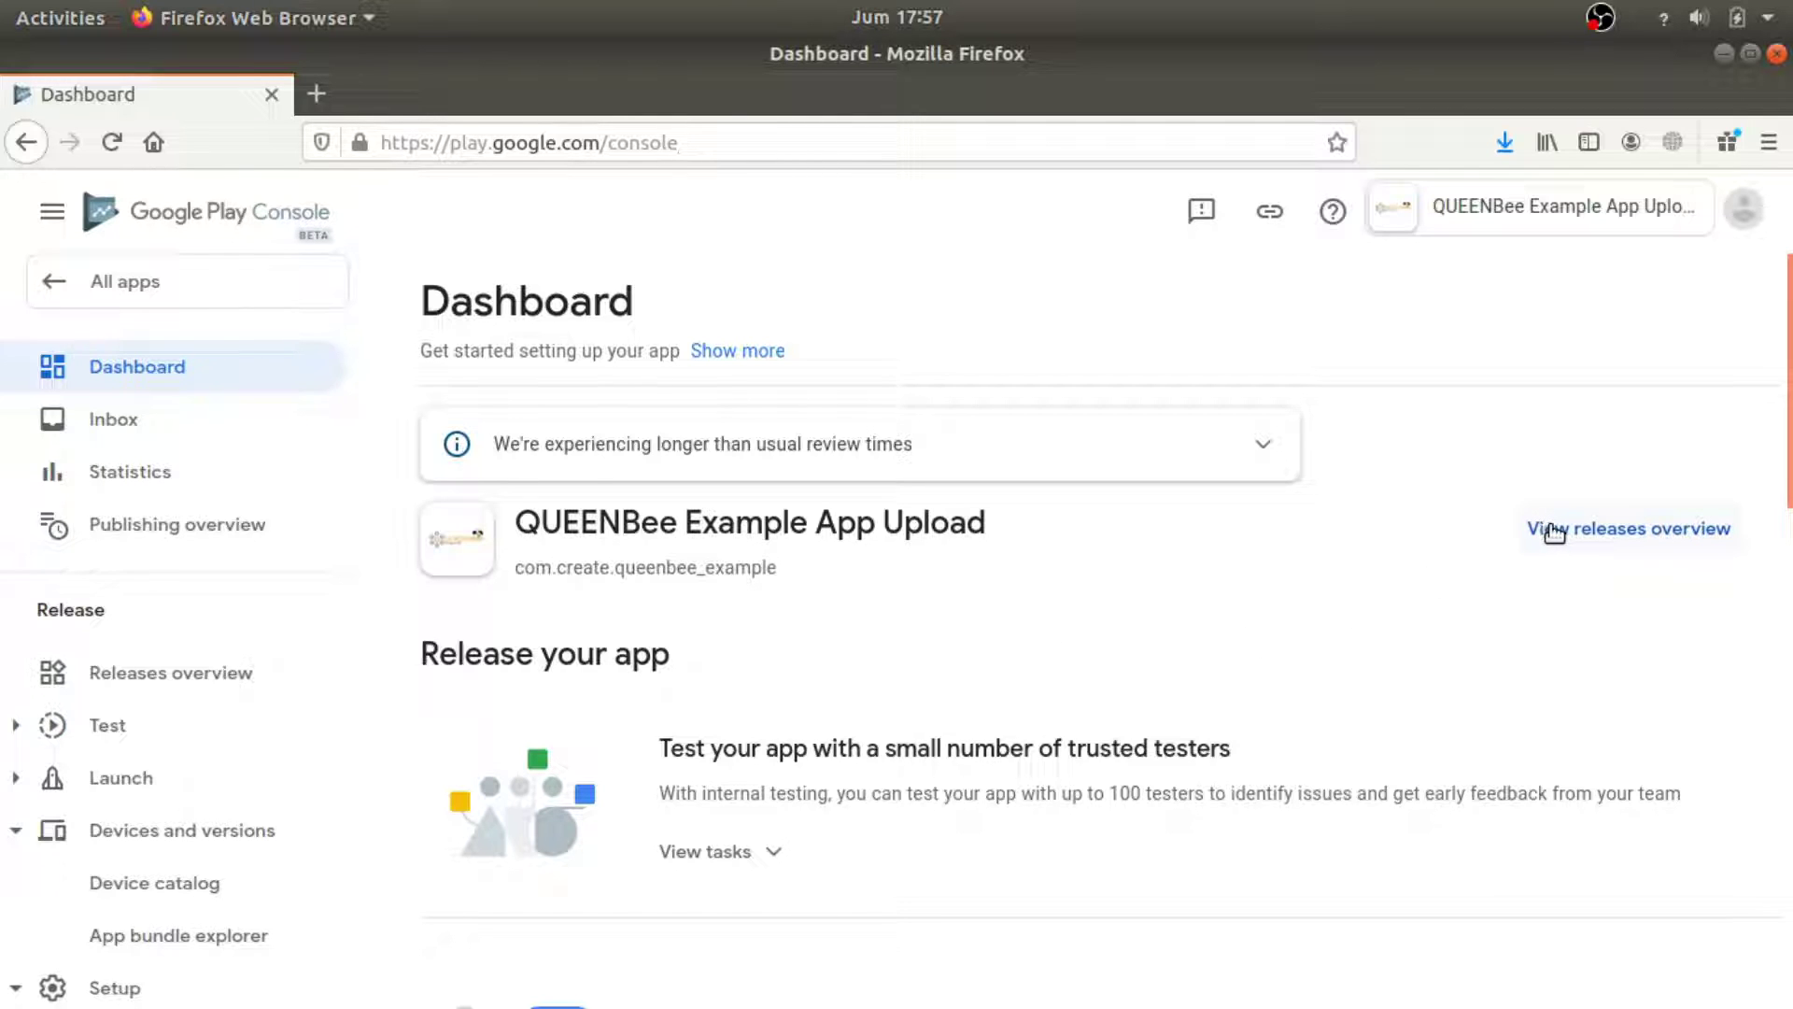
# Create a new draft internal testing release from the dashboard's internal testing tasks.
pyautogui.scroll(-3, 1113, 762)
pyautogui.click(772, 609)
pyautogui.scroll(-2, 943, 664)
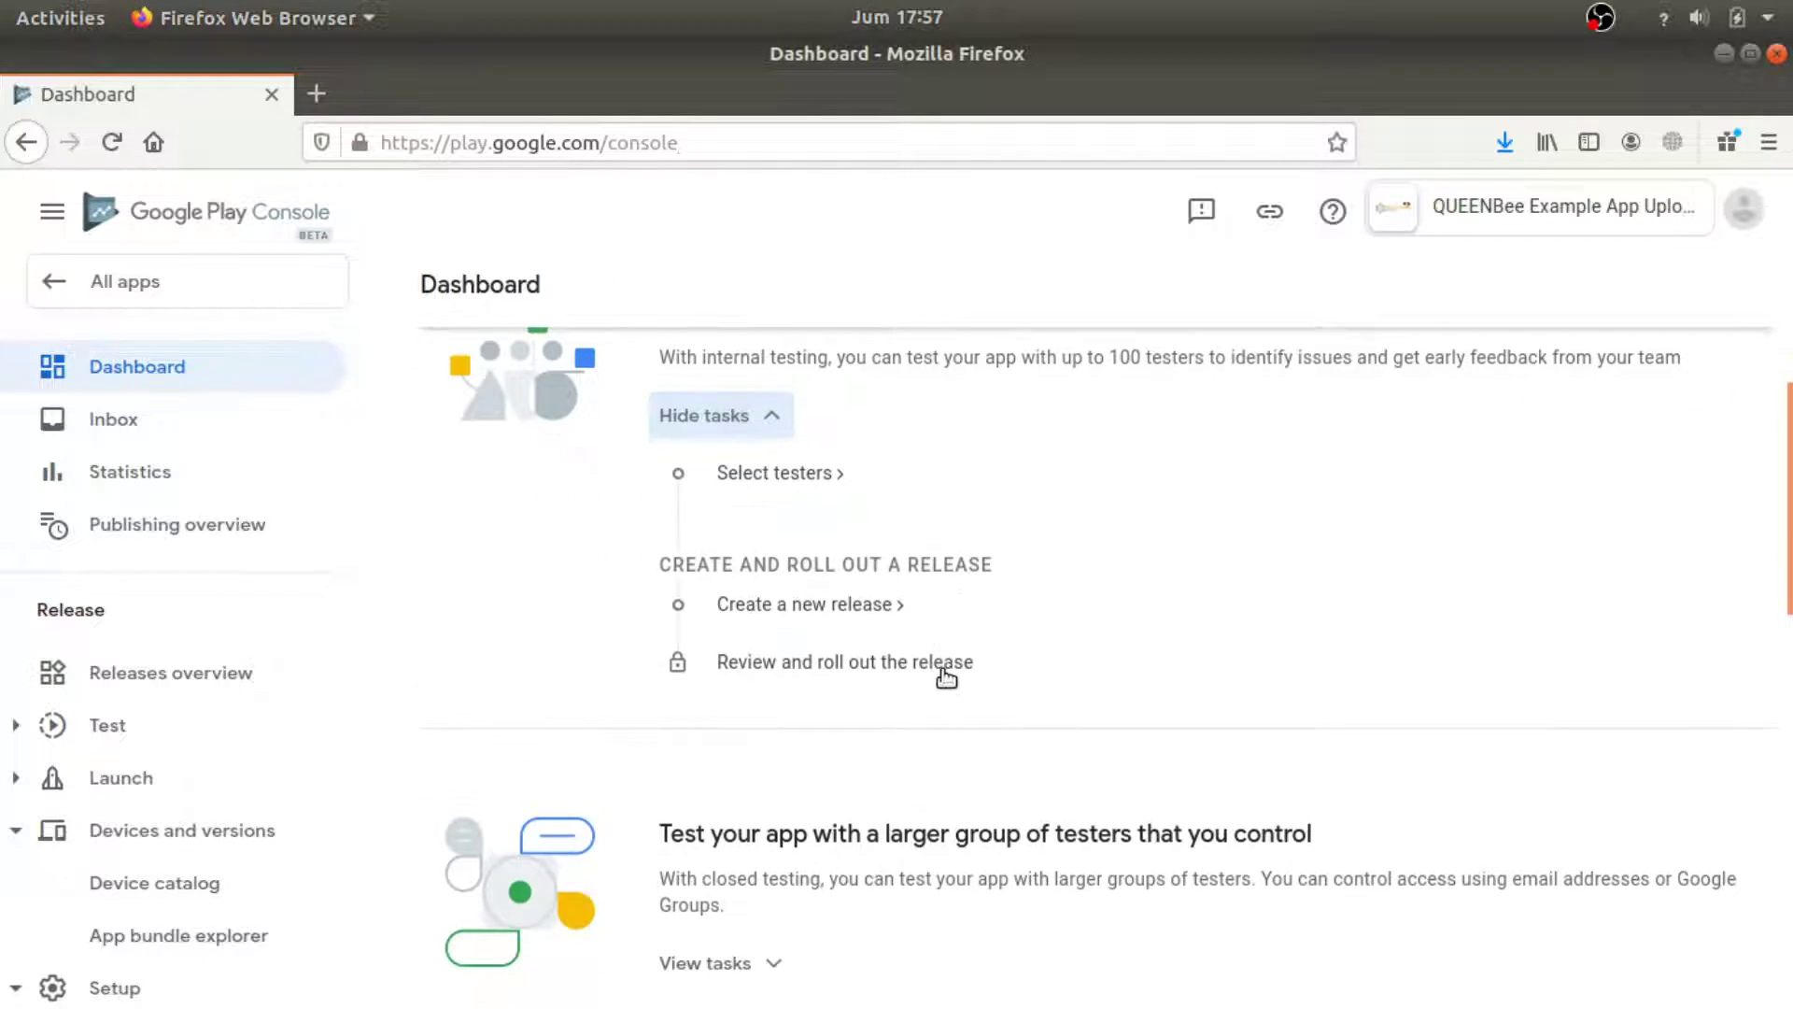
pyautogui.scroll(-2, 862, 569)
pyautogui.scroll(2, 861, 569)
pyautogui.scroll(2, 867, 639)
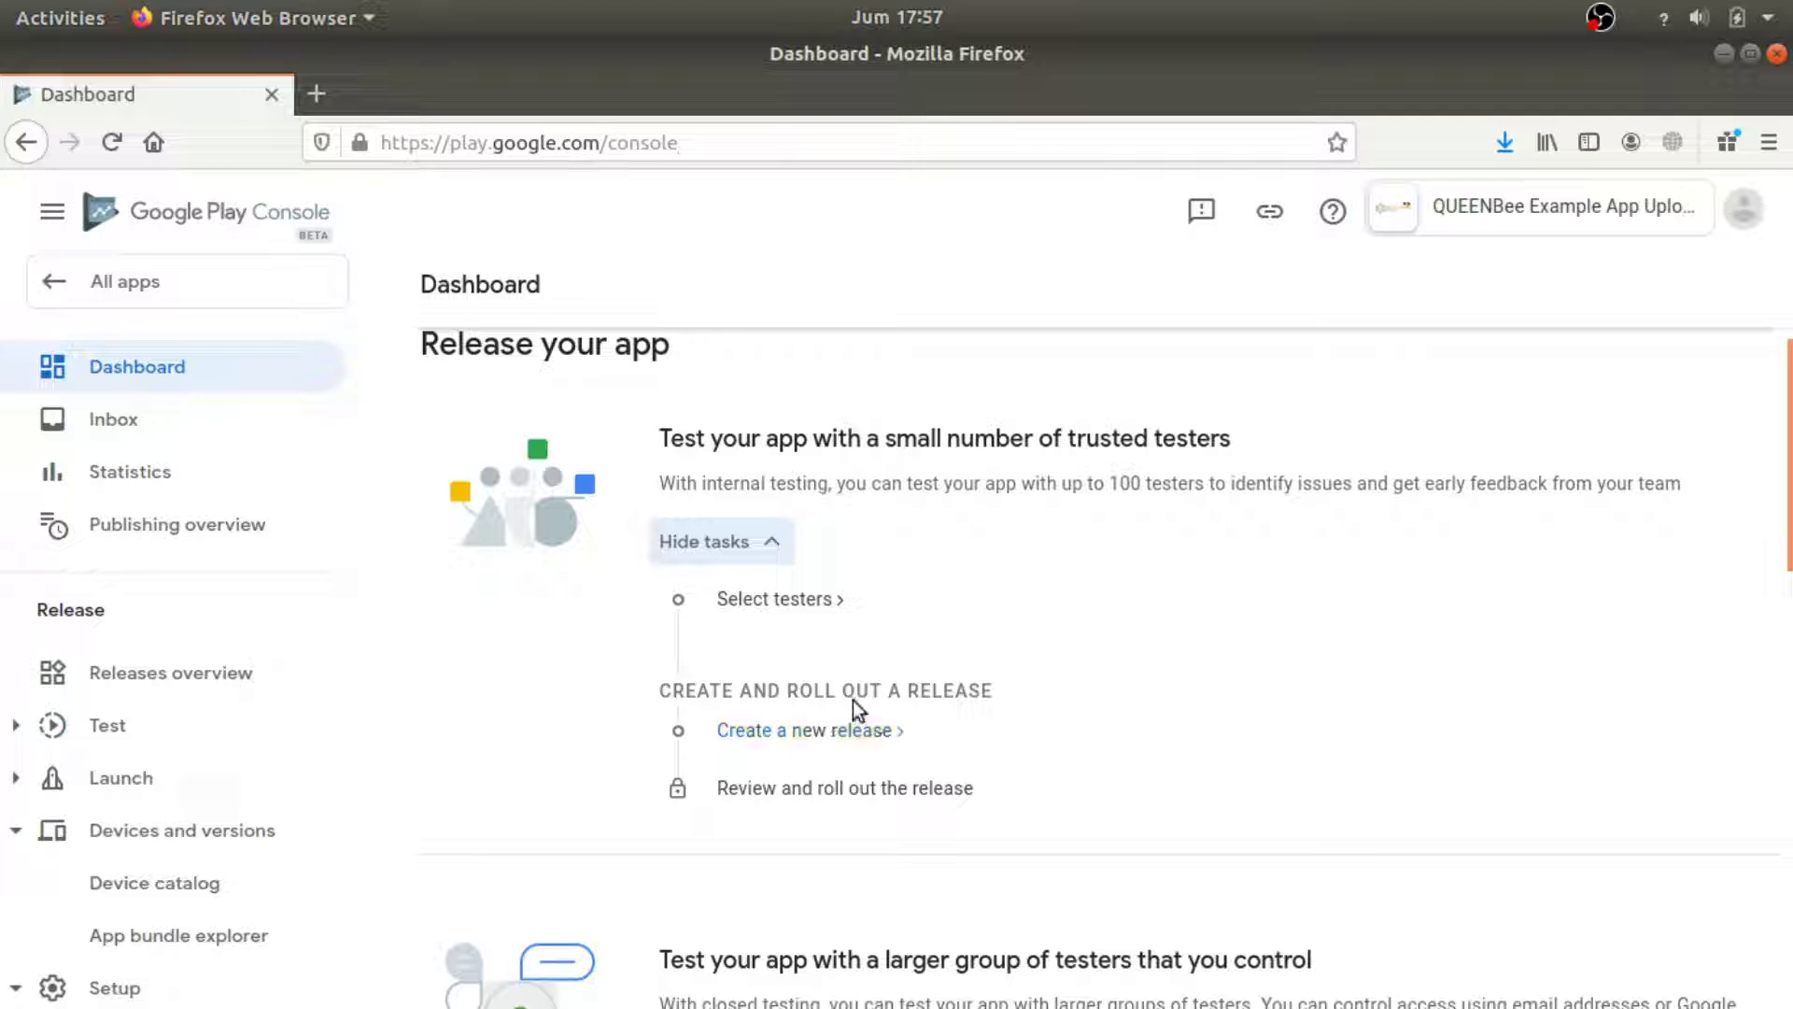
pyautogui.moveTo(1001, 693); pyautogui.dragTo(663, 693)
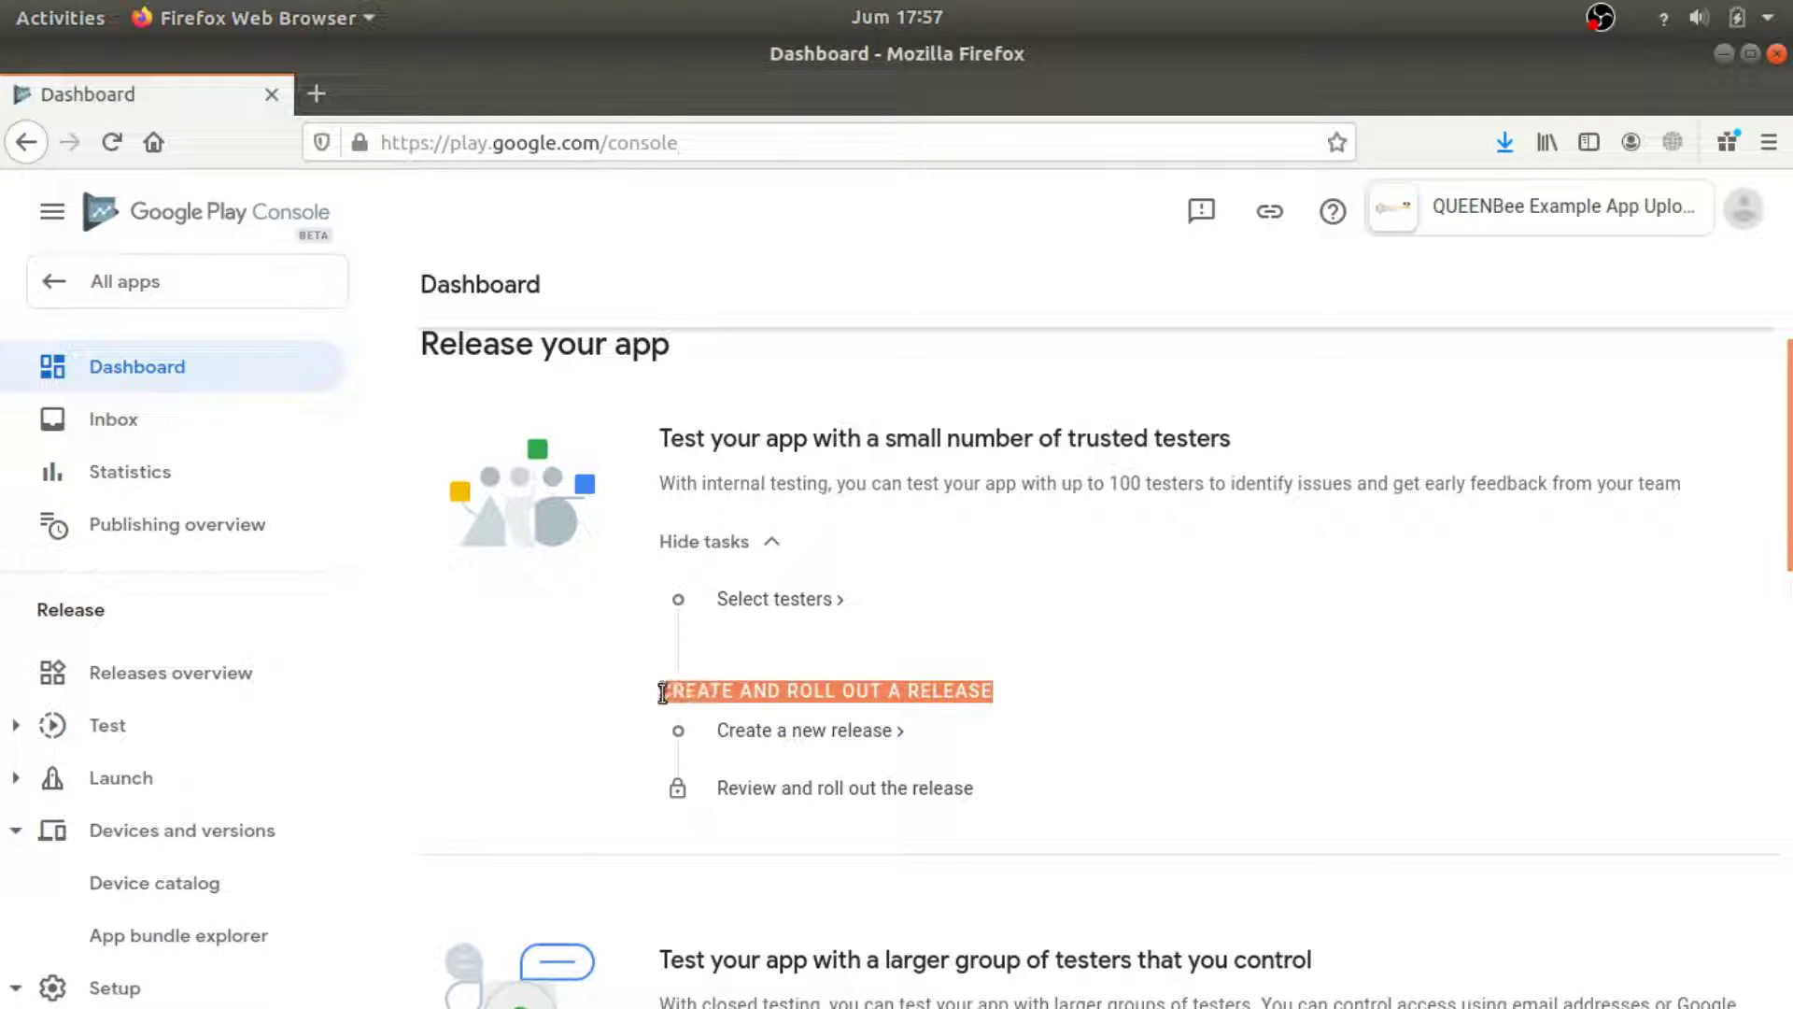
pyautogui.click(831, 734)
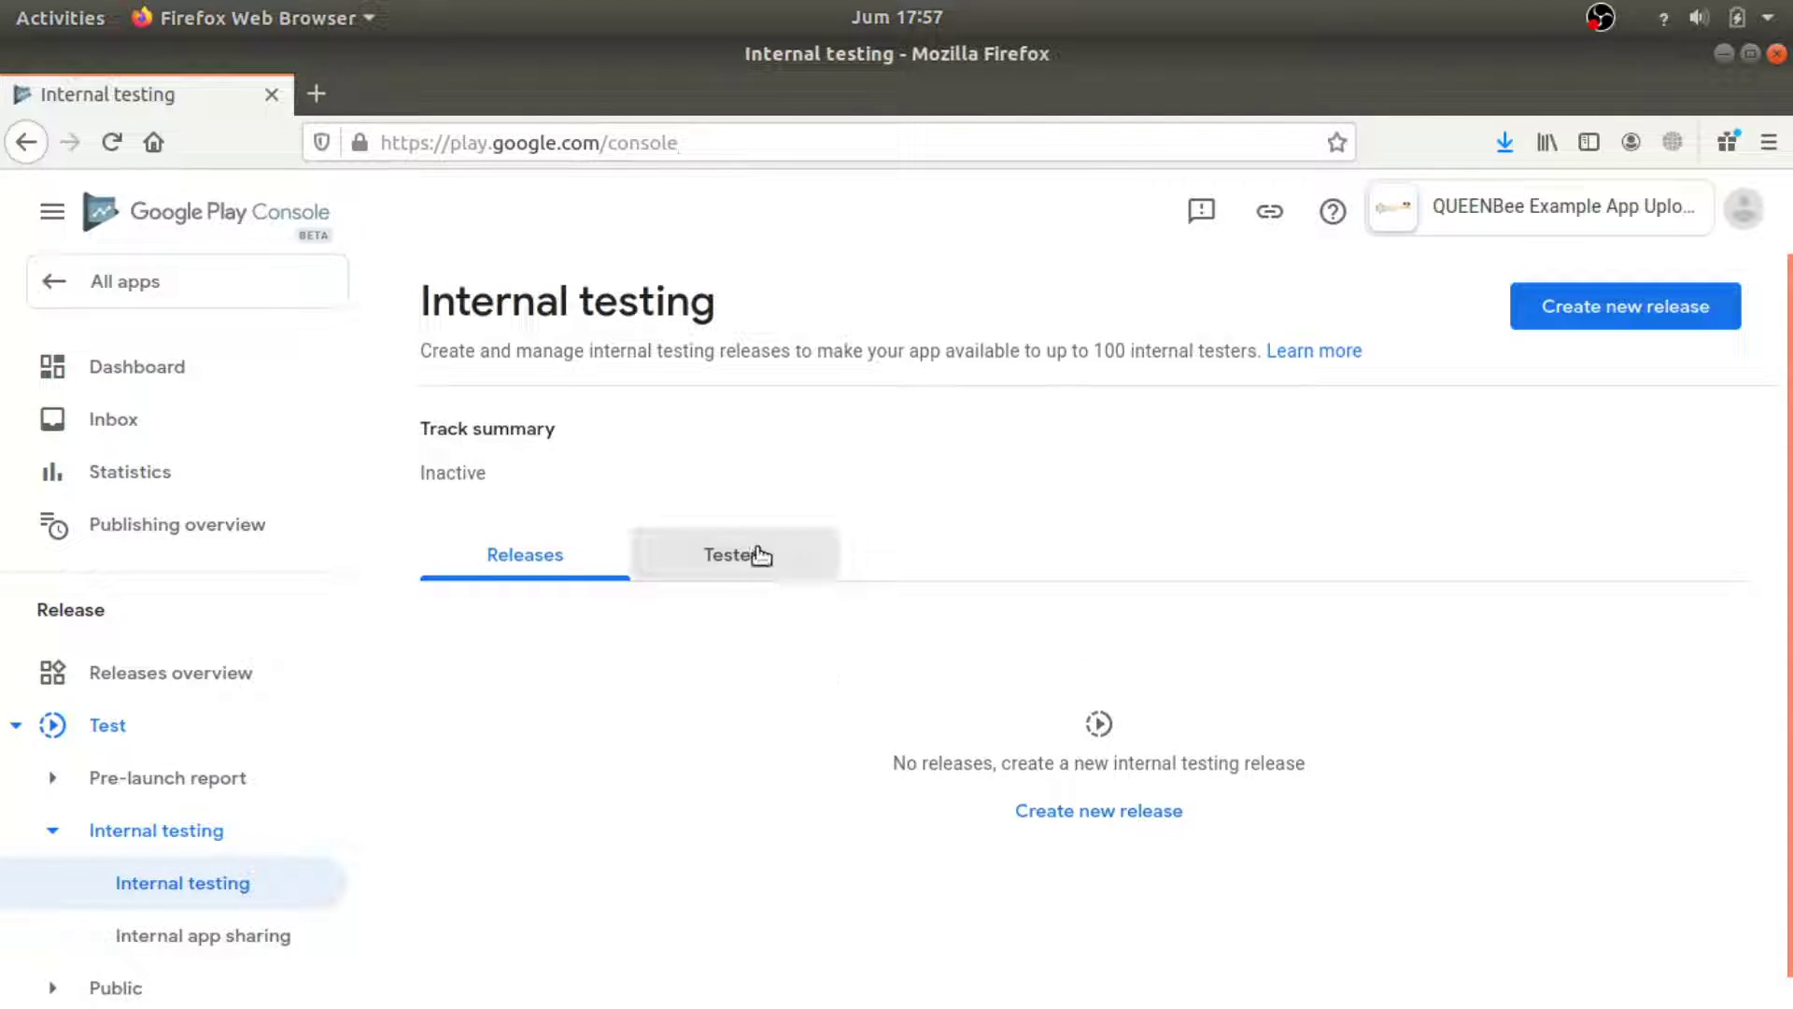
pyautogui.click(1116, 813)
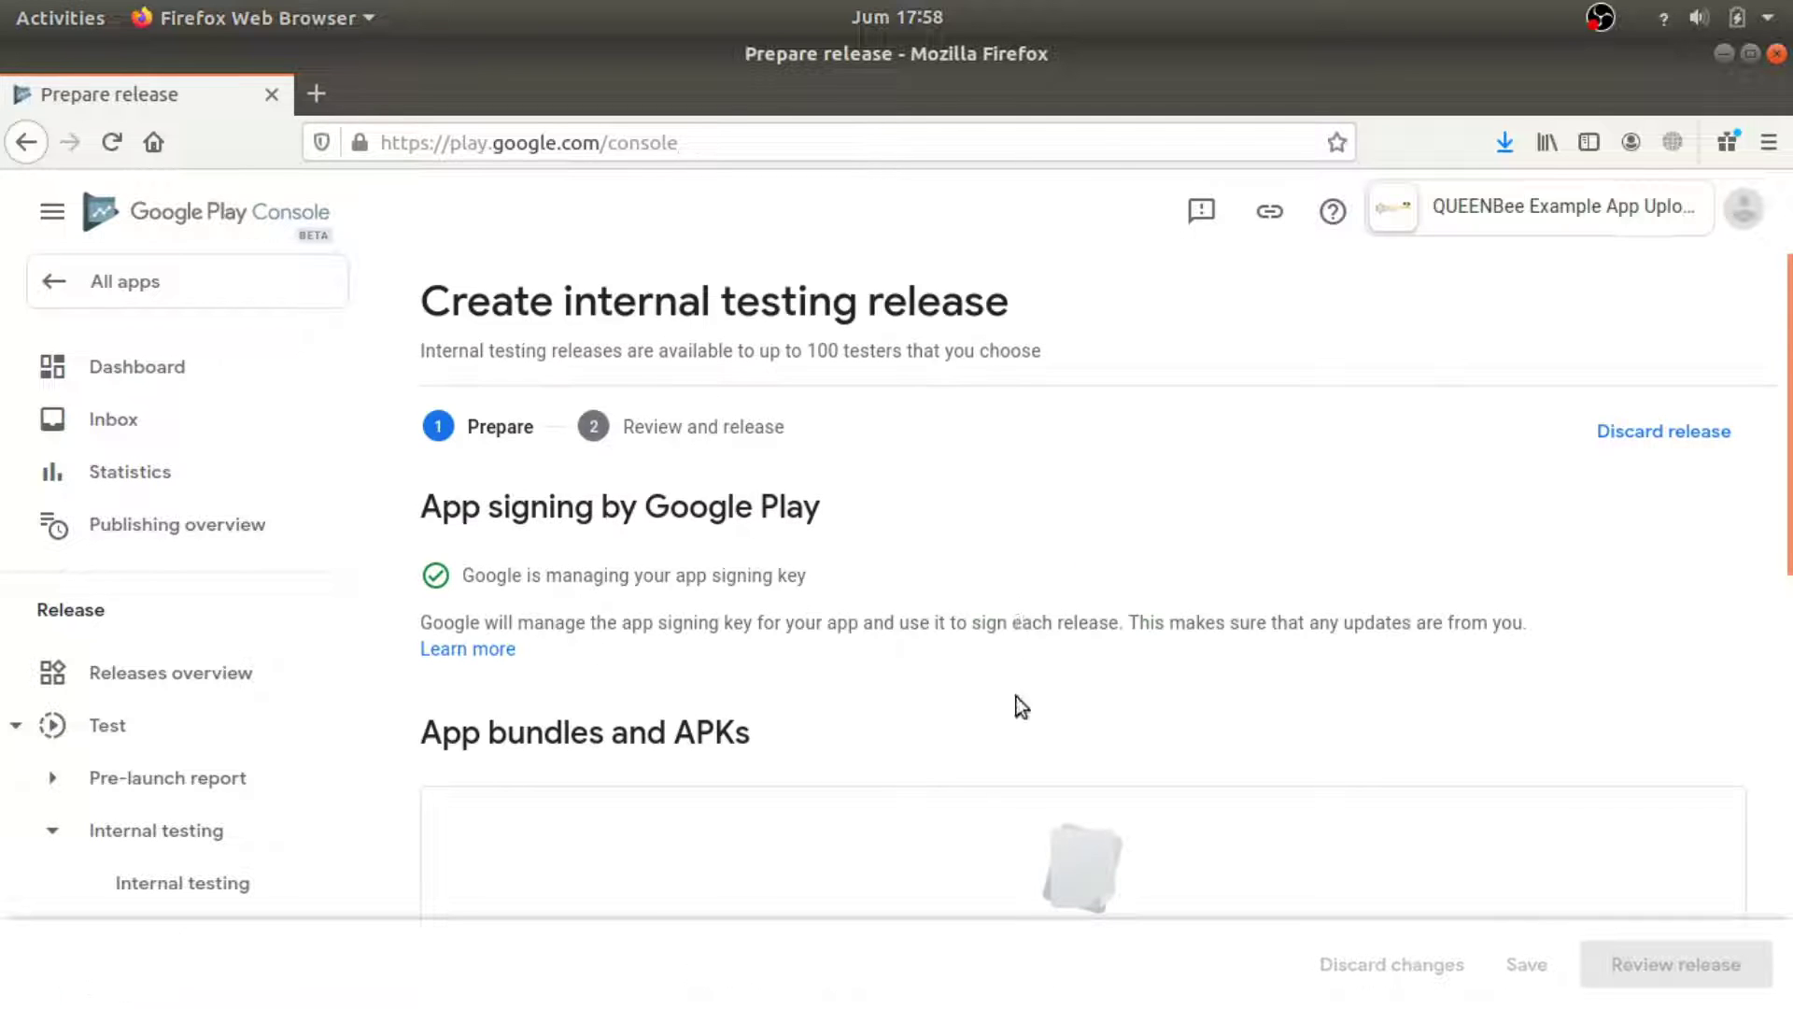
pyautogui.scroll(-5, 1017, 697)
pyautogui.scroll(-3, 1016, 678)
pyautogui.scroll(10, 1016, 689)
pyautogui.scroll(-5, 999, 695)
pyautogui.scroll(-2, 671, 749)
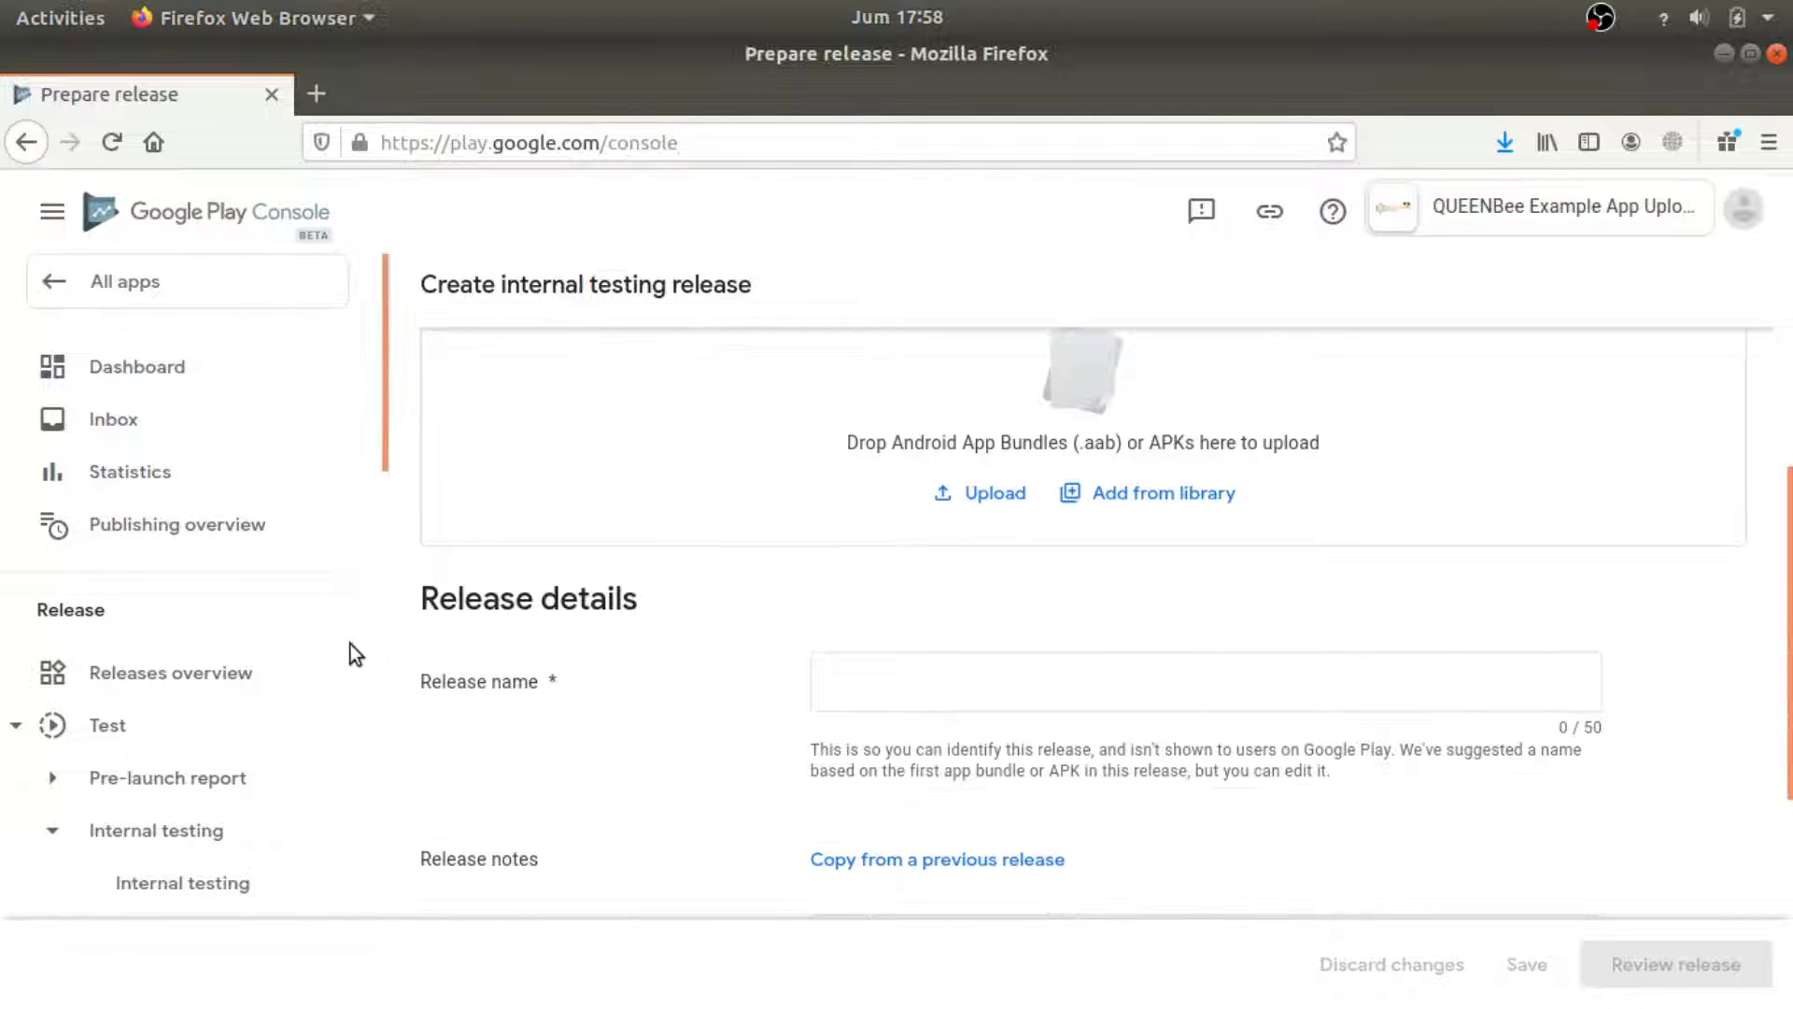
# Return to the dashboard and open the internal testing track's tester selection settings.
pyautogui.click(26, 142)
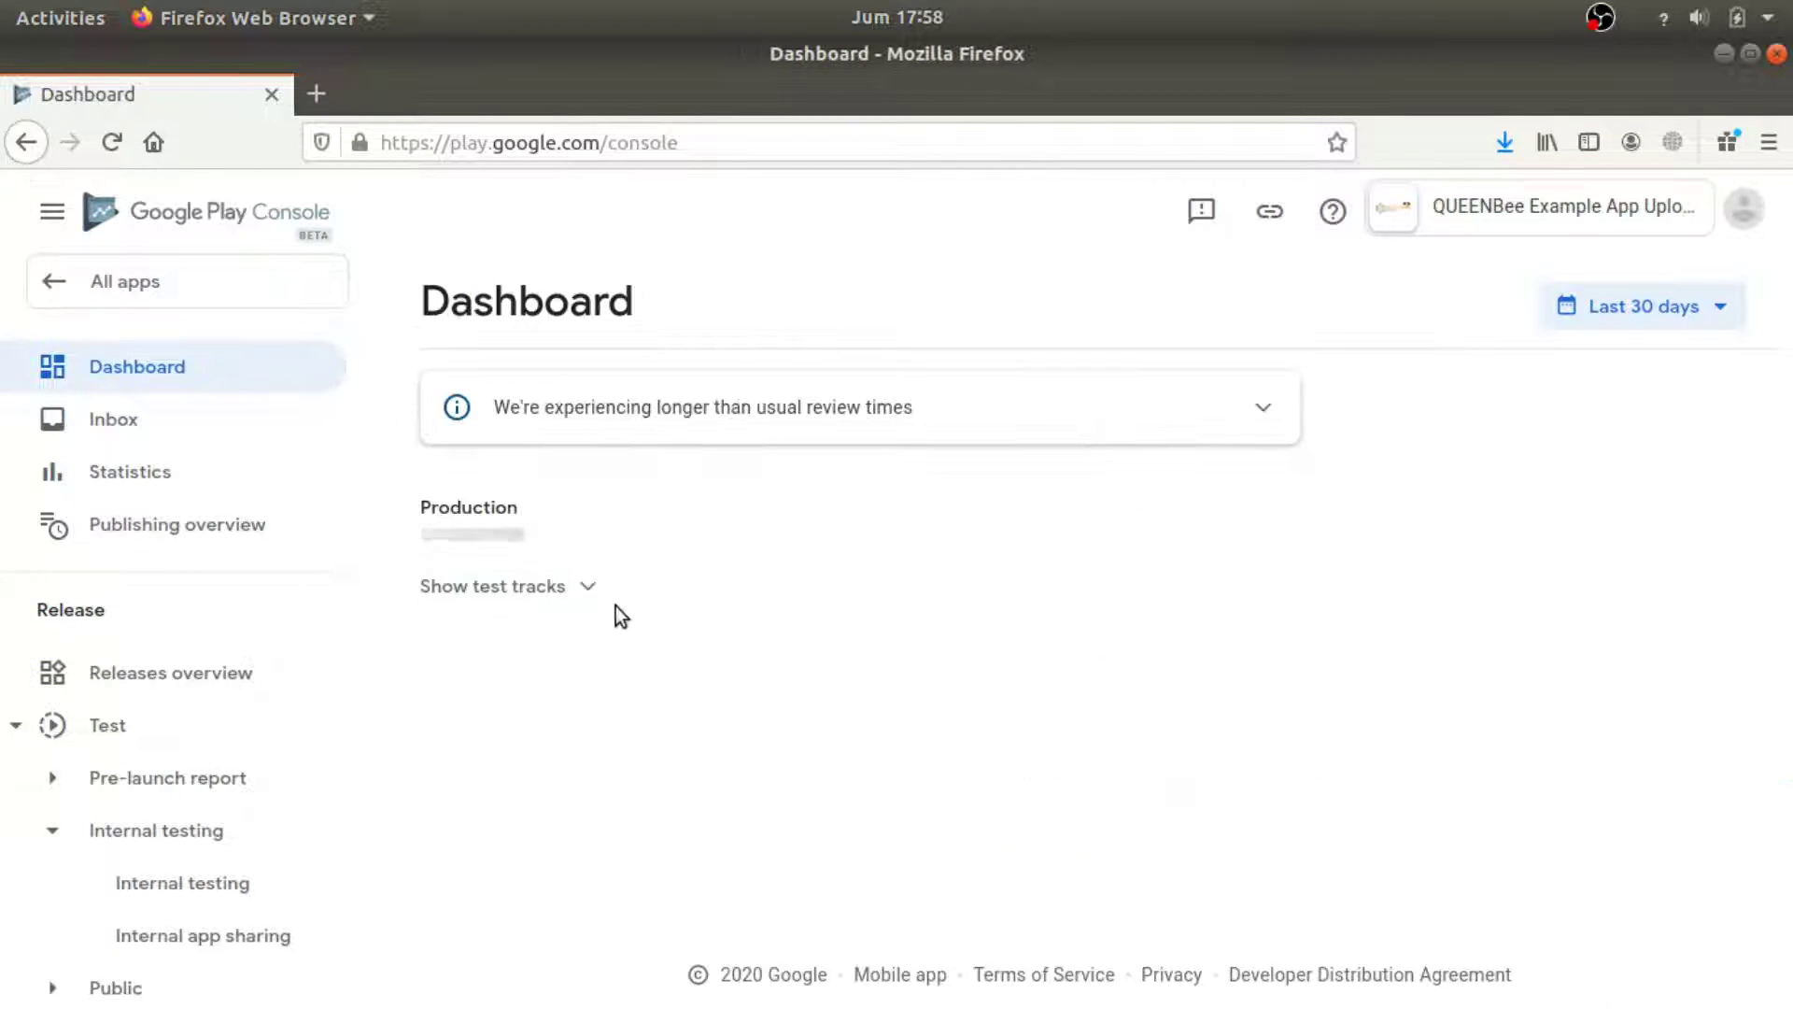
pyautogui.scroll(-3, 766, 784)
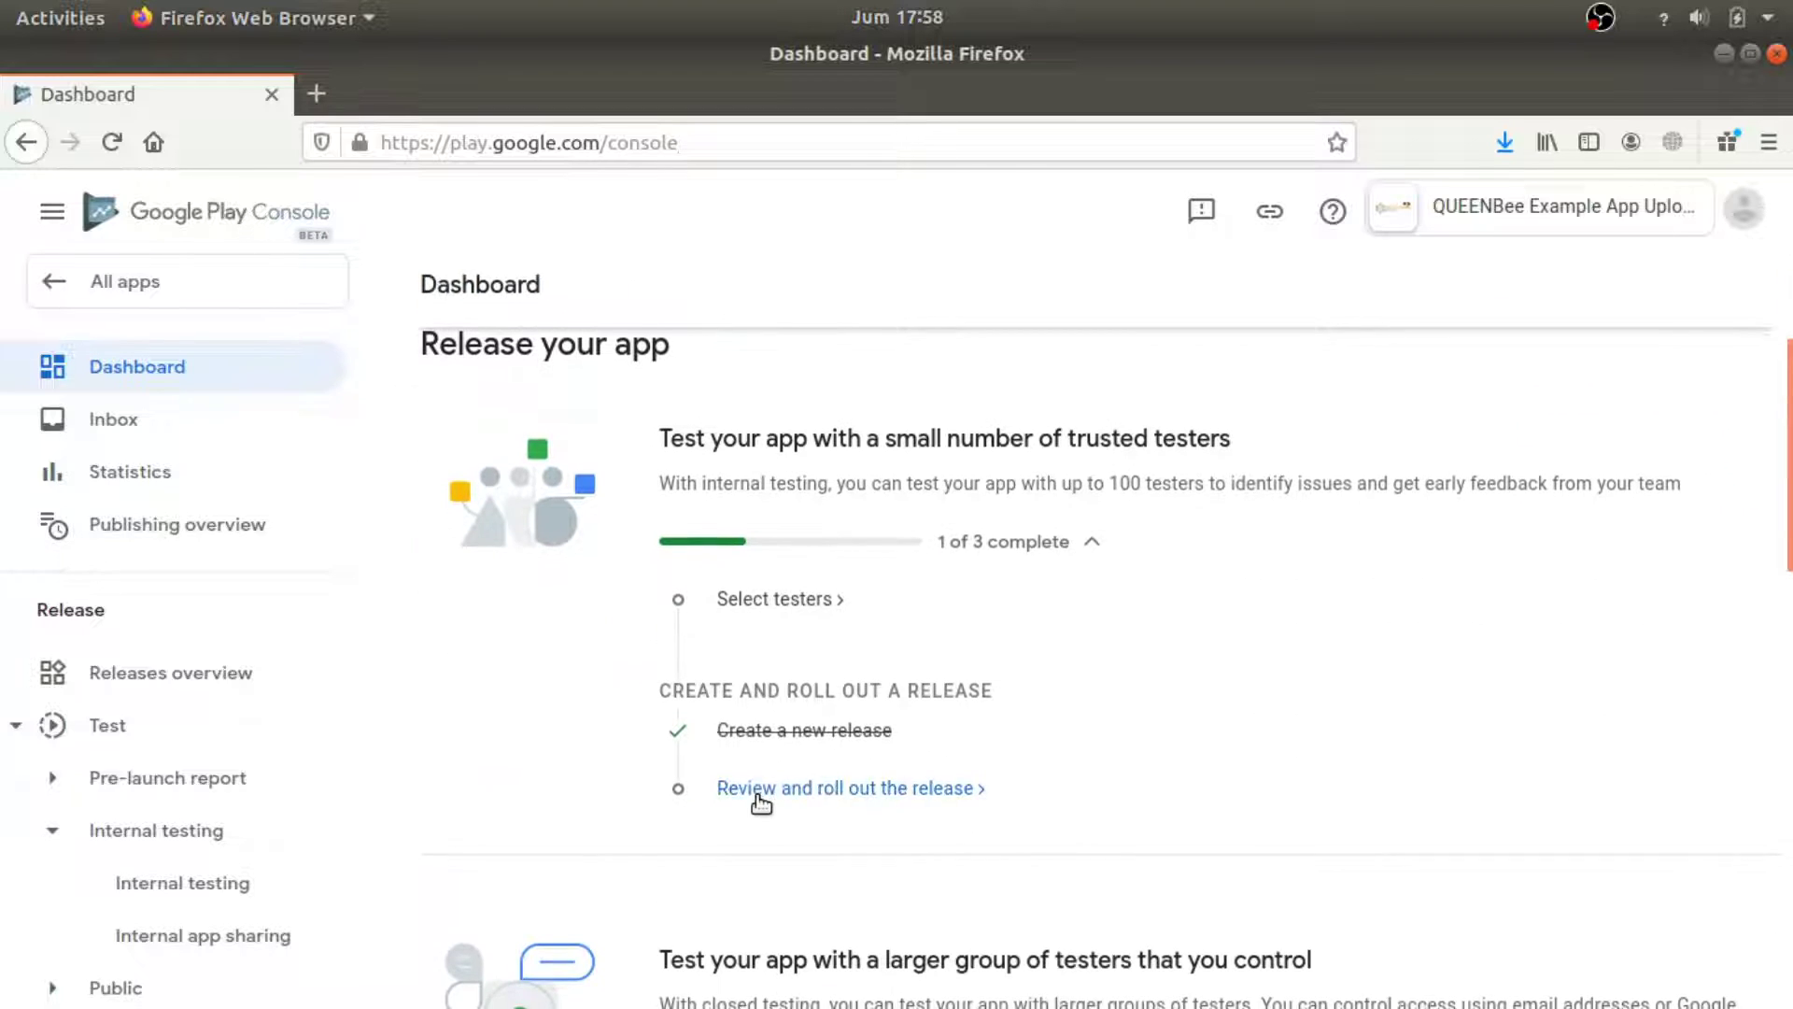
pyautogui.click(820, 598)
pyautogui.moveTo(714, 347); pyautogui.dragTo(937, 349)
pyautogui.scroll(-3, 1033, 716)
pyautogui.click(1098, 685)
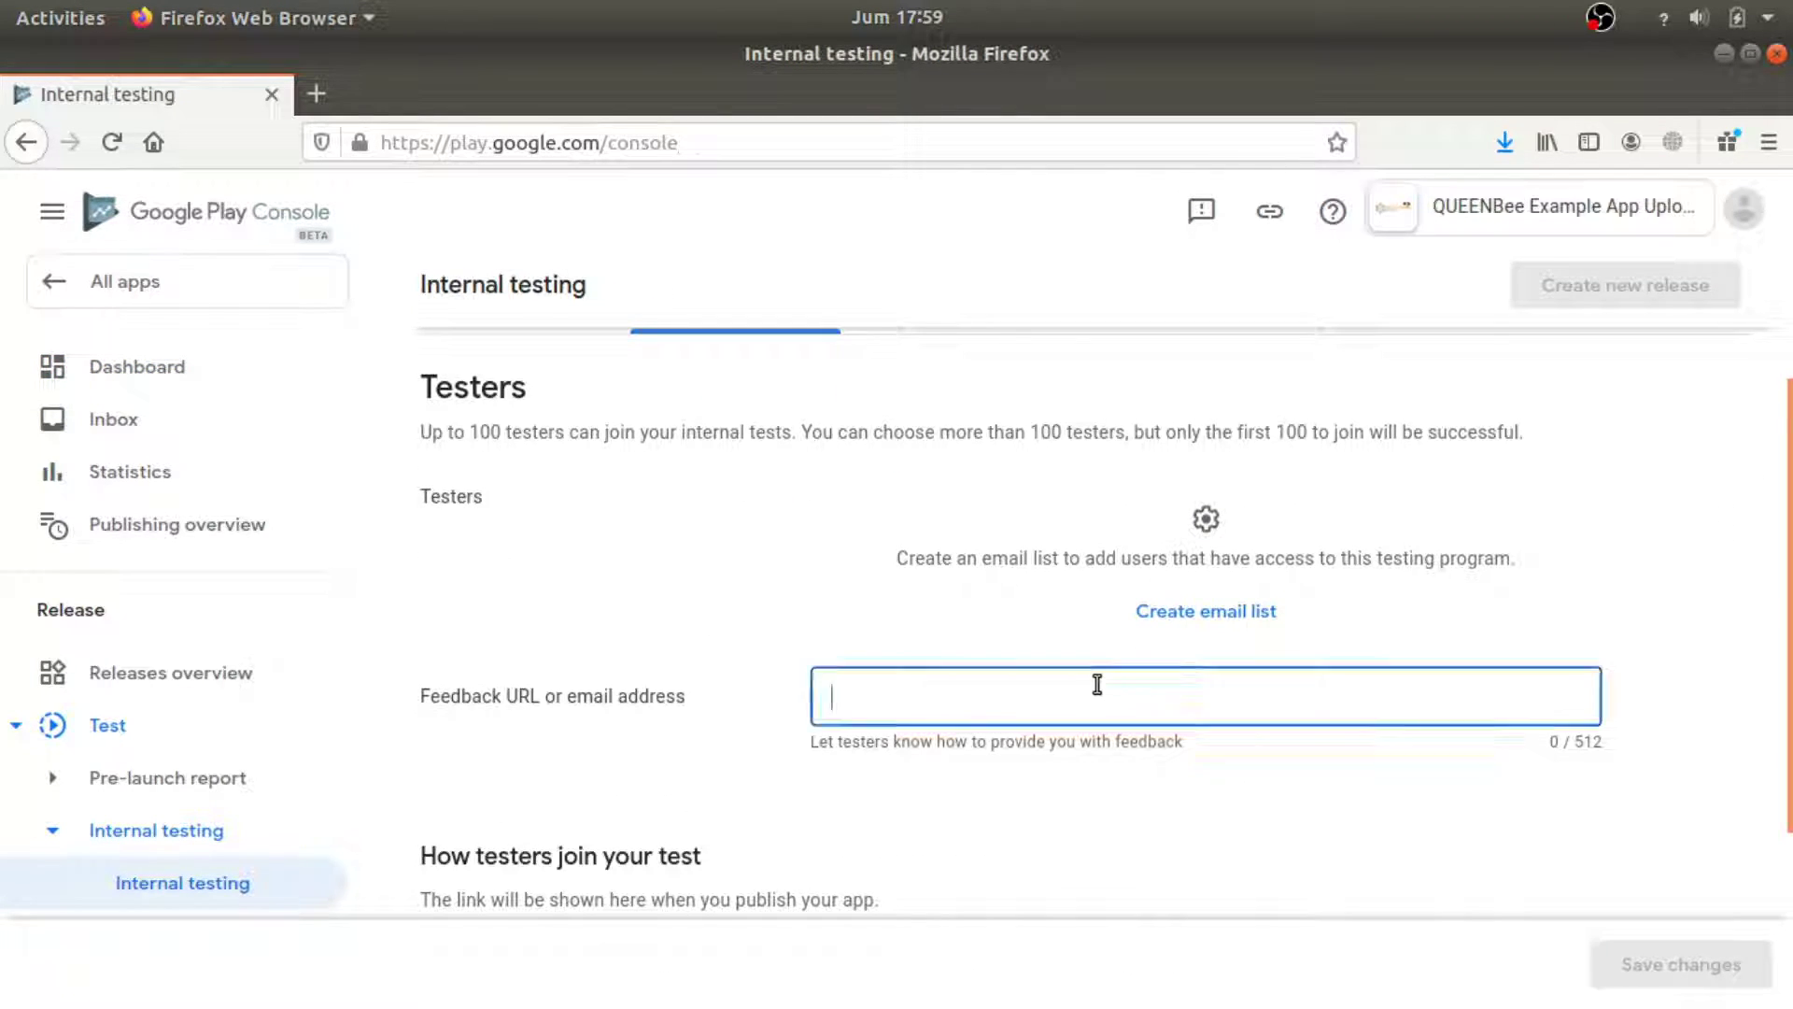
# Create the email list 'tester01' containing the tester's Gmail address and save it.
pyautogui.click(1189, 609)
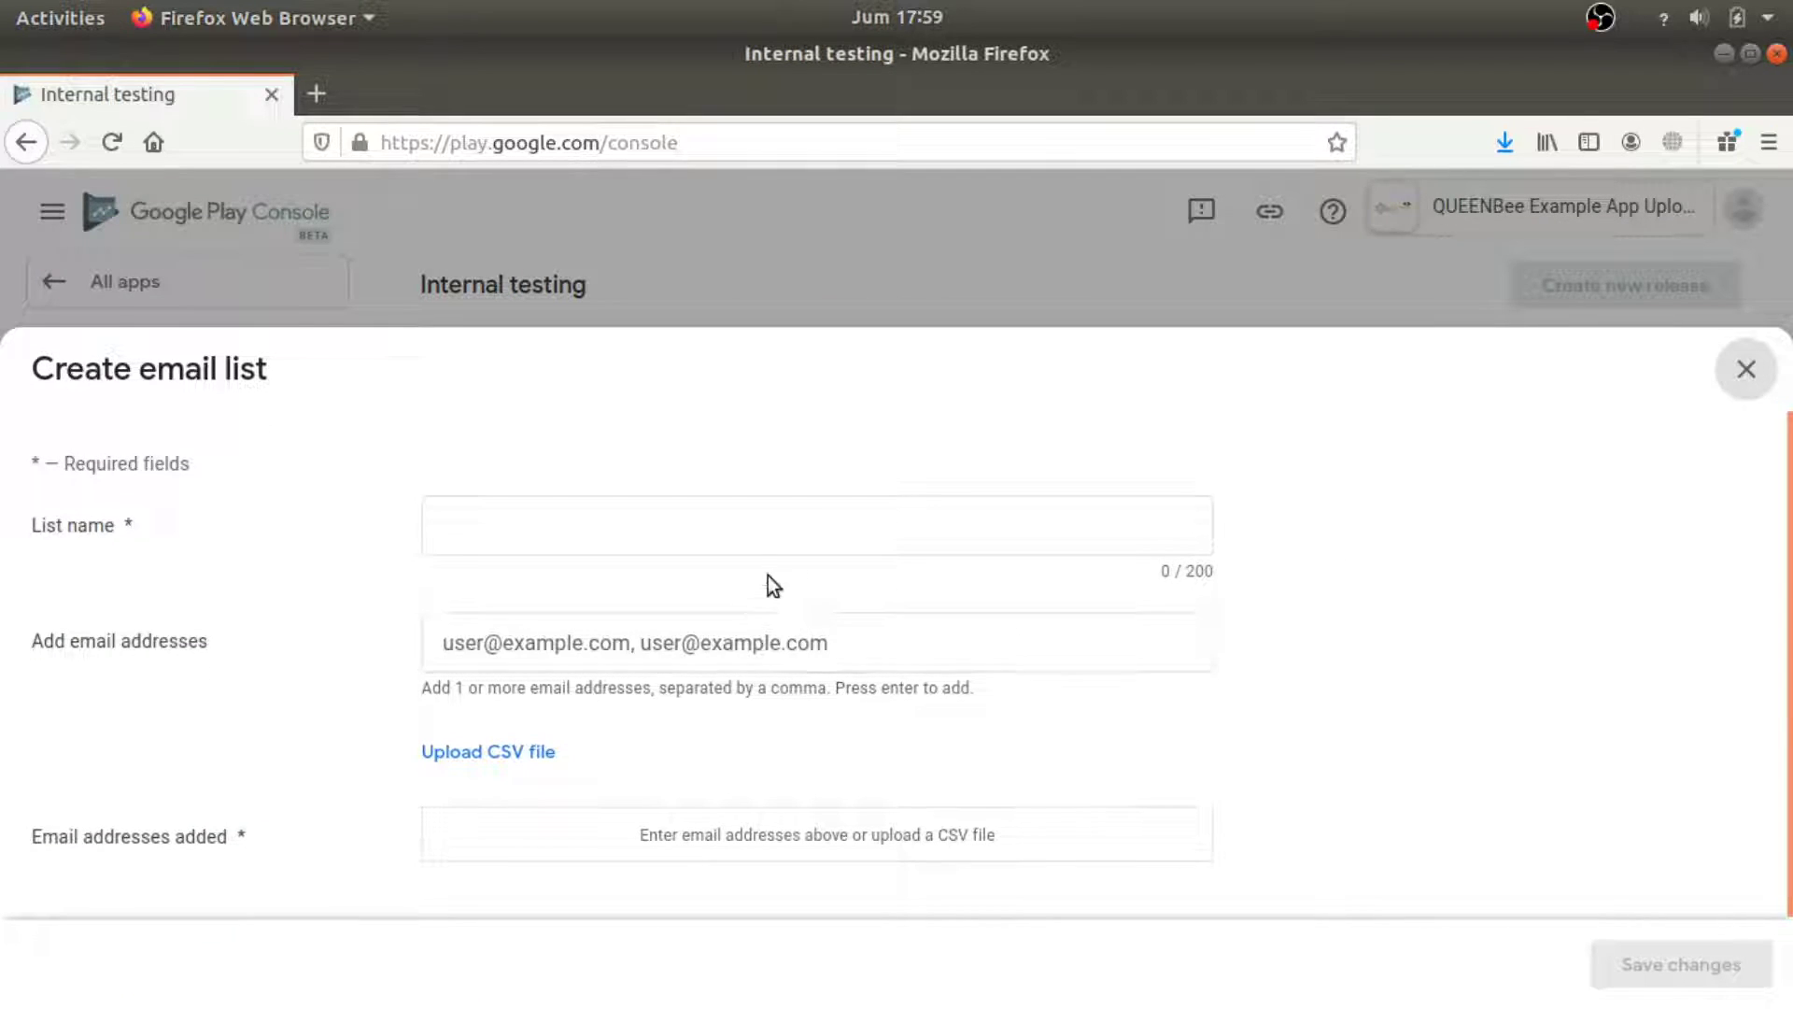
pyautogui.click(786, 534)
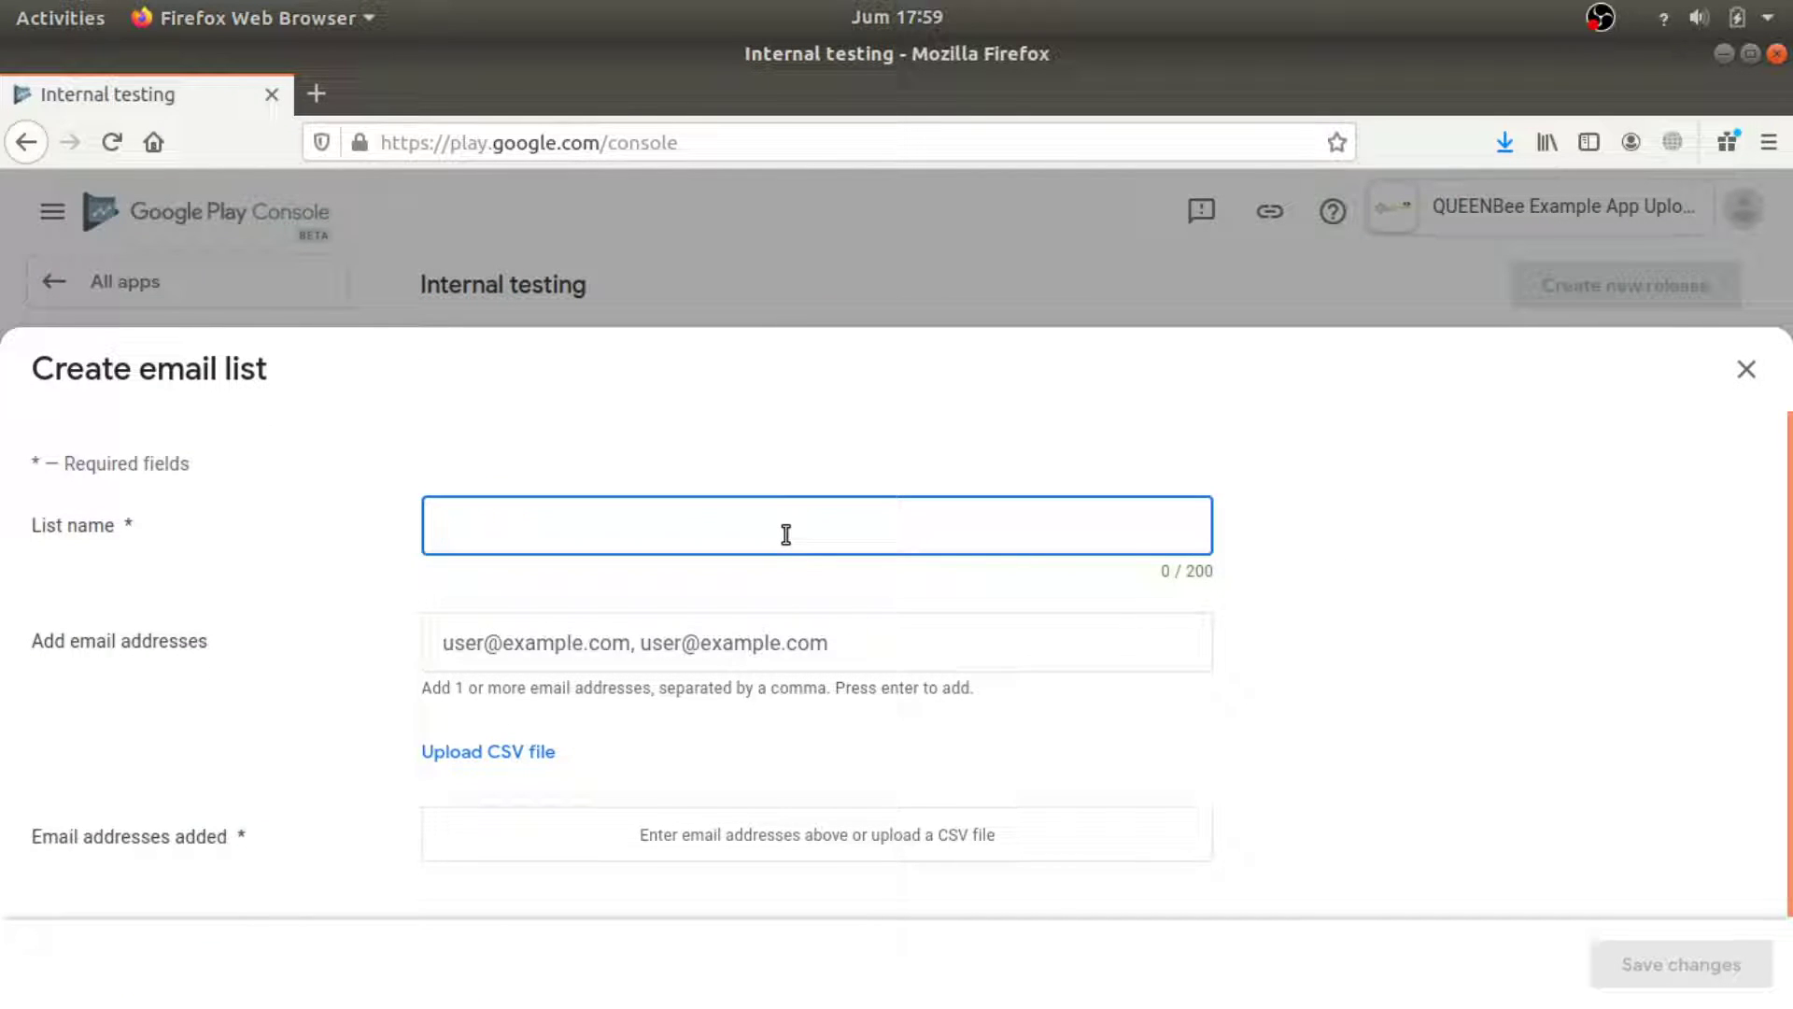
pyautogui.write('tester01')
pyautogui.press('Tab')
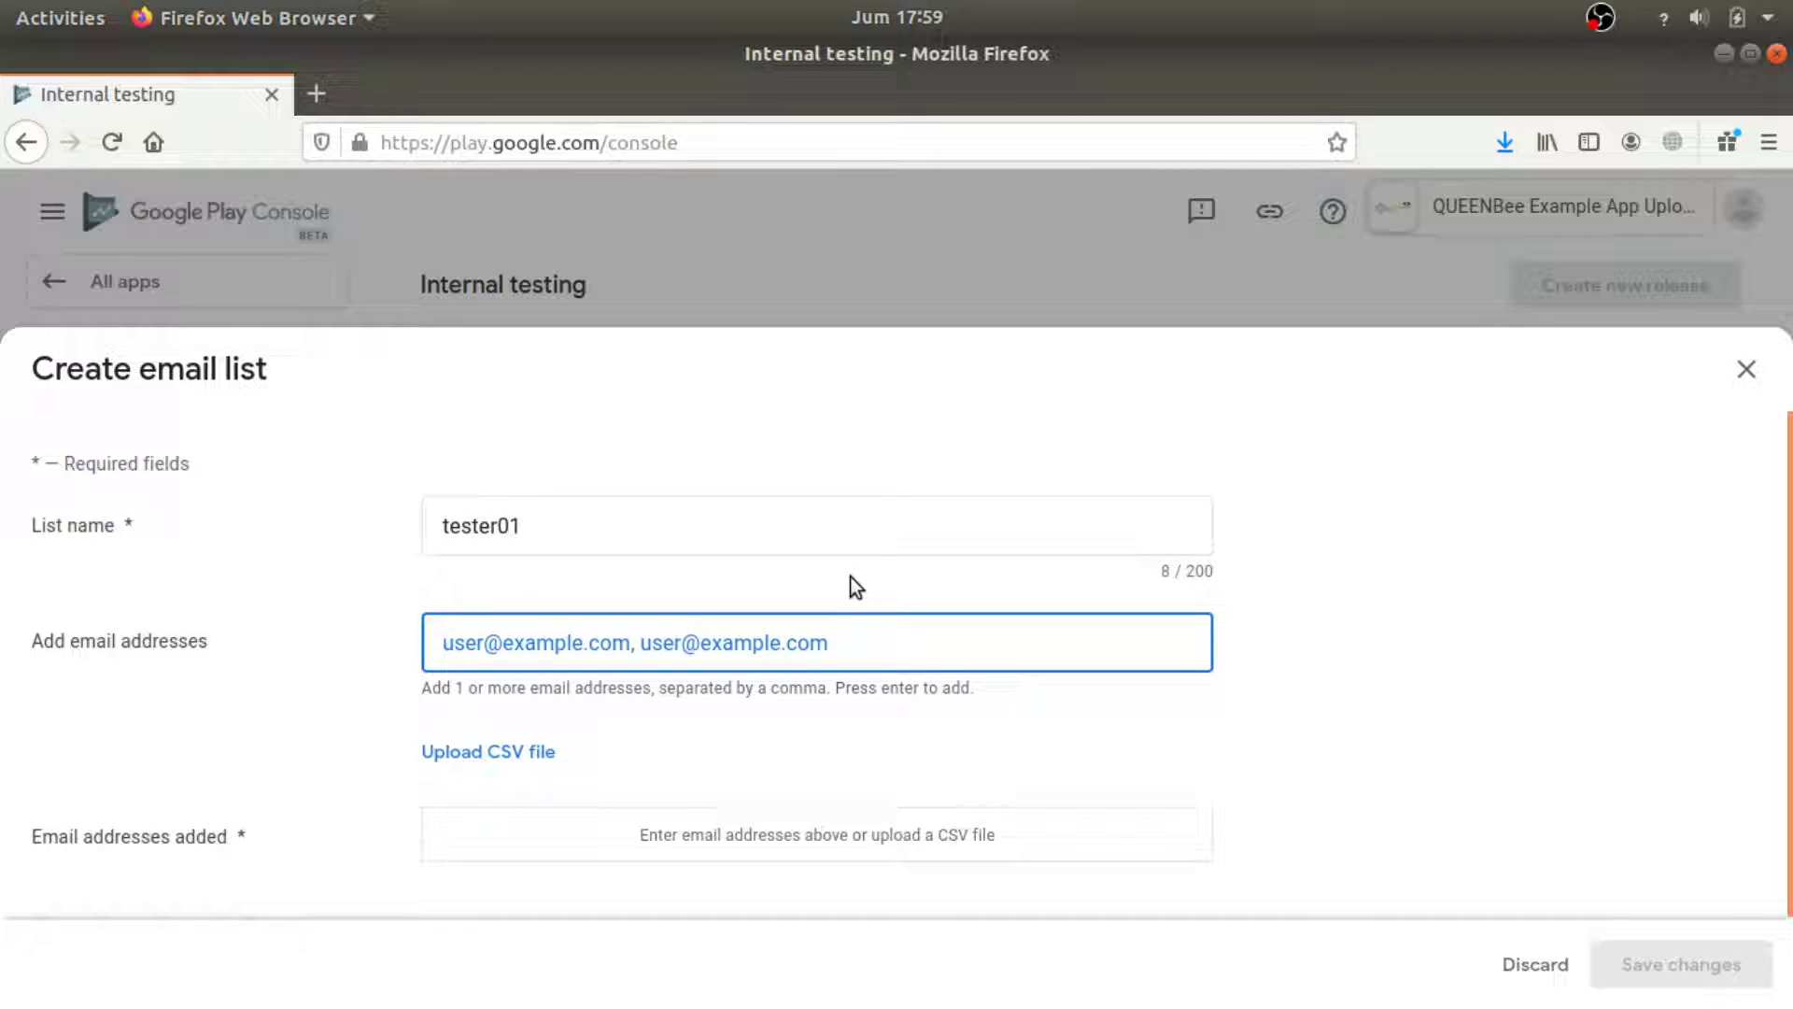
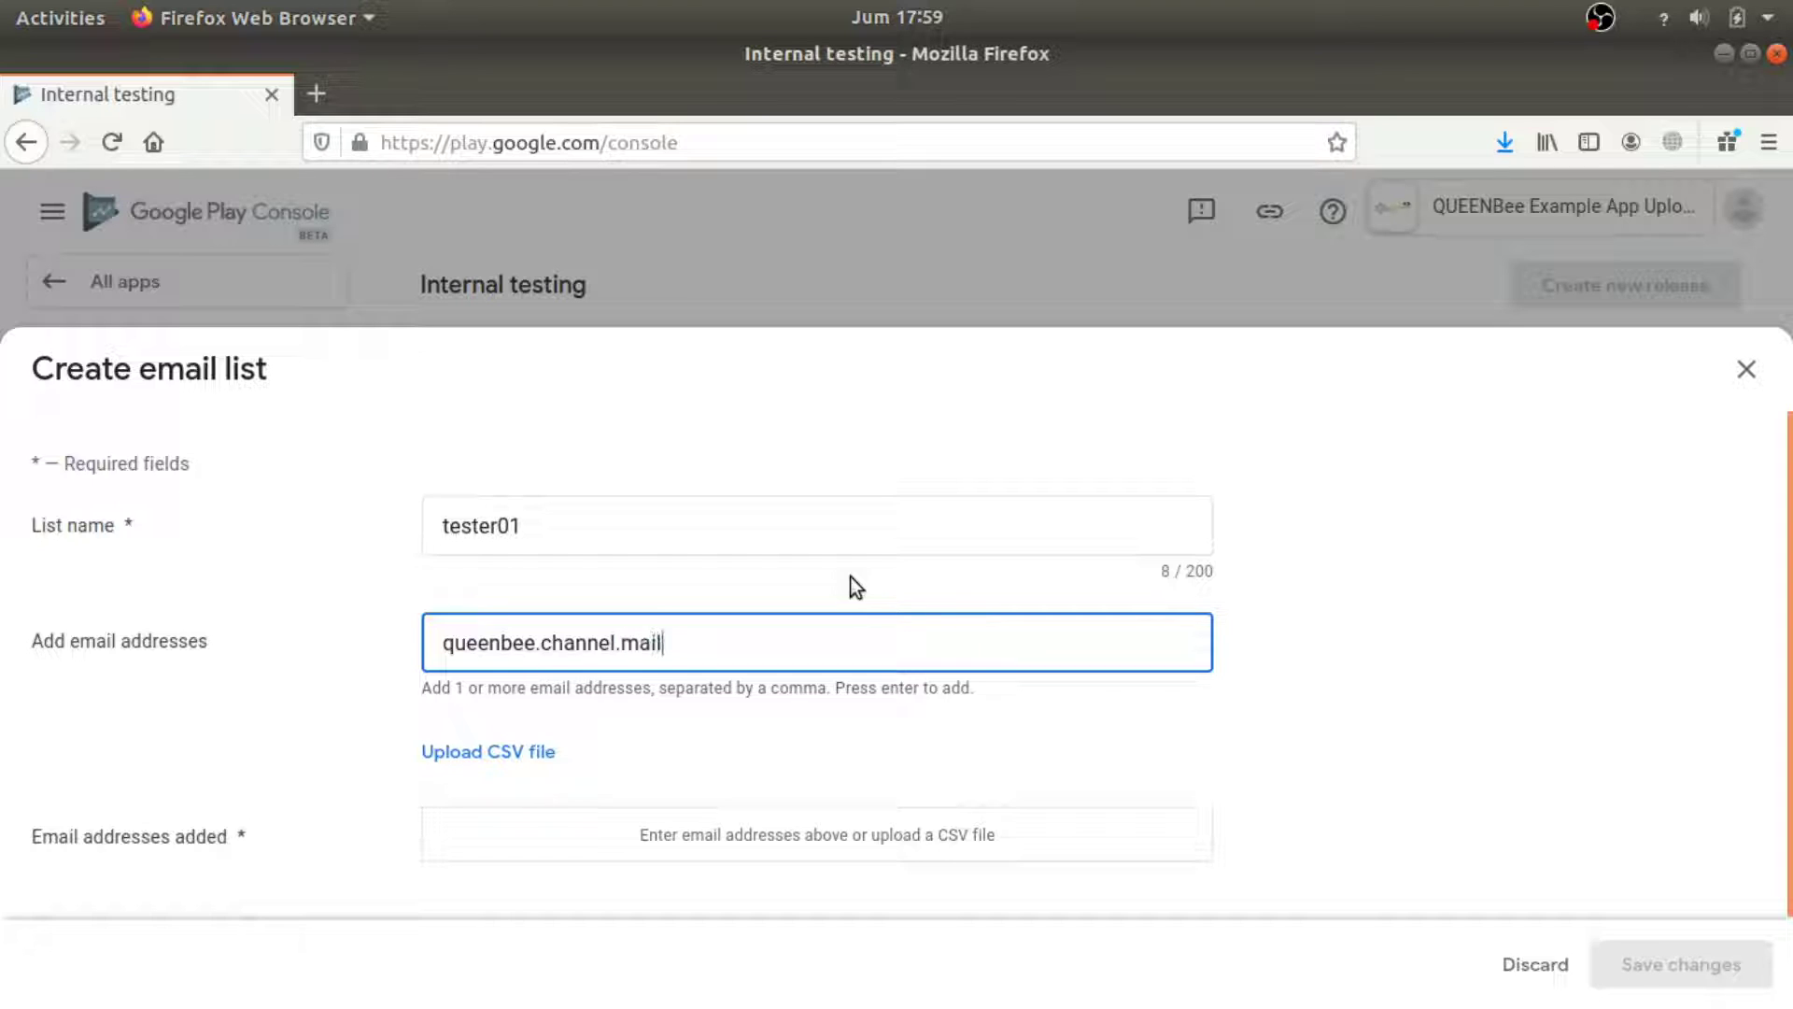
pyautogui.press('Return')
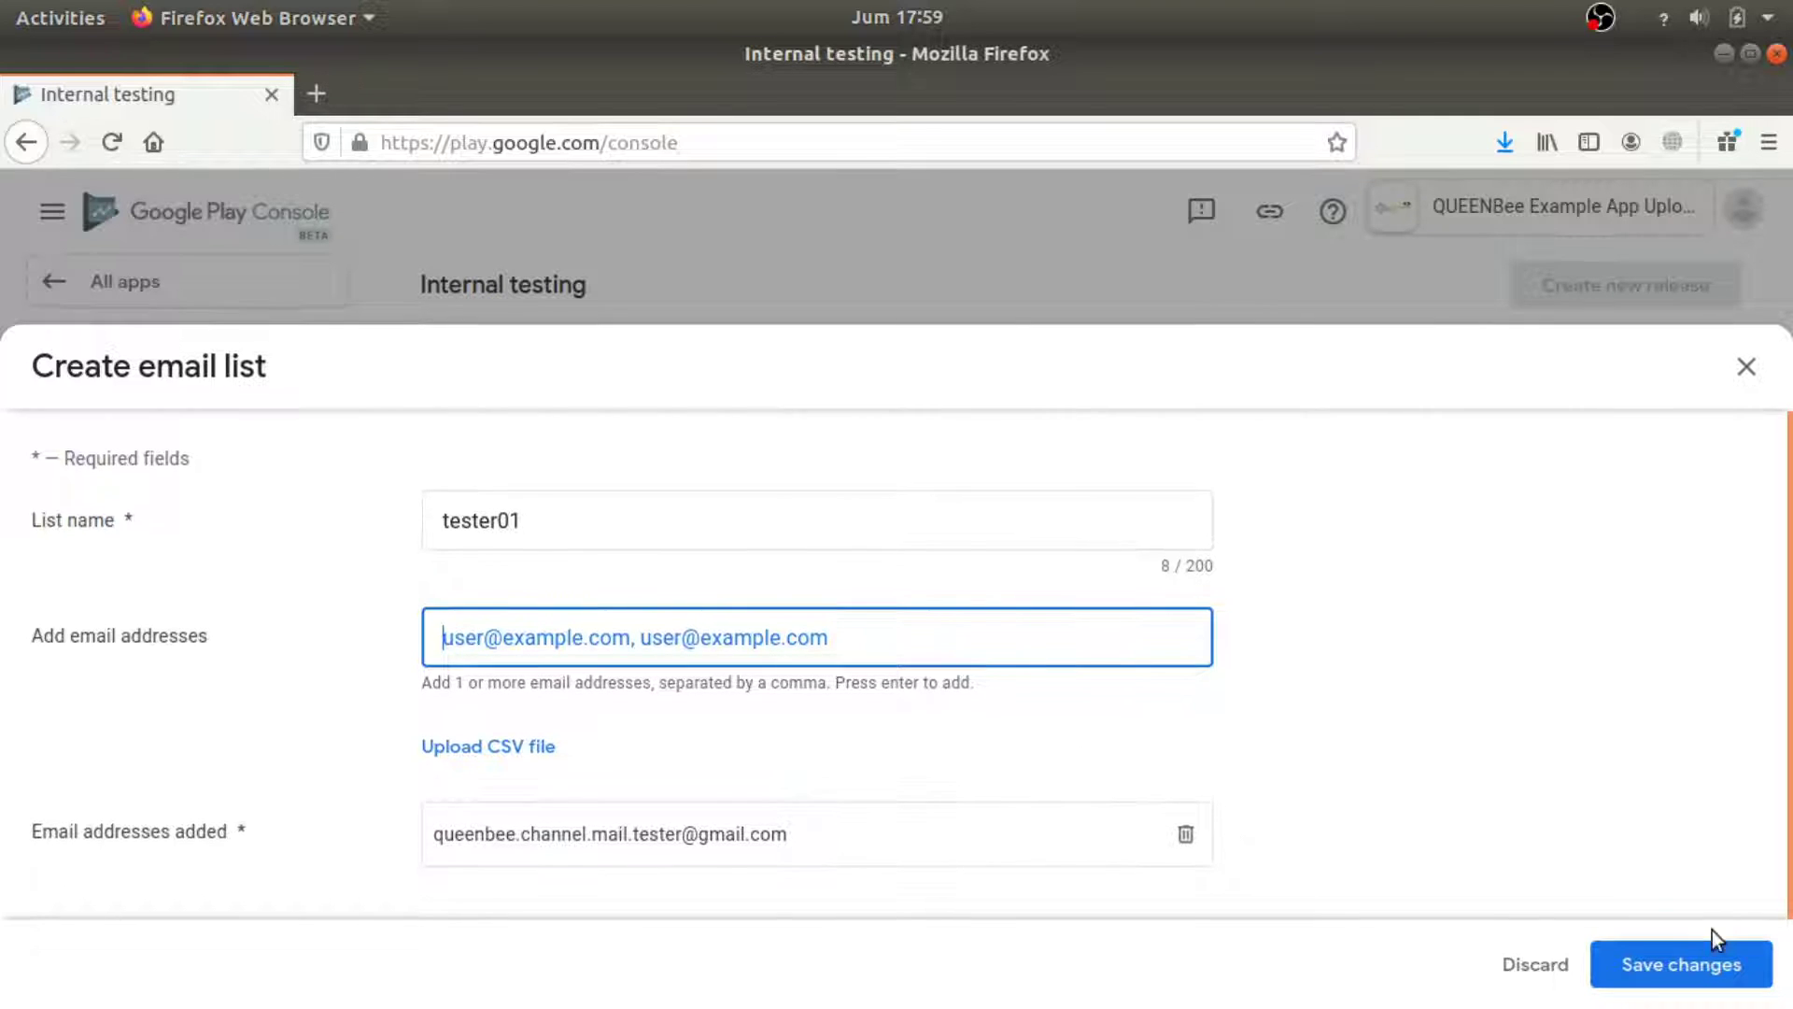
pyautogui.click(1701, 964)
pyautogui.click(1126, 660)
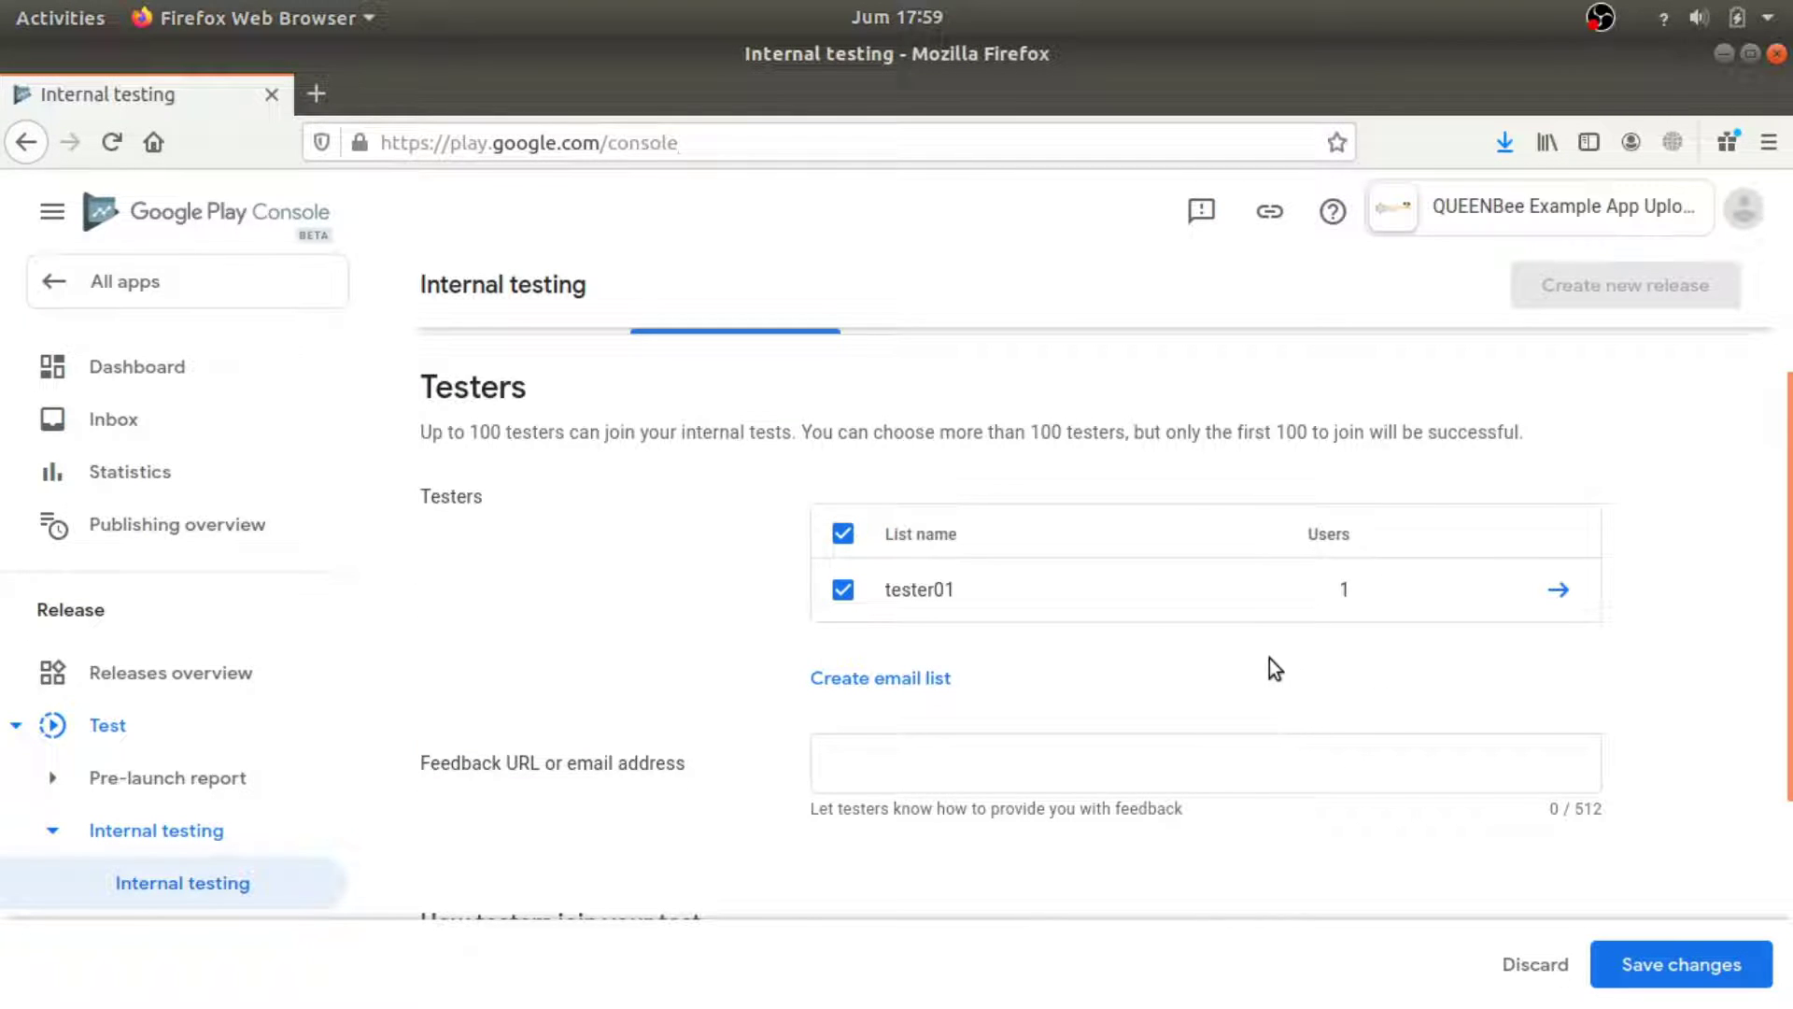
# Save the internal testing testers with tester01 selected and go back to the Dashboard.
pyautogui.scroll(-2, 1275, 668)
pyautogui.scroll(-2, 967, 668)
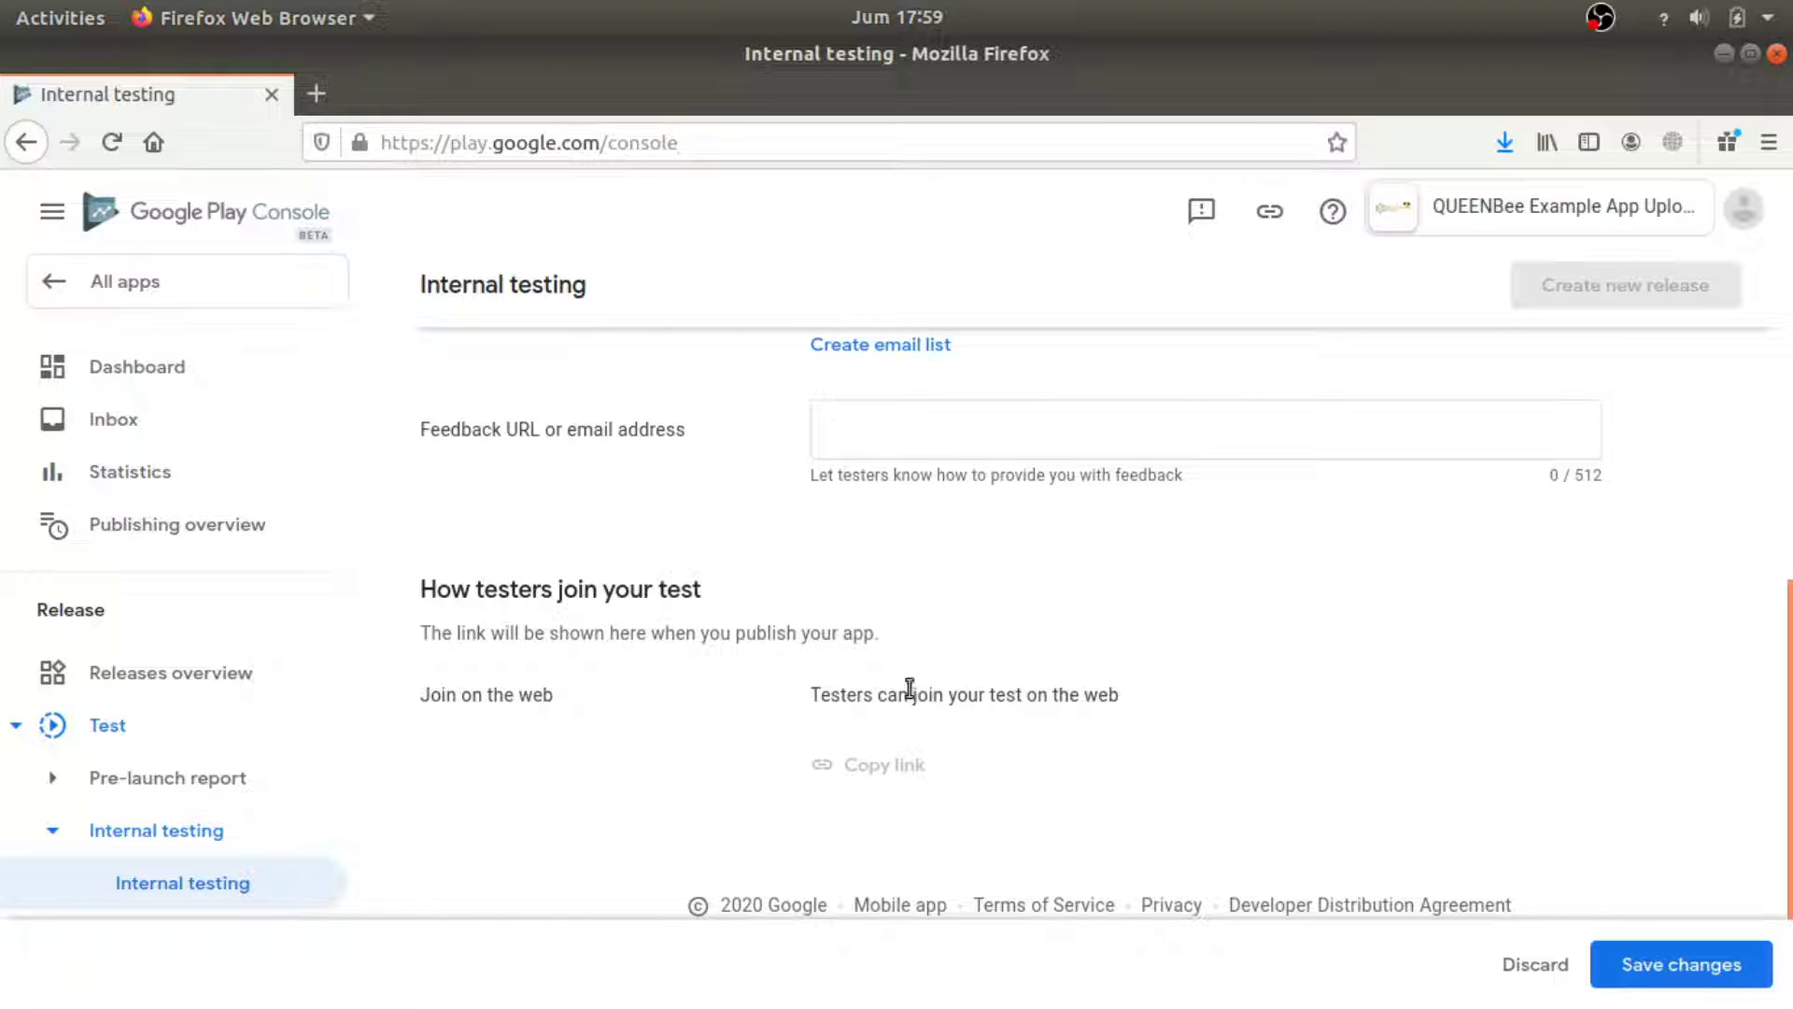
pyautogui.scroll(3, 912, 689)
pyautogui.click(1670, 966)
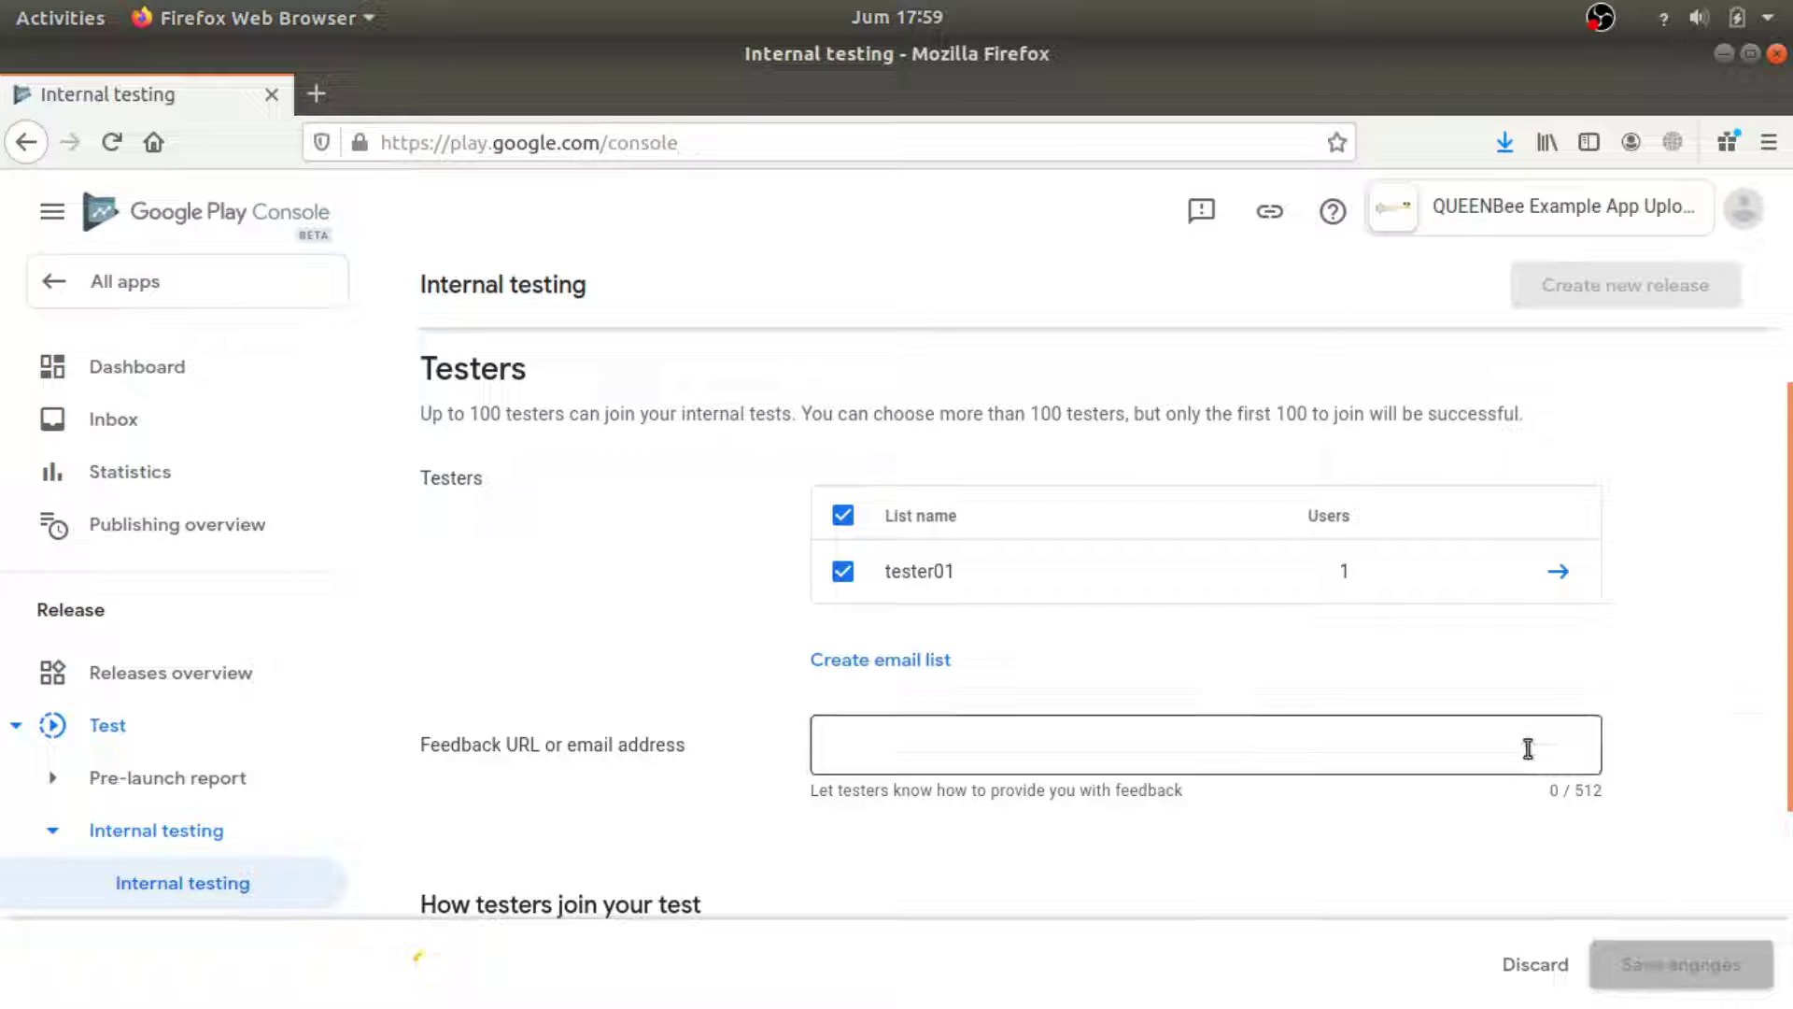
pyautogui.scroll(-2, 839, 654)
pyautogui.scroll(-2, 839, 644)
pyautogui.scroll(4, 836, 640)
pyautogui.scroll(1, 844, 639)
pyautogui.scroll(-5, 838, 649)
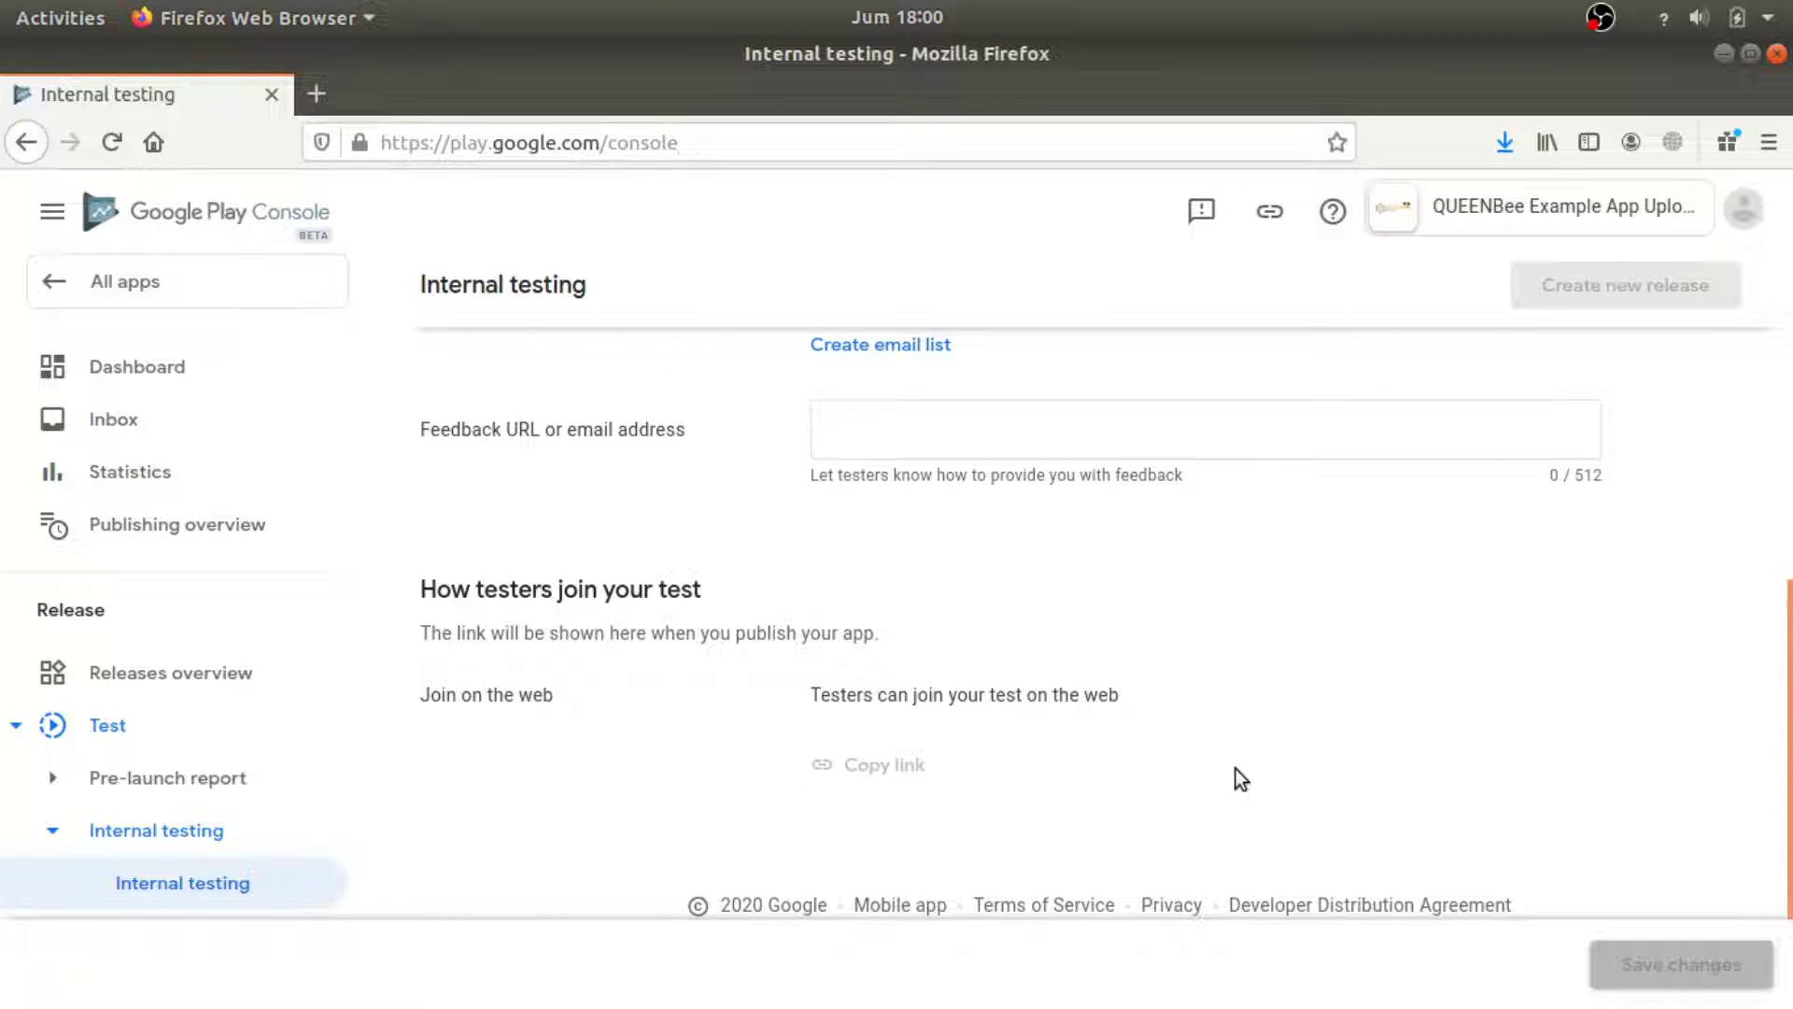
pyautogui.scroll(4, 1253, 770)
pyautogui.click(25, 142)
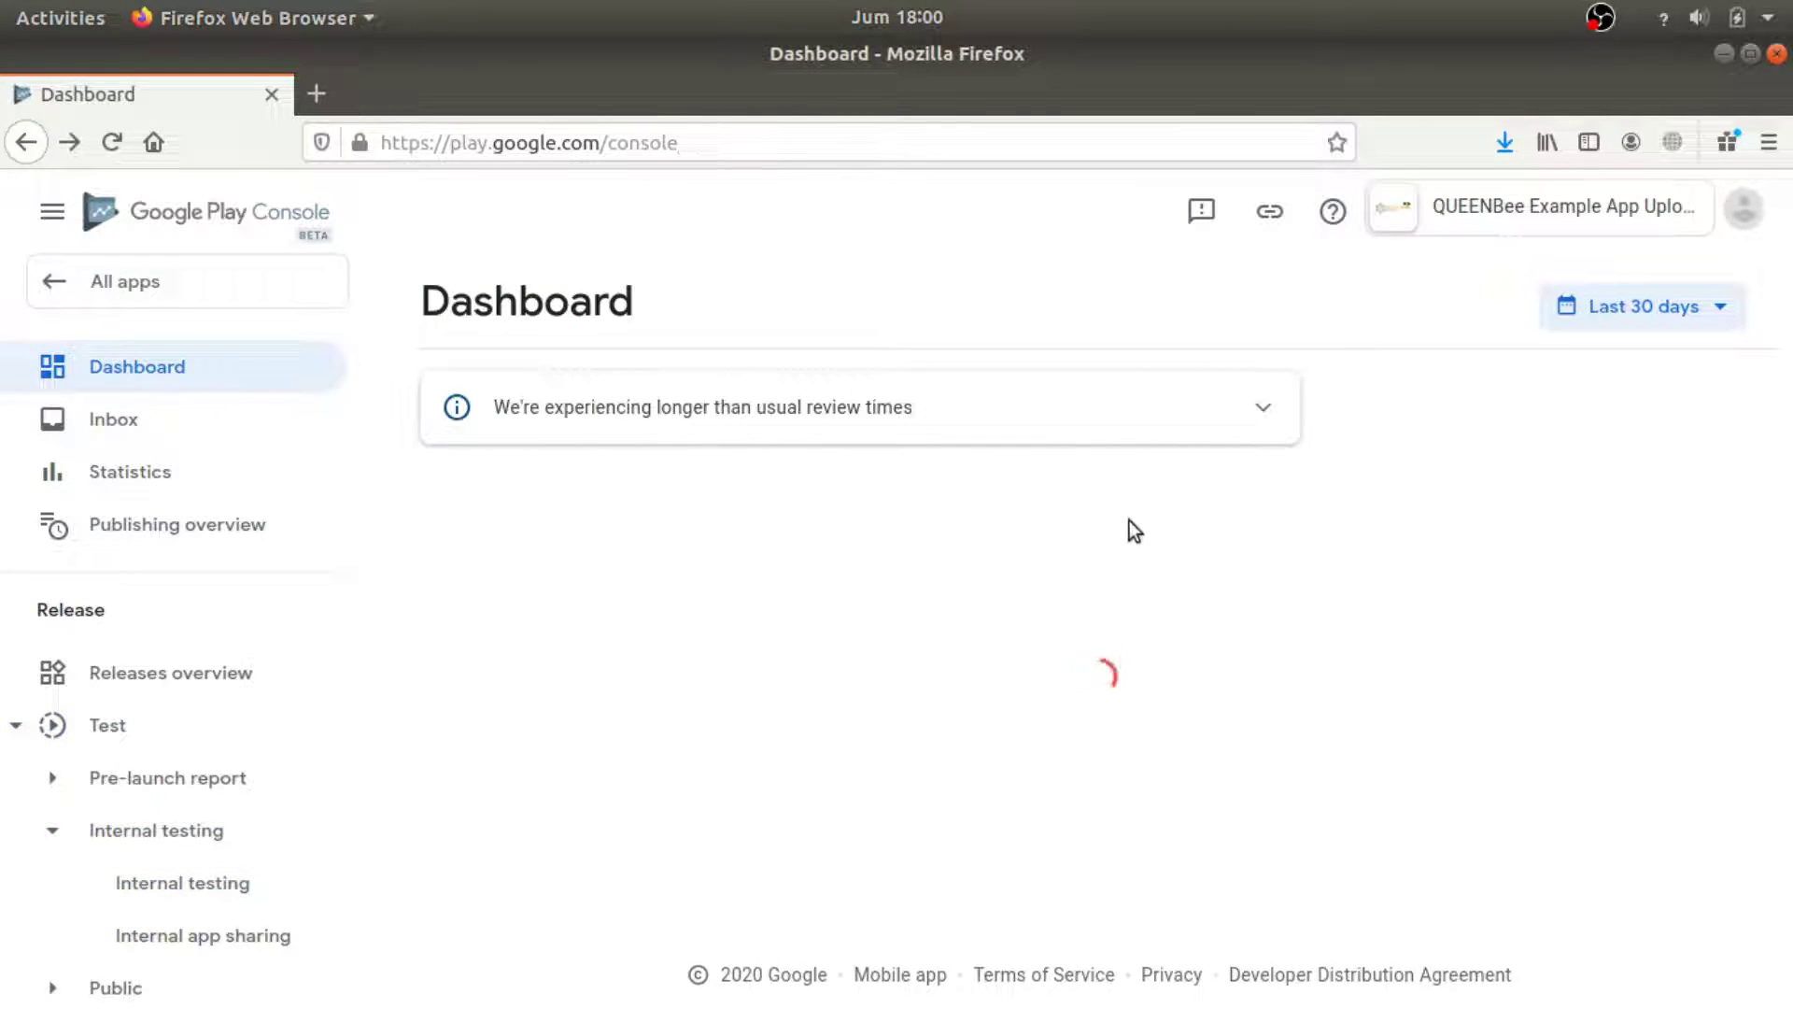
# Open the draft internal testing release for editing and select the 1.0 APK from the library.
pyautogui.scroll(-2, 908, 636)
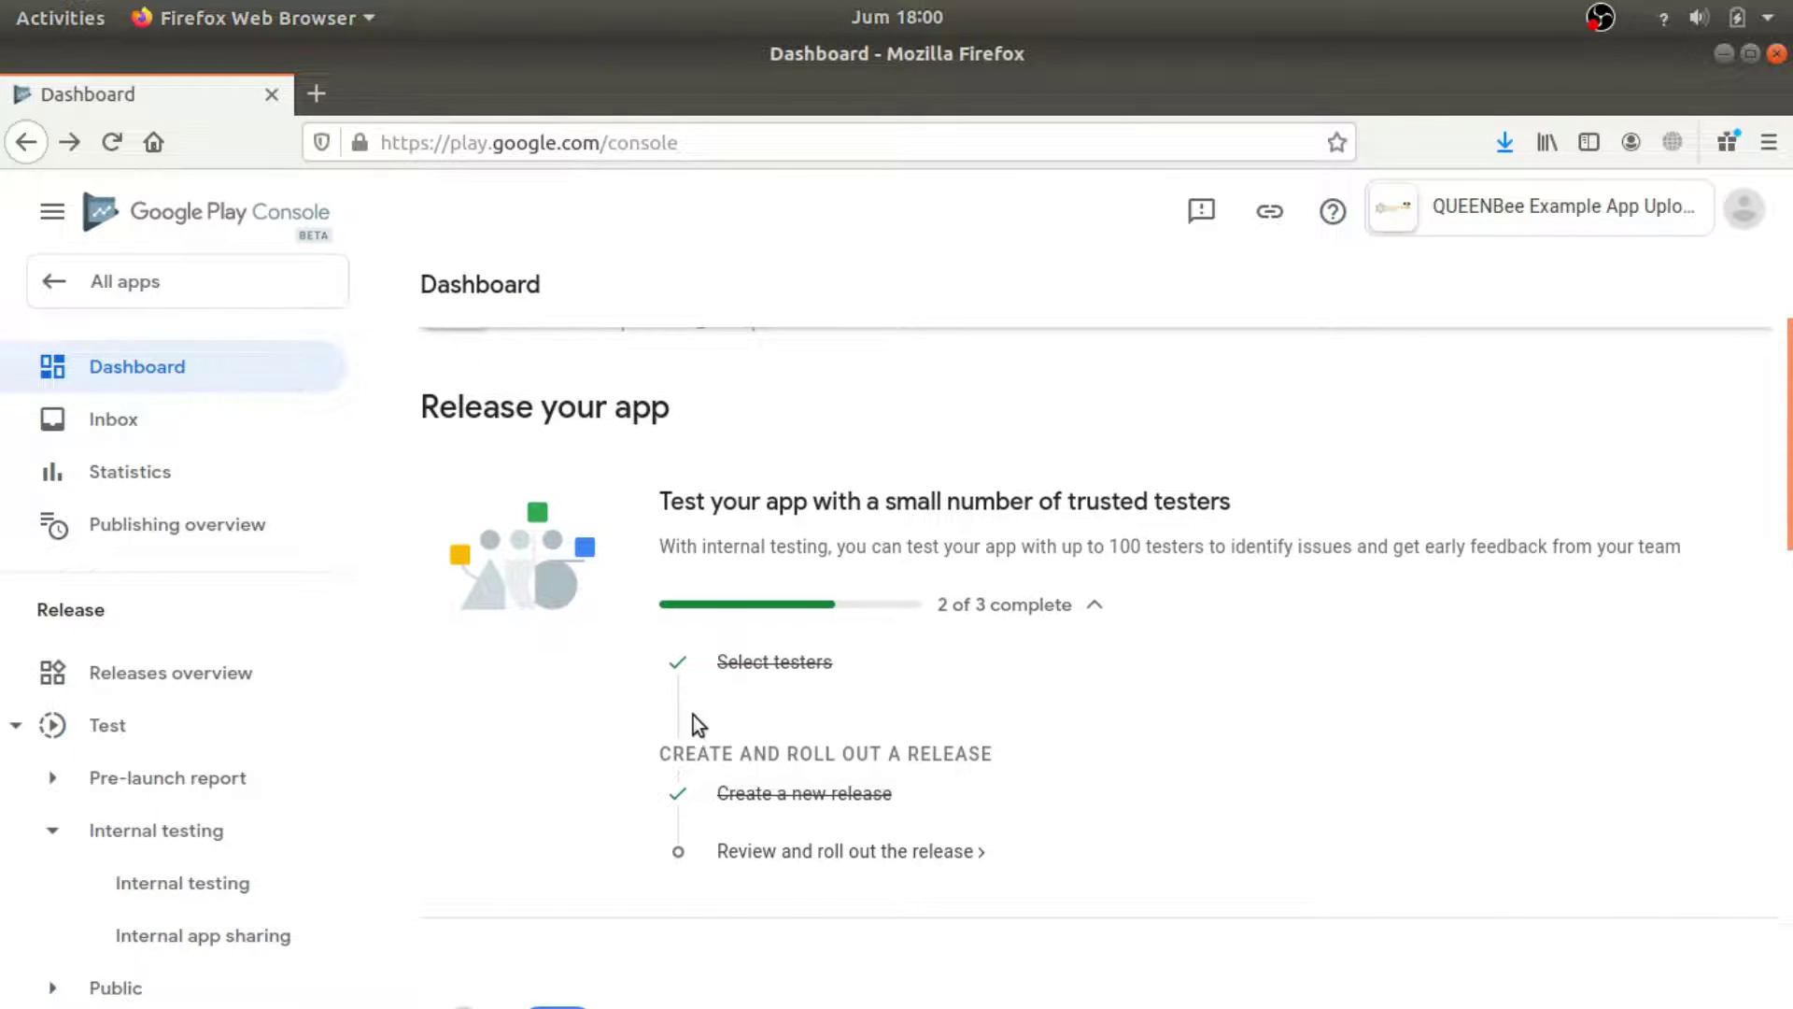
pyautogui.click(839, 852)
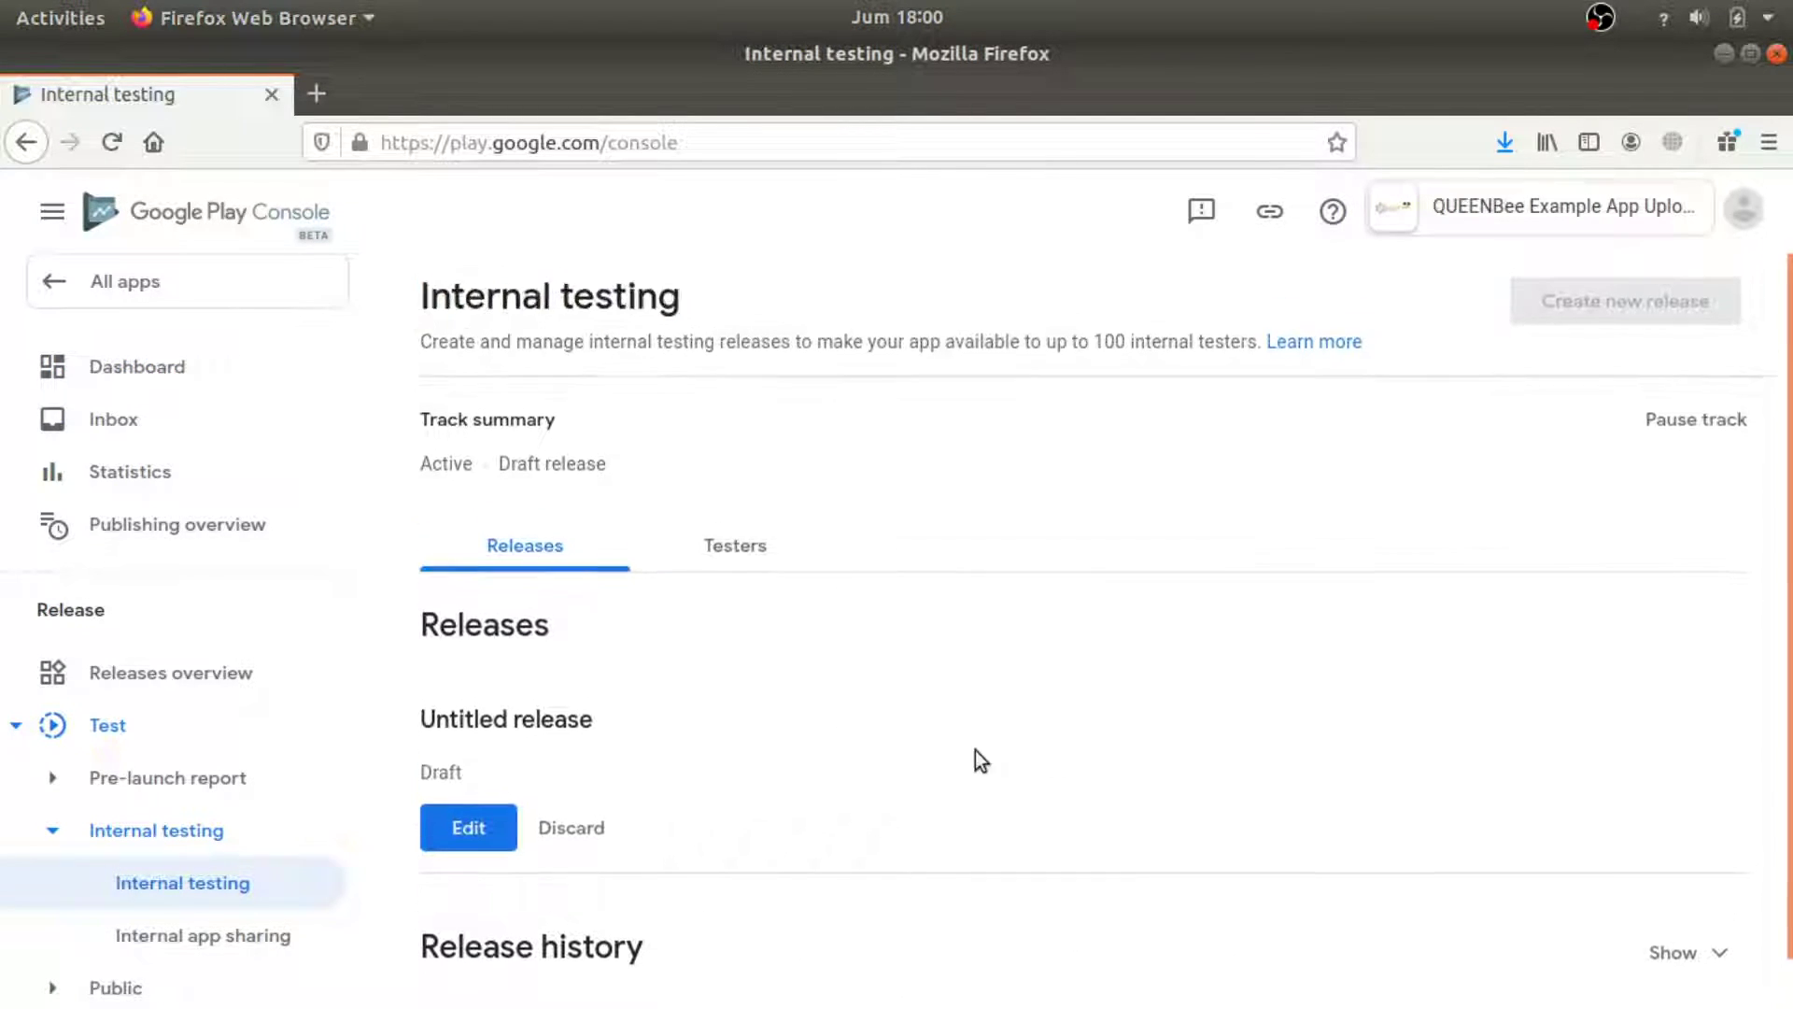
pyautogui.click(479, 837)
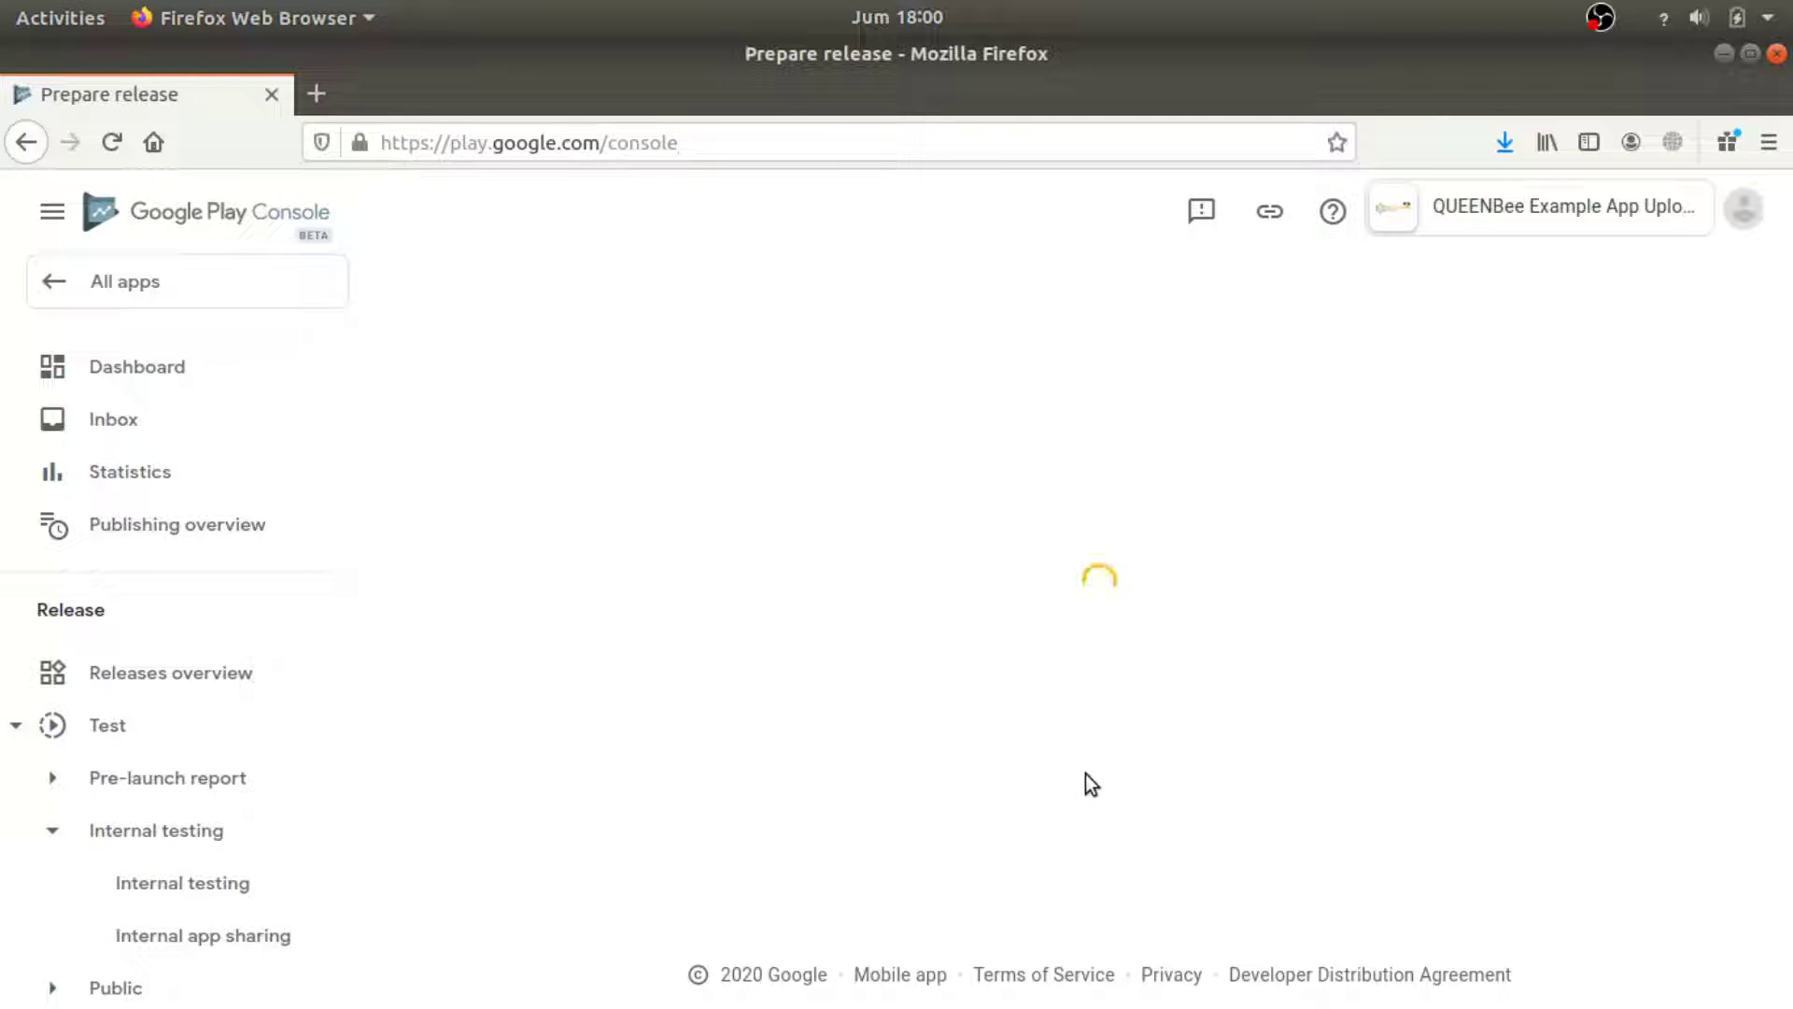
pyautogui.scroll(-2, 1091, 776)
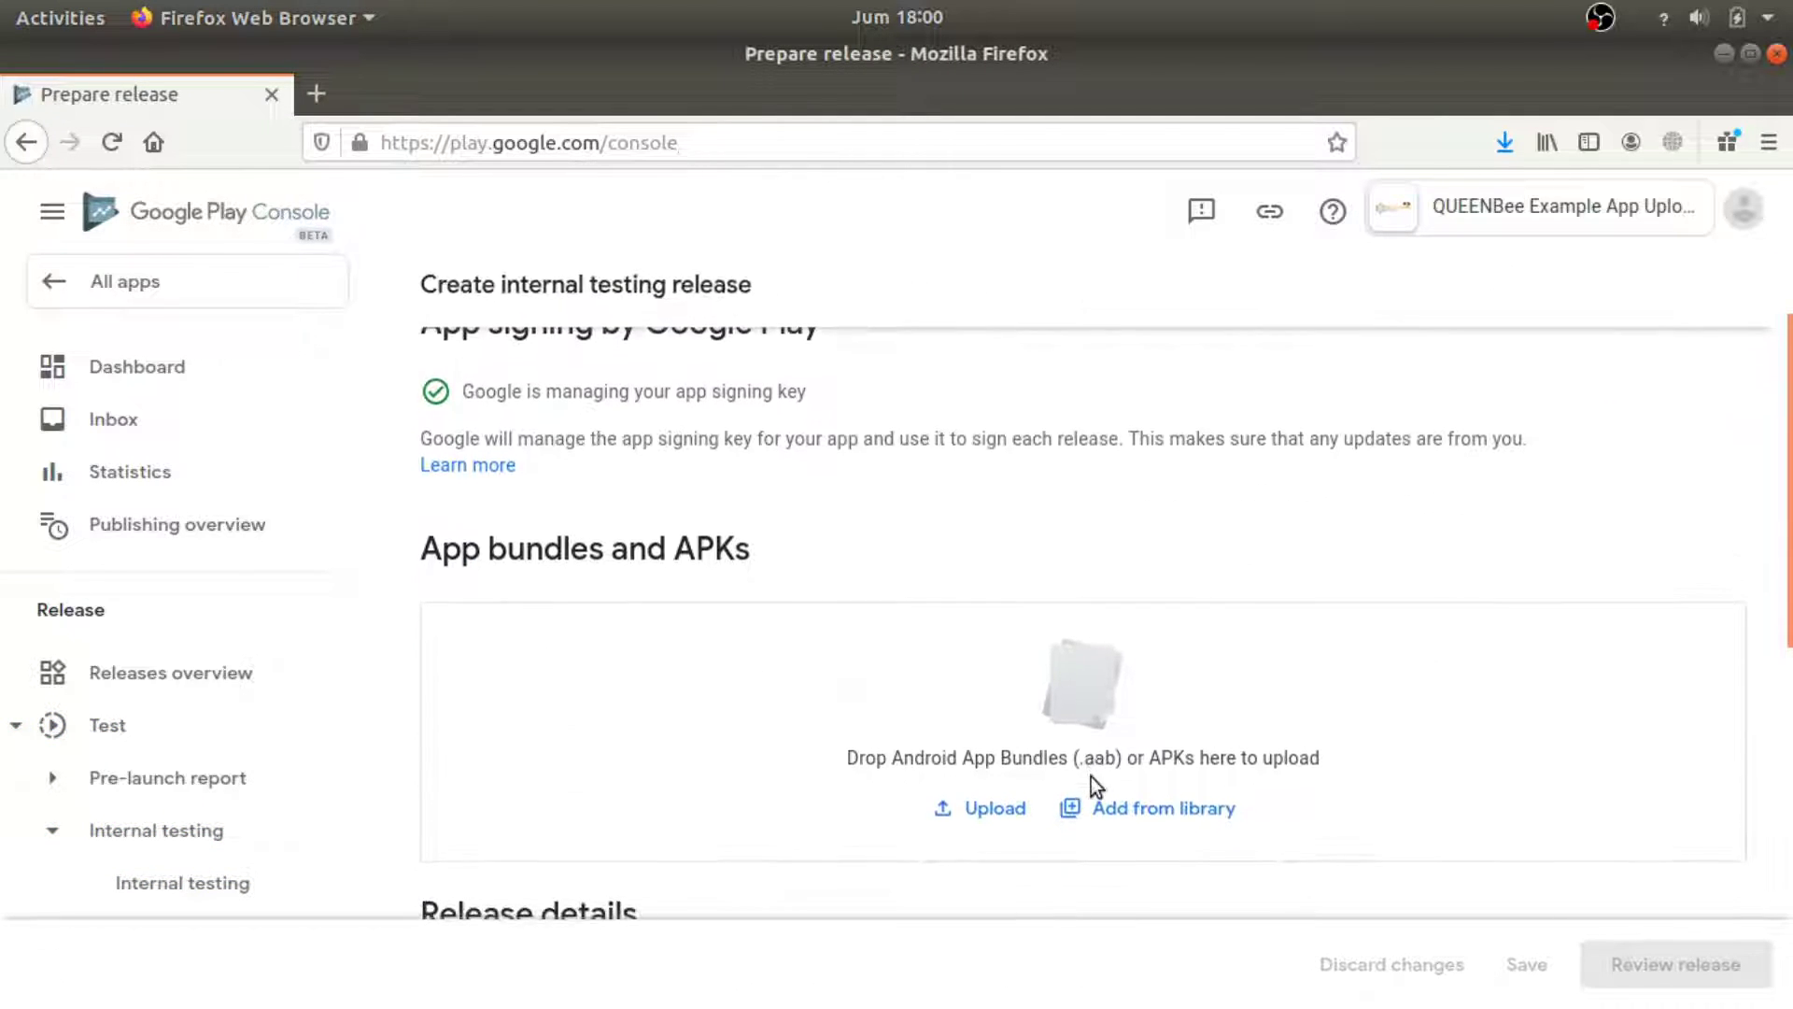
pyautogui.click(1093, 792)
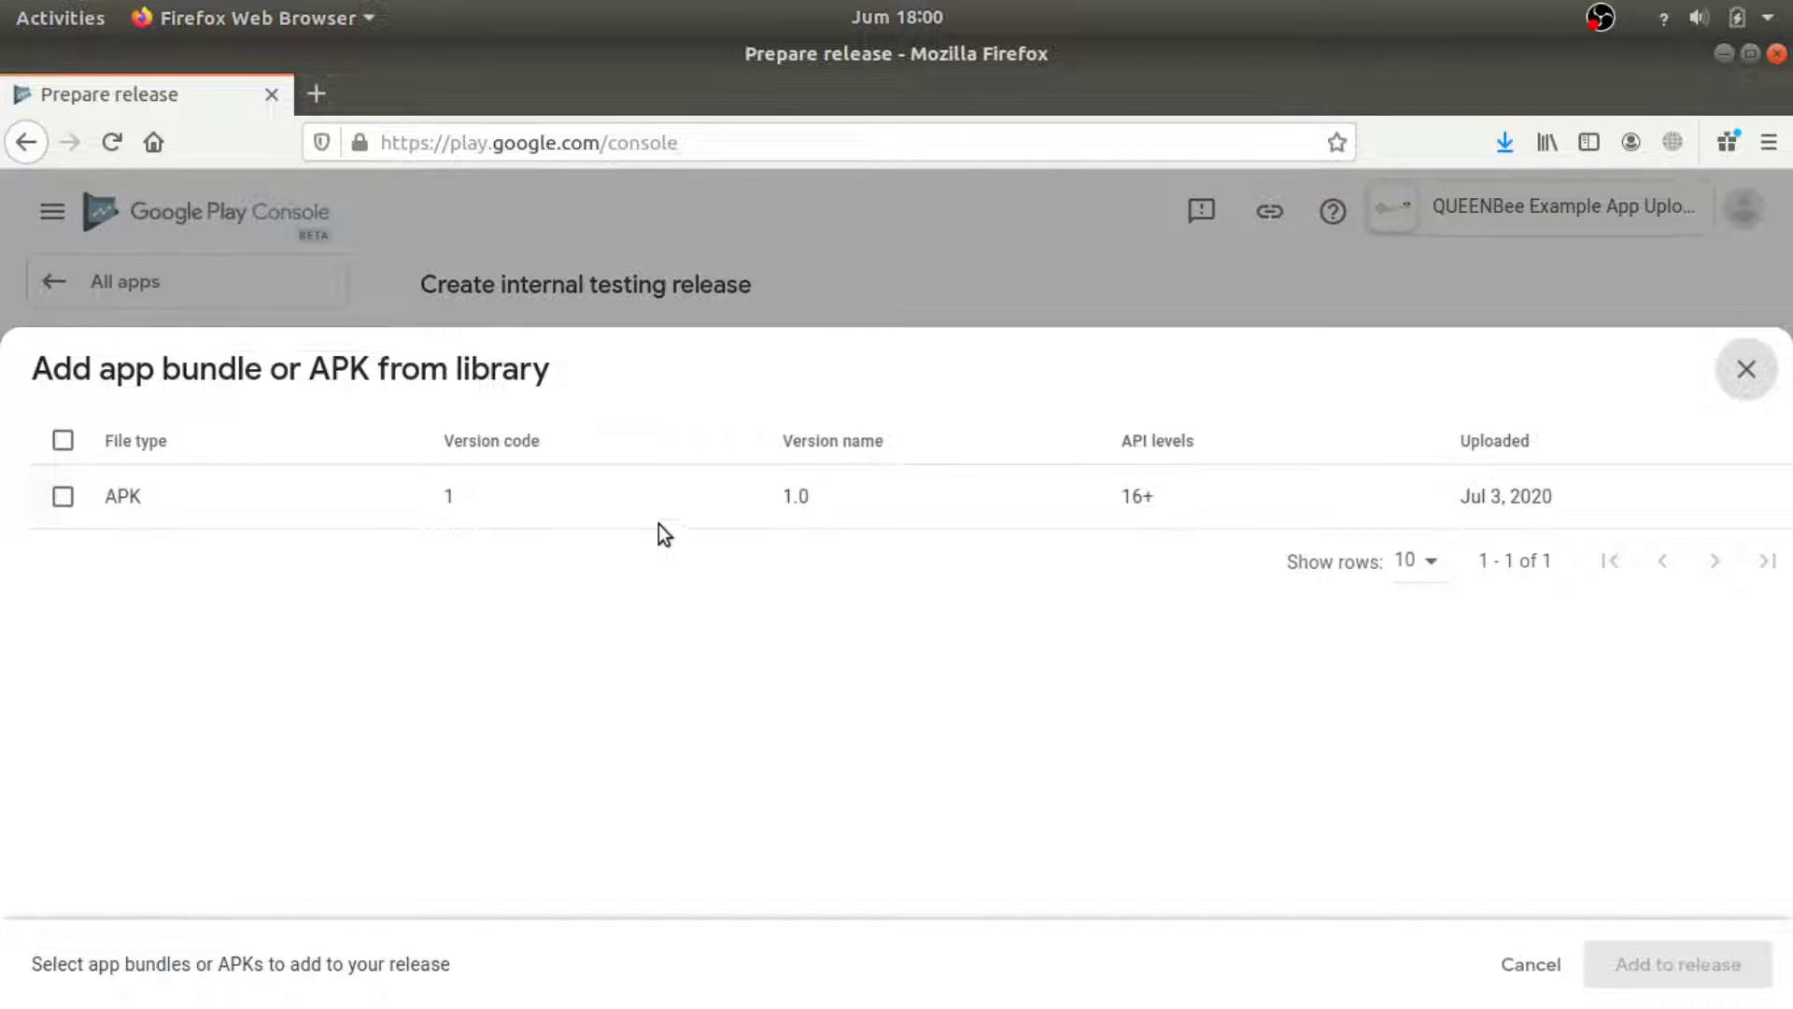
pyautogui.click(63, 497)
# Add the 1.0 APK, set release notes to 'QUEENBee Upload Example', save, and open the review.
pyautogui.click(1719, 968)
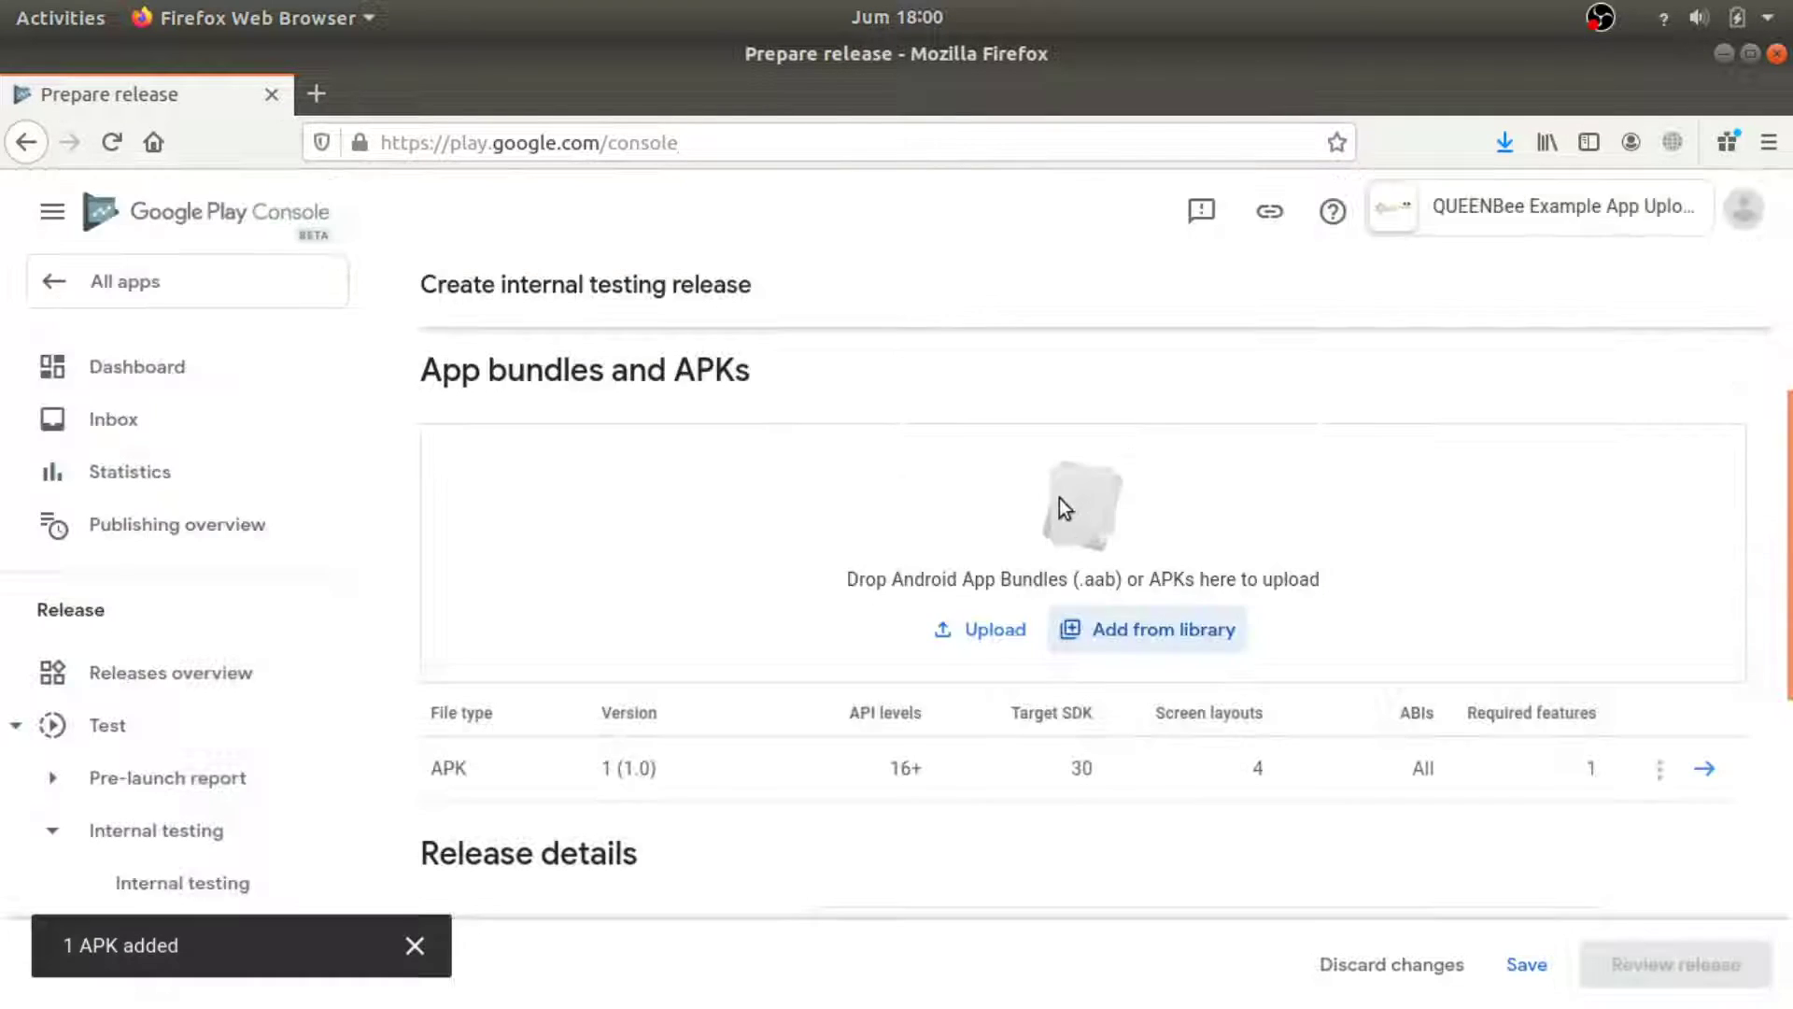
pyautogui.scroll(-10, 906, 721)
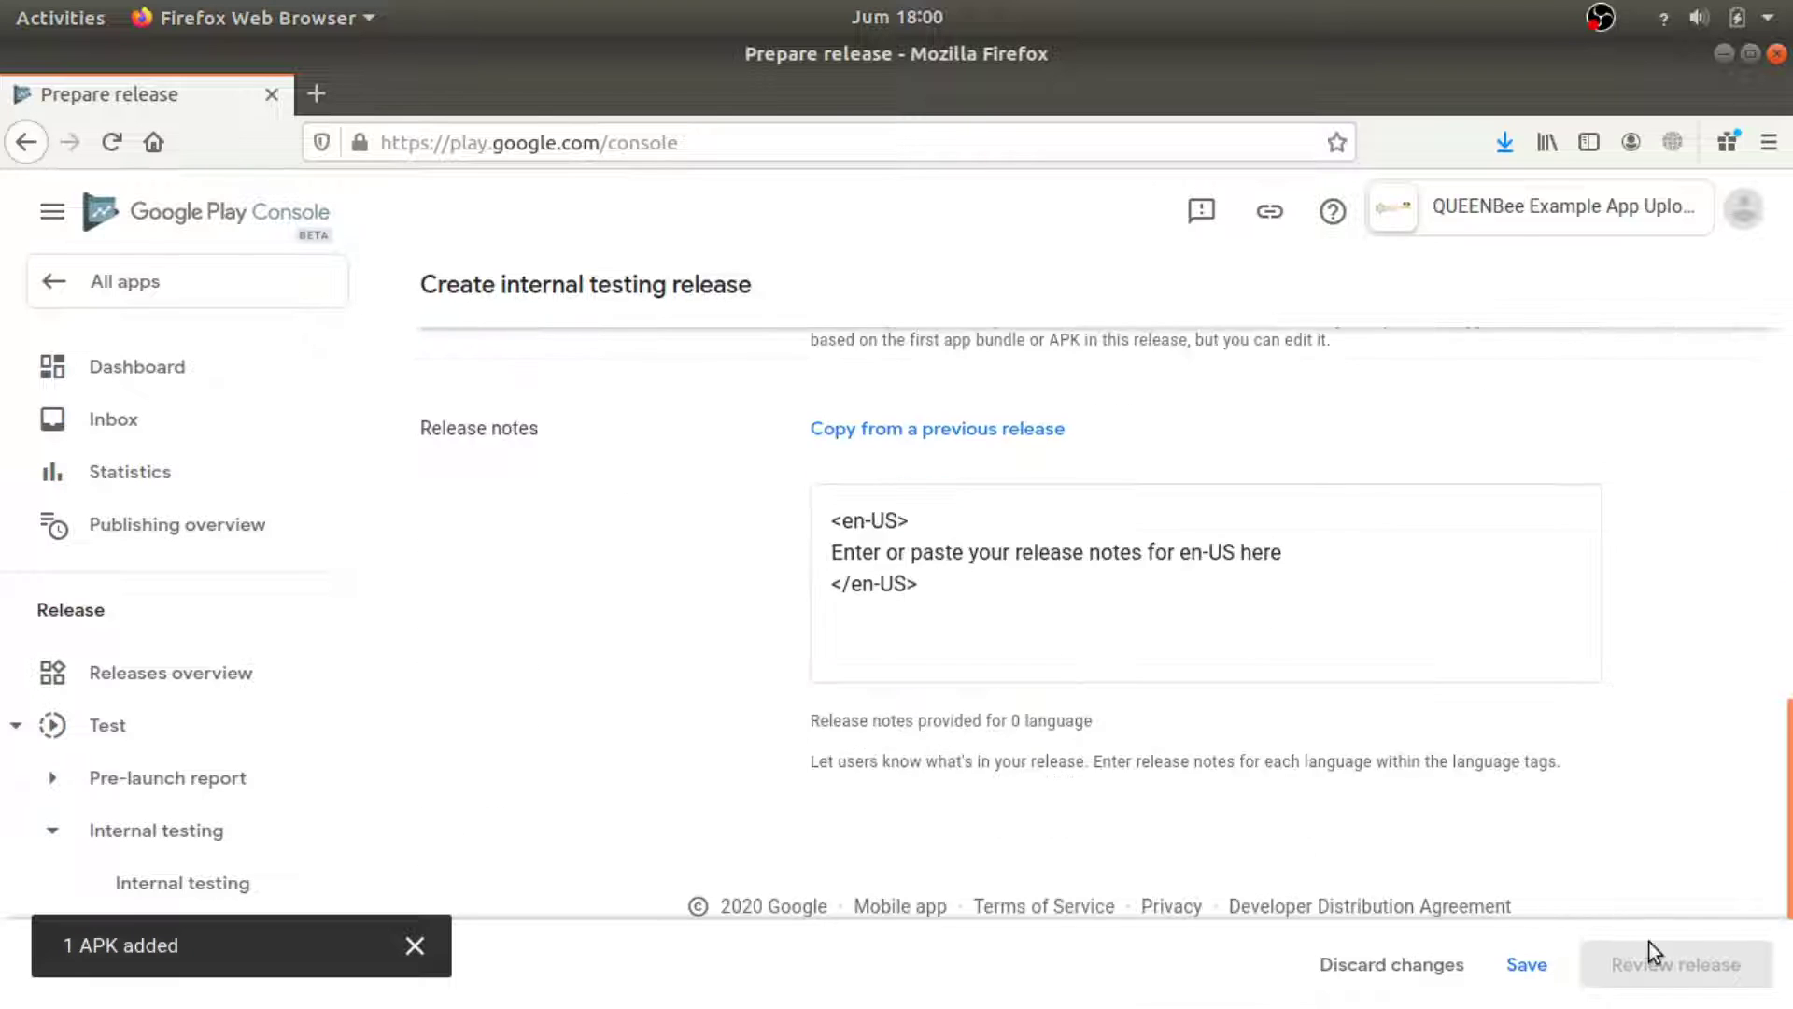
pyautogui.moveTo(1281, 557); pyautogui.dragTo(801, 558)
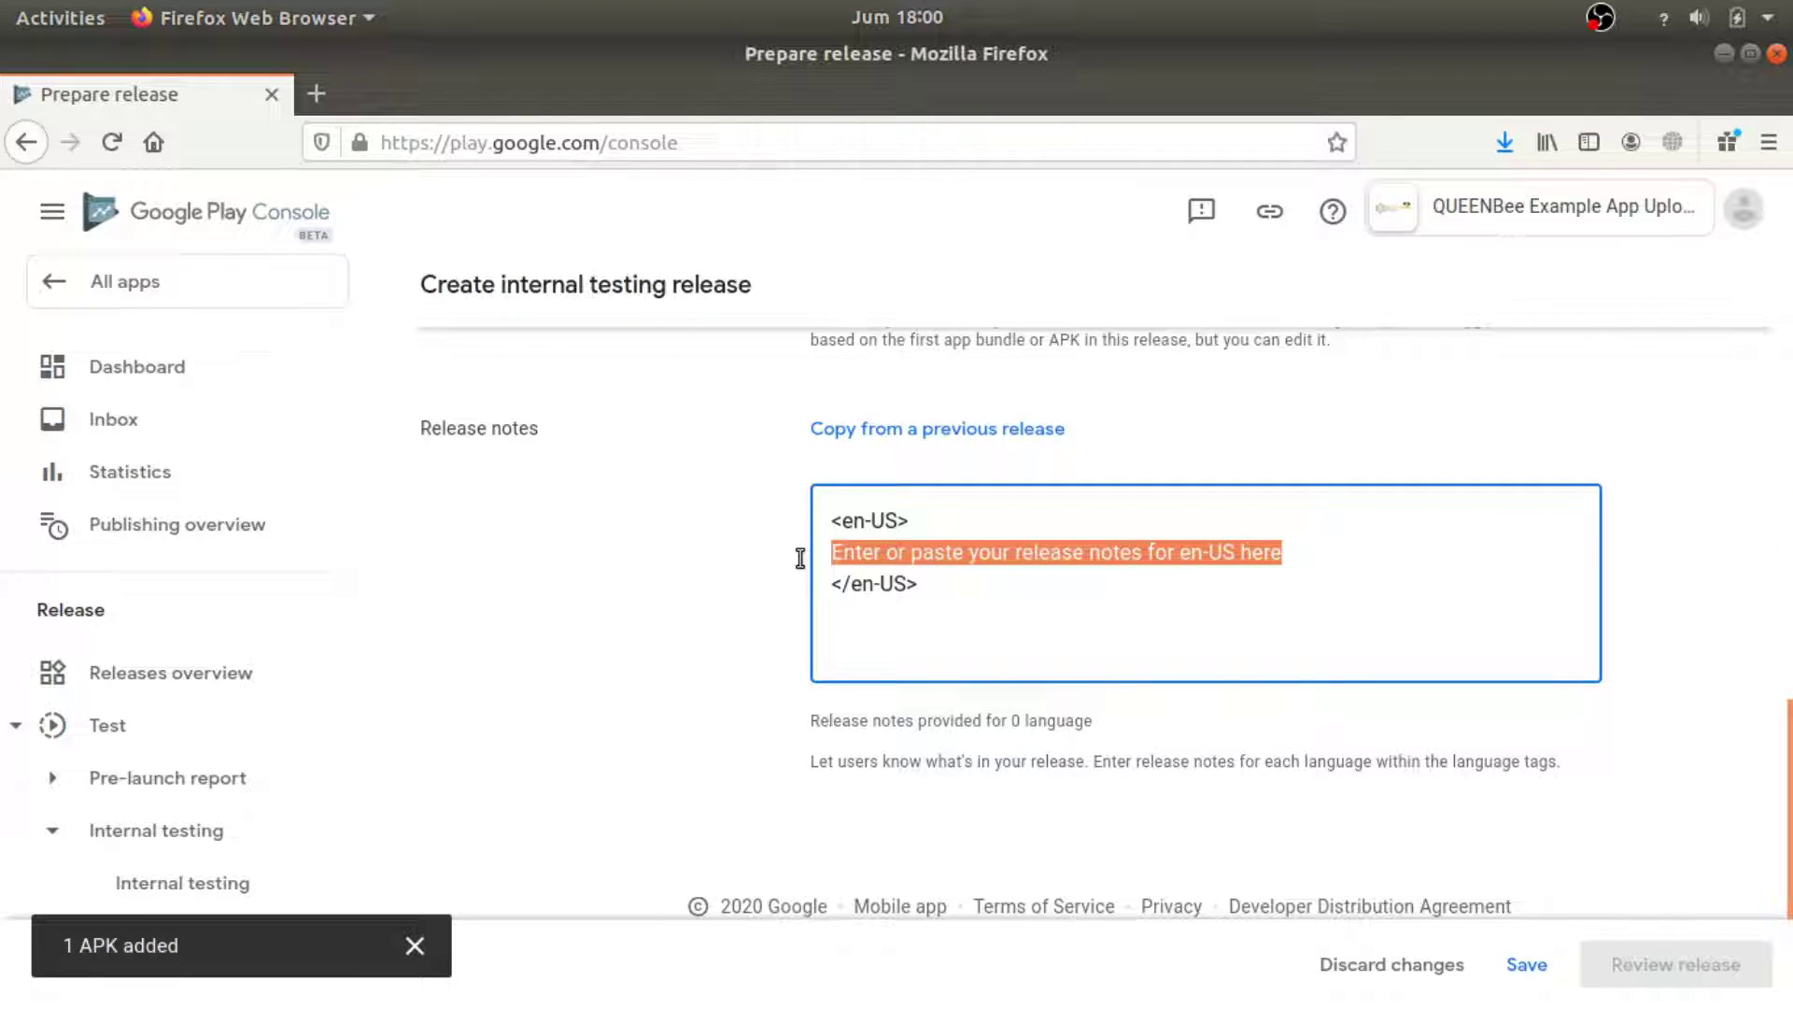
pyautogui.write('qQUEENB')
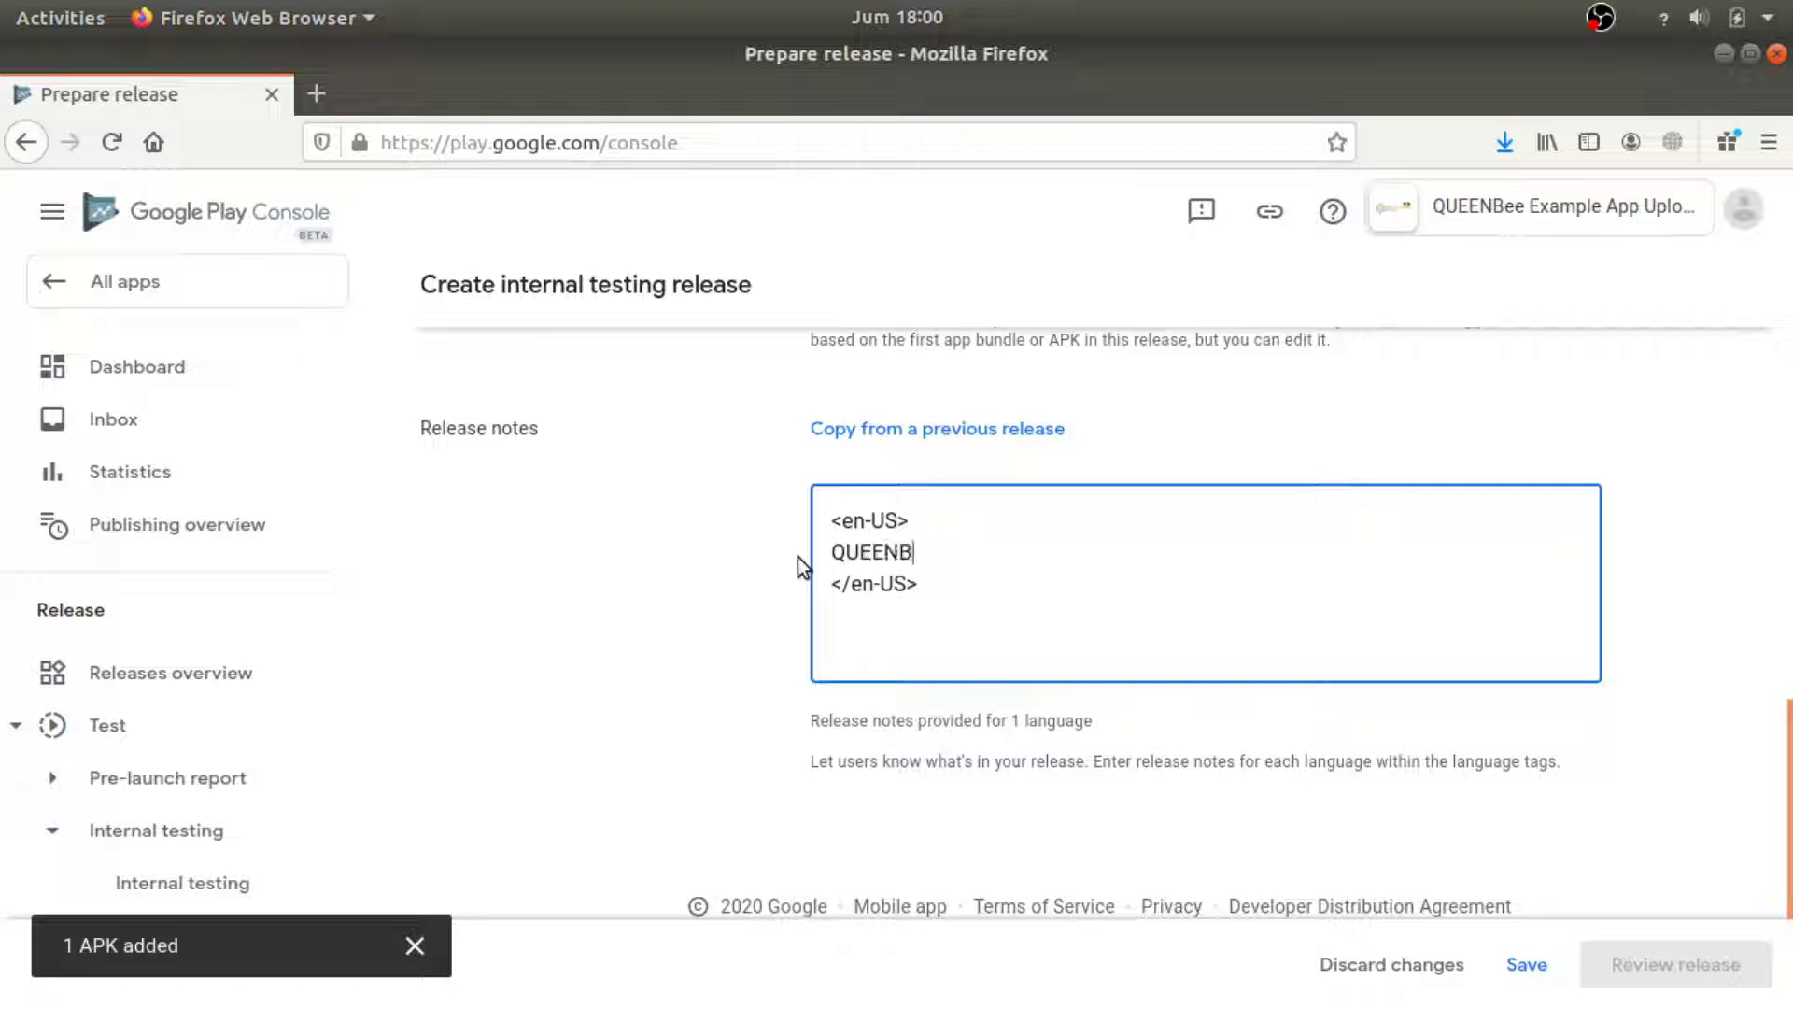
pyautogui.write('ee Upload Example')
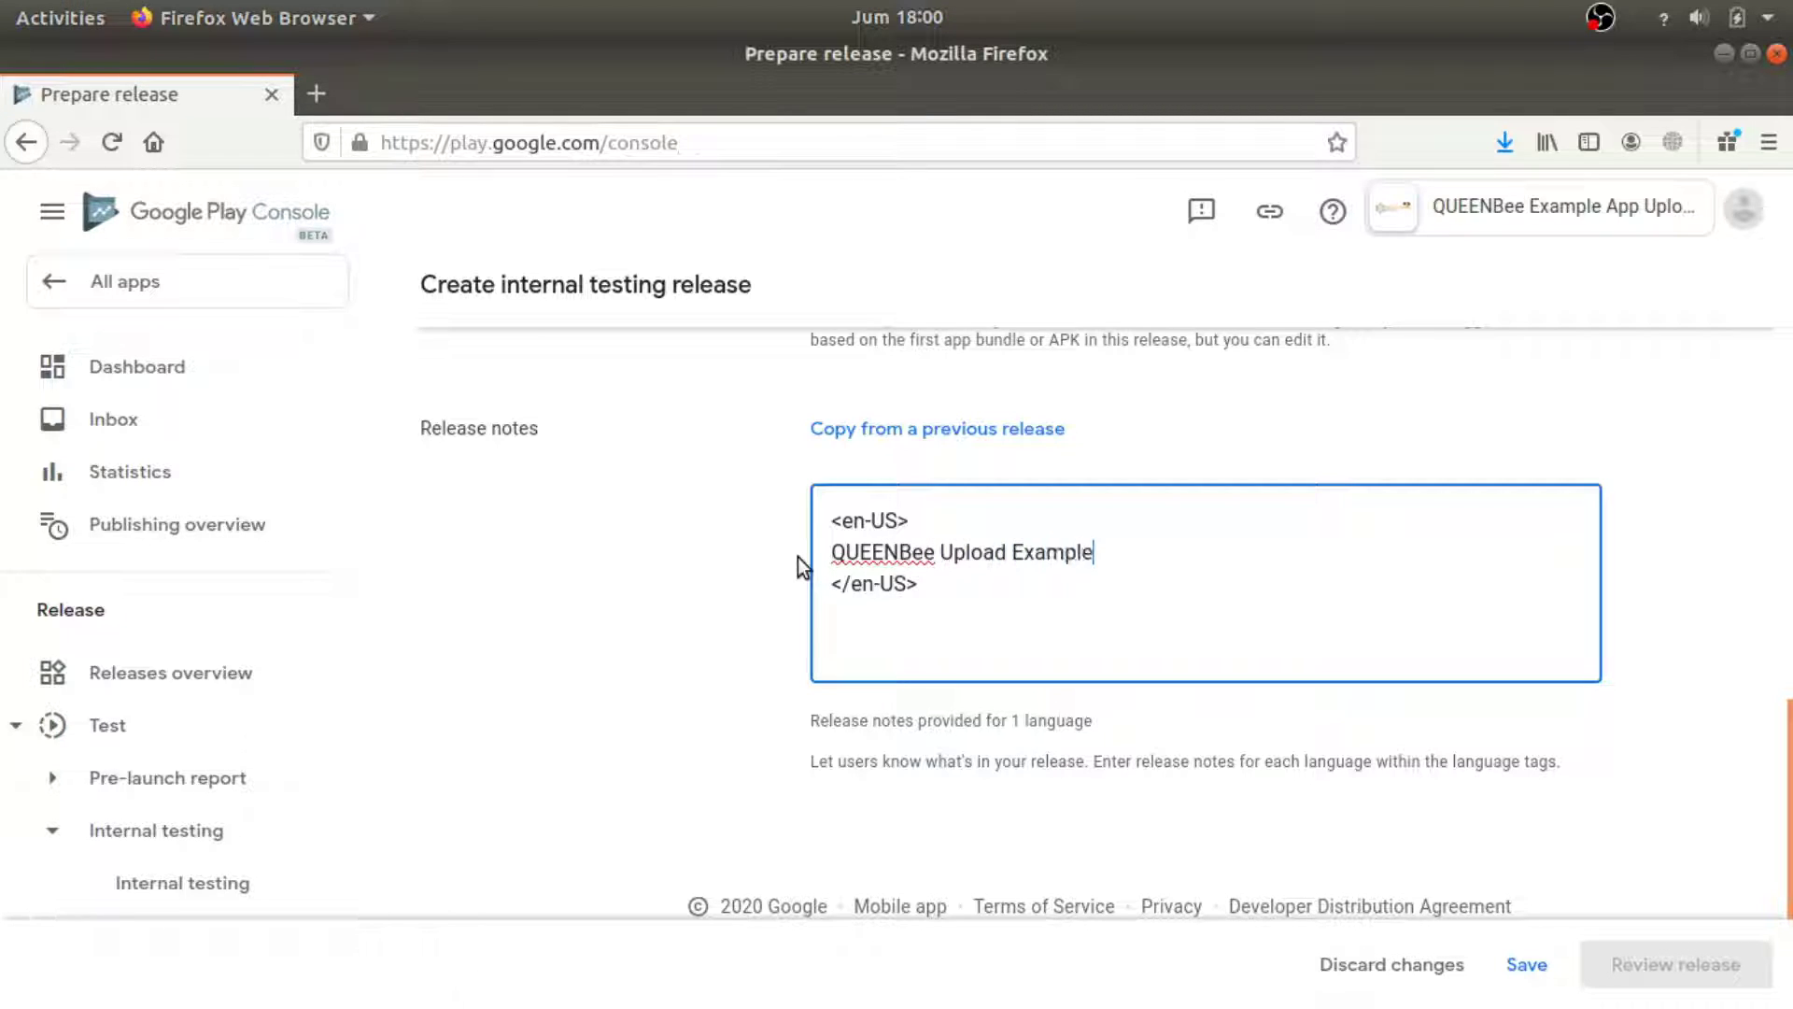
pyautogui.press('Return')
pyautogui.press('BackSpace')
pyautogui.click(1528, 967)
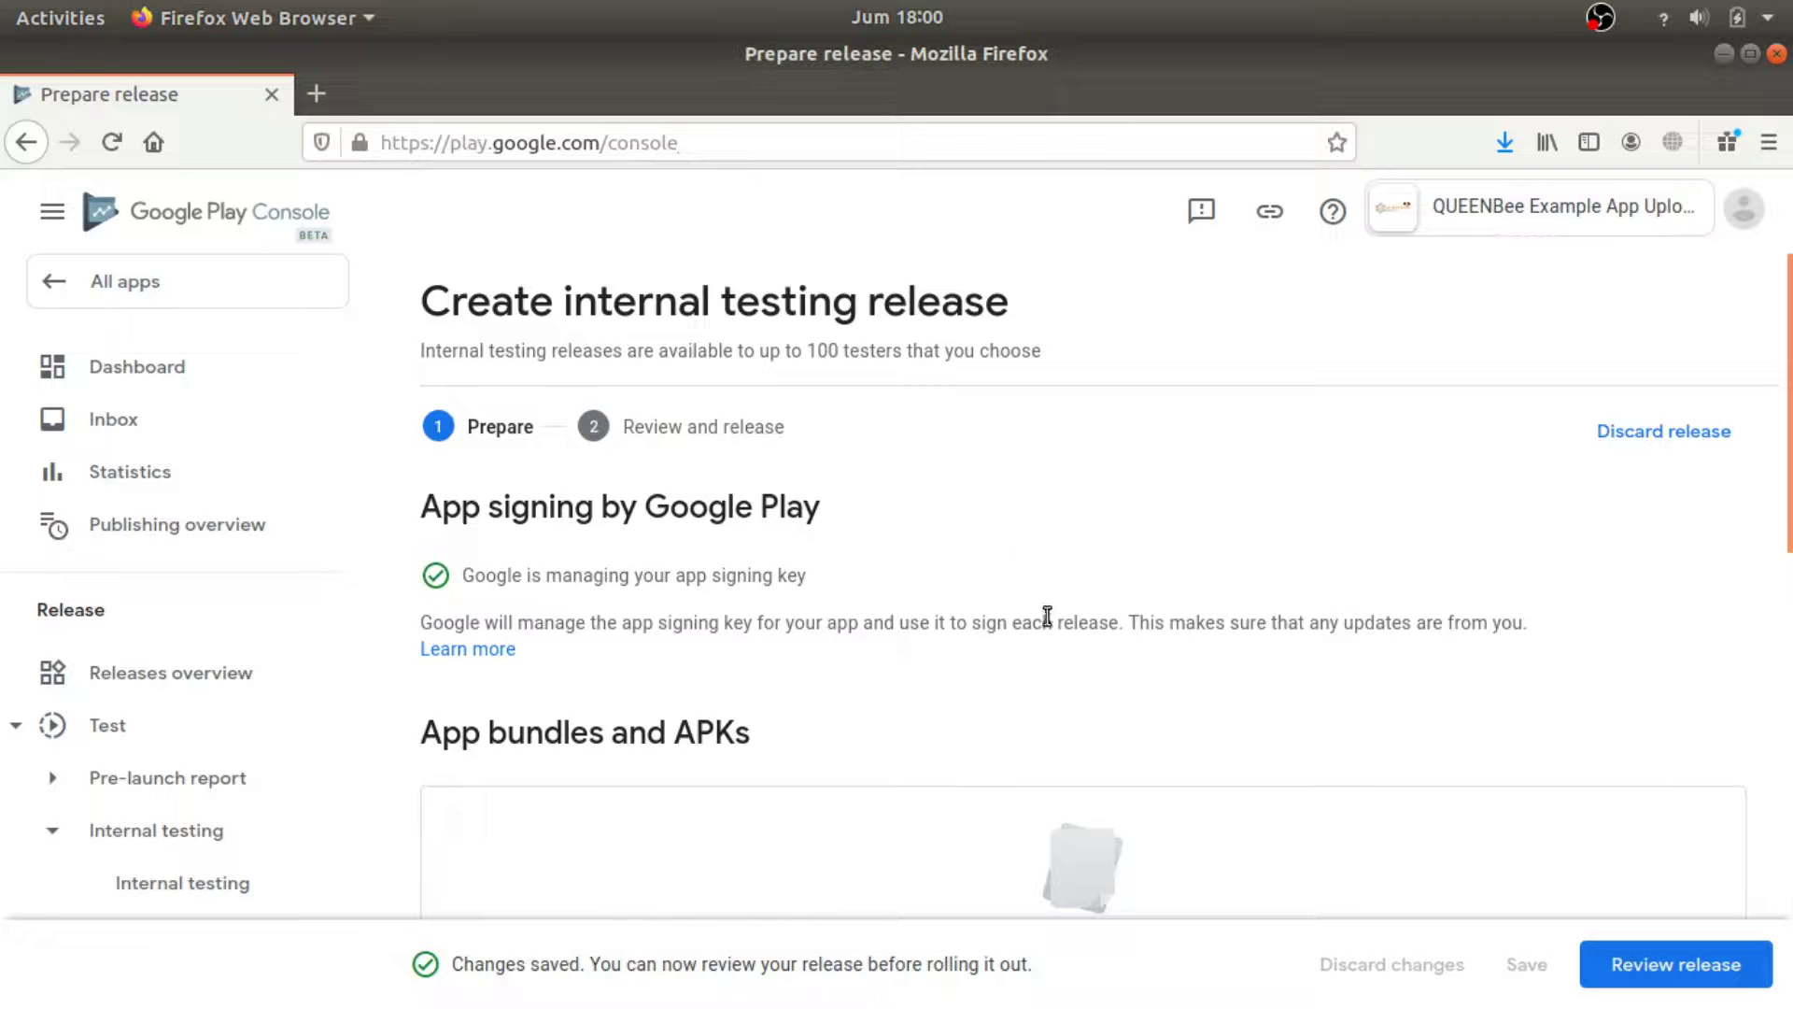
pyautogui.scroll(-3, 1214, 635)
pyautogui.scroll(-2, 1315, 659)
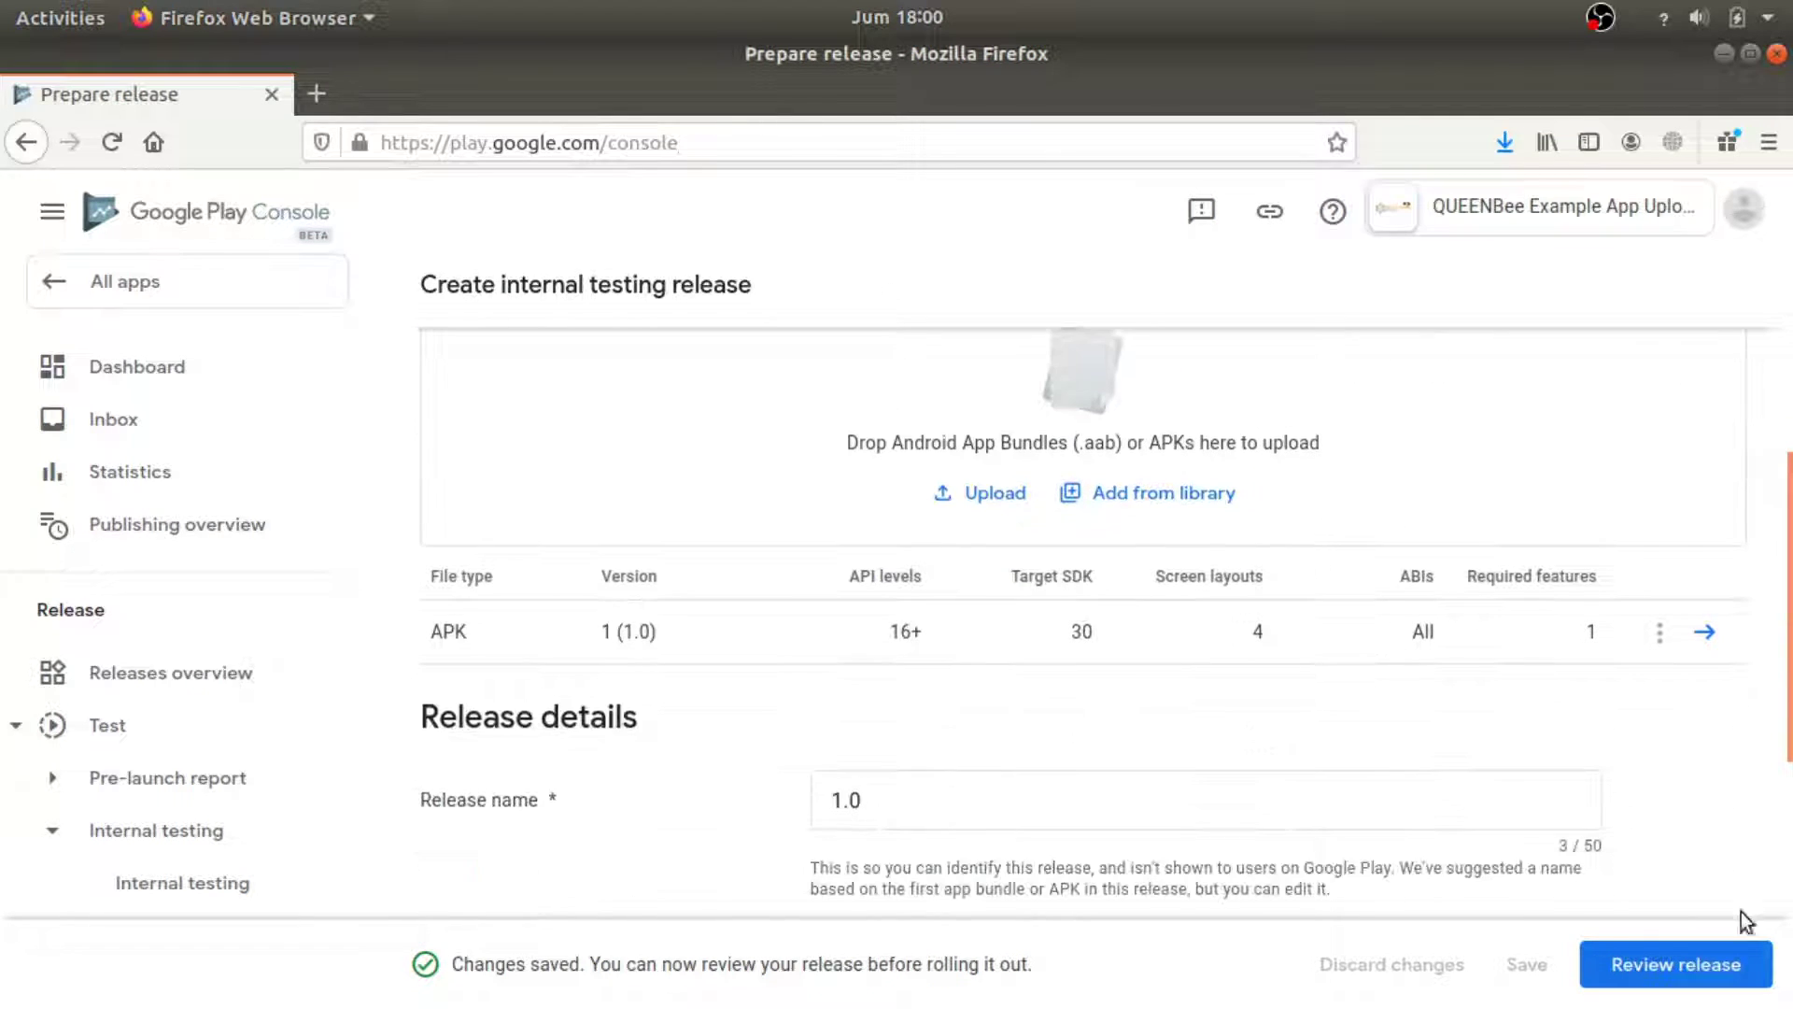
pyautogui.click(1721, 965)
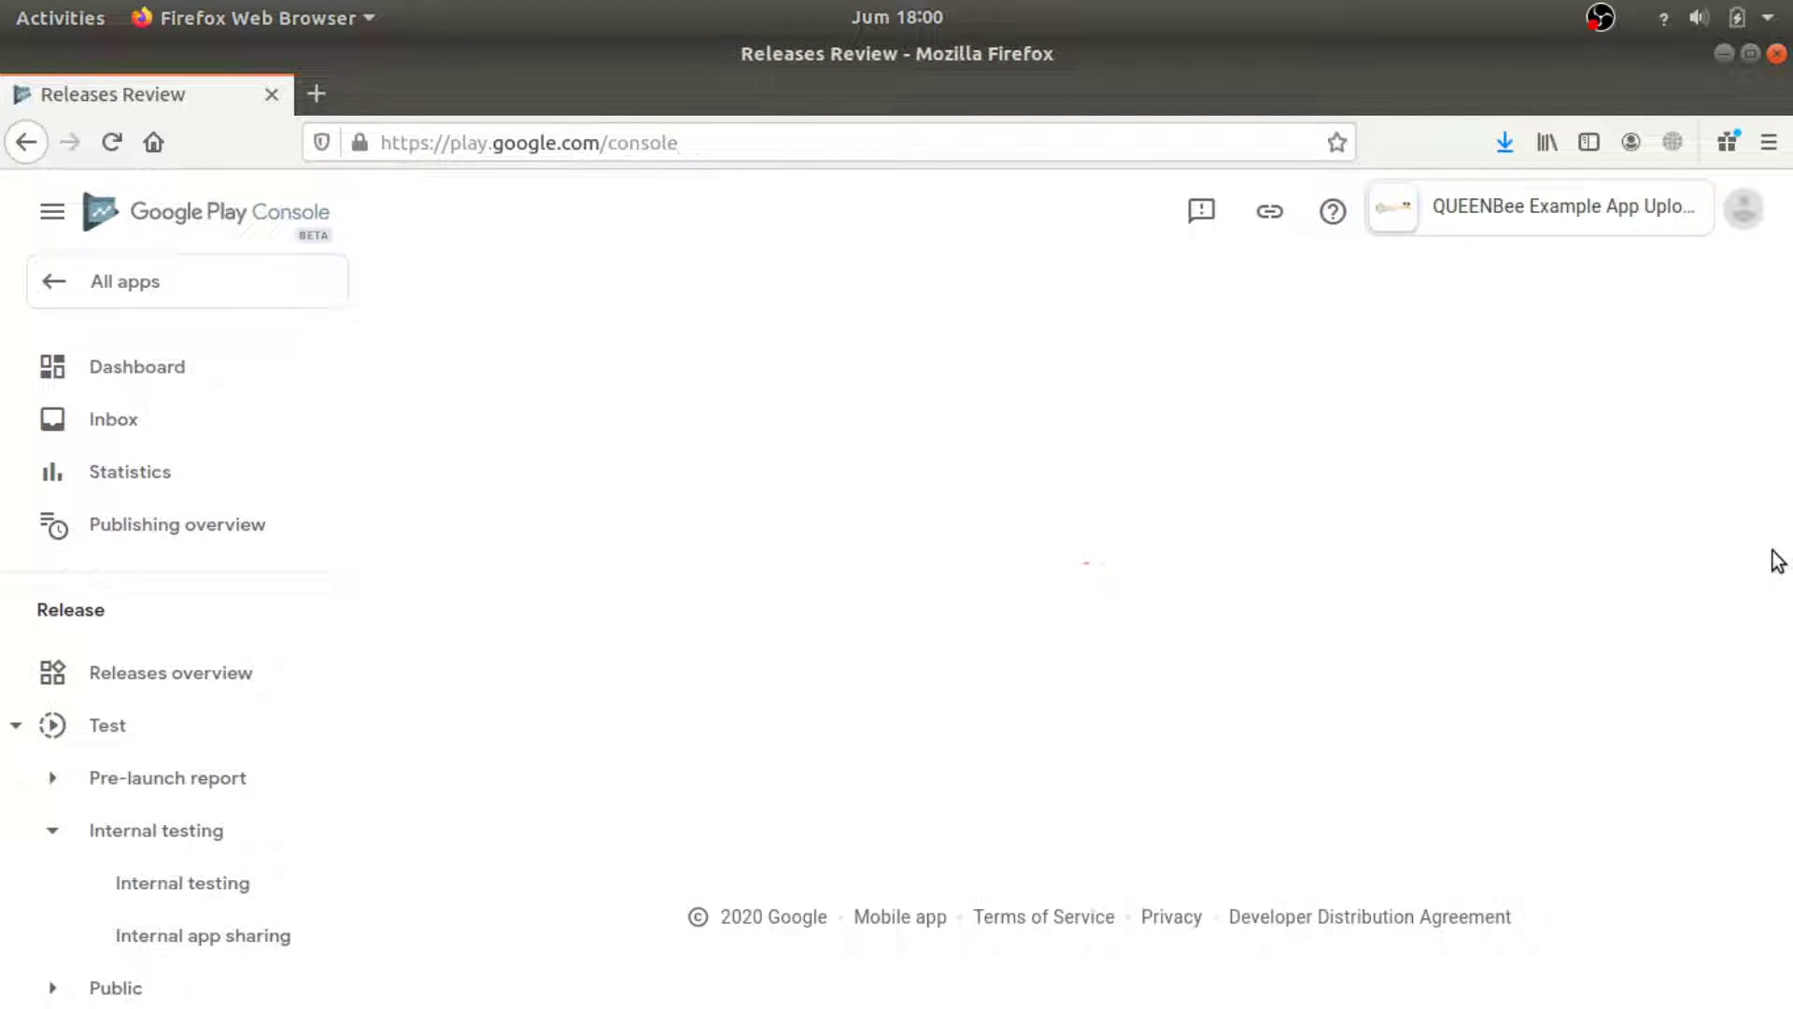
# Read through the two APK warnings, then start the rollout to internal testing.
pyautogui.scroll(-2, 1601, 598)
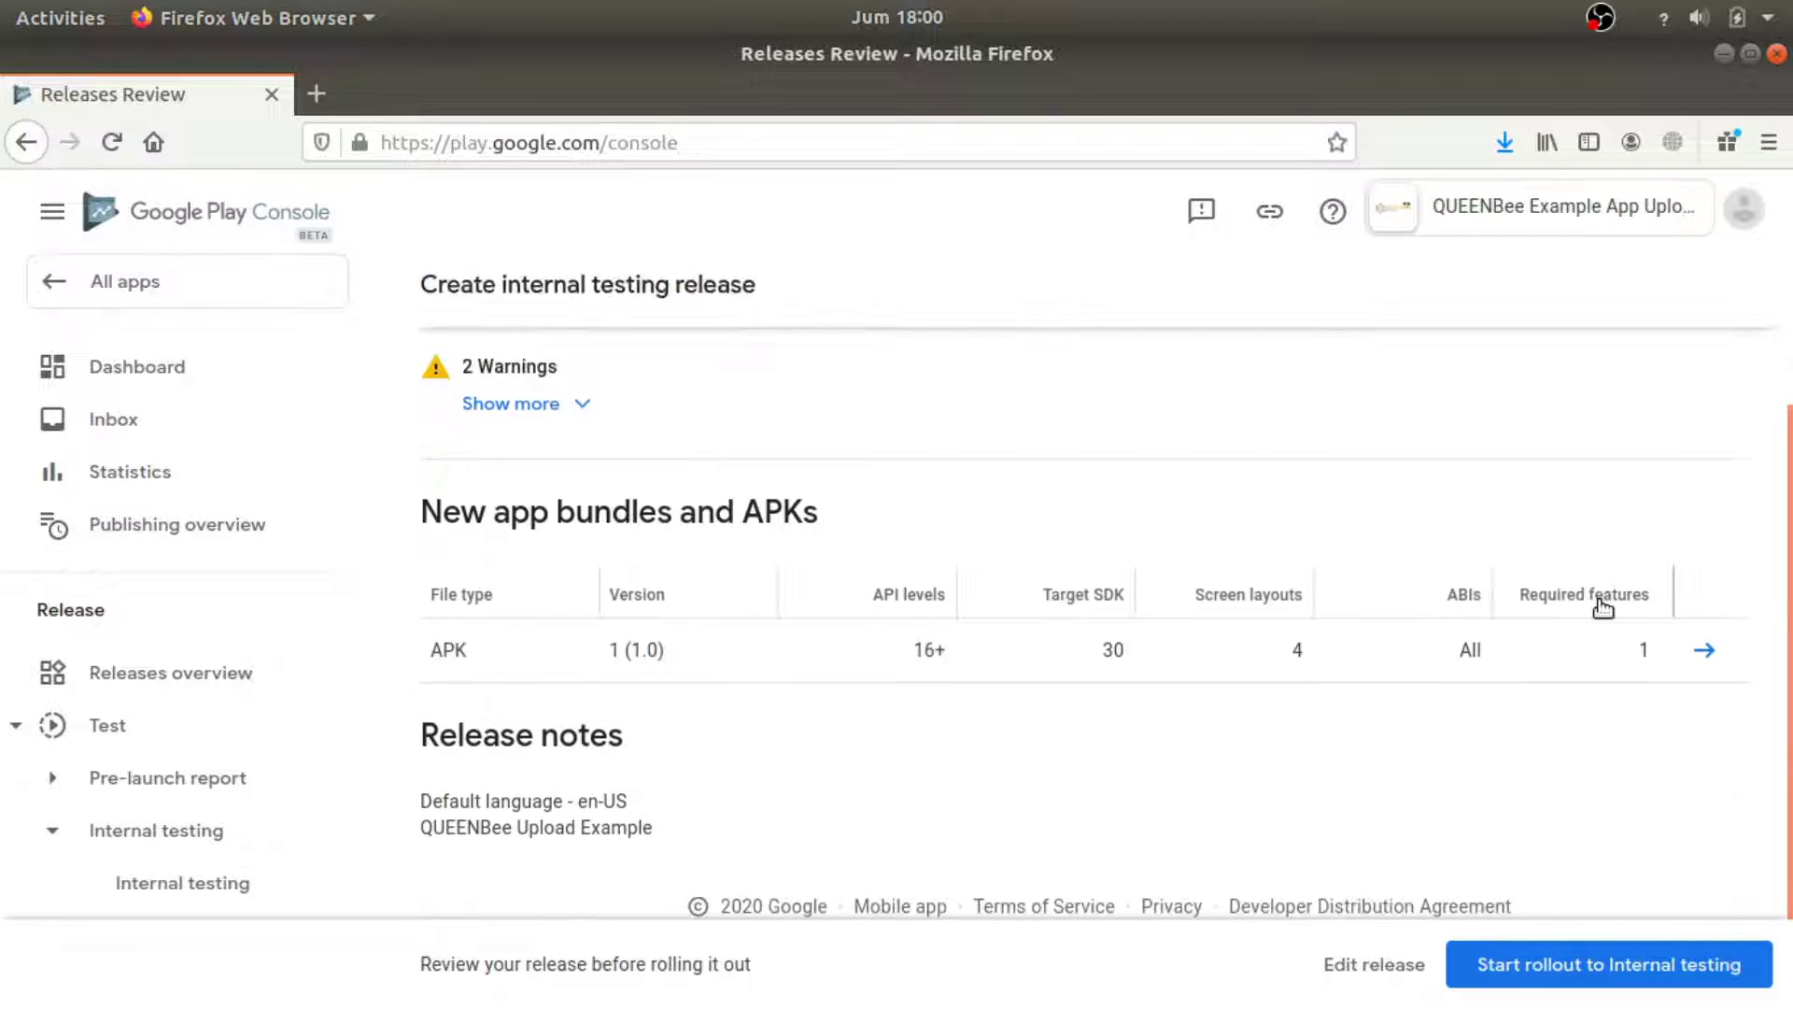
pyautogui.scroll(2, 1606, 601)
pyautogui.click(563, 641)
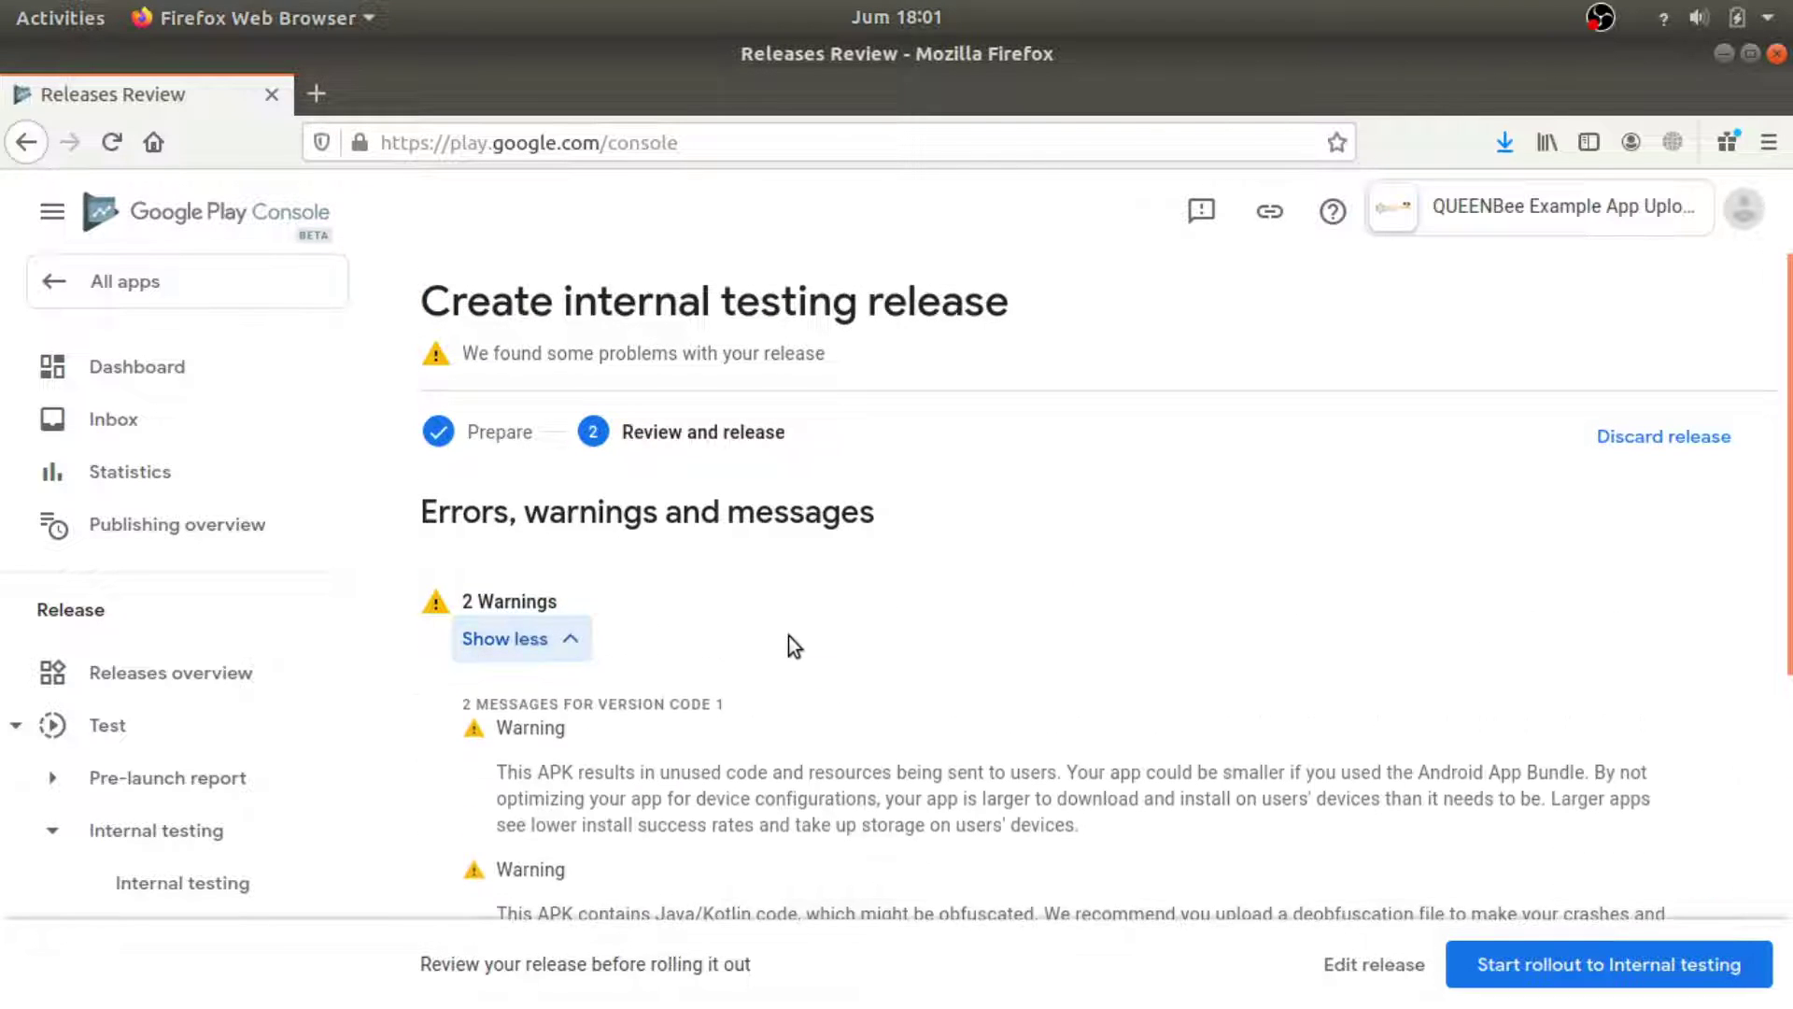
pyautogui.scroll(-3, 789, 641)
pyautogui.scroll(3, 639, 585)
pyautogui.click(530, 628)
pyautogui.scroll(-3, 1601, 653)
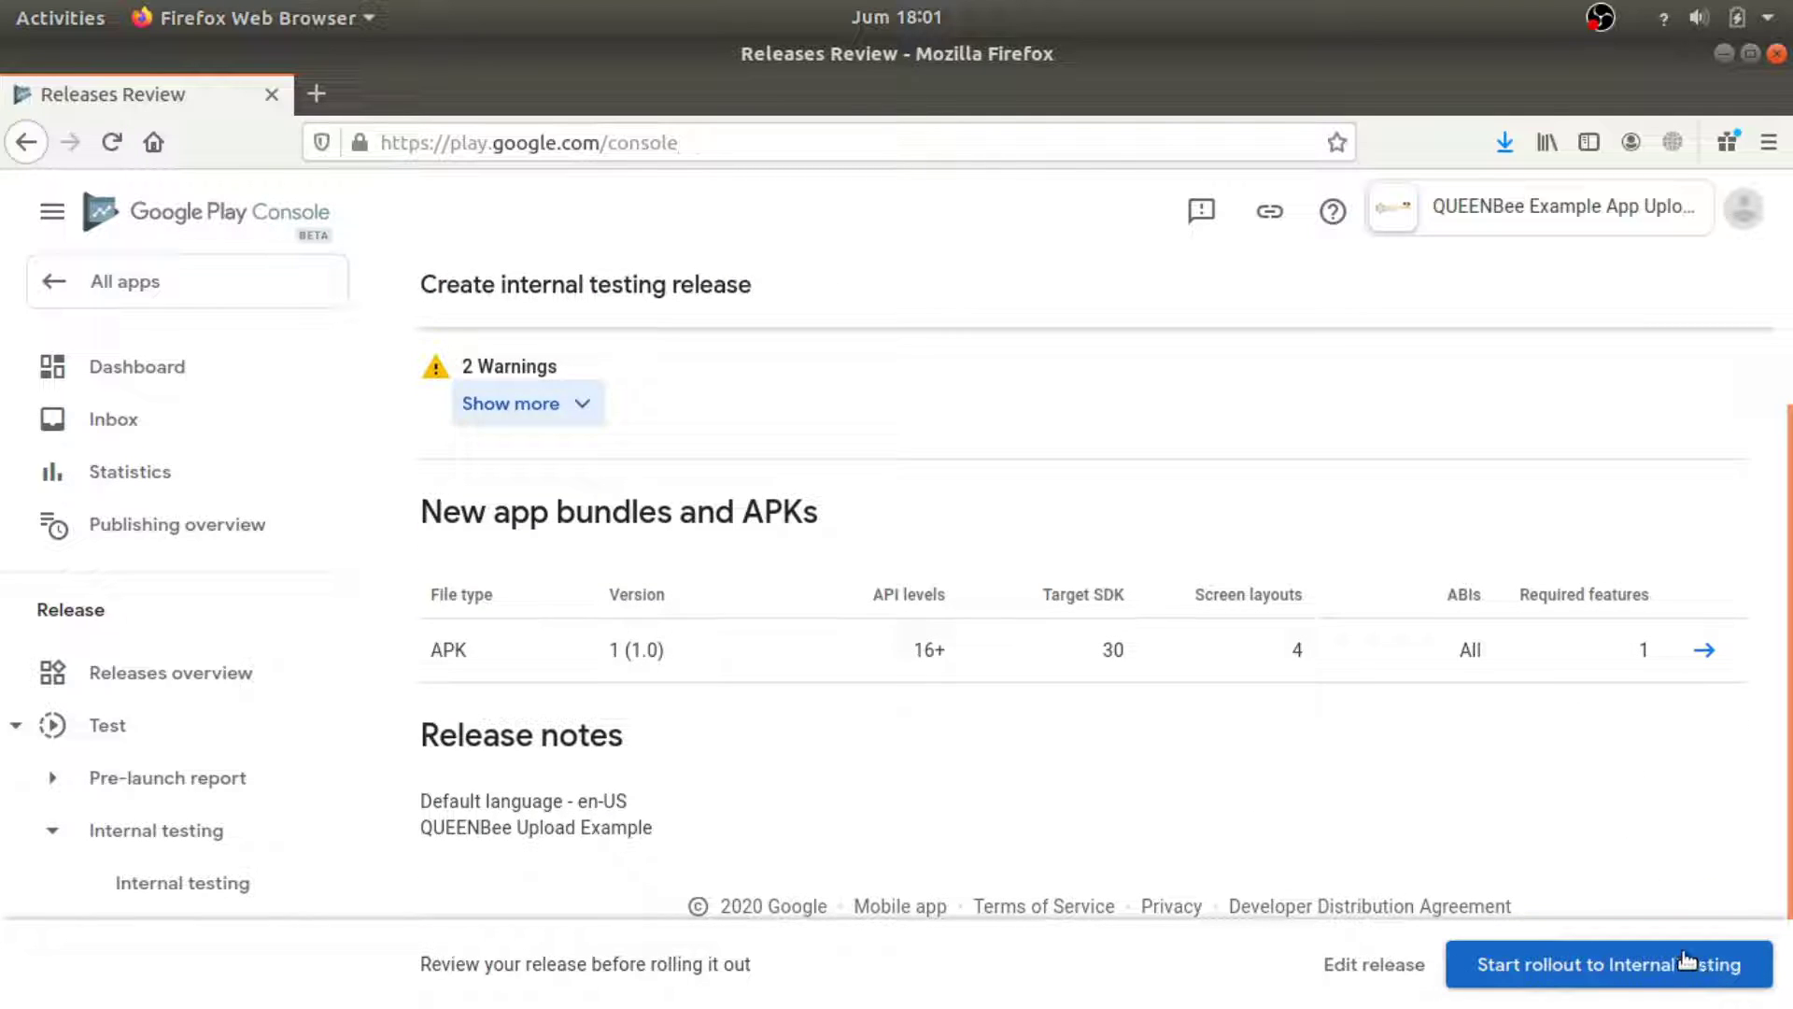
pyautogui.click(1625, 962)
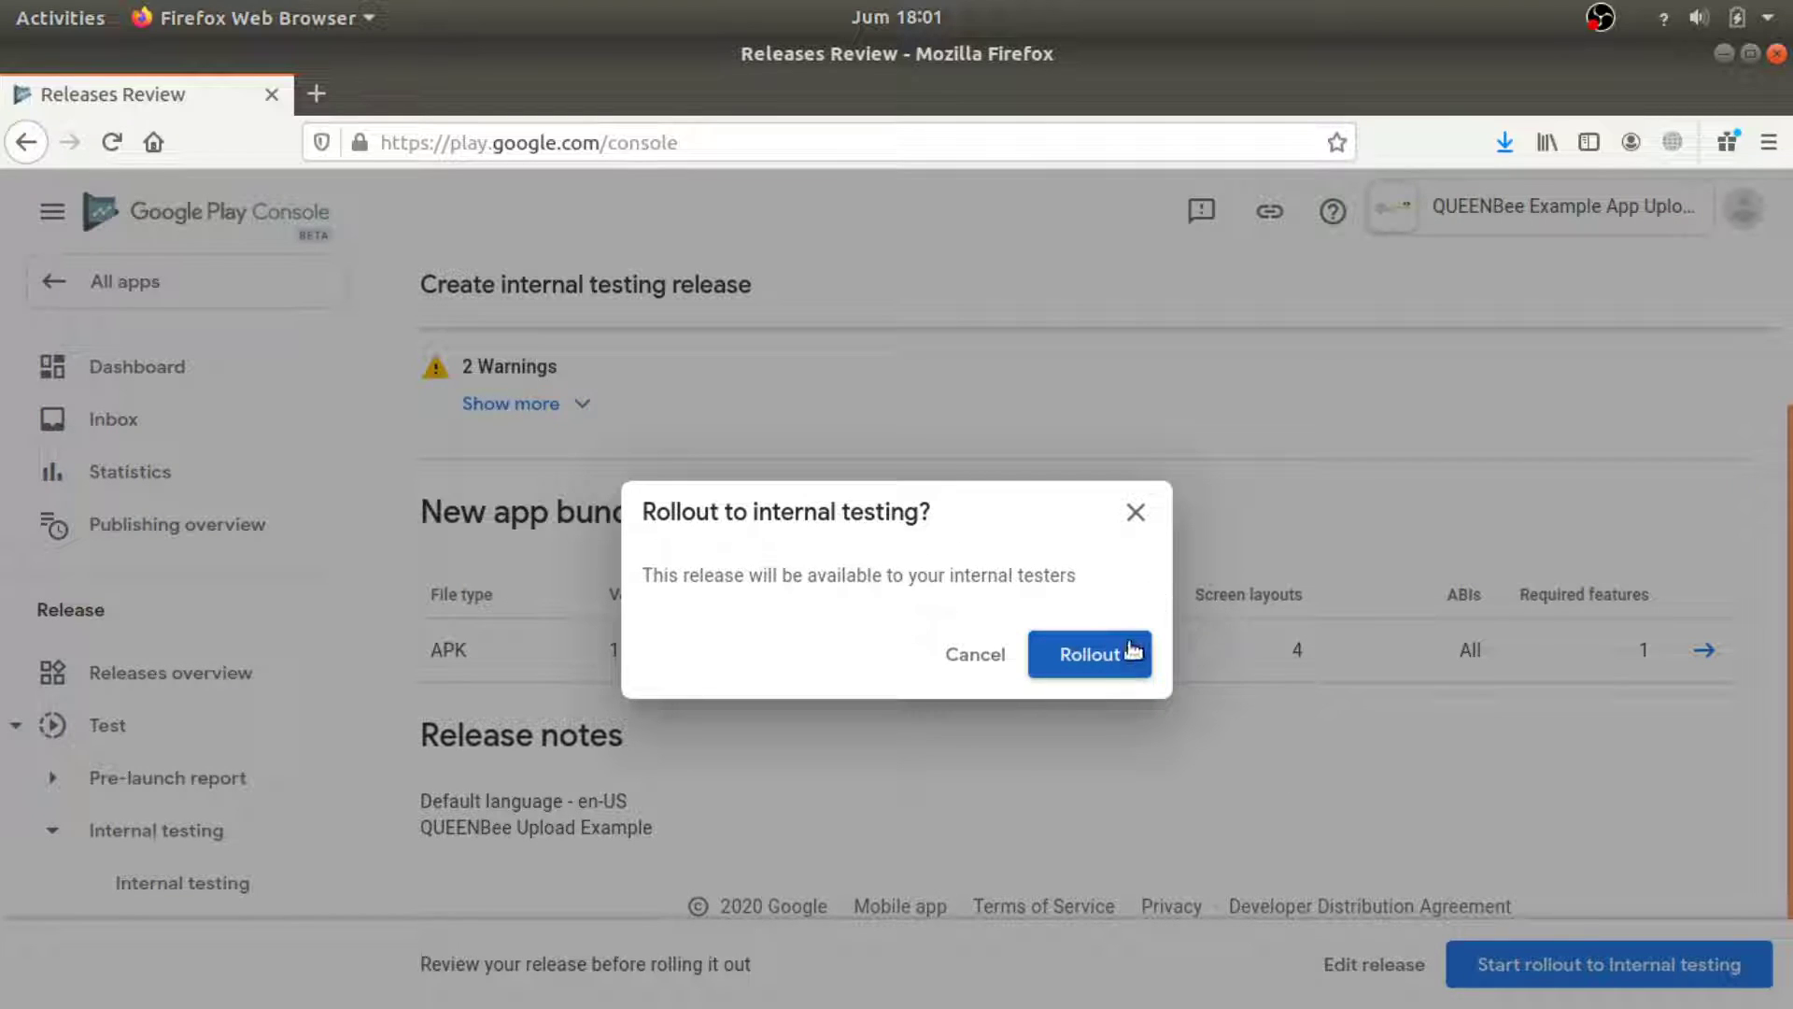
# Confirm the rollout so release 1.0 goes live for internal testers.
pyautogui.click(1125, 646)
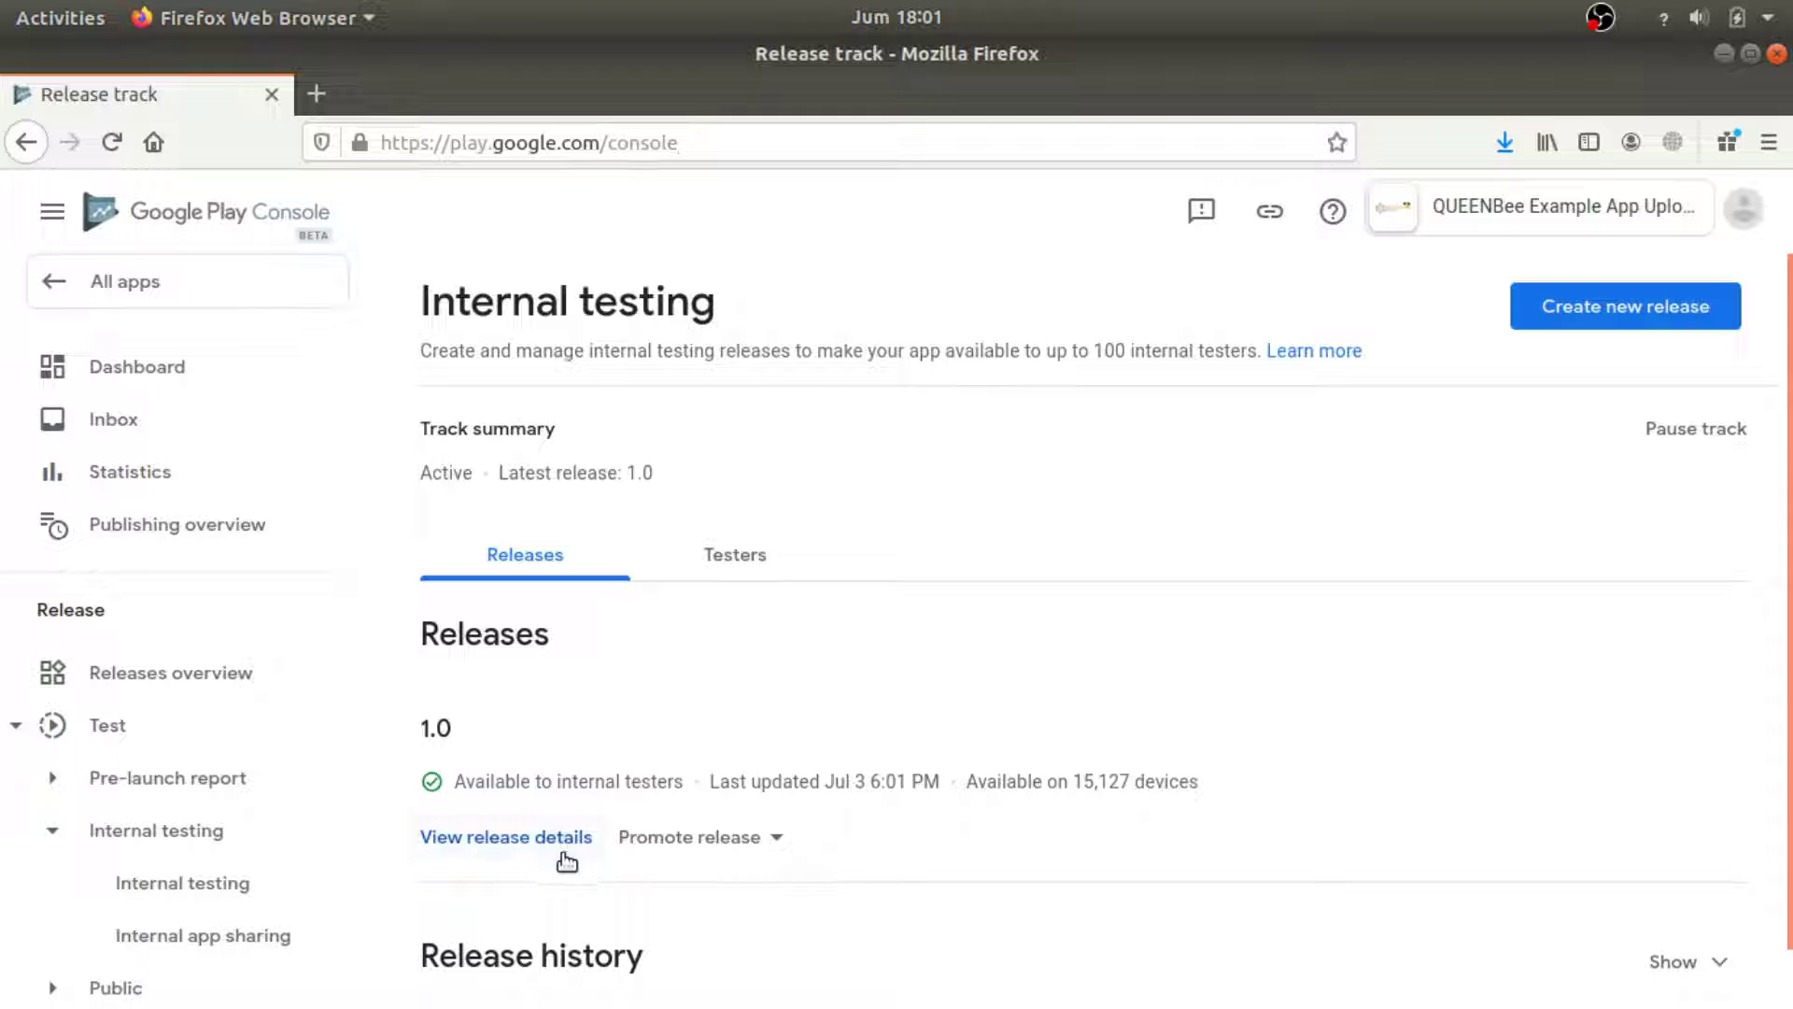
pyautogui.scroll(-1, 889, 846)
pyautogui.scroll(1, 888, 850)
pyautogui.scroll(-1, 901, 857)
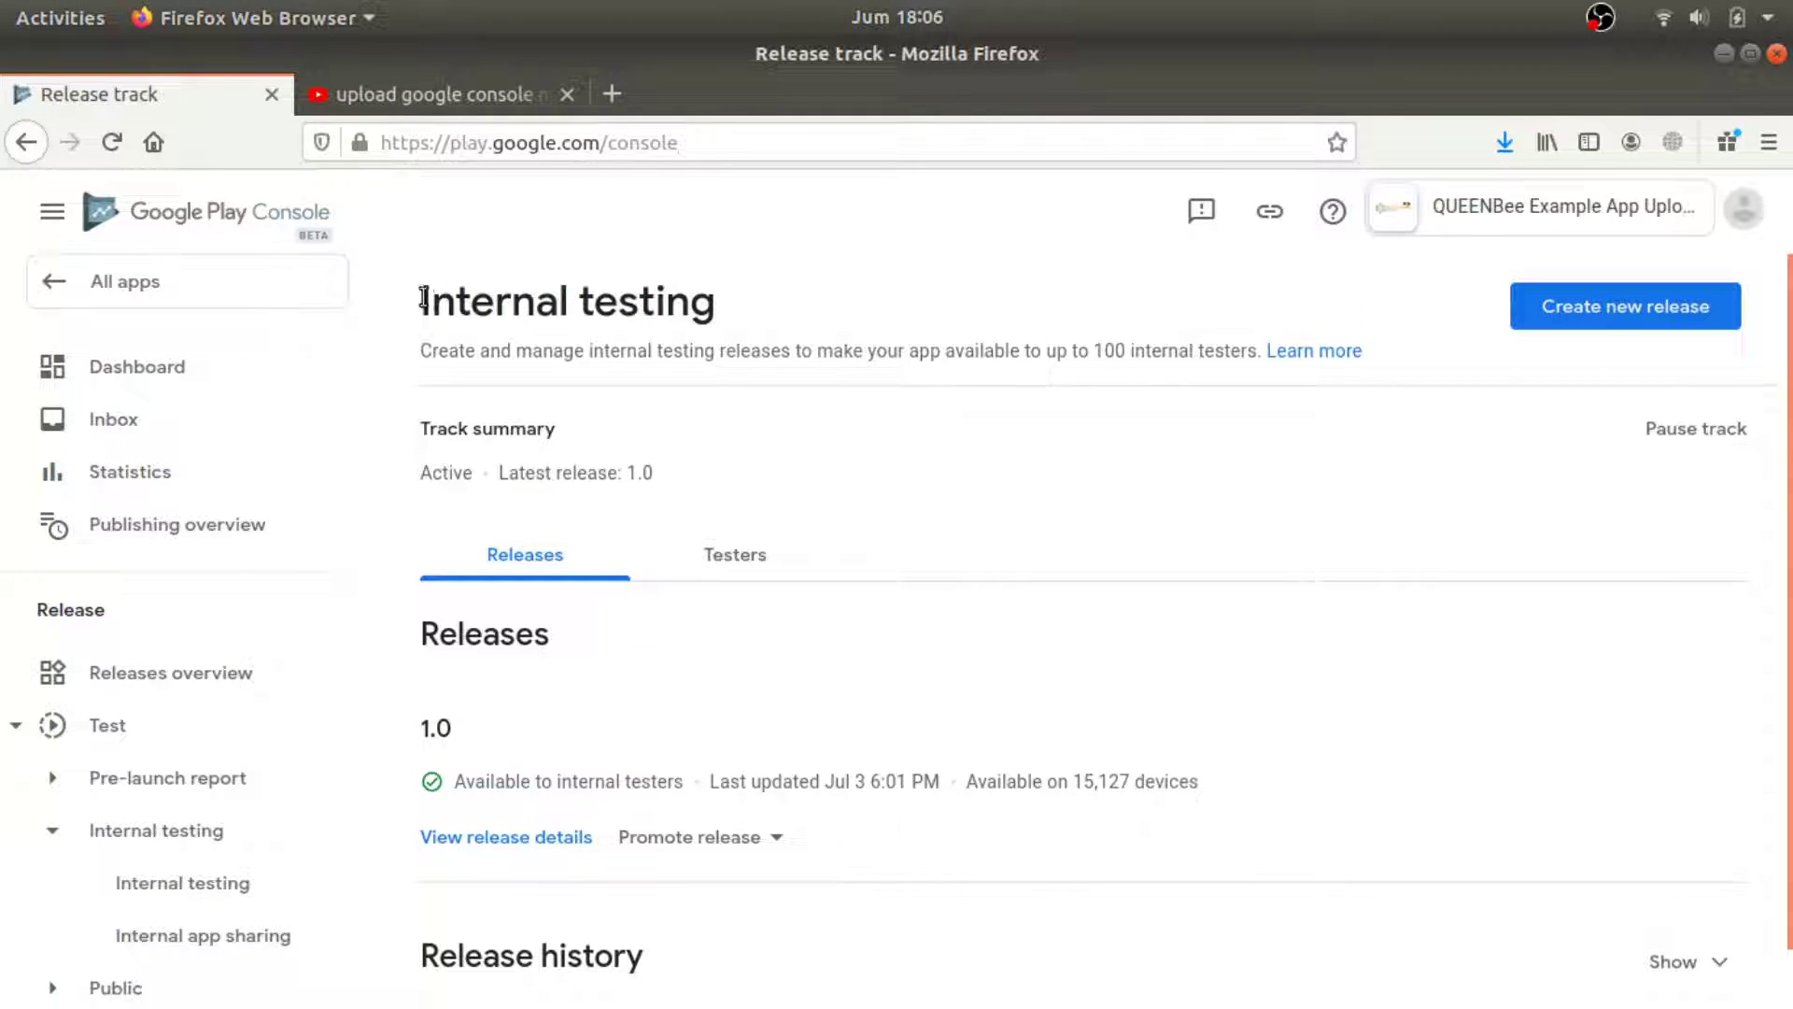
pyautogui.moveTo(421, 301); pyautogui.dragTo(854, 301)
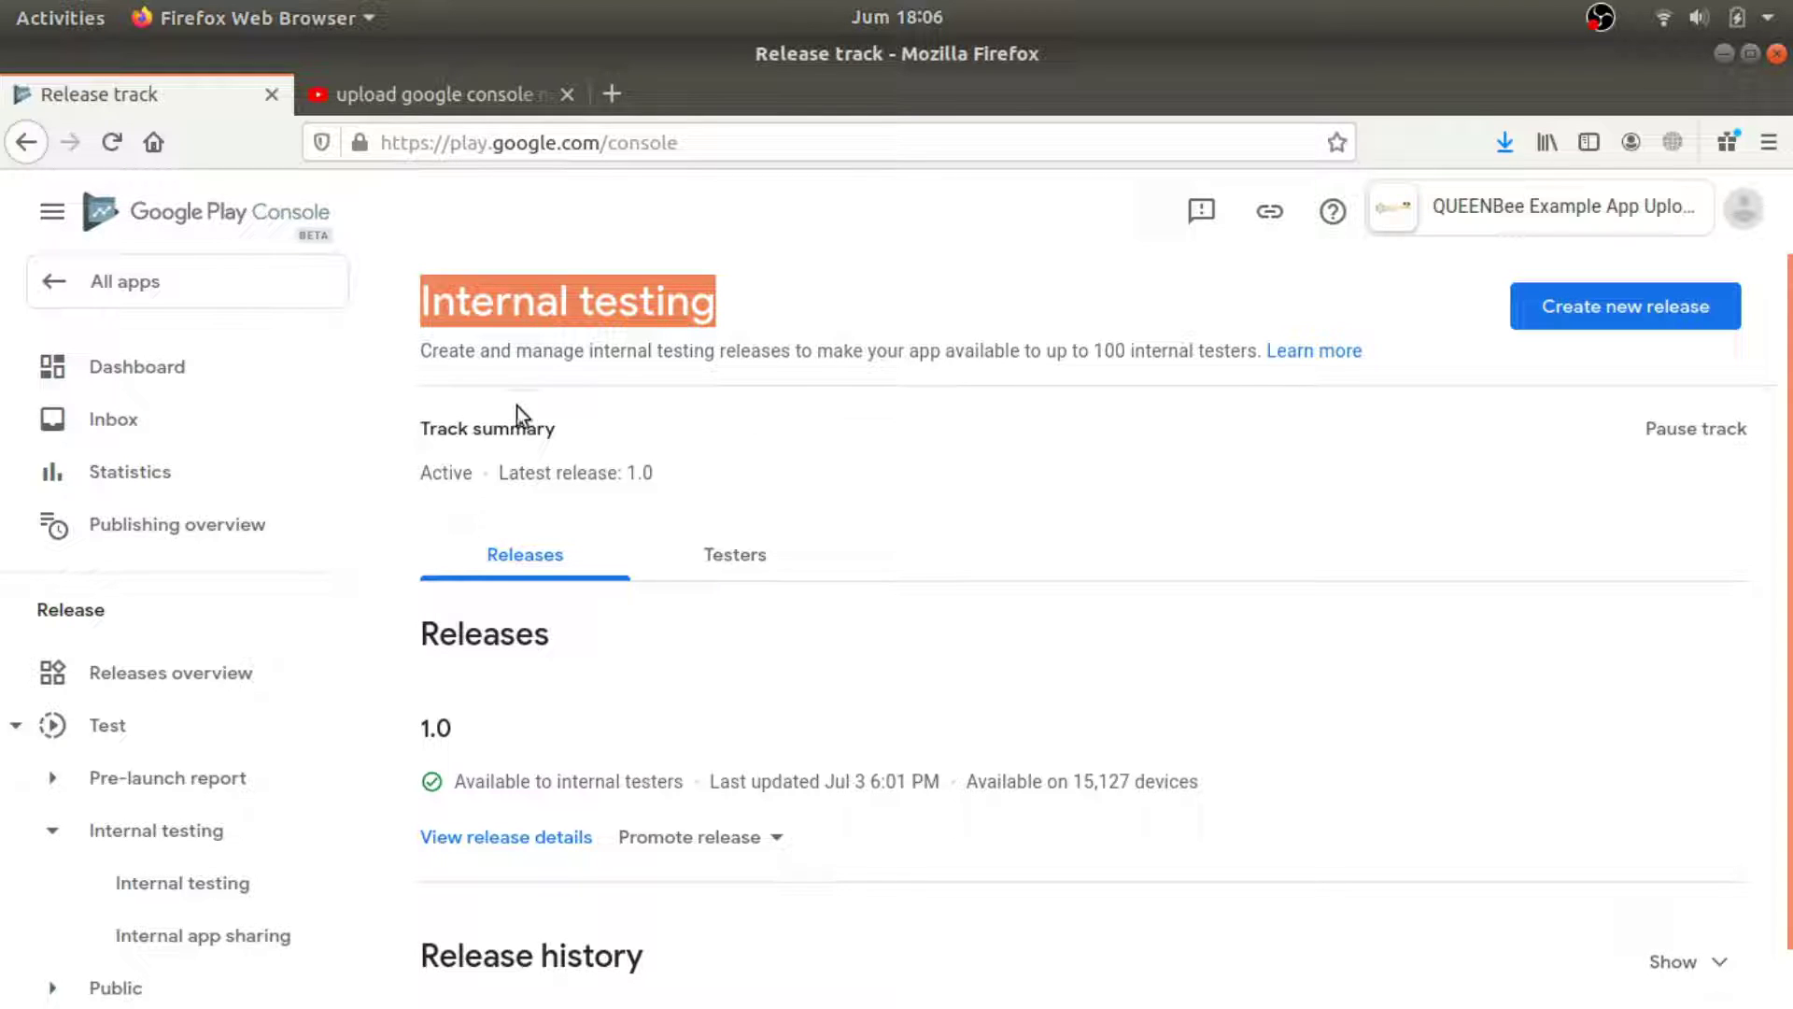
# Check the Publishing overview and Releases overview, then open release 1.0's details.
pyautogui.scroll(-3, 220, 688)
pyautogui.scroll(1, 220, 692)
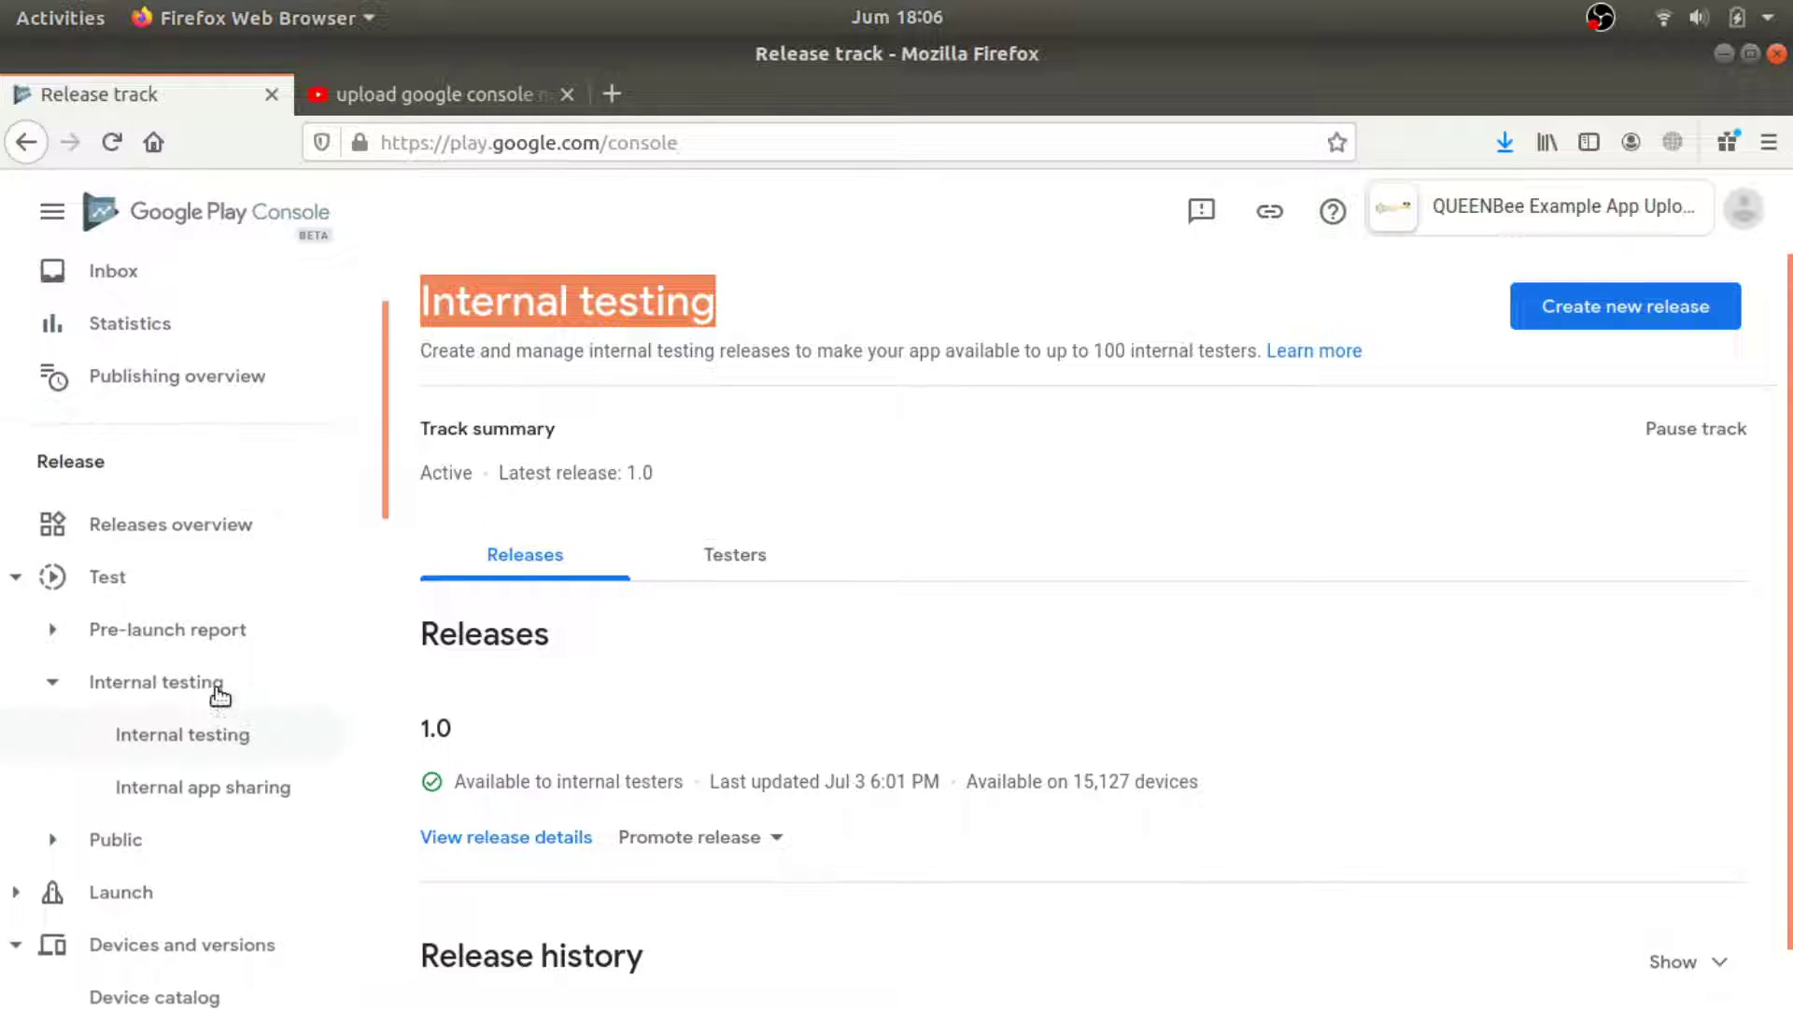
pyautogui.click(251, 408)
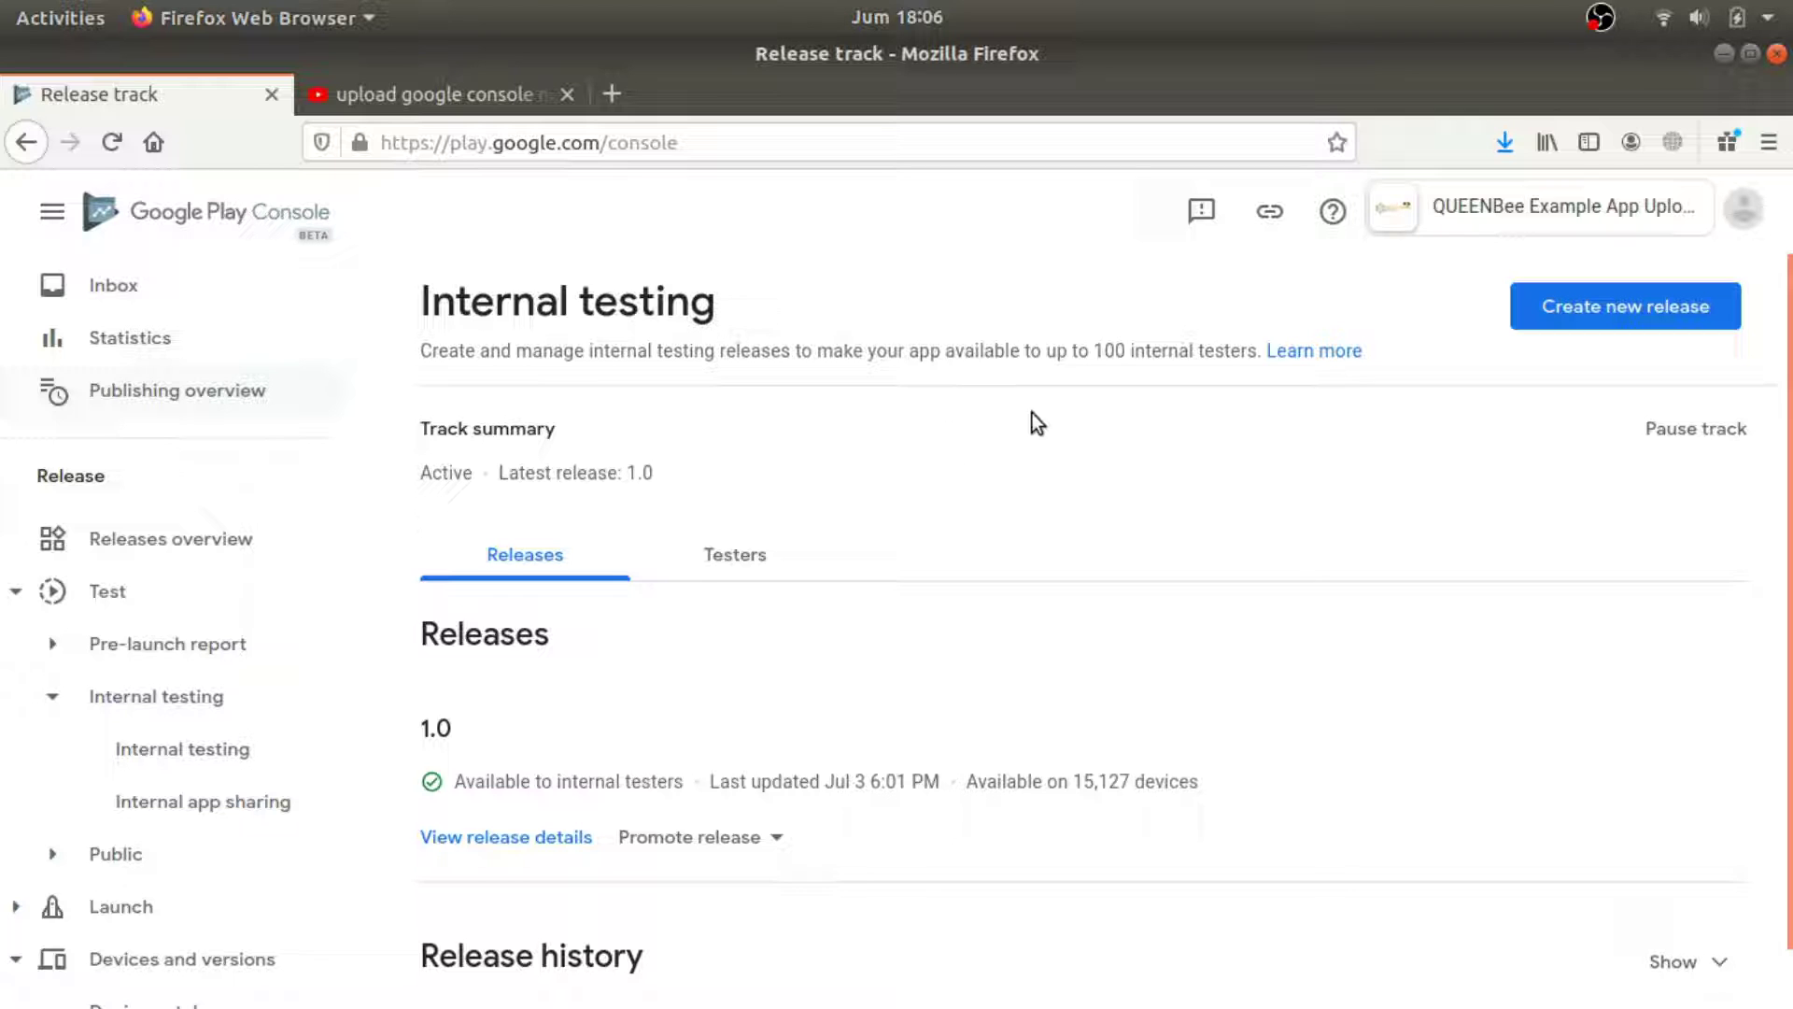
pyautogui.scroll(-1, 930, 575)
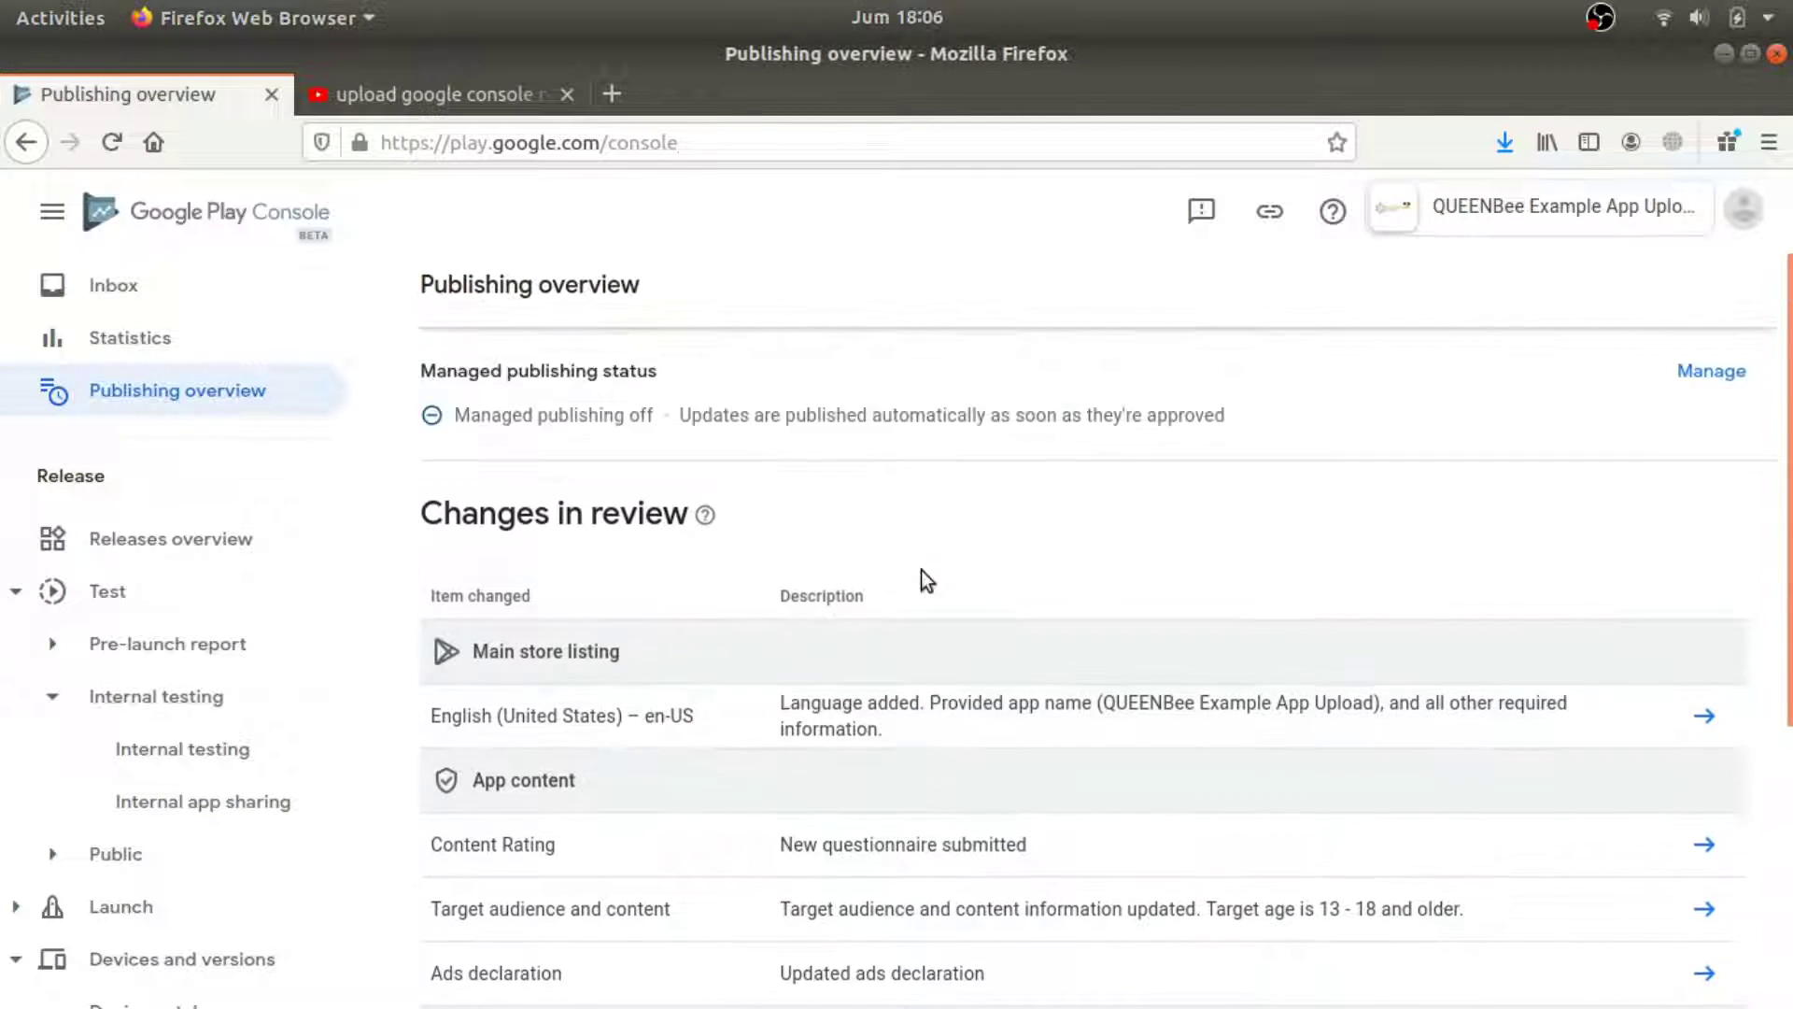
pyautogui.scroll(1, 878, 551)
pyautogui.scroll(-5, 1612, 518)
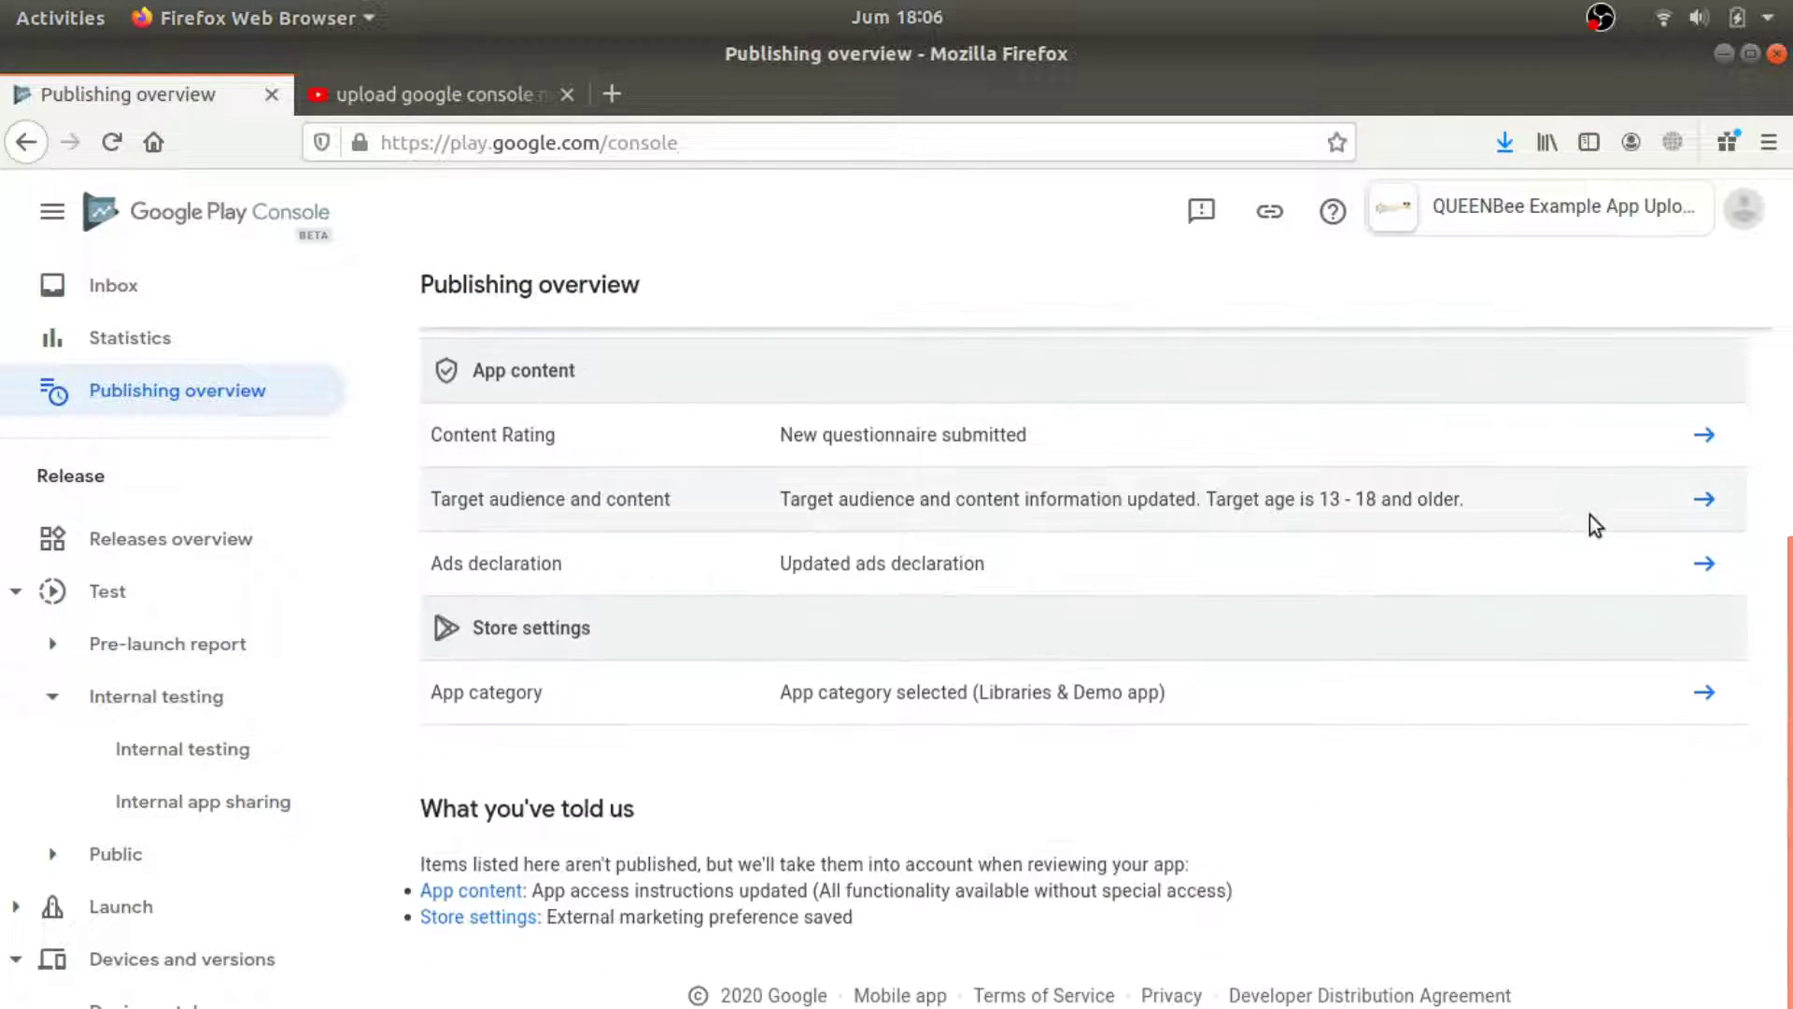
pyautogui.click(245, 540)
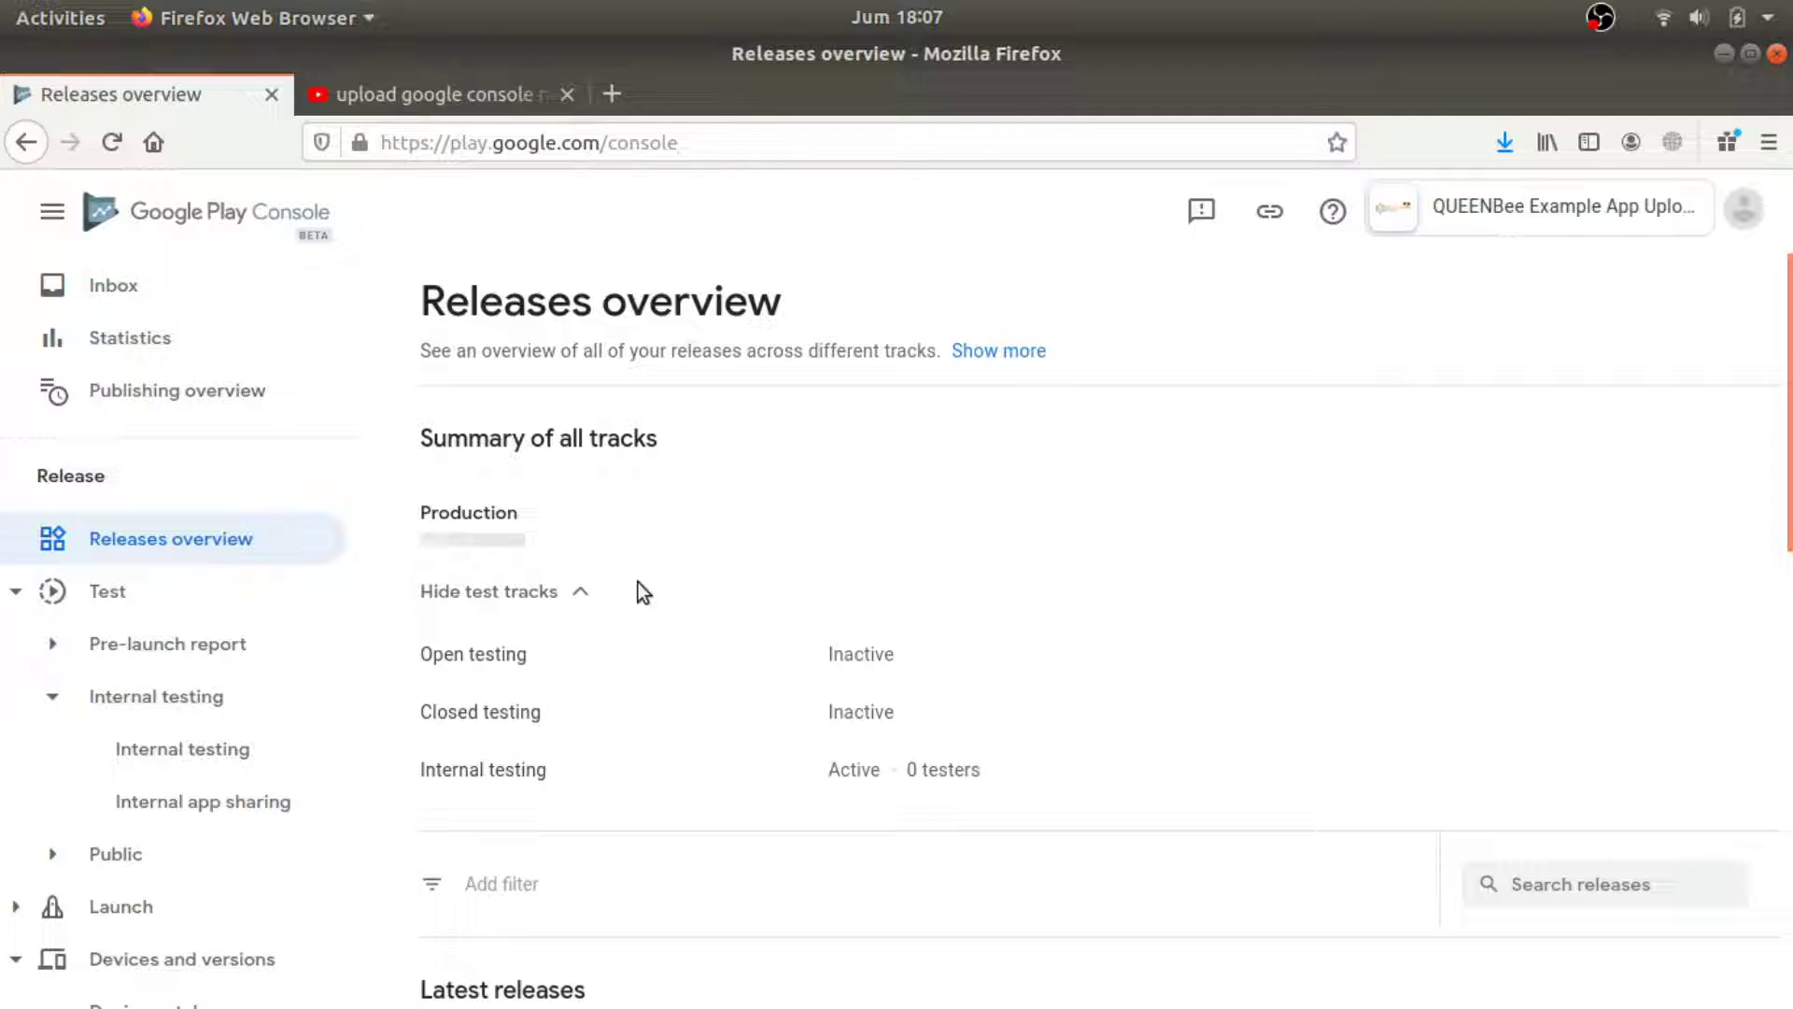
pyautogui.scroll(-2, 671, 602)
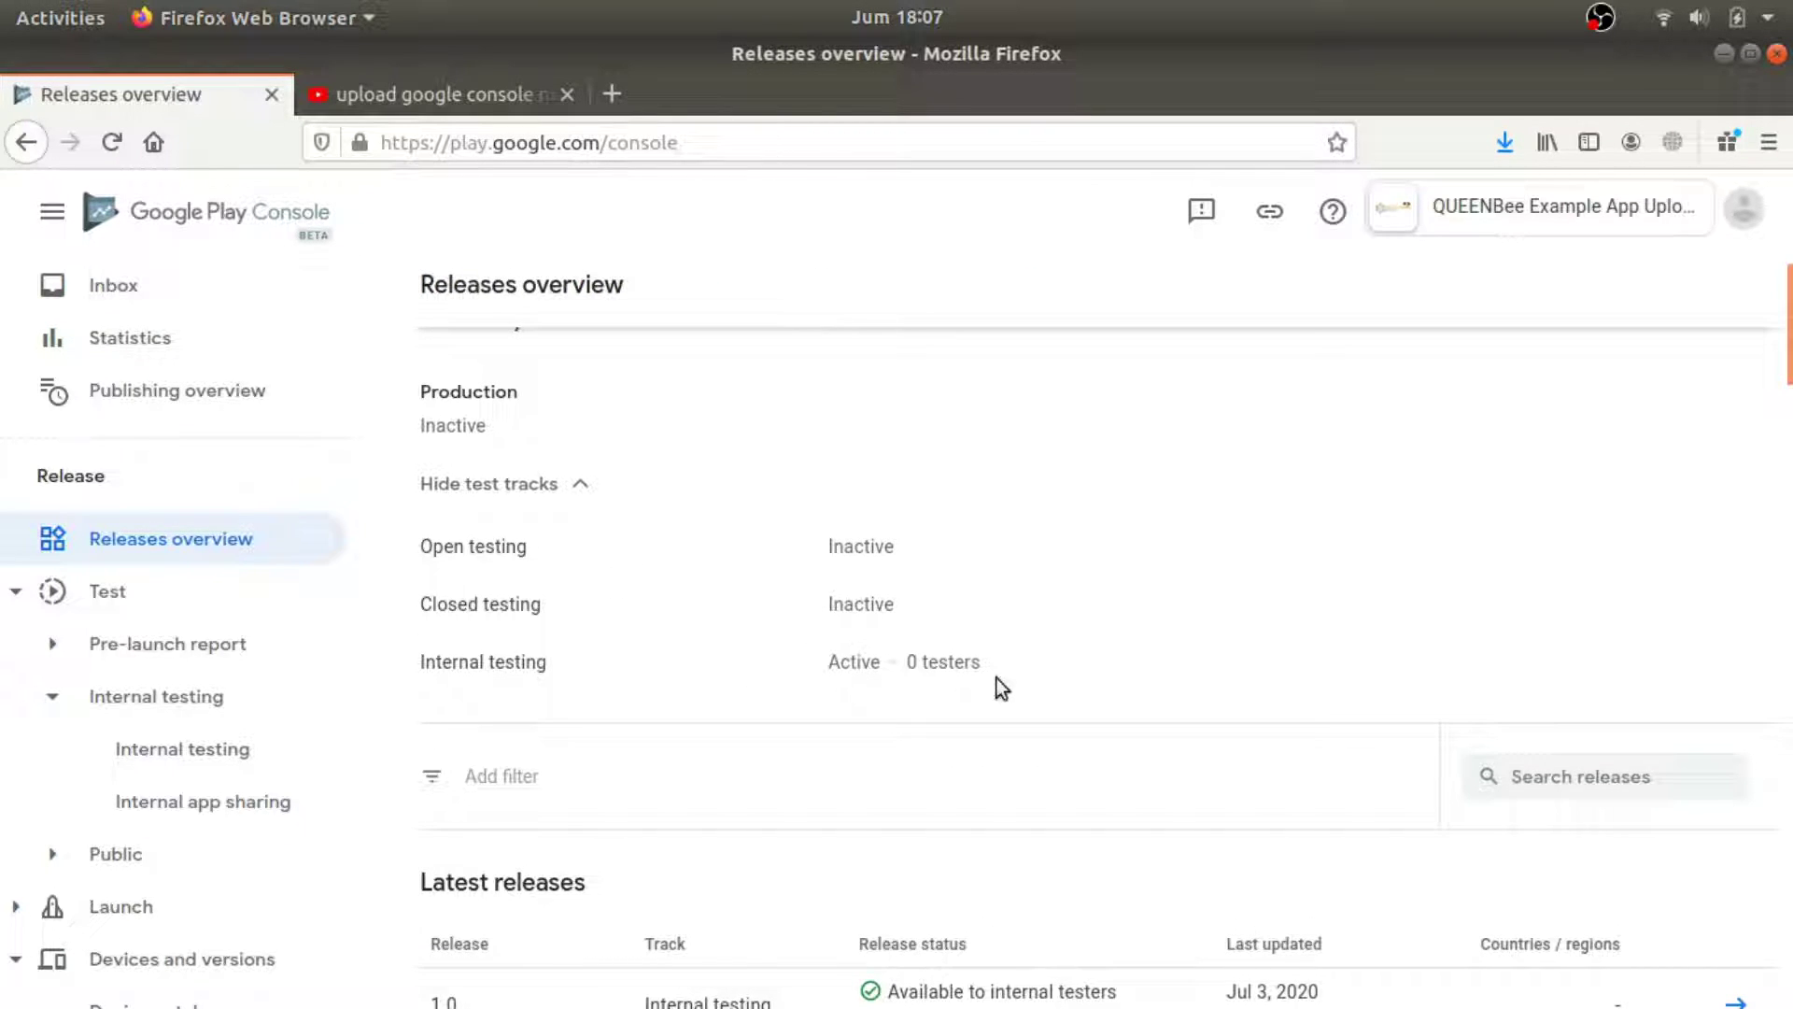
pyautogui.scroll(-3, 996, 678)
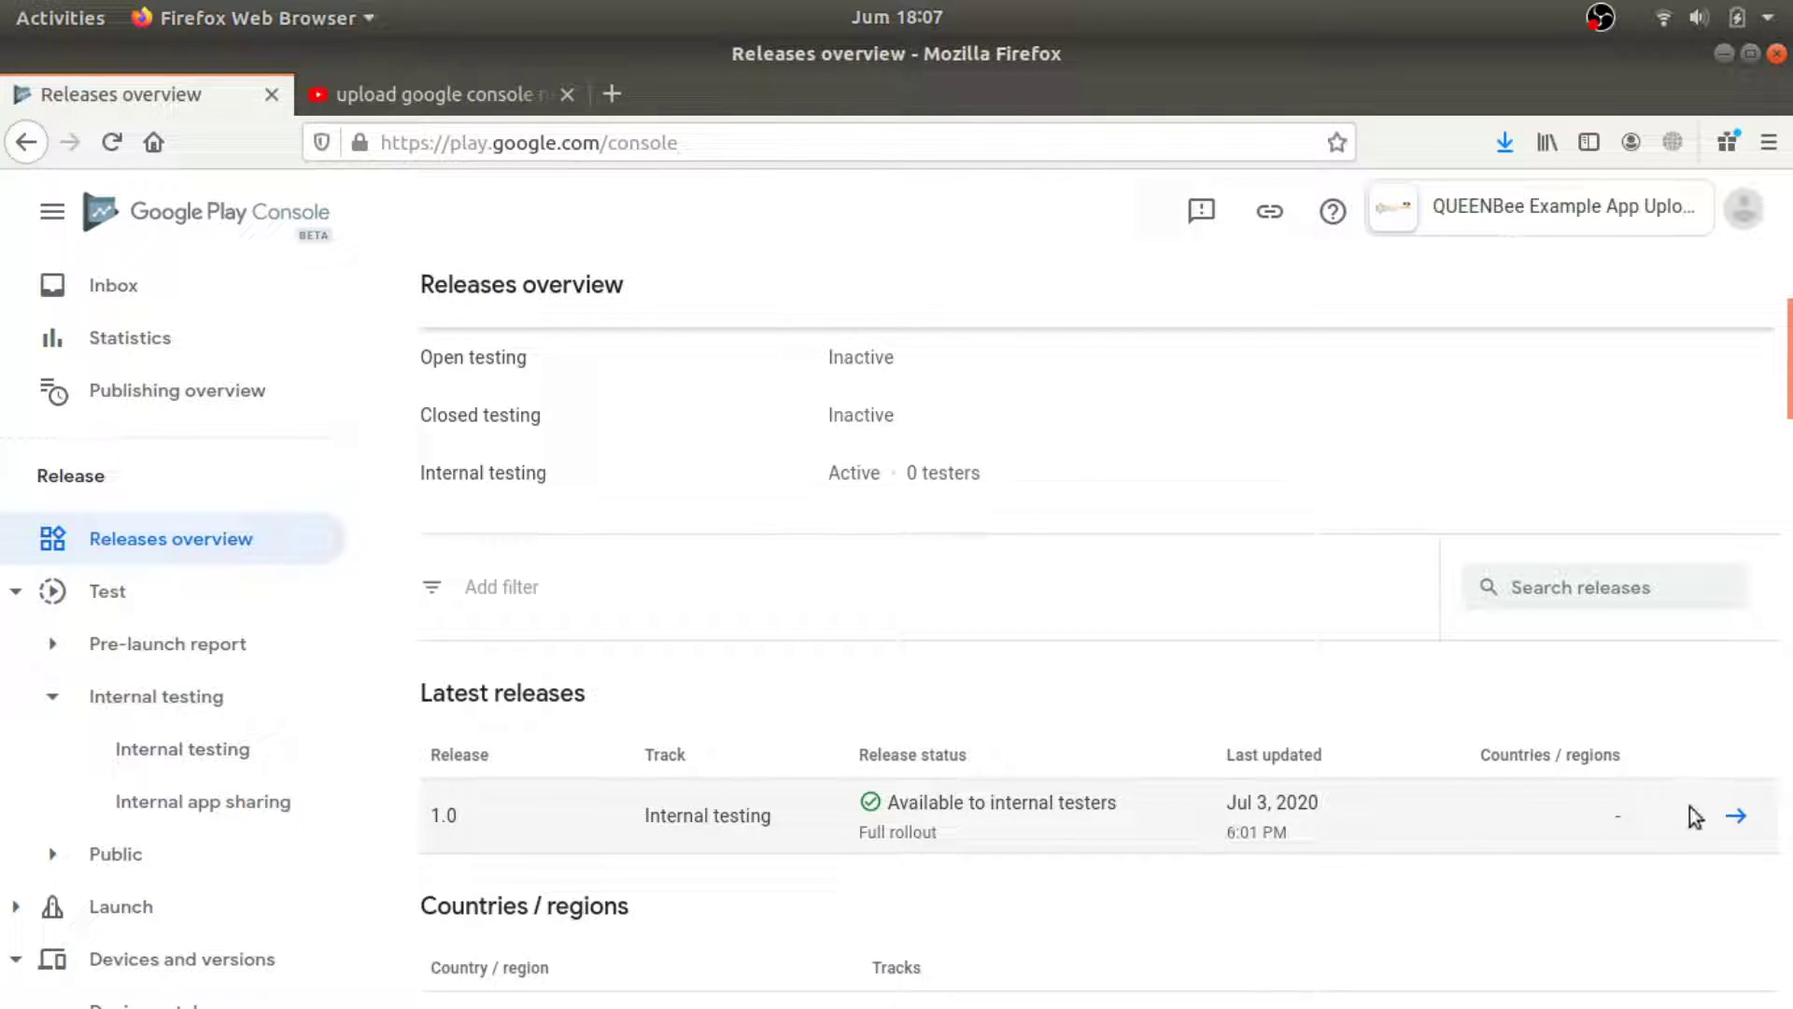
pyautogui.click(1737, 816)
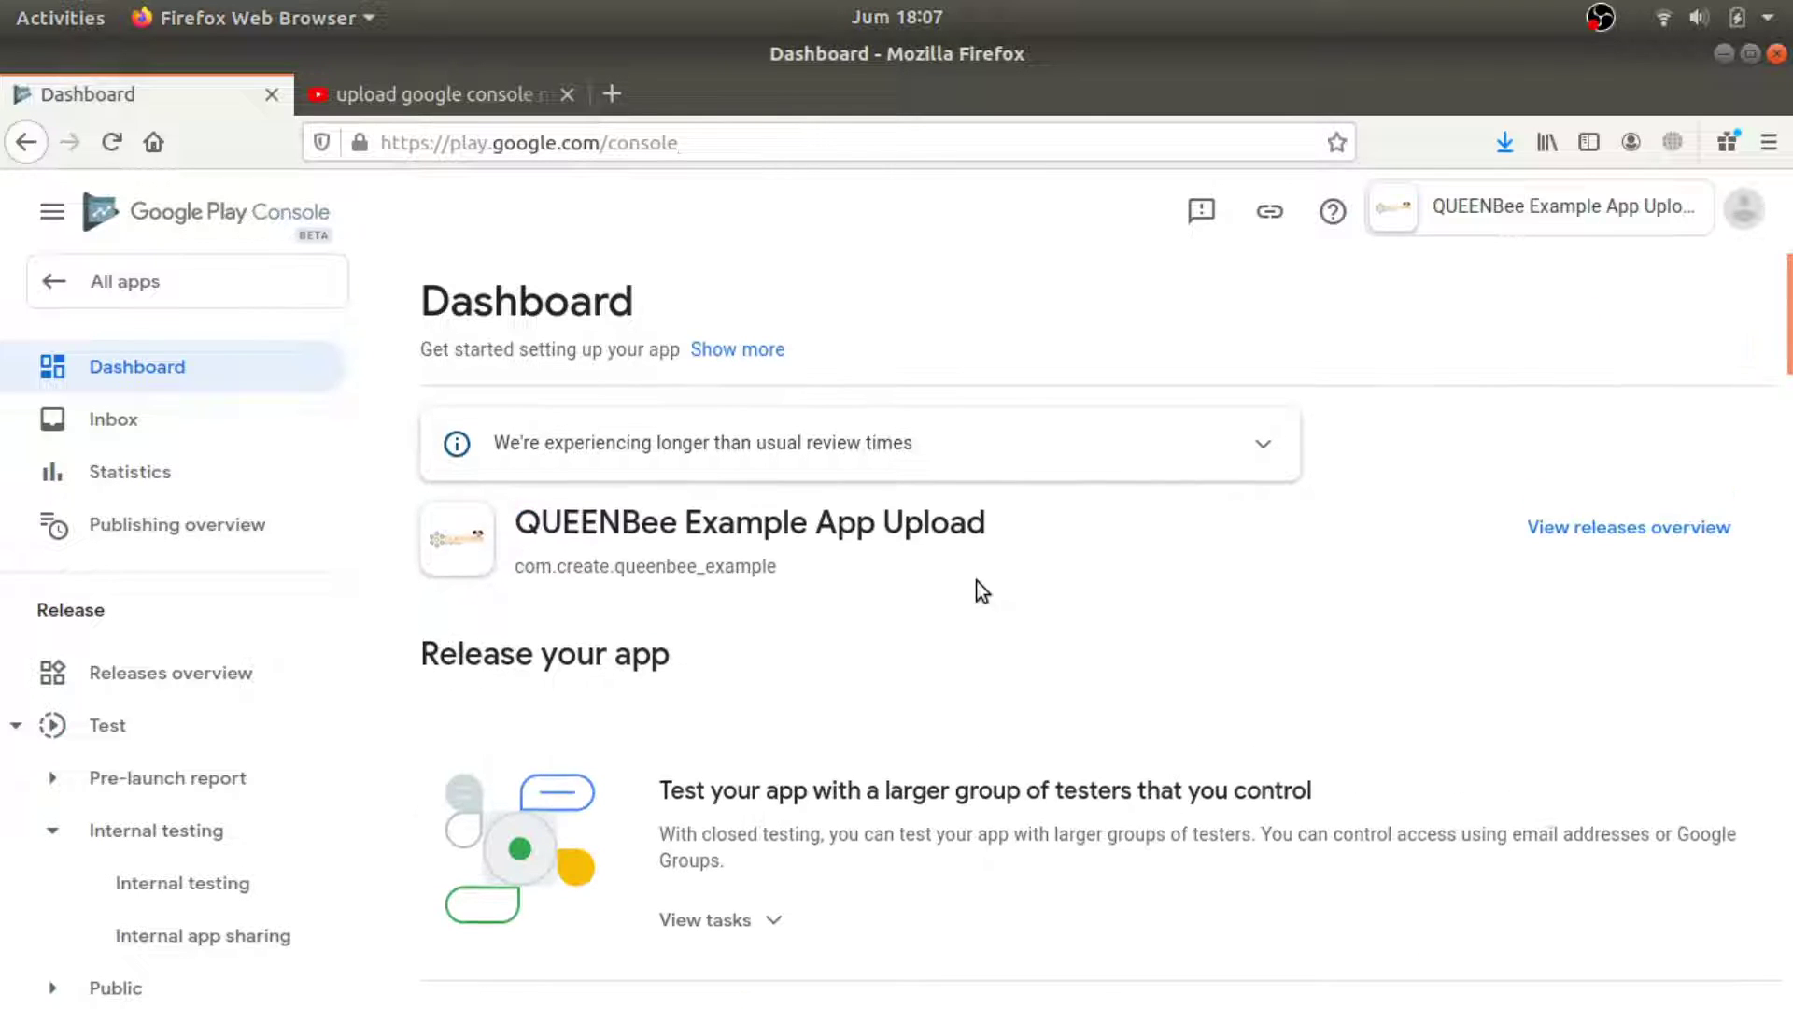
# Expand the dashboard's testing tasks and begin a new open testing release.
pyautogui.scroll(-5, 934, 626)
pyautogui.click(755, 669)
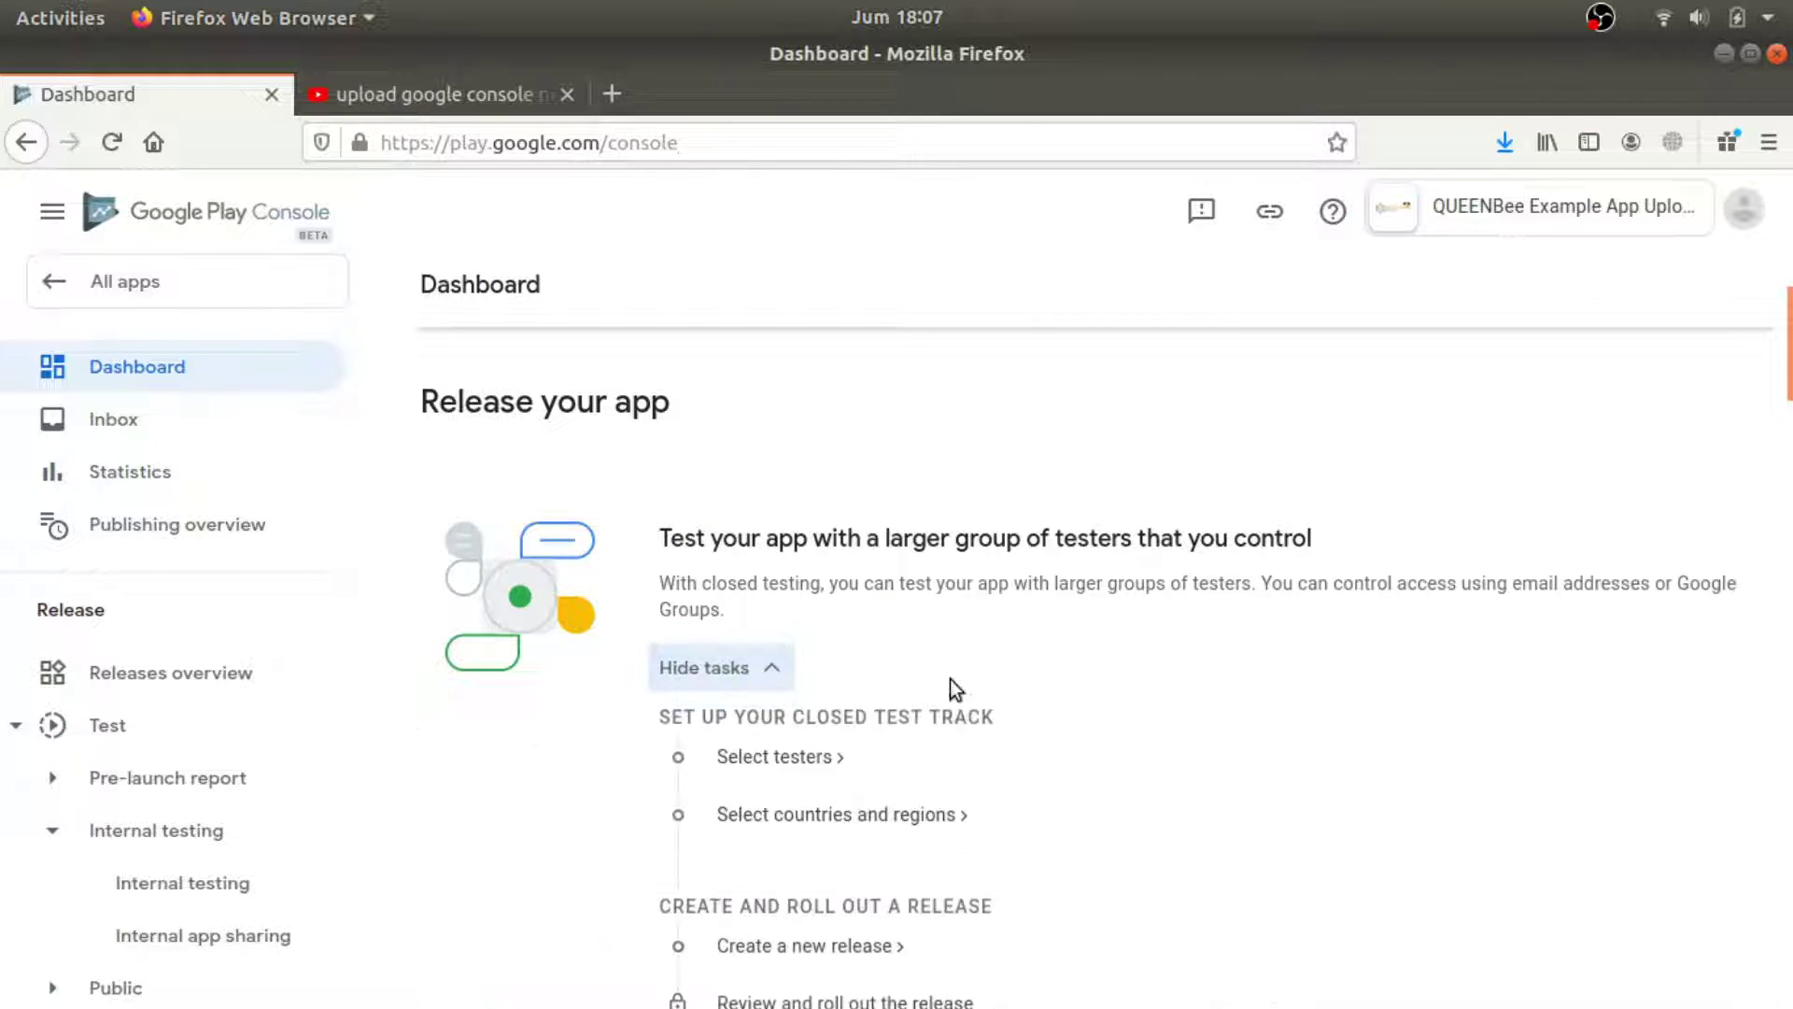
pyautogui.scroll(-2, 950, 680)
pyautogui.moveTo(999, 719); pyautogui.dragTo(719, 696)
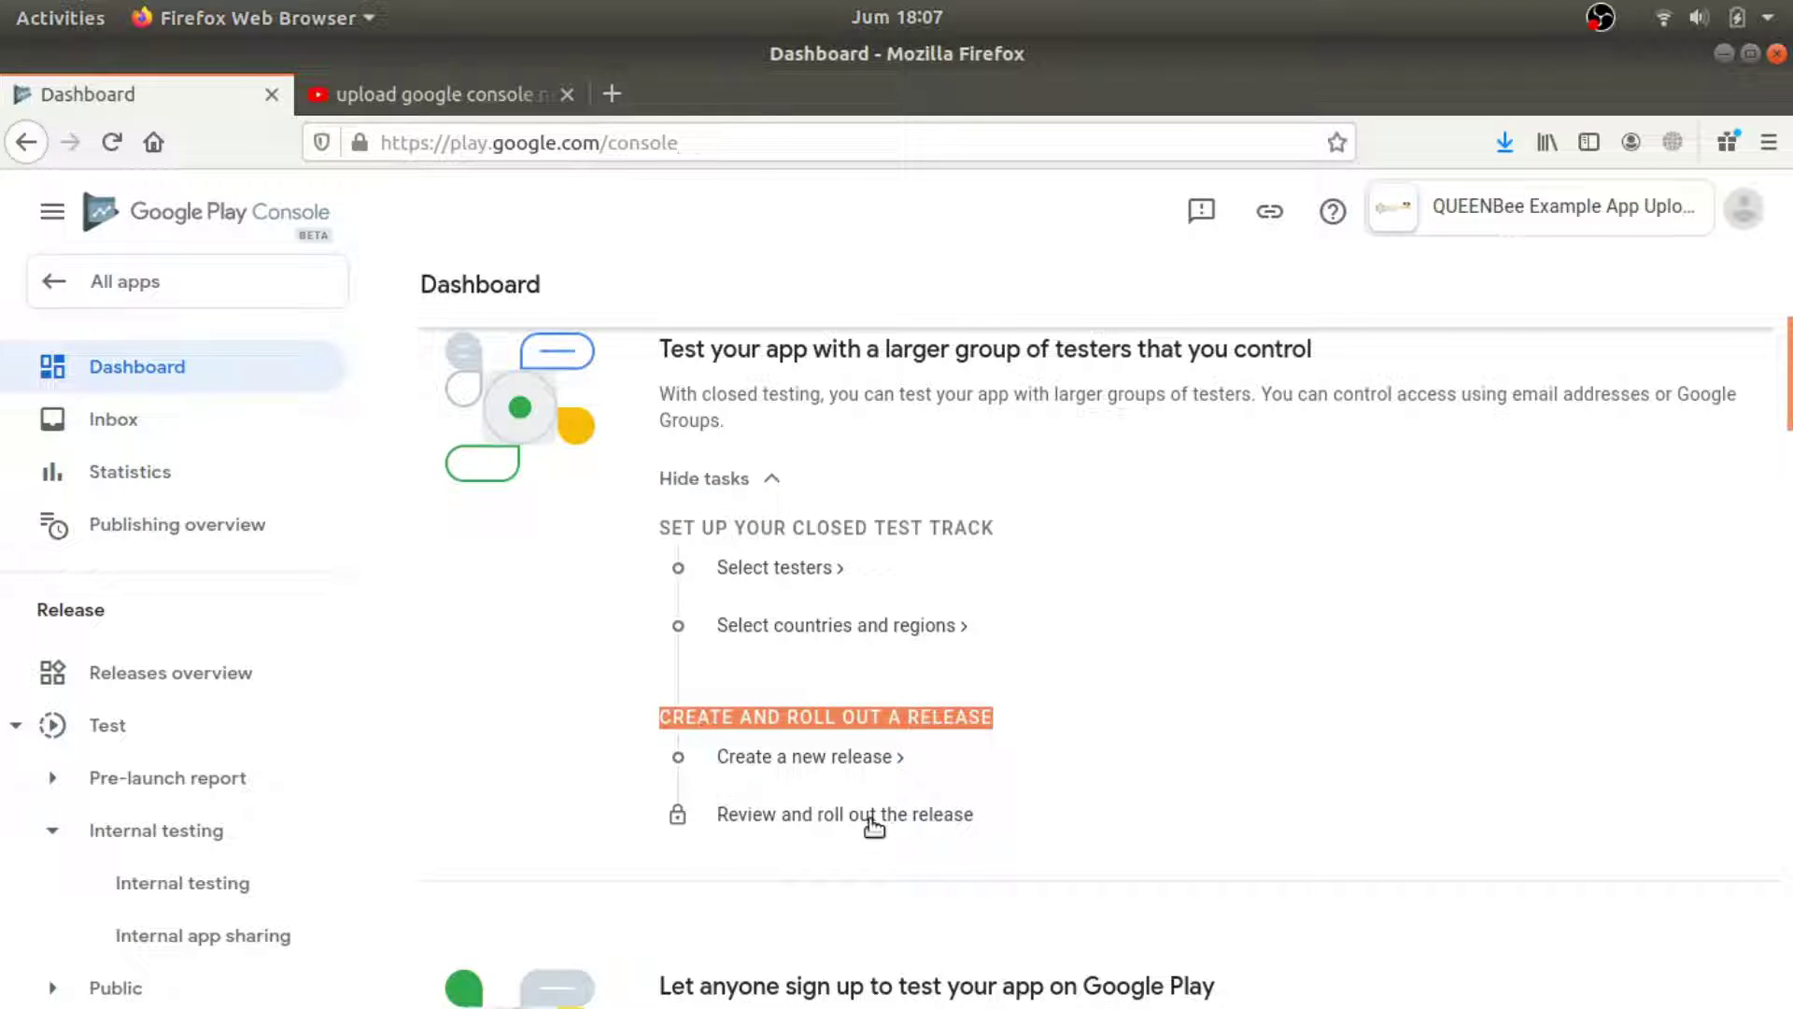
pyautogui.click(845, 758)
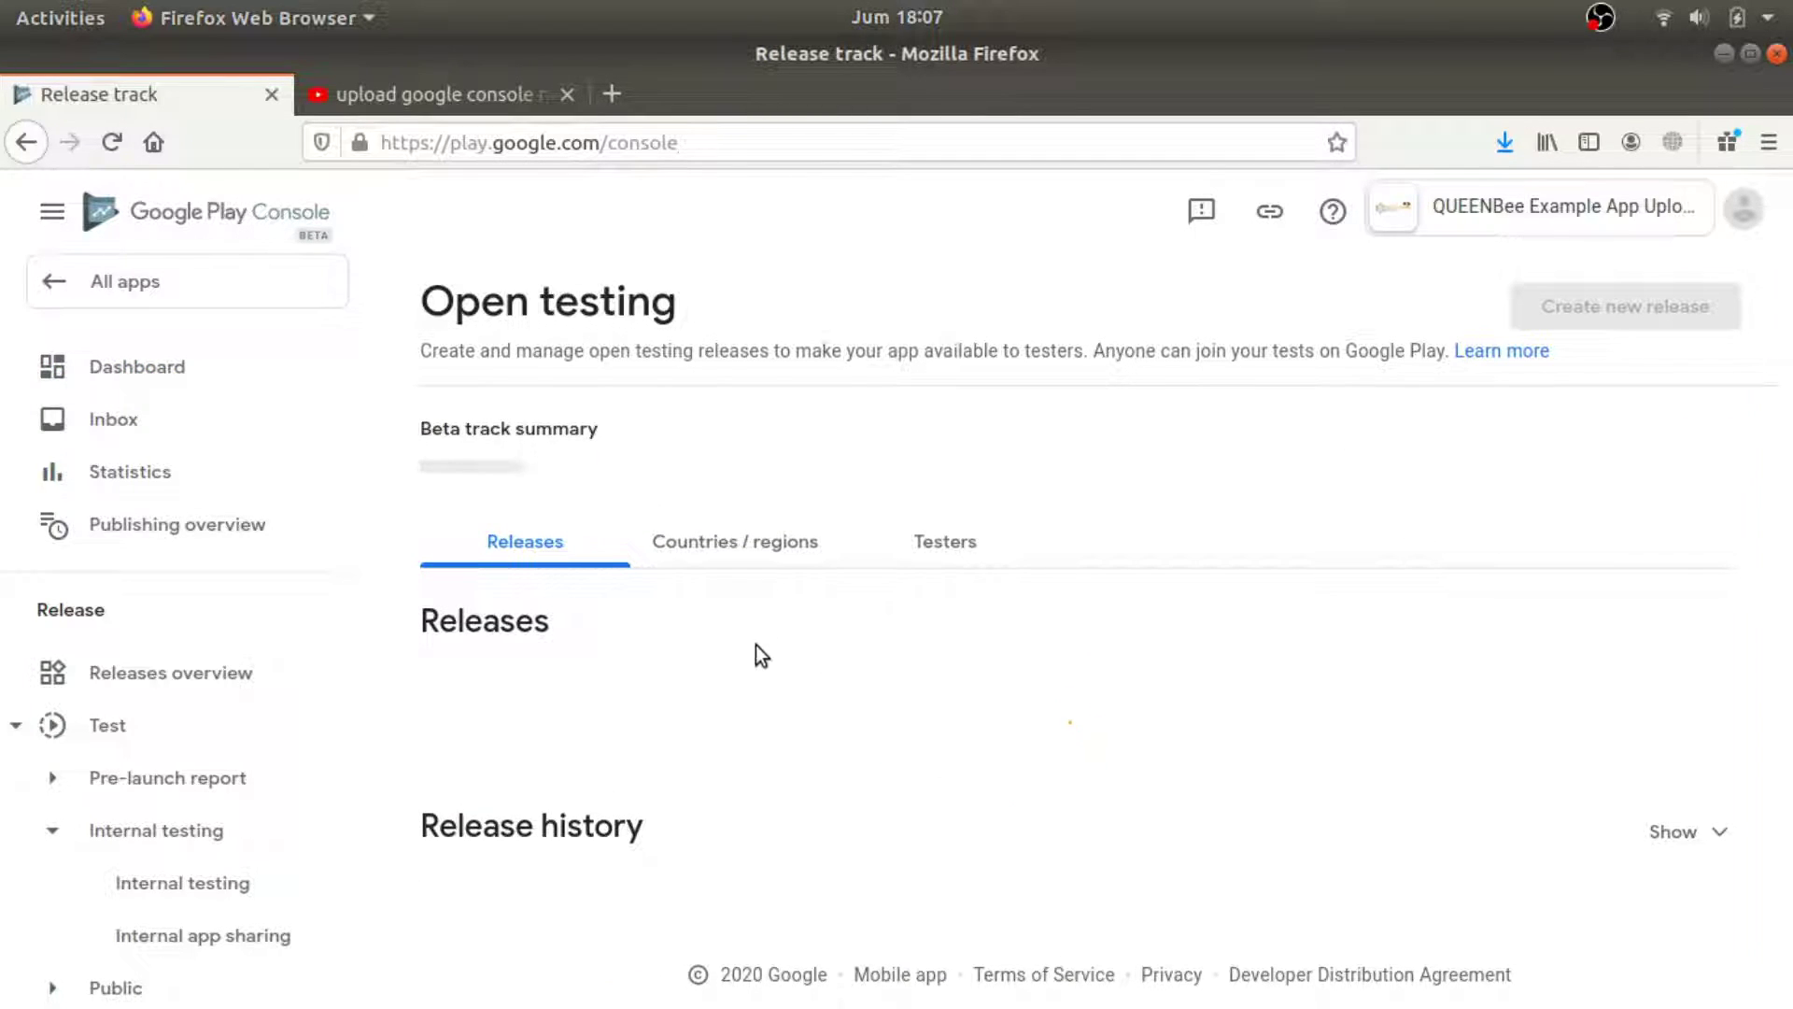
pyautogui.click(1079, 808)
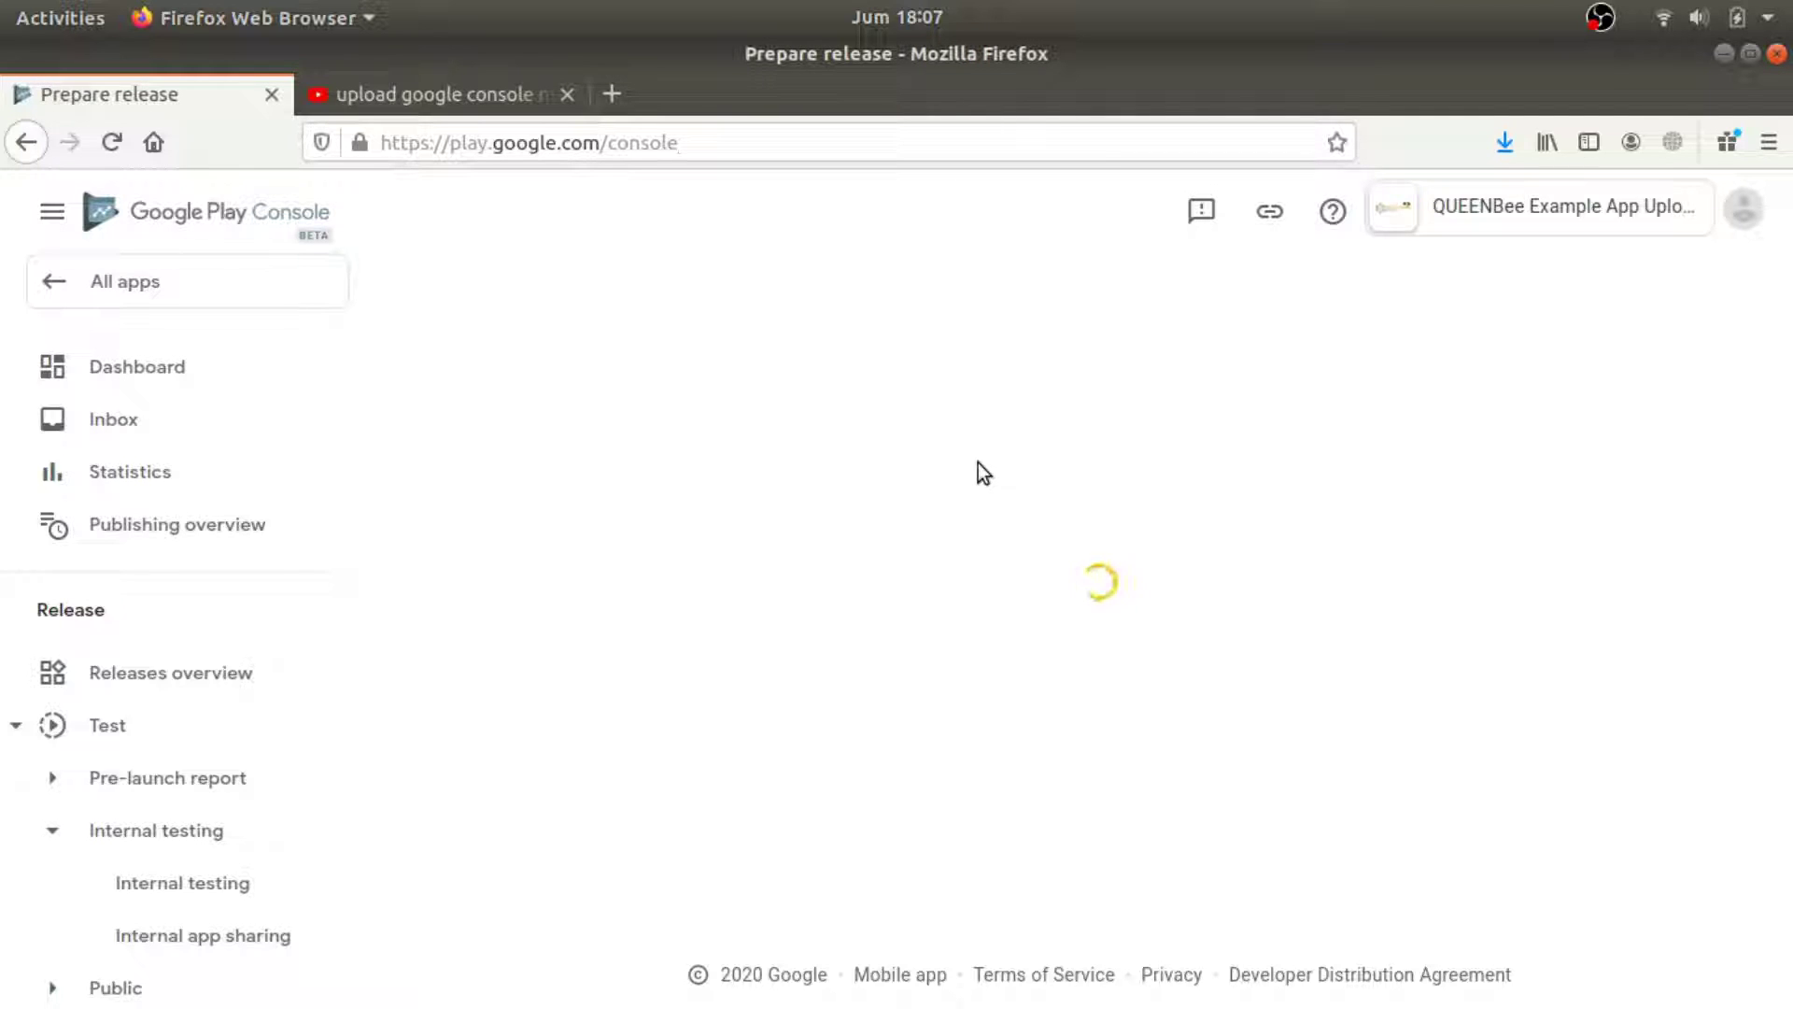
# Add the 1.0 APK from the library, set release notes to 'tester', save, and review.
pyautogui.scroll(-4, 878, 594)
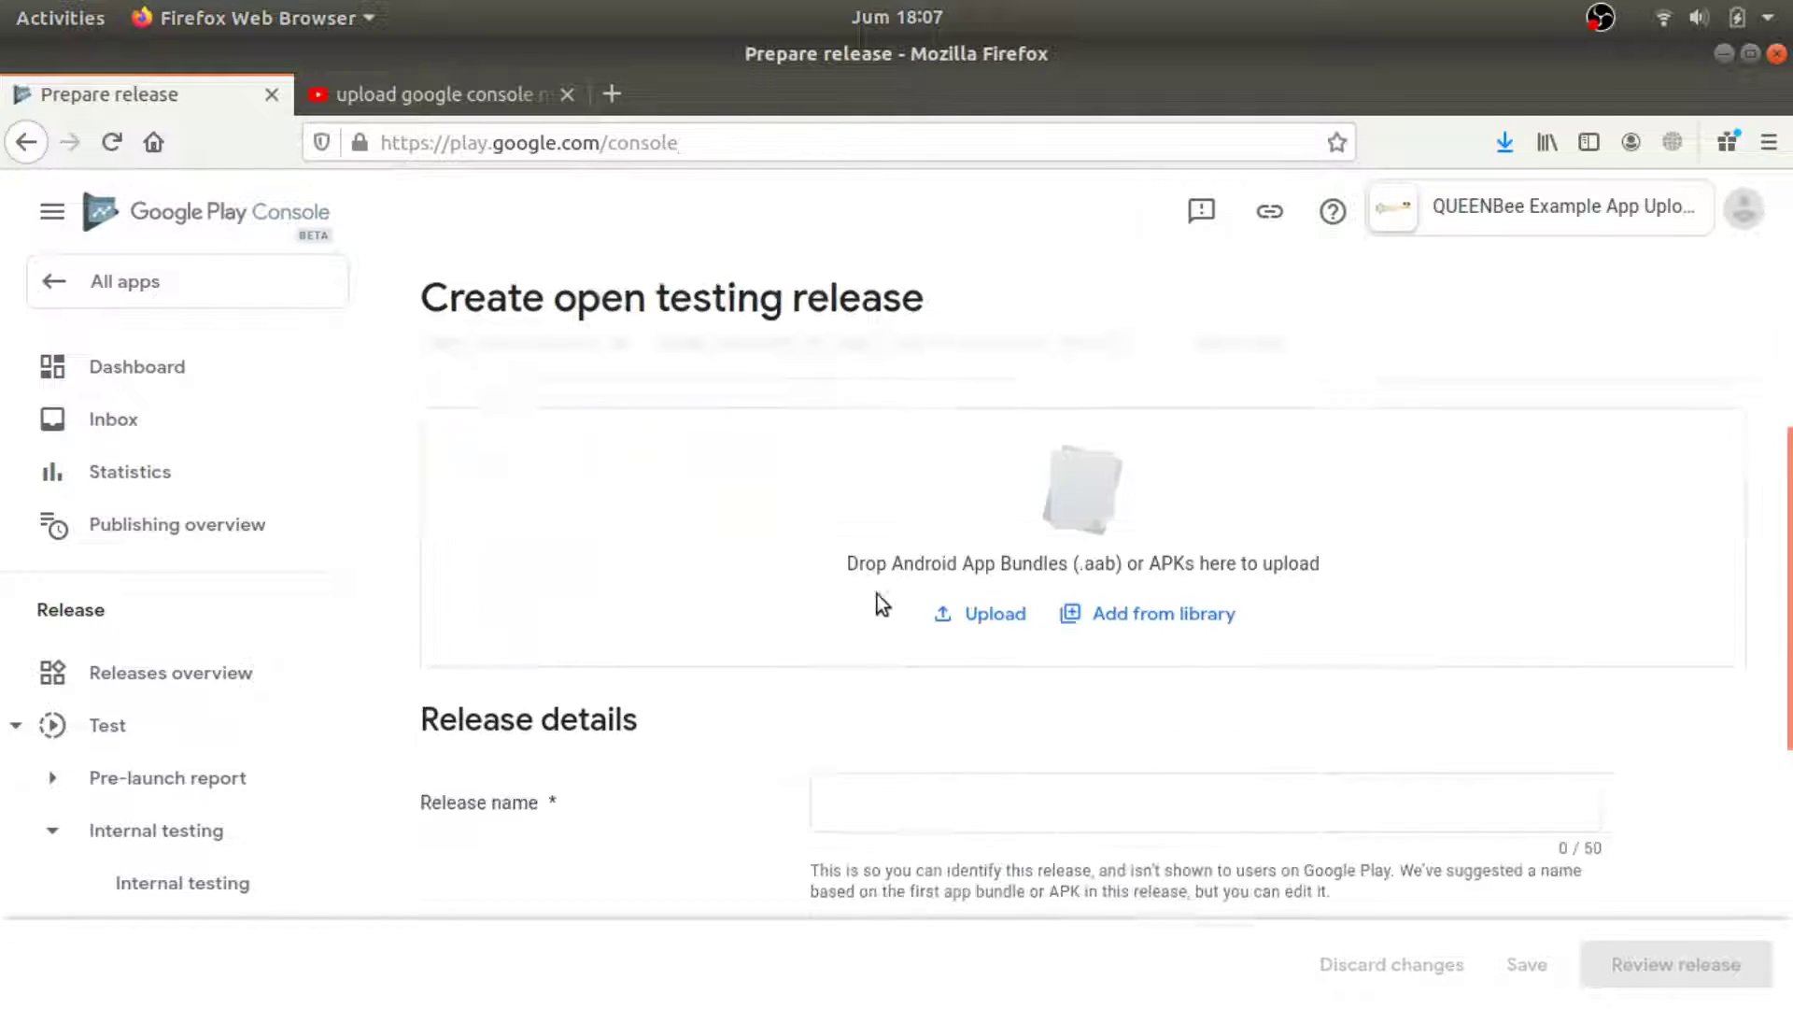
pyautogui.click(1120, 560)
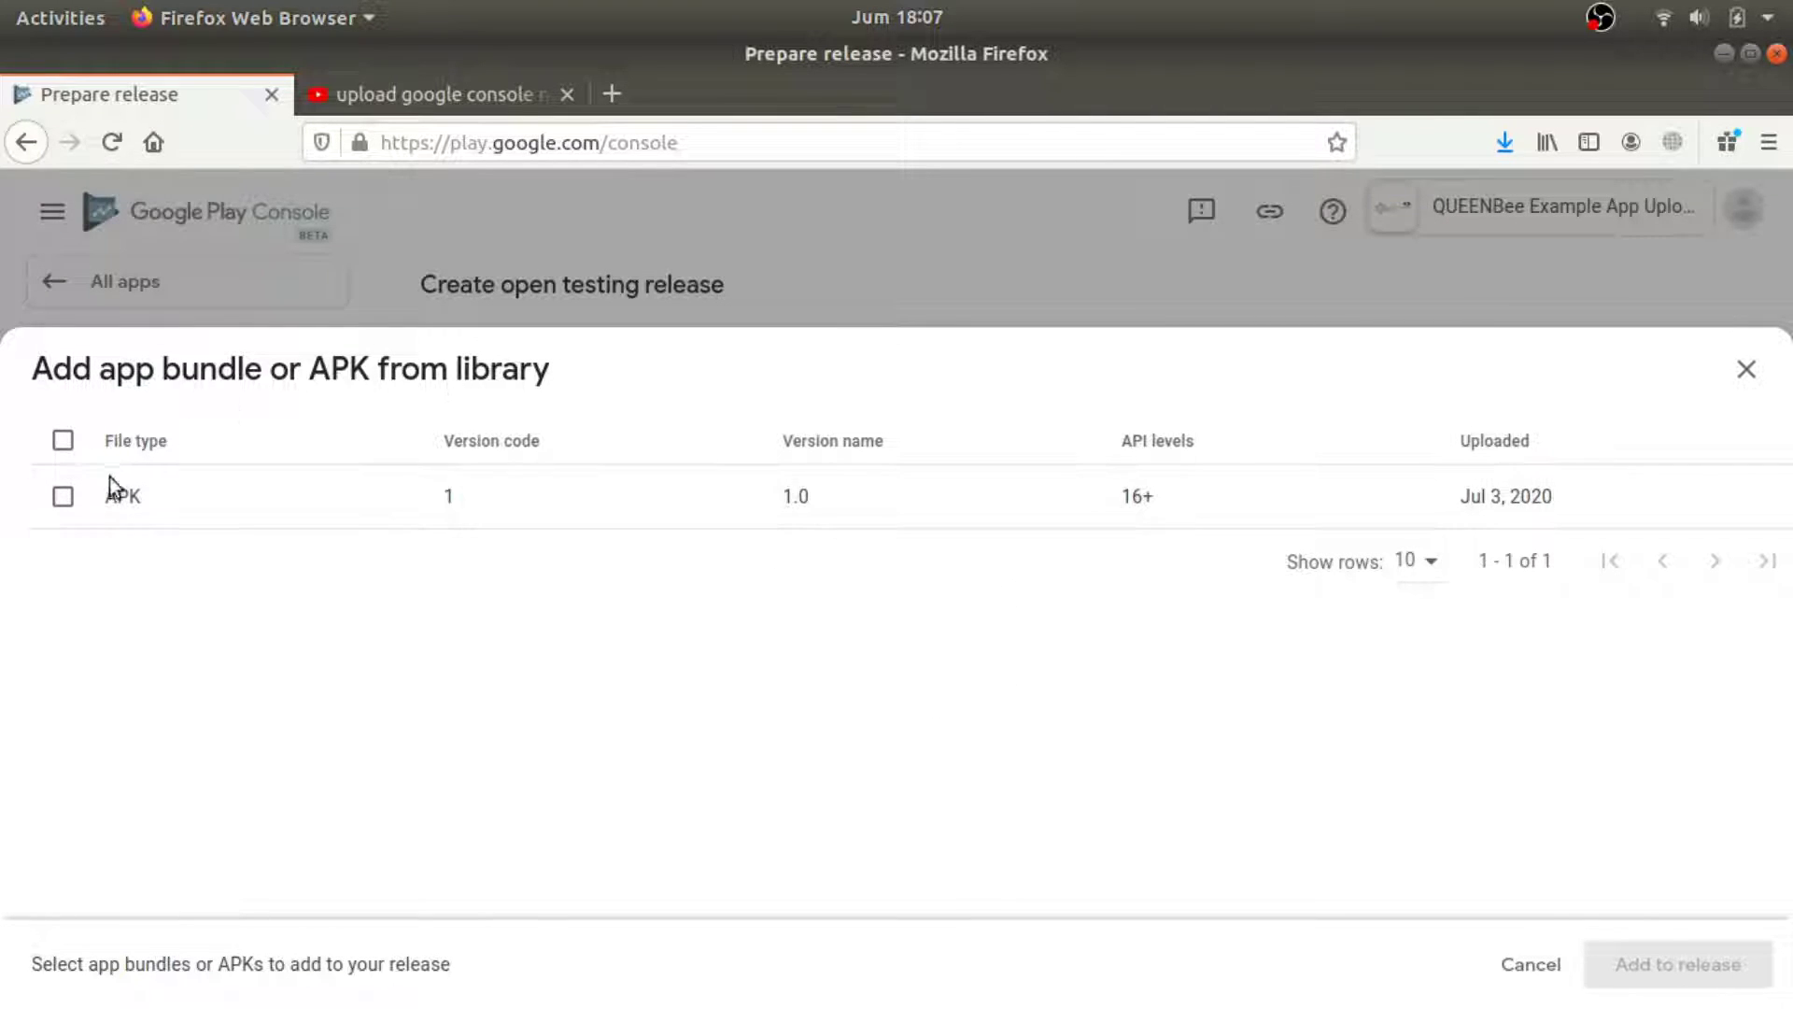
pyautogui.click(62, 496)
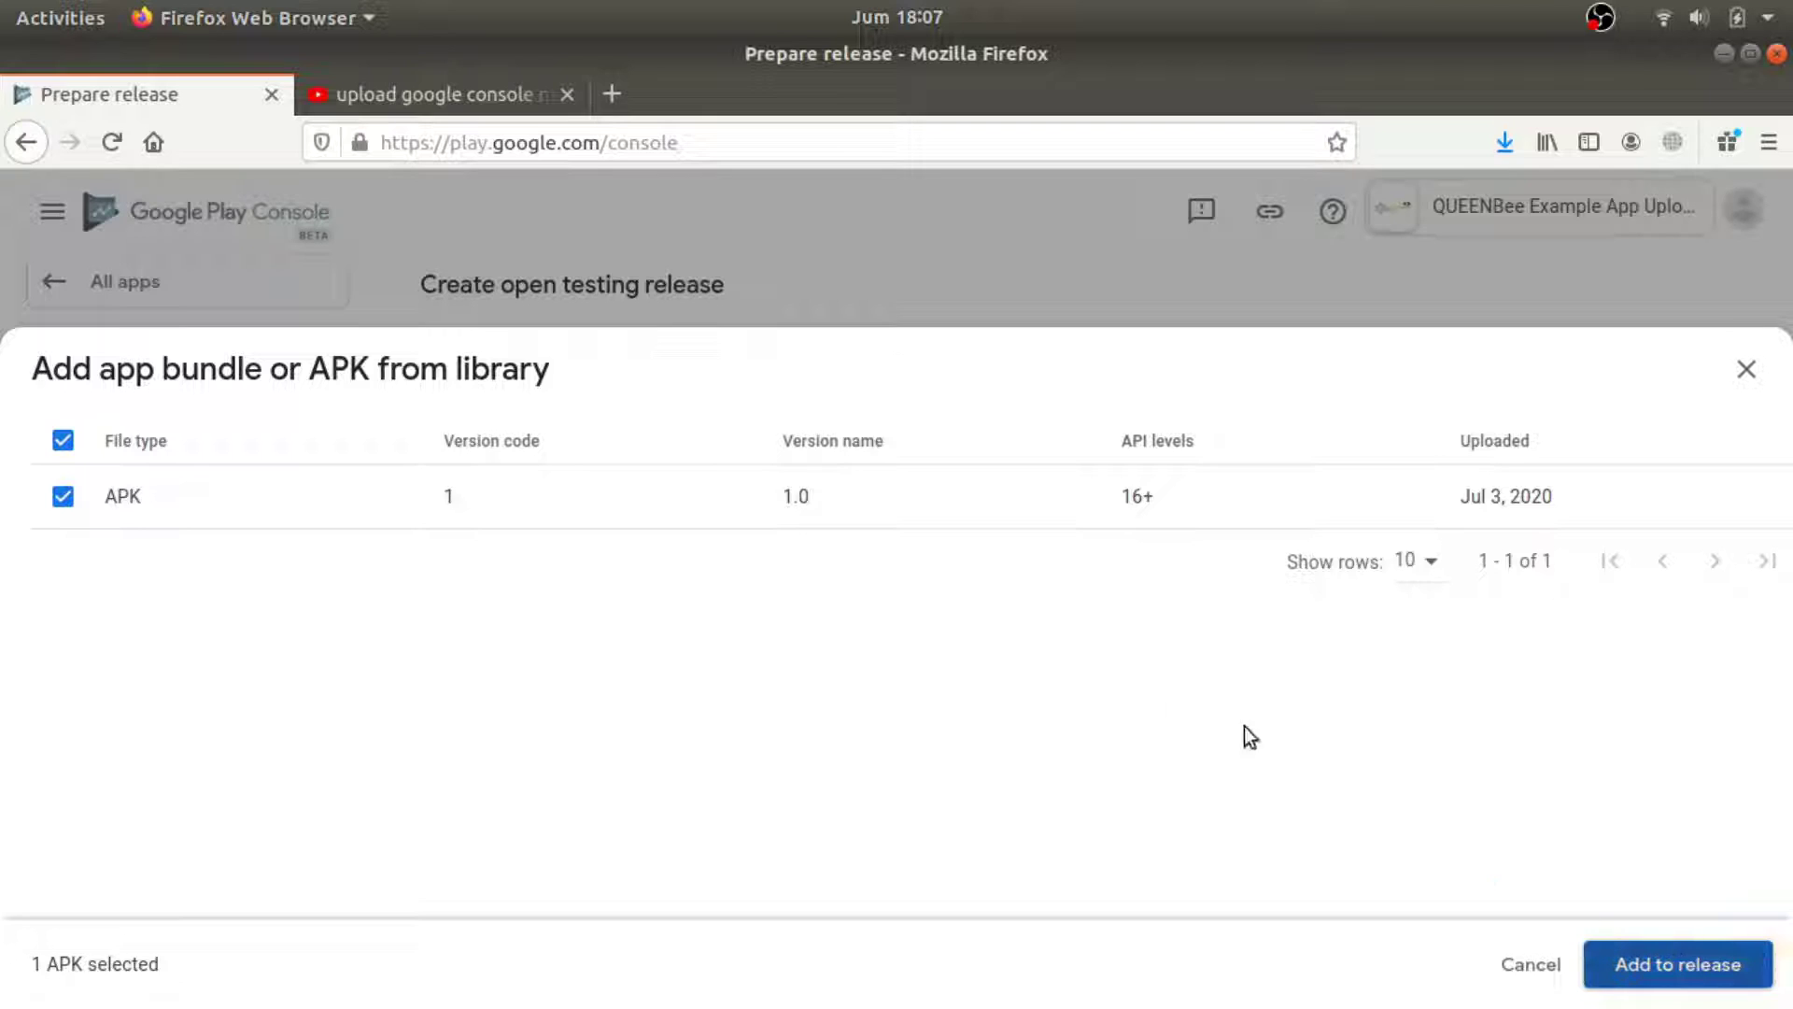
pyautogui.press('Return')
pyautogui.scroll(-6, 1088, 747)
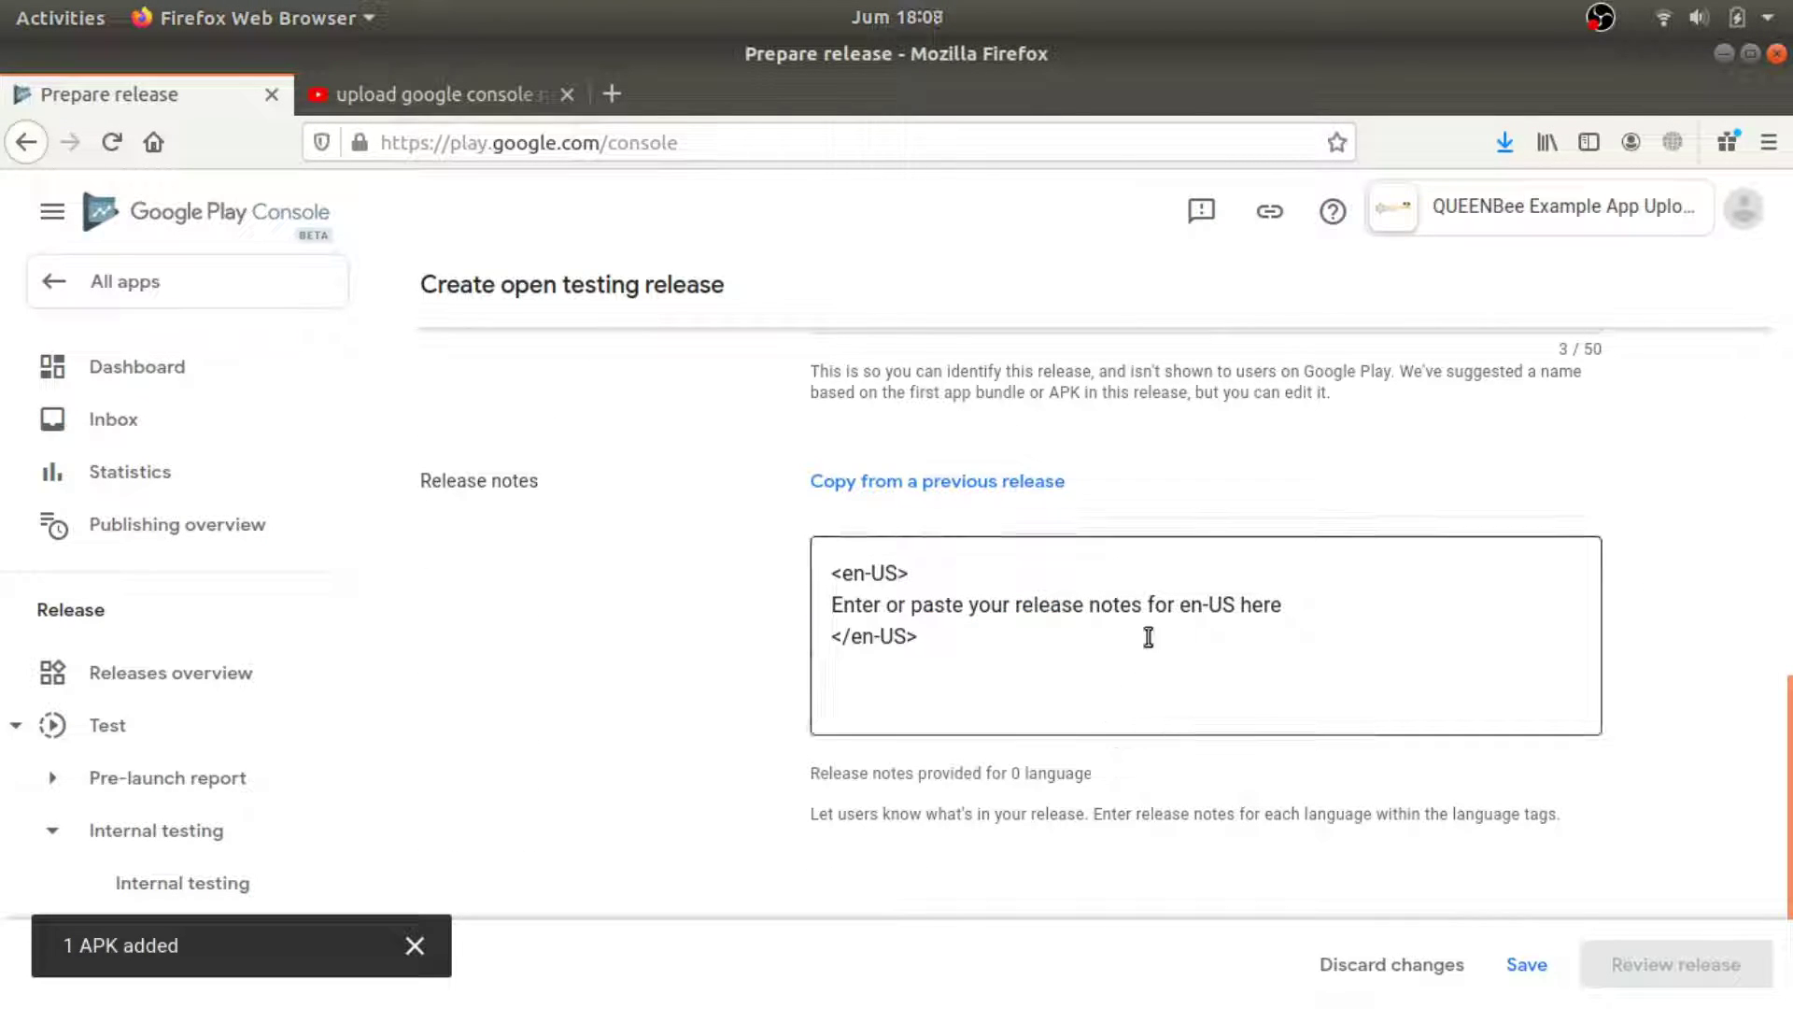
pyautogui.moveTo(1293, 613); pyautogui.dragTo(807, 604)
pyautogui.write('te')
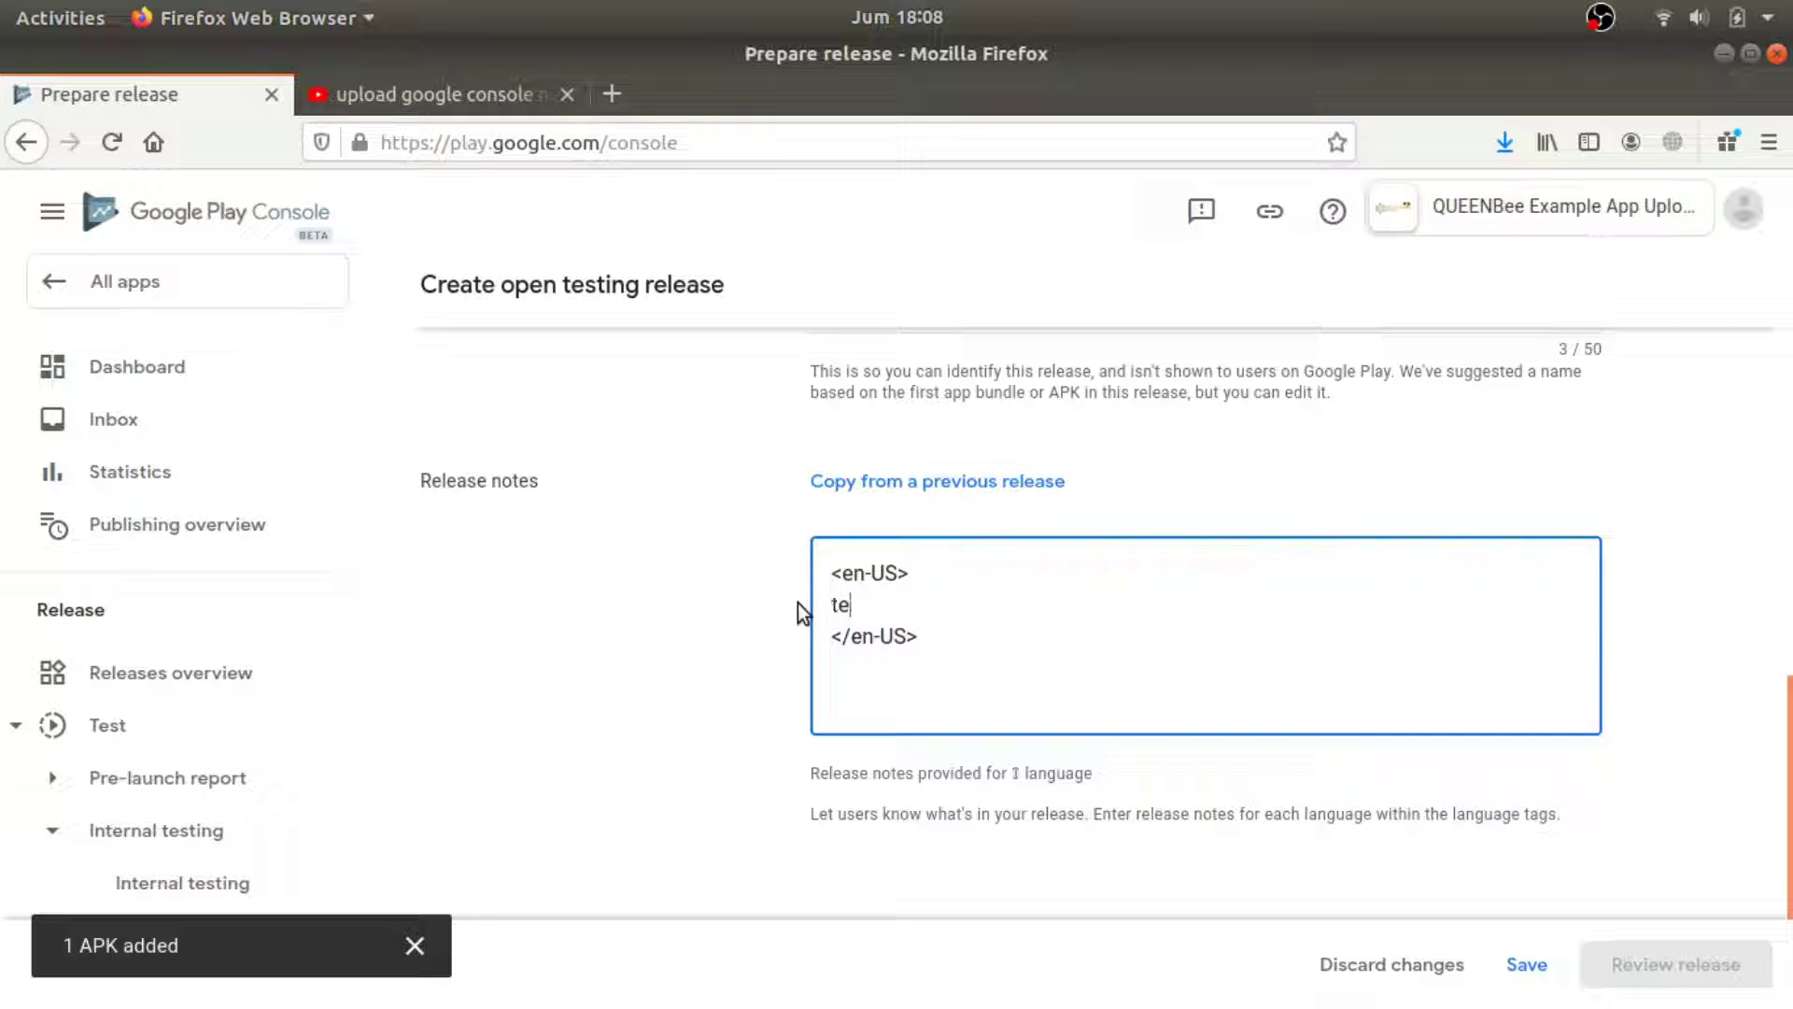
pyautogui.write('ster')
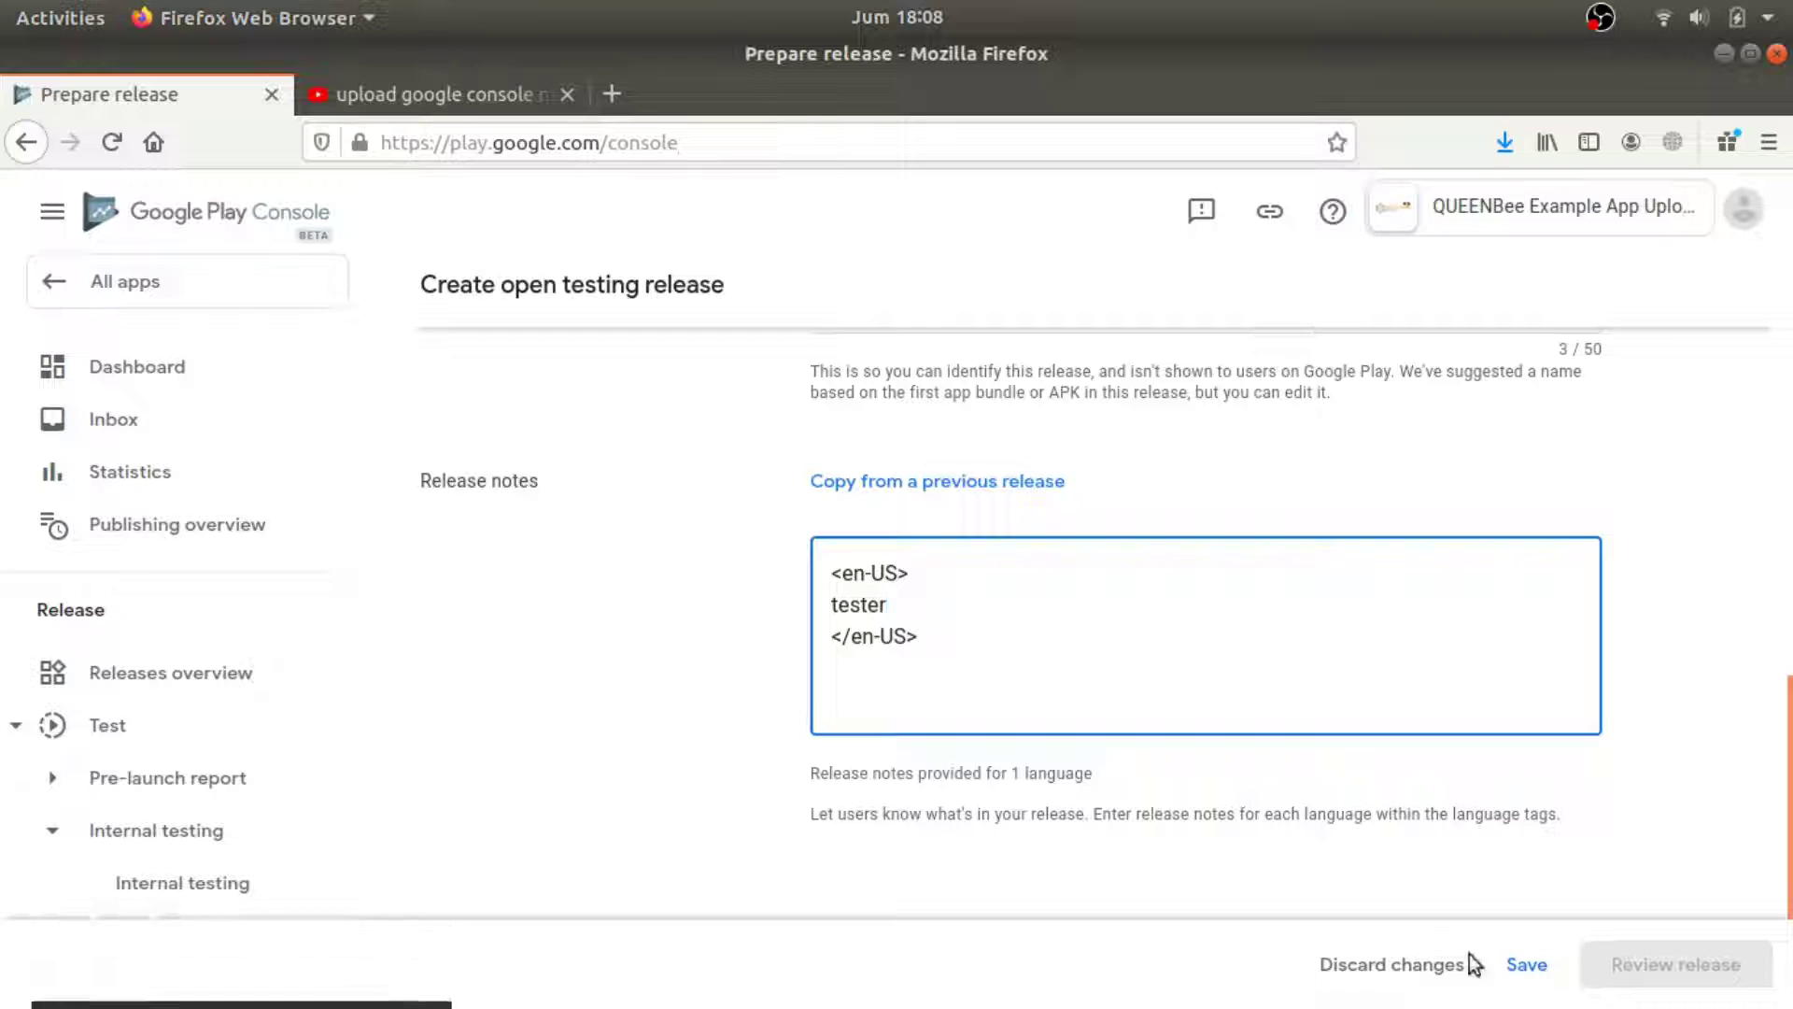
pyautogui.click(1525, 964)
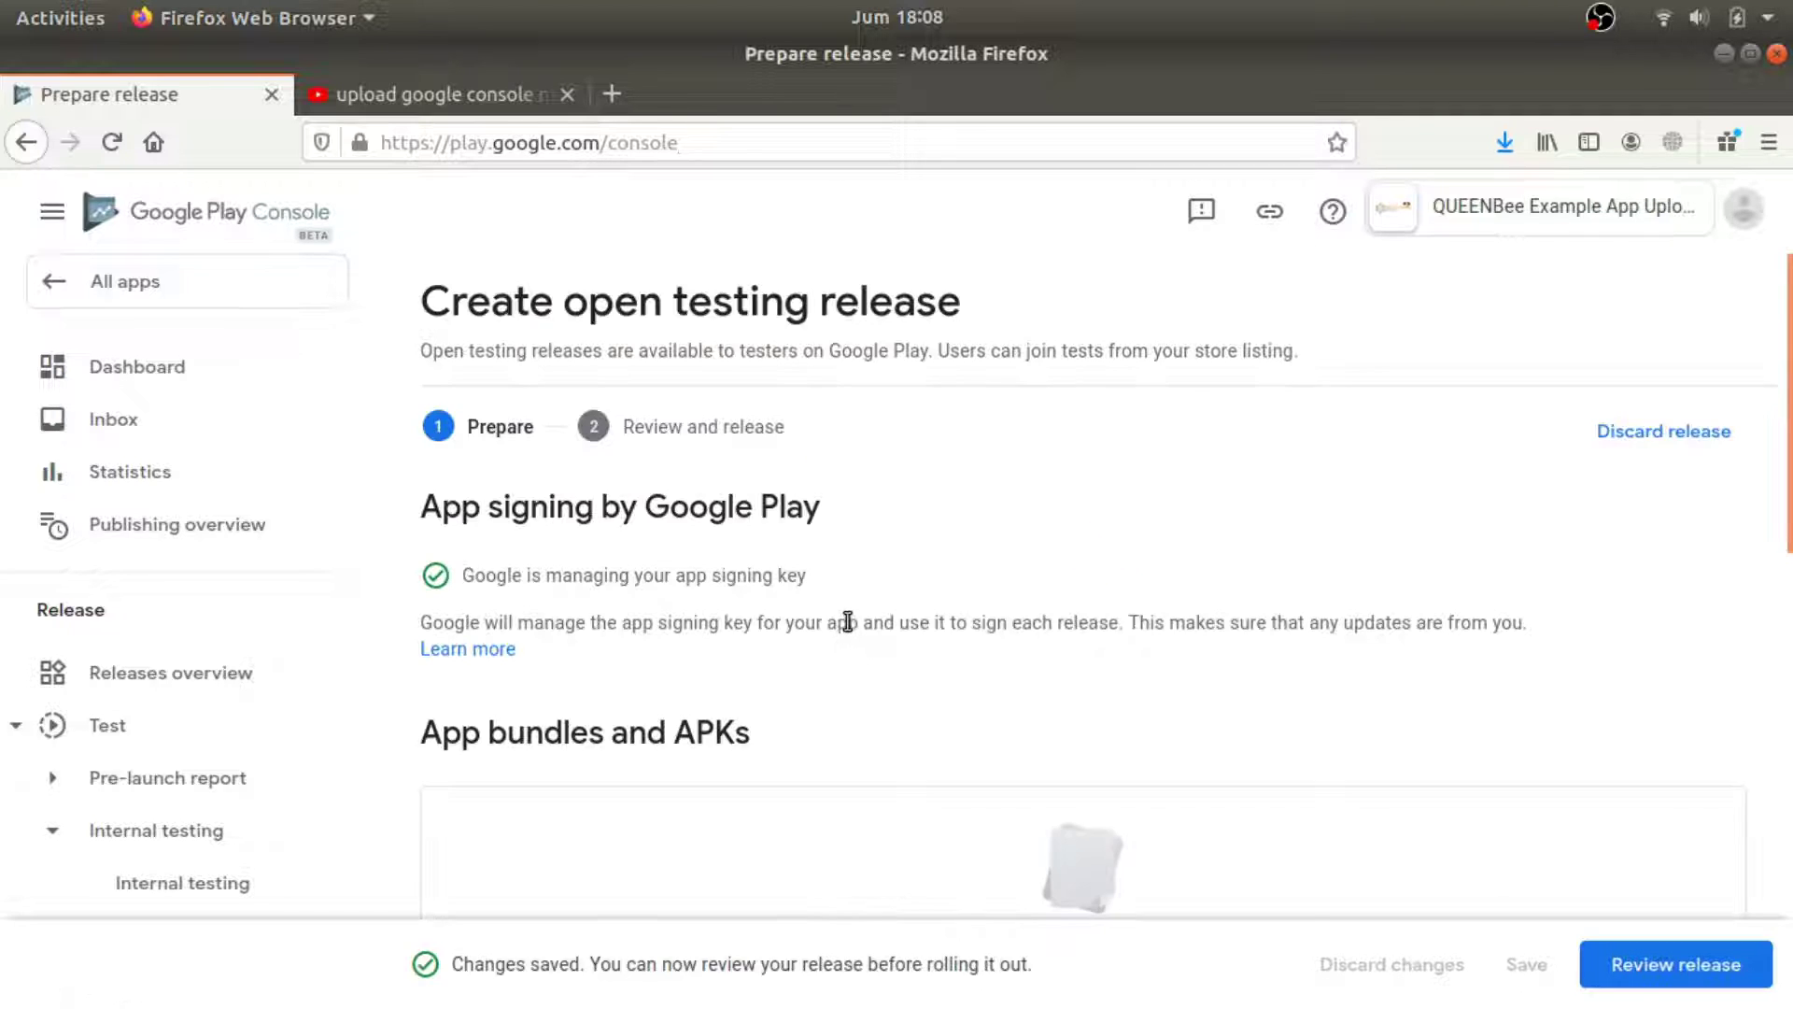
pyautogui.scroll(-5, 1723, 772)
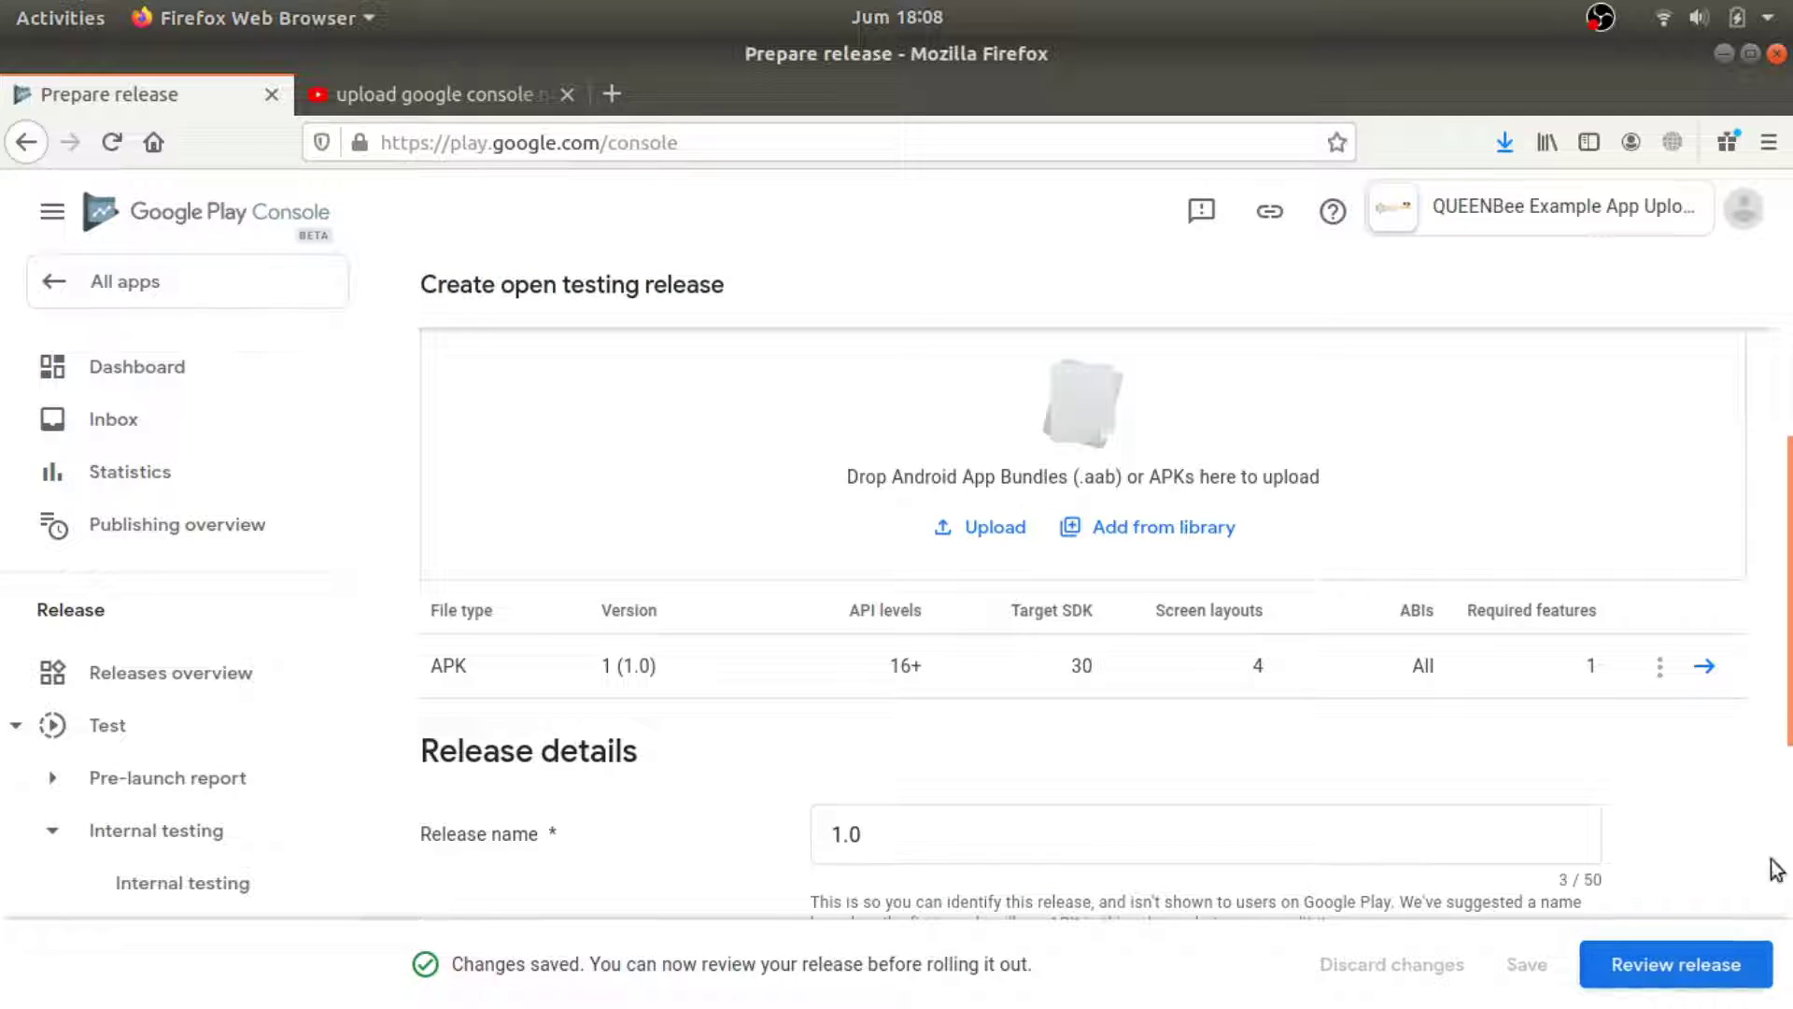
pyautogui.scroll(-4, 1778, 869)
pyautogui.click(1743, 953)
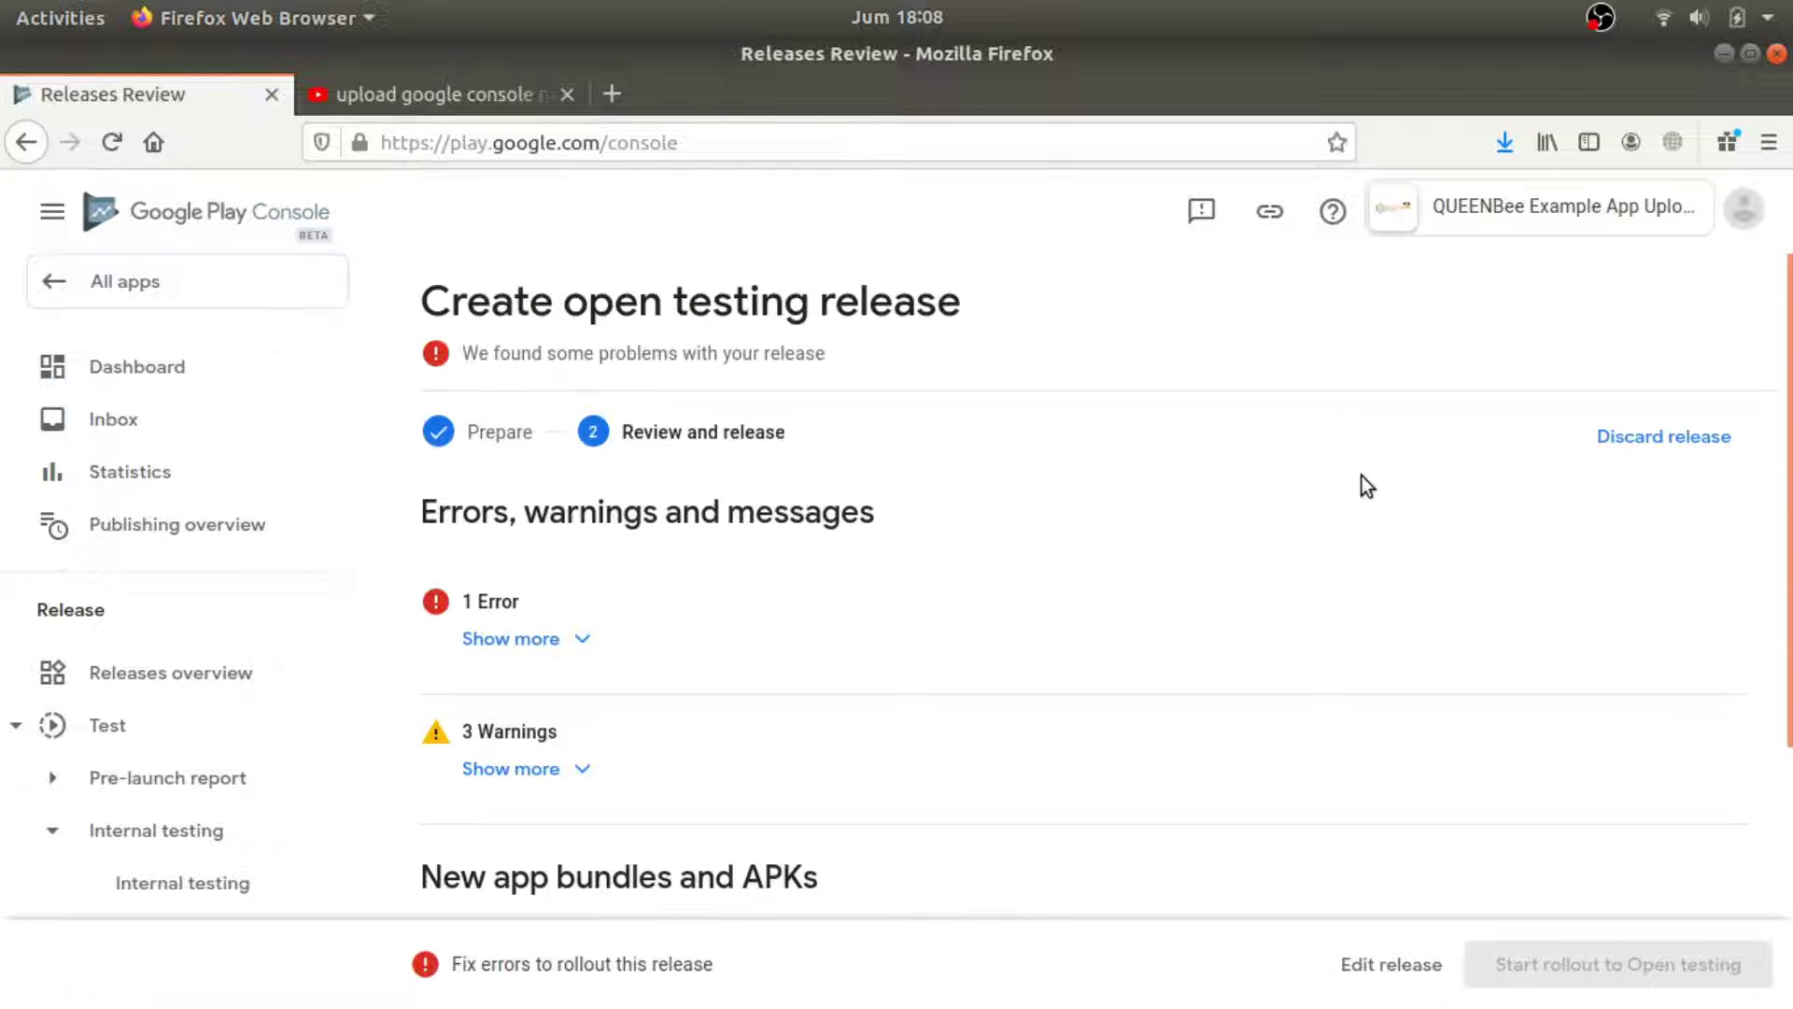
# Expand the error details to read that no countries or regions are selected for the track.
pyautogui.click(568, 638)
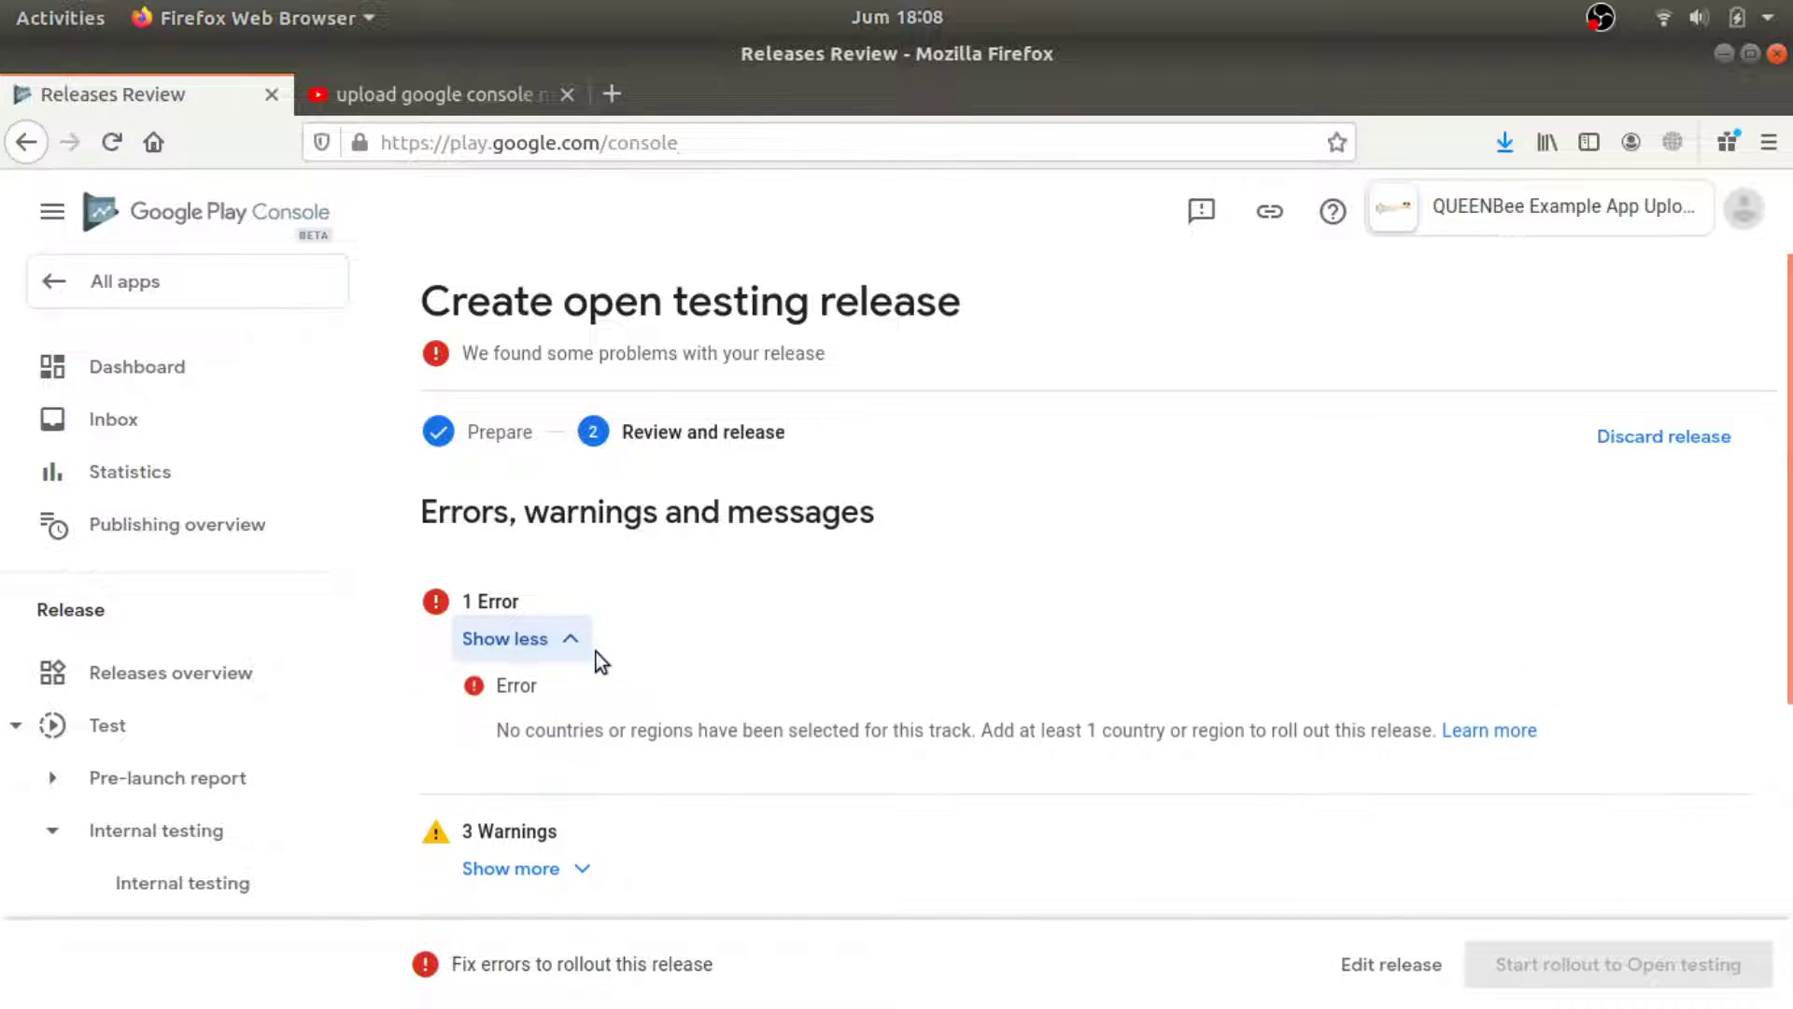
pyautogui.moveTo(581, 732); pyautogui.dragTo(1413, 735)
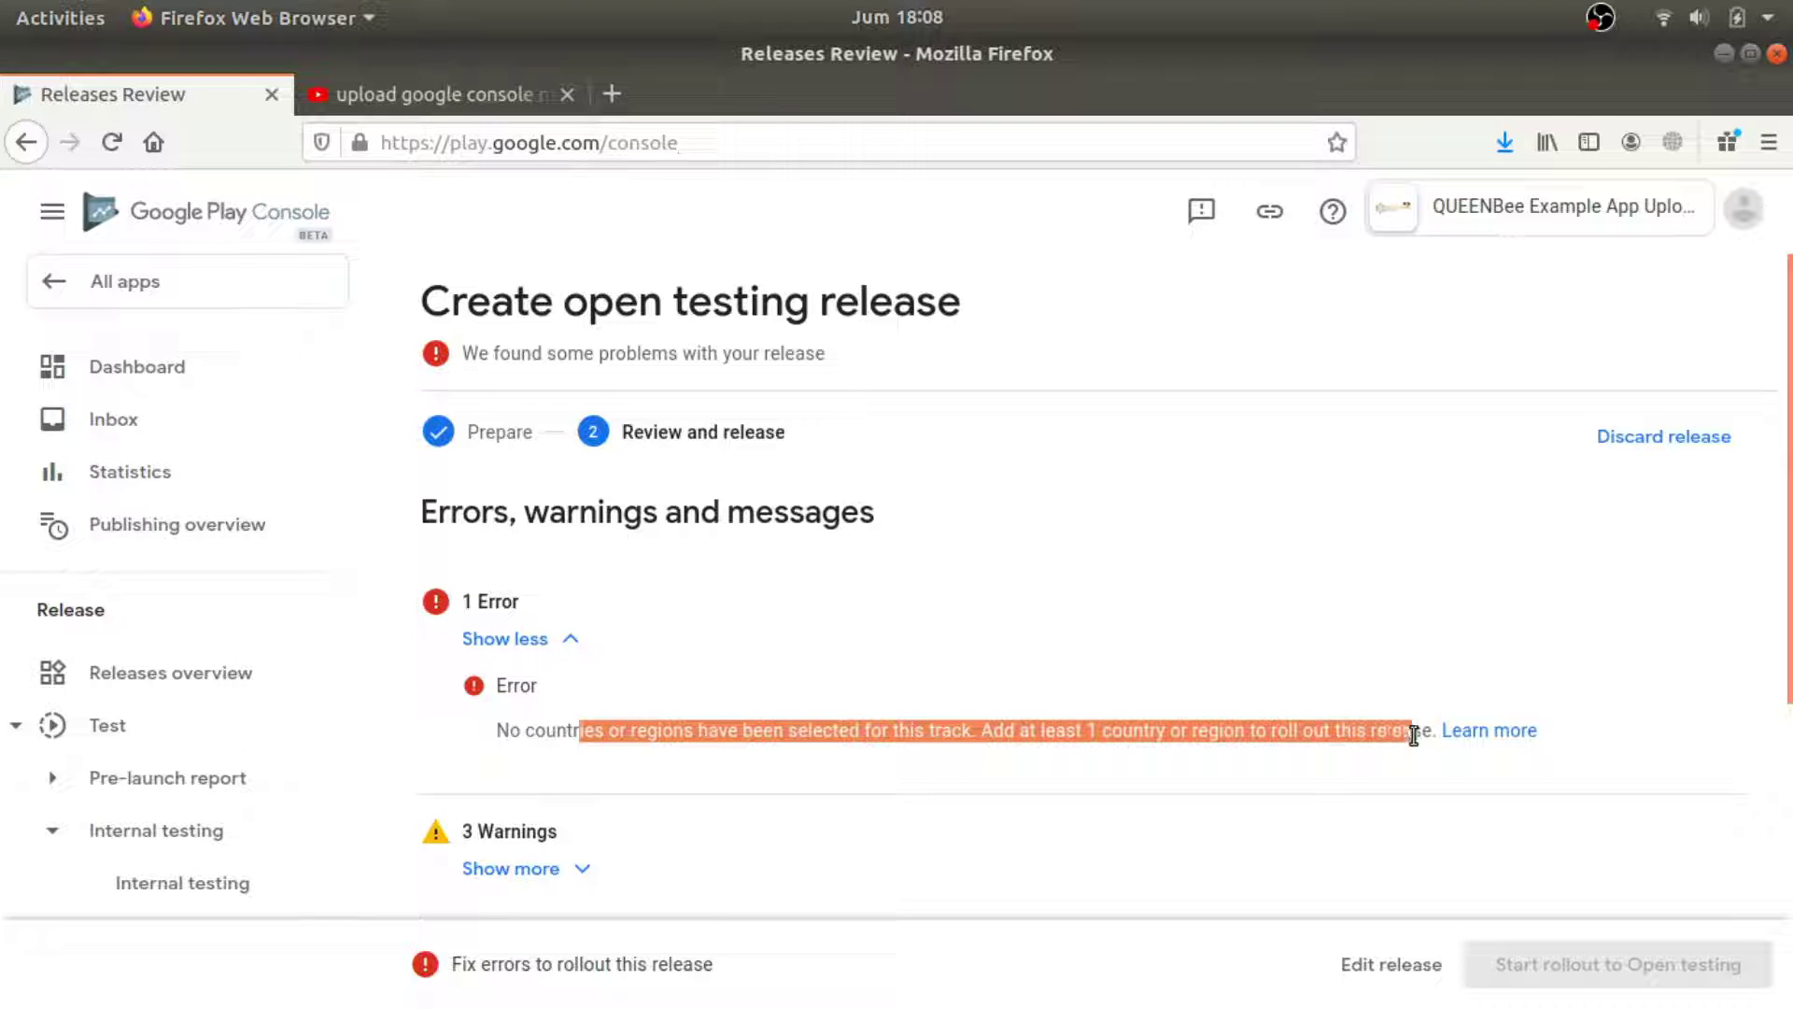
pyautogui.click(1076, 735)
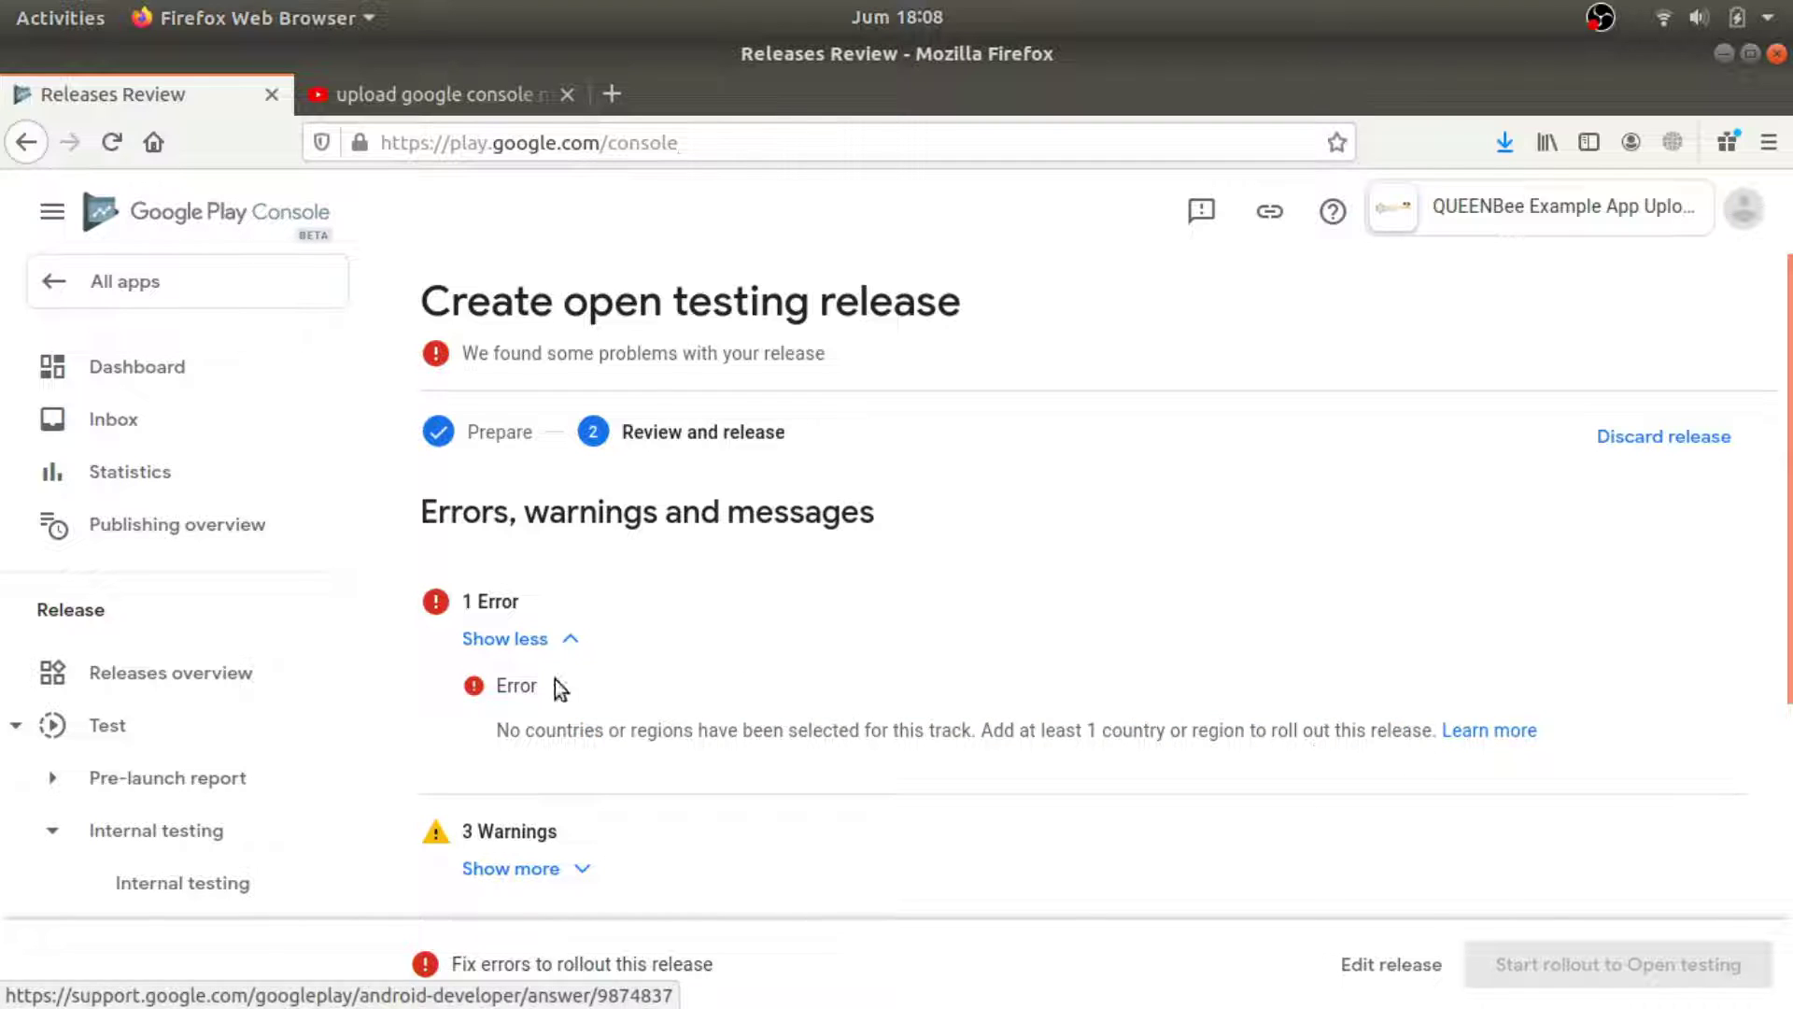
pyautogui.scroll(-5, 560, 638)
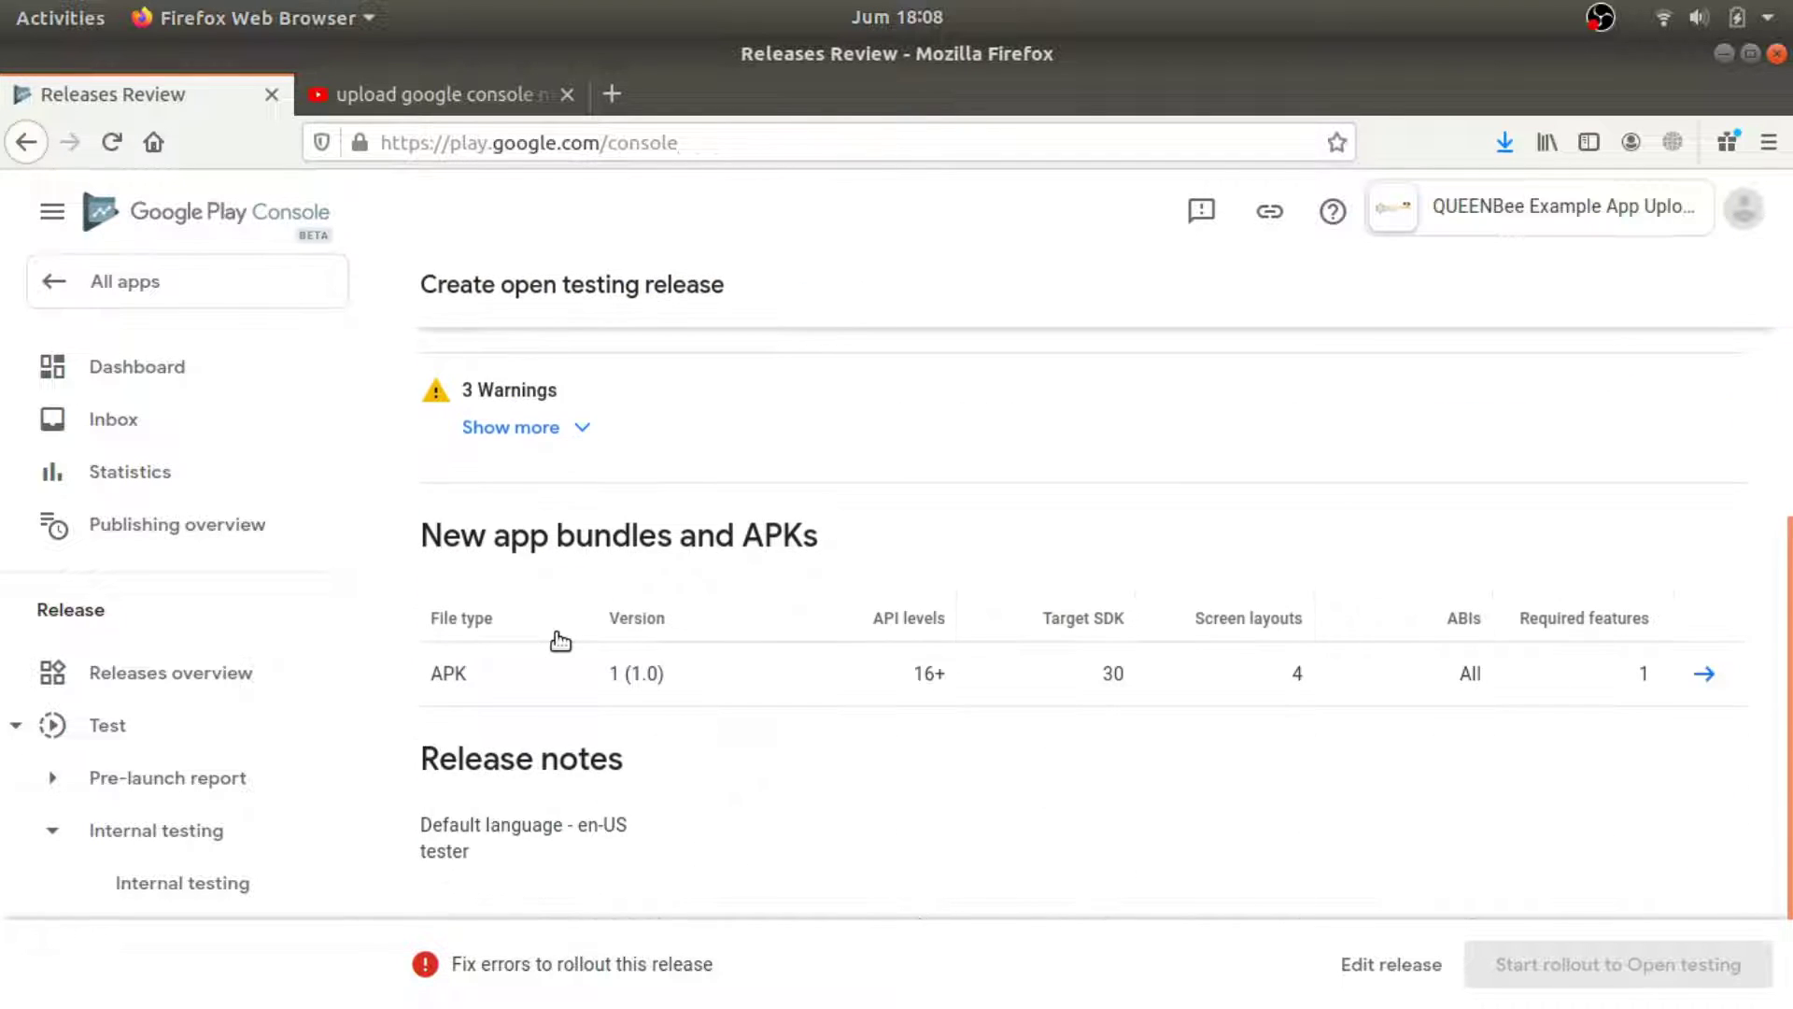
pyautogui.scroll(3, 560, 642)
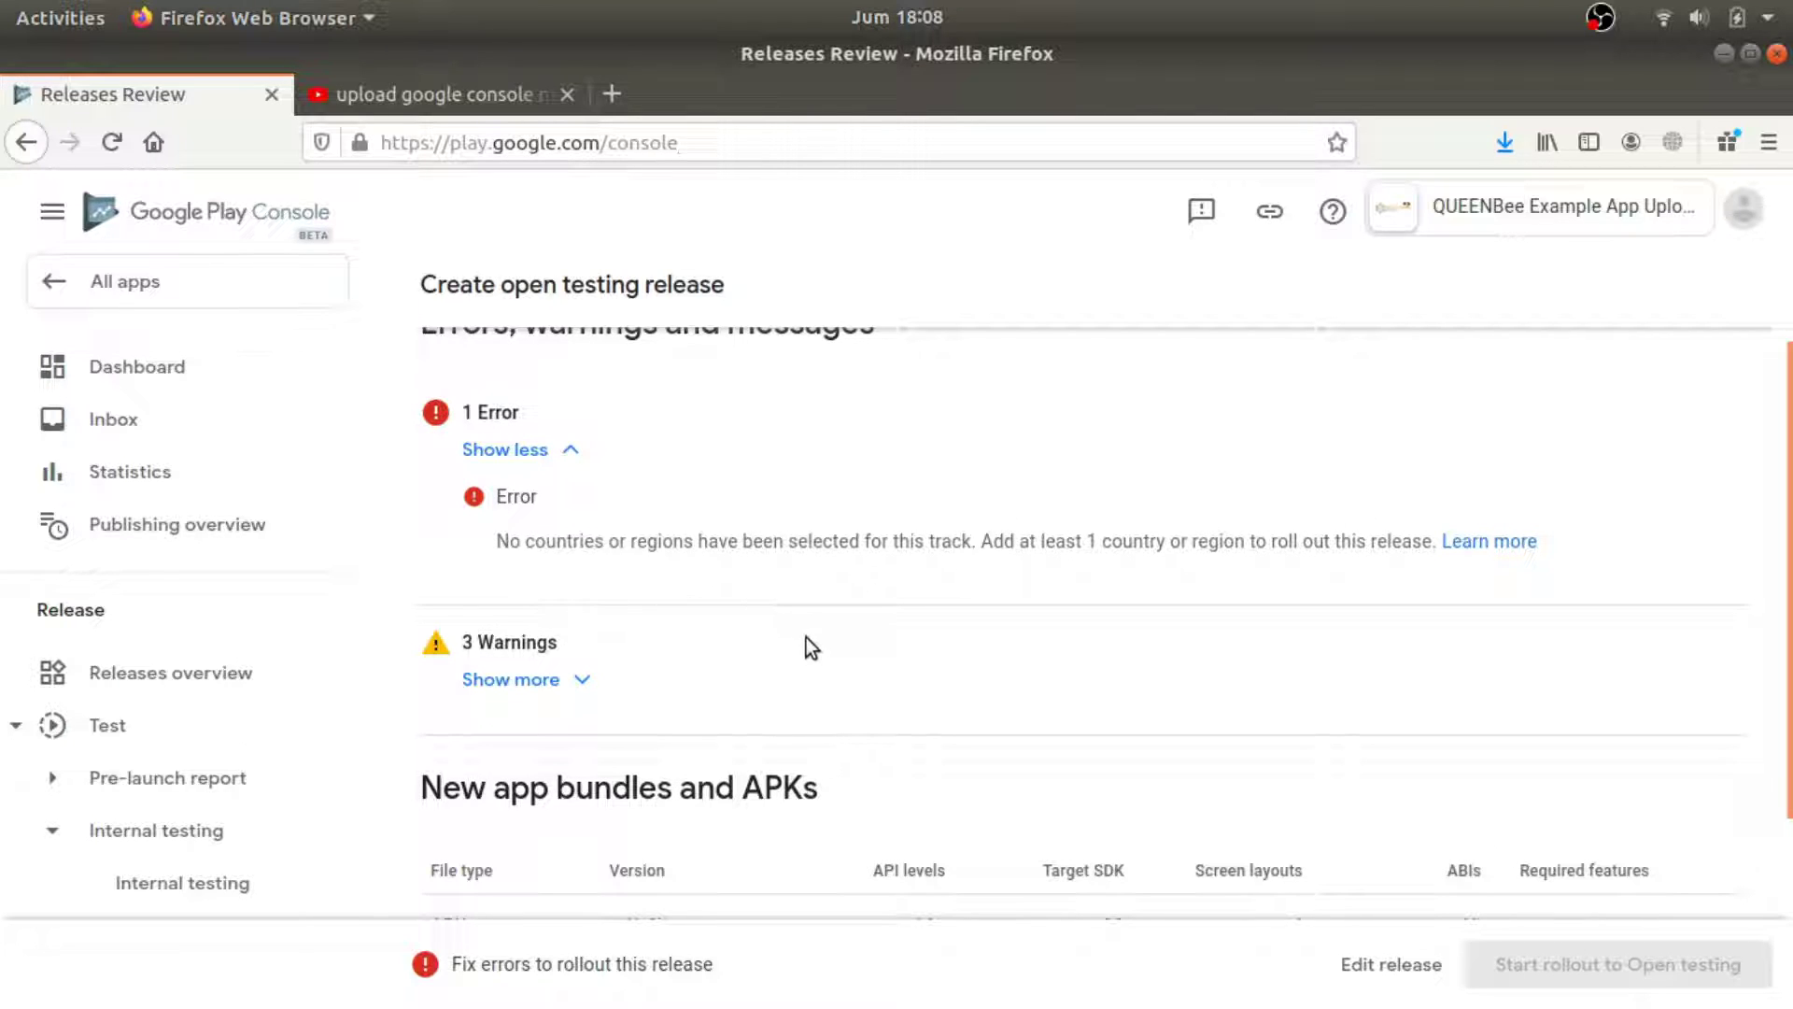
pyautogui.scroll(3, 603, 598)
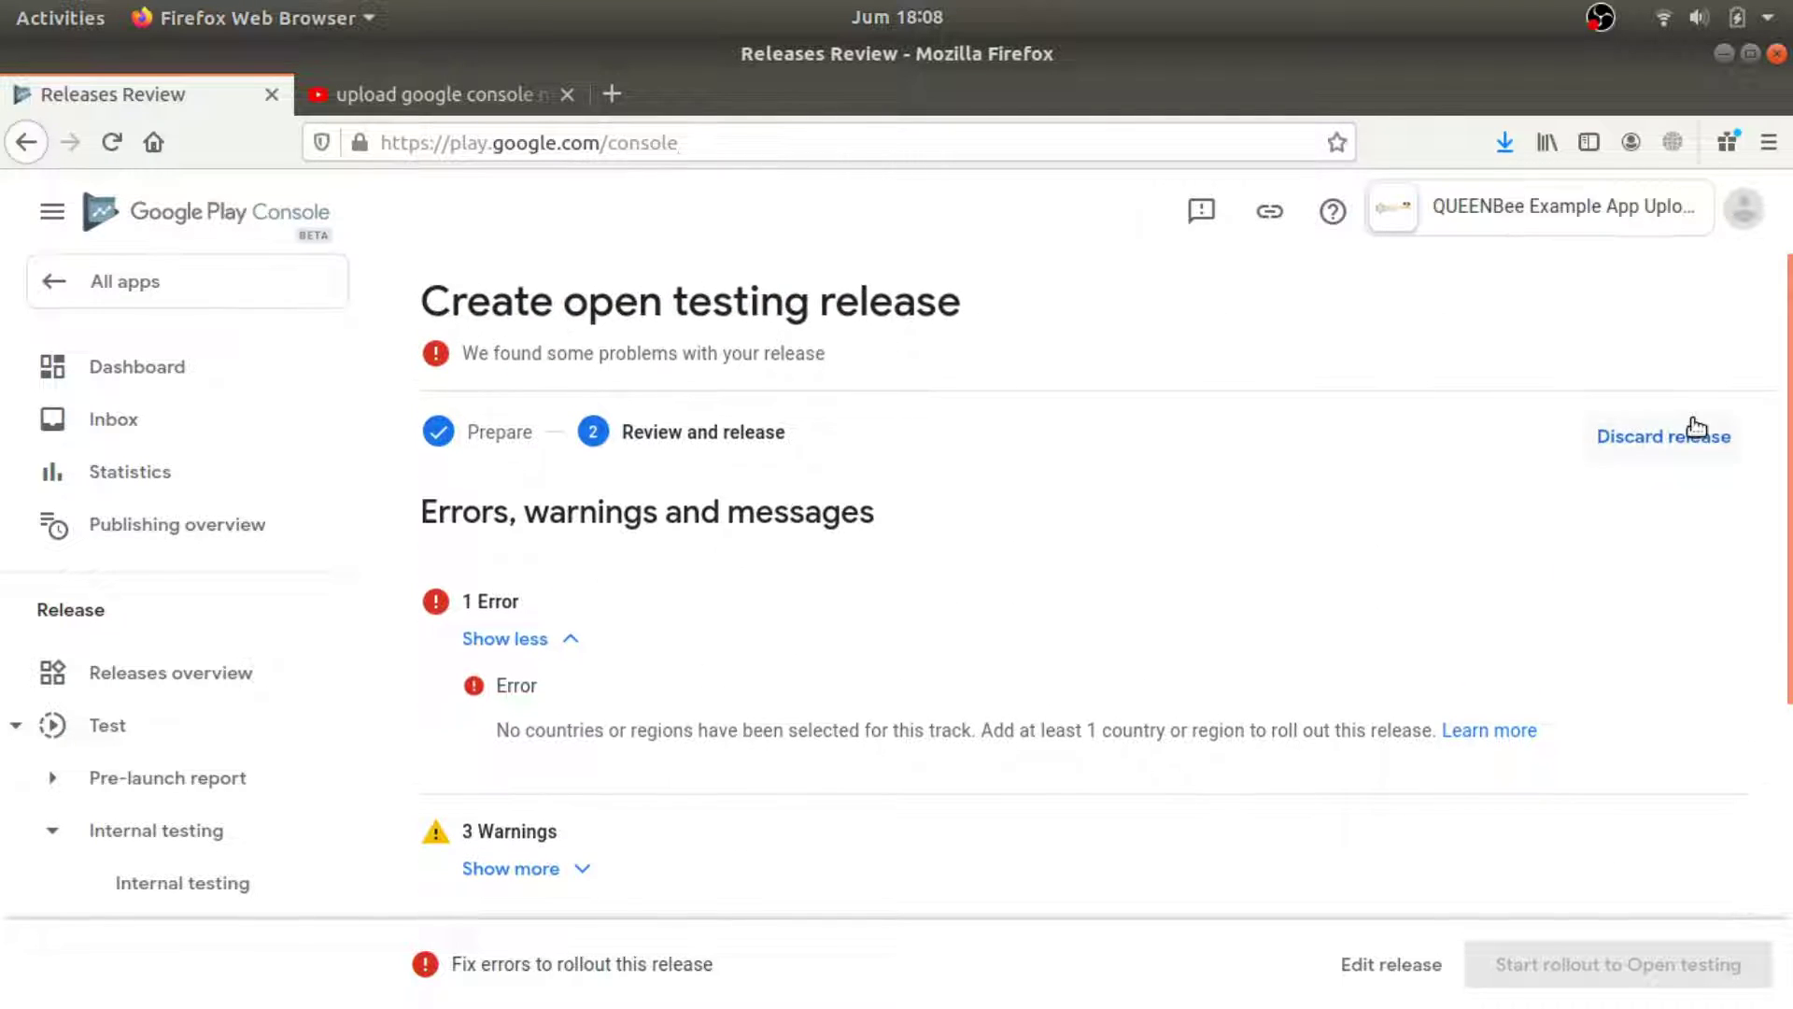
pyautogui.scroll(-2, 190, 523)
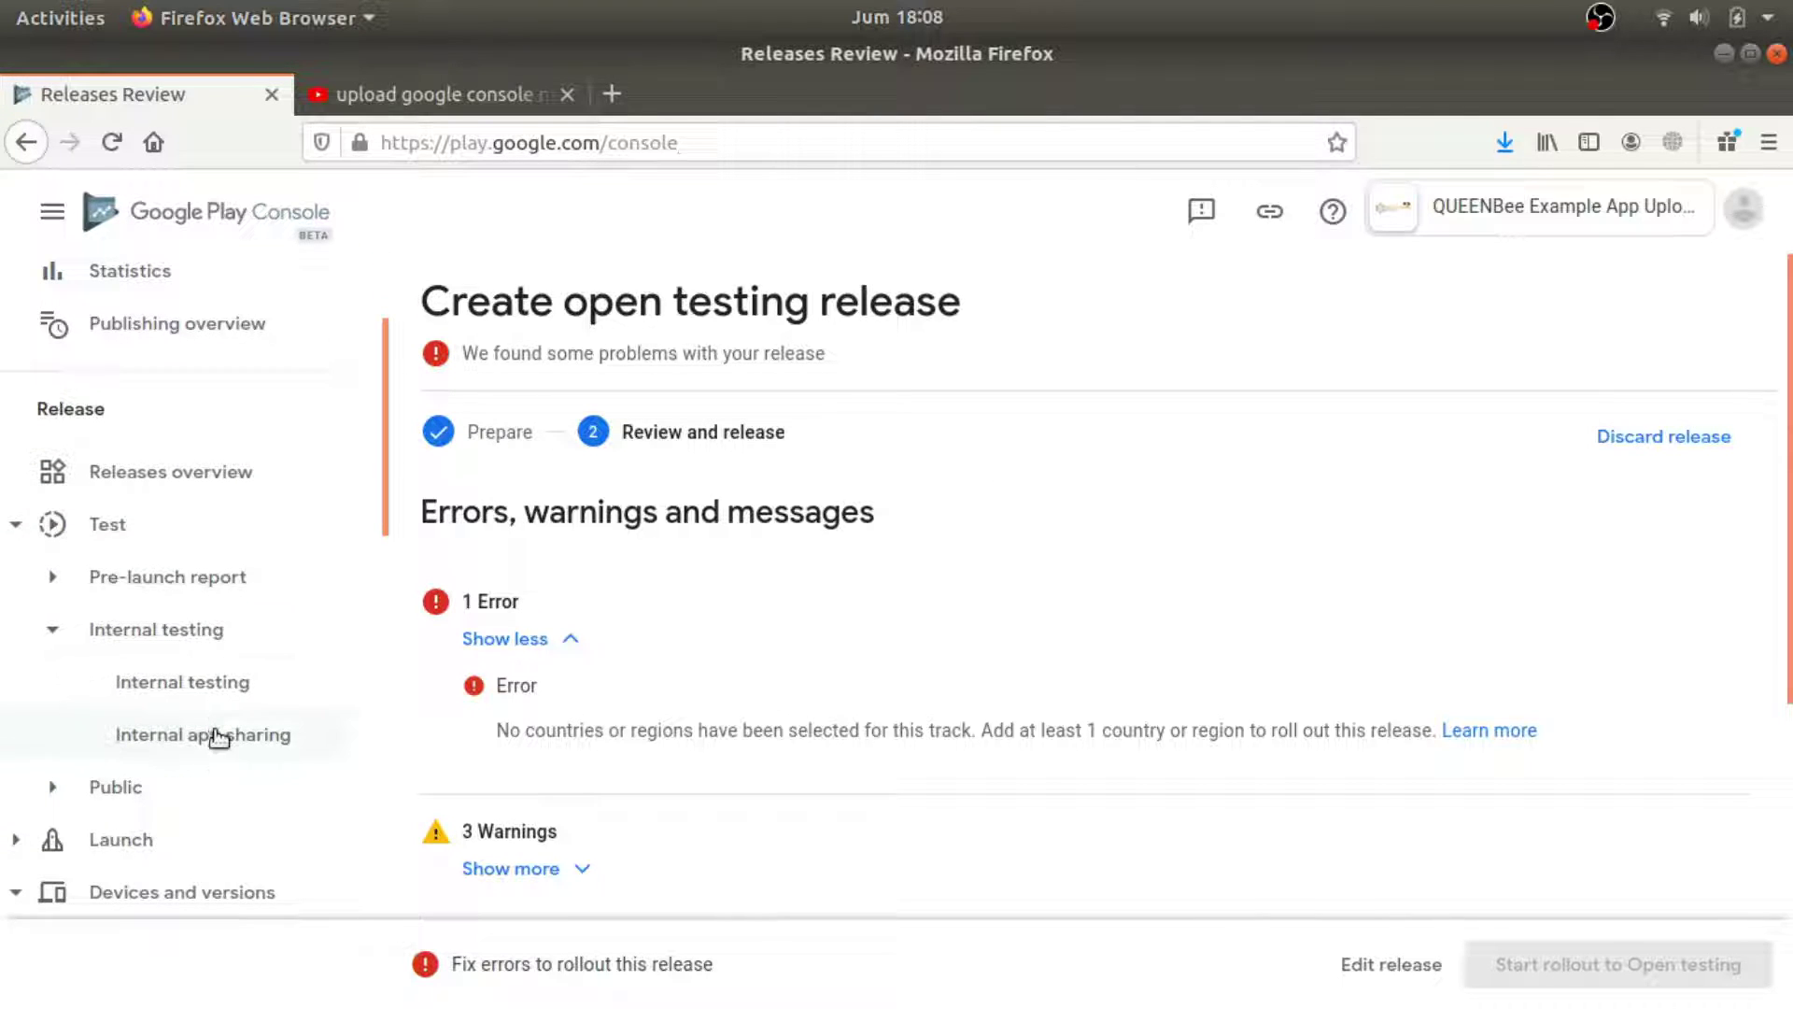
# Expand the Public testing tracks section in the sidebar.
pyautogui.click(59, 792)
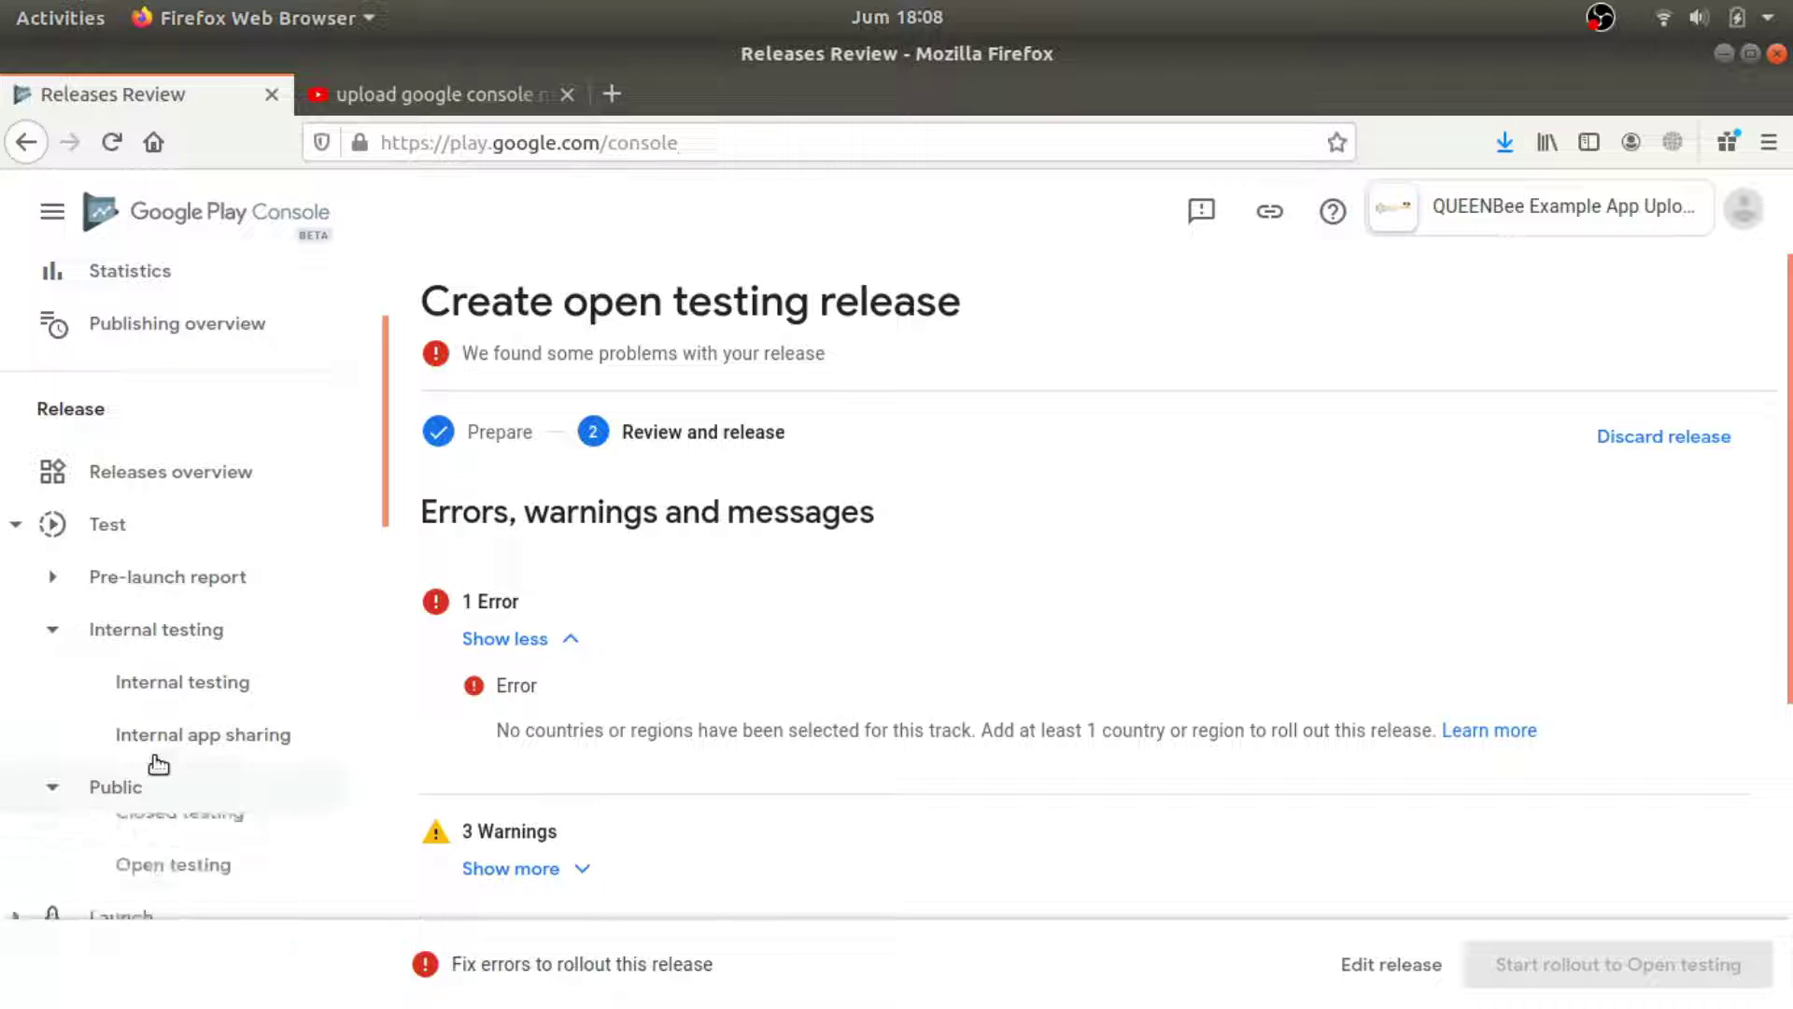
pyautogui.scroll(-1, 180, 753)
pyautogui.rightClick(192, 702)
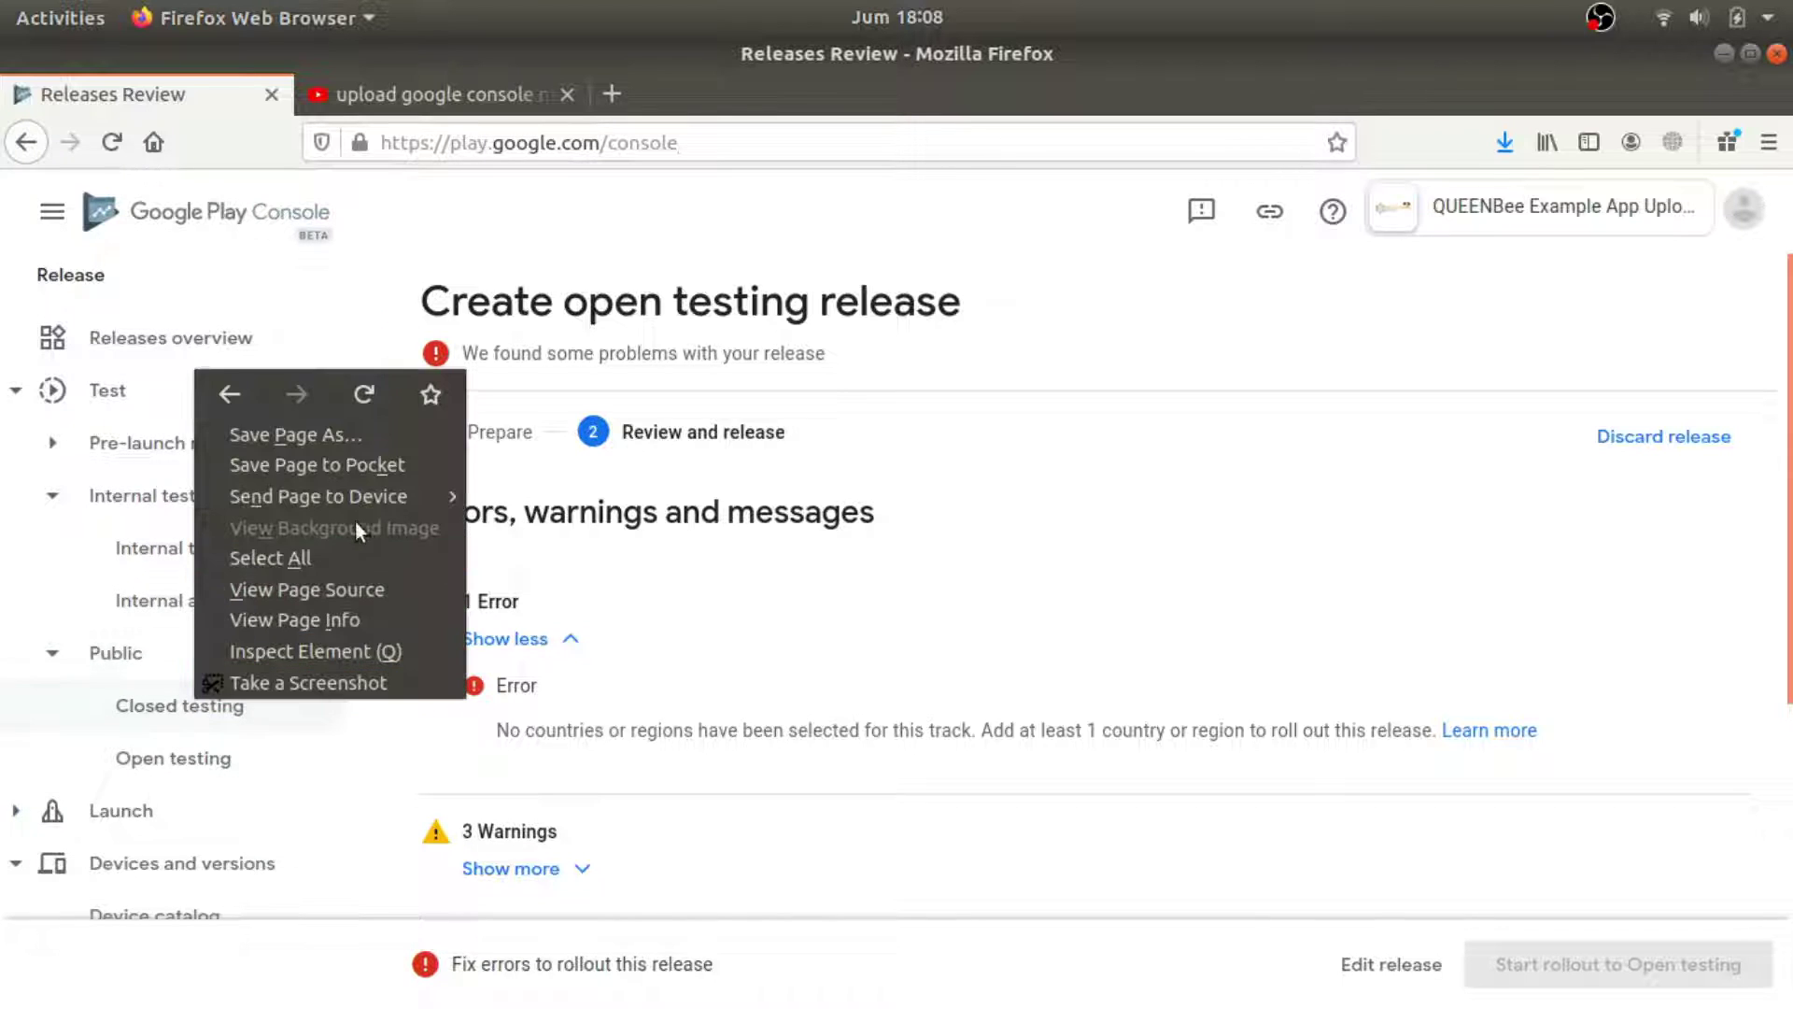
# Go to Closed testing and open the Alpha track's management page.
pyautogui.click(119, 710)
pyautogui.click(274, 724)
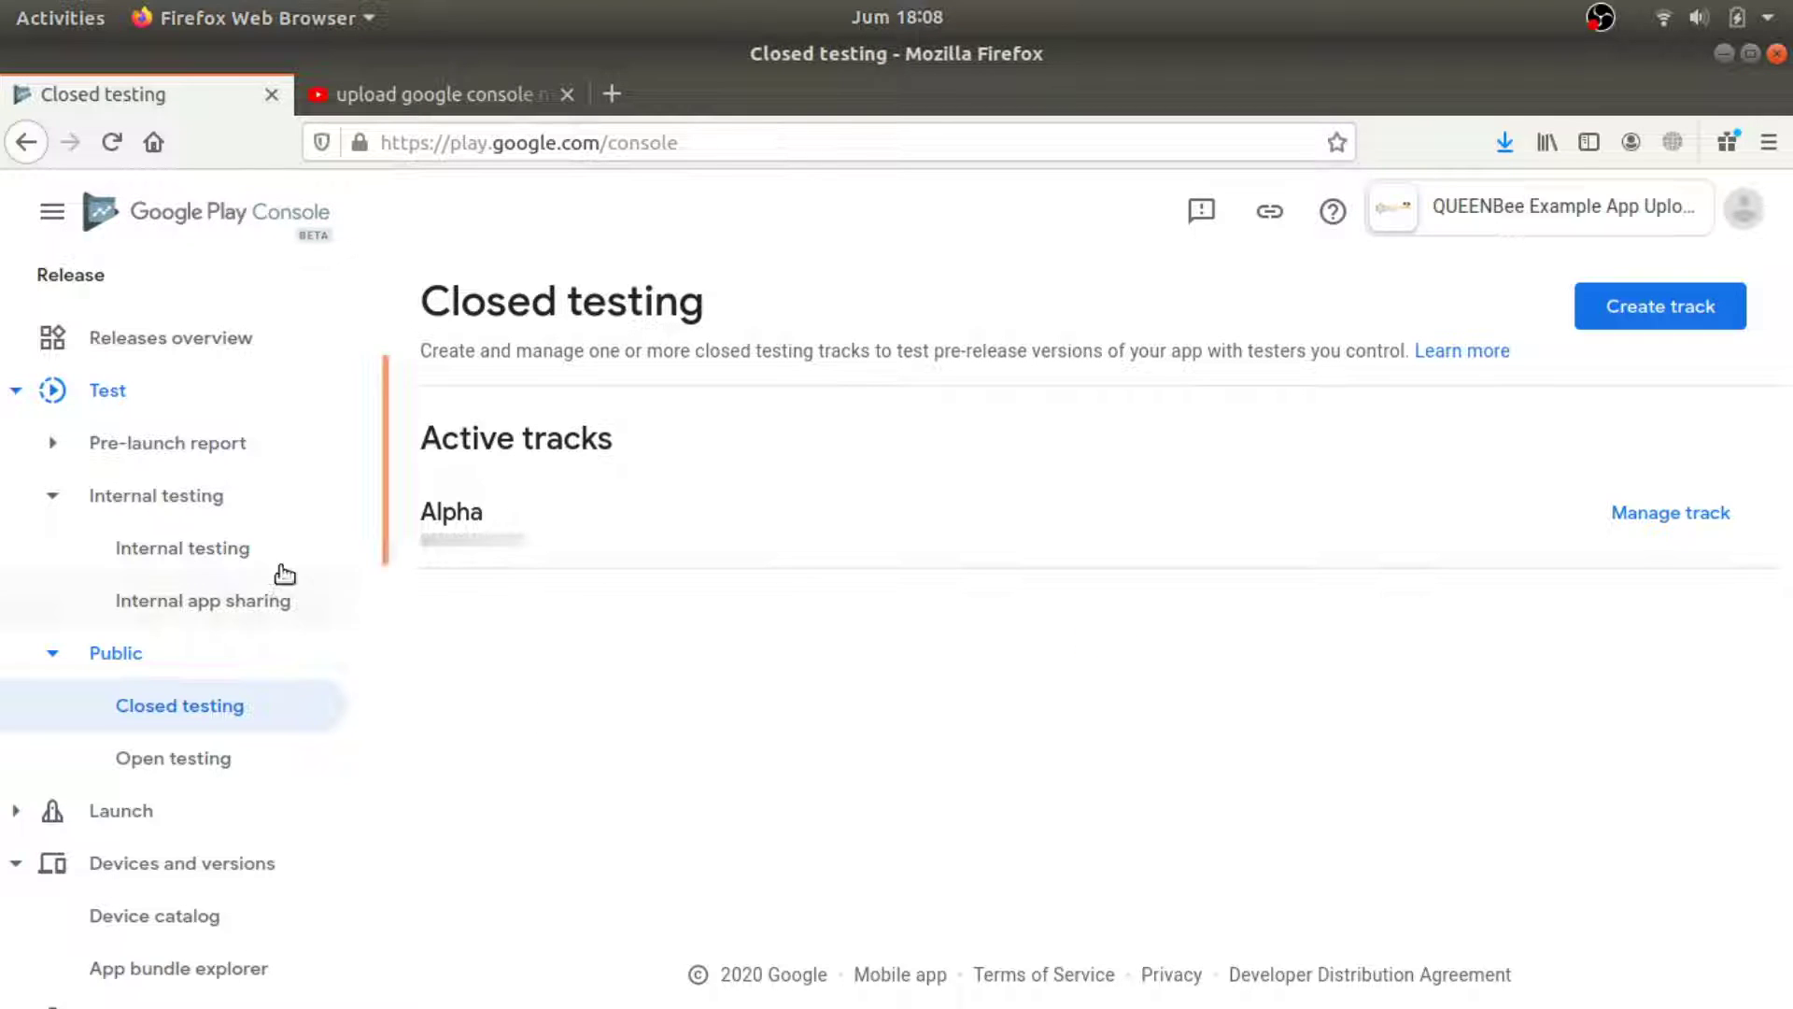
pyautogui.click(50, 445)
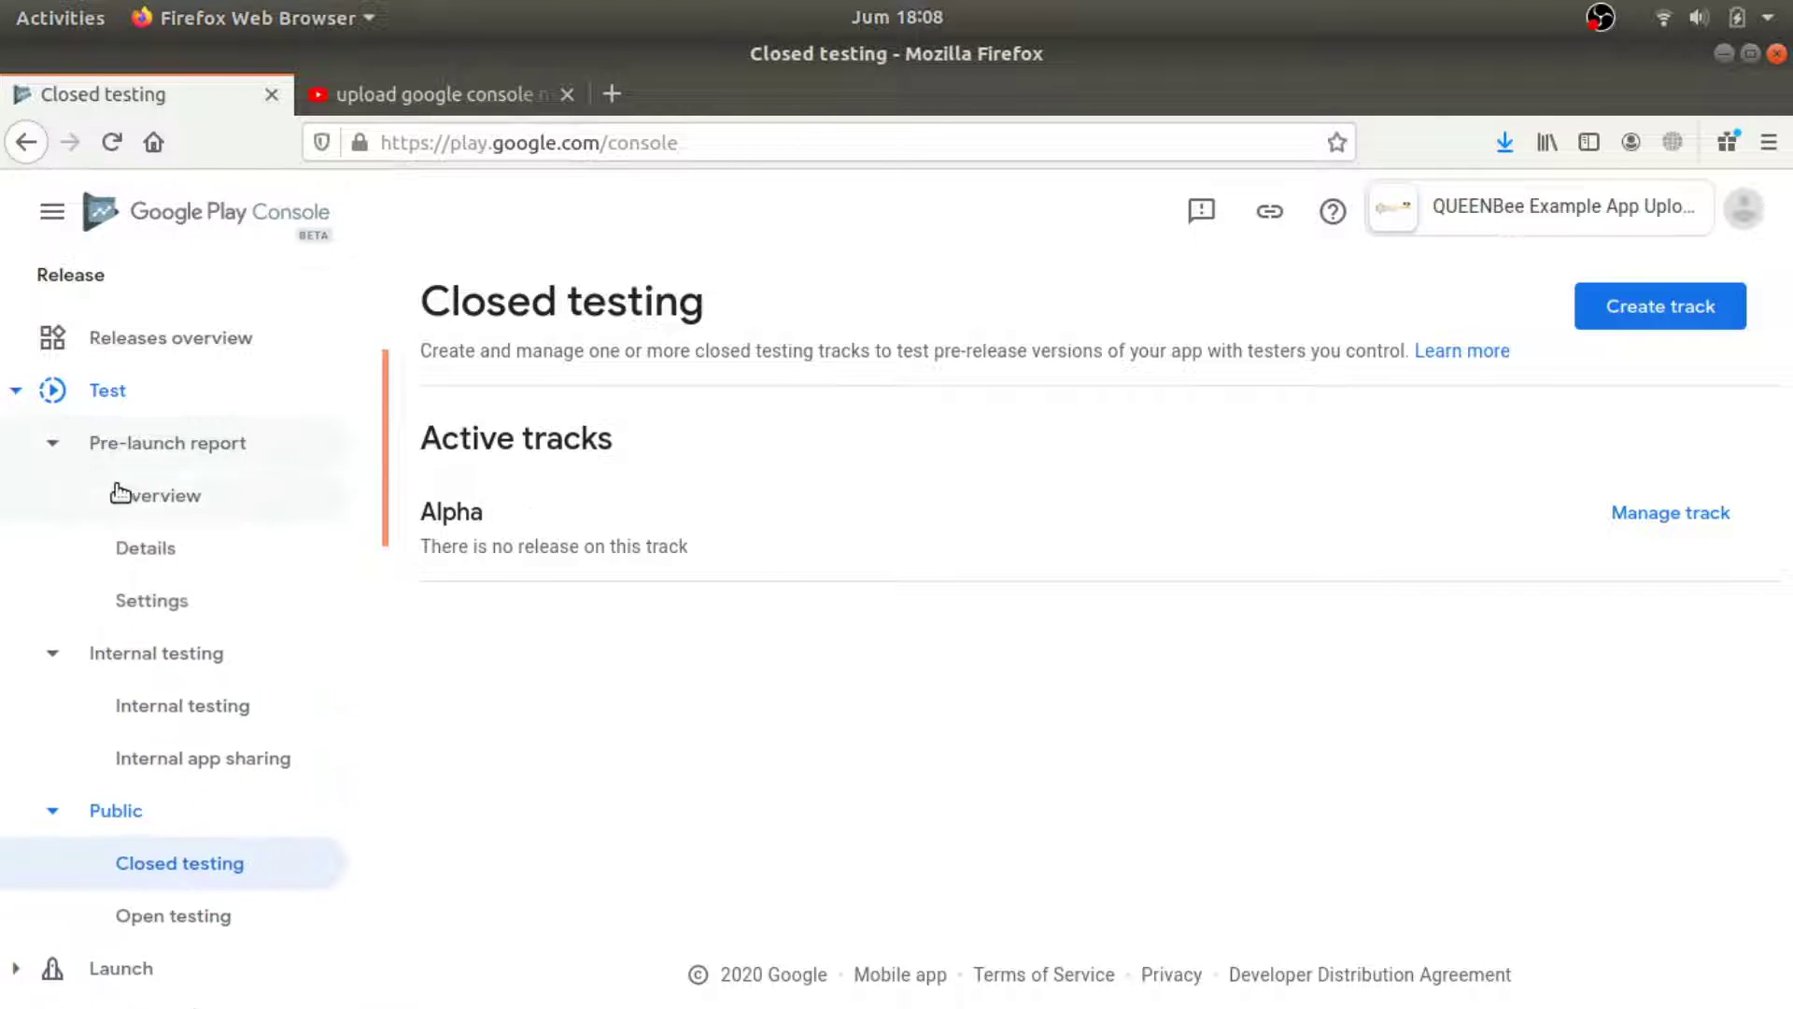
pyautogui.click(1701, 513)
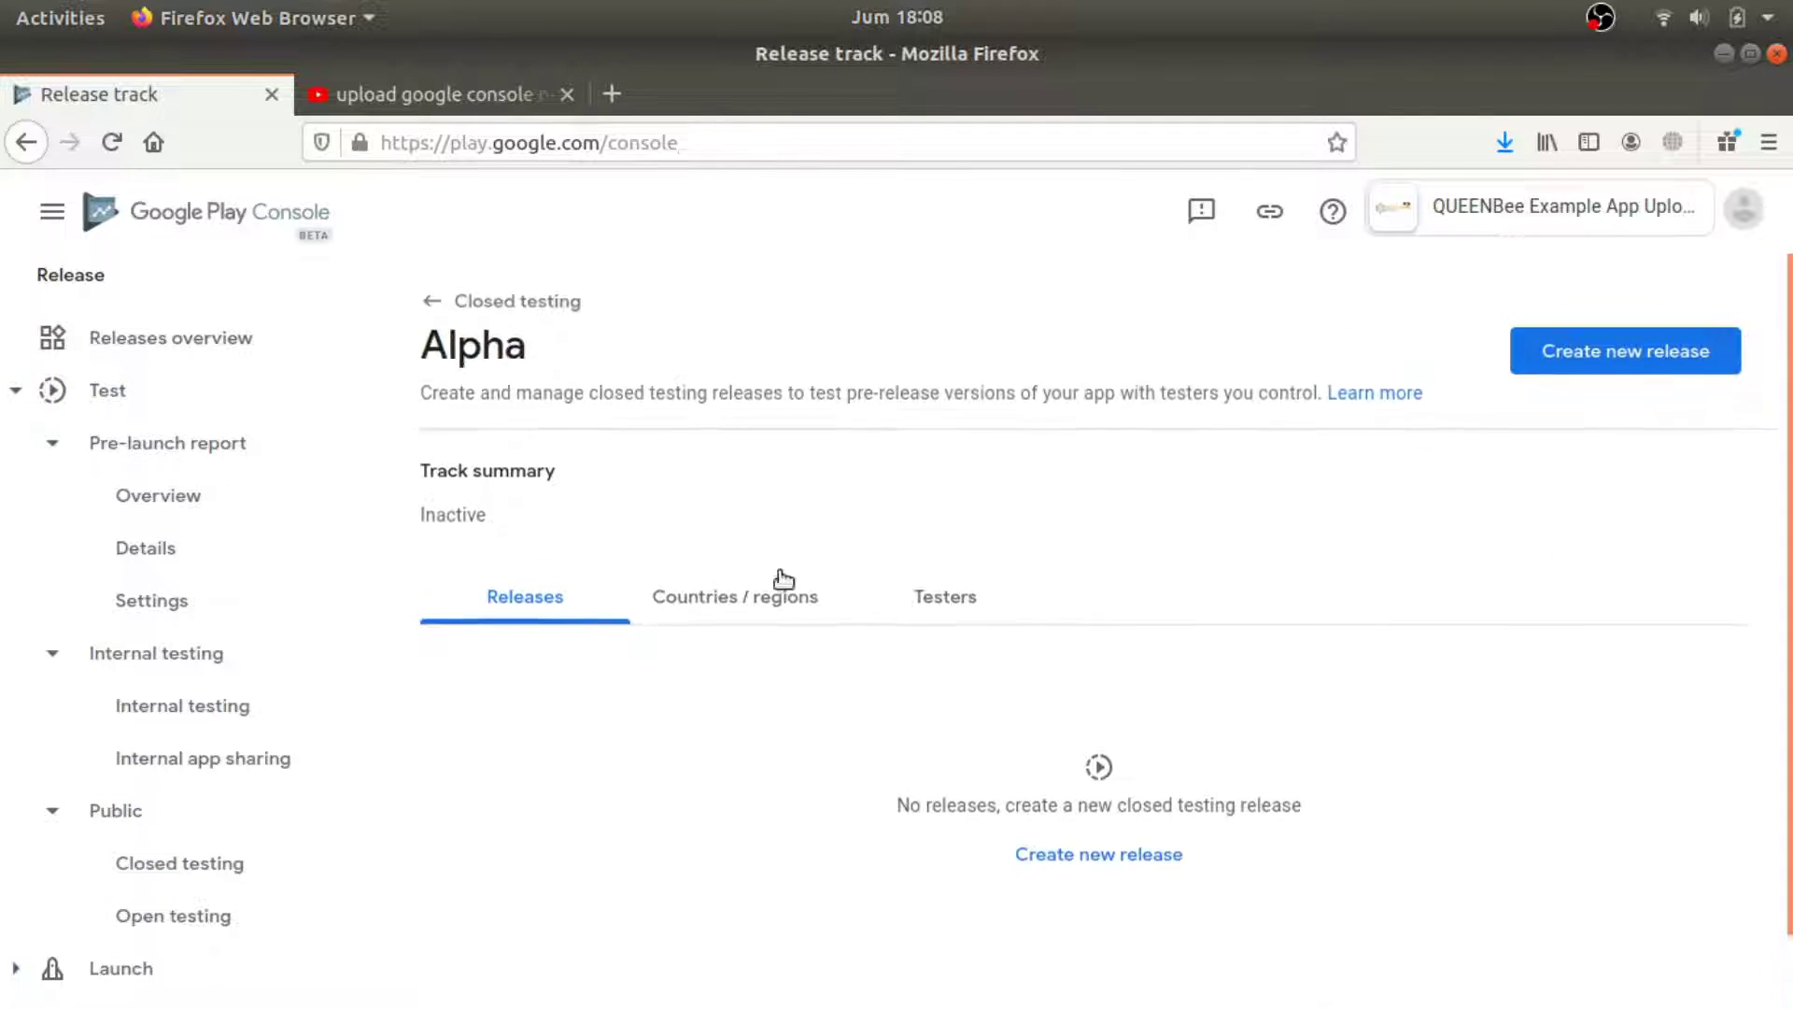
# Add all 150 countries and regions to the Alpha track, then start a new release.
pyautogui.click(733, 605)
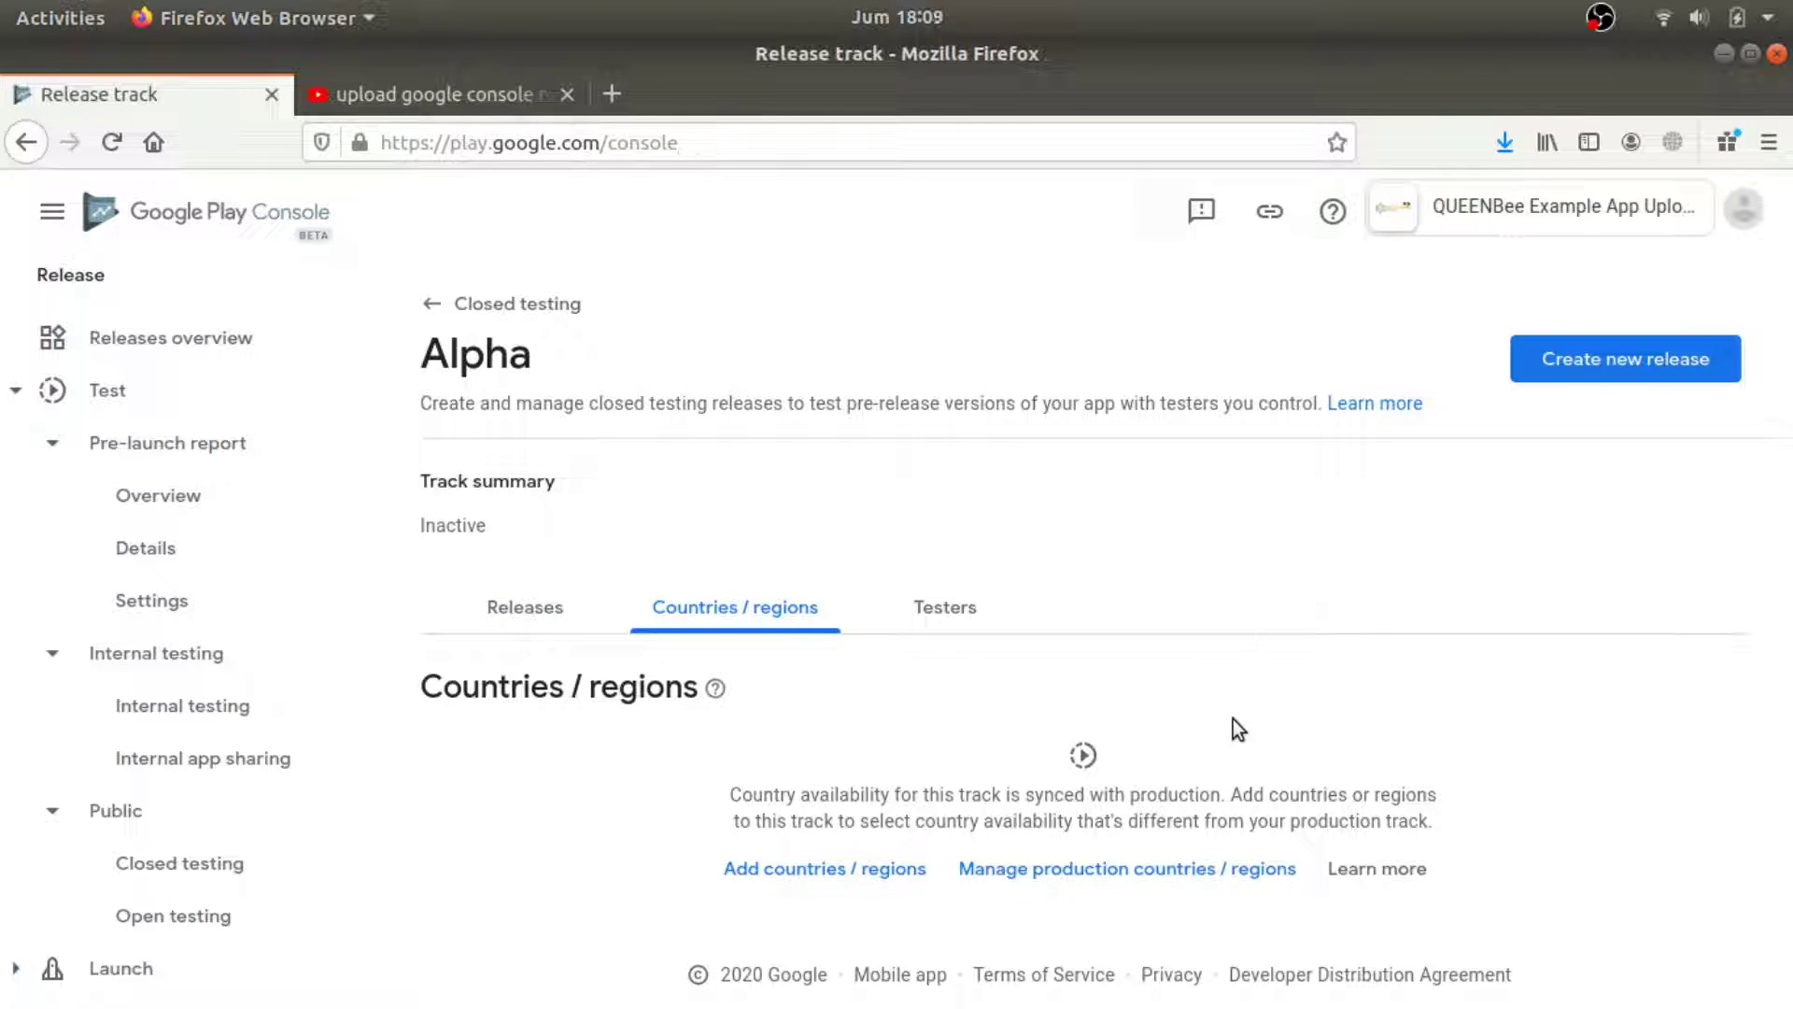
pyautogui.click(883, 867)
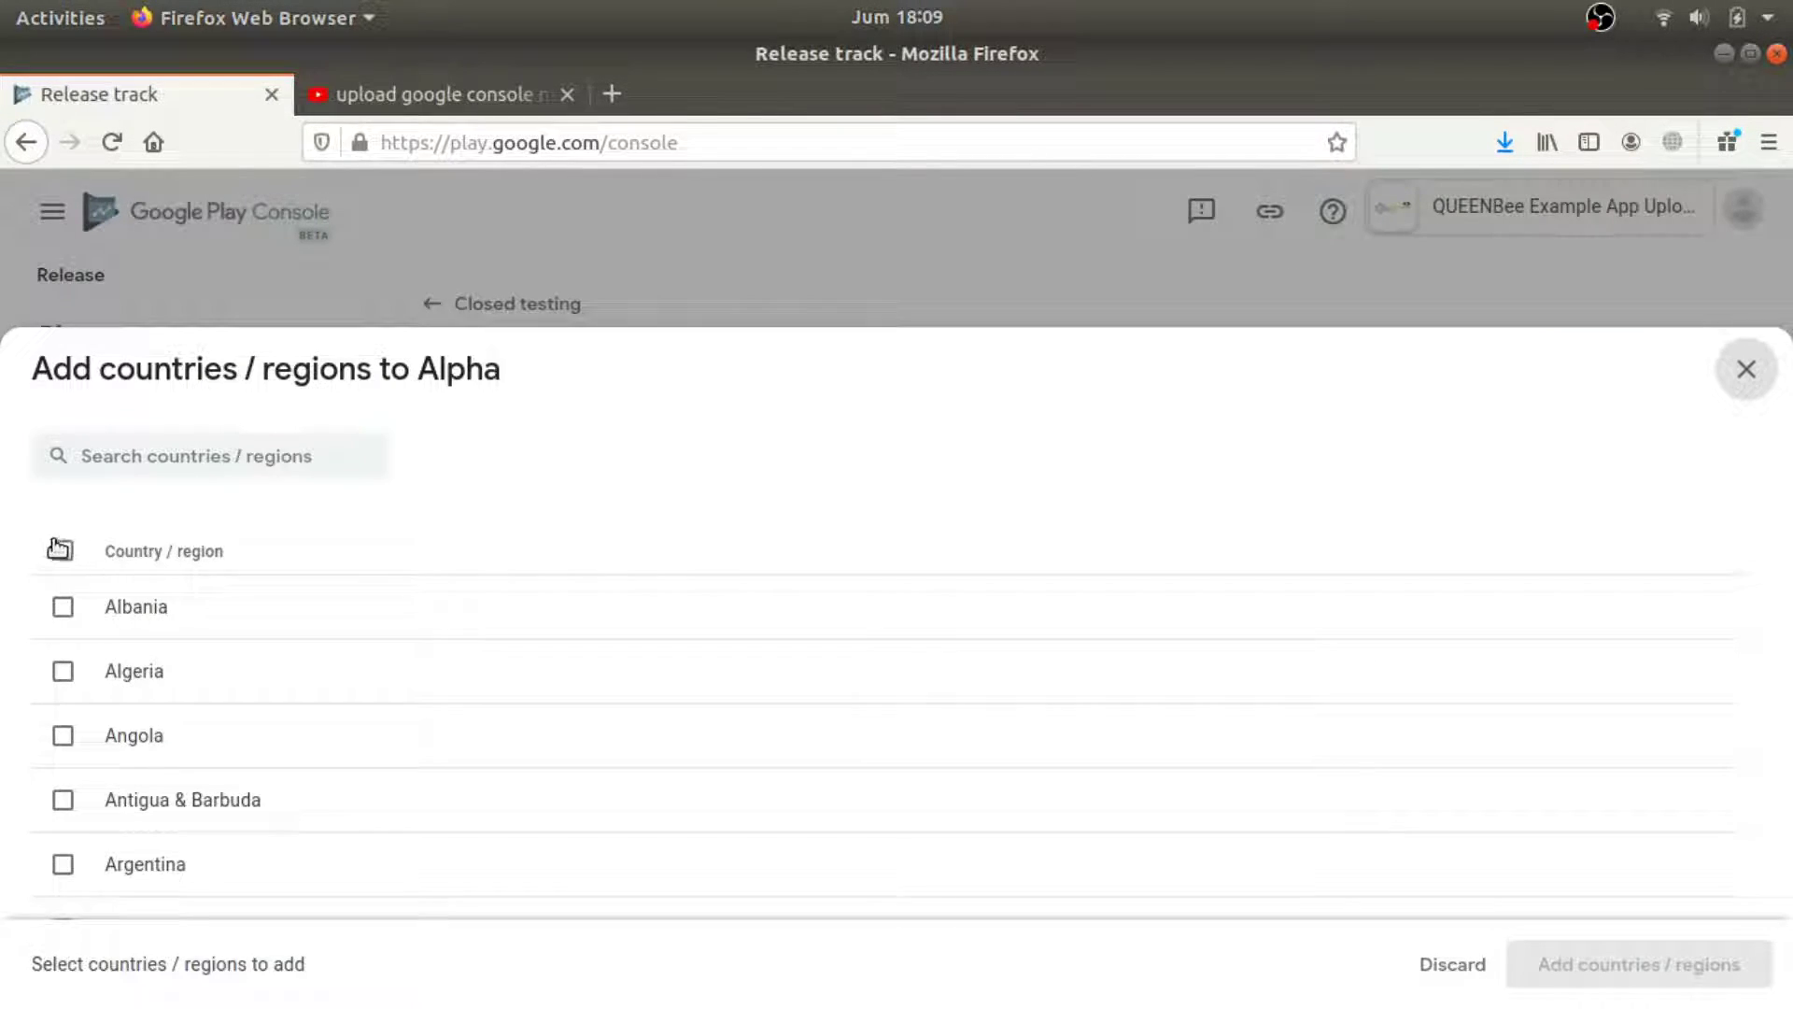
pyautogui.click(63, 550)
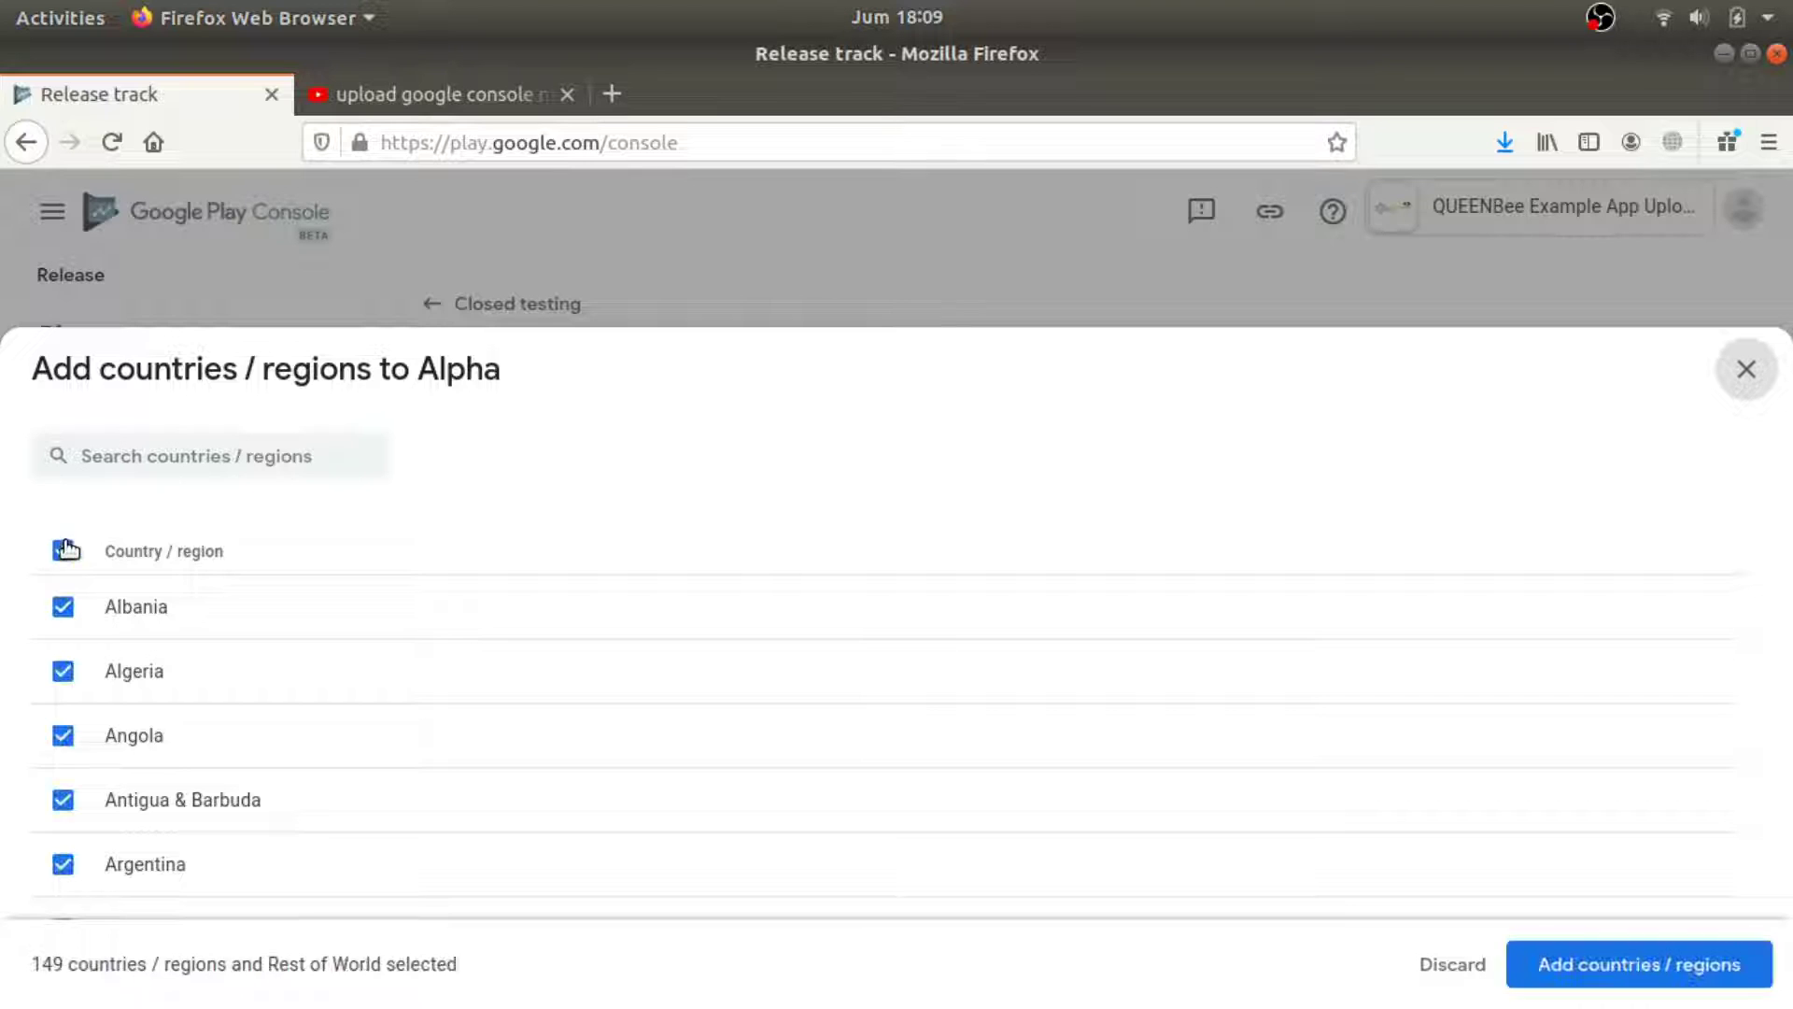
pyautogui.click(1714, 967)
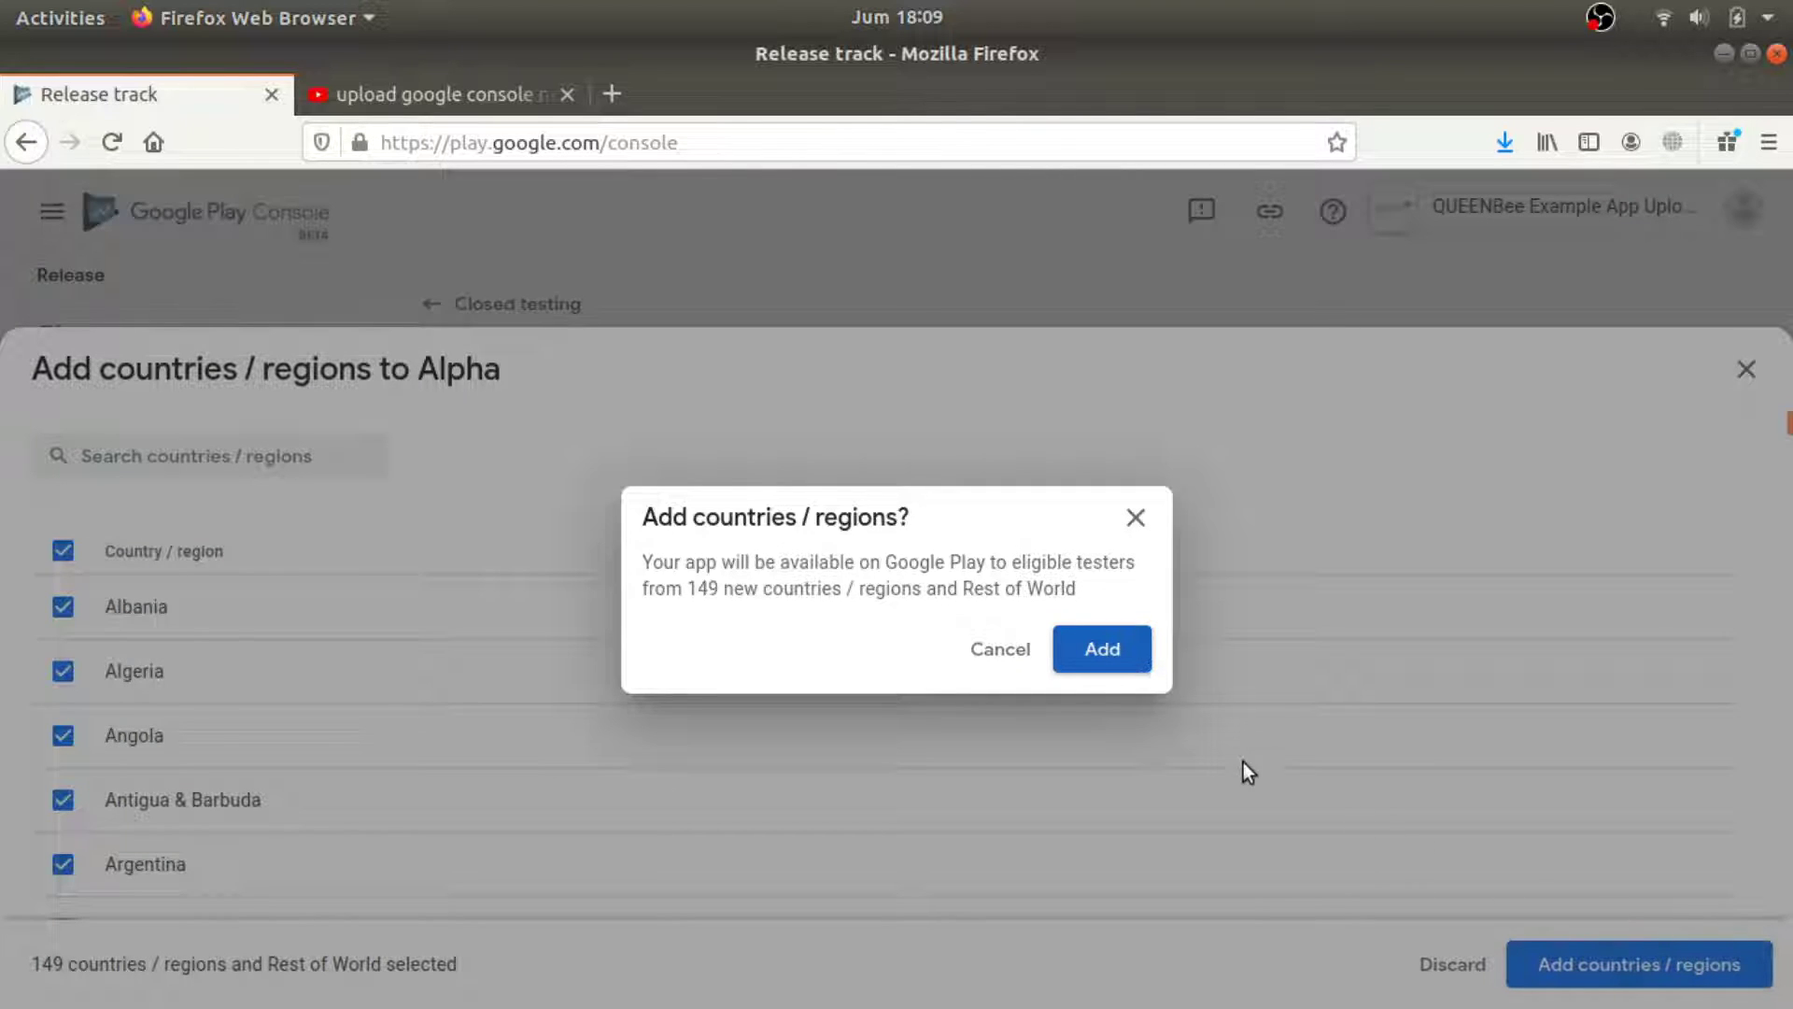
pyautogui.click(1104, 658)
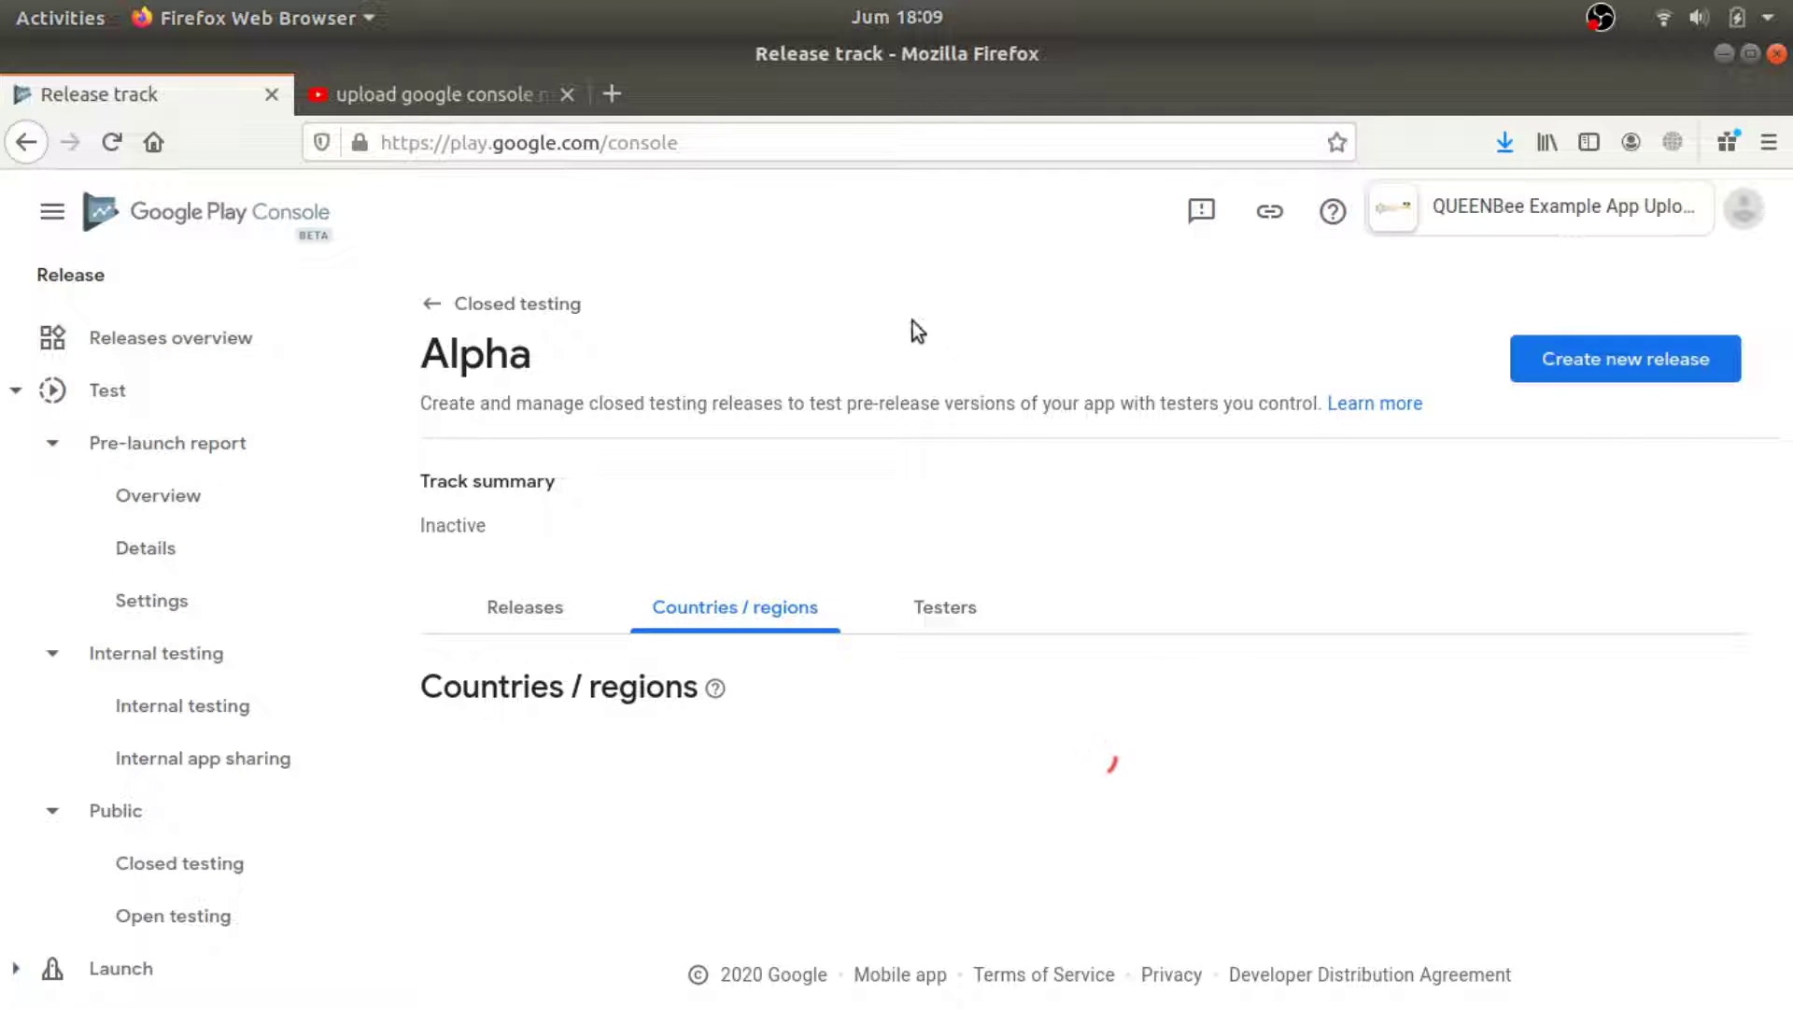
pyautogui.scroll(-4, 962, 407)
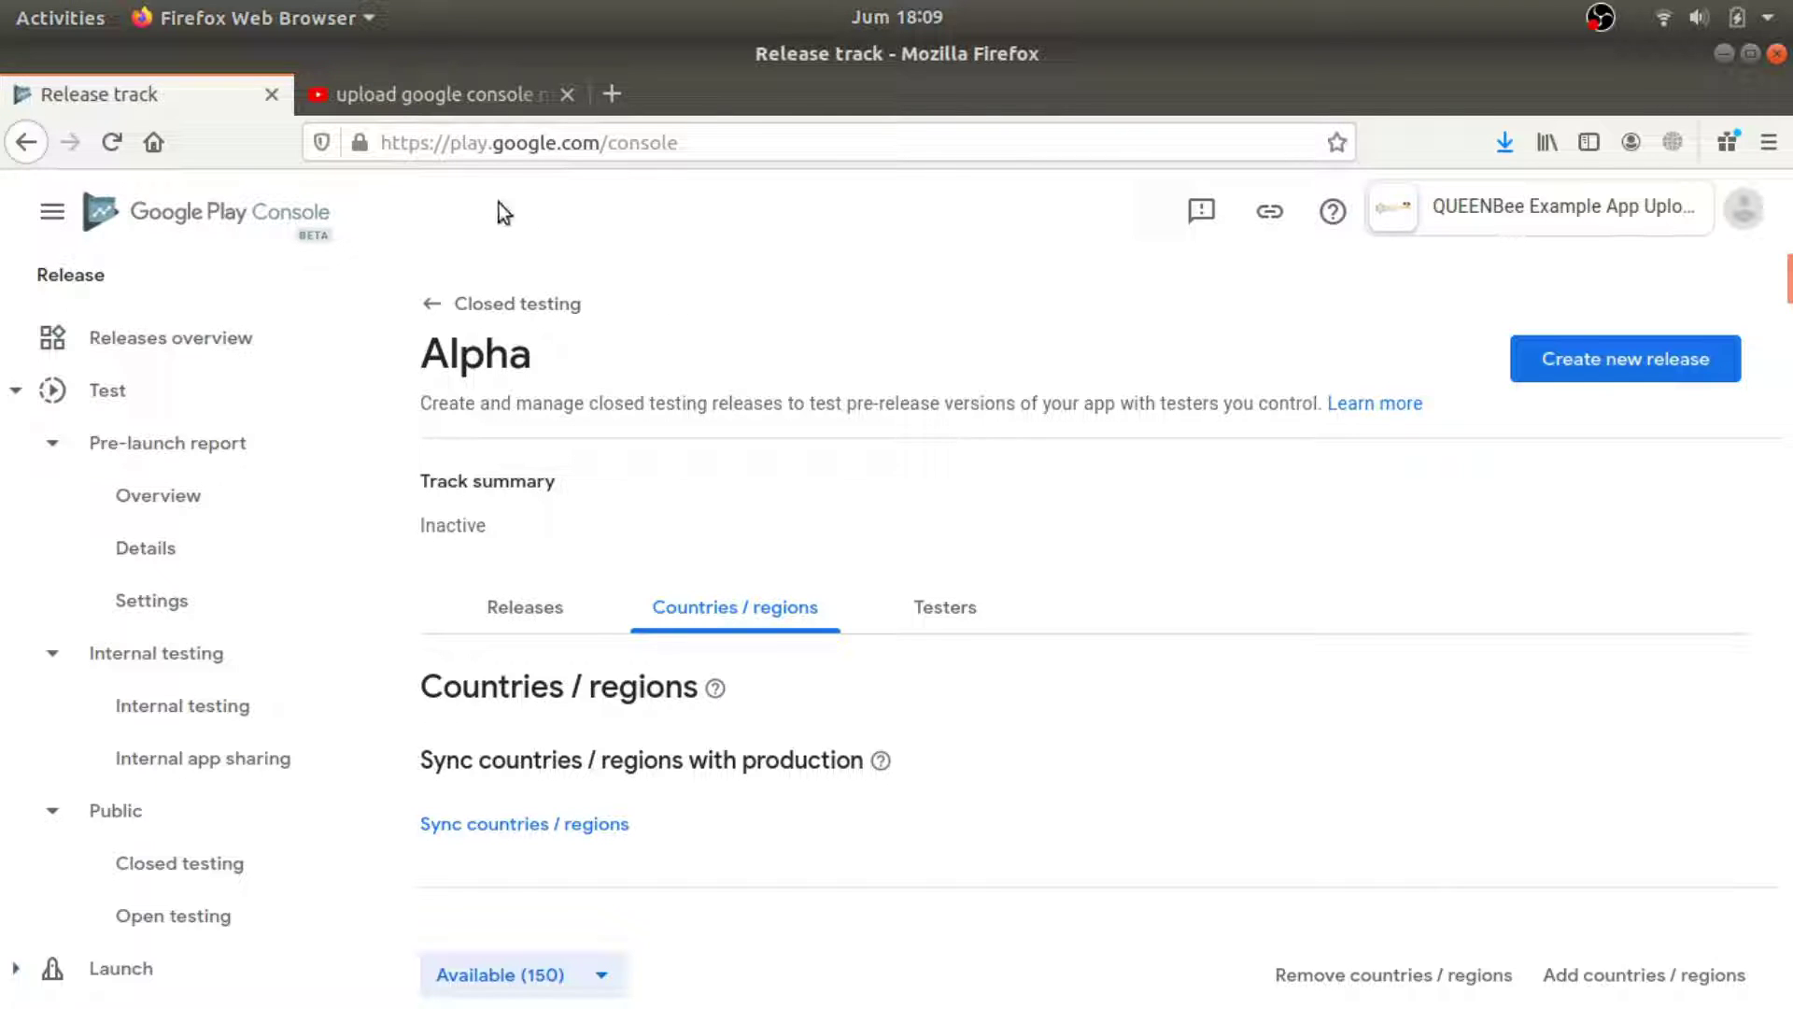
pyautogui.scroll(-5, 1521, 478)
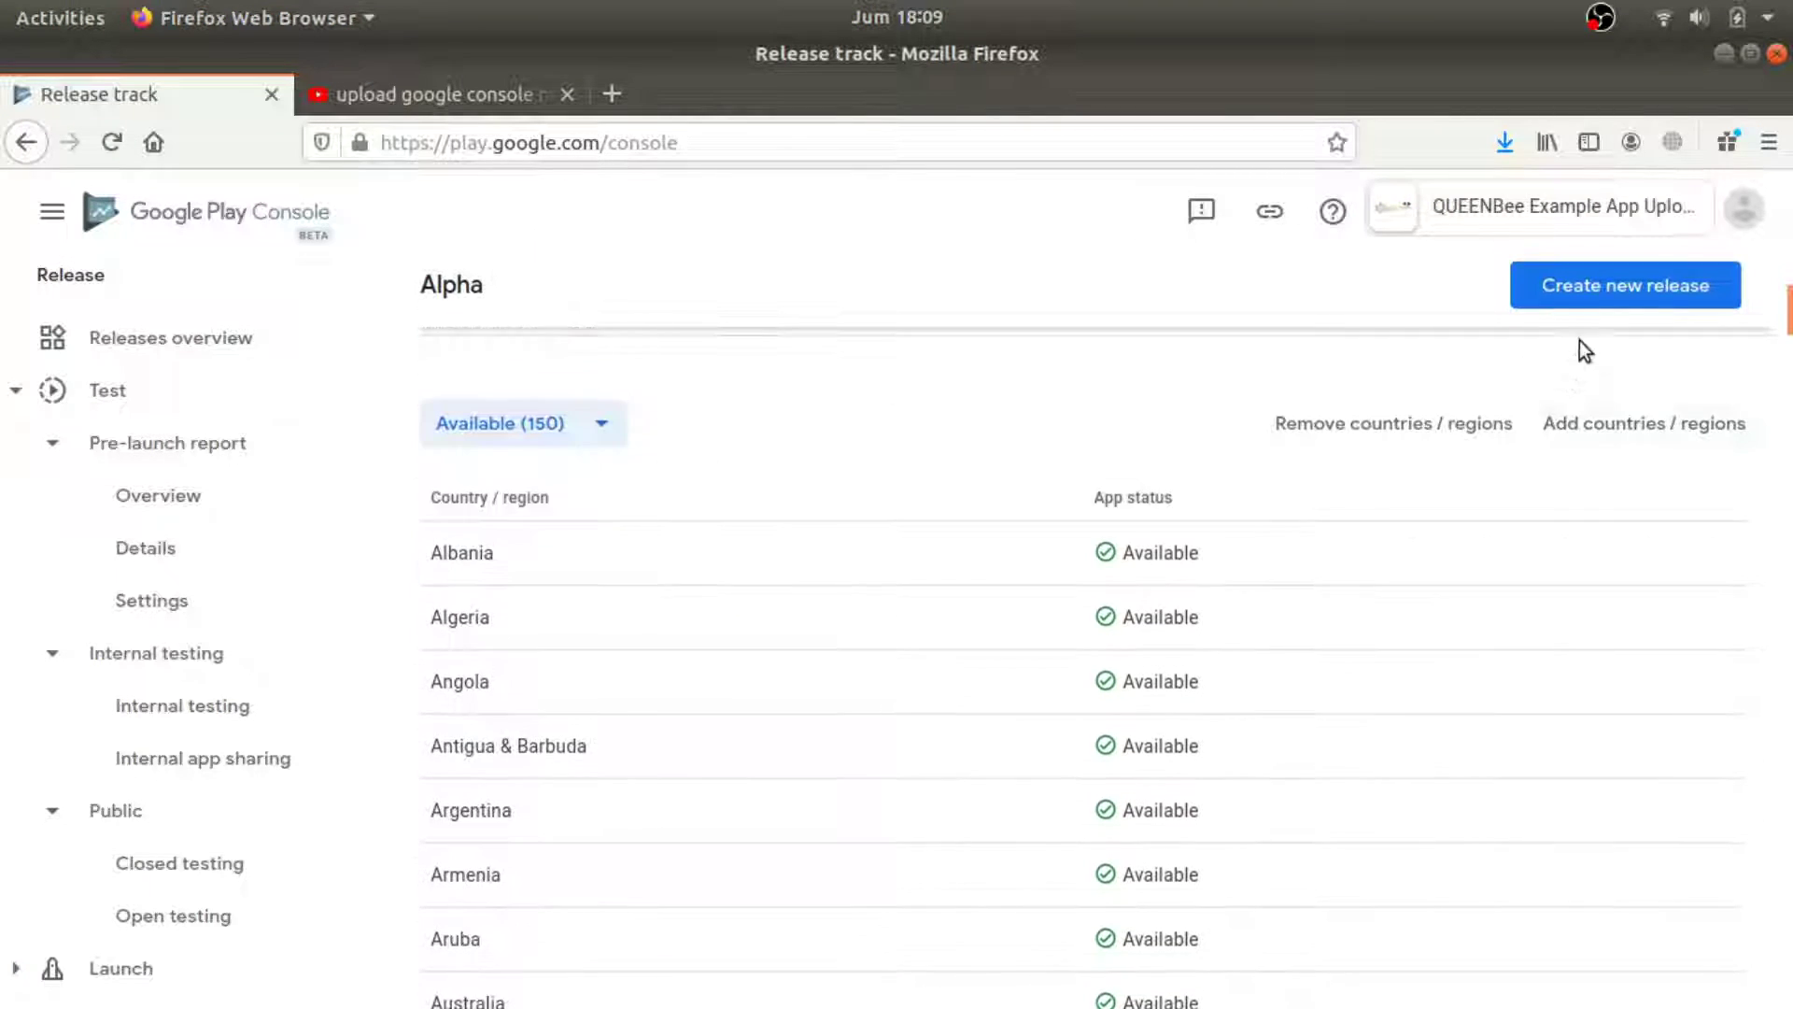
pyautogui.click(1601, 289)
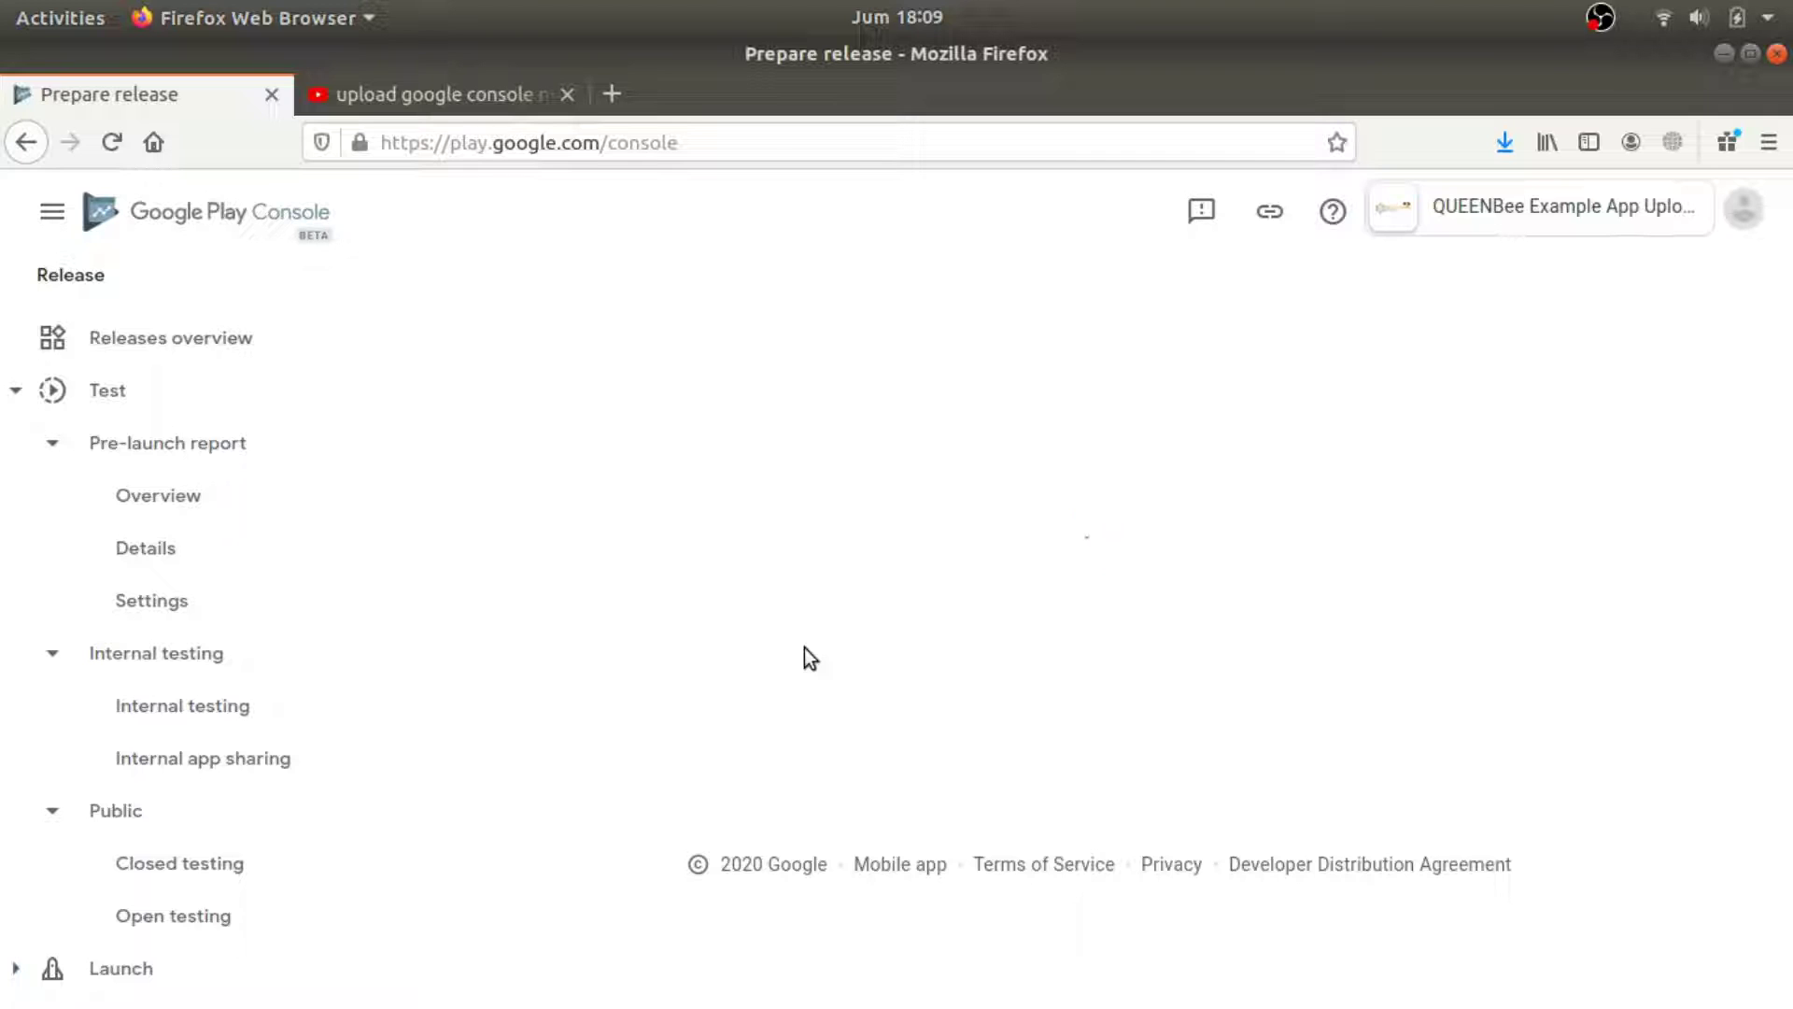
# Add the version 1.0 APK from the library to the Alpha release.
pyautogui.scroll(-4, 817, 699)
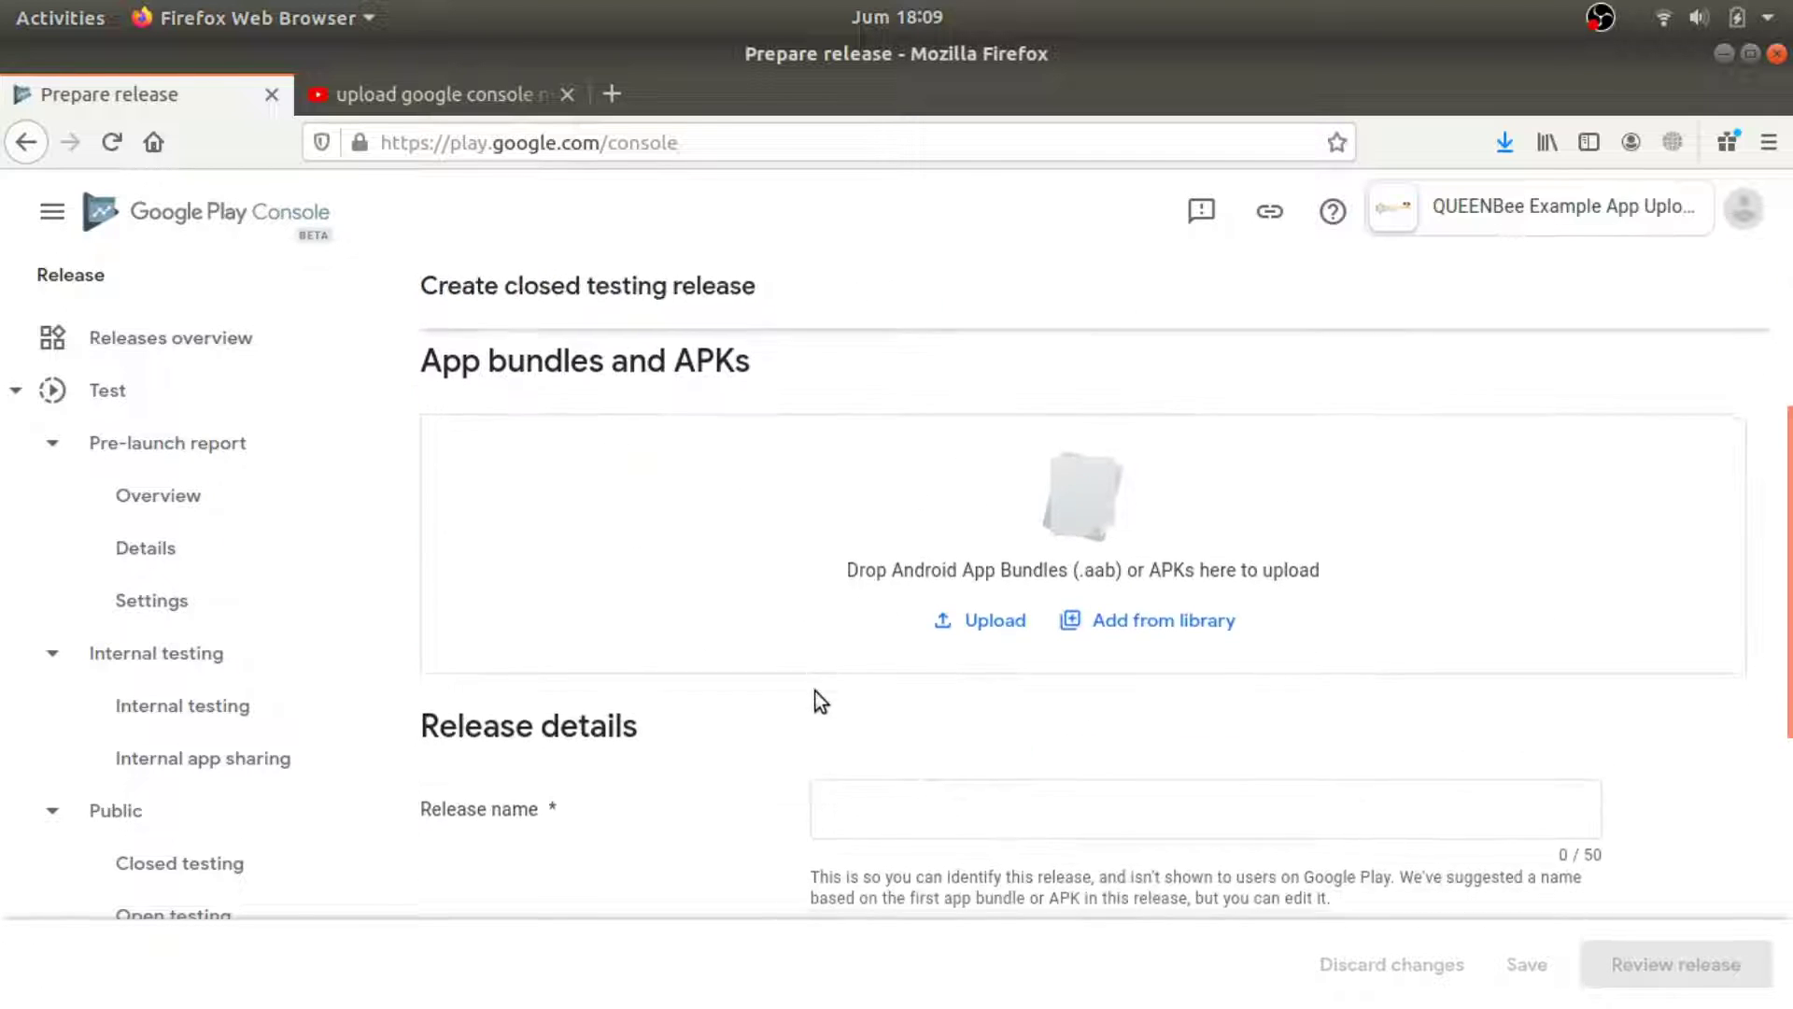
pyautogui.click(1145, 620)
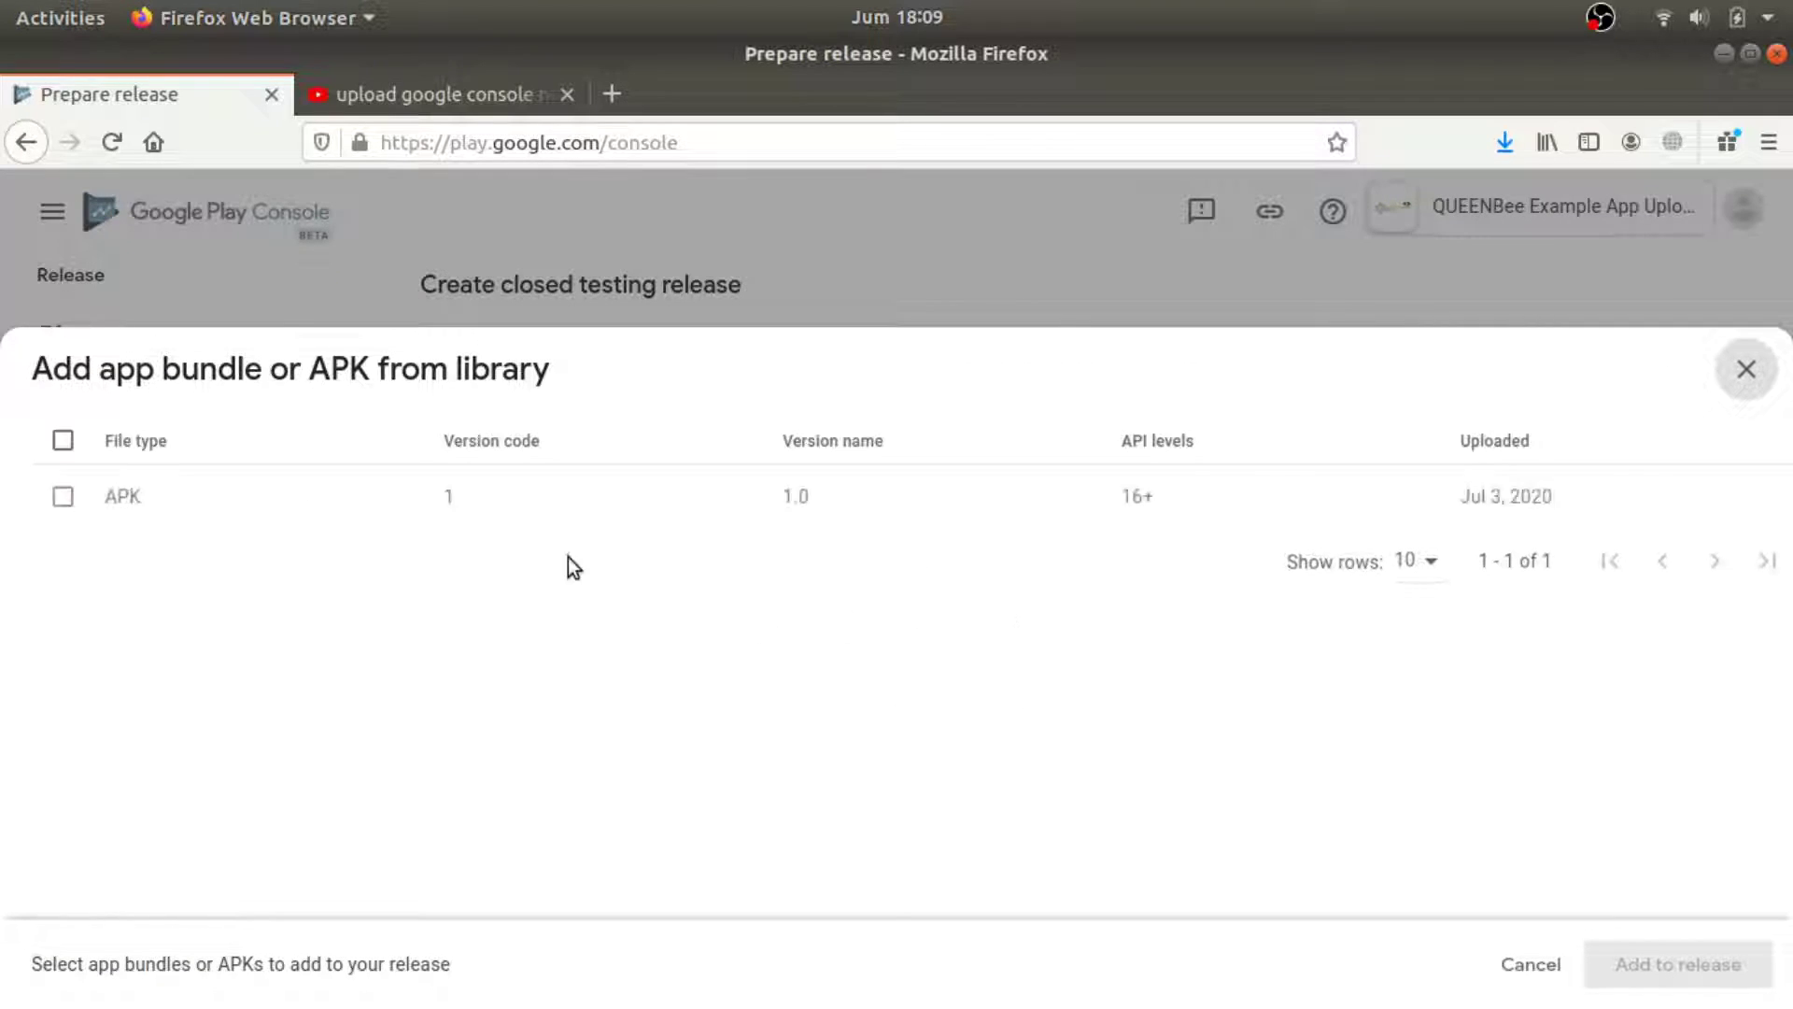
pyautogui.click(62, 496)
pyautogui.click(1705, 955)
# Replace the release notes with 'tester', save the draft, and proceed to review.
pyautogui.scroll(-4, 1499, 751)
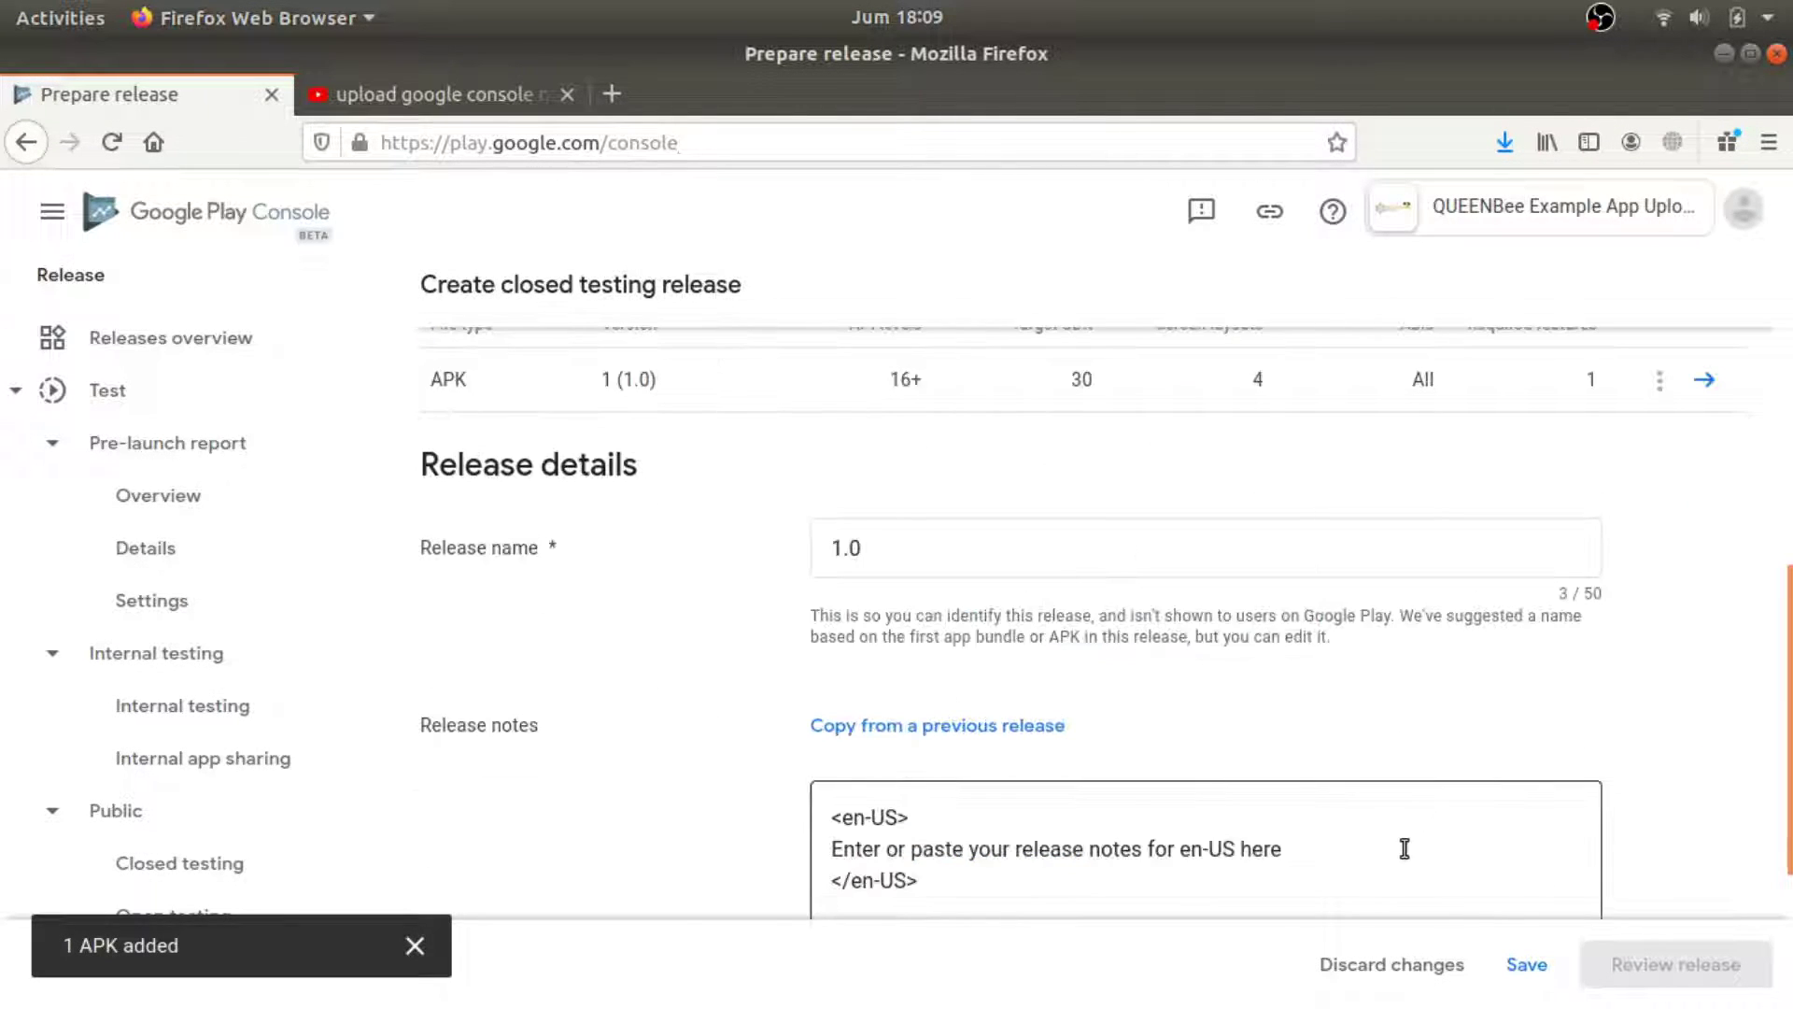
pyautogui.scroll(-3, 1404, 848)
pyautogui.moveTo(1317, 565); pyautogui.dragTo(687, 560)
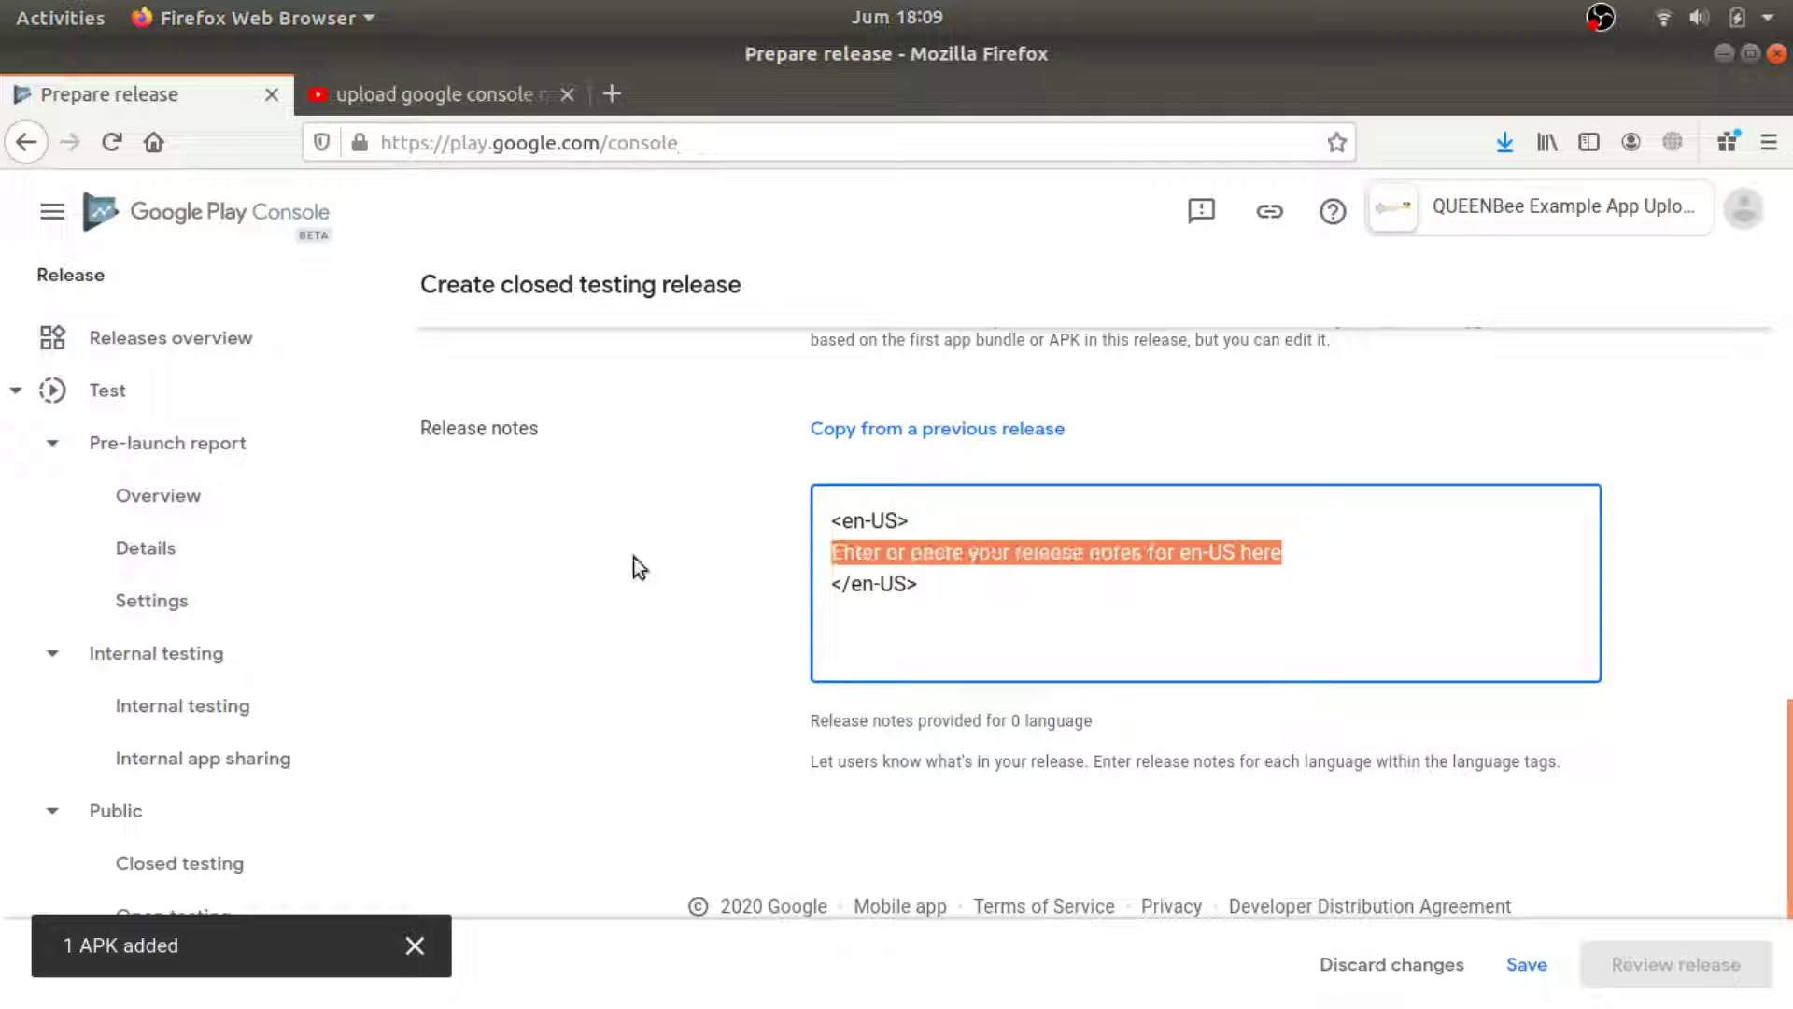
pyautogui.write('tester')
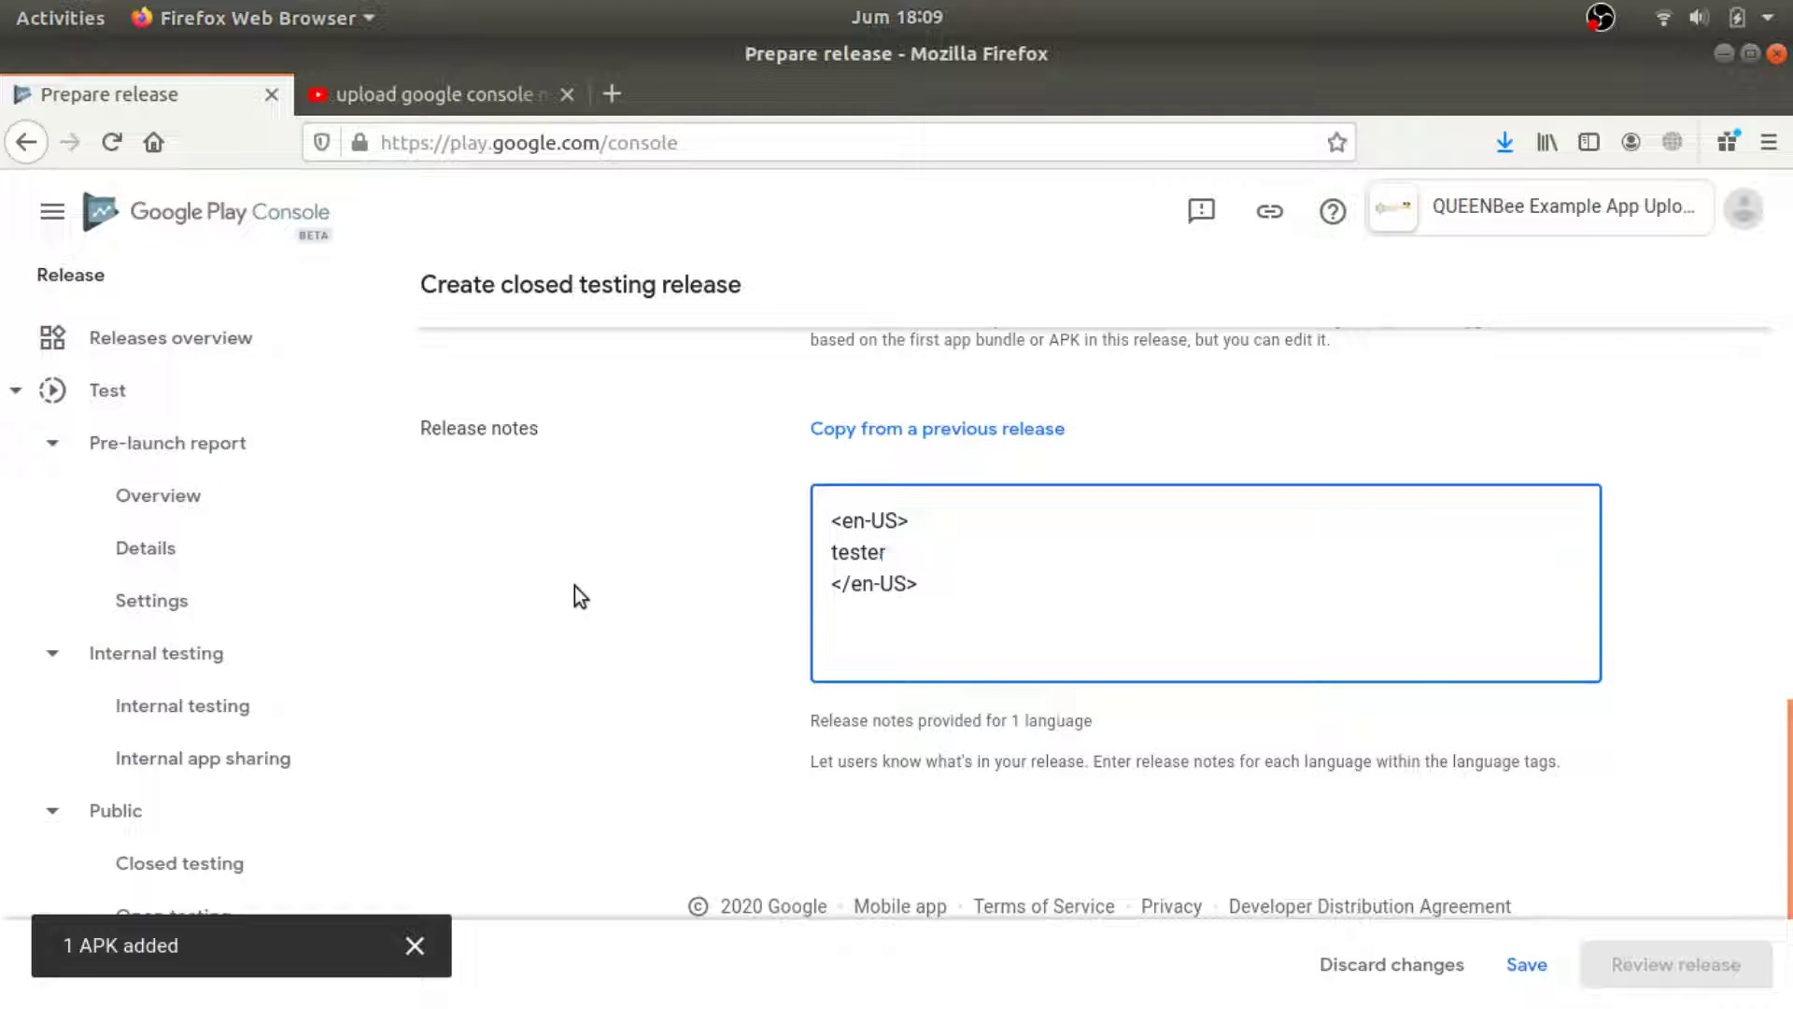
pyautogui.click(1528, 967)
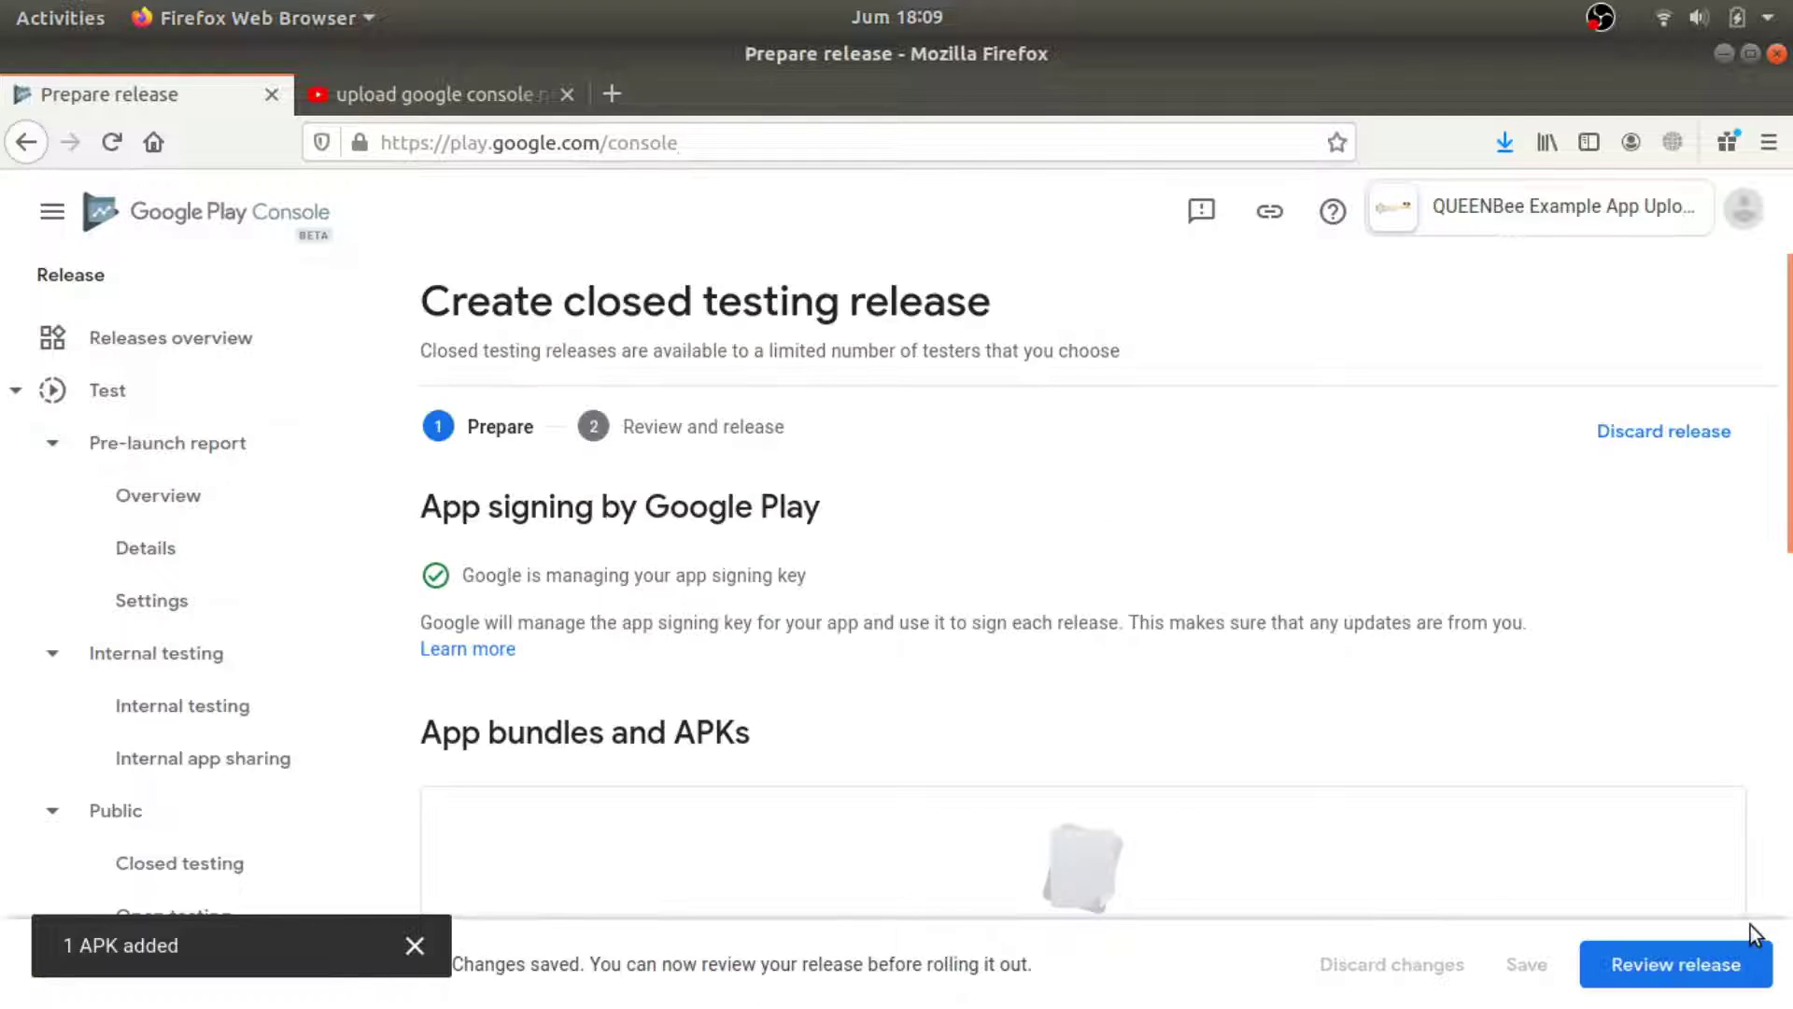
pyautogui.click(1728, 965)
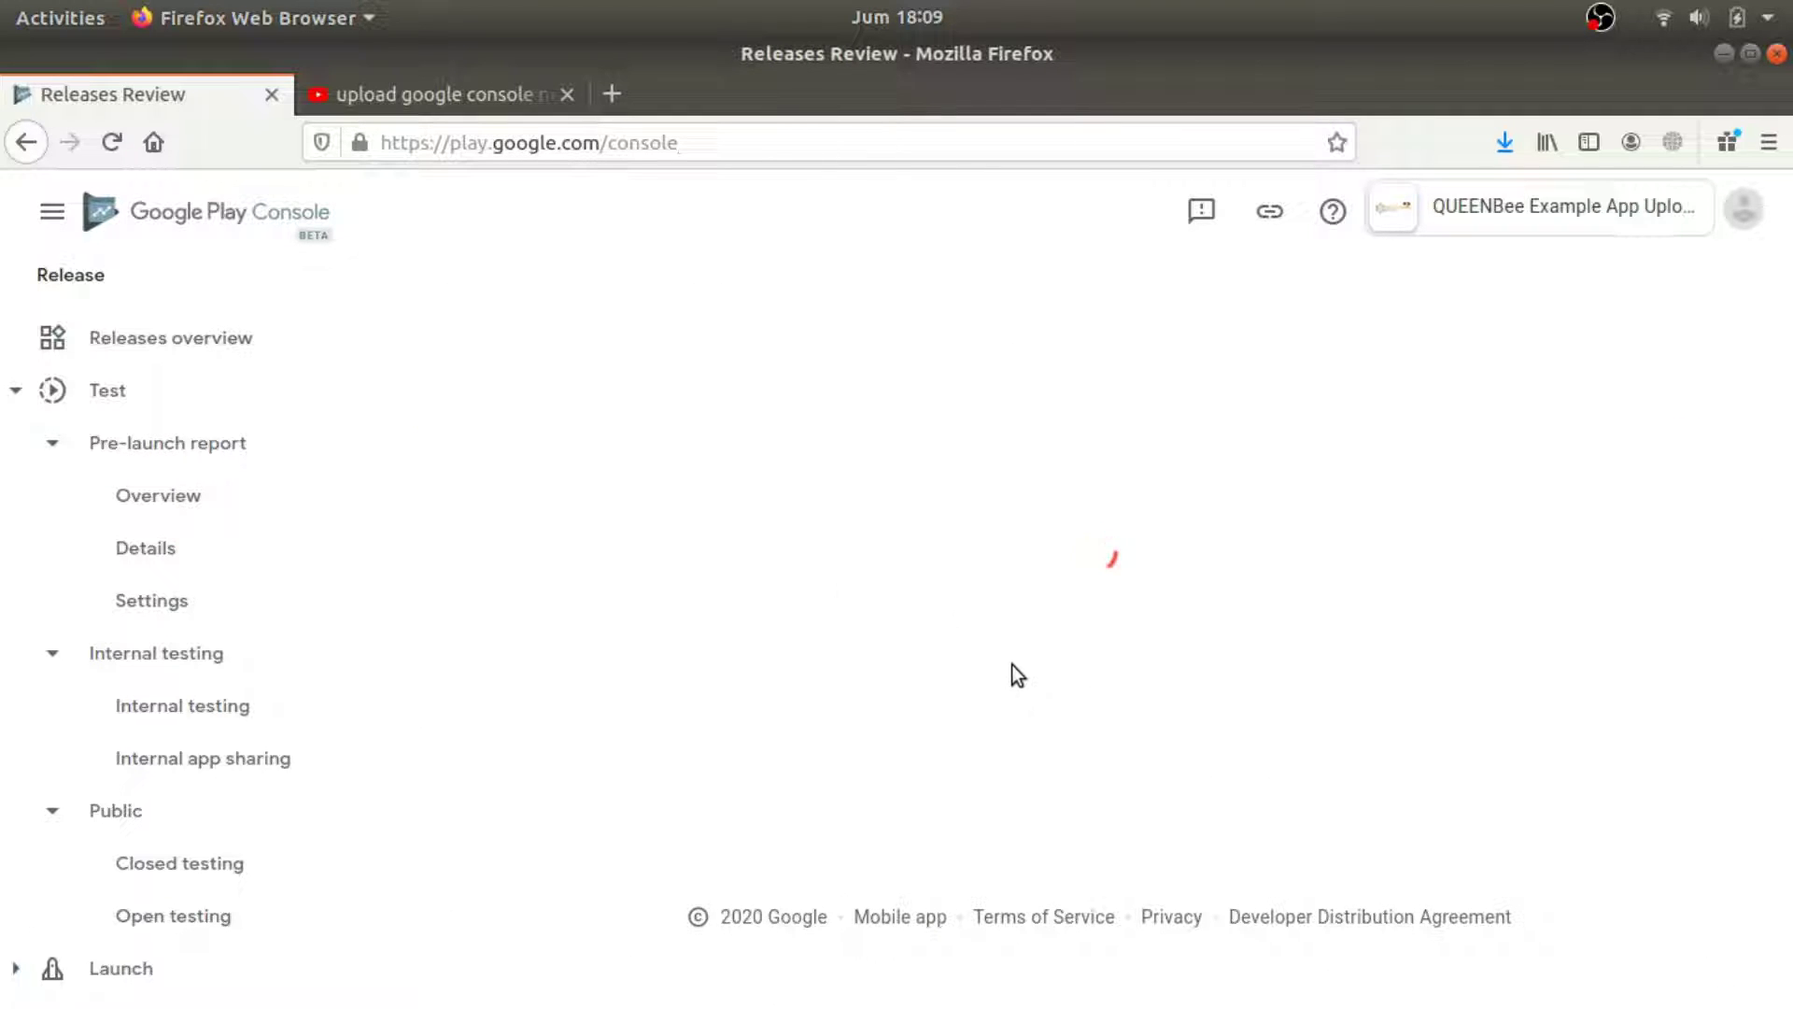
# Start the rollout of release 1.0 to Alpha and confirm it.
pyautogui.scroll(-3, 1336, 729)
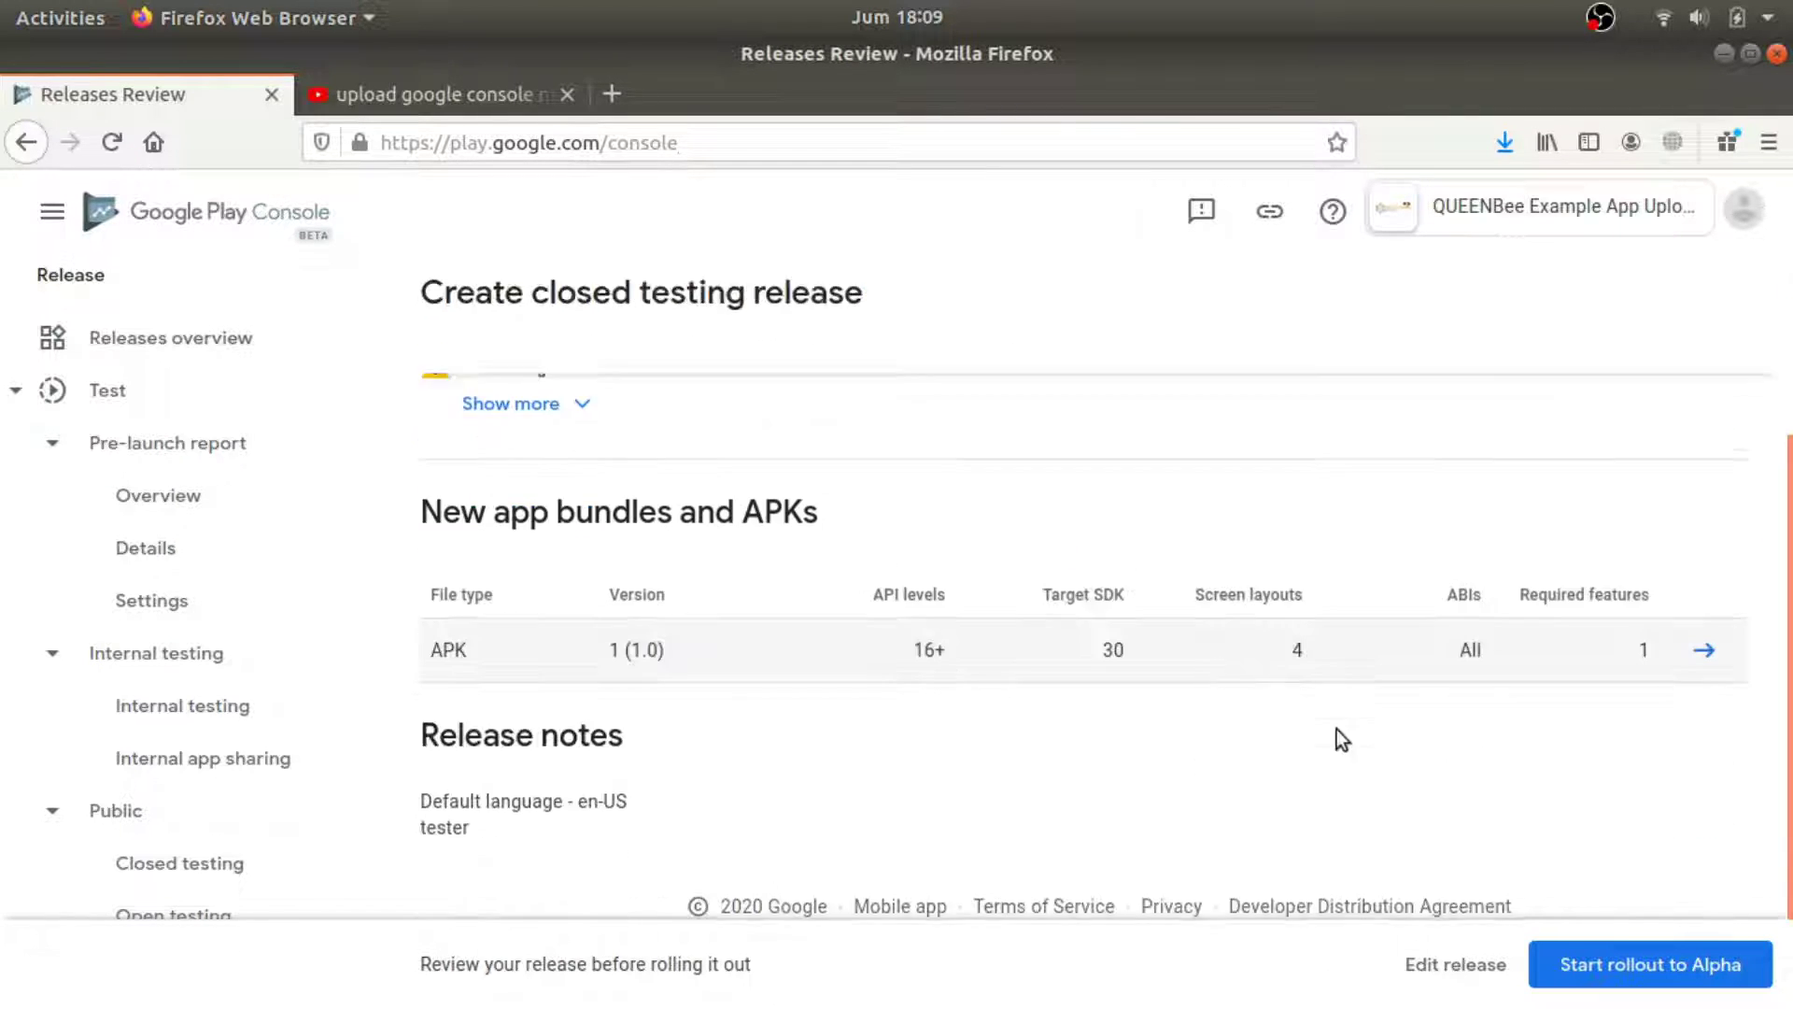
pyautogui.click(1663, 983)
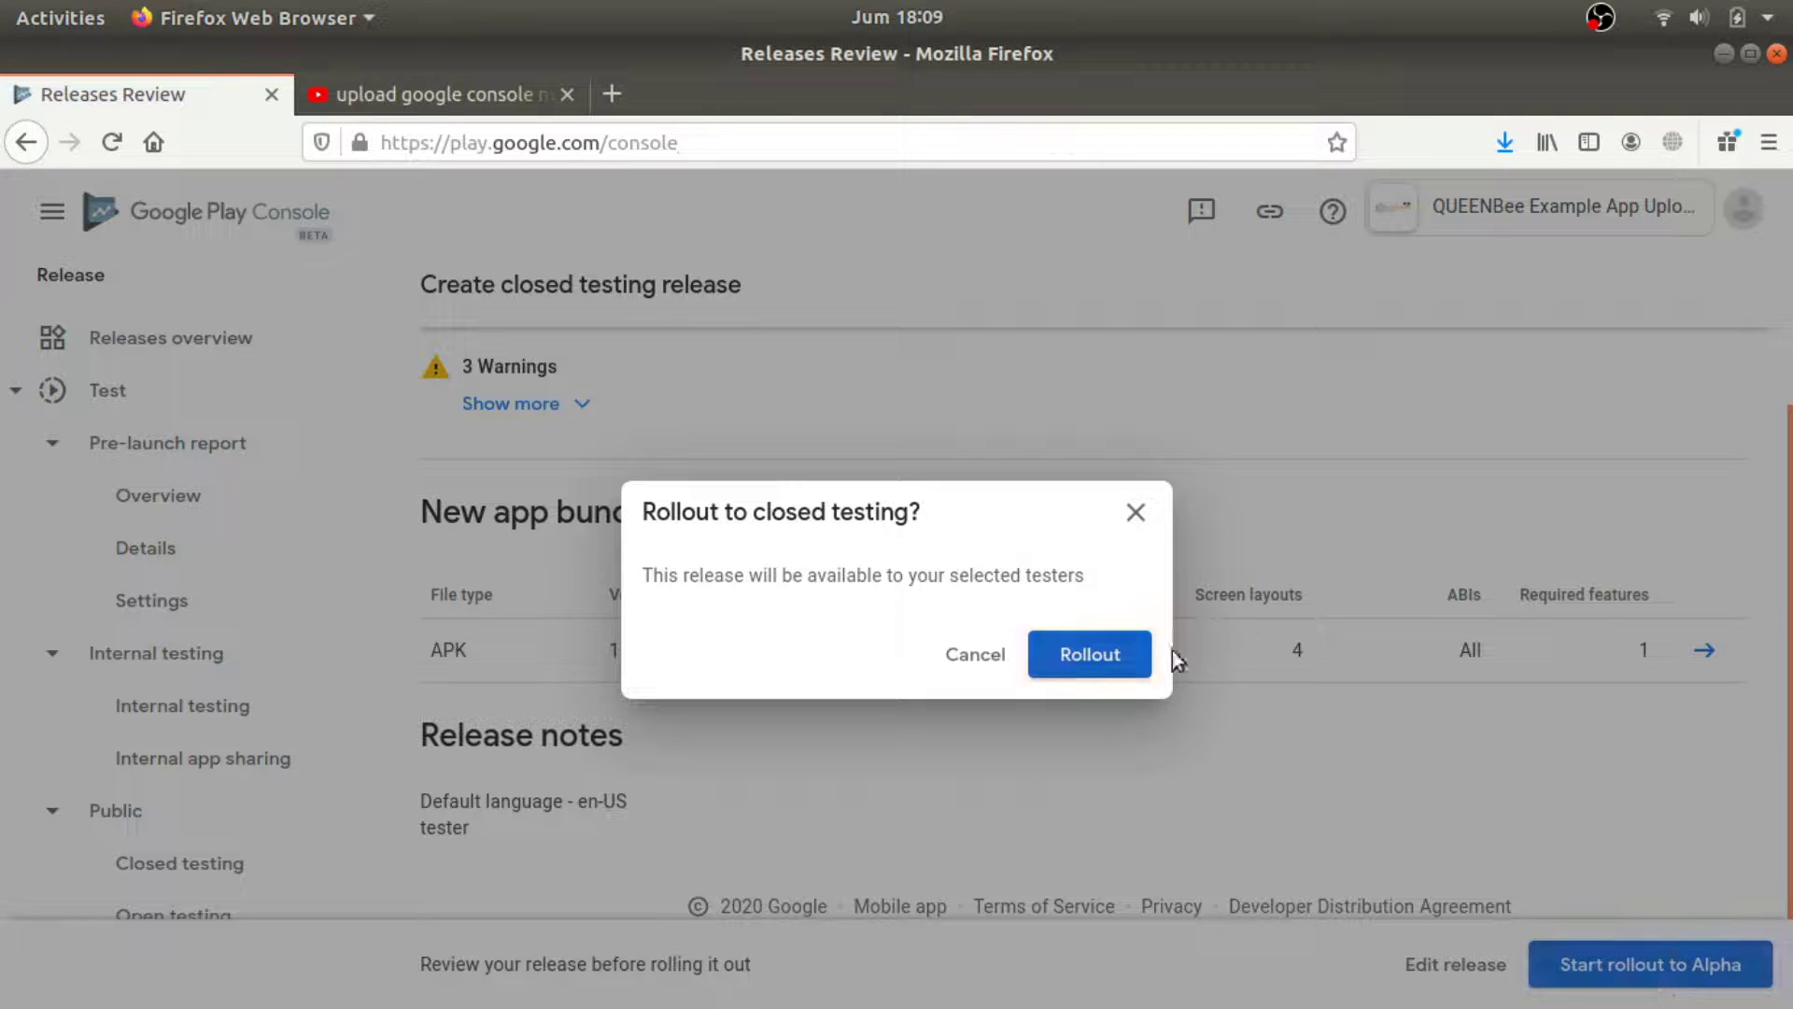
pyautogui.click(1099, 663)
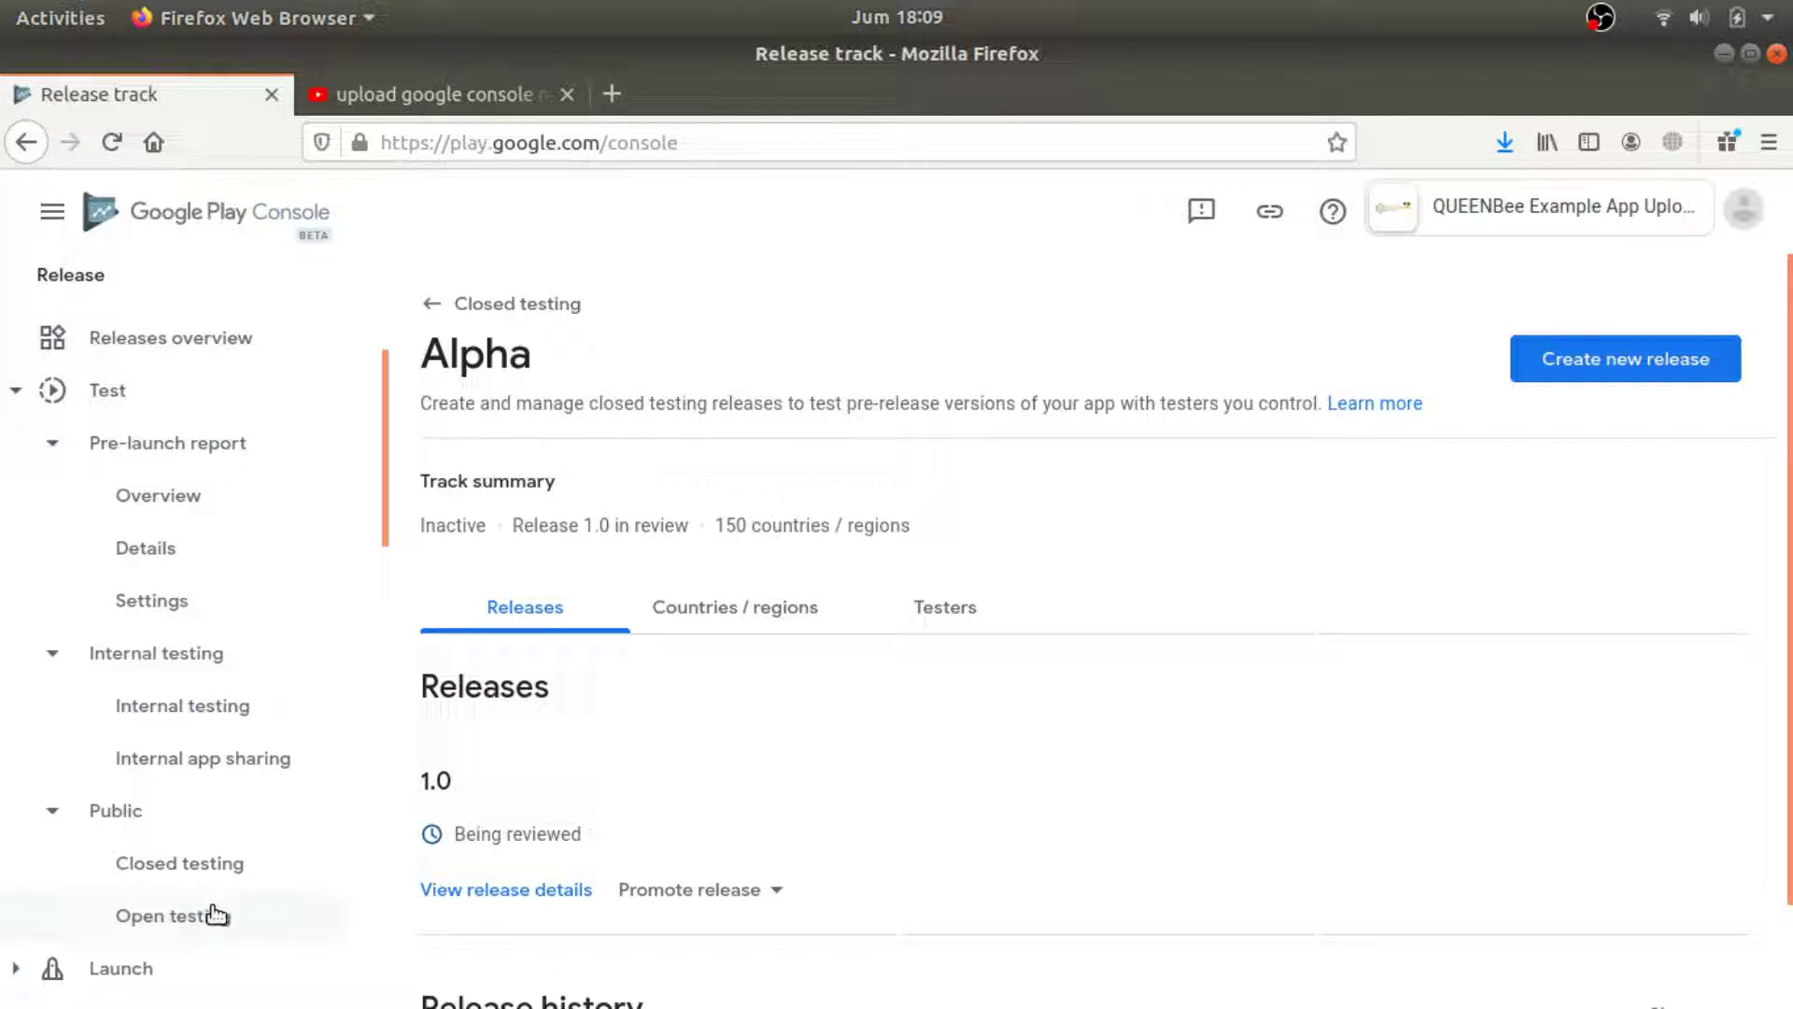
pyautogui.scroll(-2, 701, 804)
pyautogui.scroll(2, 700, 801)
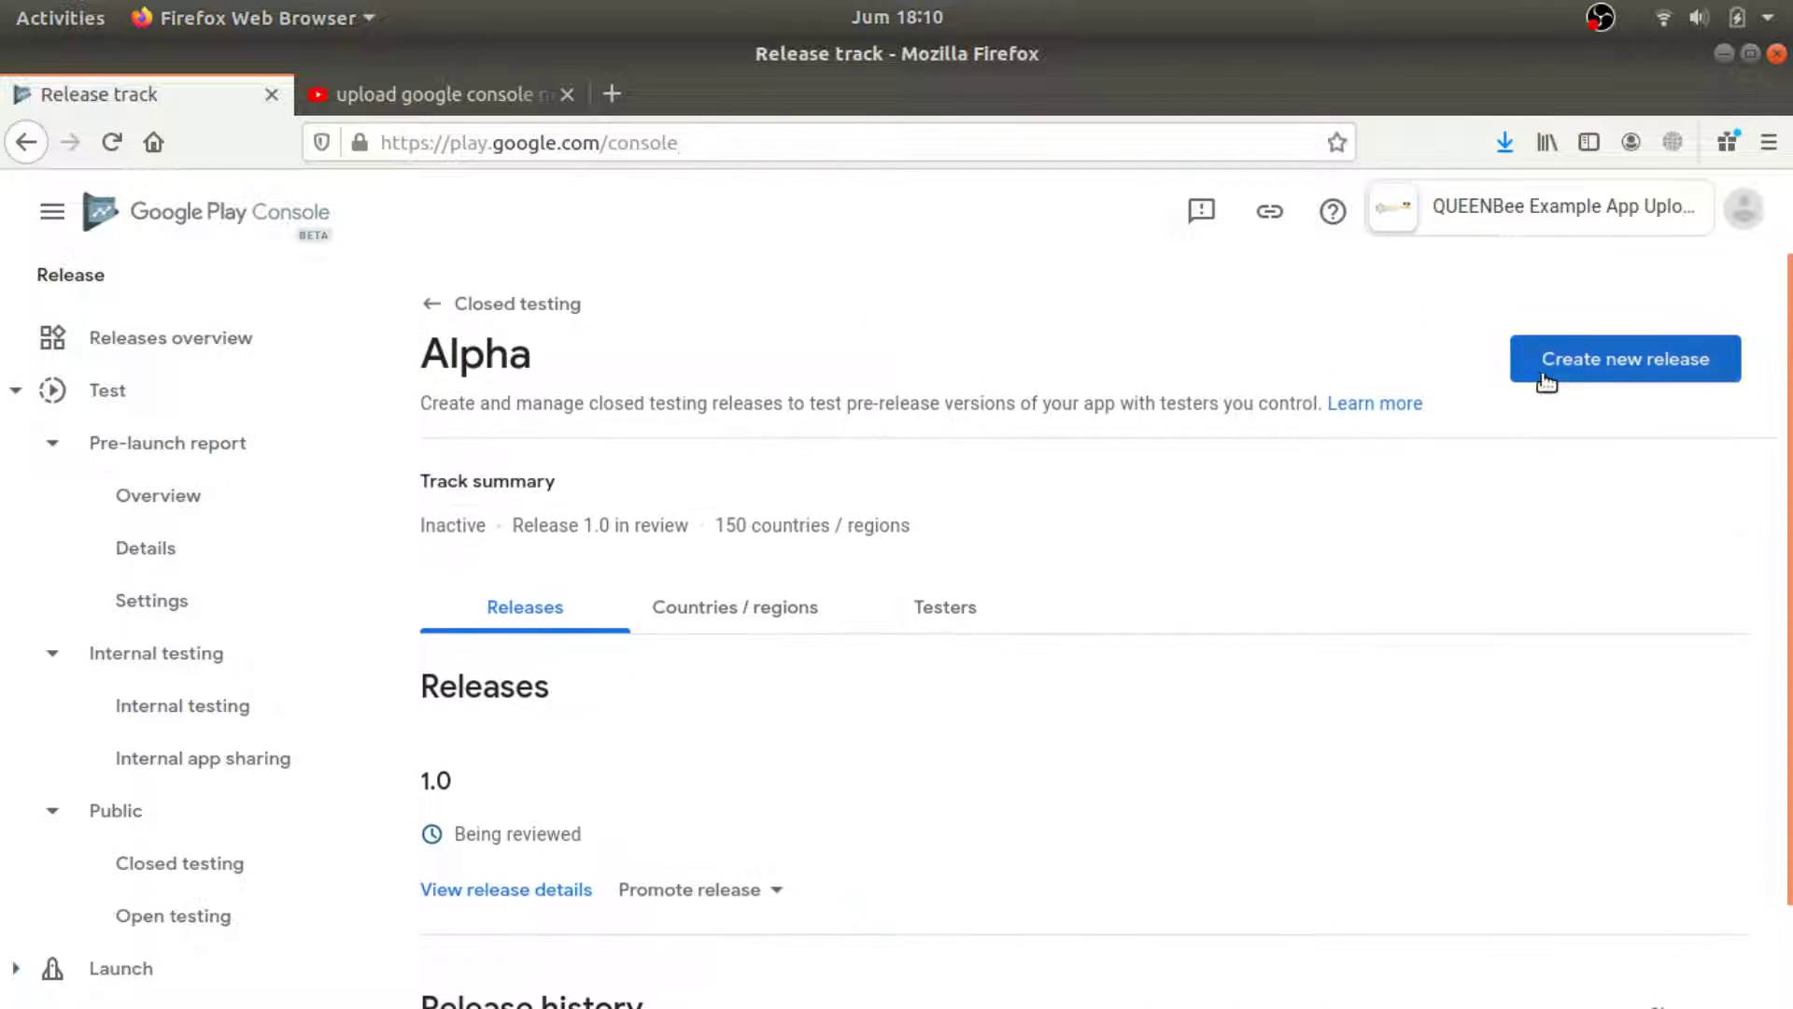
# Return to the closed testing tracks list, then to the app's dashboard.
pyautogui.click(607, 318)
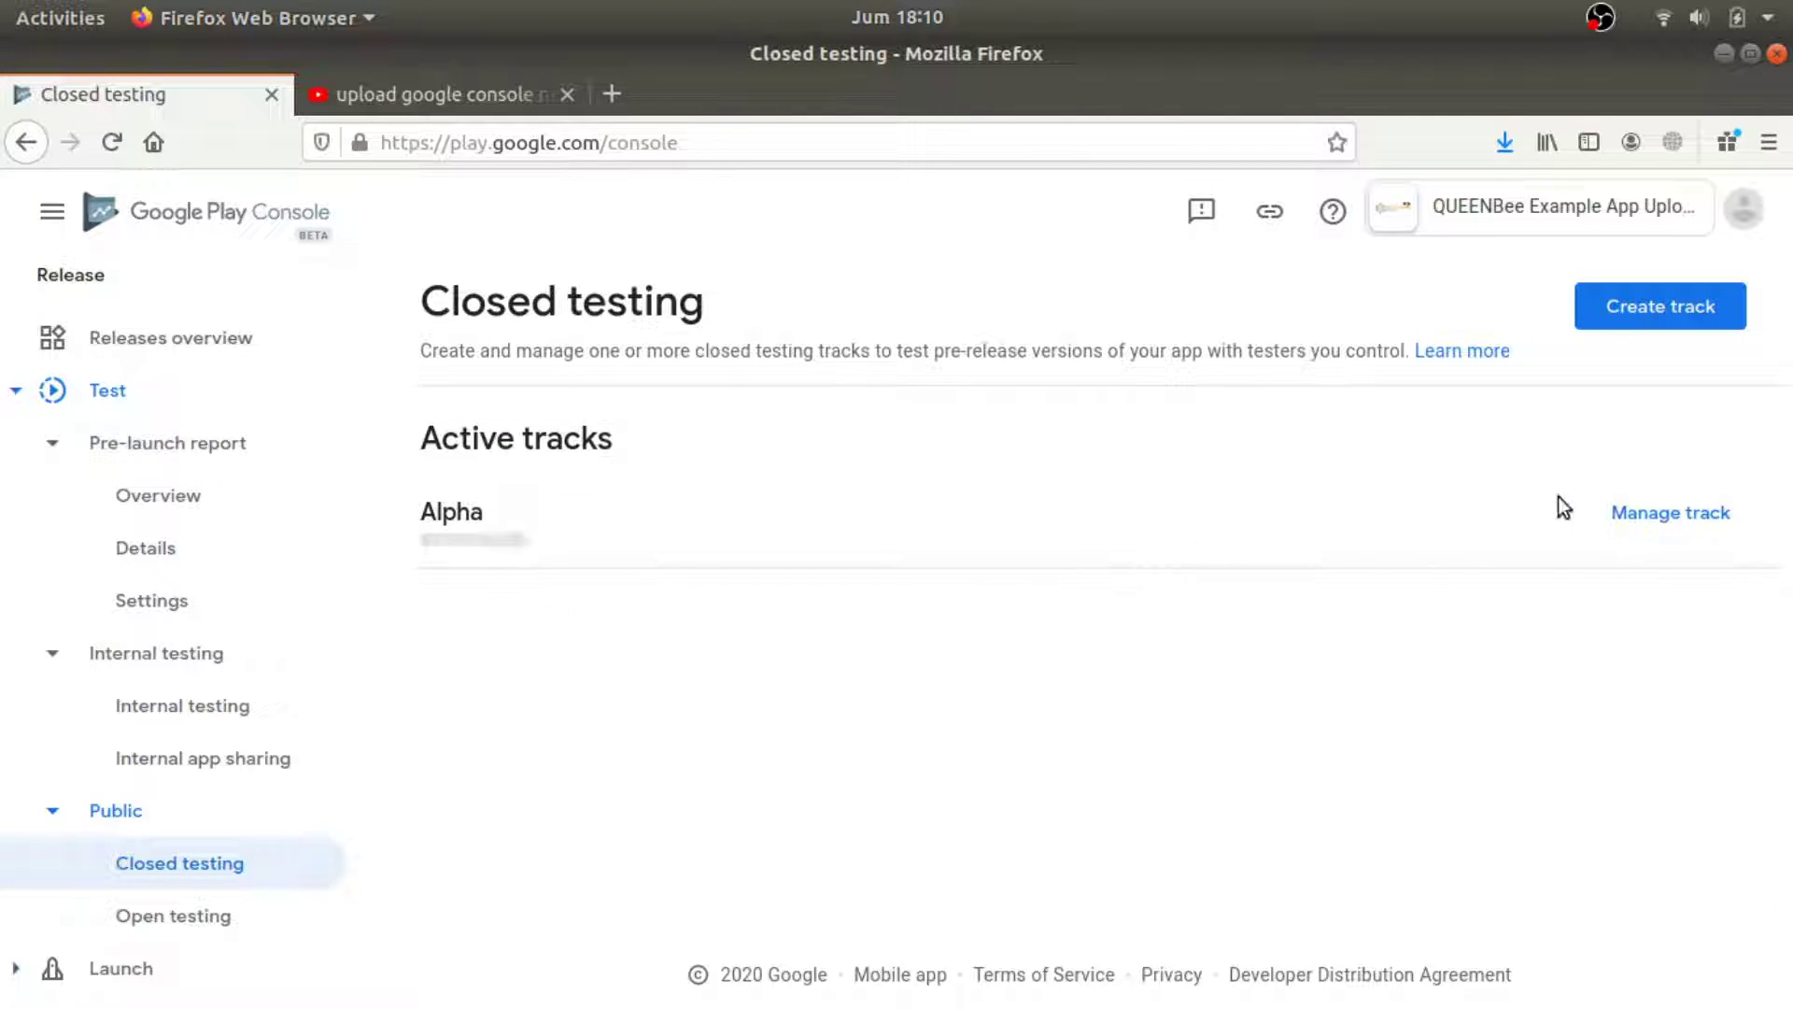
pyautogui.scroll(2, 116, 380)
pyautogui.click(117, 381)
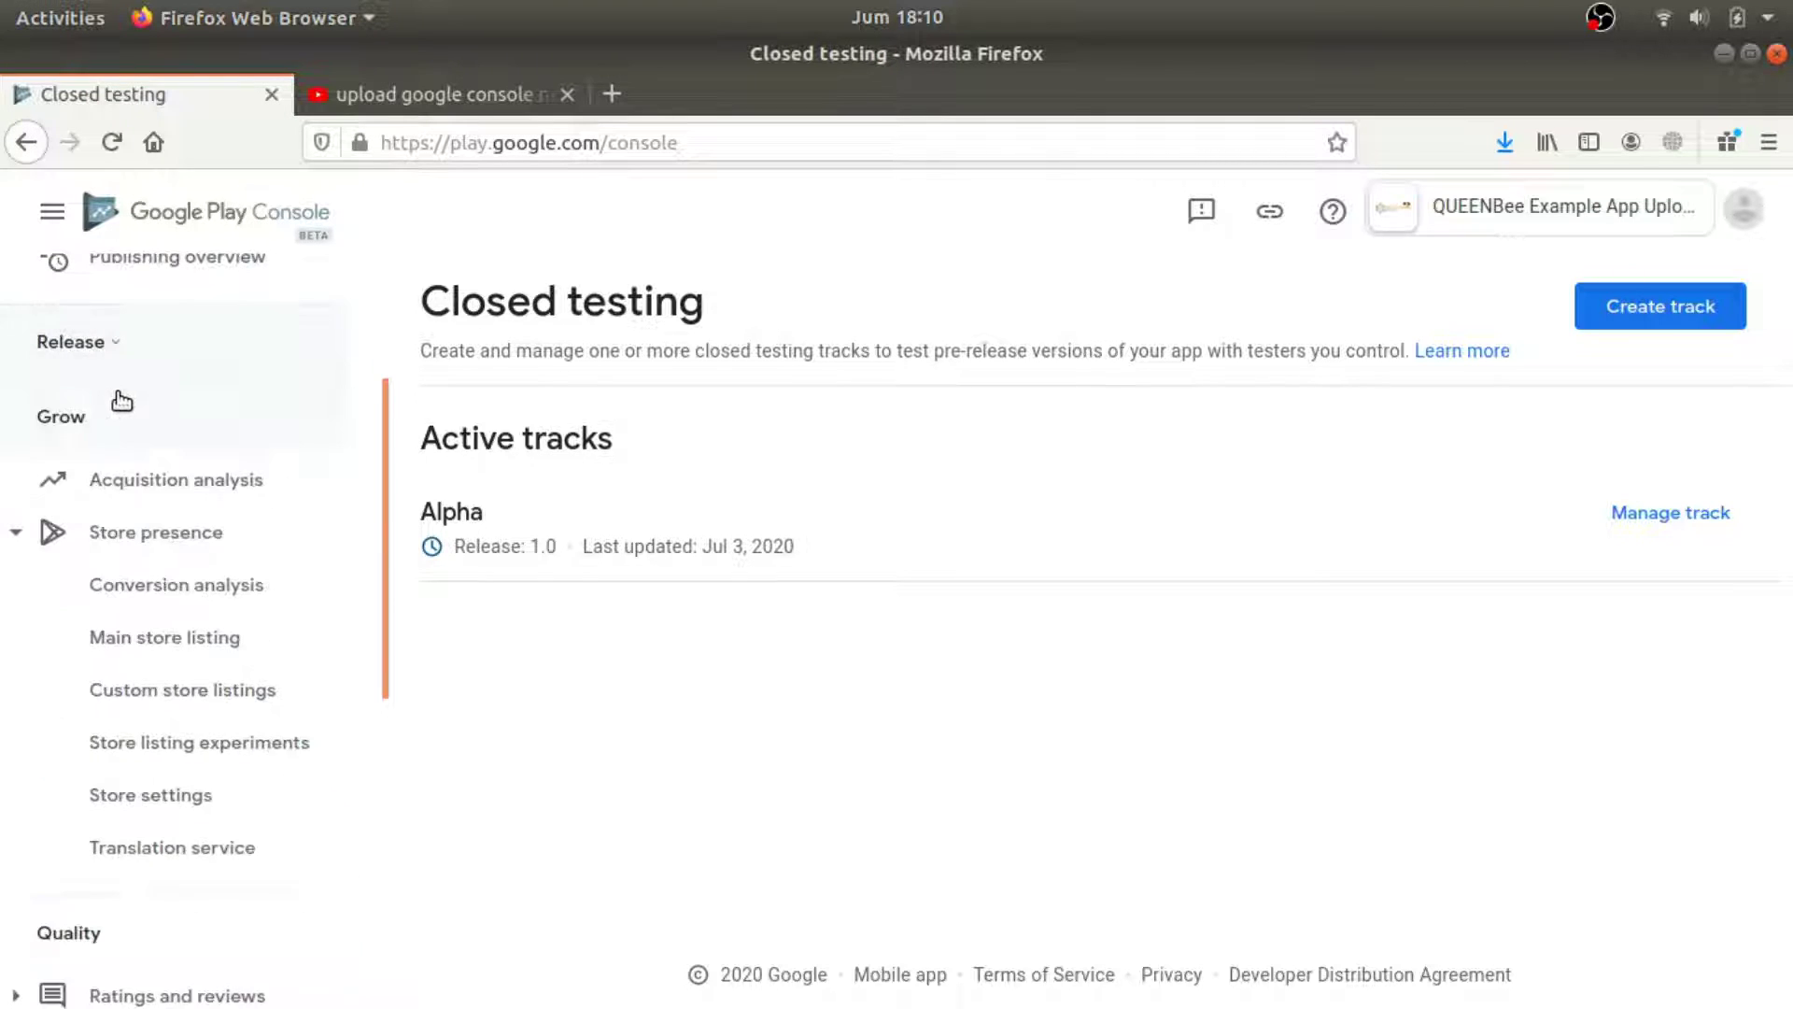
pyautogui.click(133, 351)
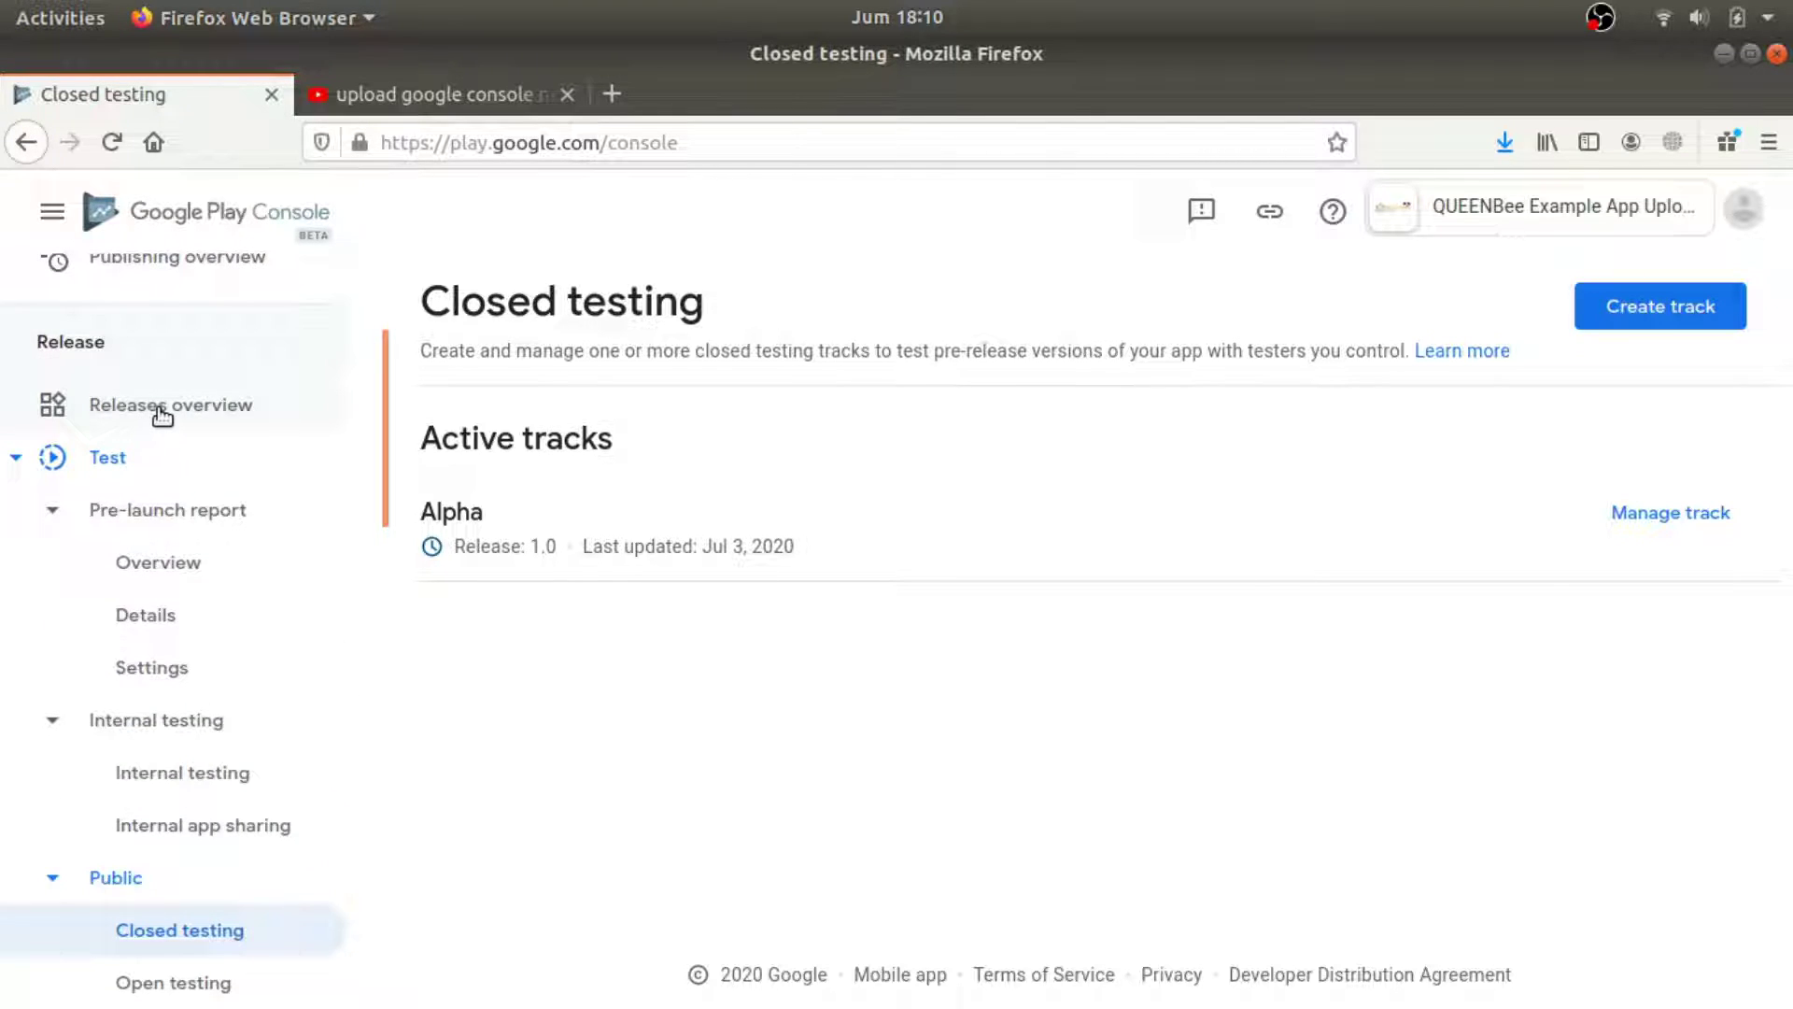
pyautogui.scroll(5, 161, 415)
pyautogui.click(187, 369)
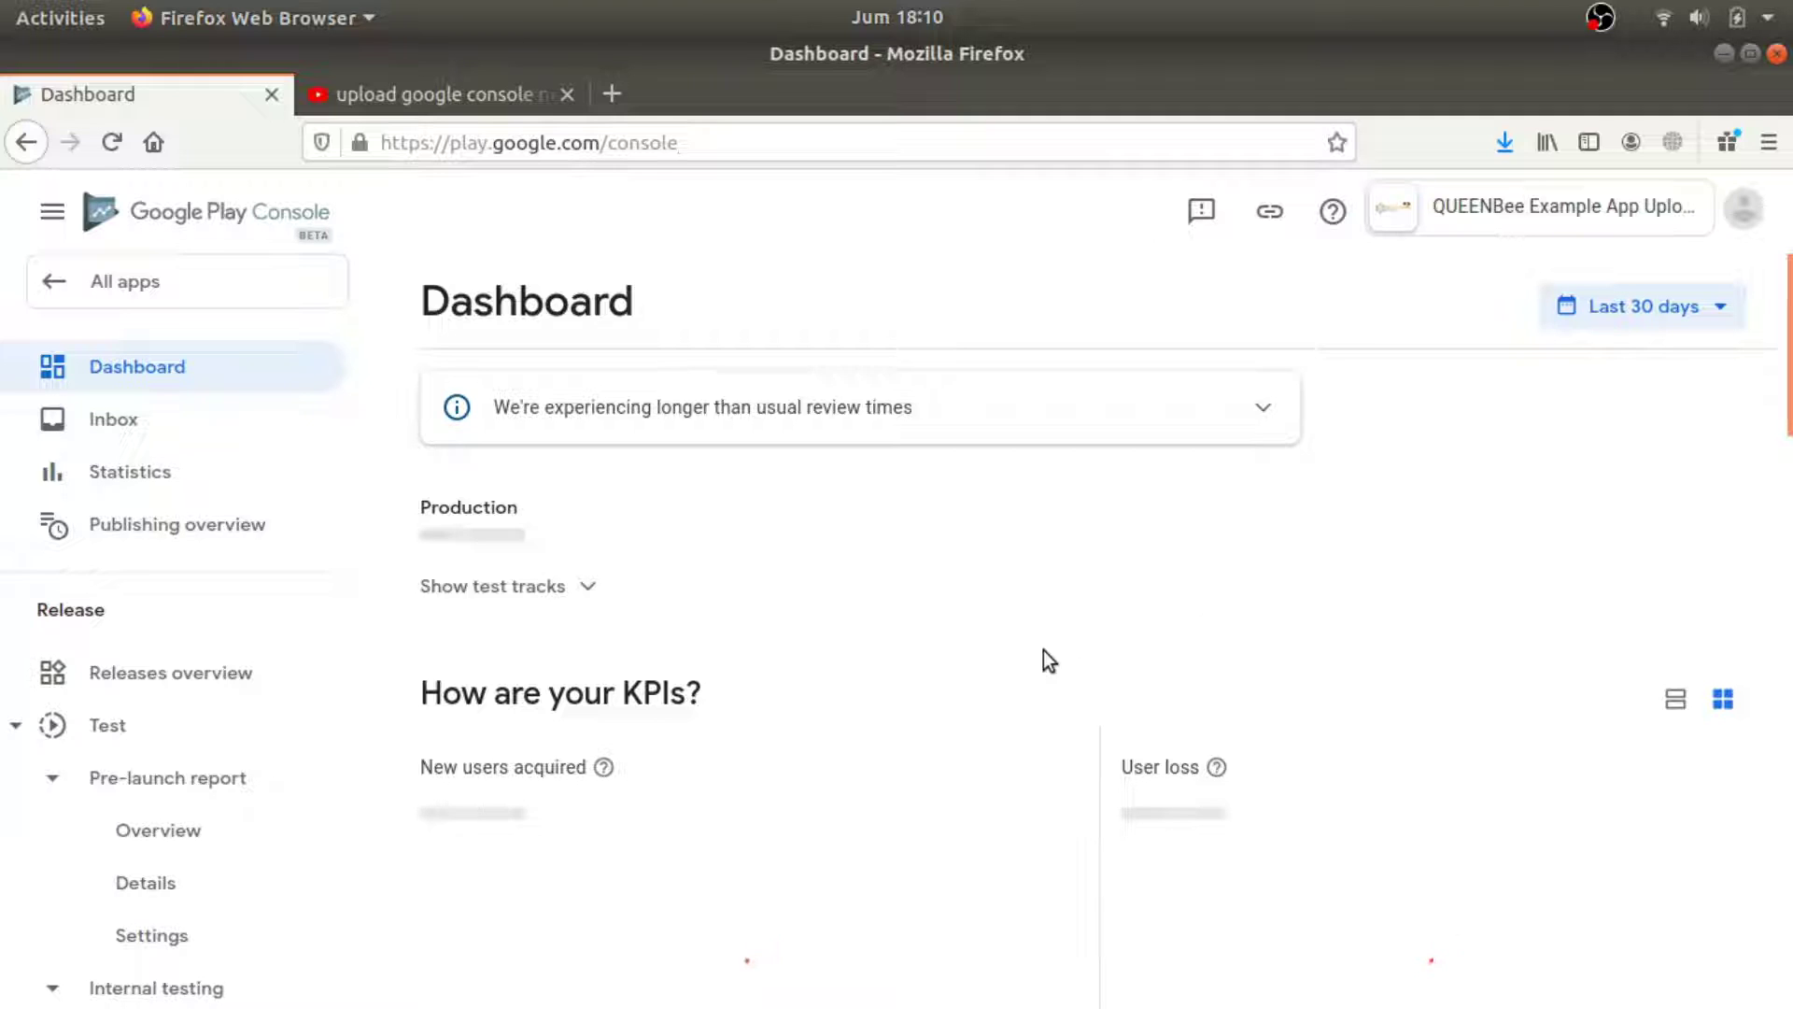
# Choose Select testers in the dashboard's closed testing checklist for the Alpha track.
pyautogui.scroll(-5, 967, 664)
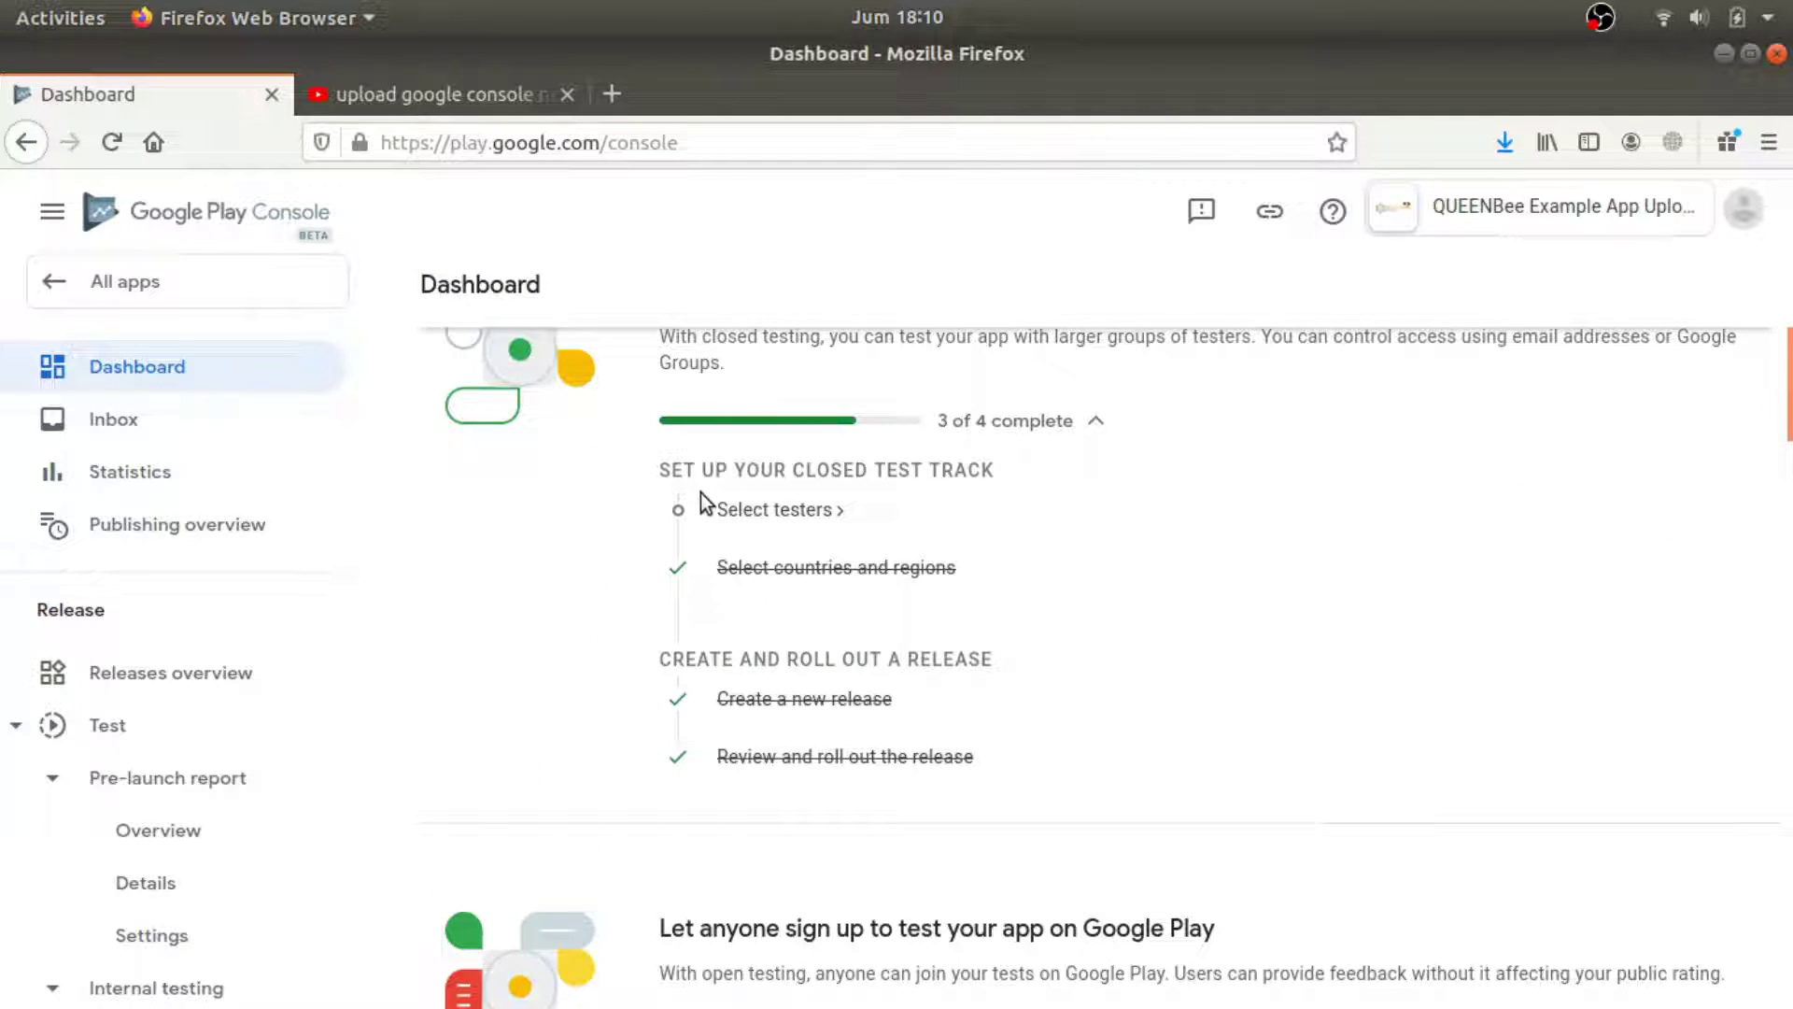
pyautogui.scroll(1, 815, 530)
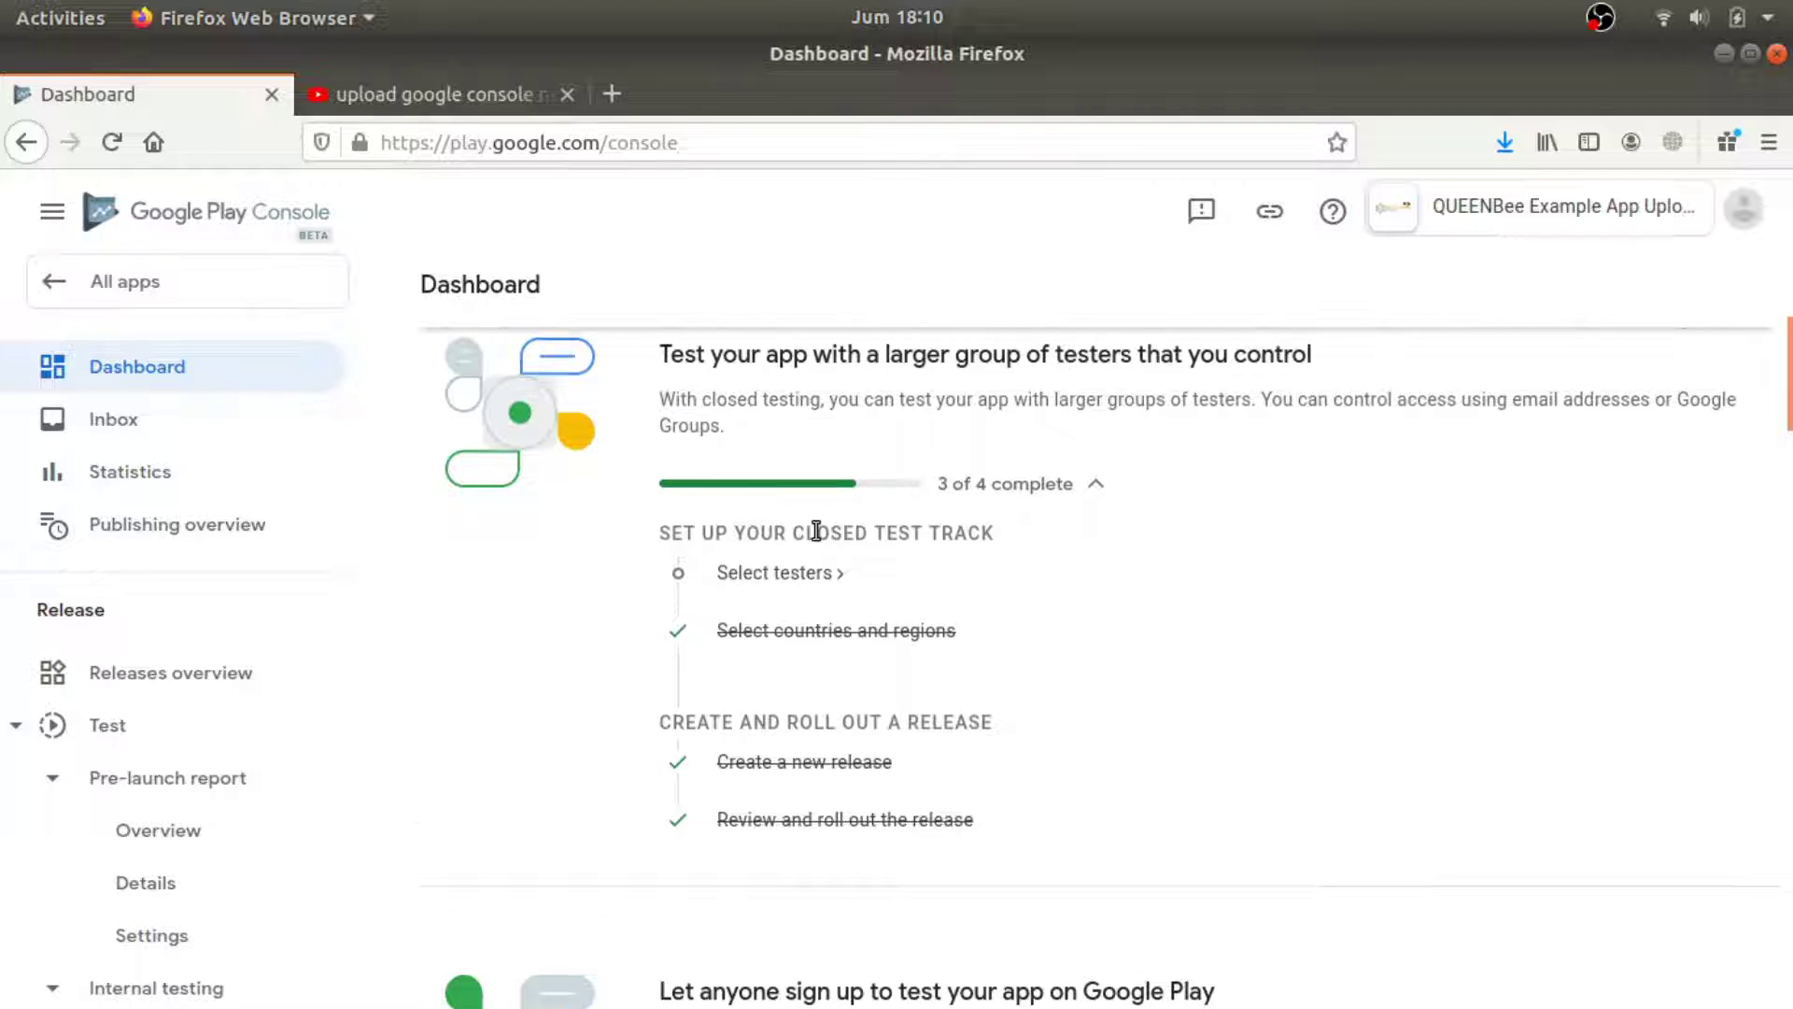
pyautogui.click(785, 586)
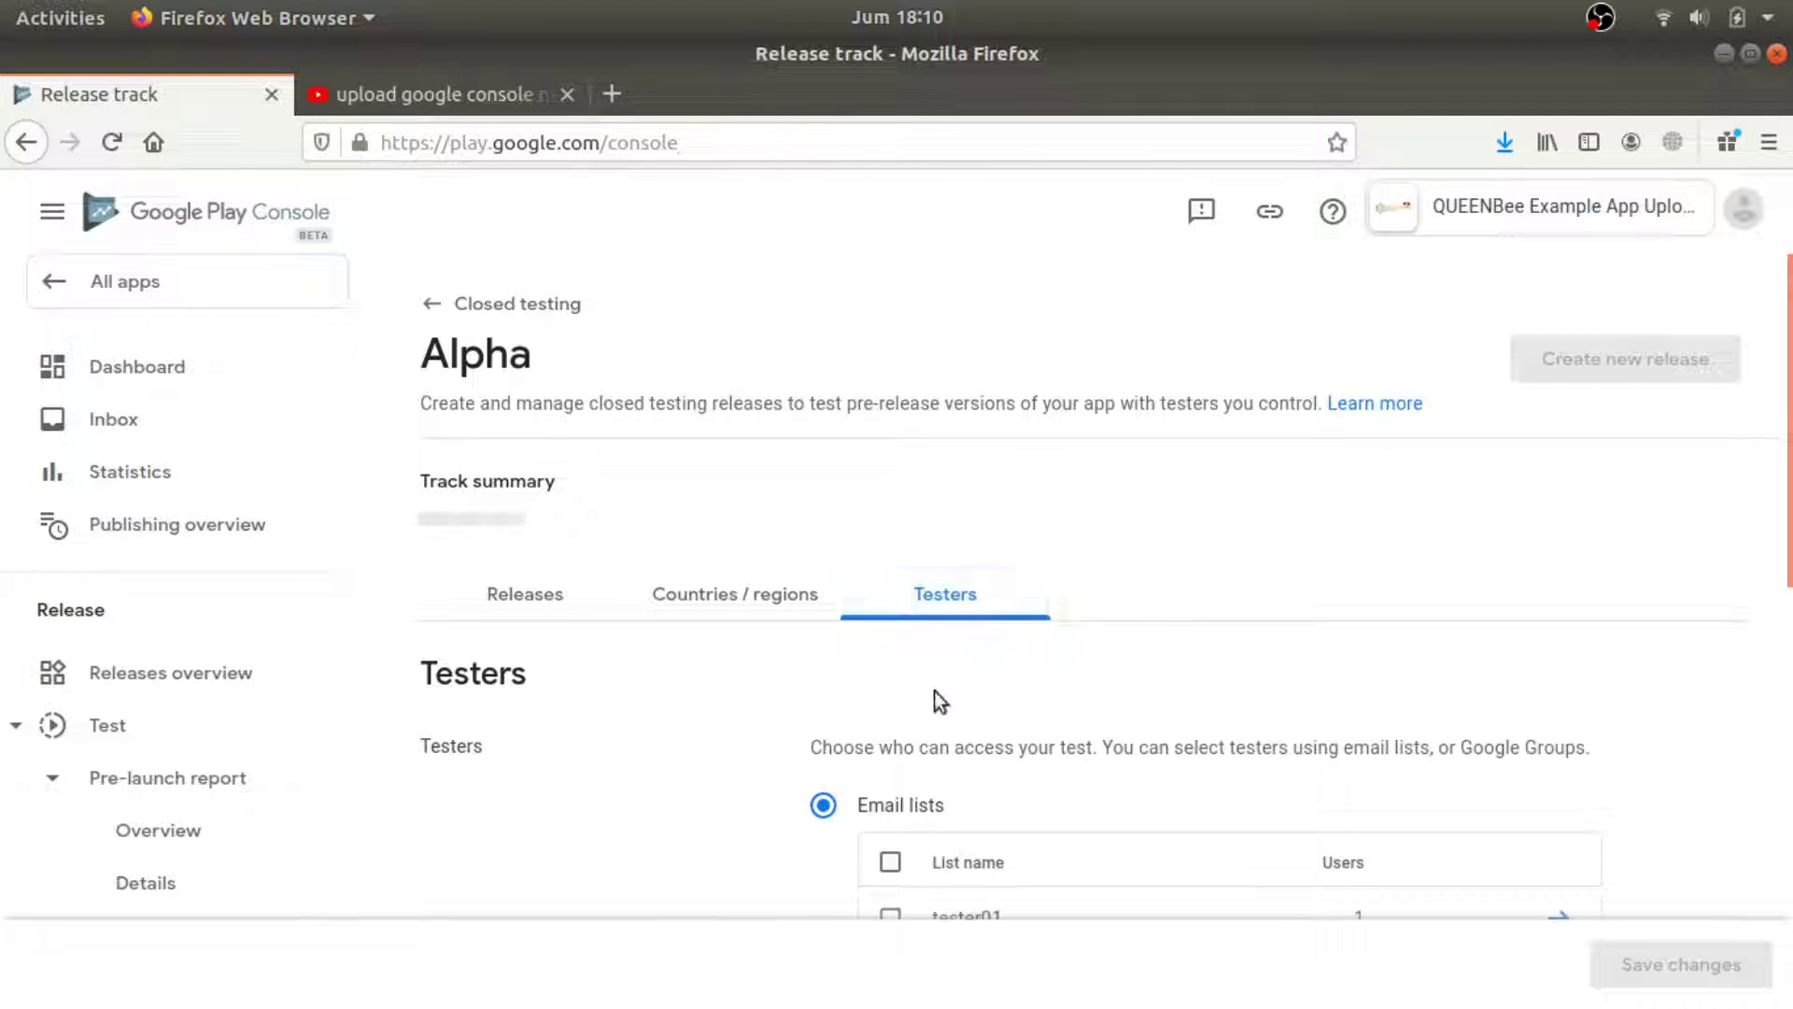
# Keep Email lists as the tester source with tester01 ticked, save, and return to the dashboard.
pyautogui.scroll(-4, 934, 691)
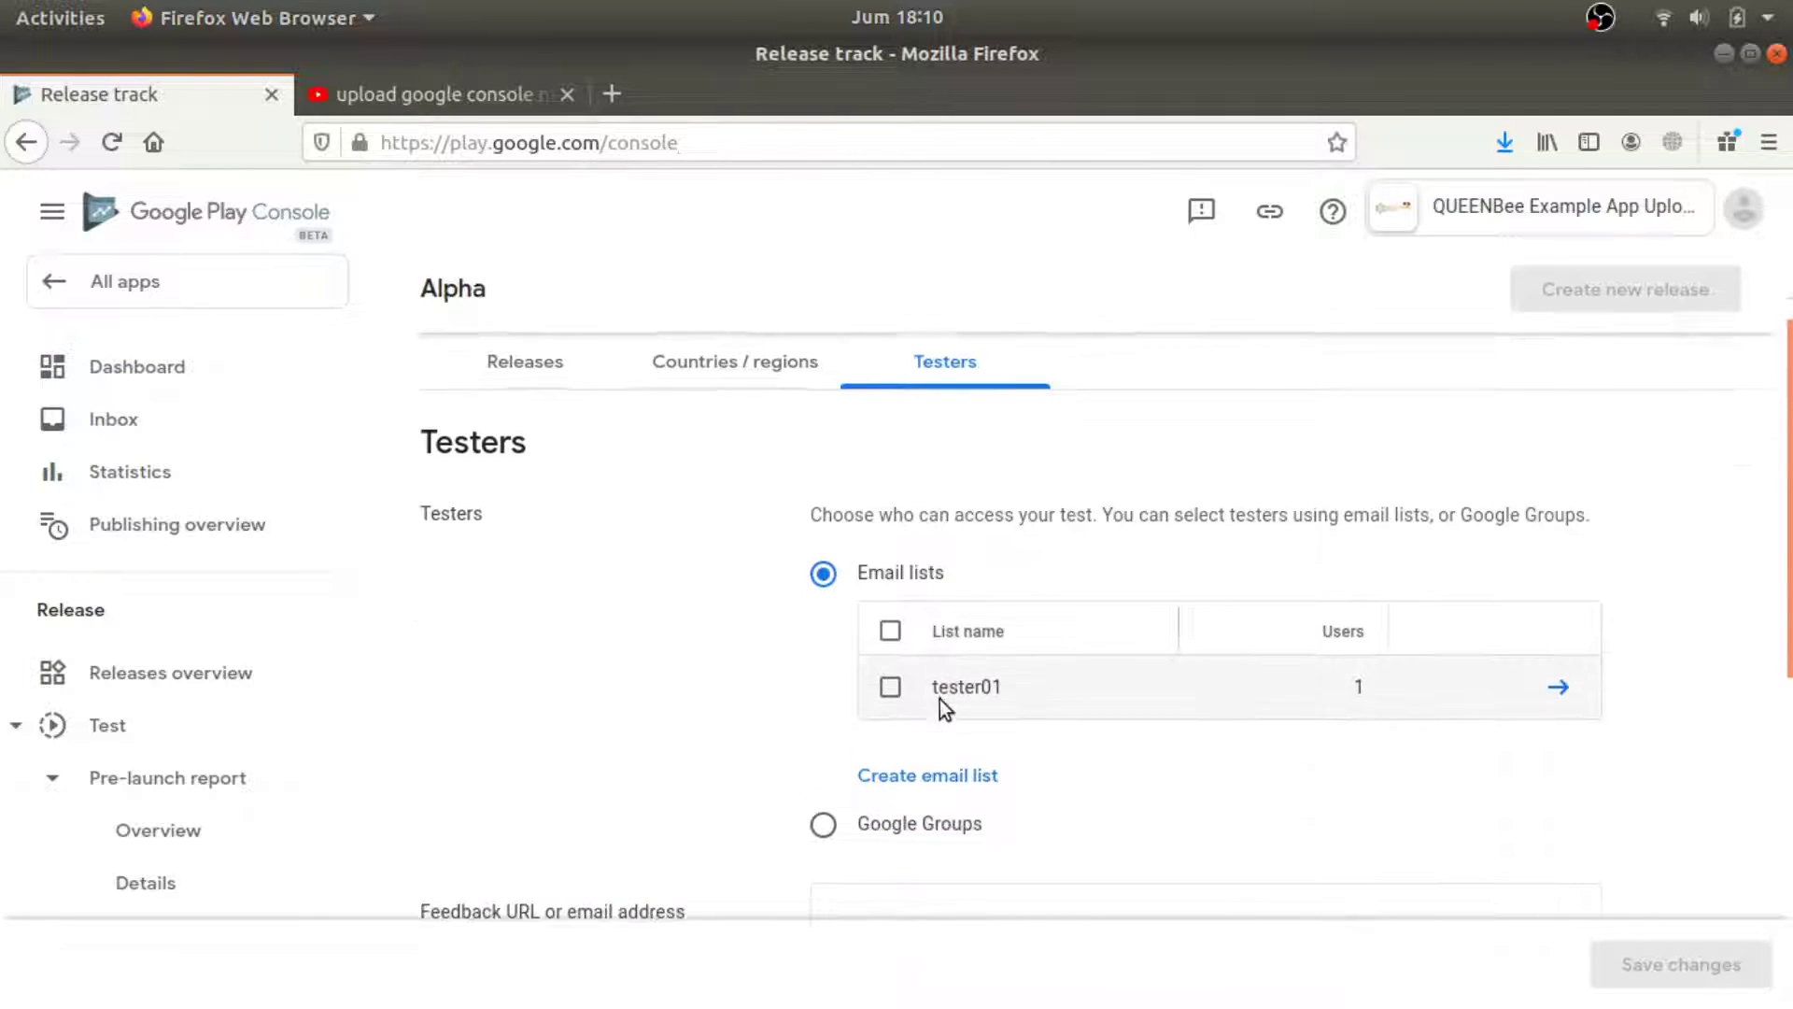
pyautogui.click(890, 642)
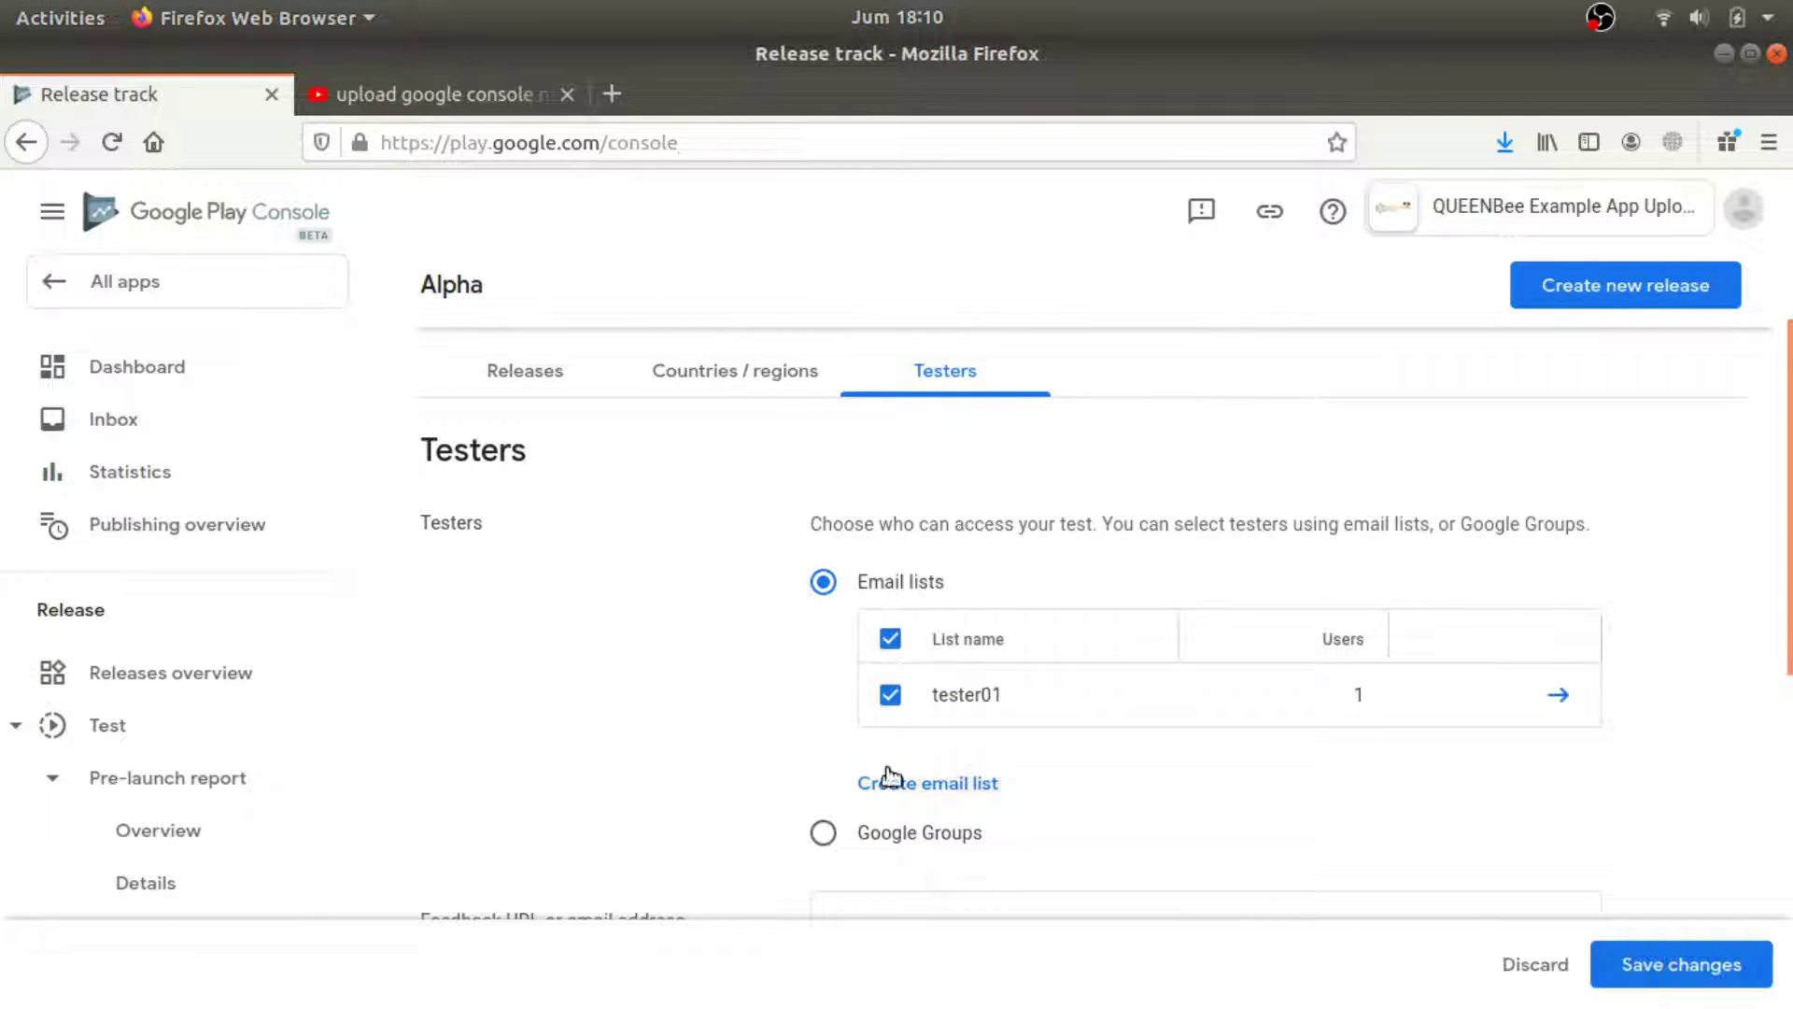
pyautogui.click(824, 834)
pyautogui.scroll(-3, 1067, 699)
pyautogui.scroll(3, 938, 560)
pyautogui.click(825, 519)
pyautogui.scroll(-3, 1110, 616)
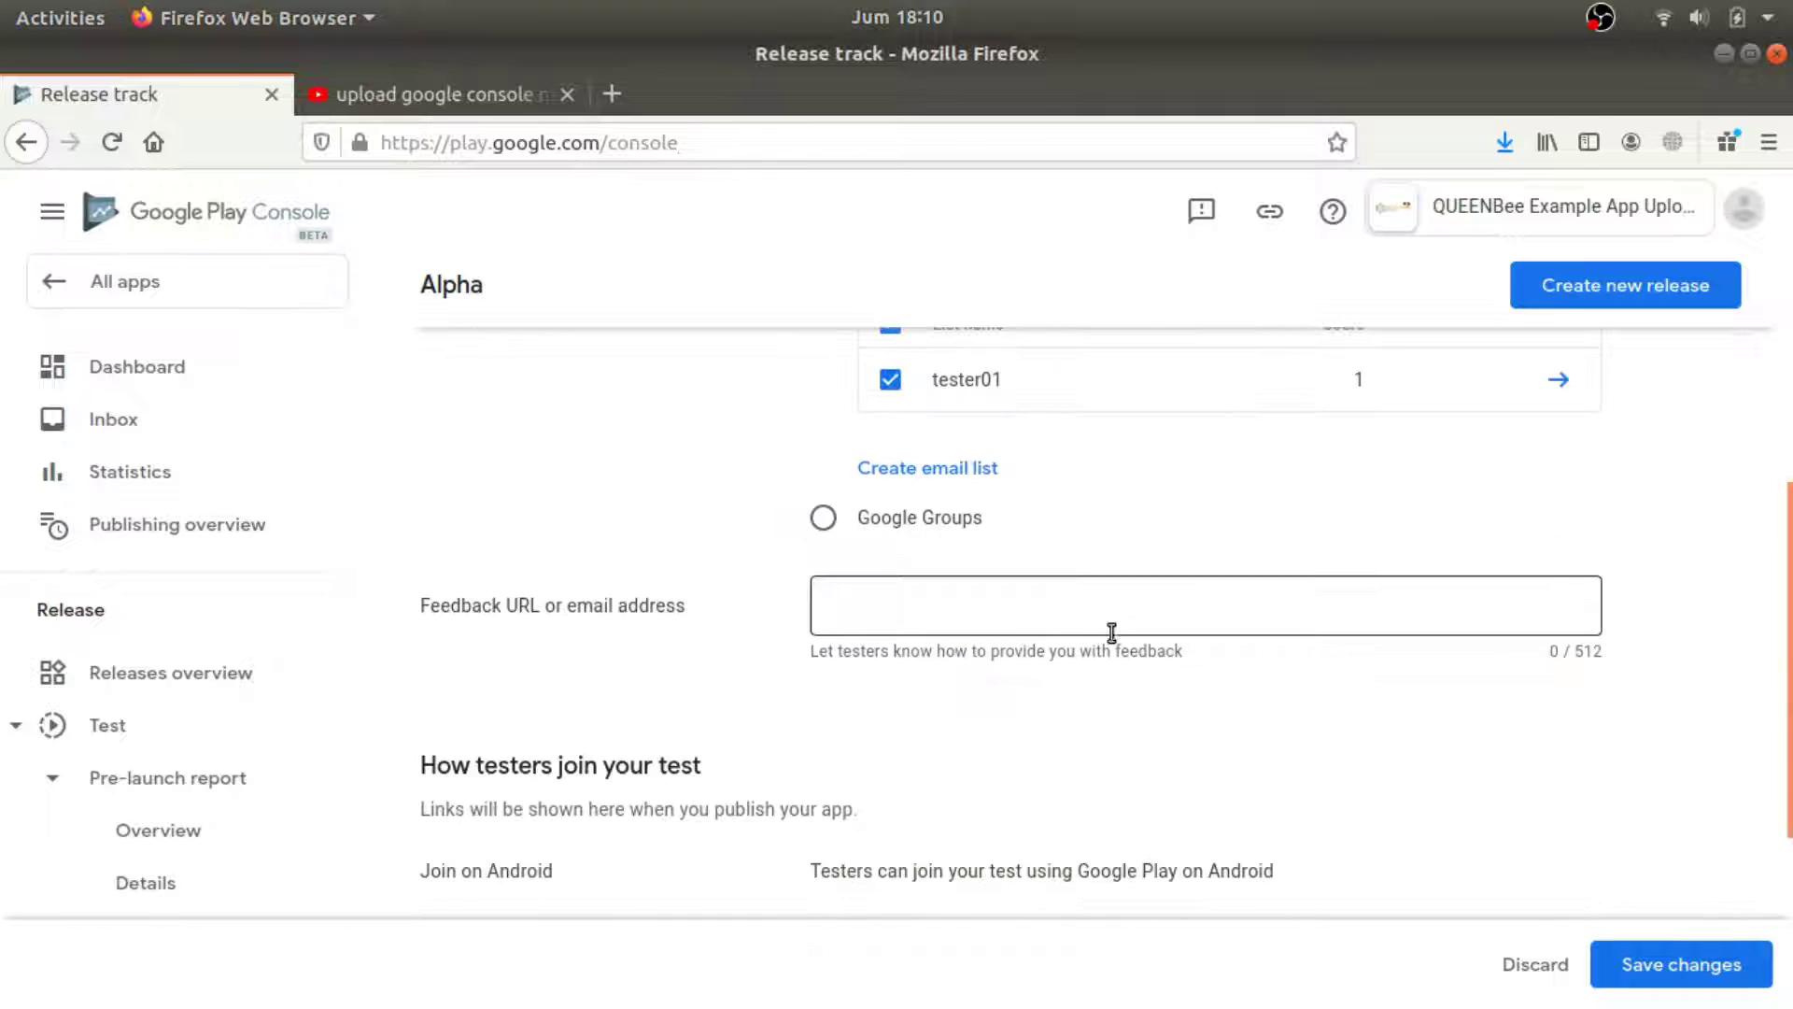
pyautogui.scroll(-3, 1250, 772)
pyautogui.scroll(-2, 1501, 945)
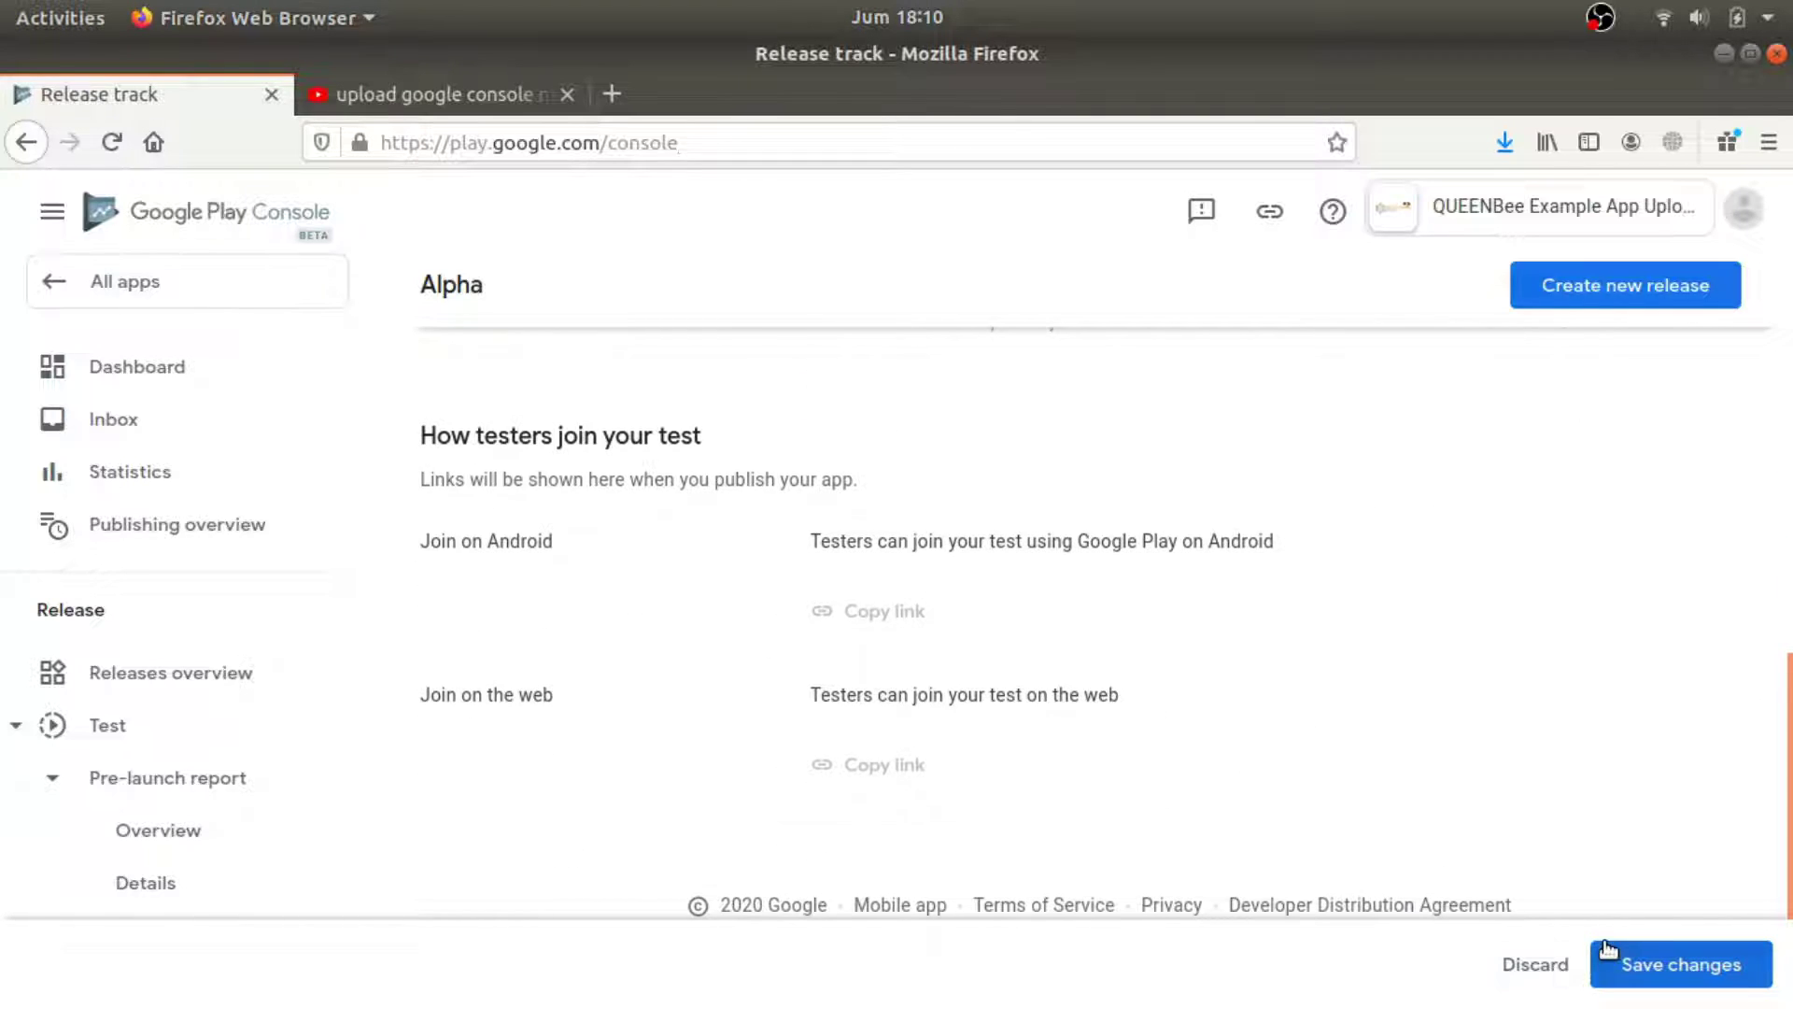
pyautogui.click(1676, 964)
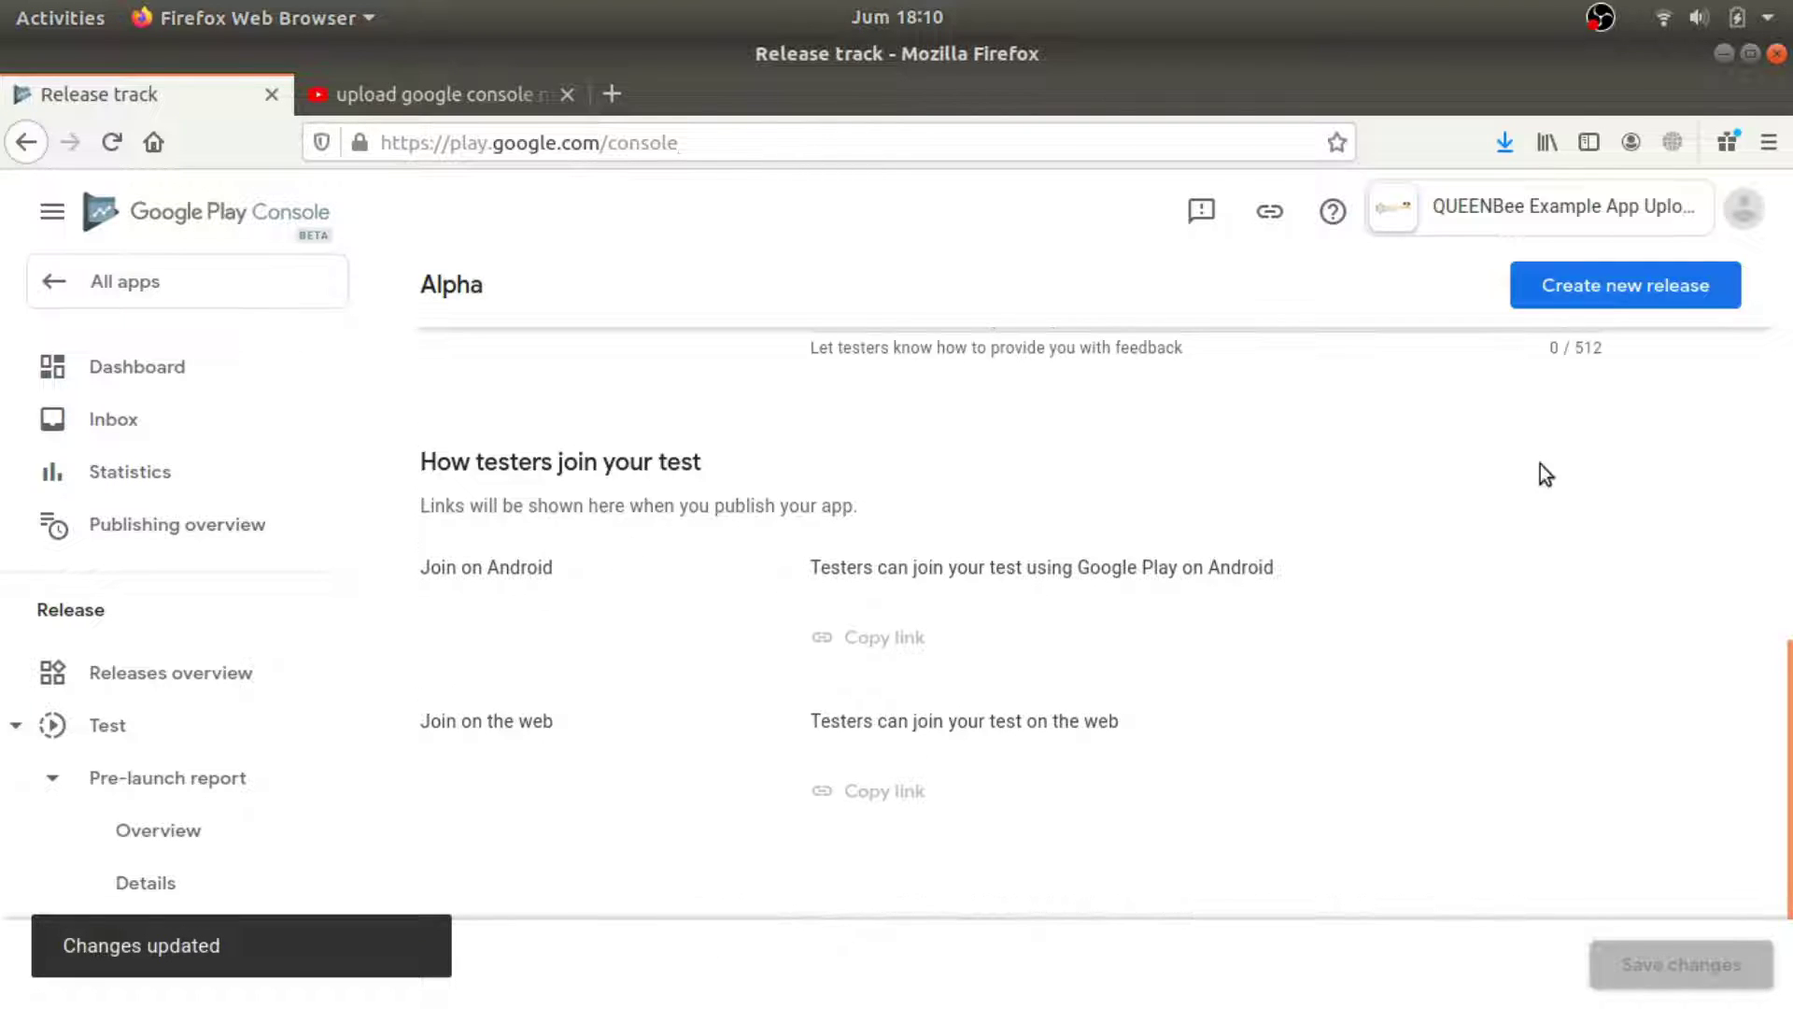
pyautogui.click(140, 384)
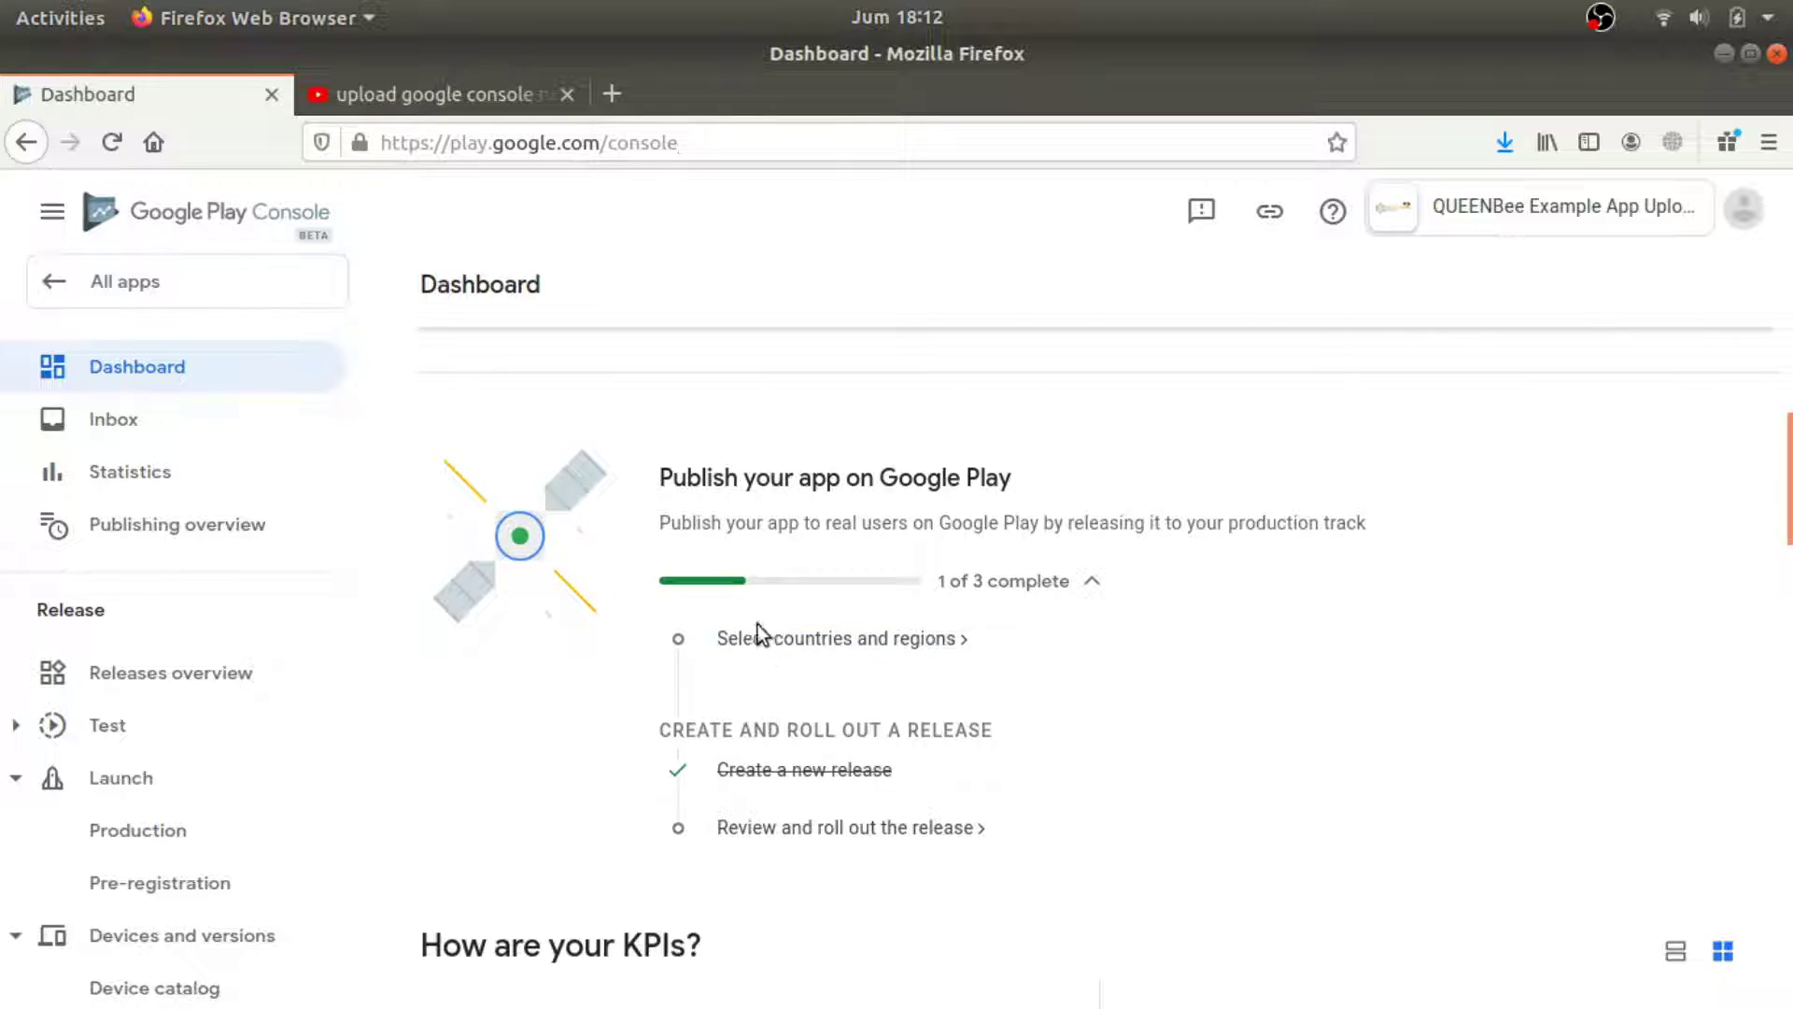
# Select all countries and regions for Production, confirming 150 available.
pyautogui.click(762, 635)
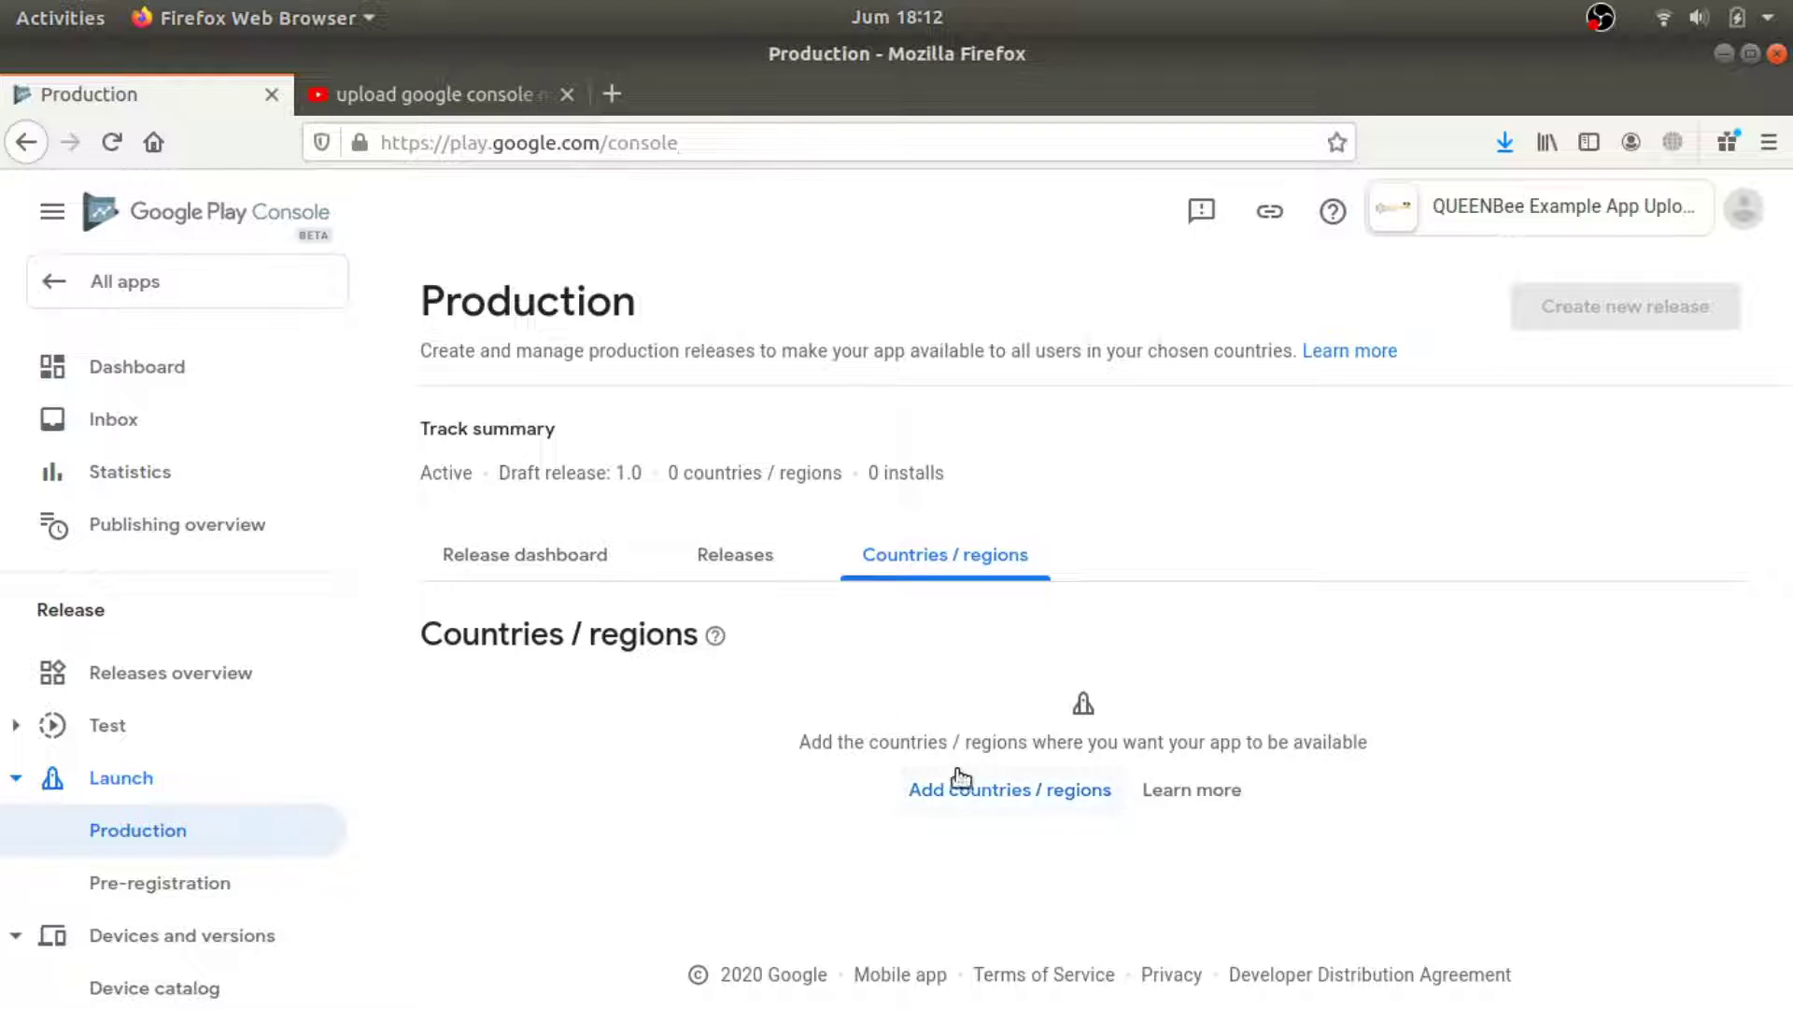
pyautogui.click(978, 801)
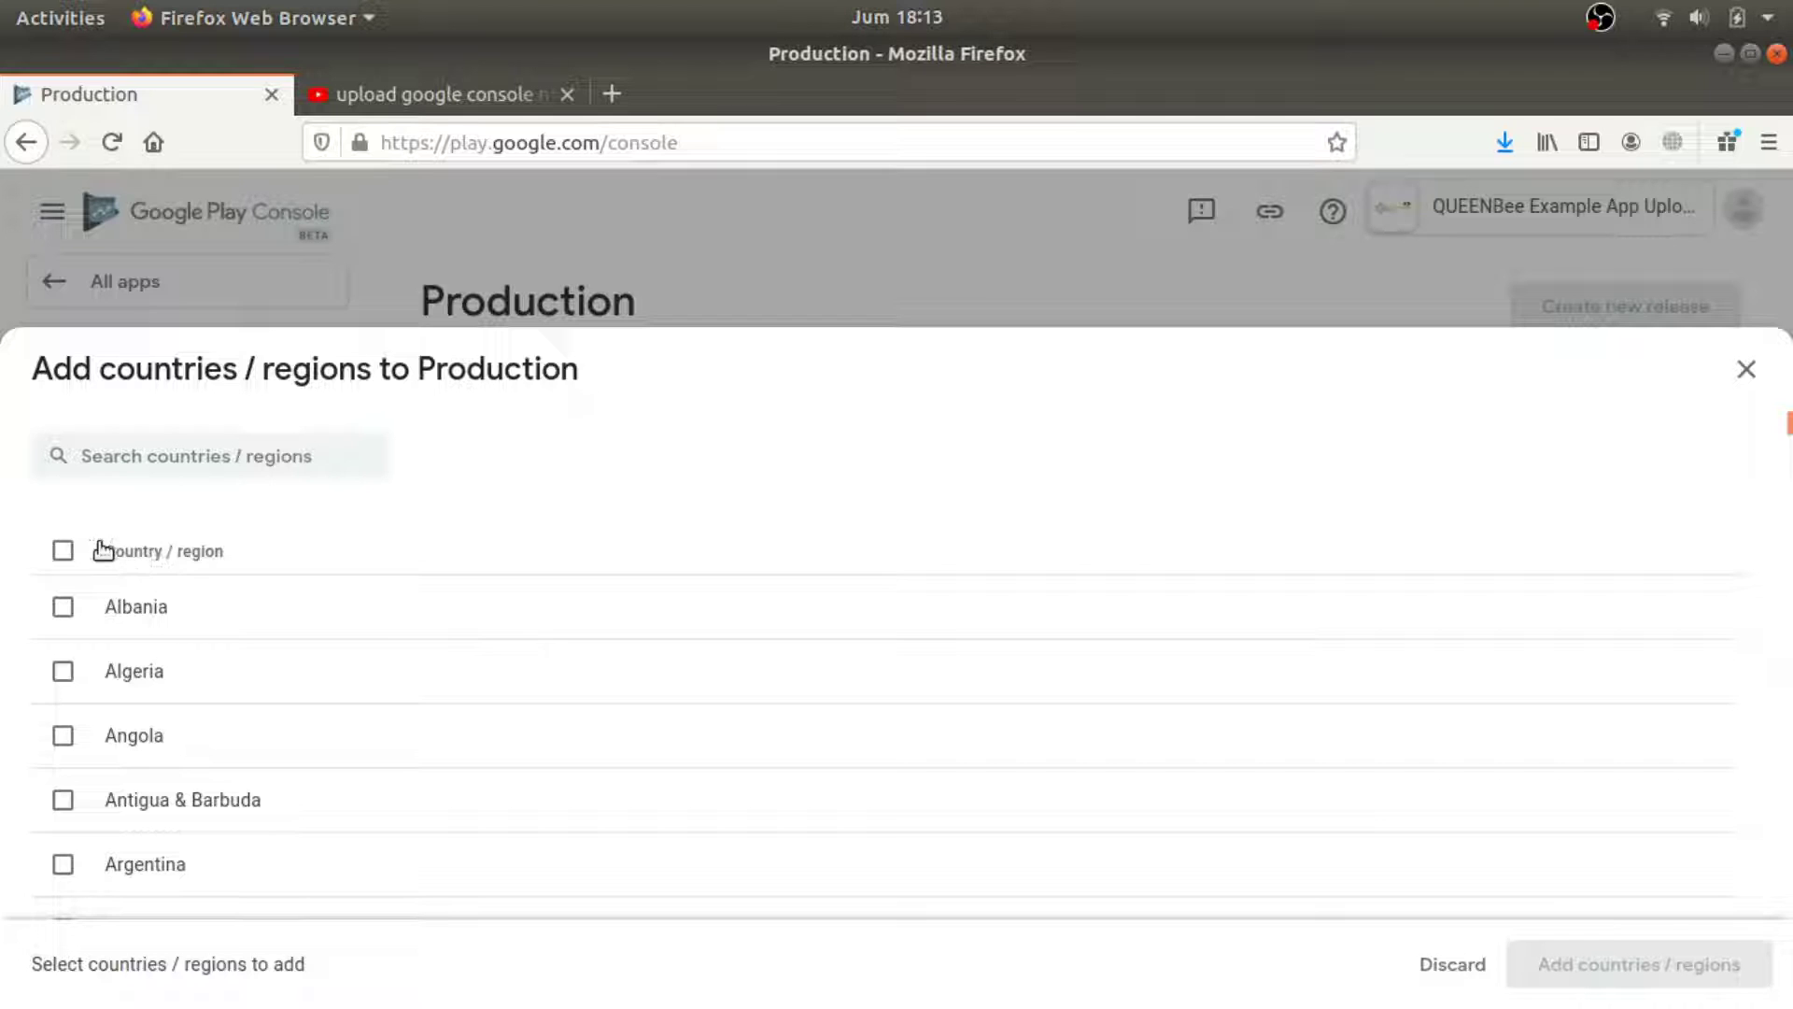
pyautogui.click(62, 550)
pyautogui.click(1633, 957)
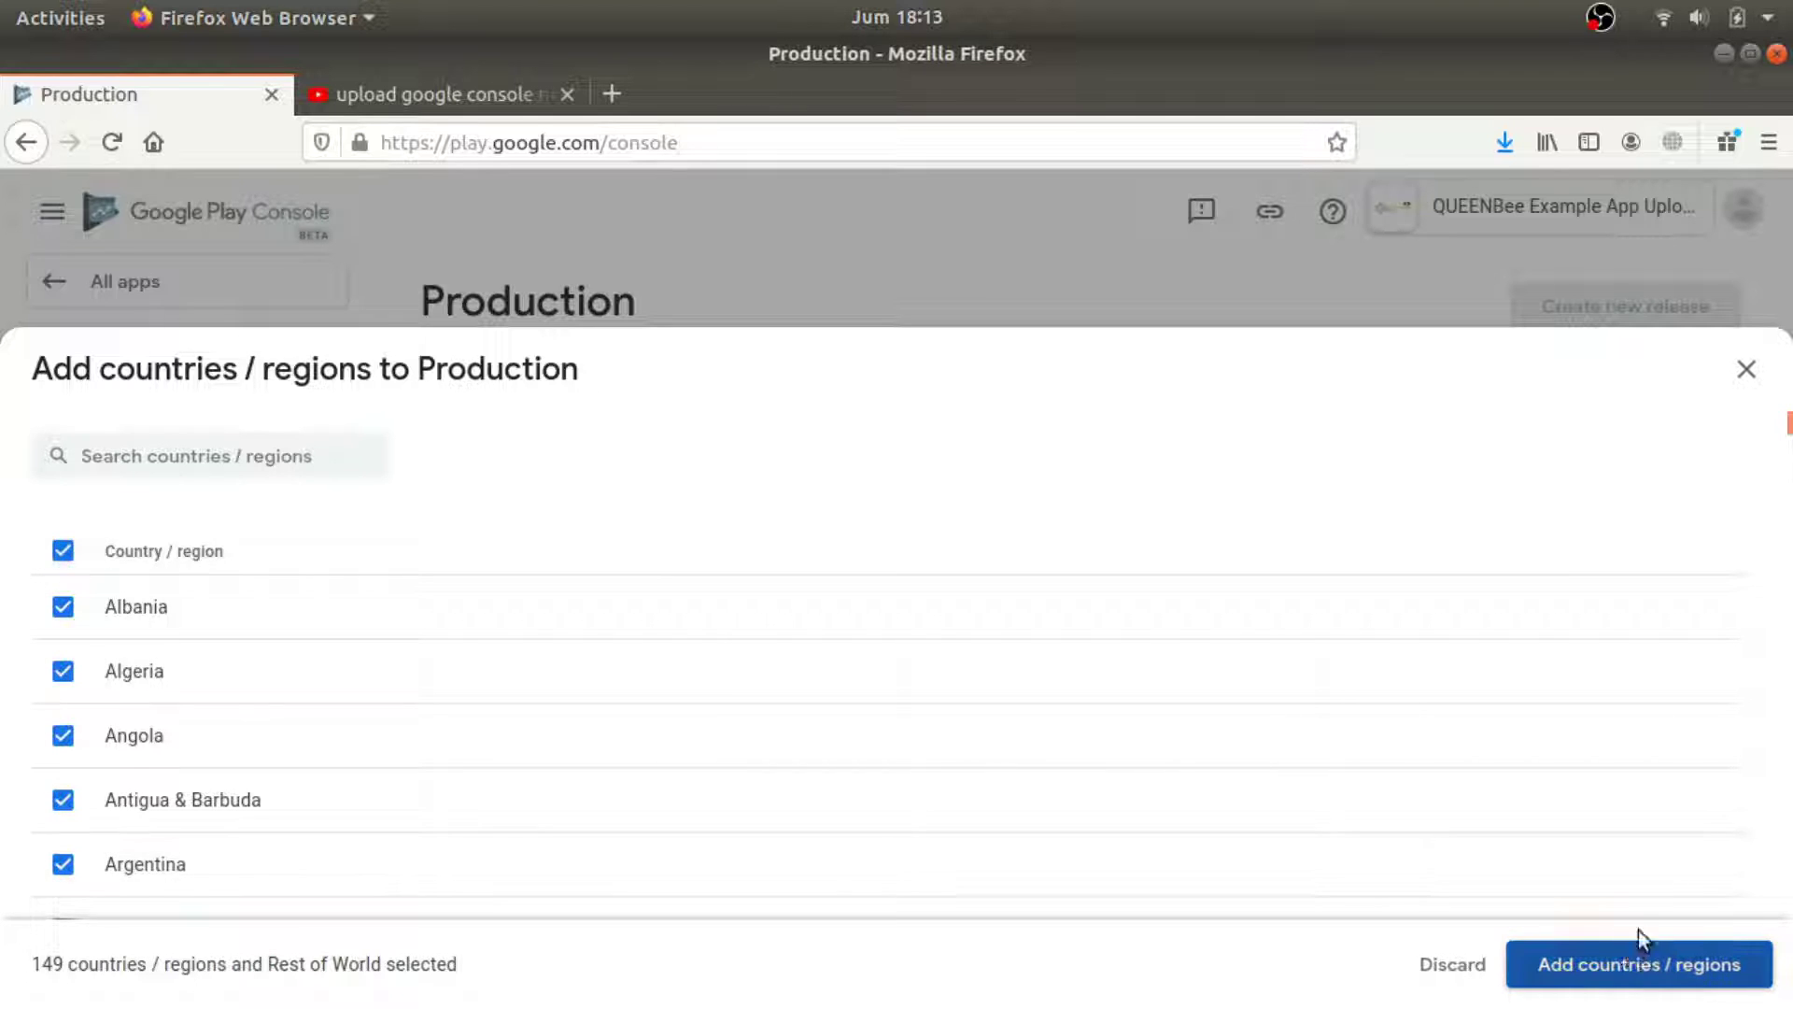
pyautogui.click(1110, 643)
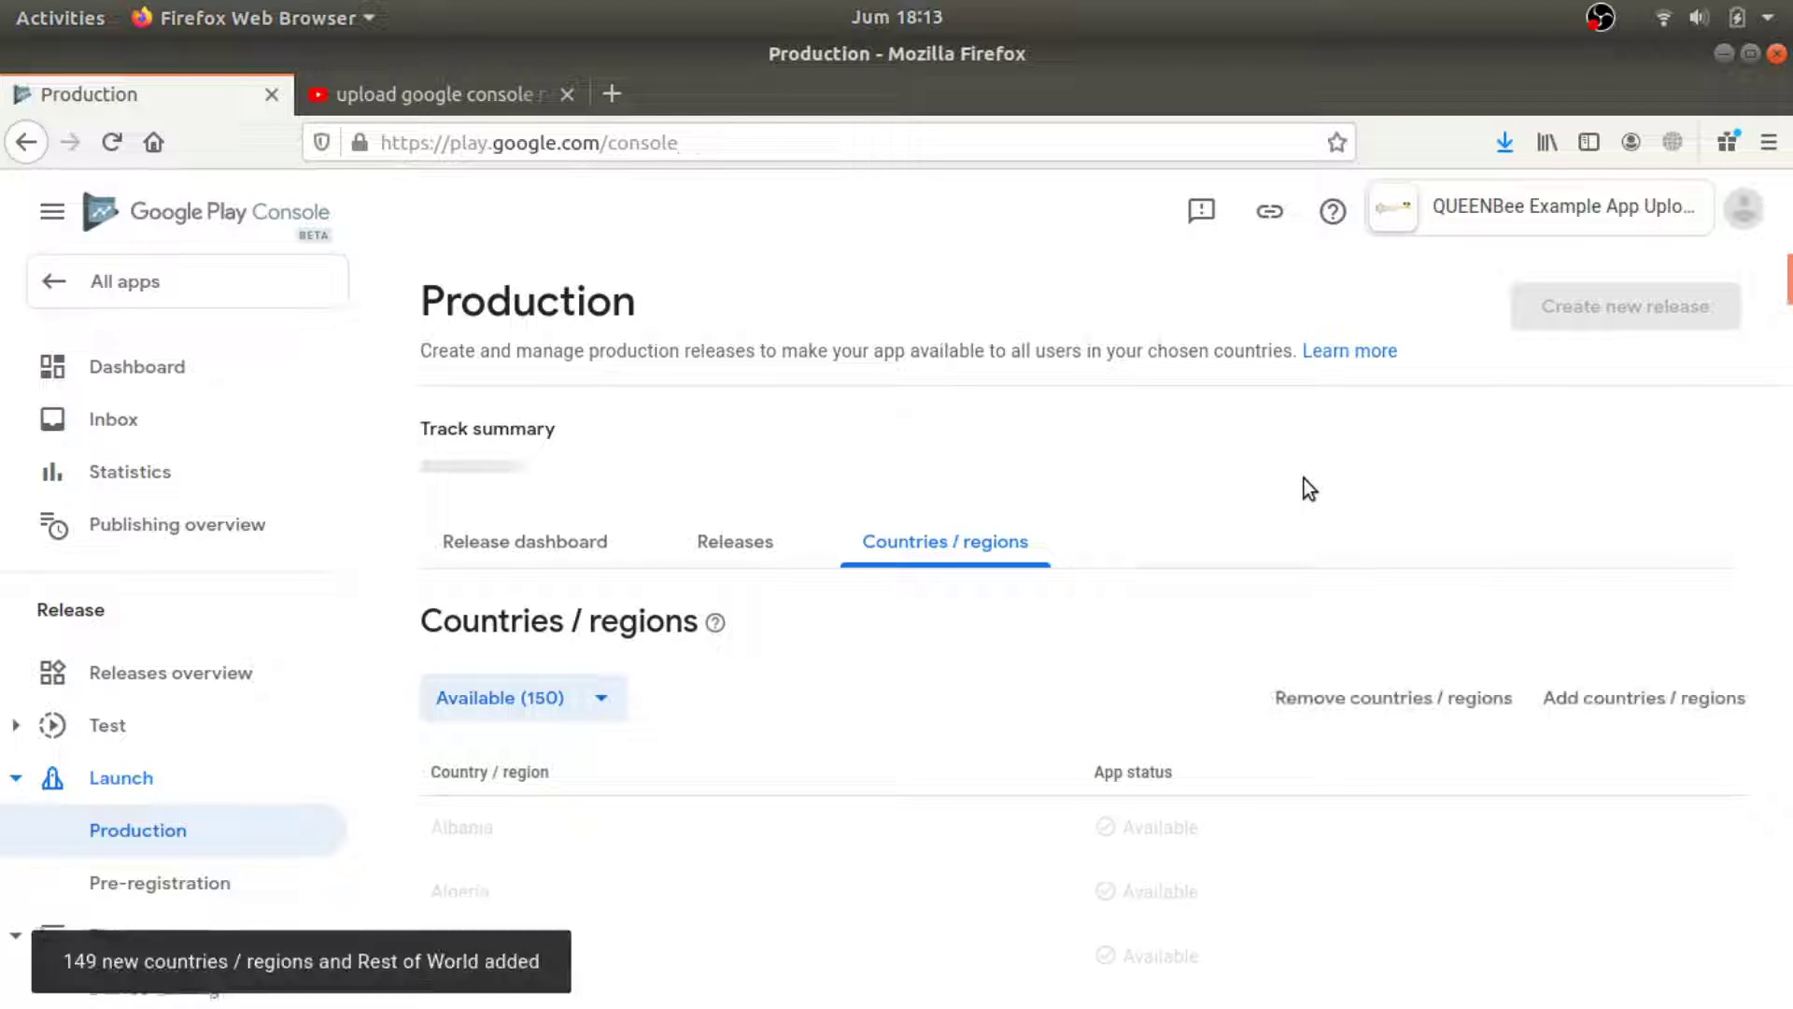
pyautogui.scroll(-10, 1790, 574)
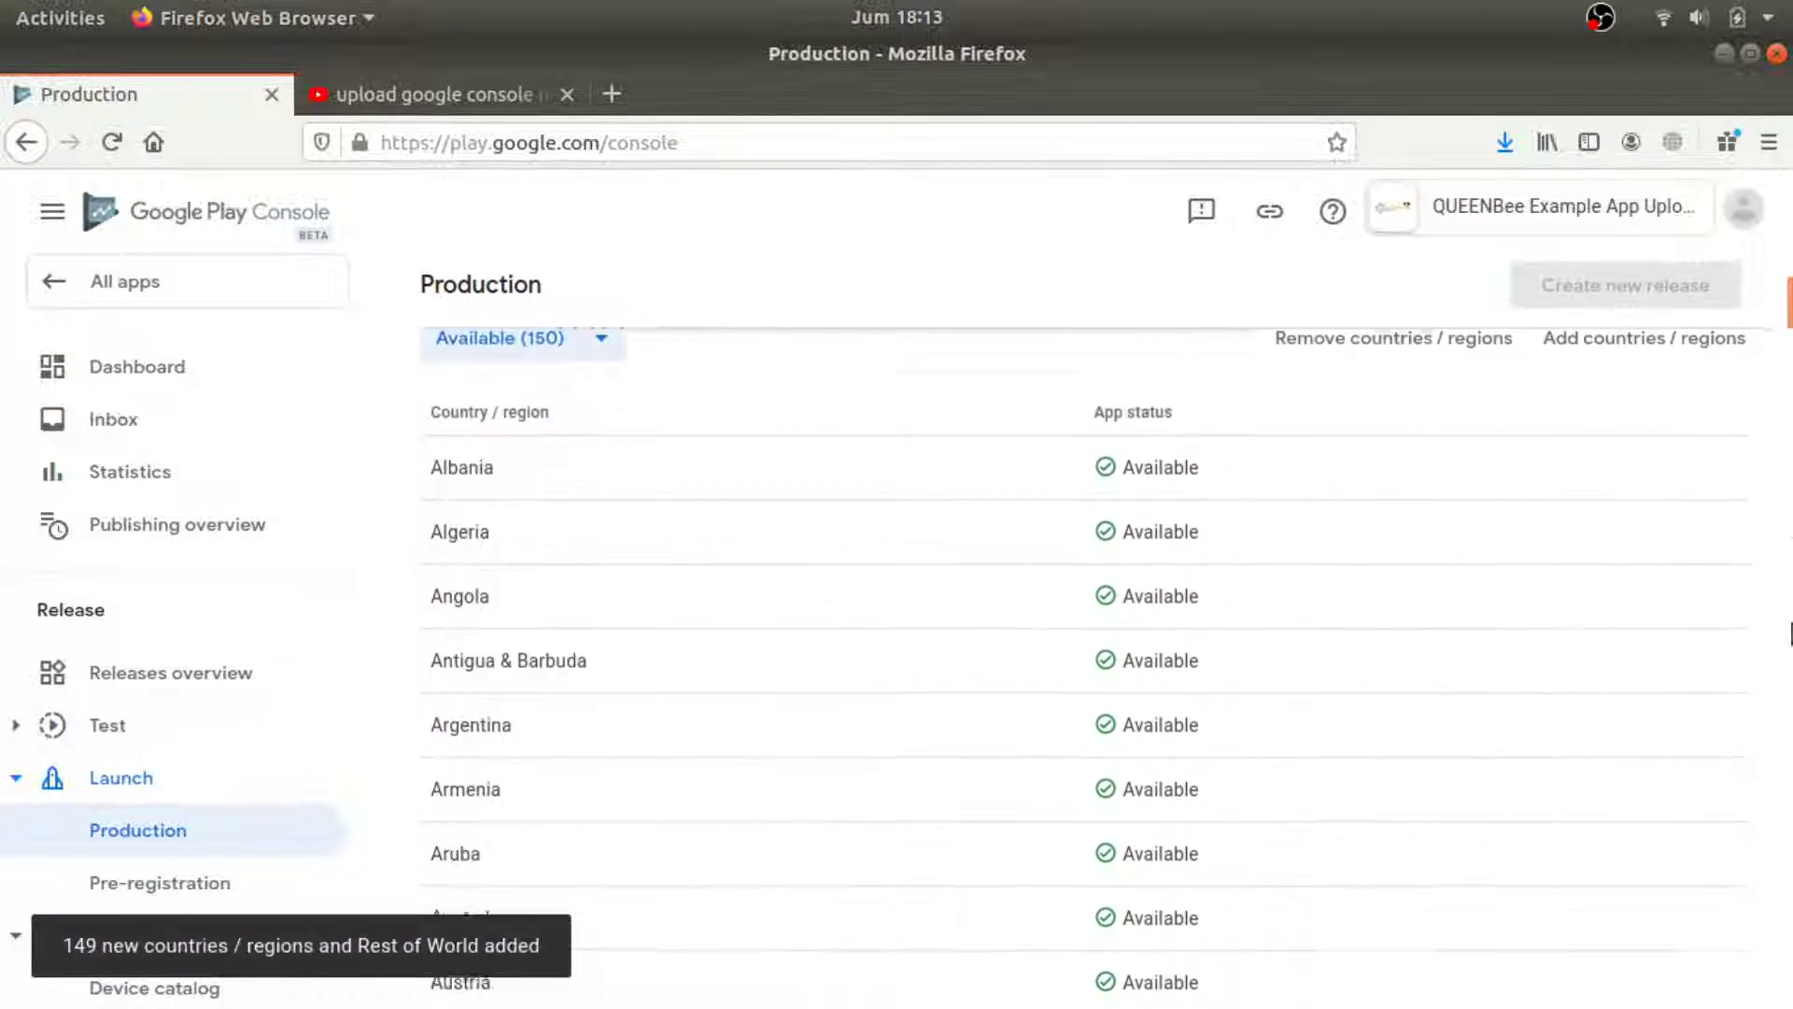
pyautogui.moveTo(1791, 369); pyautogui.dragTo(1791, 192)
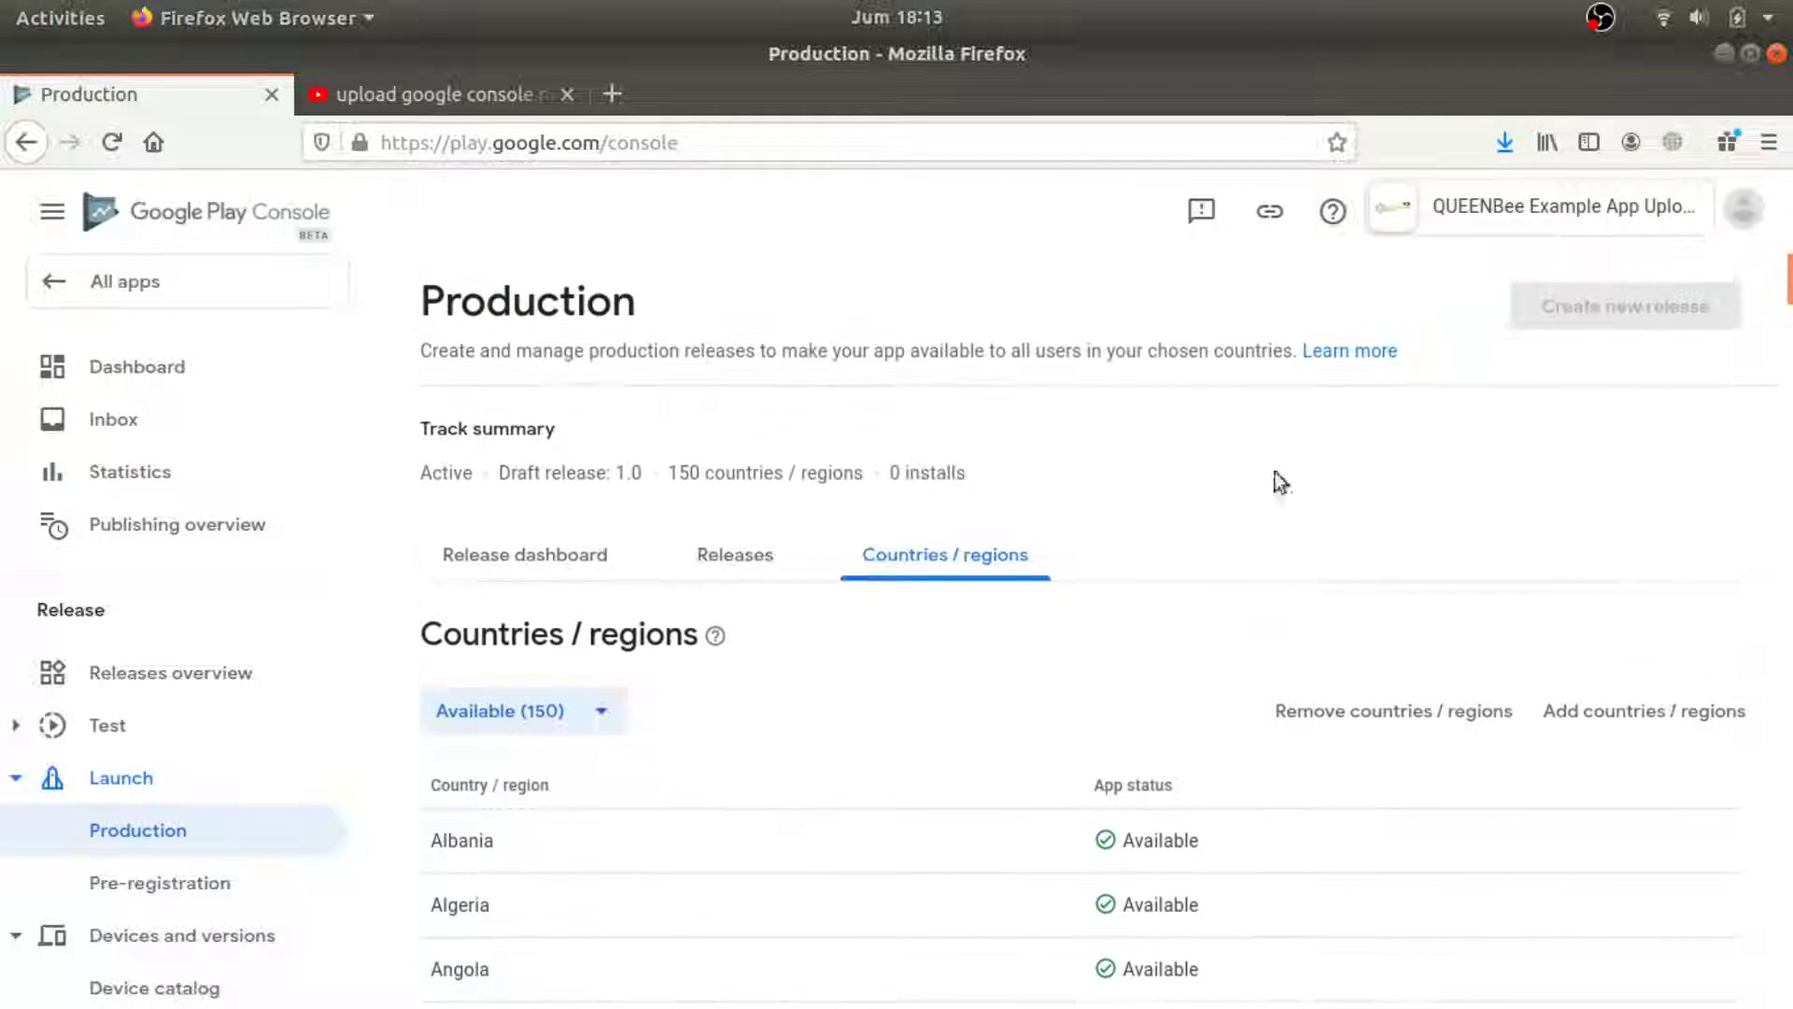
pyautogui.click(657, 554)
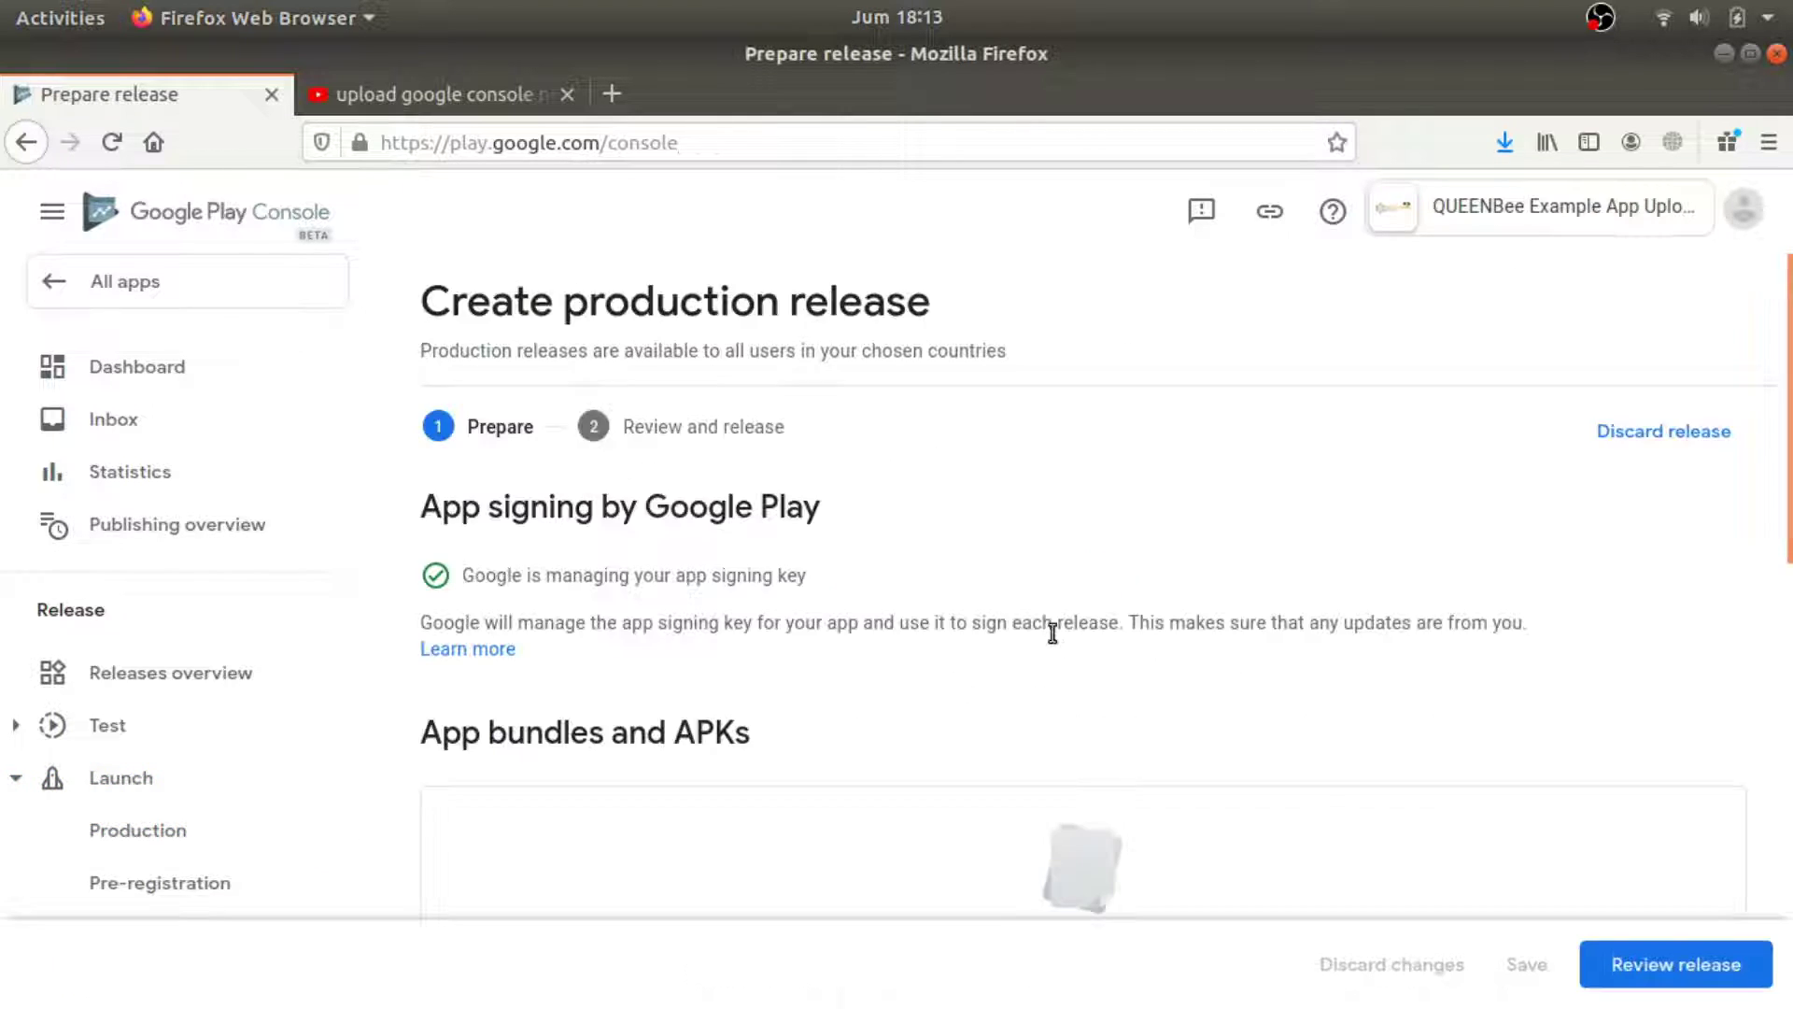
# Review the 1.0 production draft and confirm Start rollout to Production.
pyautogui.scroll(-10, 1521, 586)
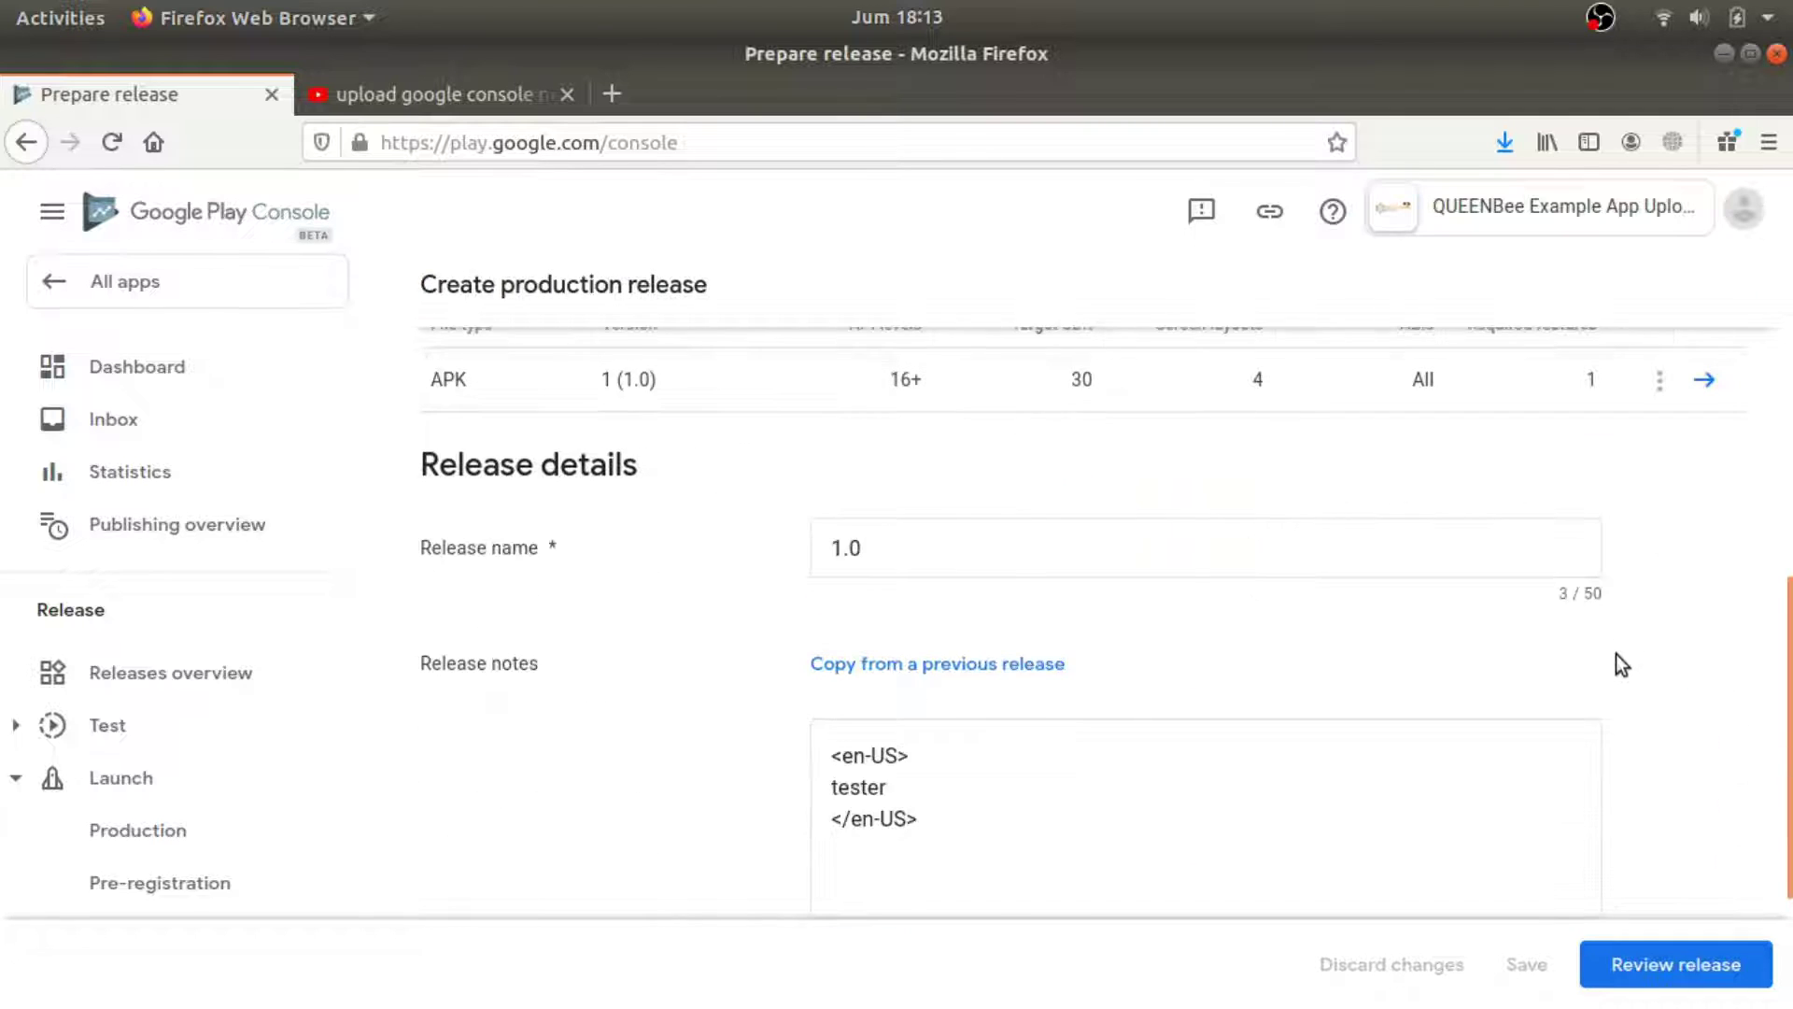
pyautogui.click(1721, 979)
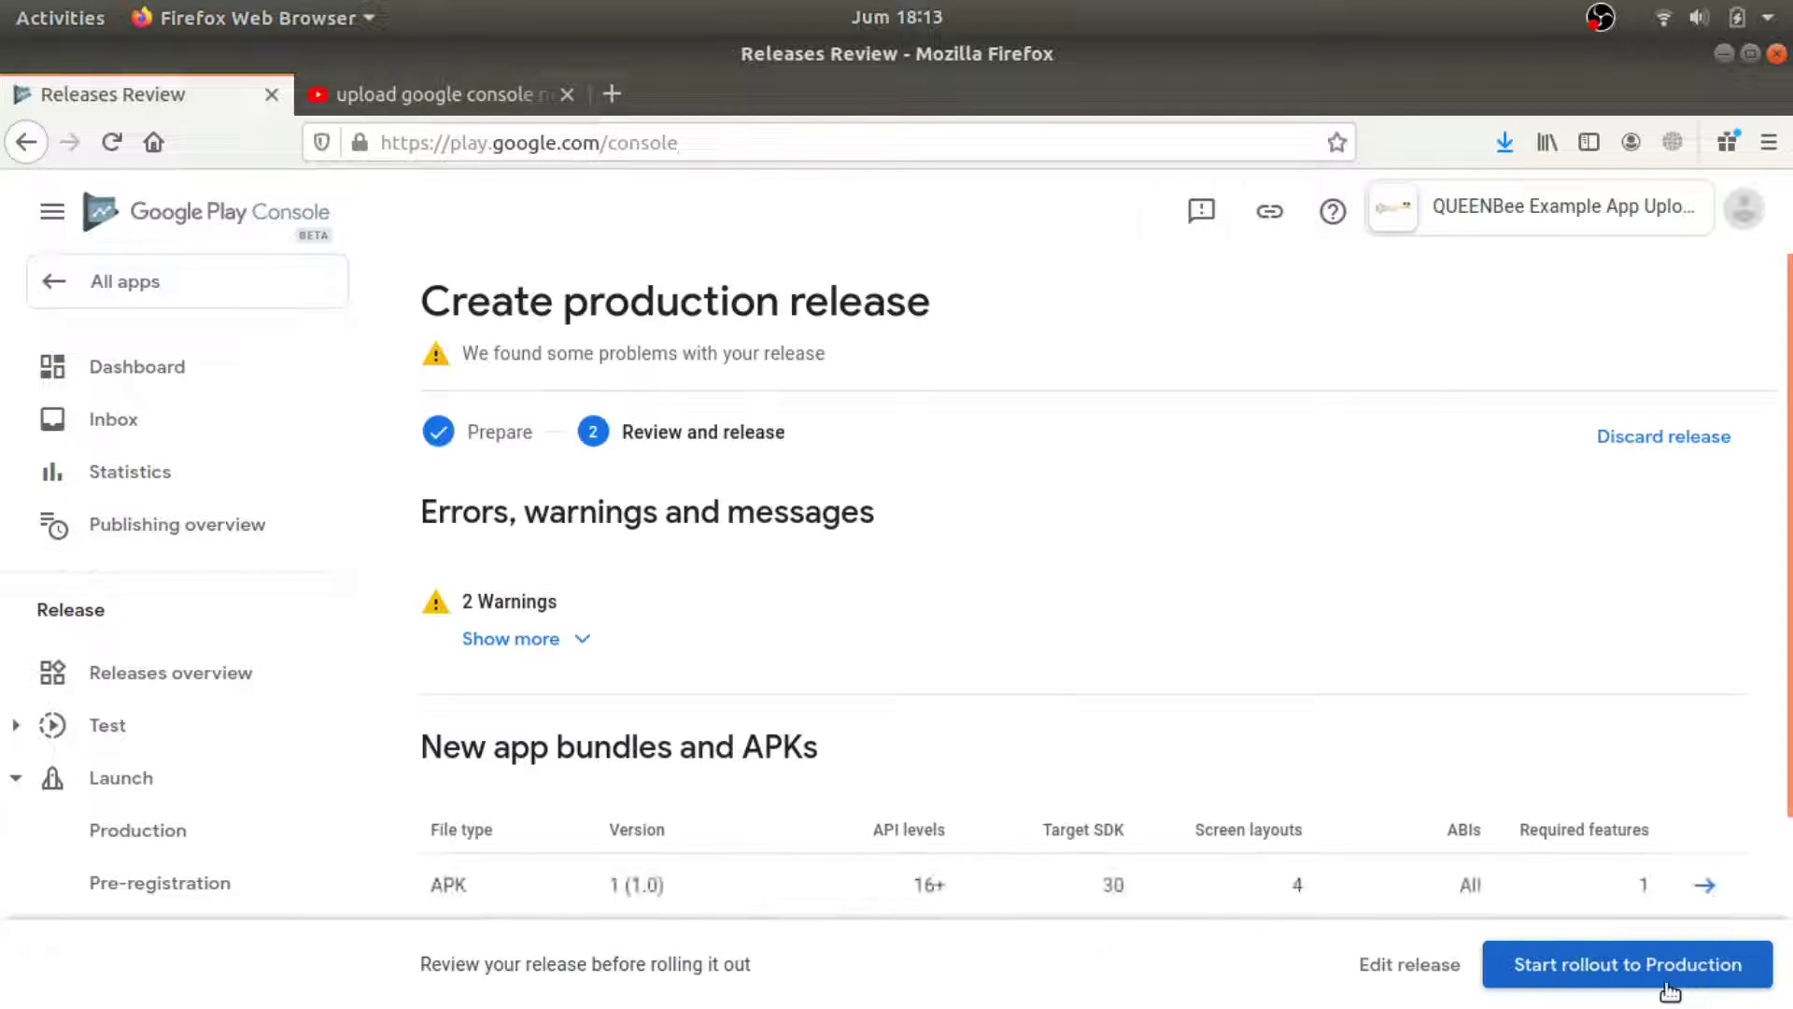
pyautogui.scroll(-3, 1772, 810)
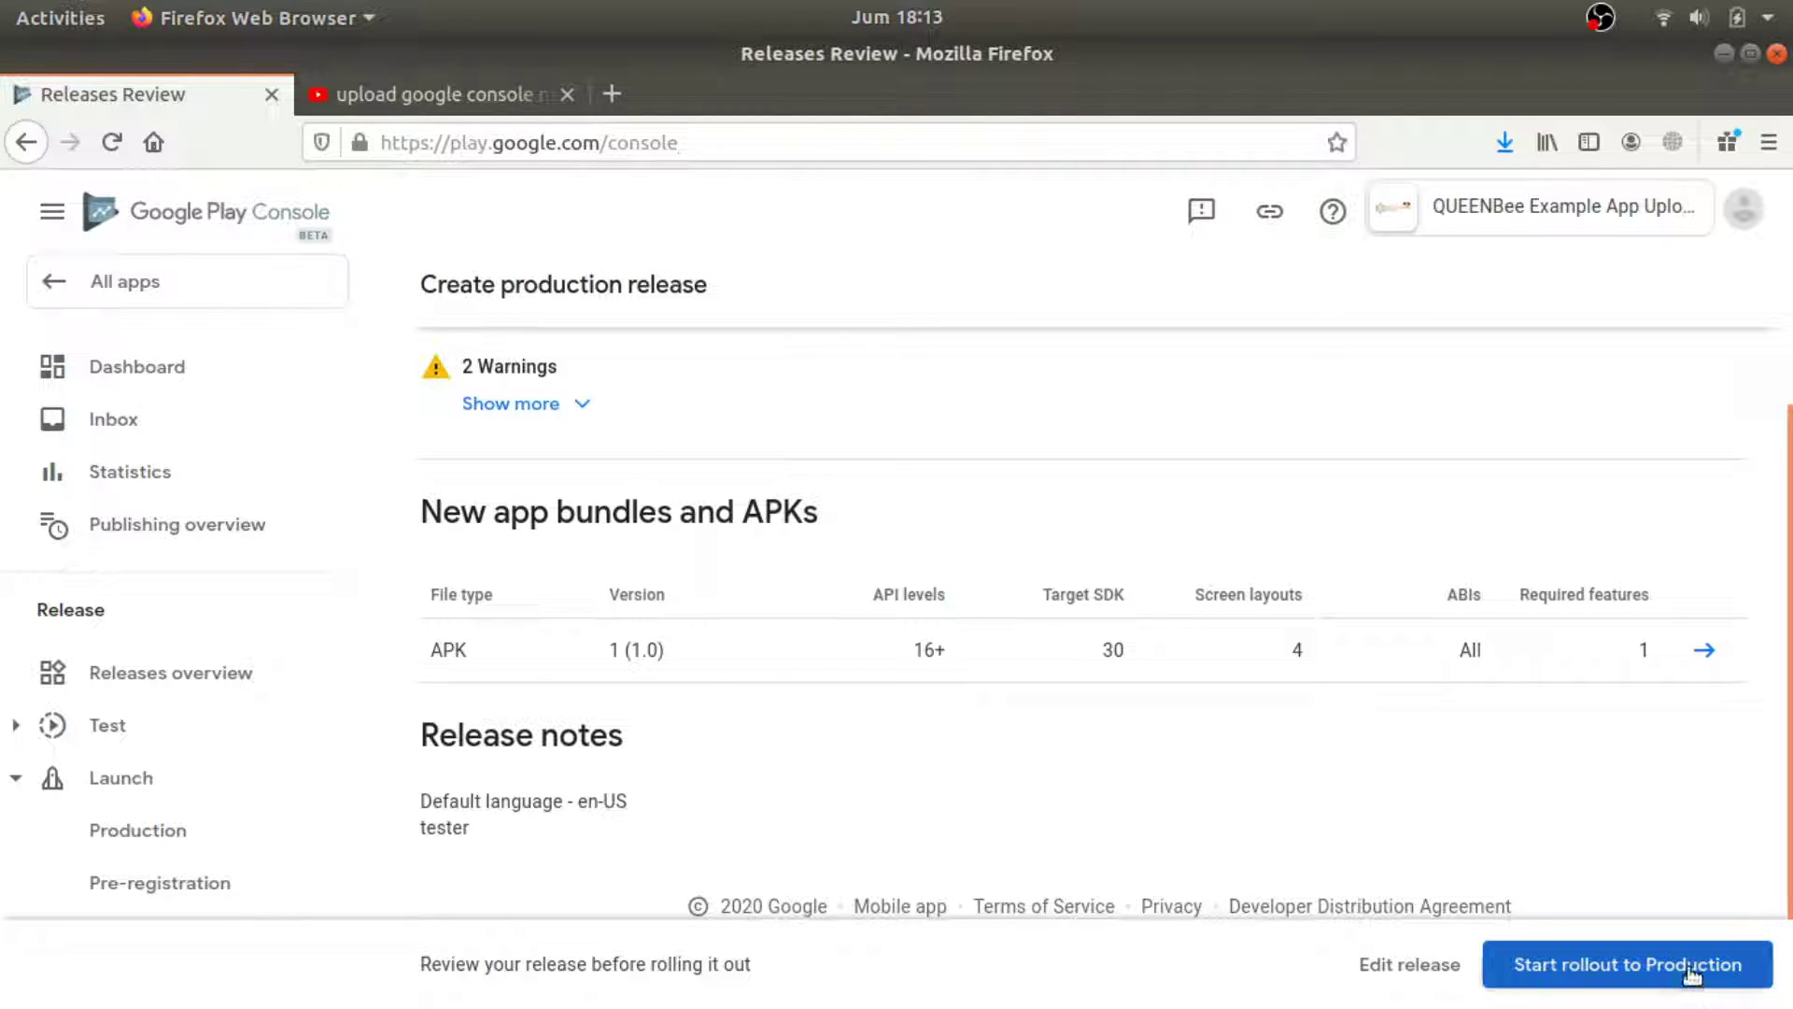
pyautogui.click(1679, 967)
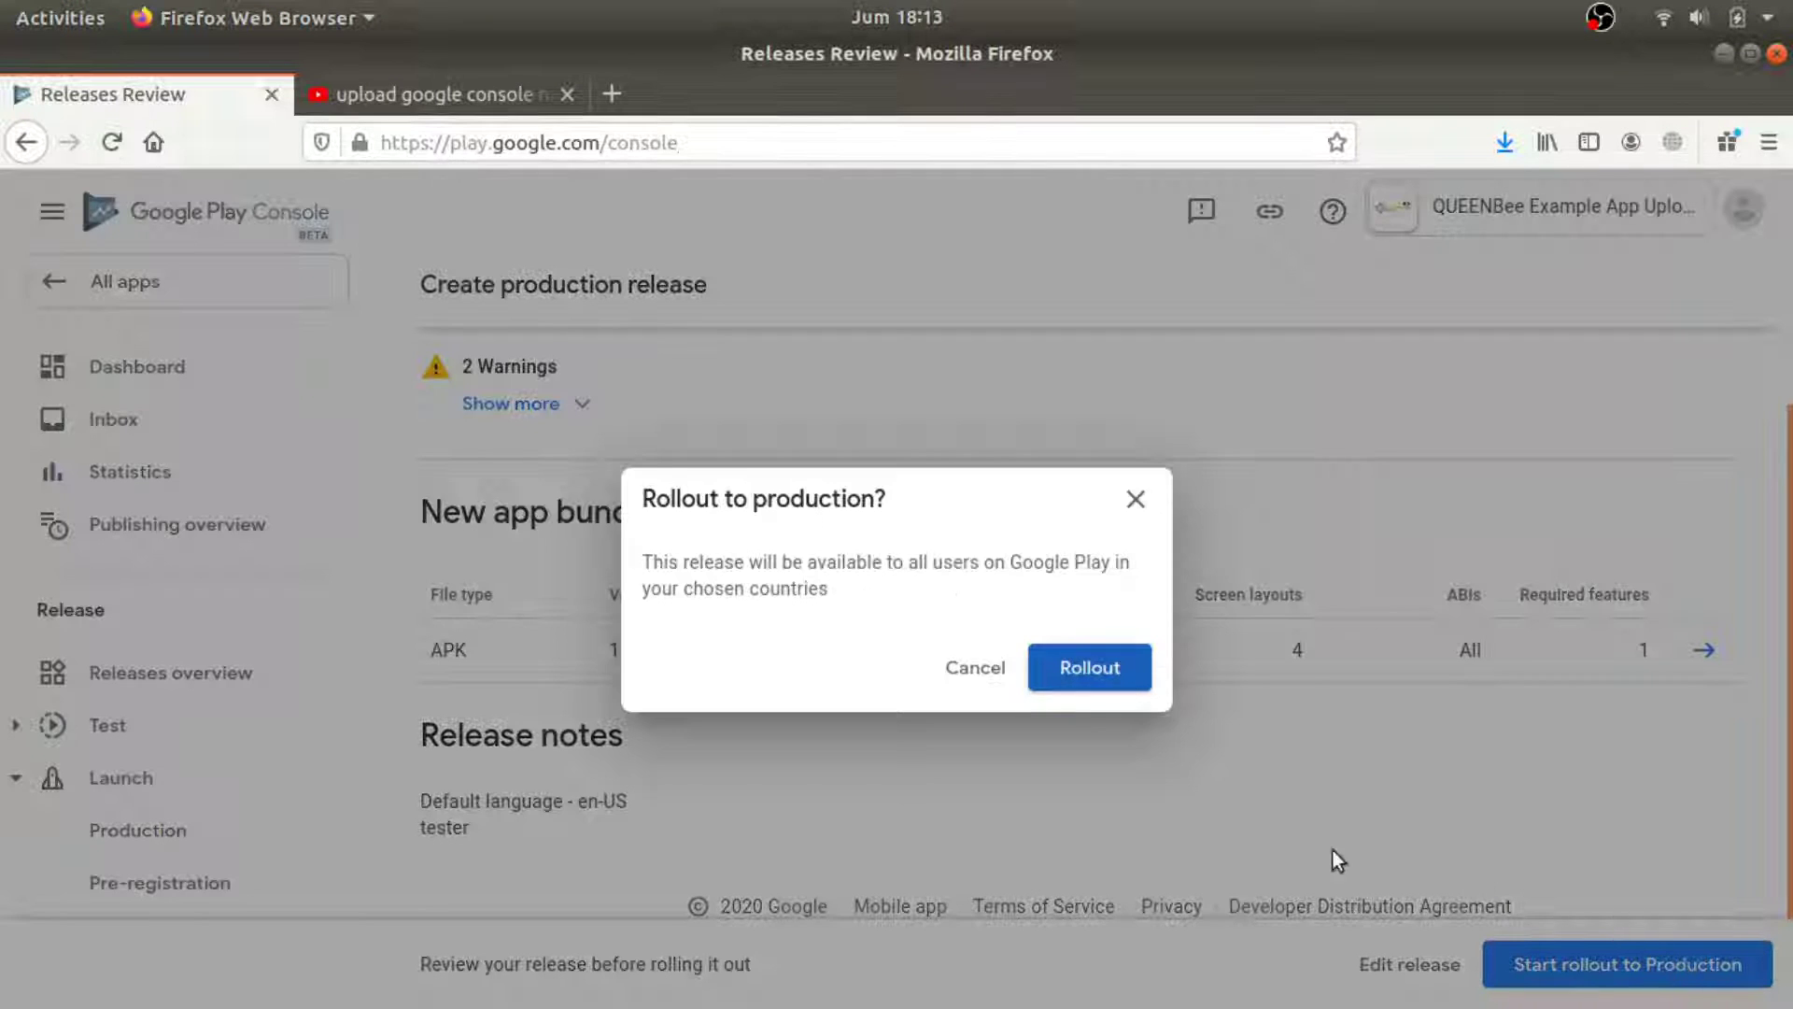
pyautogui.click(1122, 688)
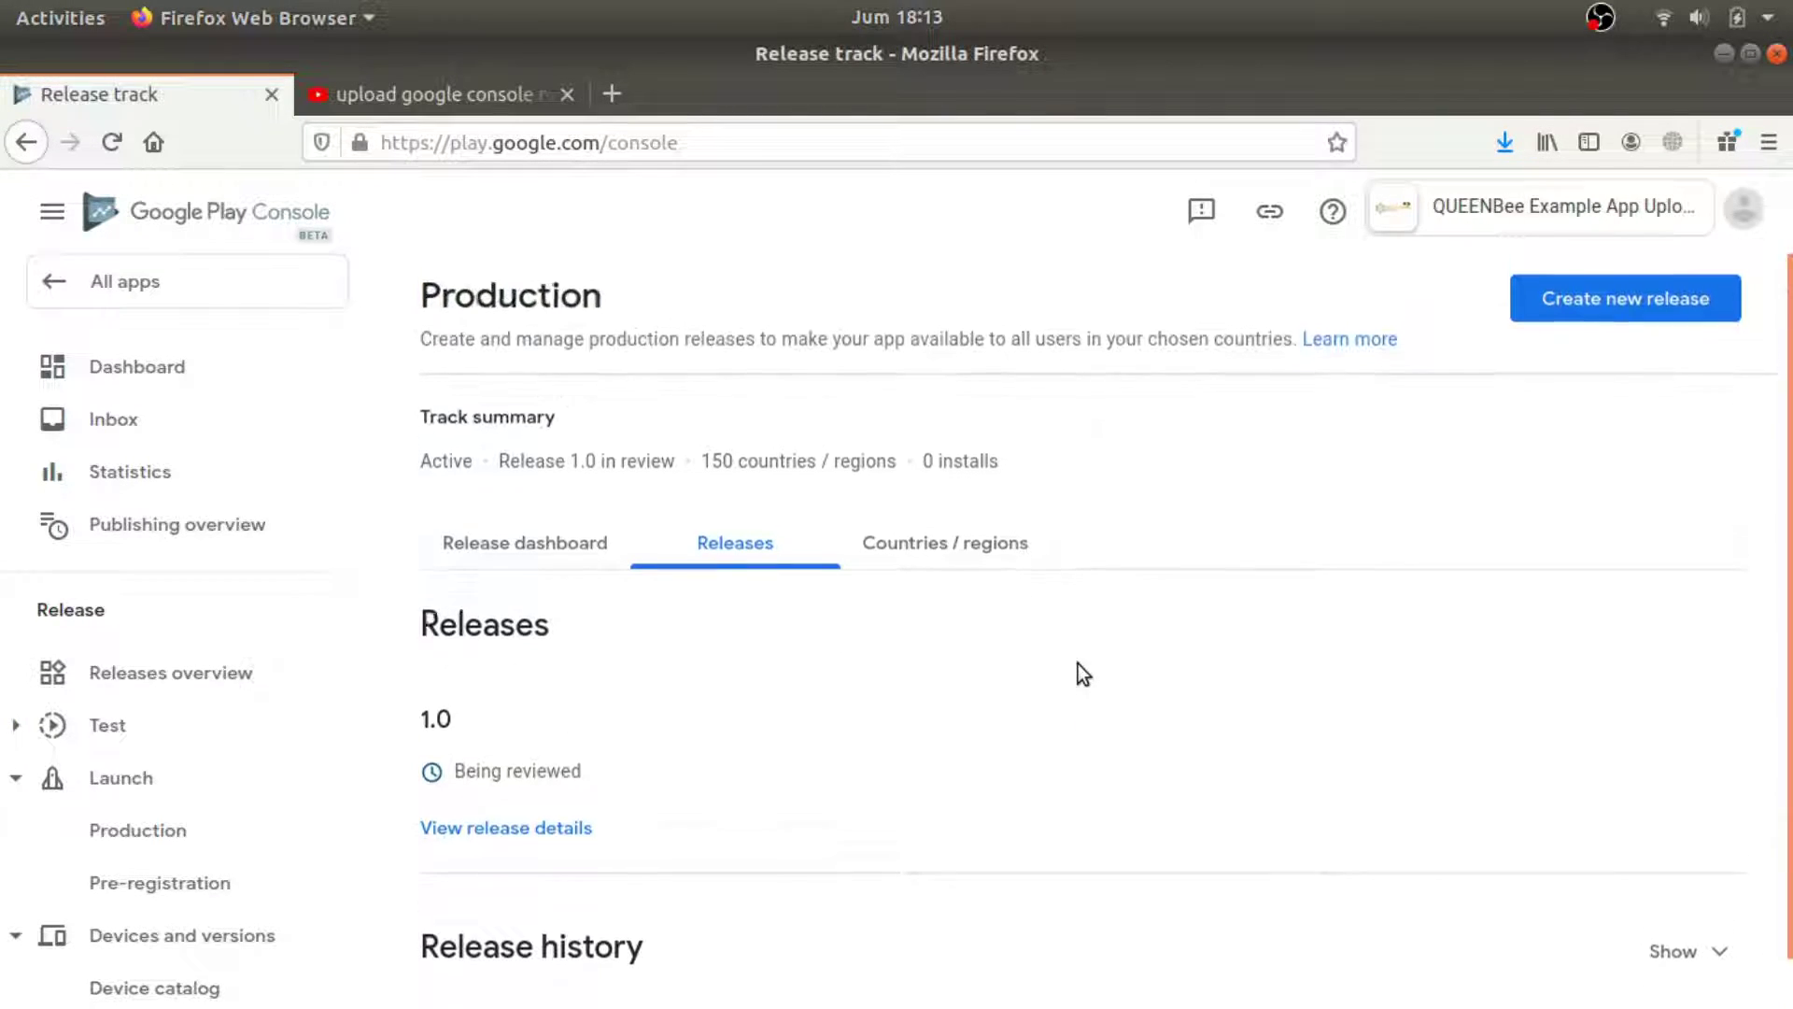
# Open release 1.0's details and show its rollout history.
pyautogui.click(479, 837)
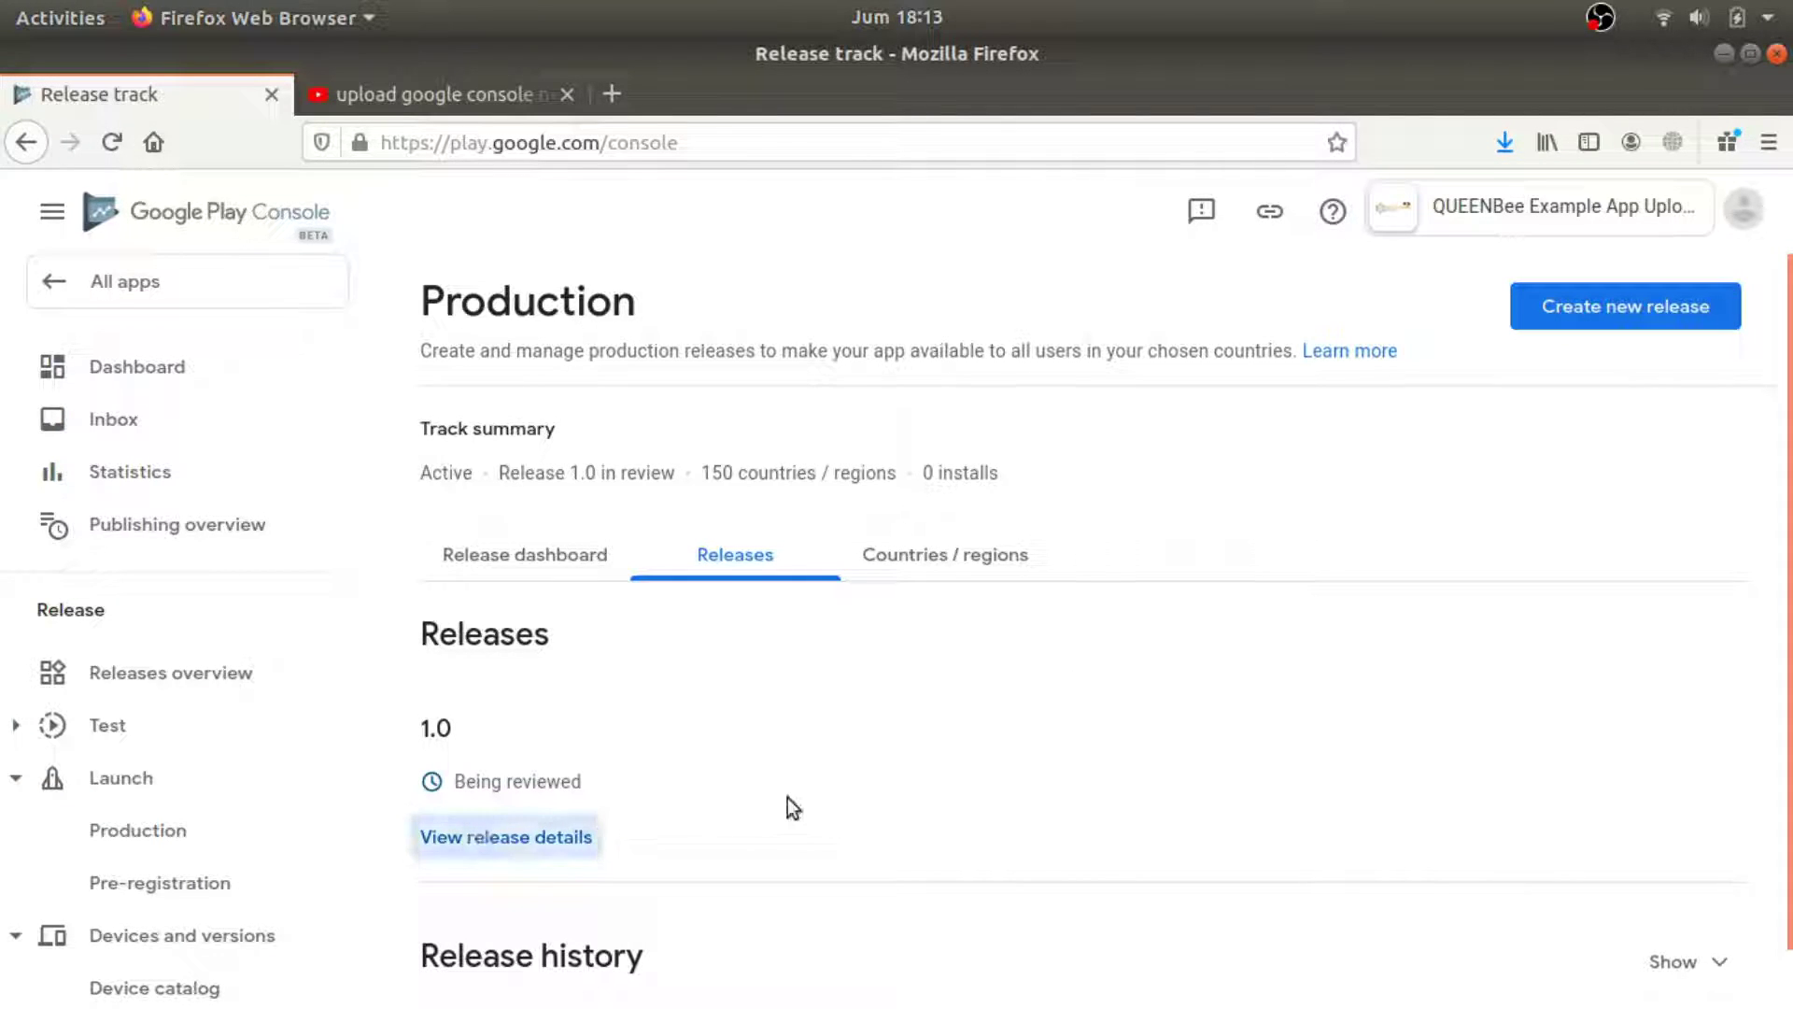
pyautogui.scroll(-4, 1161, 670)
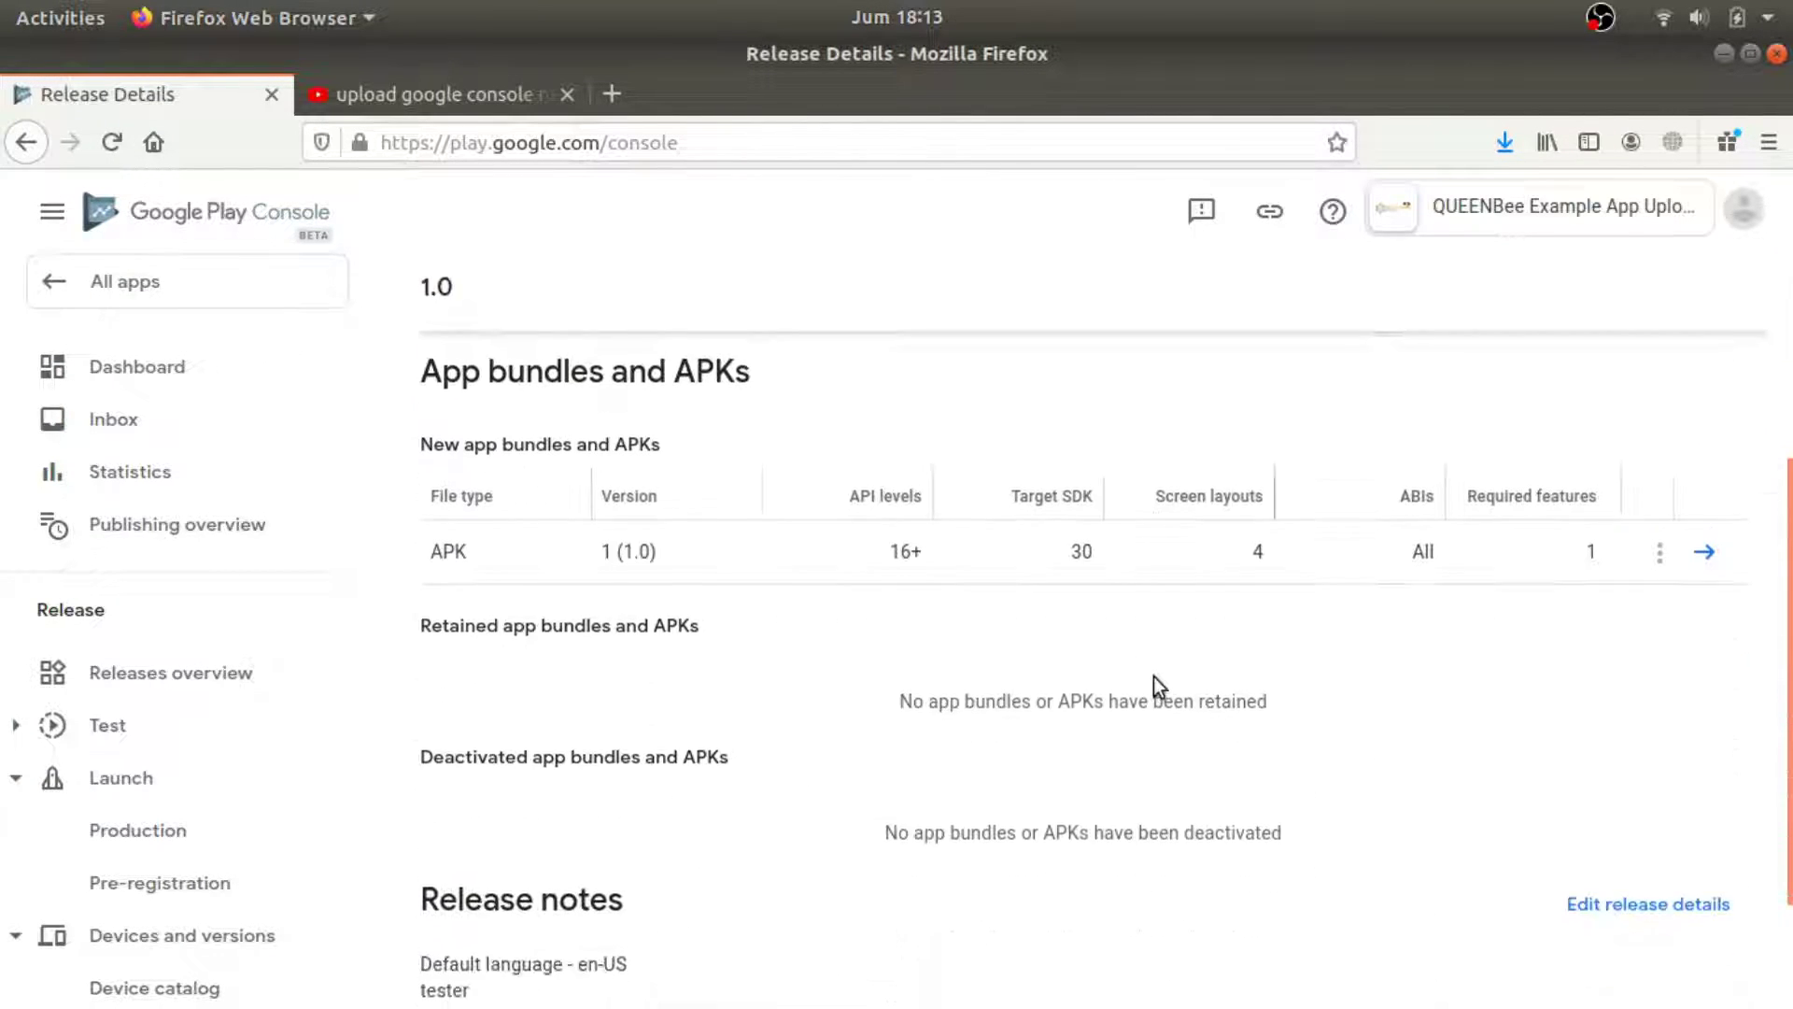
pyautogui.scroll(-1, 1151, 677)
pyautogui.scroll(-1, 1151, 678)
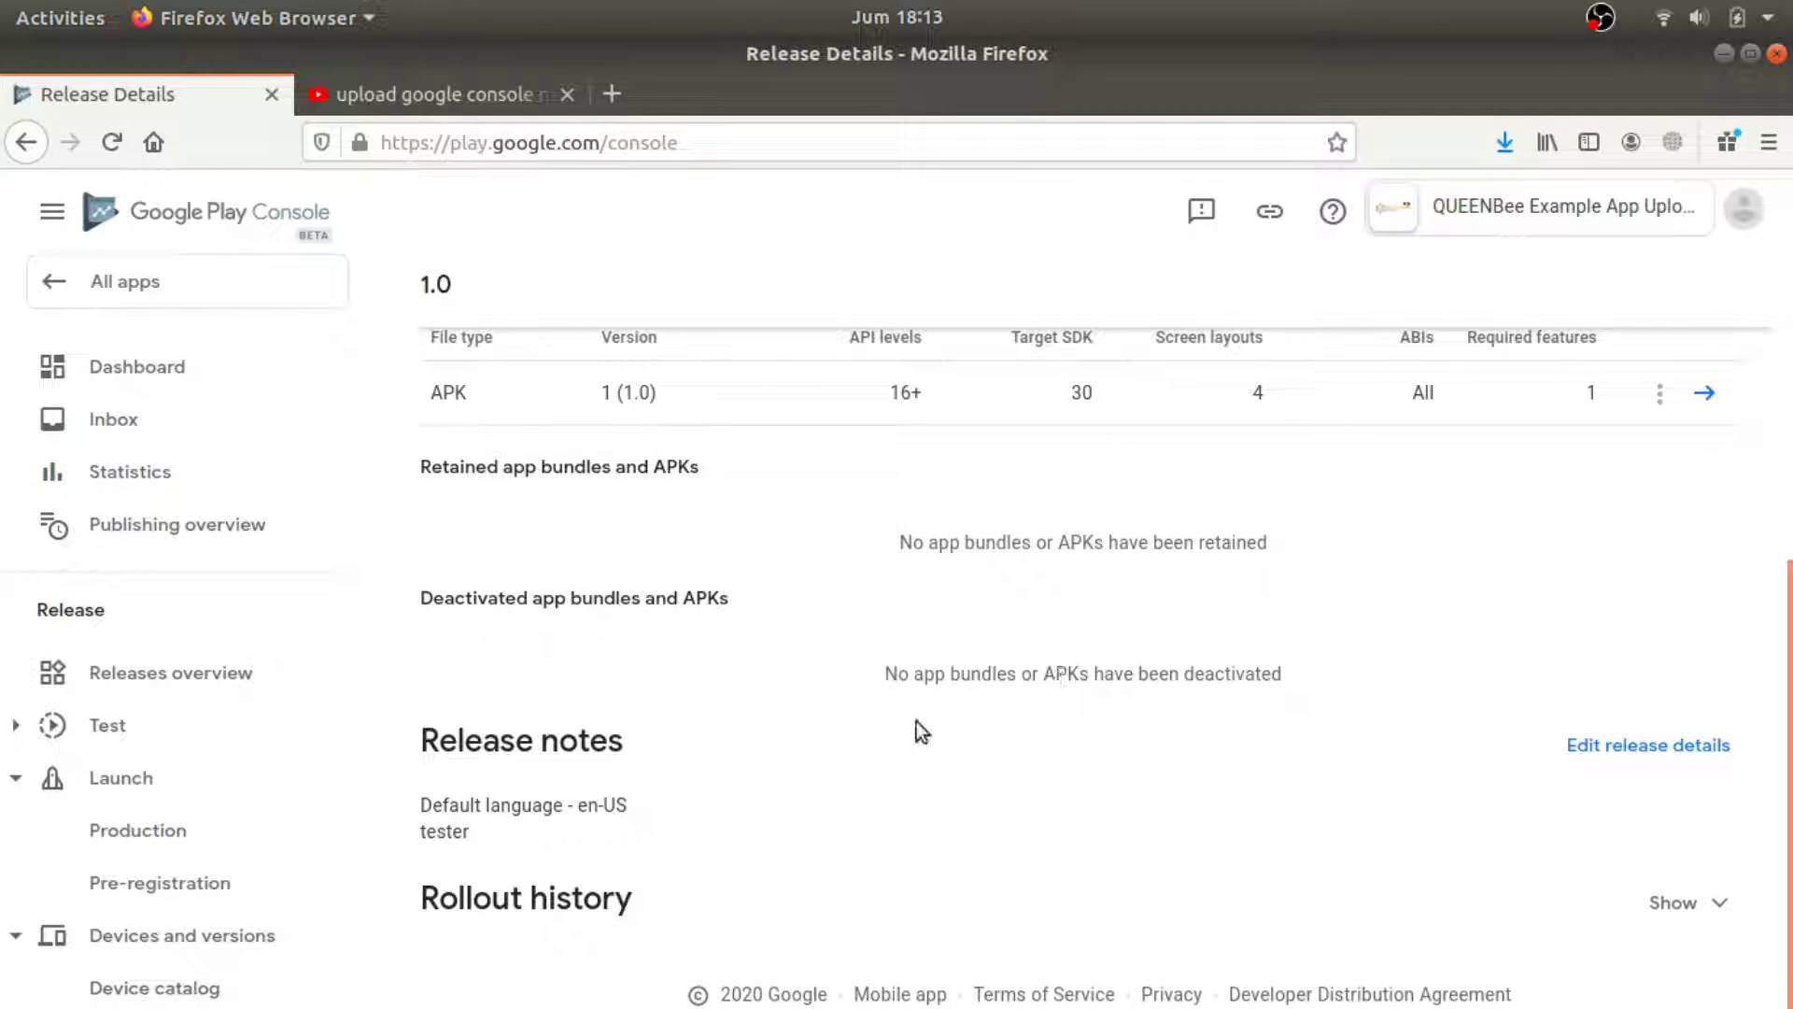
pyautogui.click(1714, 904)
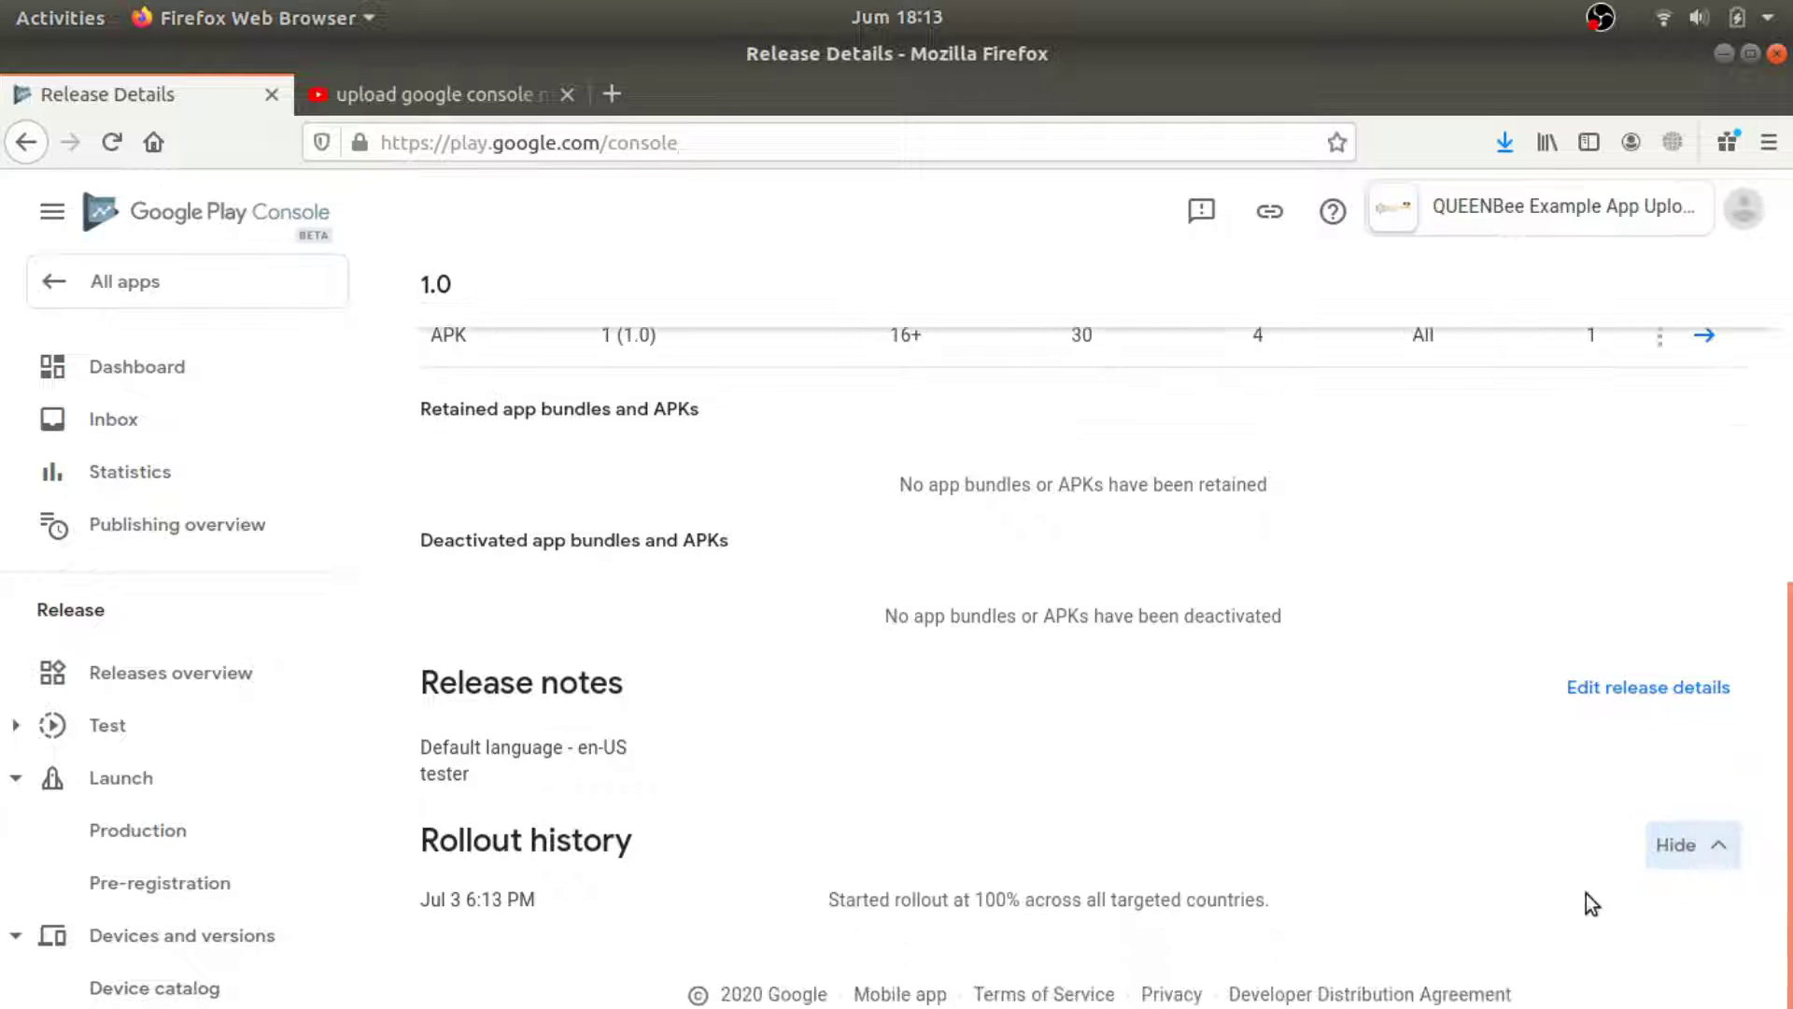
pyautogui.scroll(5, 1328, 887)
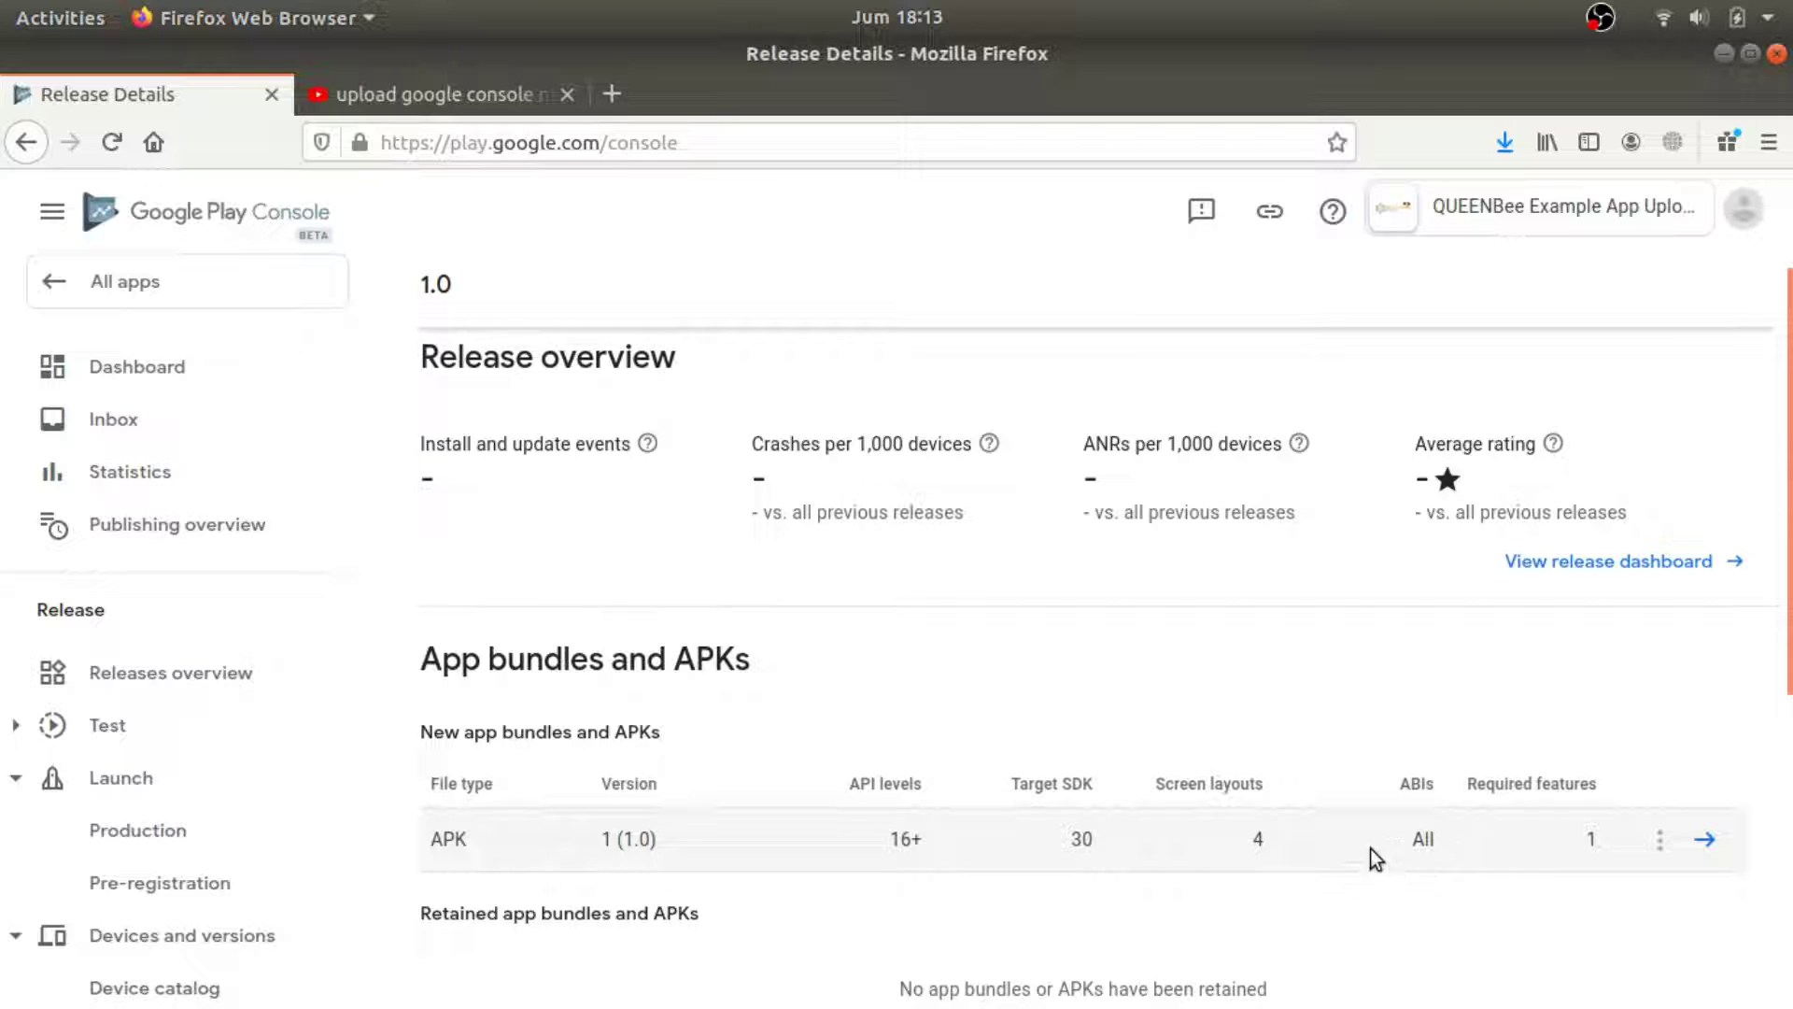
# Inspect the 1.0 APK details targeting SDK 30, close them, and go back to Production.
pyautogui.click(1700, 844)
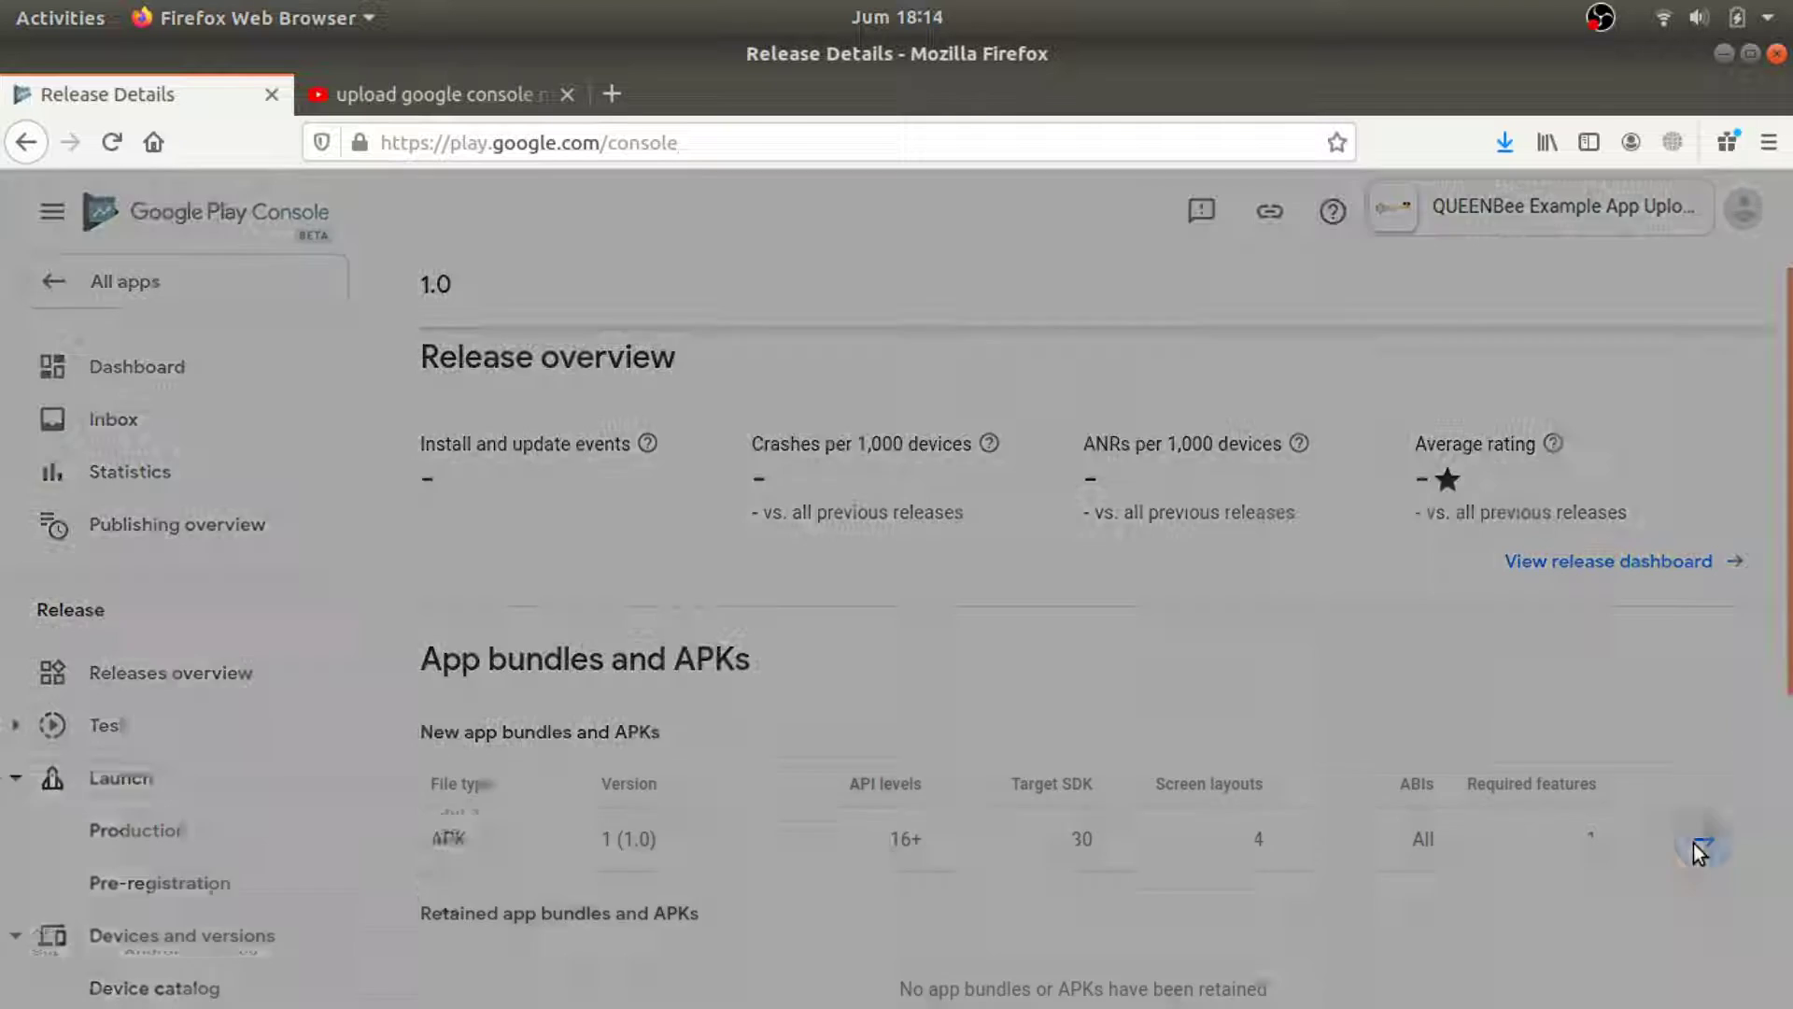
pyautogui.scroll(-4, 490, 779)
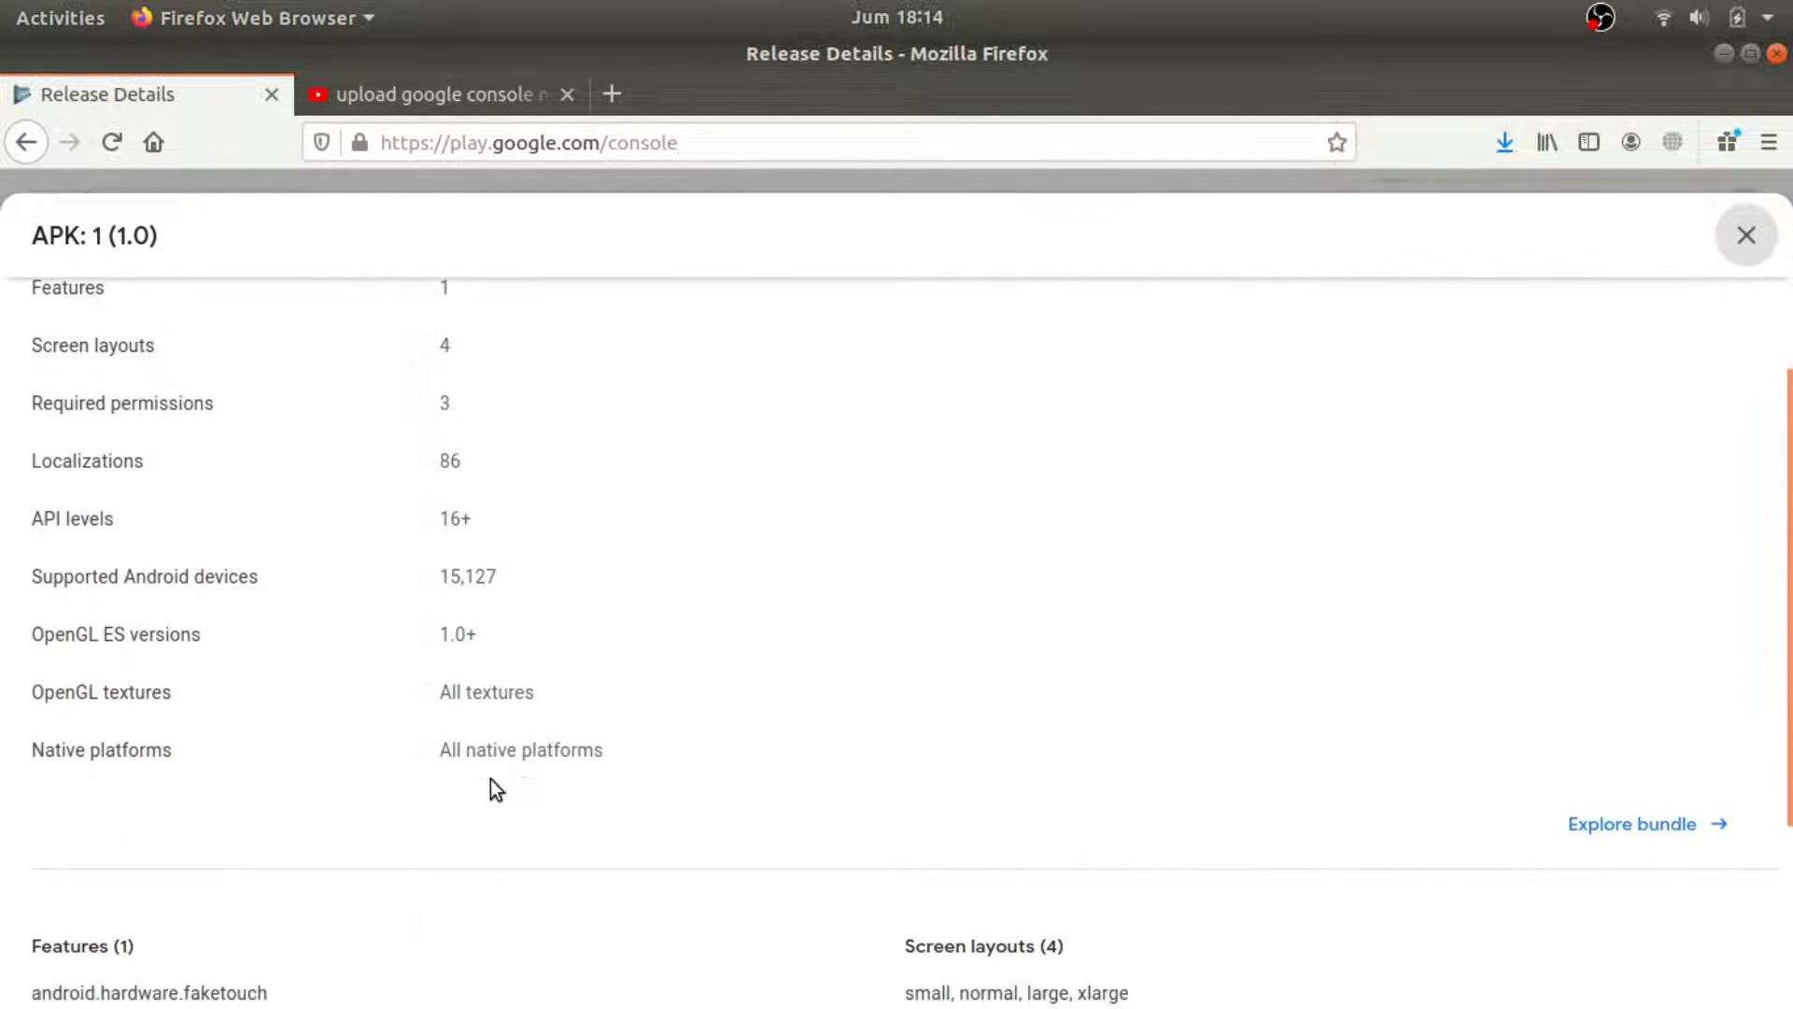
pyautogui.scroll(-3, 555, 766)
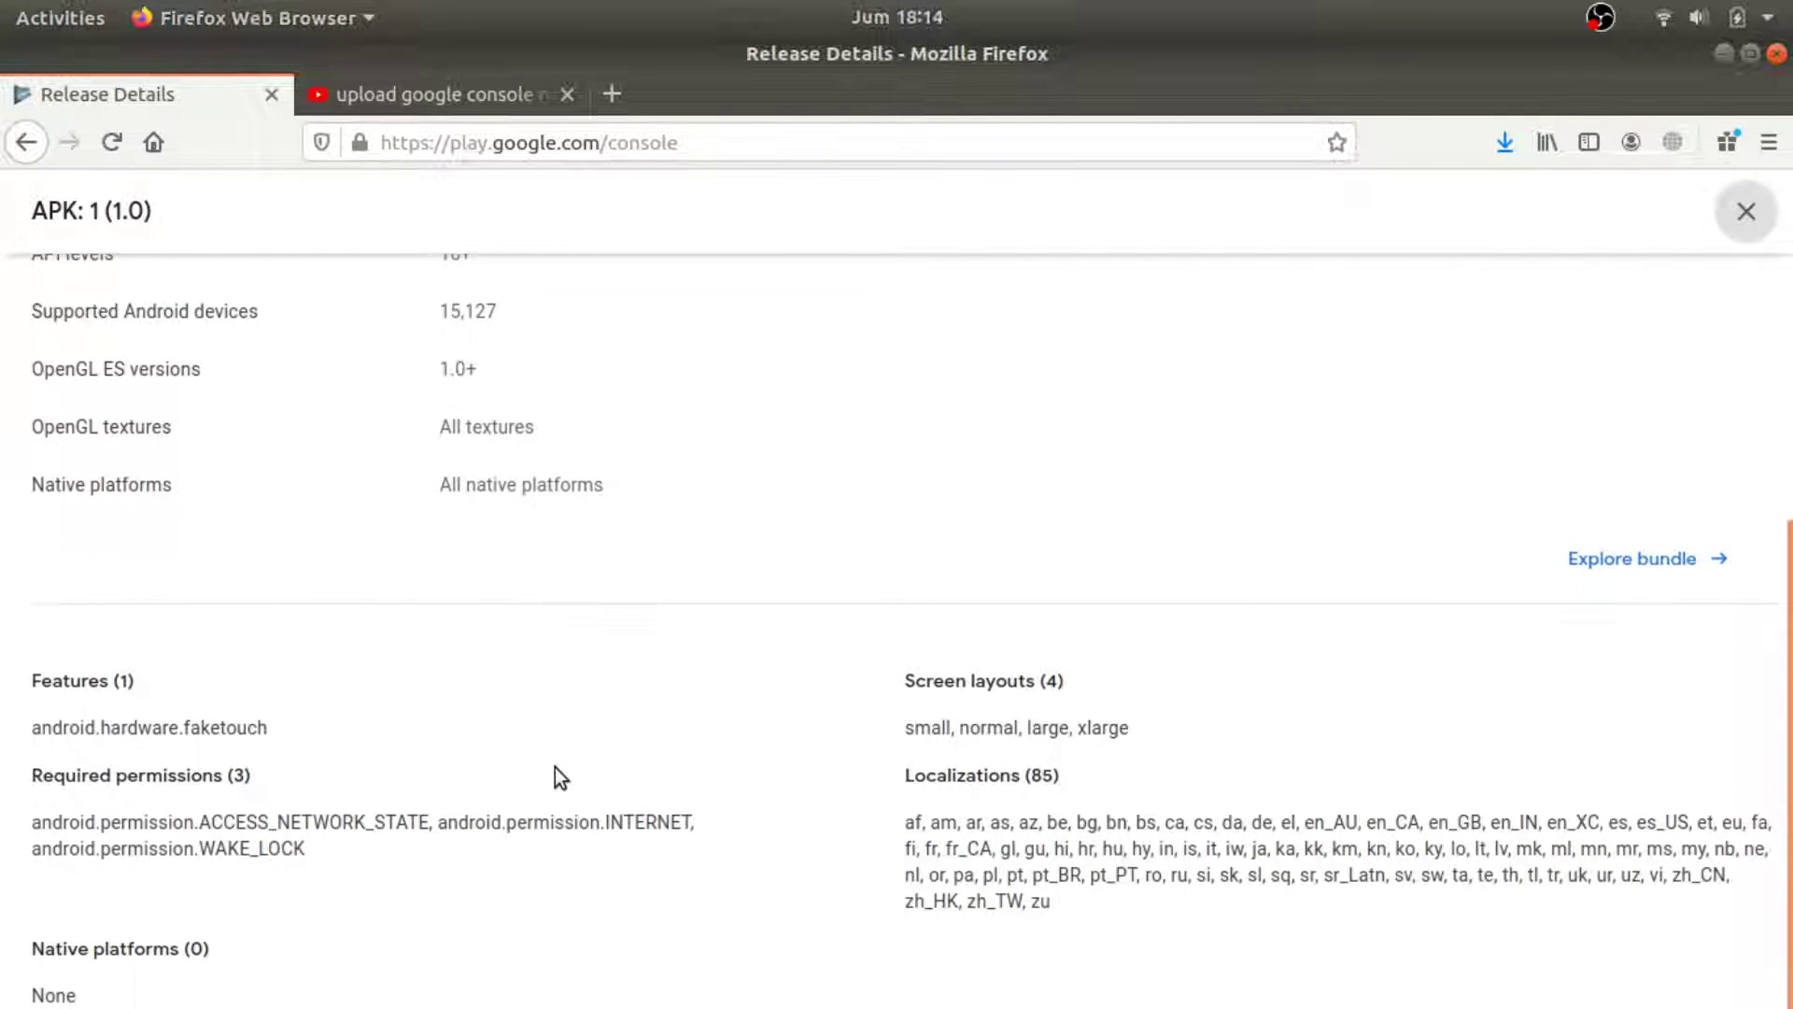
pyautogui.scroll(1, 1203, 573)
pyautogui.scroll(5, 1202, 573)
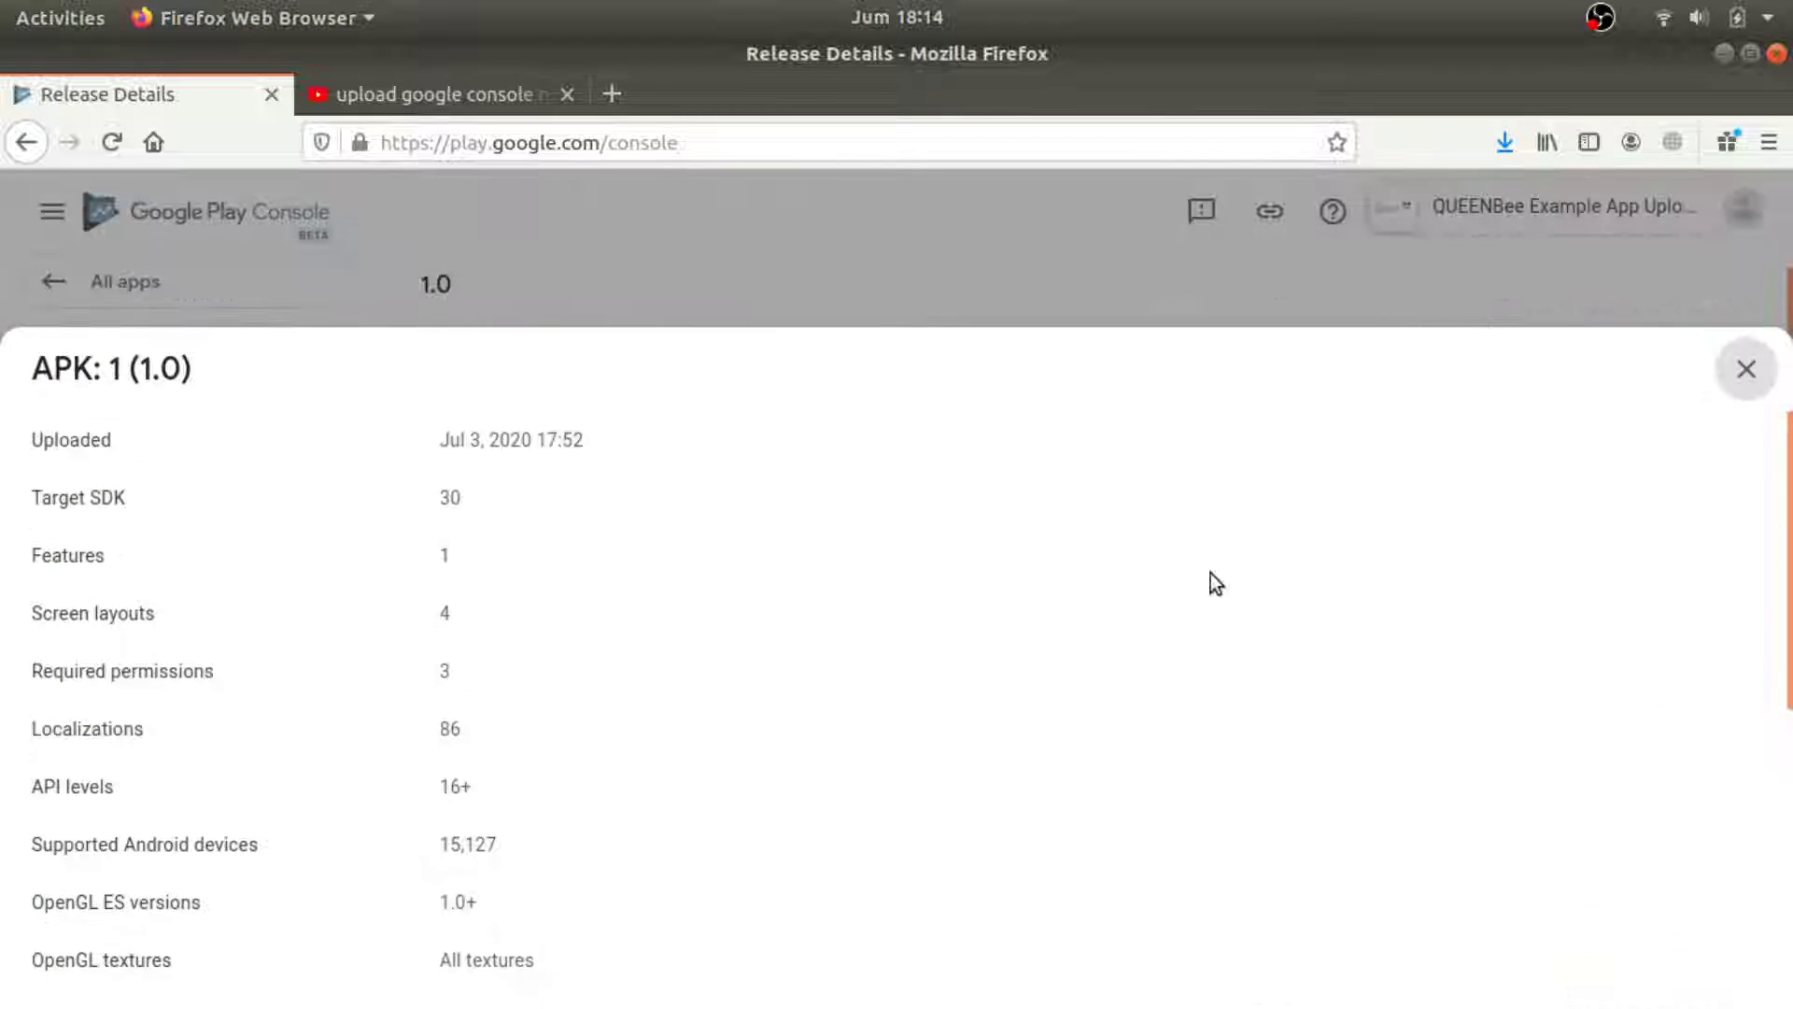
pyautogui.click(1746, 373)
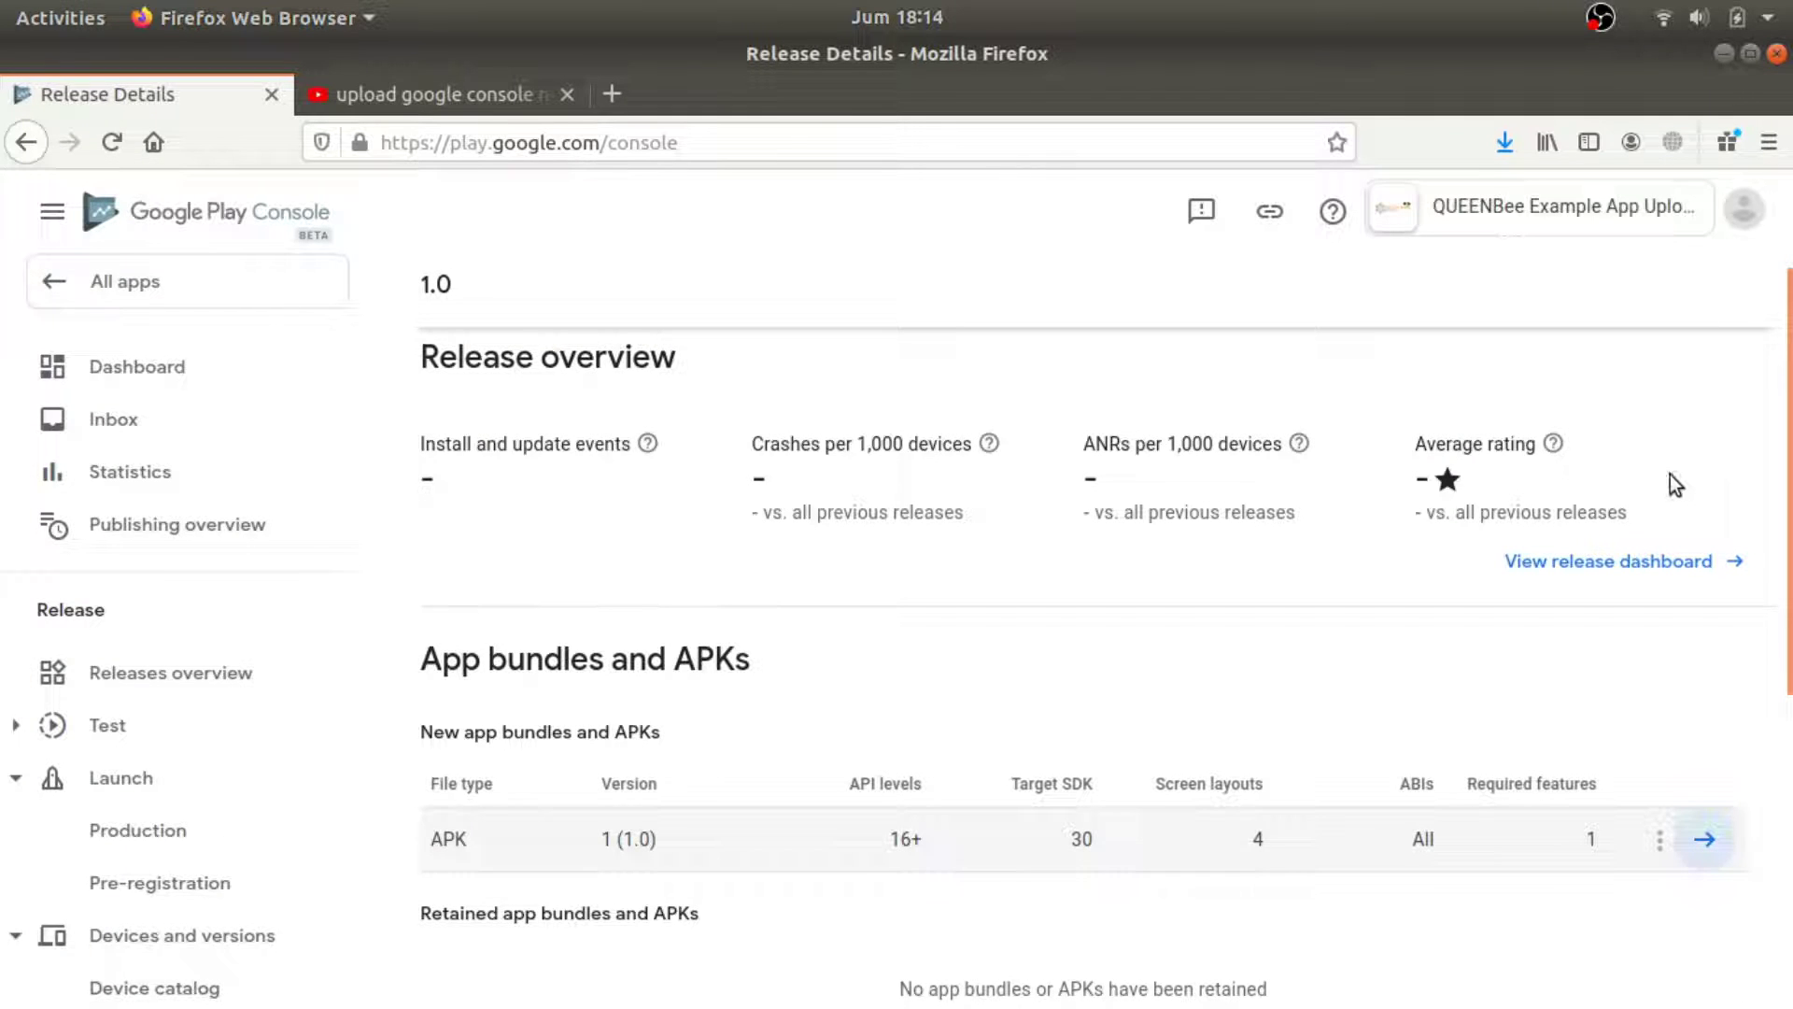
pyautogui.scroll(3, 1532, 505)
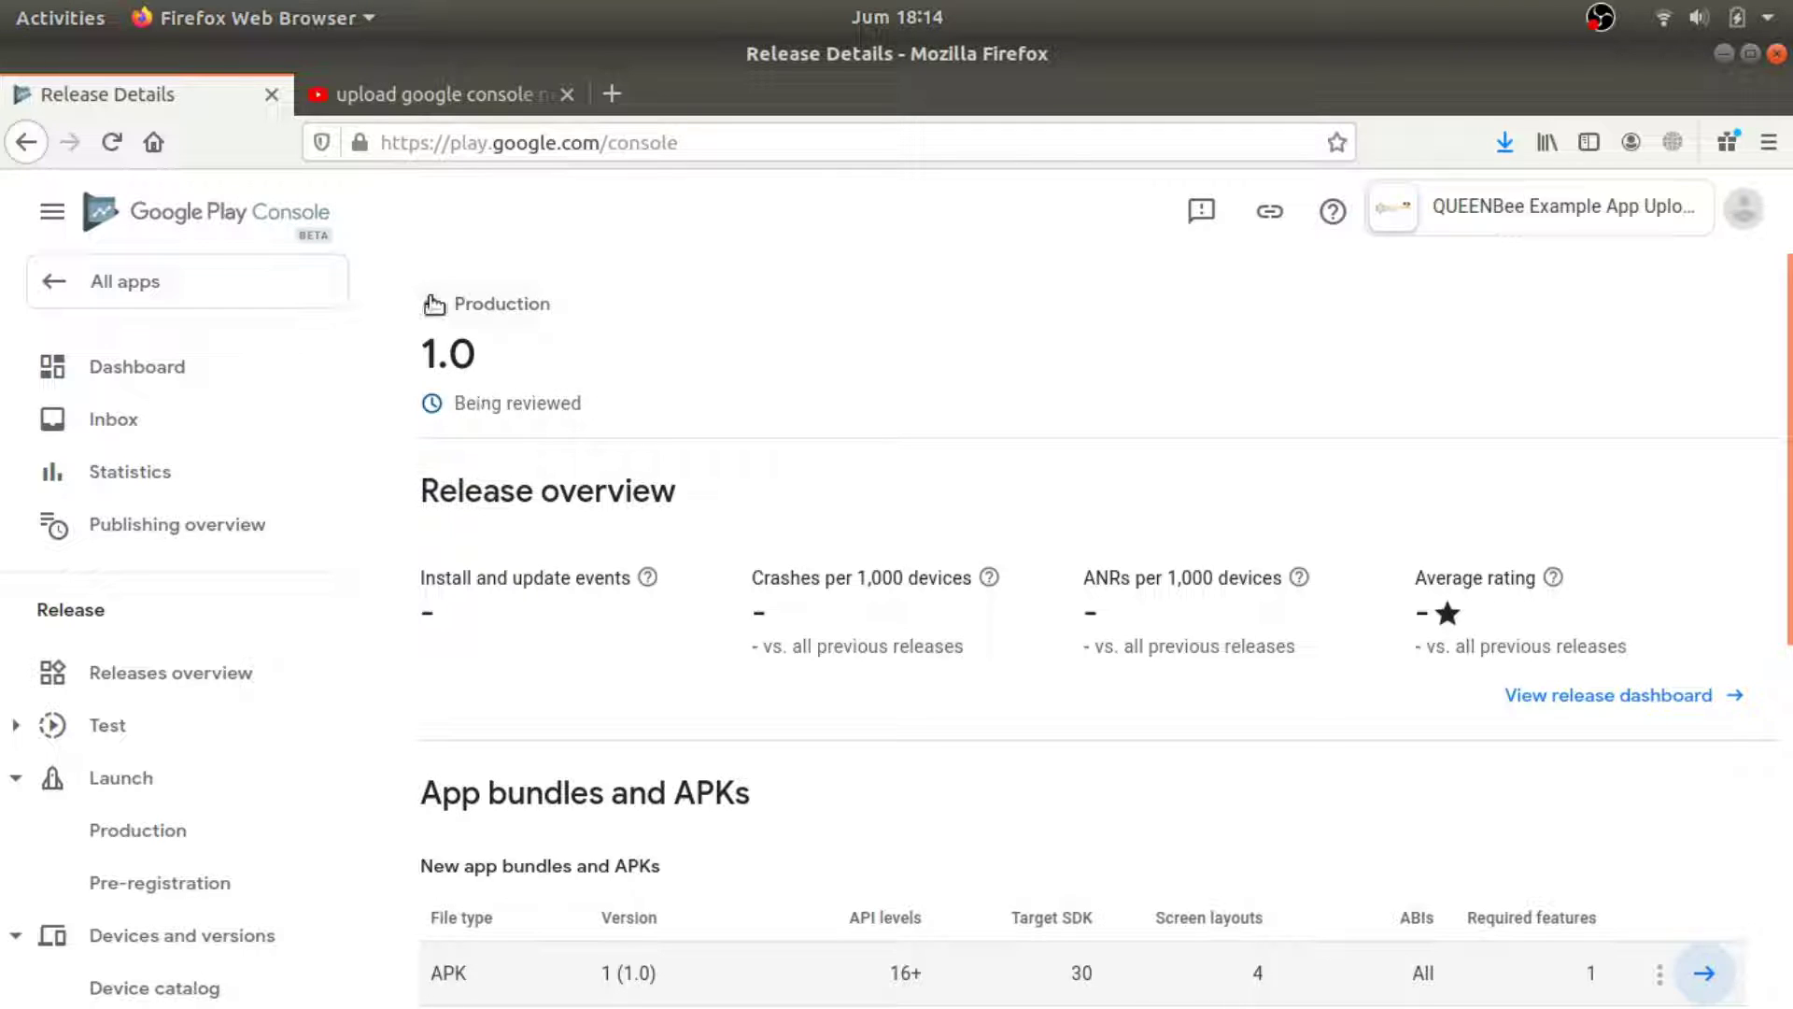
pyautogui.click(431, 303)
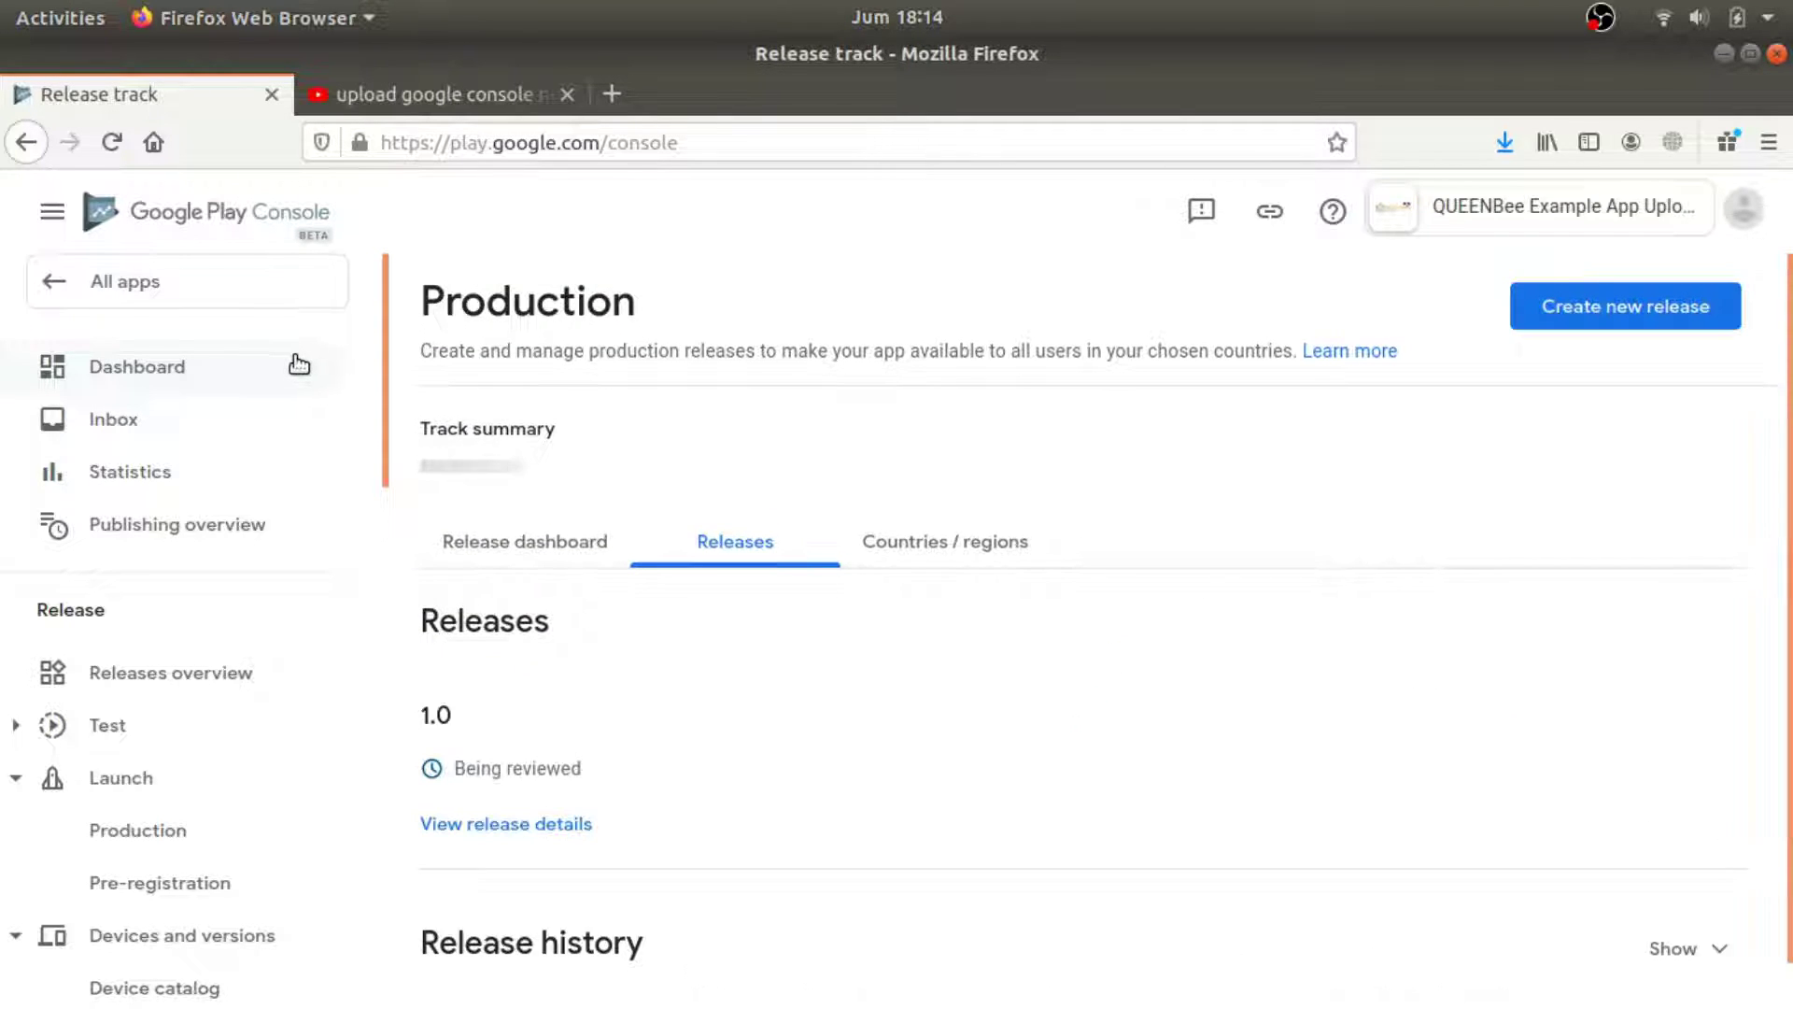
# Browse the Production release dashboard, then return to All apps showing QUEENBee in Production.
pyautogui.click(550, 553)
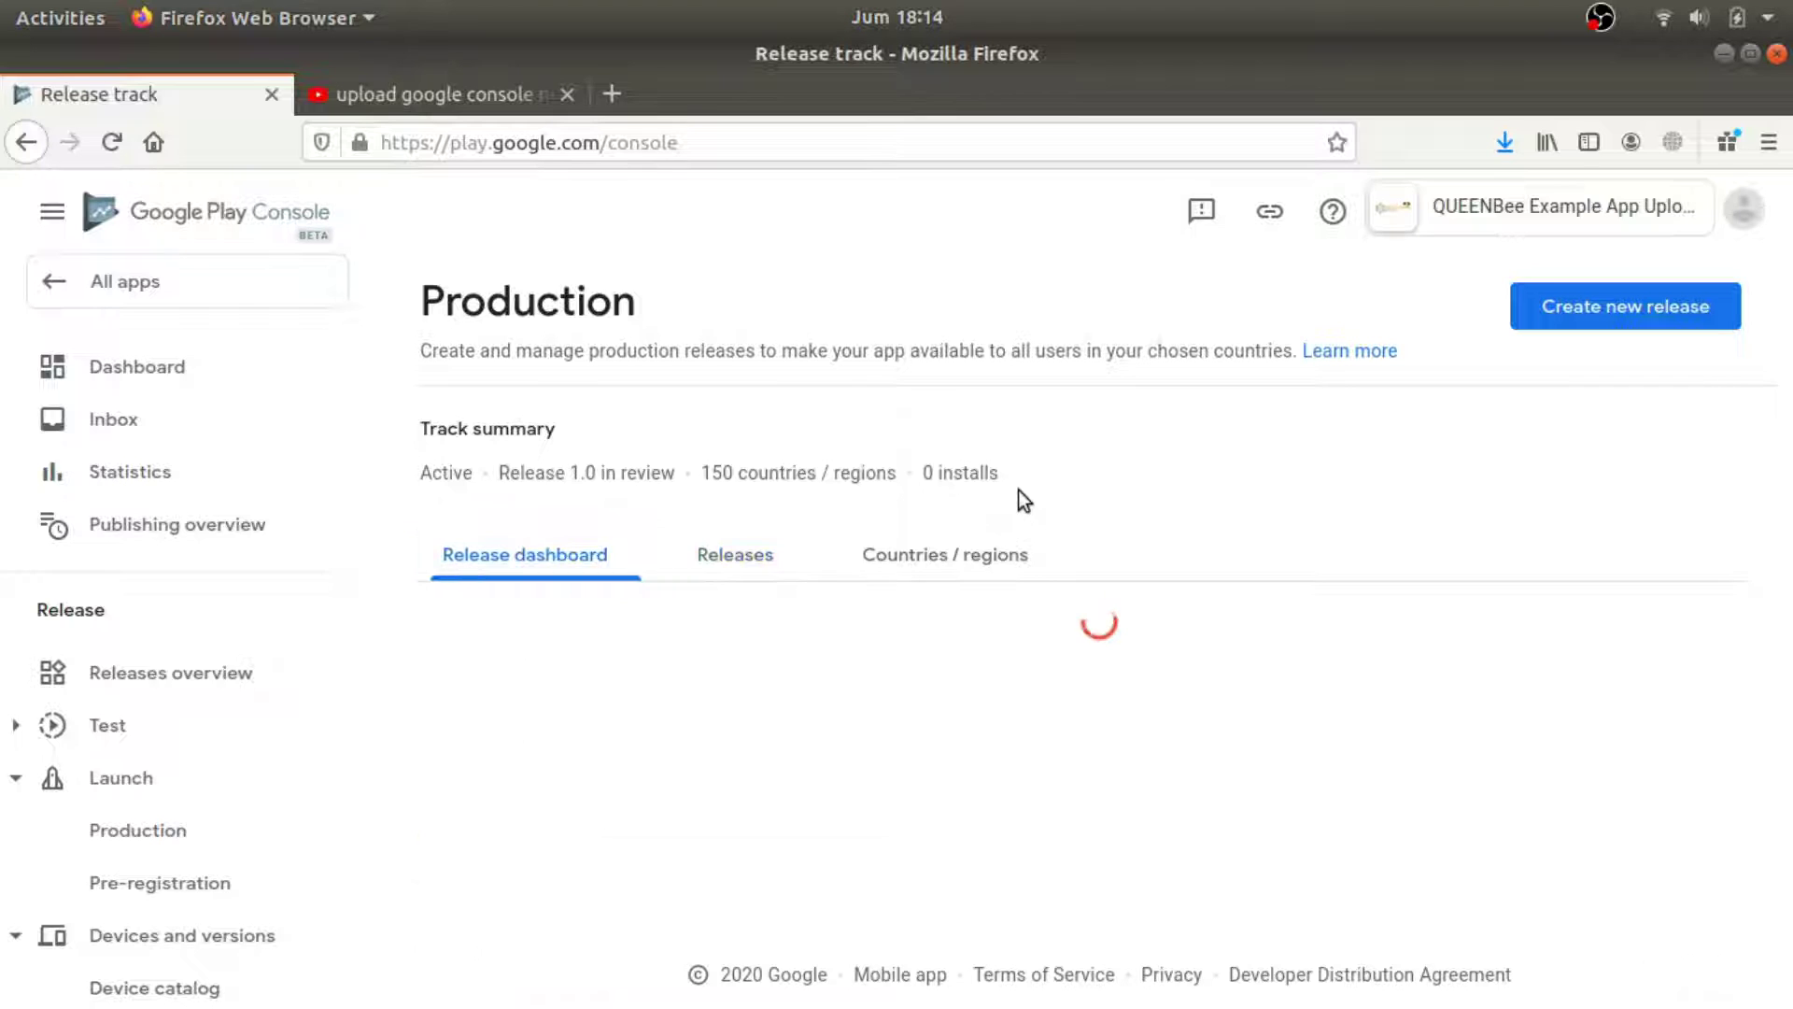
pyautogui.scroll(-3, 1203, 505)
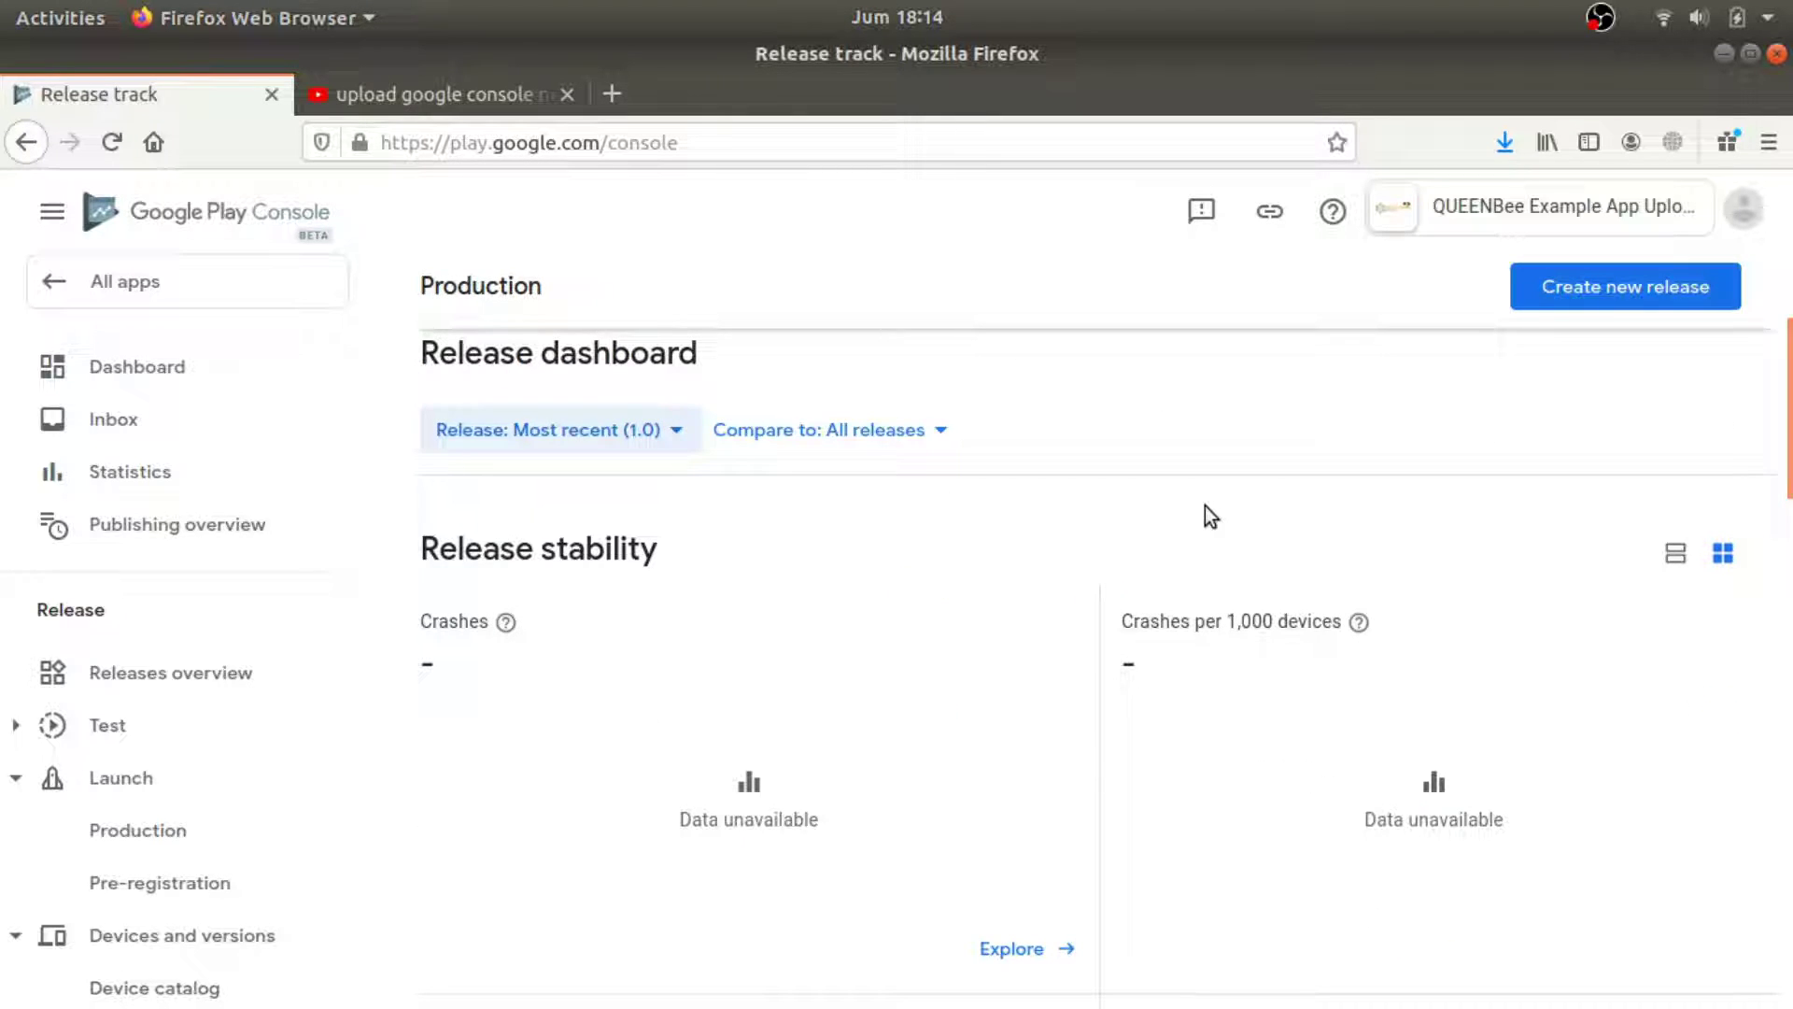
pyautogui.scroll(-4, 1218, 568)
pyautogui.scroll(-10, 1219, 573)
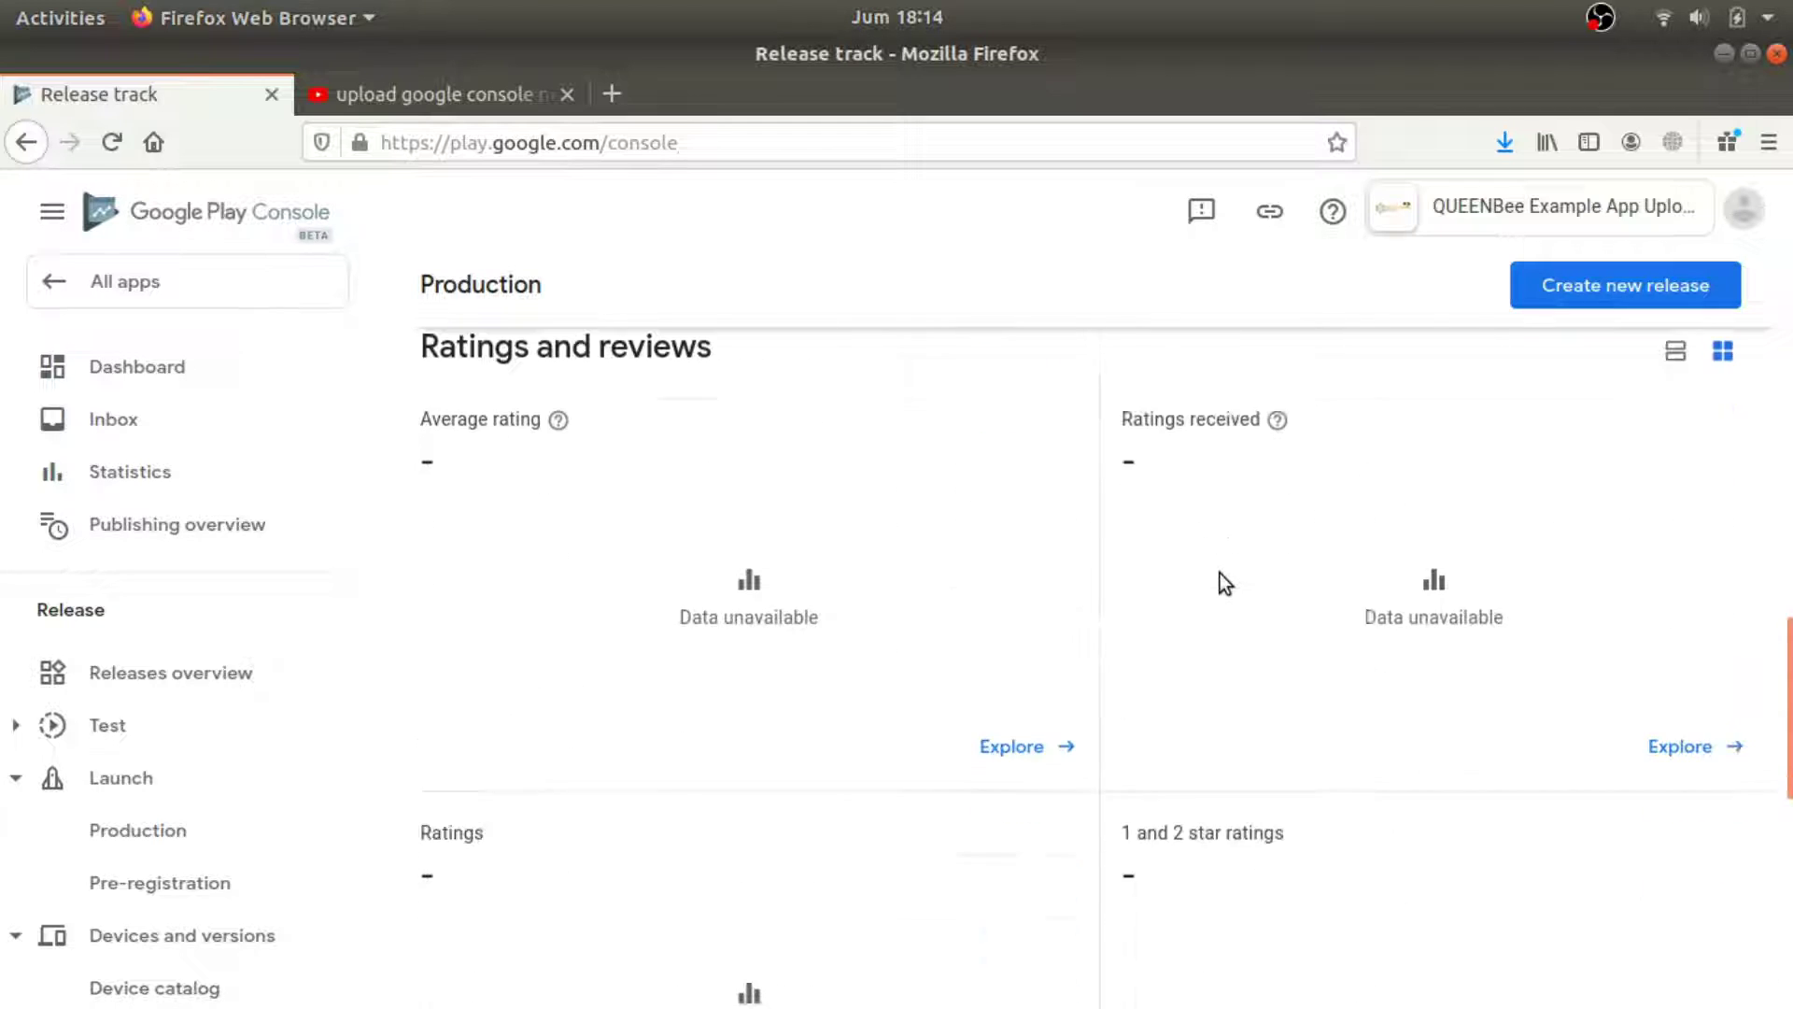
pyautogui.scroll(-2, 1220, 587)
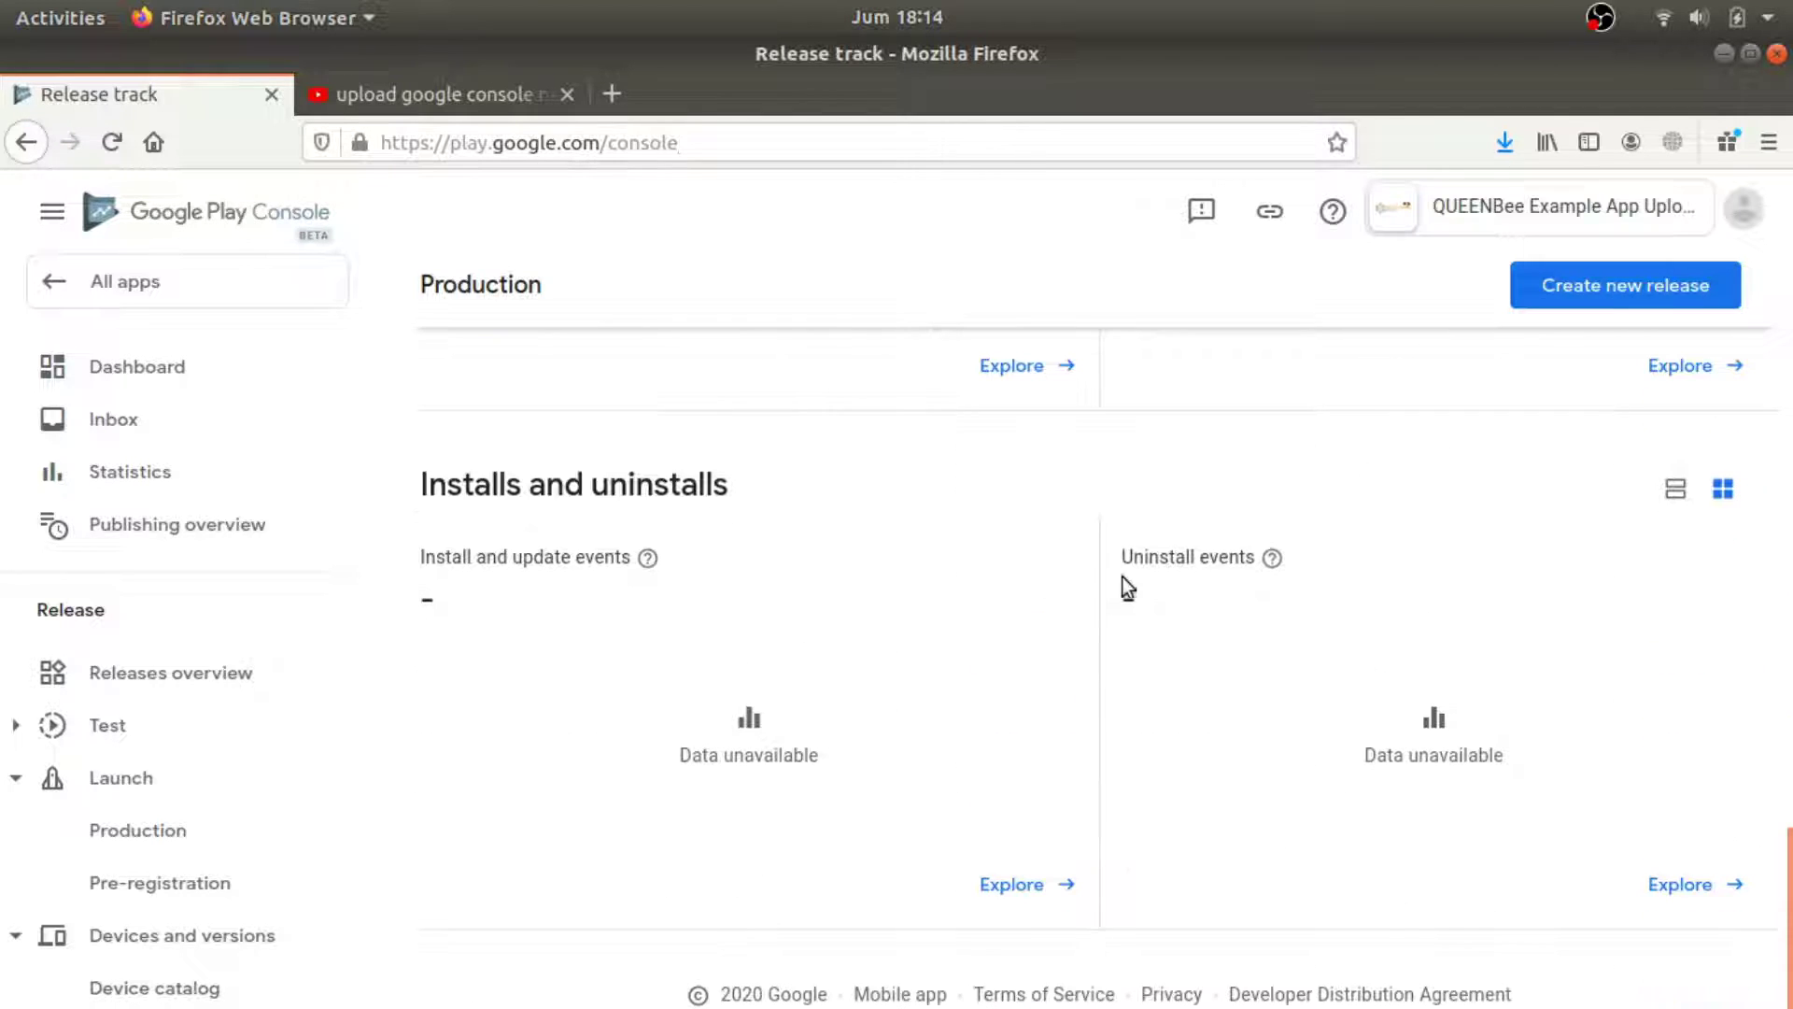
pyautogui.scroll(5, 1073, 714)
pyautogui.scroll(8, 1073, 686)
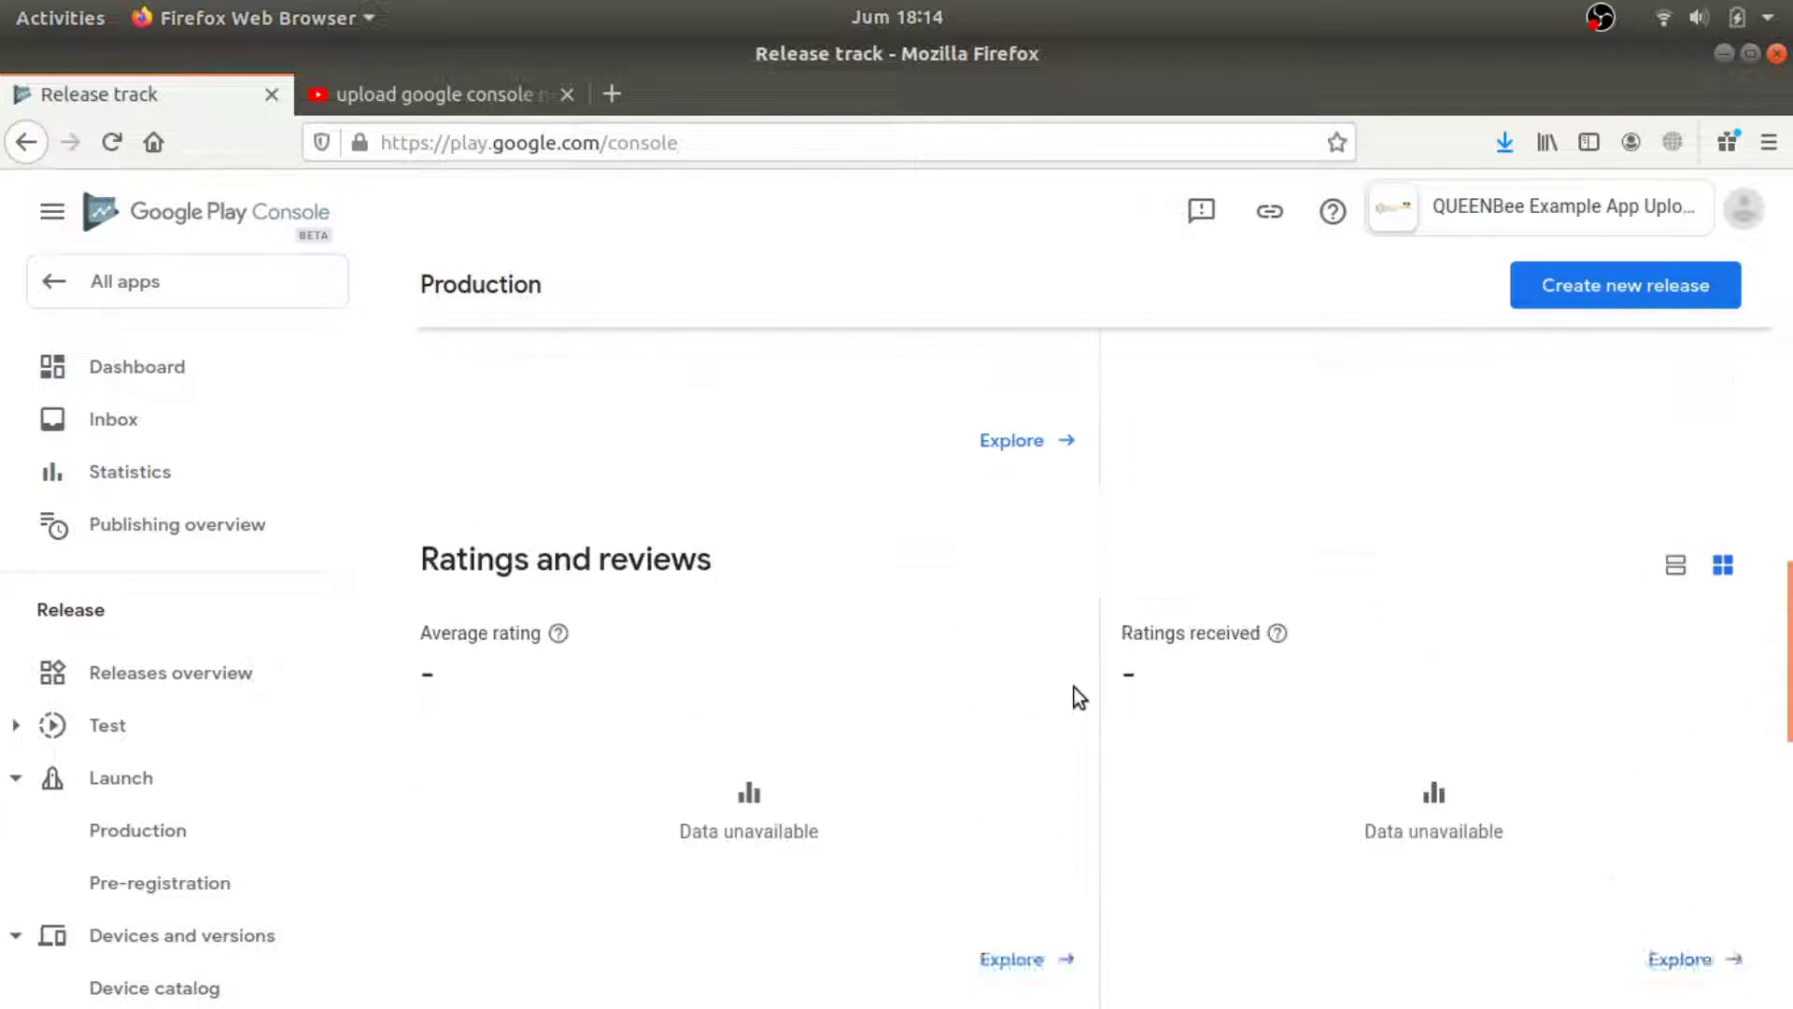
pyautogui.scroll(2, 1074, 685)
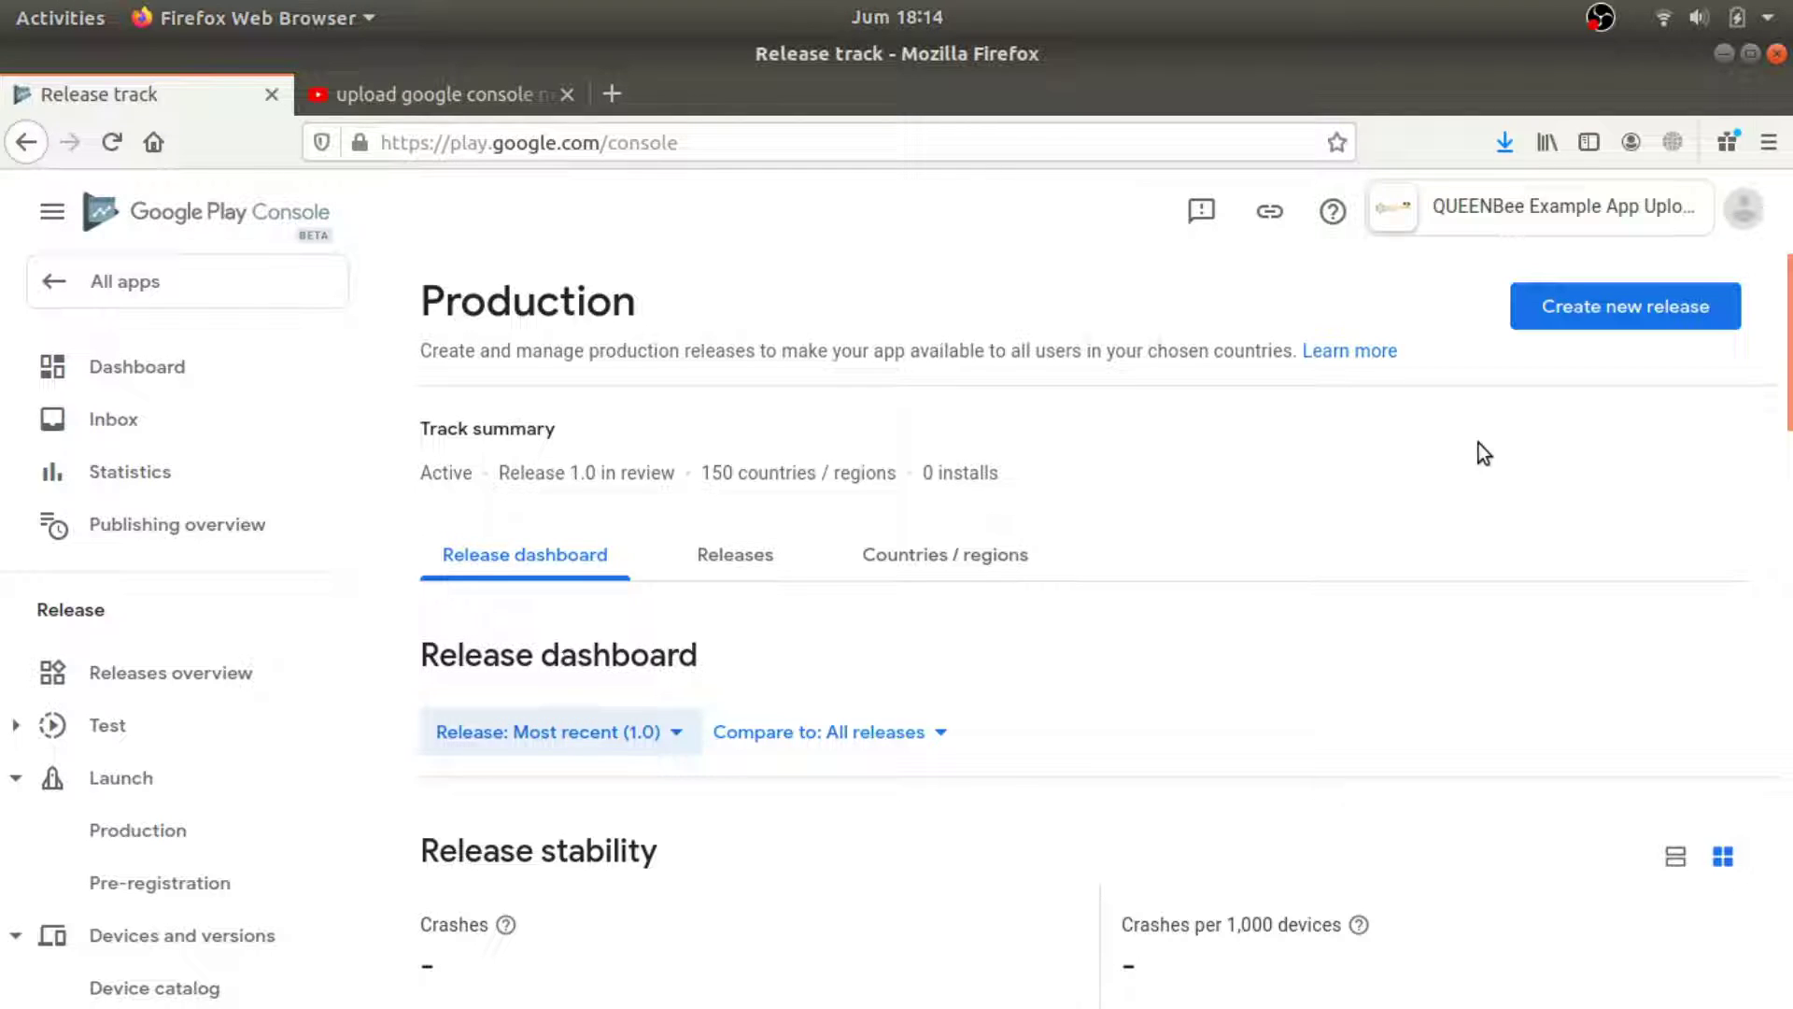
pyautogui.click(117, 285)
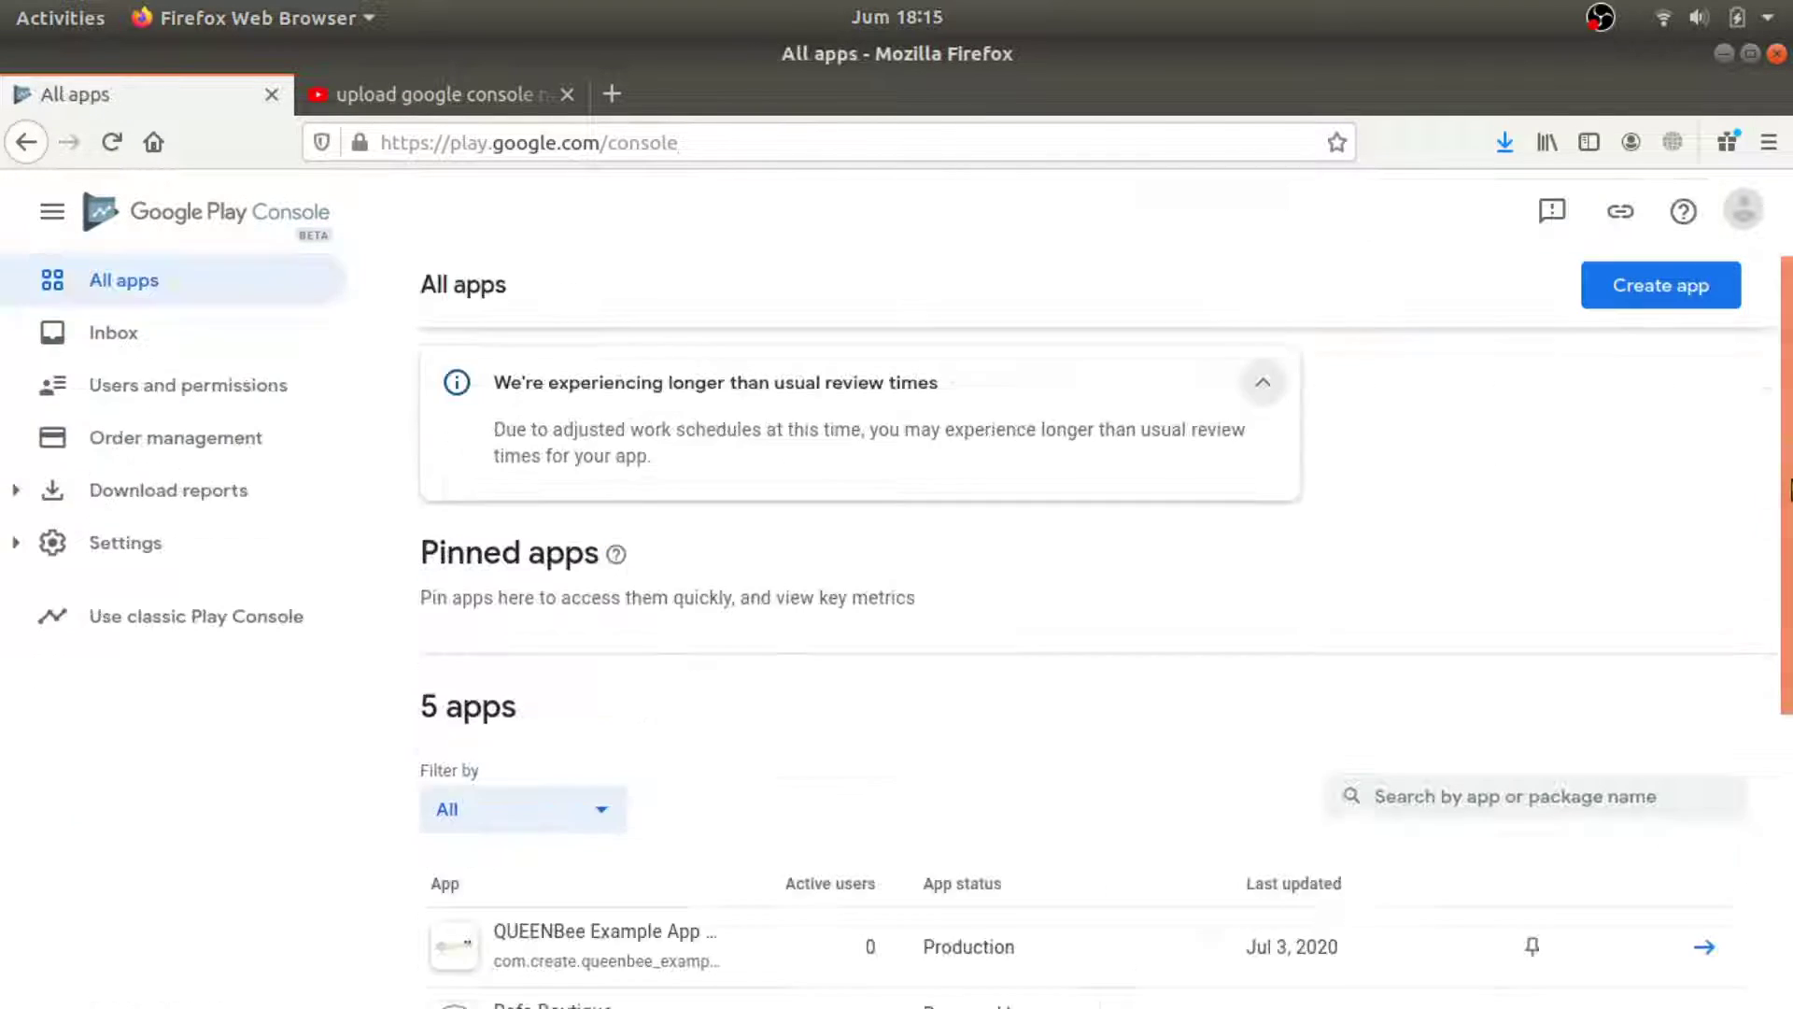